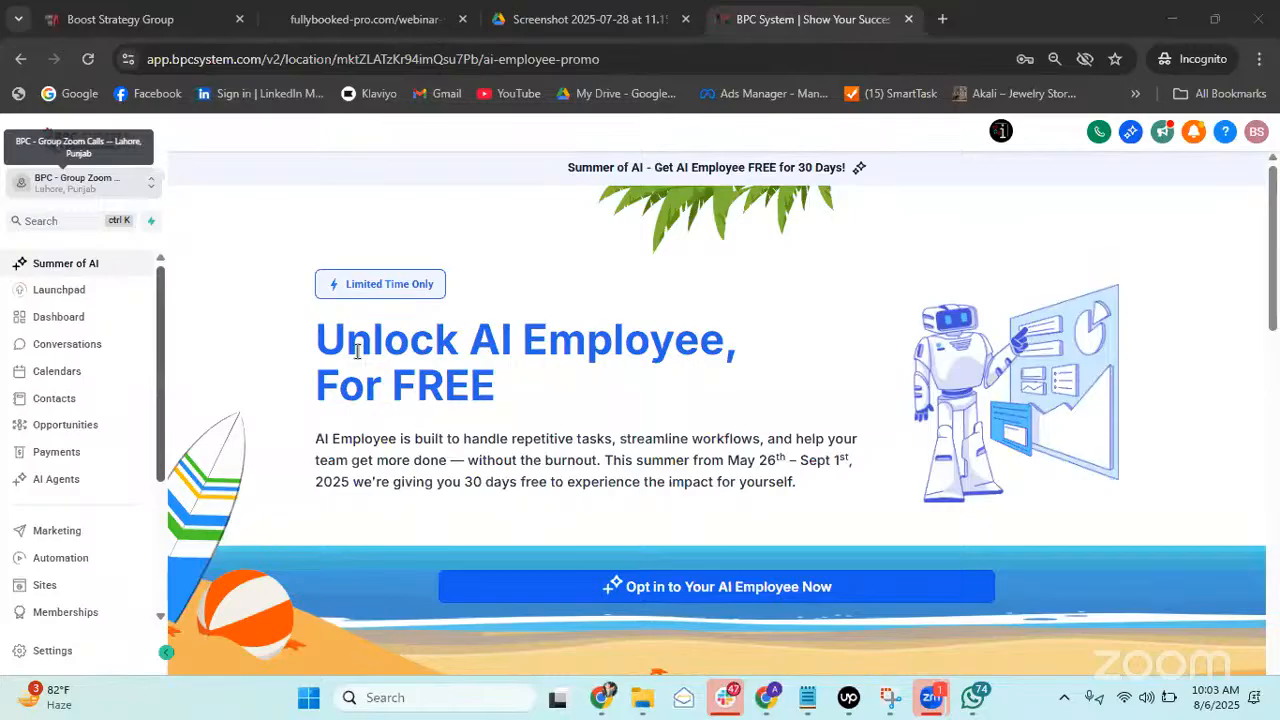
# Zoom out, open the BPC System Training help center, then minimize that browser window.
pyautogui.hotkey('ctrl', '-')
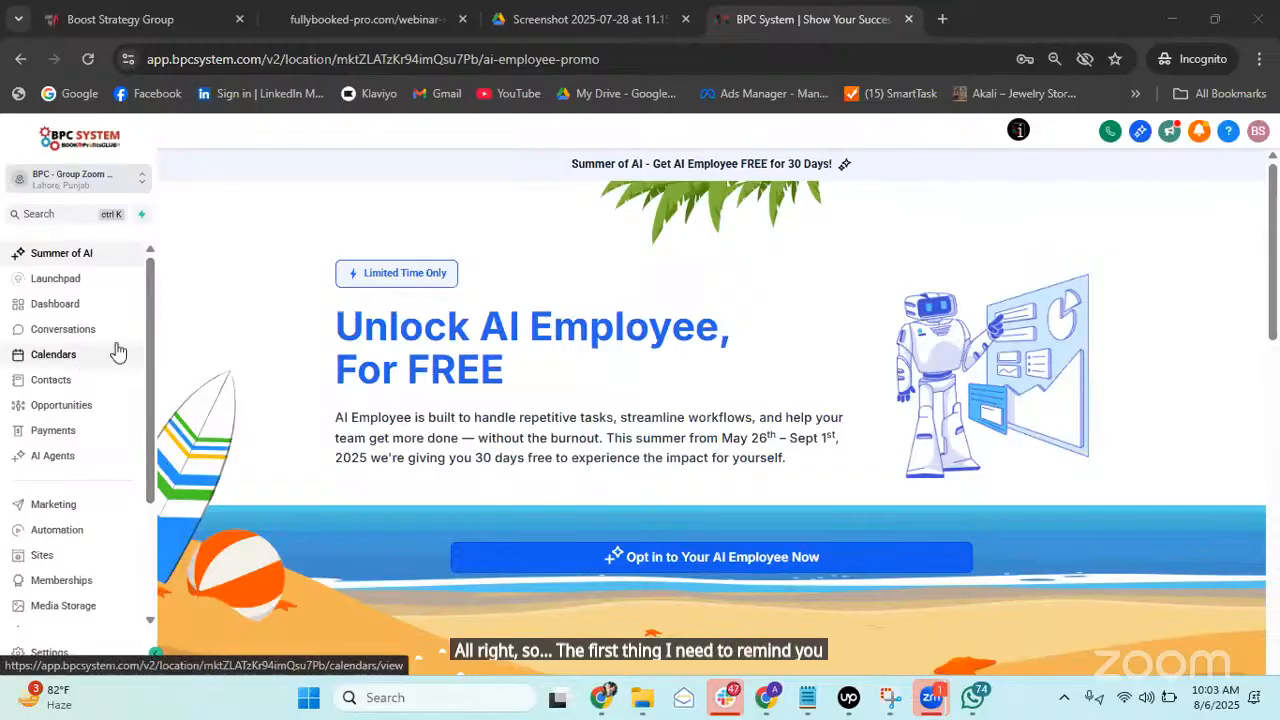
pyautogui.scroll(-3, 114, 351)
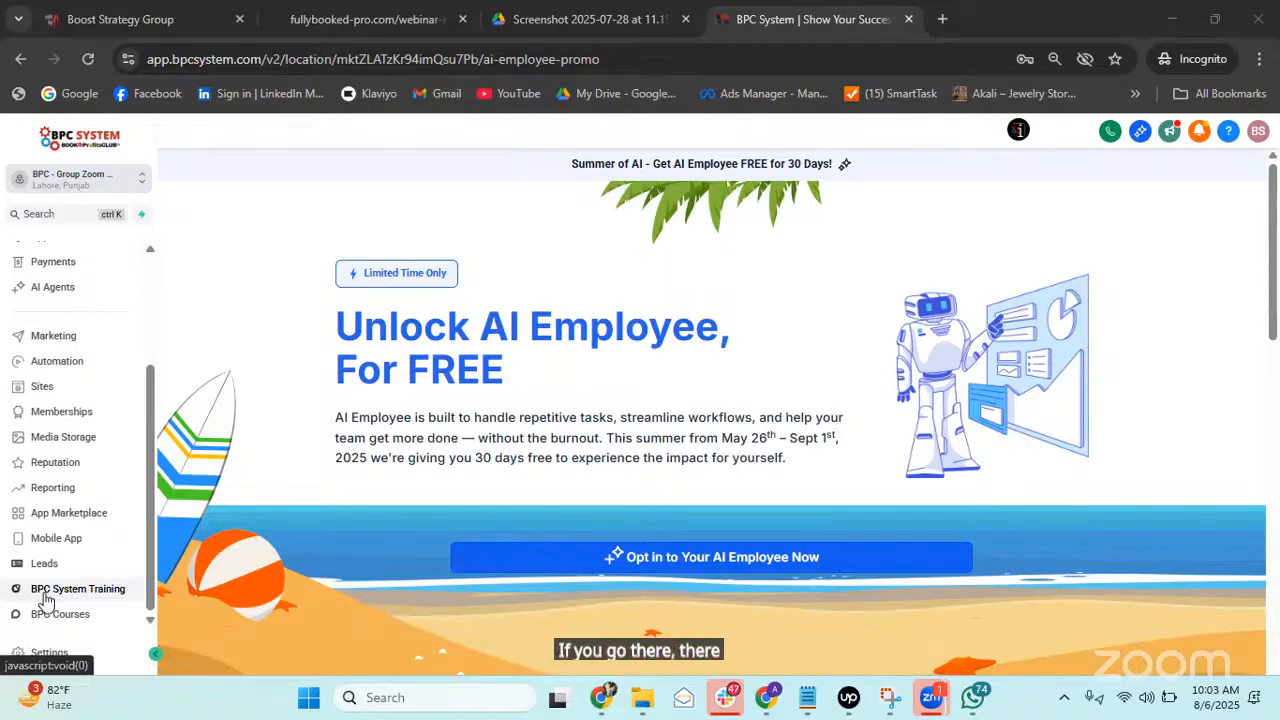
pyautogui.click(82, 601)
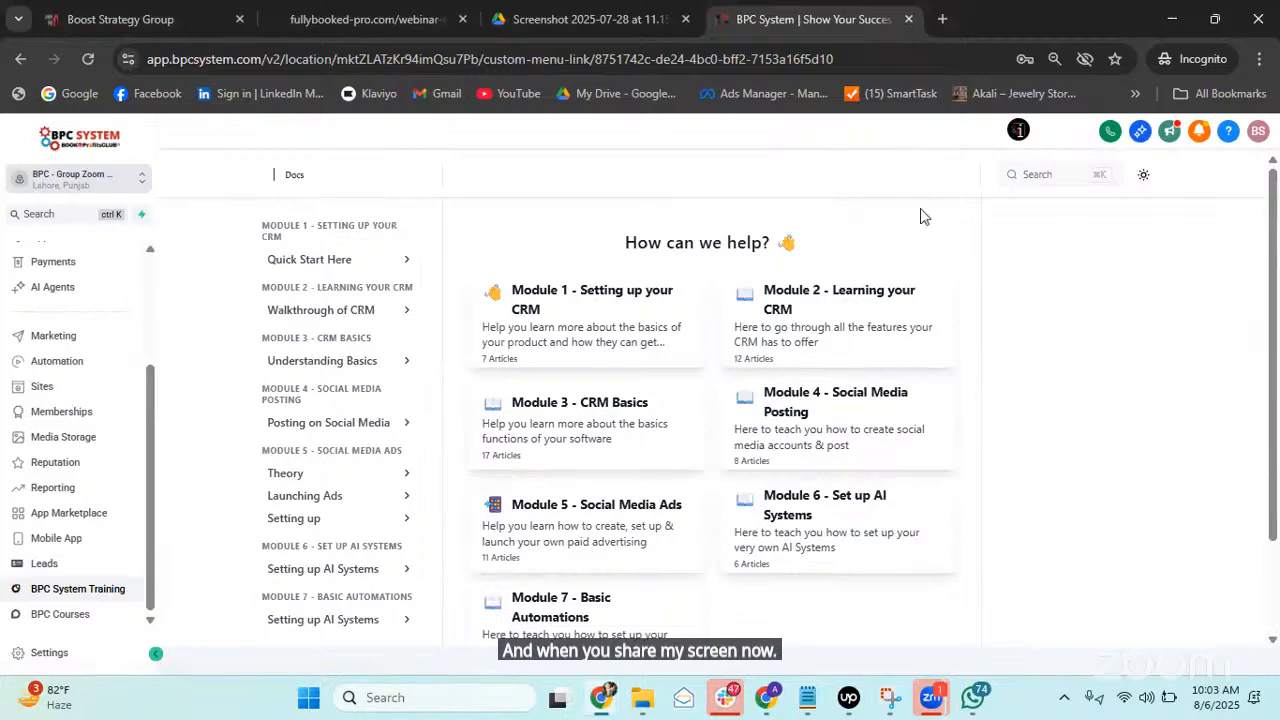
pyautogui.scroll(-2, 650, 320)
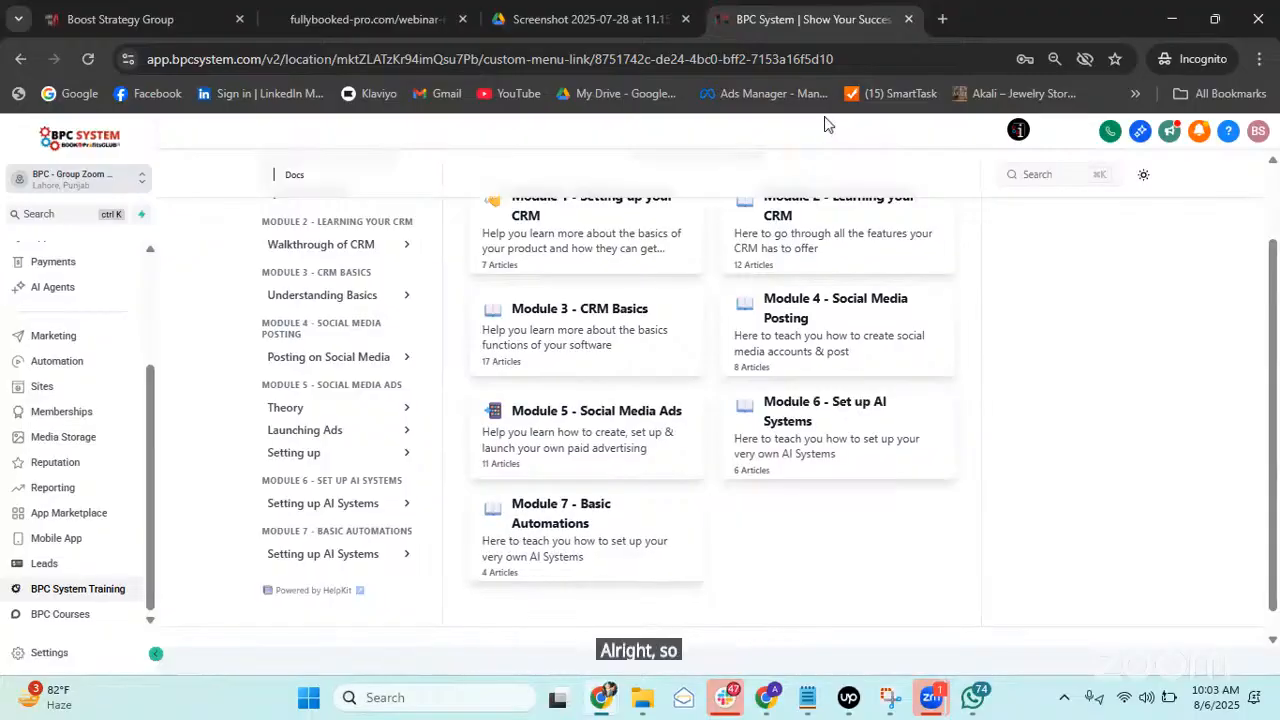
pyautogui.click(1171, 19)
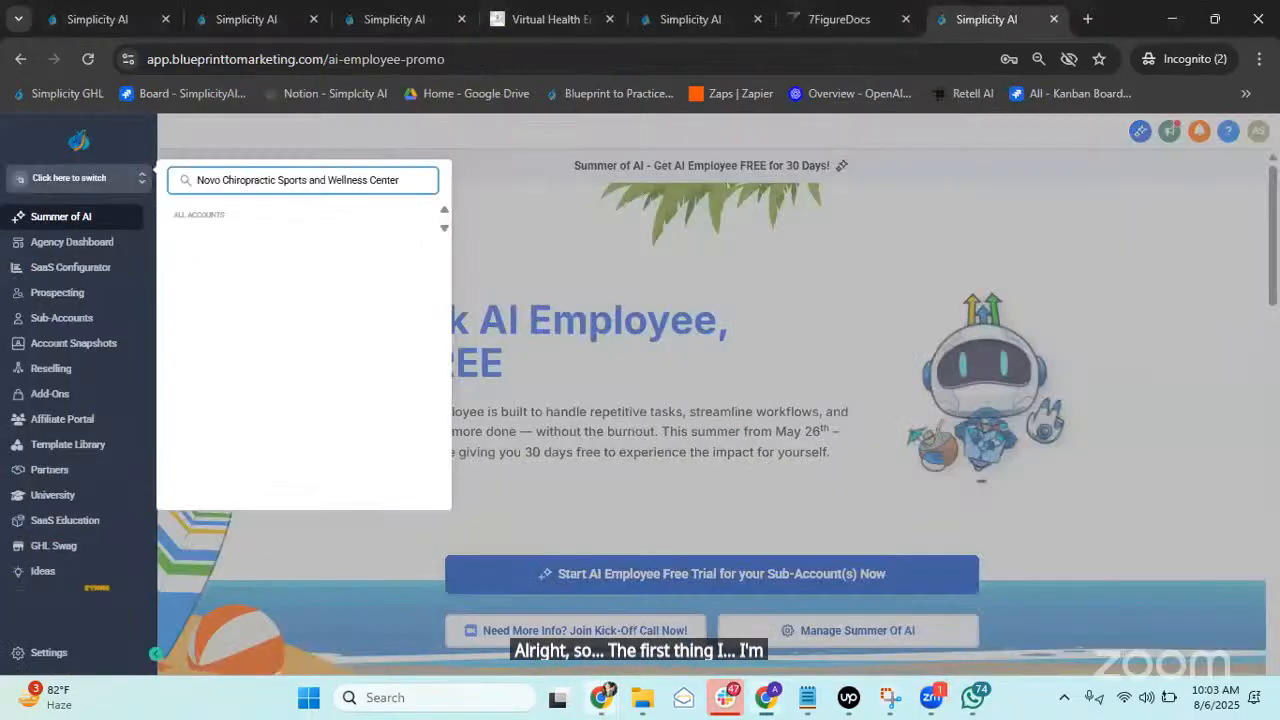
# Close the YouTube tab playing the BPC System training video and return to the BPC System window.
pyautogui.moveTo(600, 700)
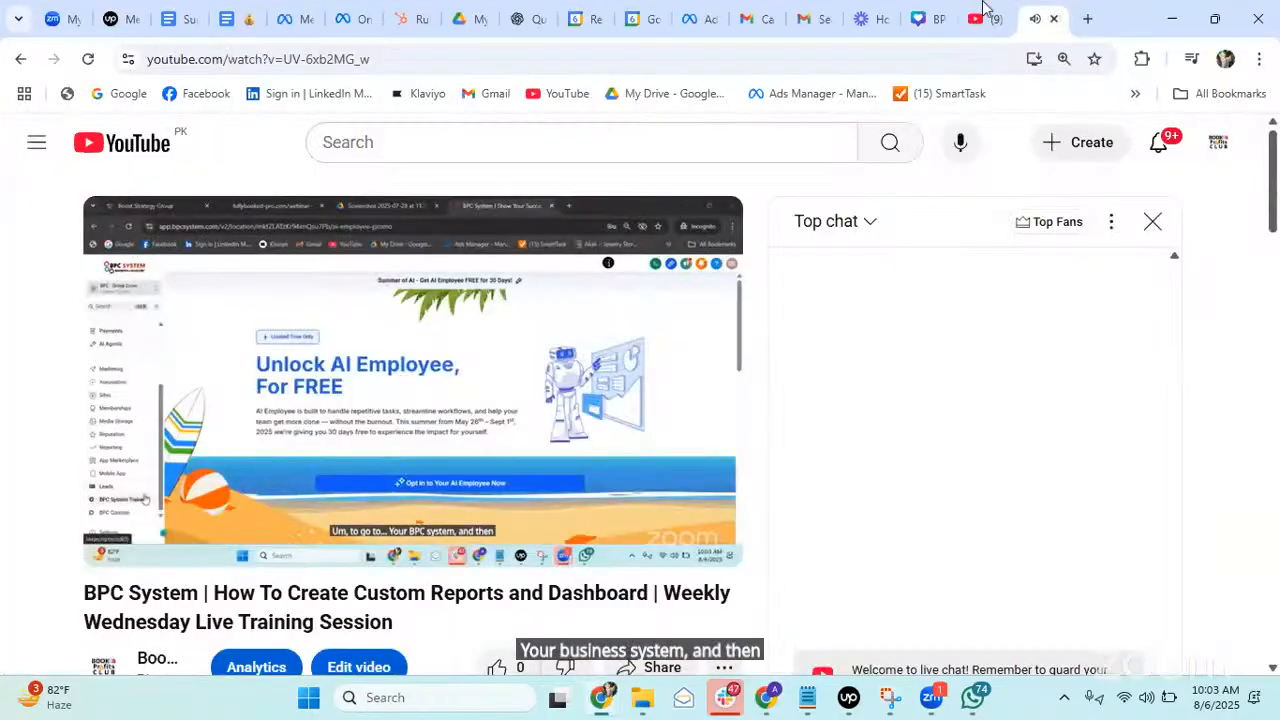
pyautogui.click(984, 12)
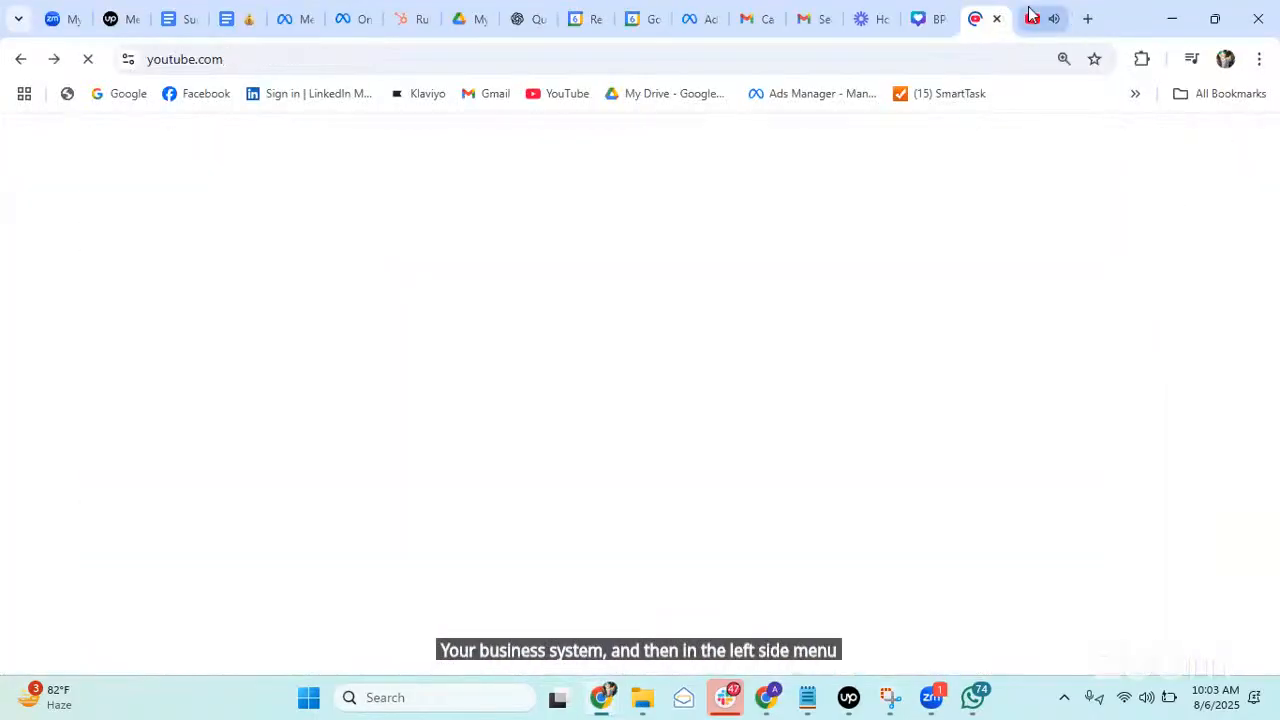
pyautogui.click(1046, 20)
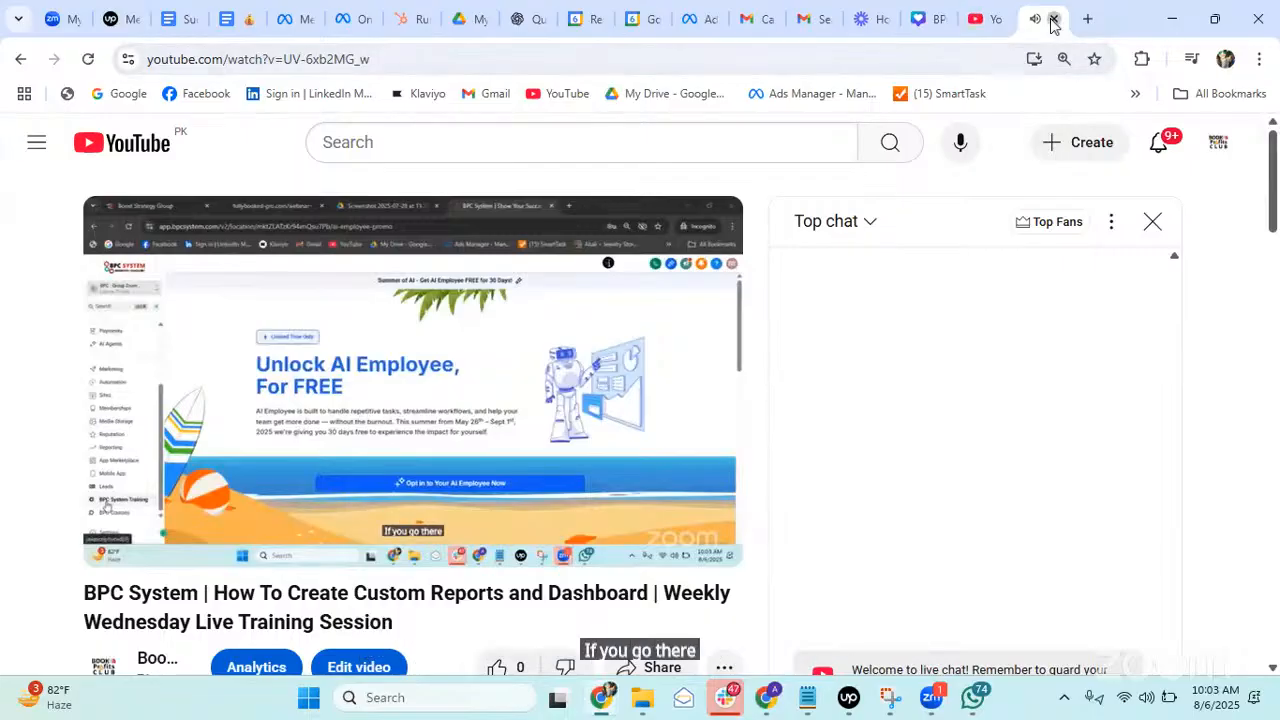
pyautogui.click(1052, 19)
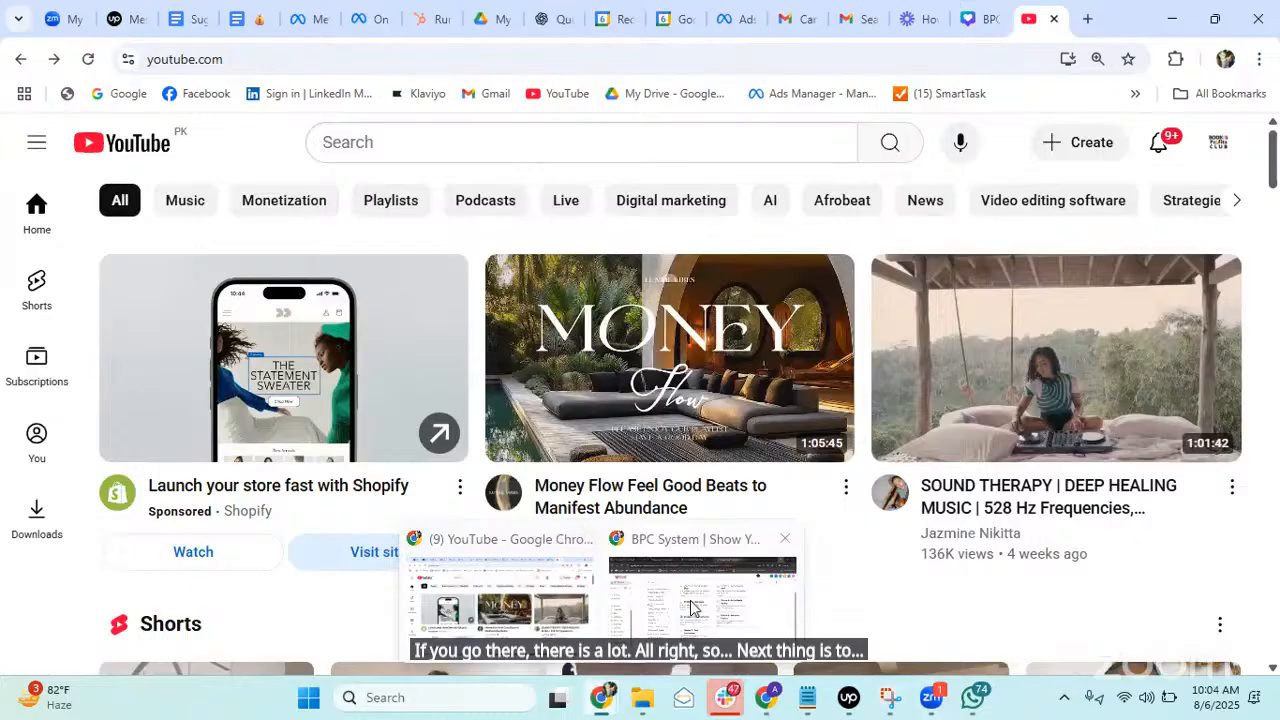
pyautogui.click(690, 600)
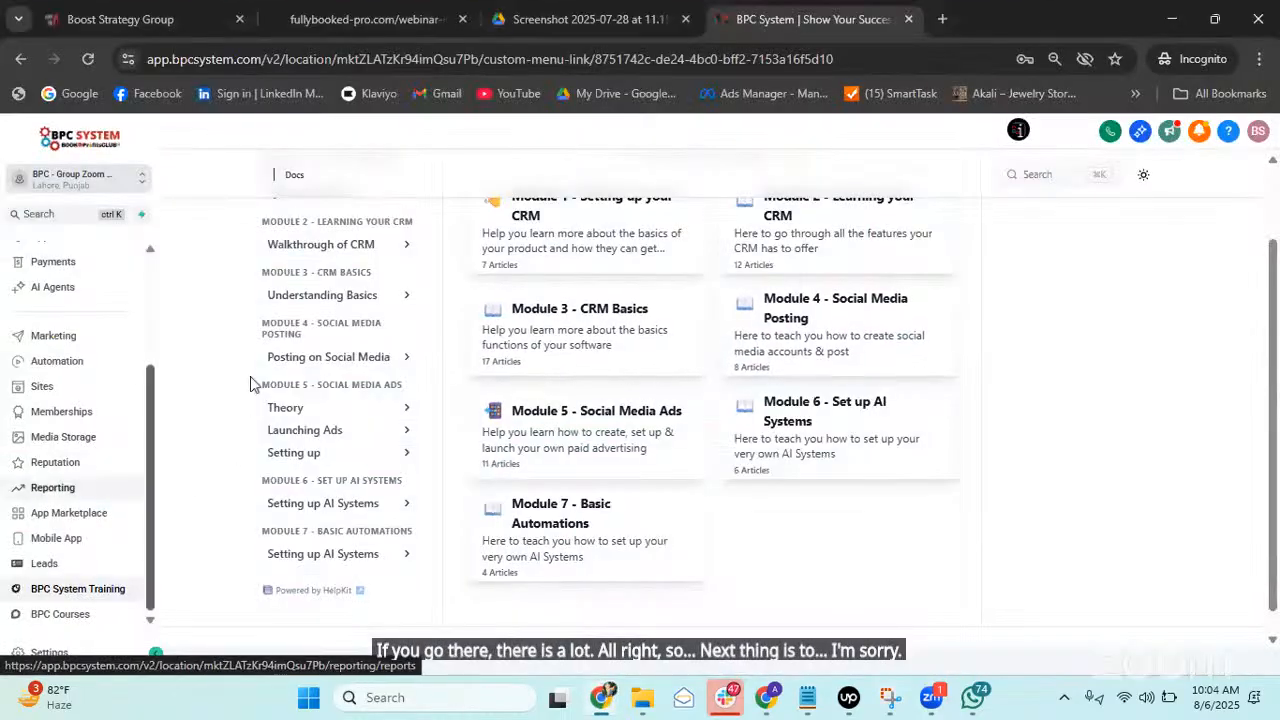
# Expand the Walkthrough of CRM lessons in the training docs and open Launch Pad.
pyautogui.scroll(2, 250, 383)
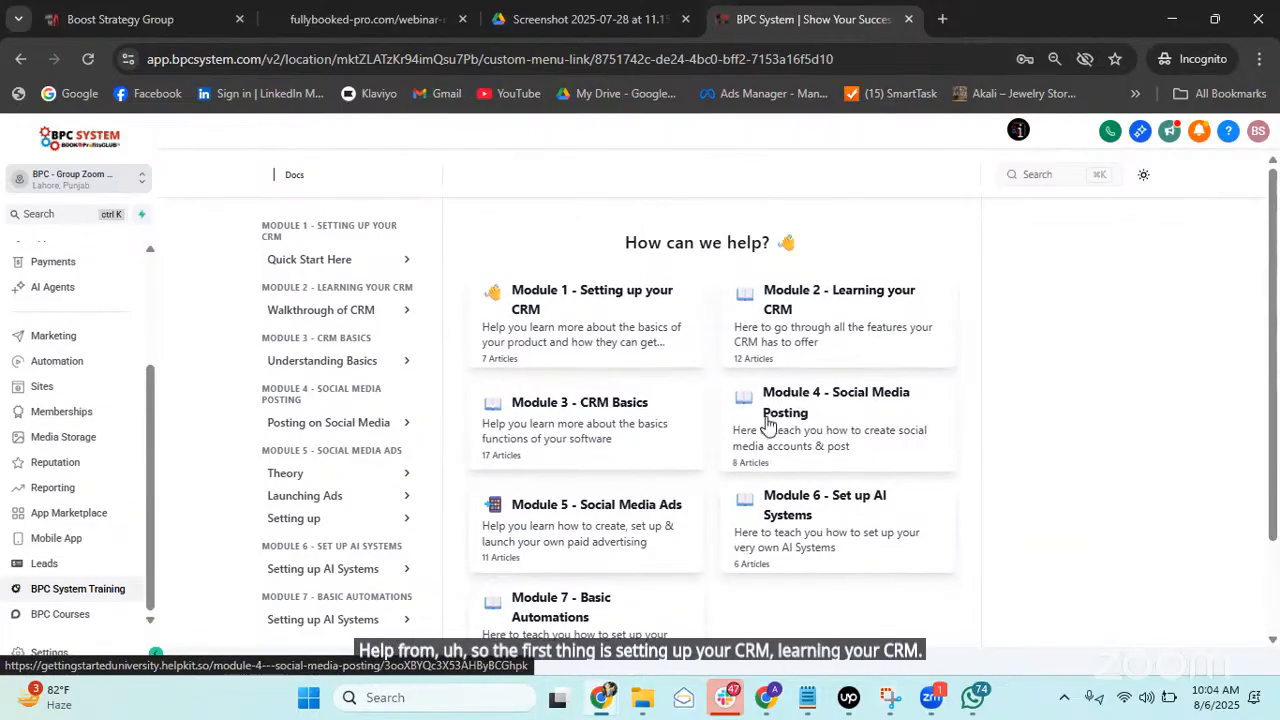
pyautogui.scroll(-2, 766, 423)
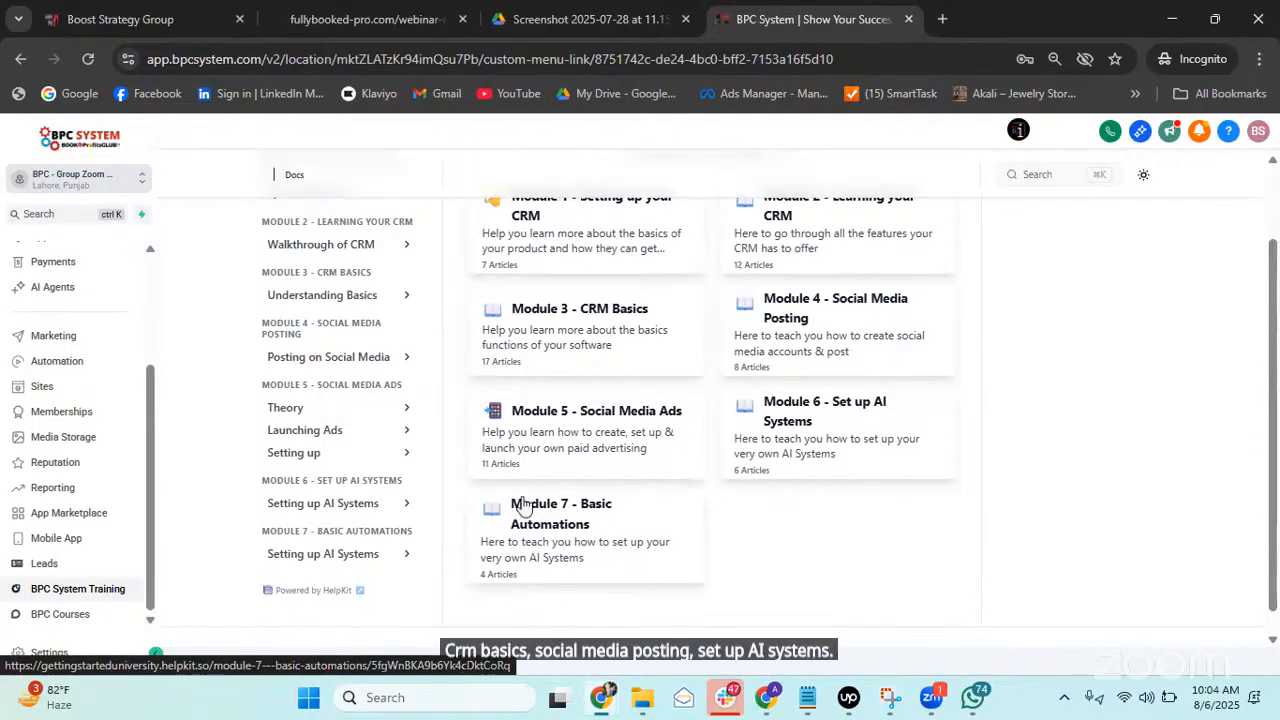
pyautogui.scroll(2, 333, 297)
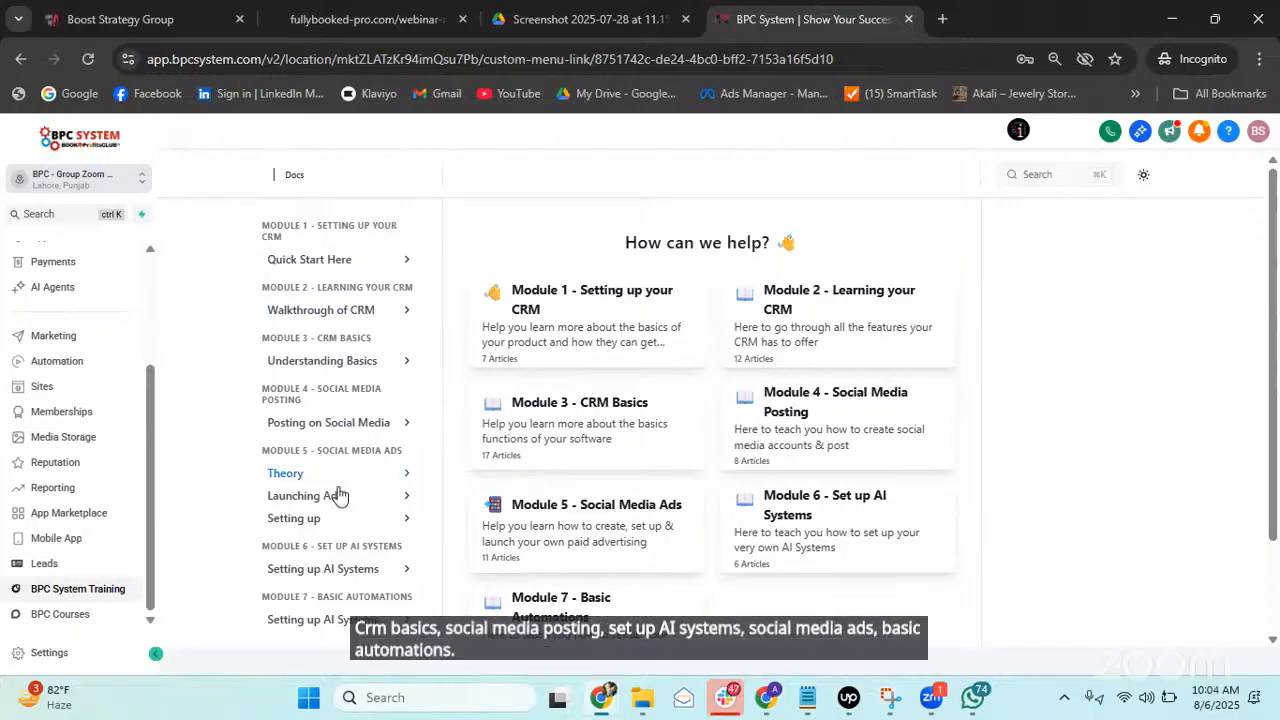
pyautogui.click(364, 316)
pyautogui.click(356, 346)
pyautogui.click(366, 381)
pyautogui.scroll(-4, 340, 390)
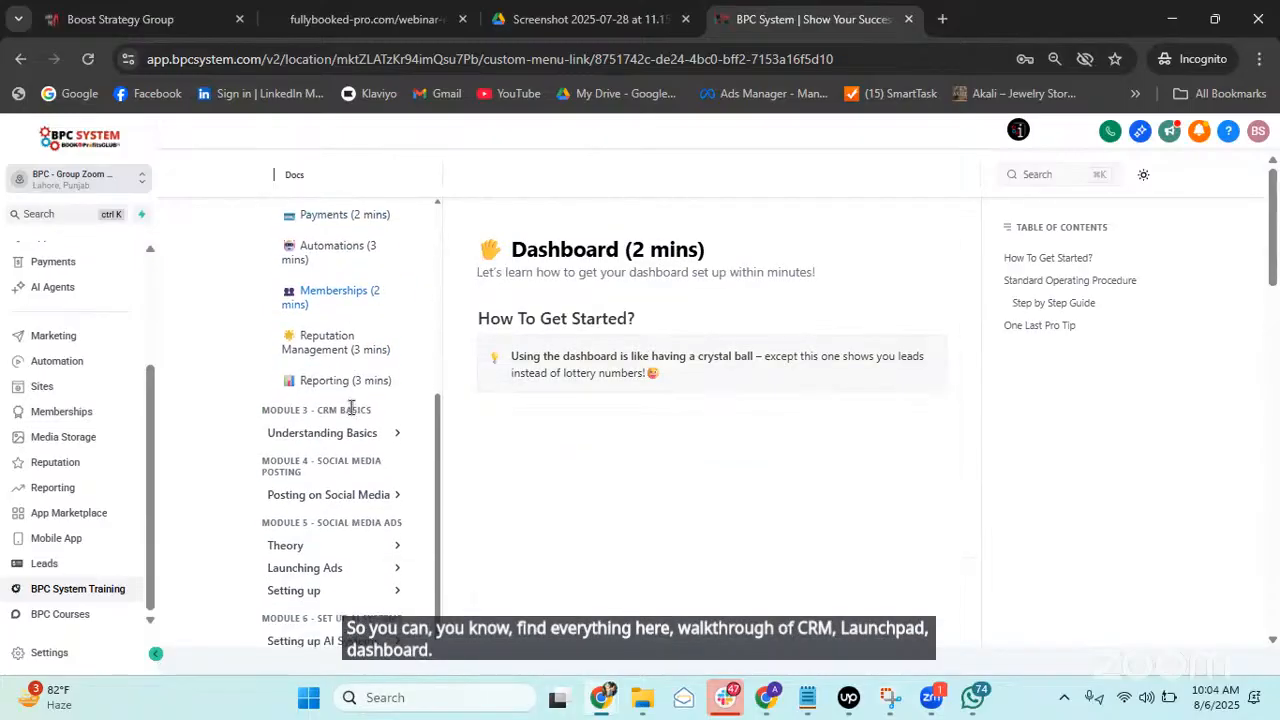
pyautogui.scroll(-1, 334, 350)
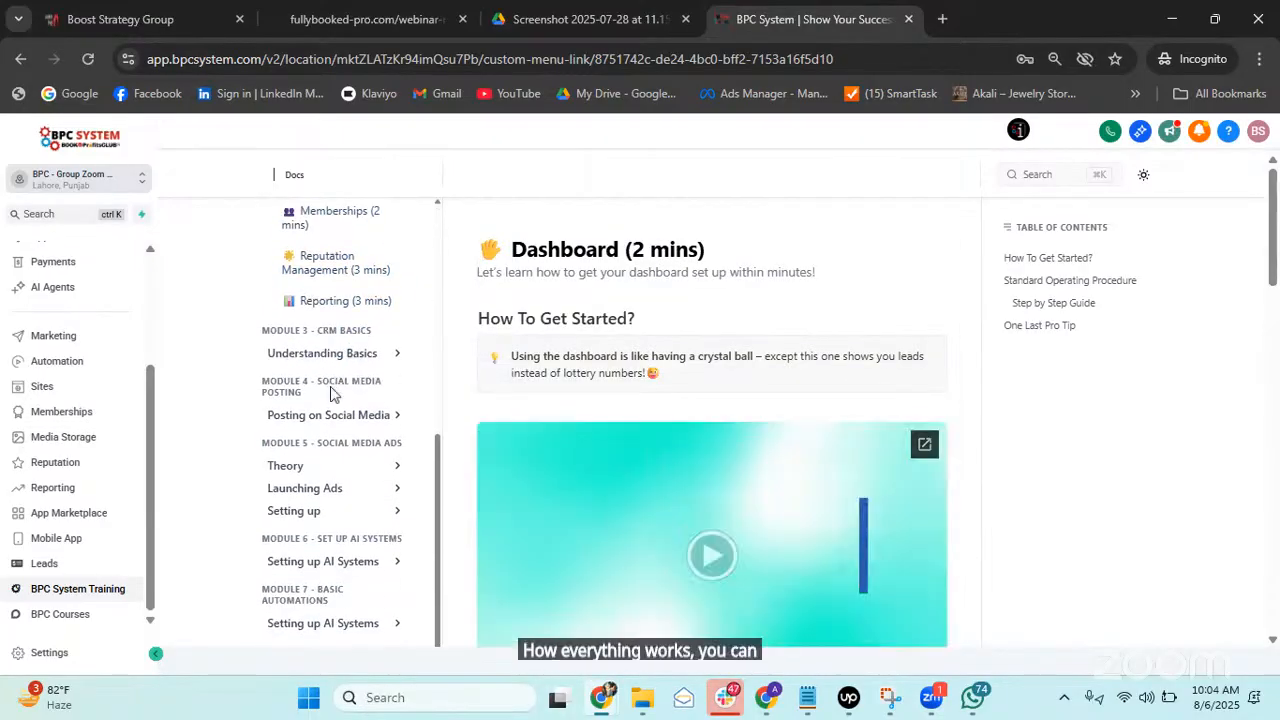
pyautogui.scroll(-1, 335, 445)
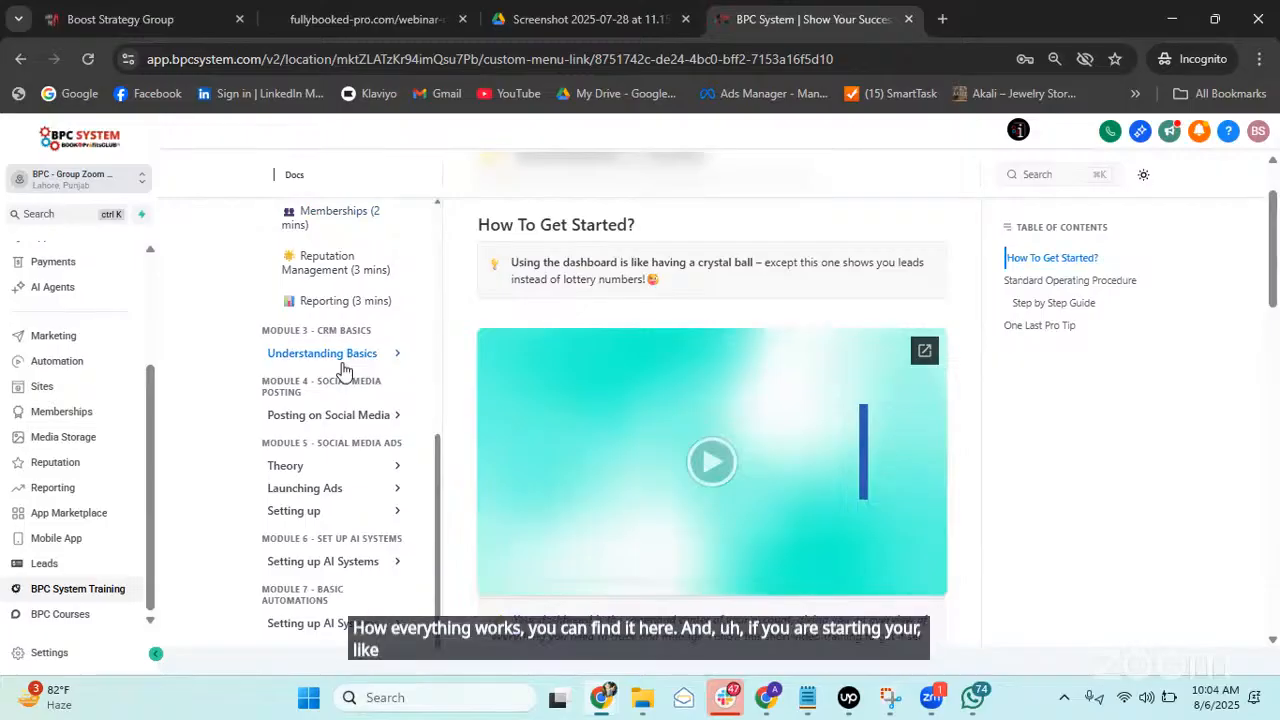
pyautogui.scroll(-1, 326, 485)
pyautogui.scroll(-1, 334, 483)
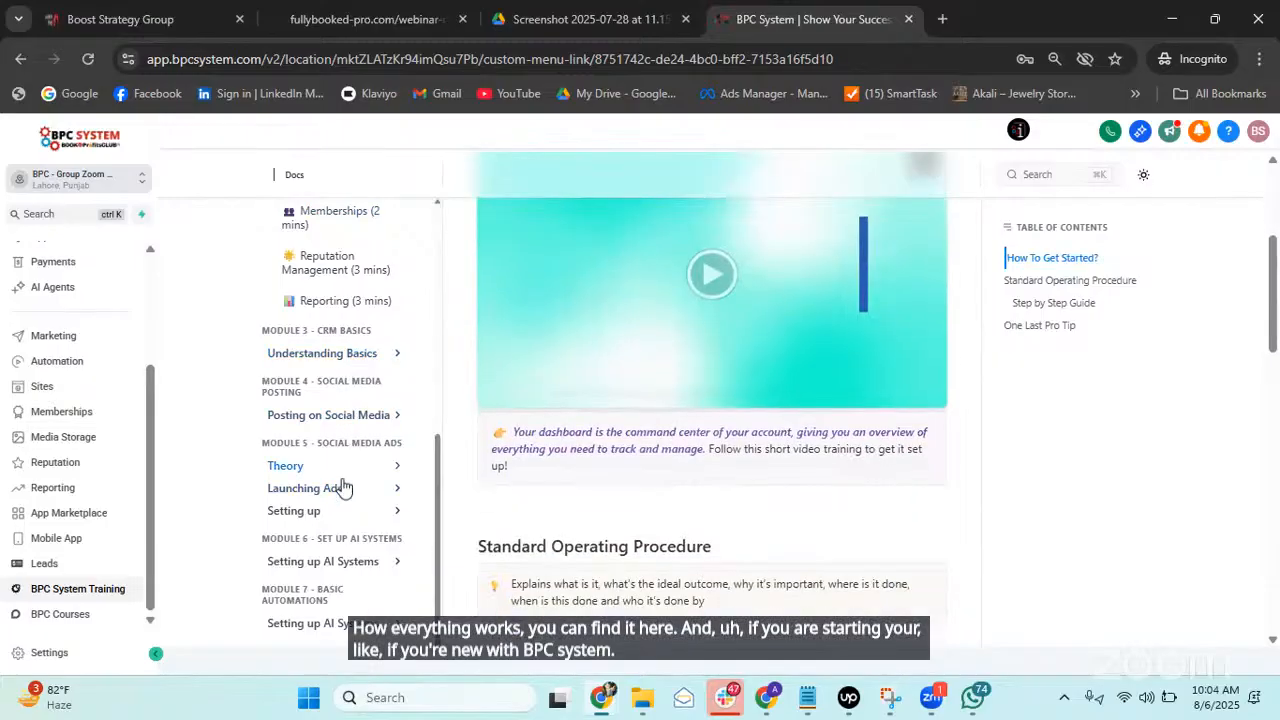
pyautogui.click(334, 488)
pyautogui.scroll(-2, 345, 400)
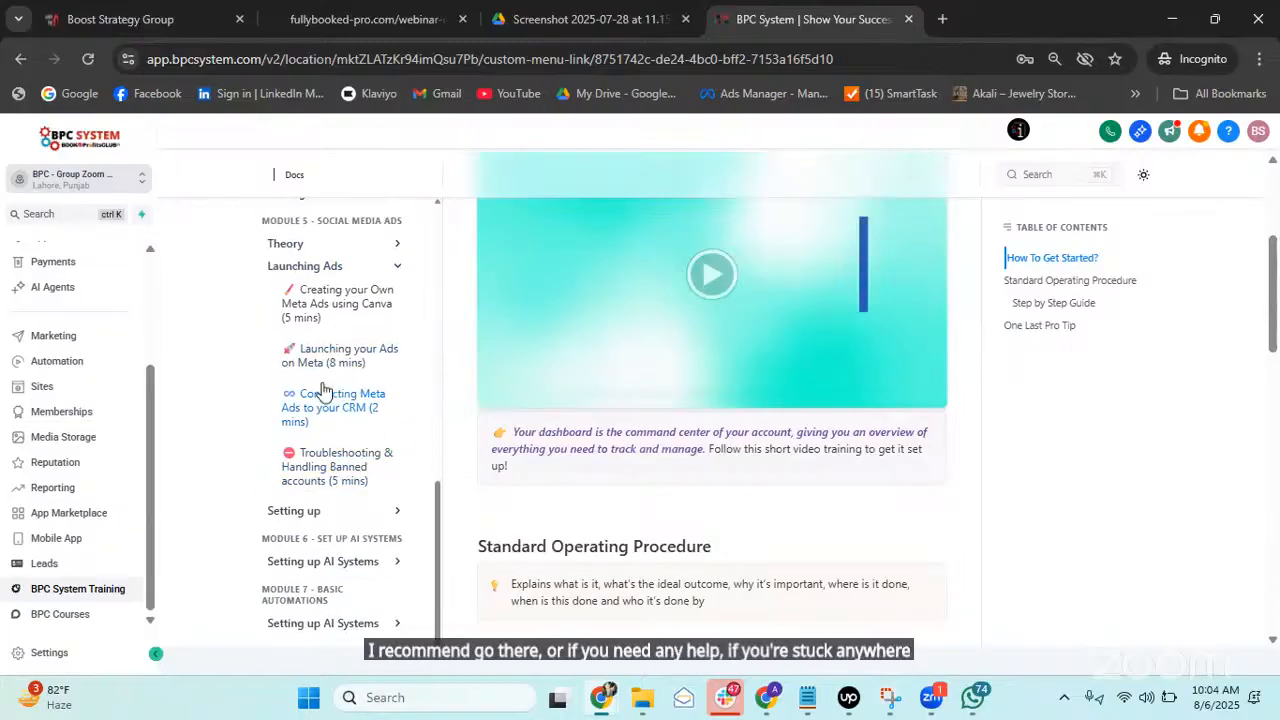
pyautogui.scroll(4, 325, 400)
pyautogui.scroll(1, 340, 390)
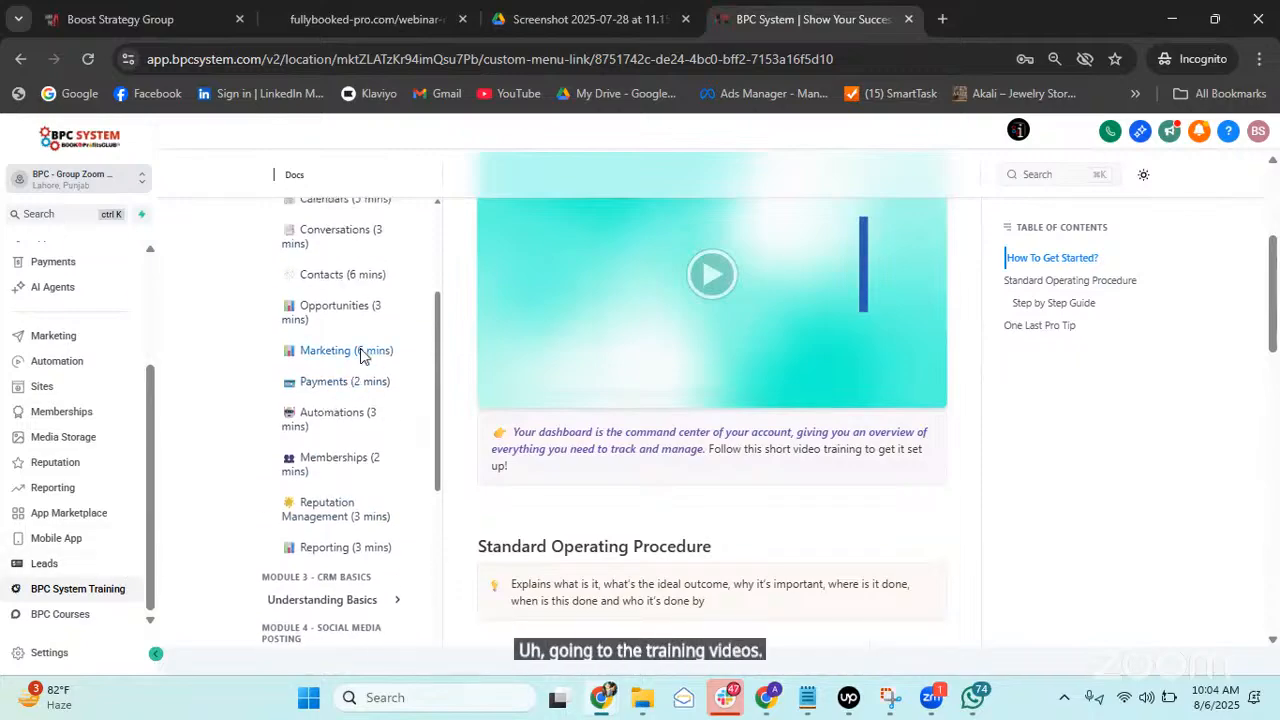
pyautogui.scroll(2, 360, 348)
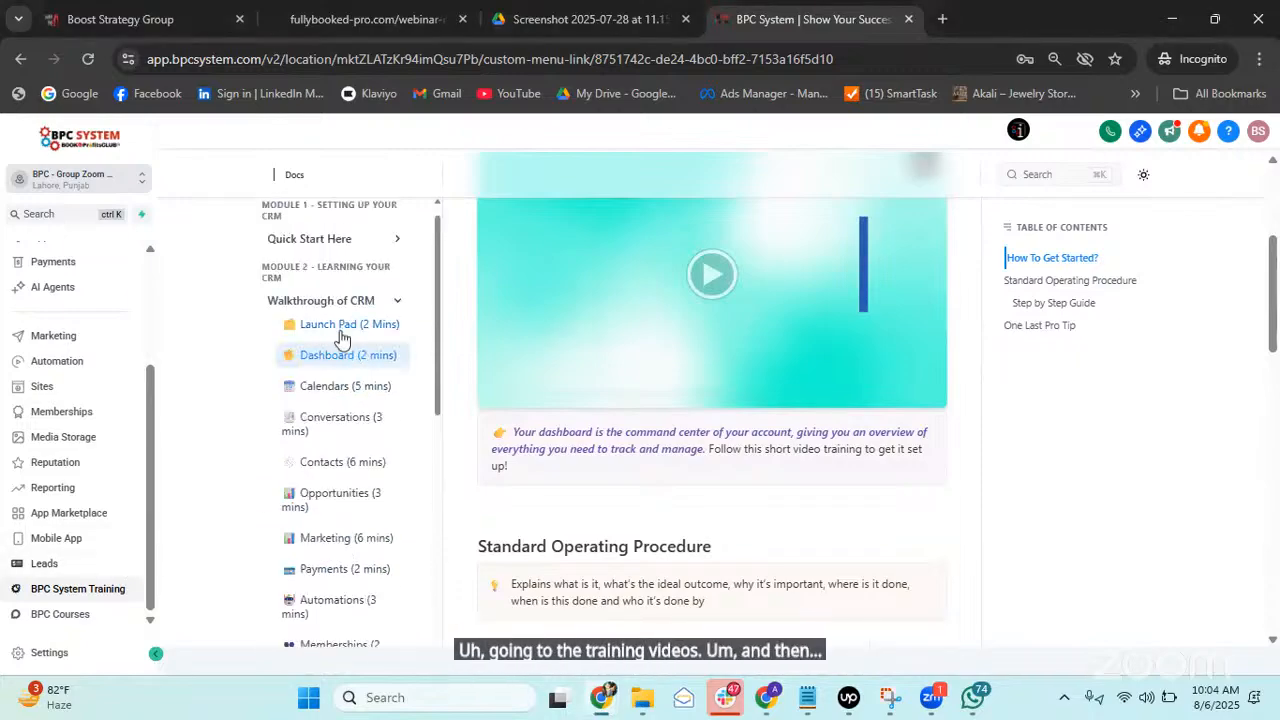
pyautogui.scroll(1, 358, 354)
pyautogui.scroll(-10, 350, 330)
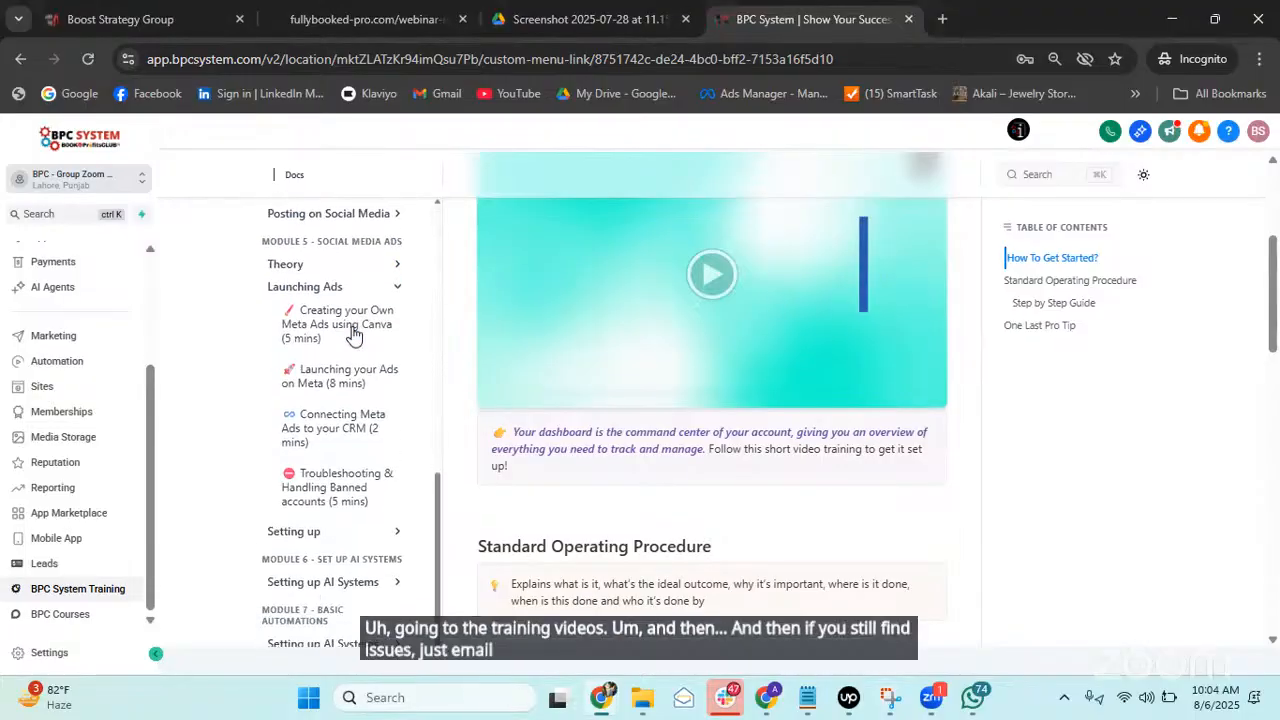
pyautogui.scroll(-1, 357, 335)
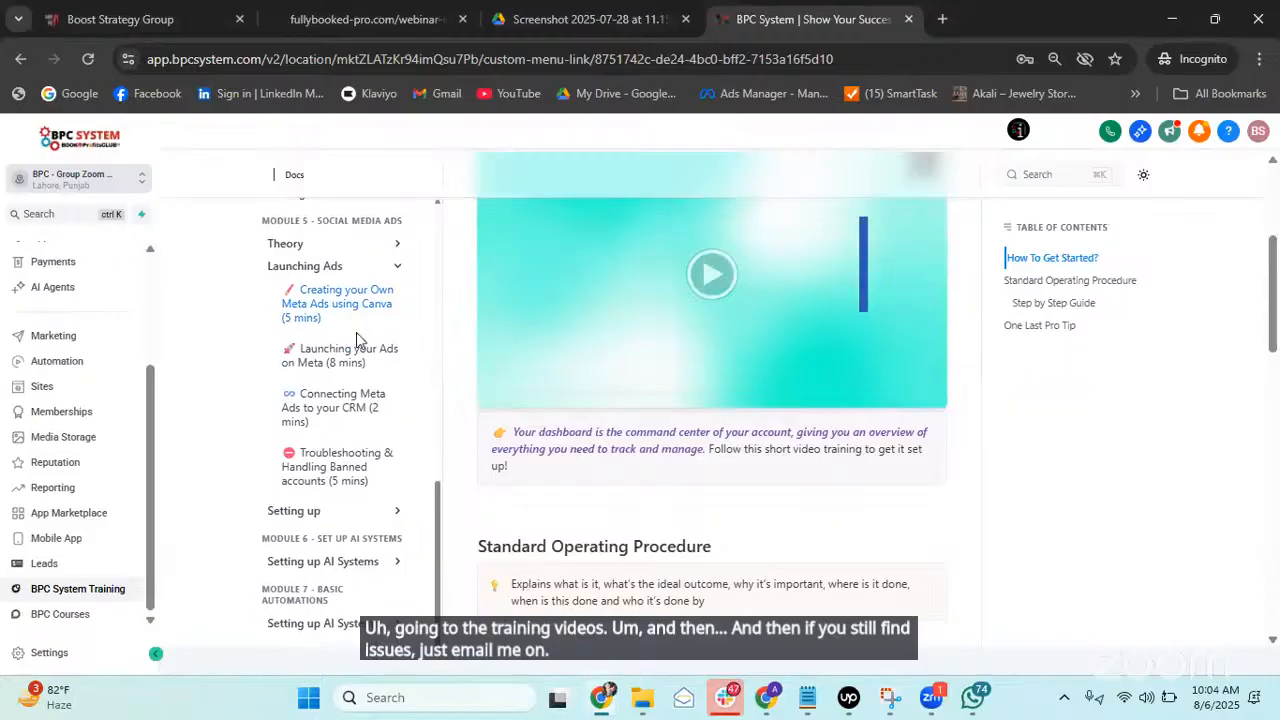
pyautogui.click(366, 630)
pyautogui.scroll(-5, 349, 463)
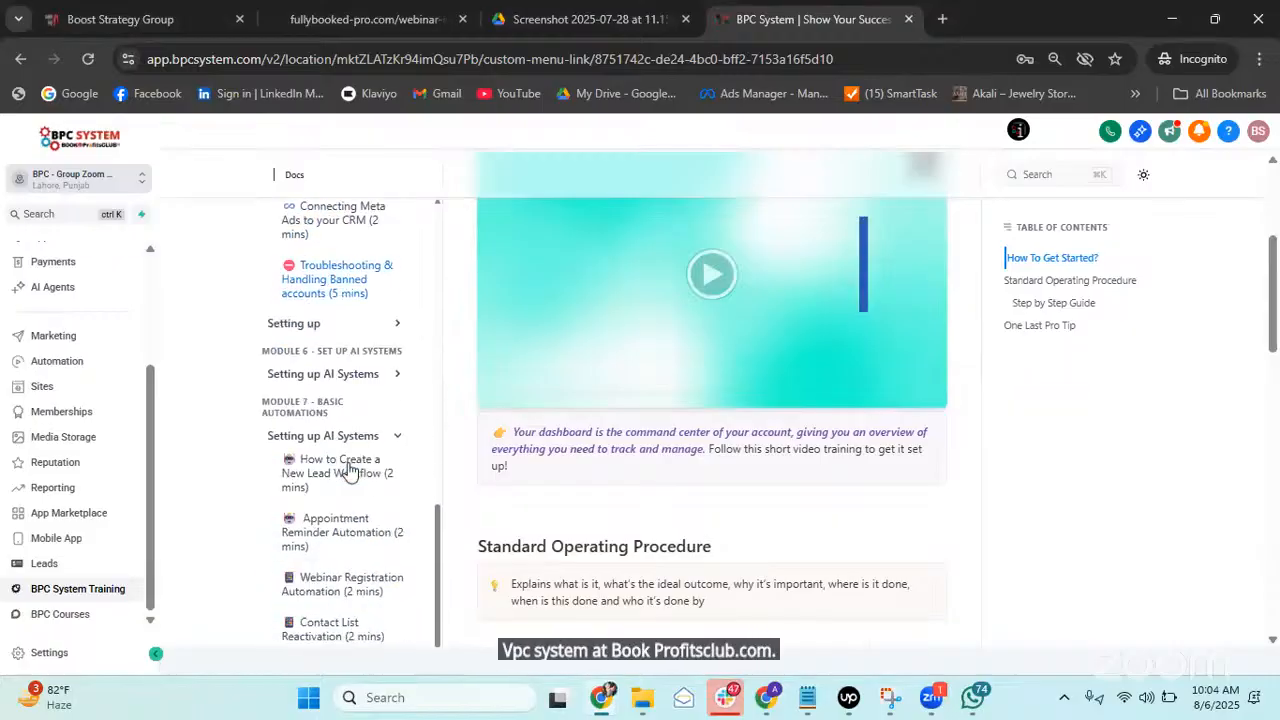
pyautogui.click(372, 382)
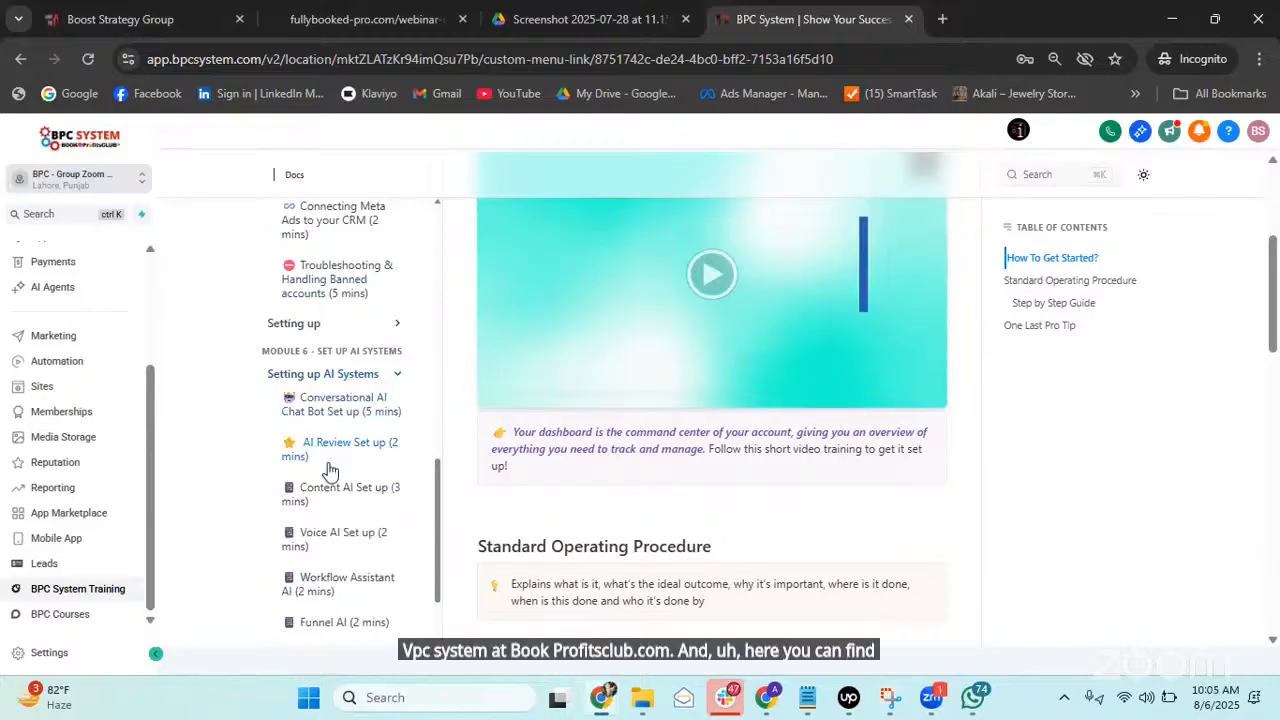
pyautogui.scroll(3, 340, 513)
pyautogui.scroll(3, 340, 513)
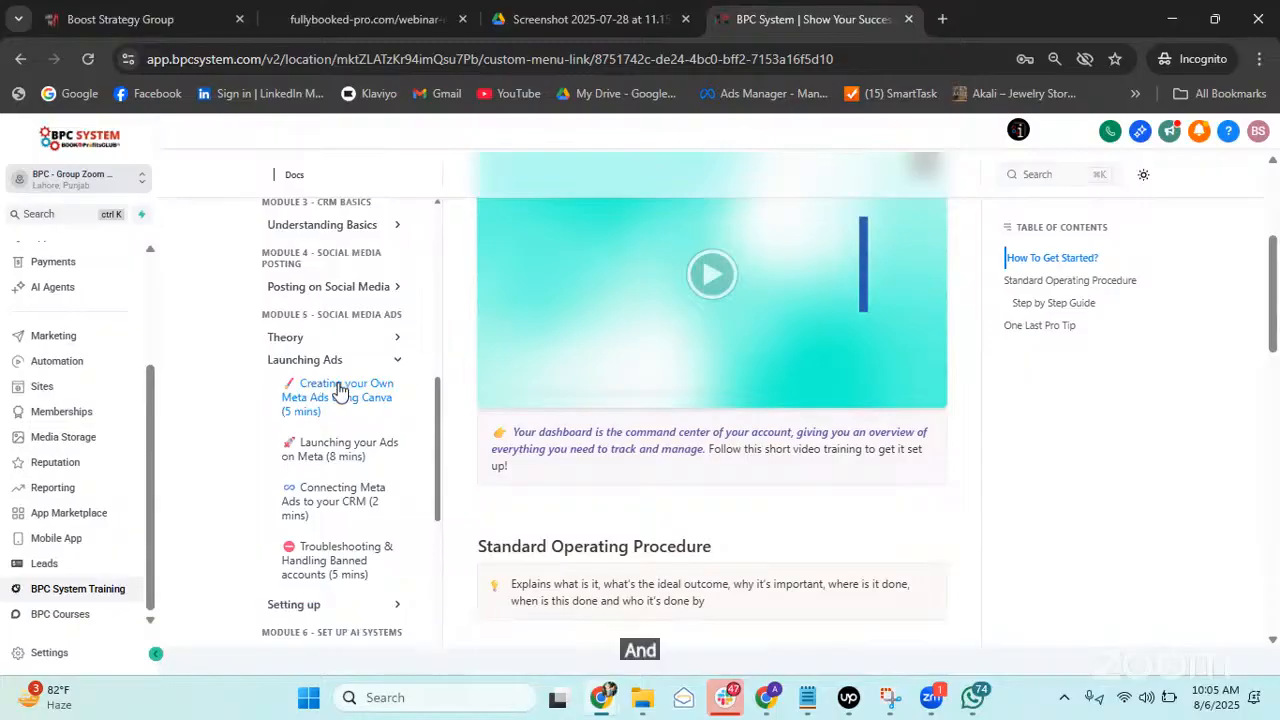
pyautogui.scroll(2, 375, 490)
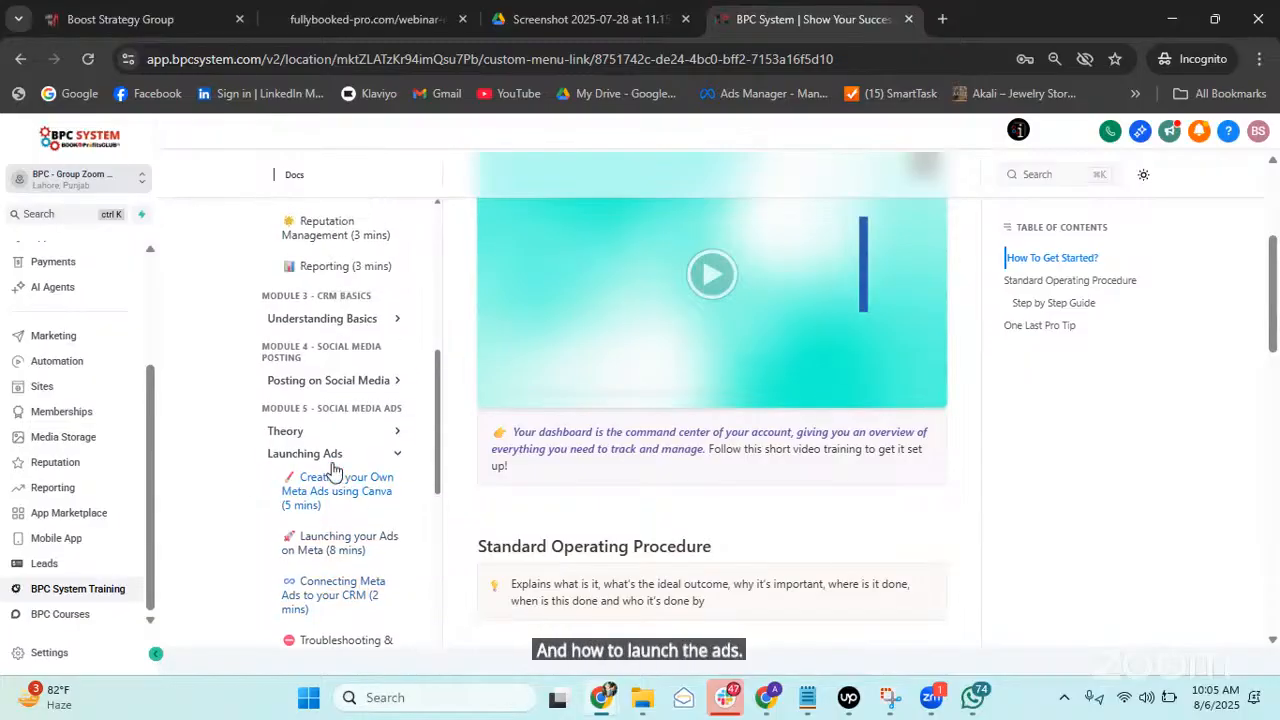
pyautogui.scroll(2, 385, 485)
pyautogui.click(360, 527)
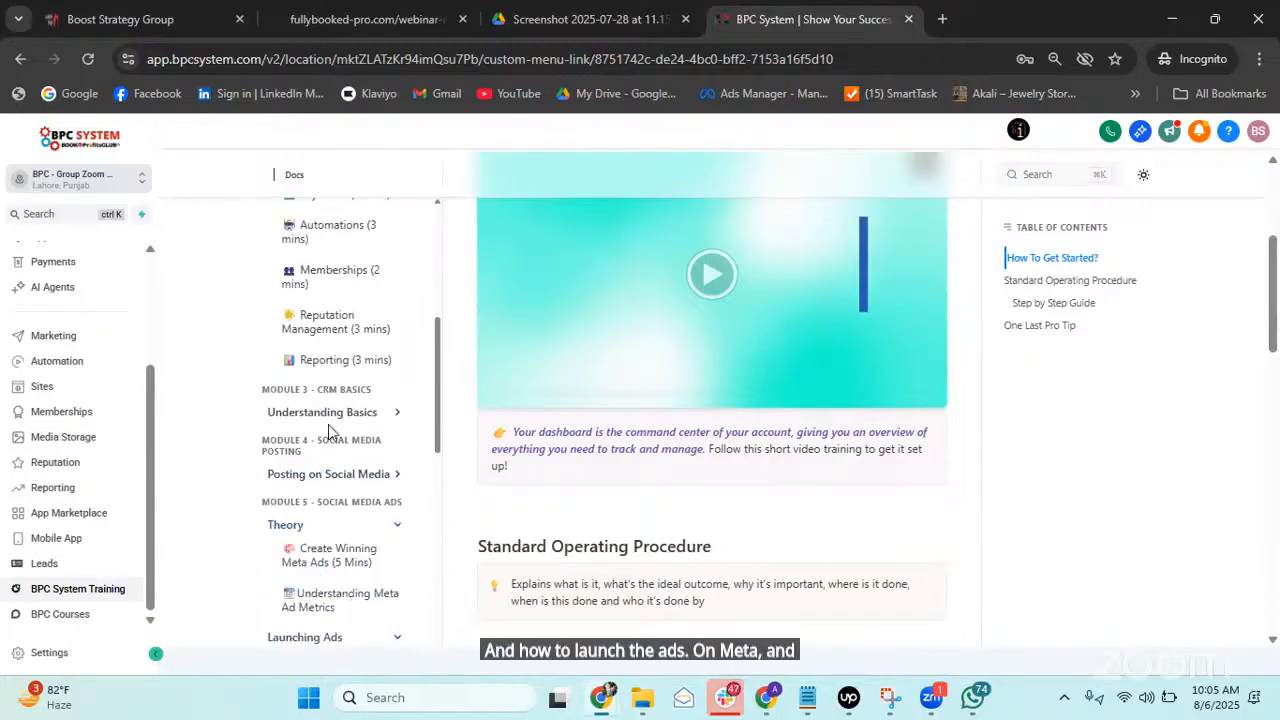
pyautogui.scroll(8, 357, 476)
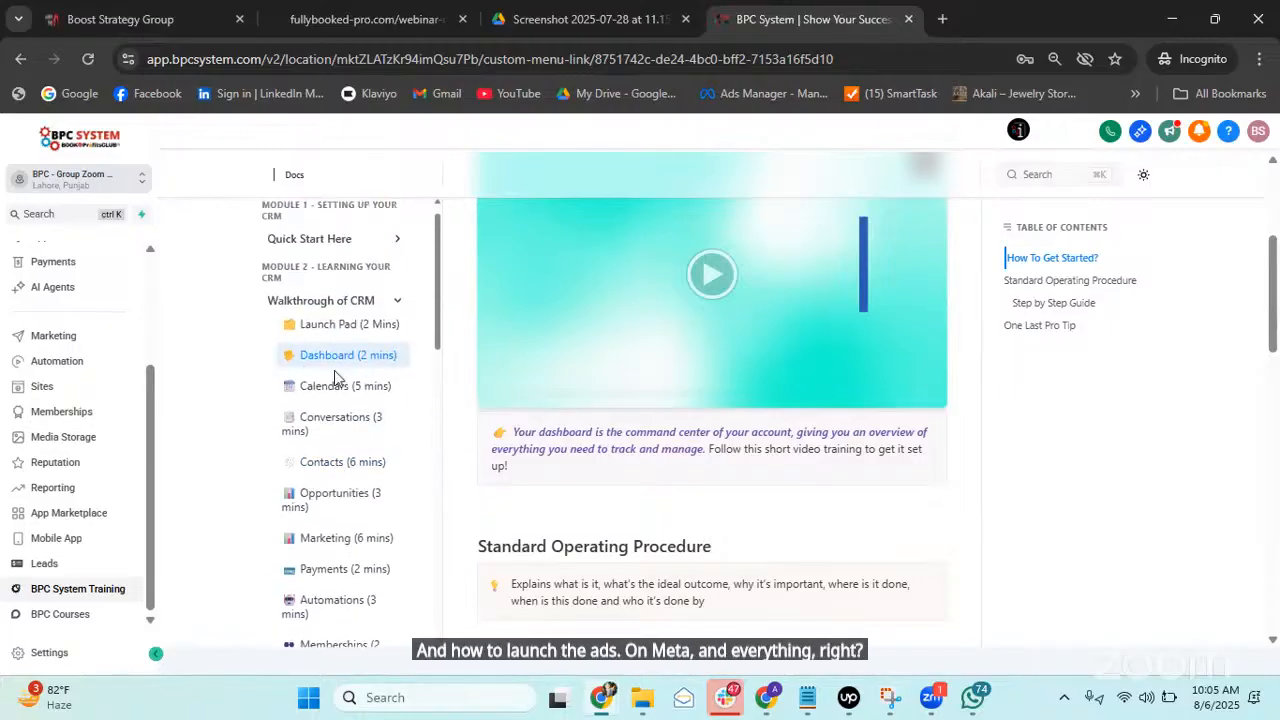
pyautogui.scroll(-3, 368, 430)
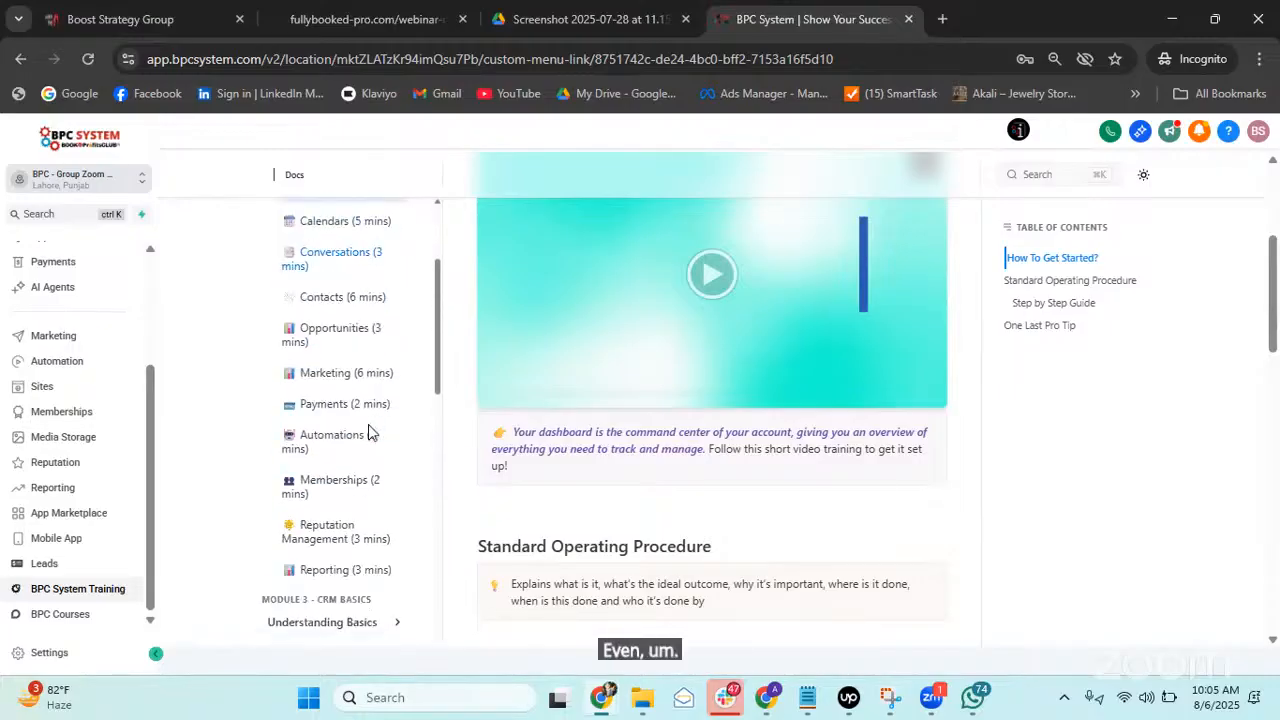
pyautogui.scroll(4, 372, 450)
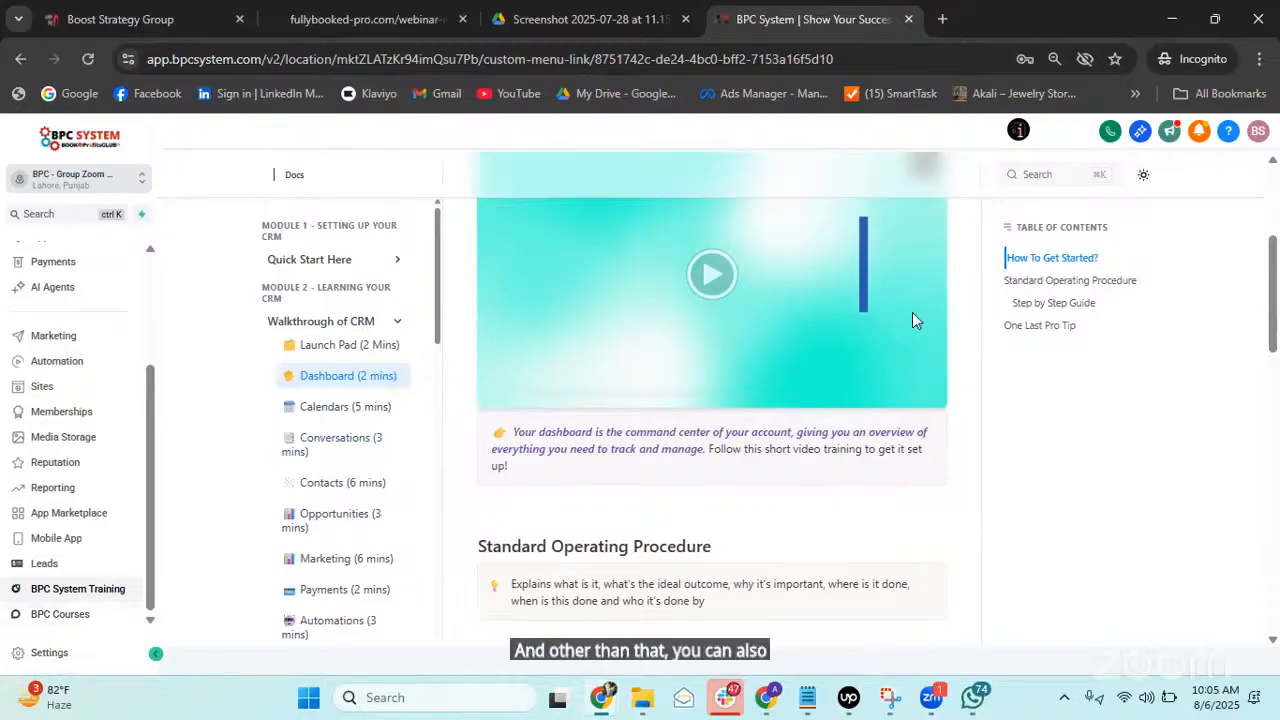
pyautogui.moveTo(597, 697)
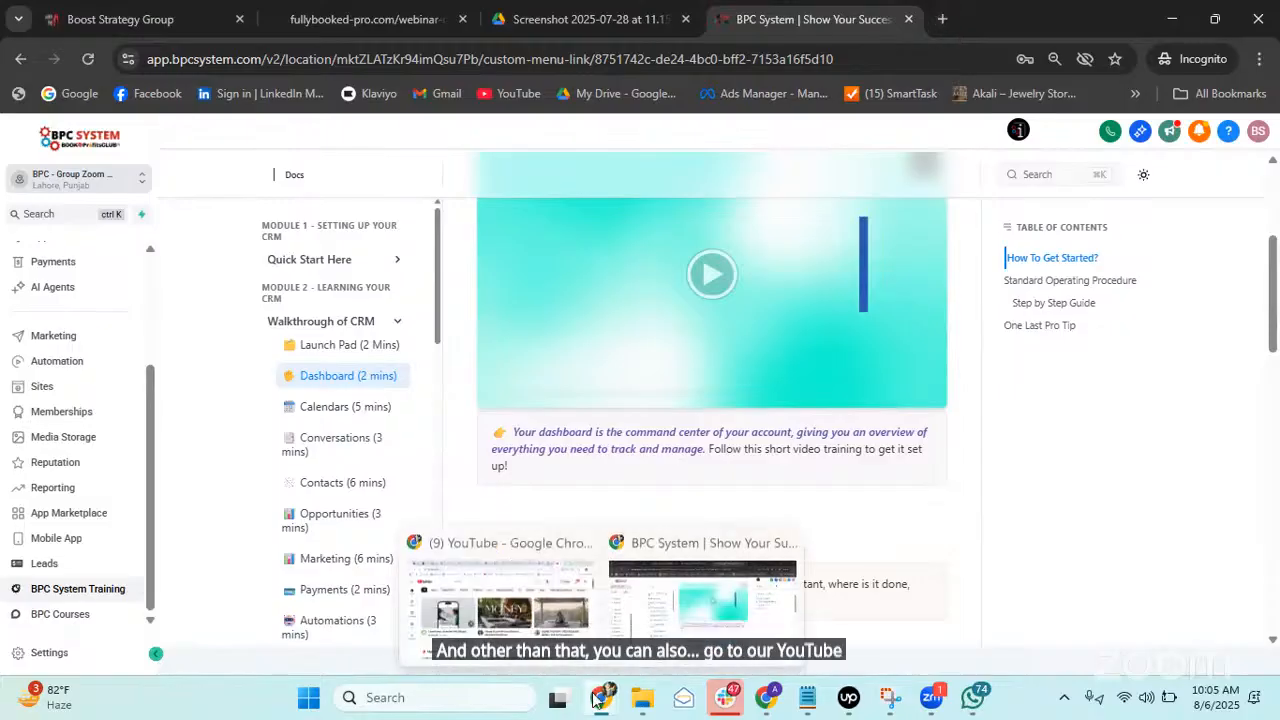
# Switch to YouTube and go to the Book Profits Club channel from the account menu.
pyautogui.click(500, 600)
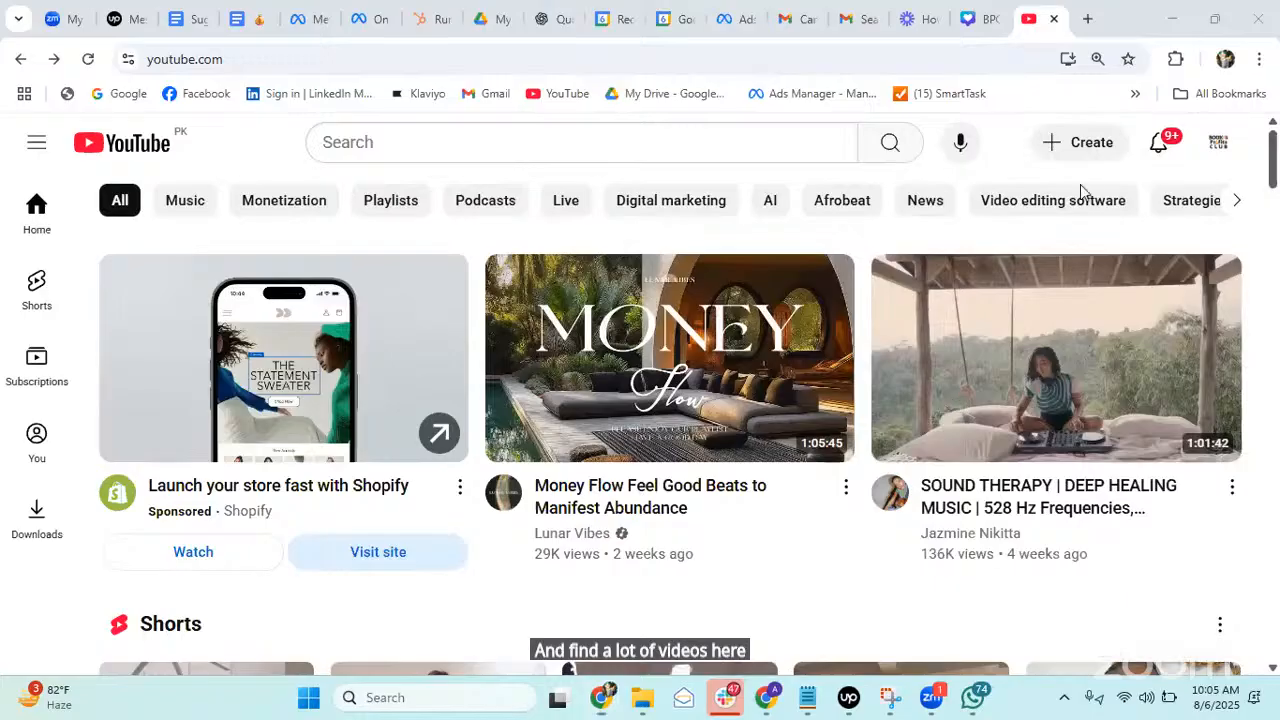
pyautogui.click(1218, 142)
pyautogui.click(1029, 219)
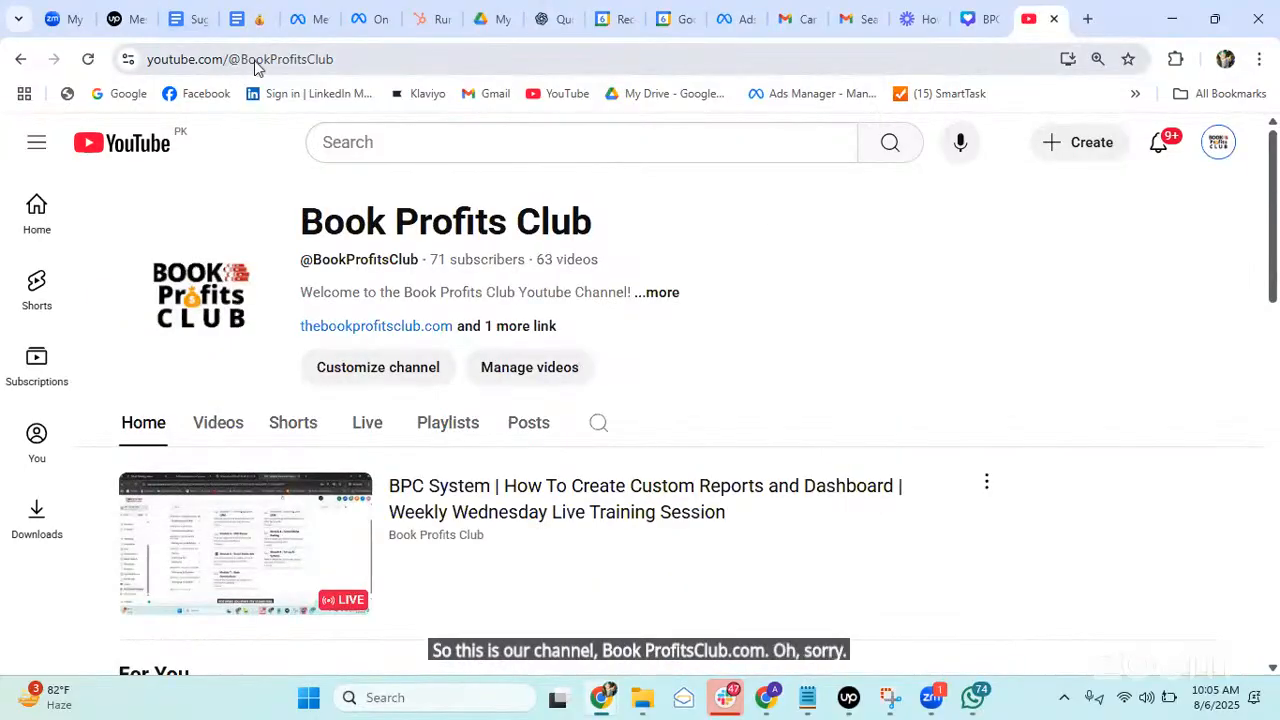
# Show the channel's Videos tab and browse its latest BPC System tutorials.
pyautogui.scroll(-1, 645, 308)
pyautogui.scroll(-4, 626, 357)
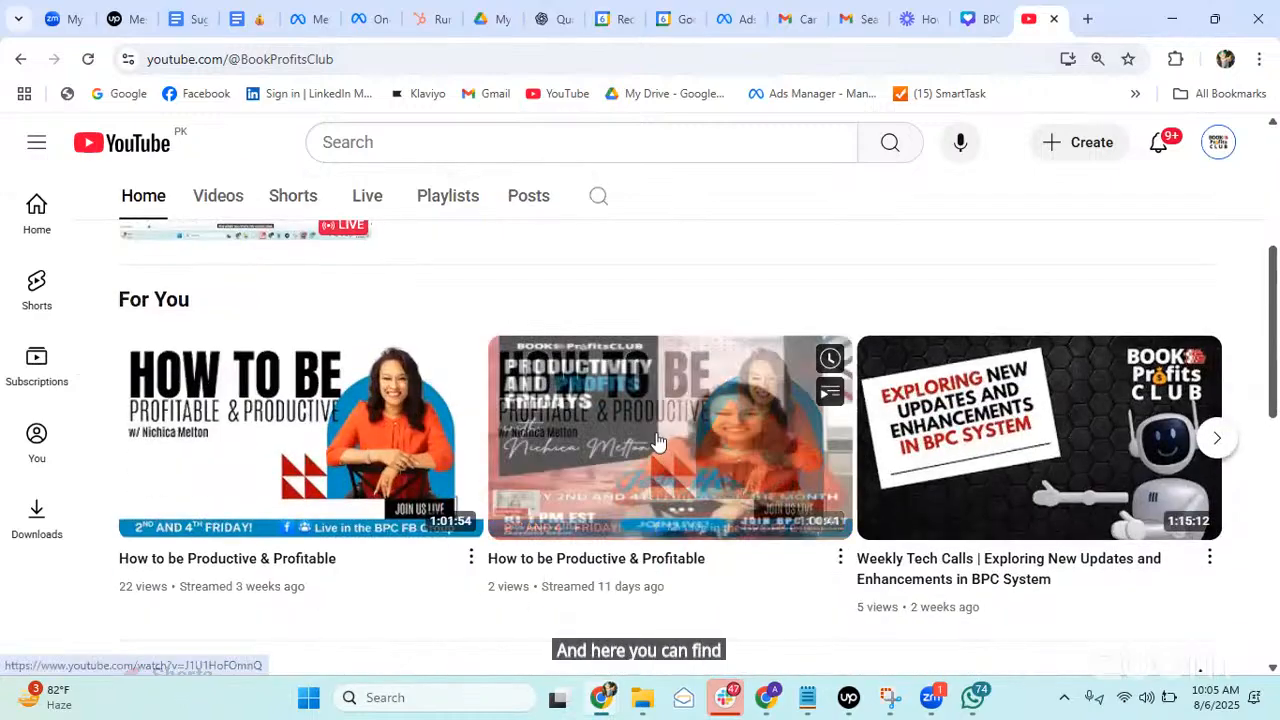
pyautogui.scroll(1, 542, 470)
pyautogui.click(214, 196)
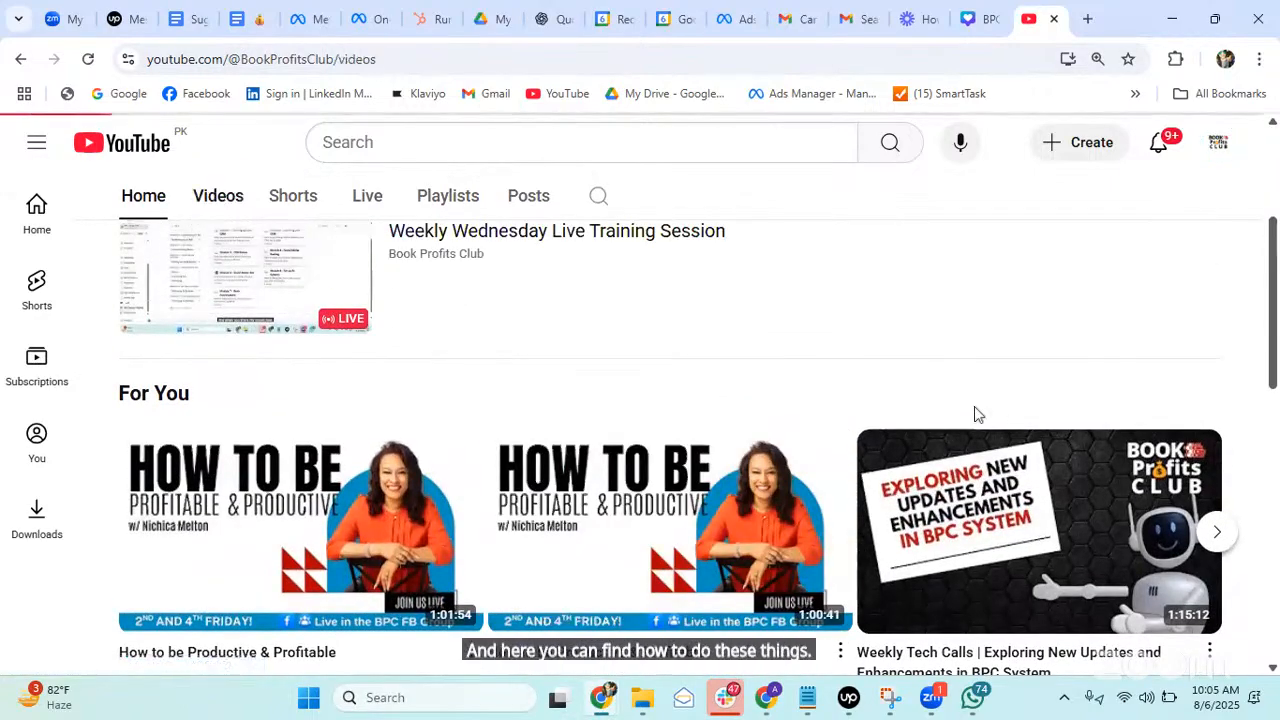
pyautogui.scroll(-1, 720, 392)
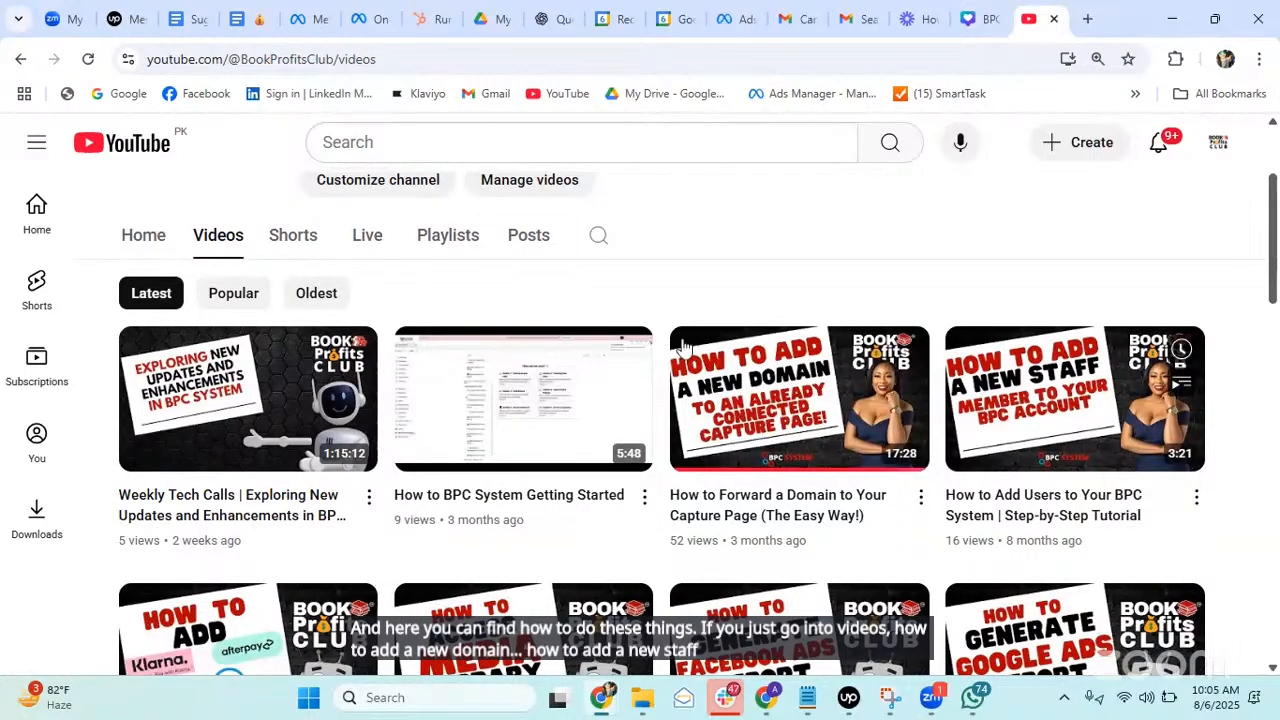
pyautogui.scroll(-2, 818, 520)
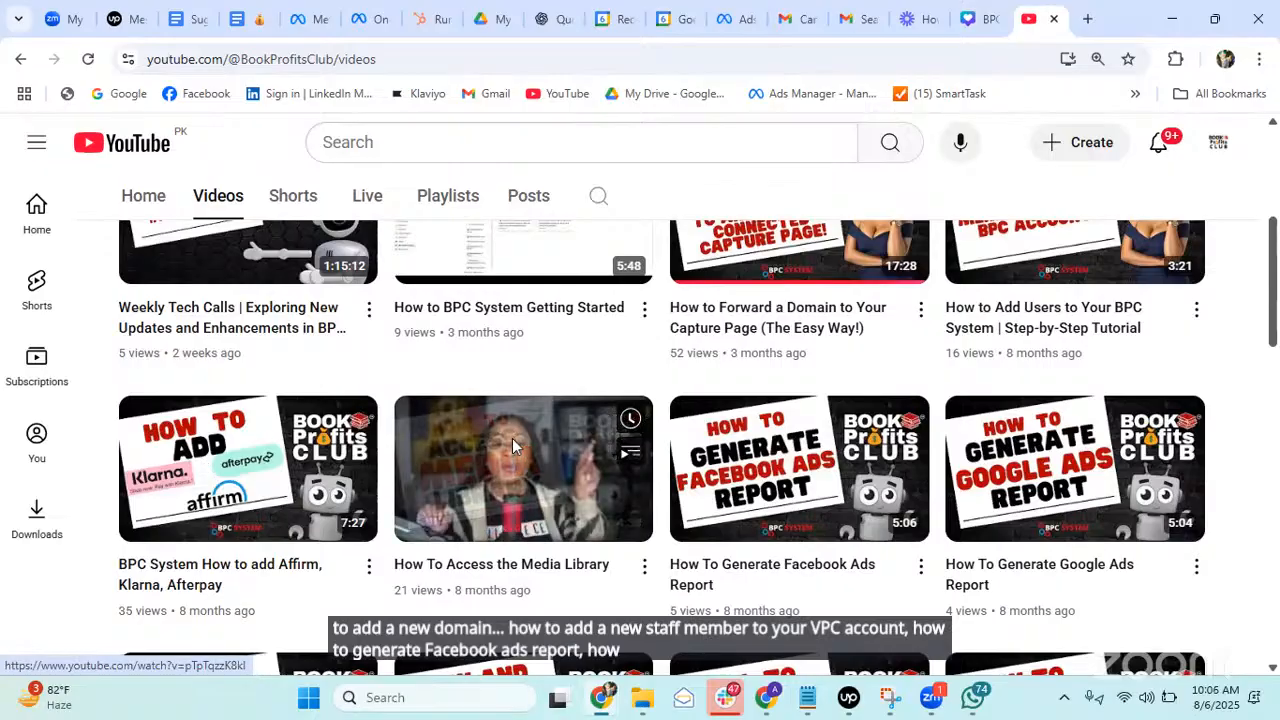
pyautogui.scroll(-1, 512, 440)
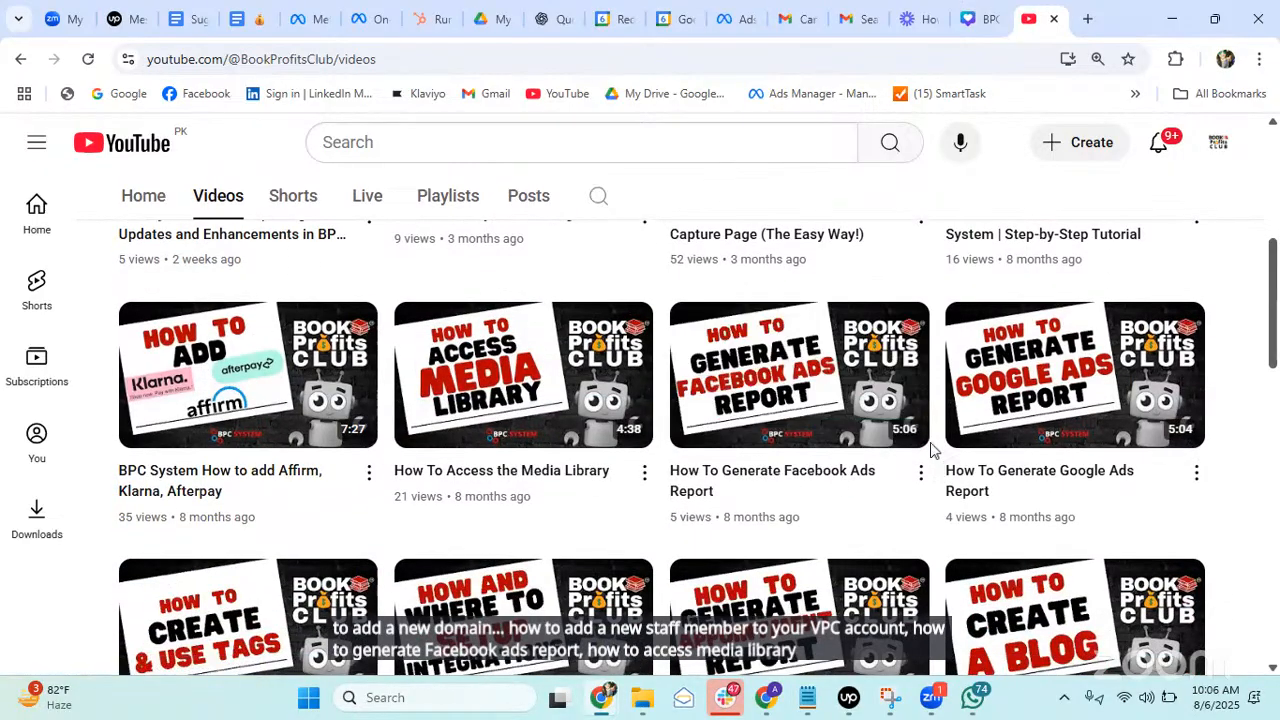
pyautogui.scroll(-2, 760, 485)
pyautogui.scroll(-2, 760, 485)
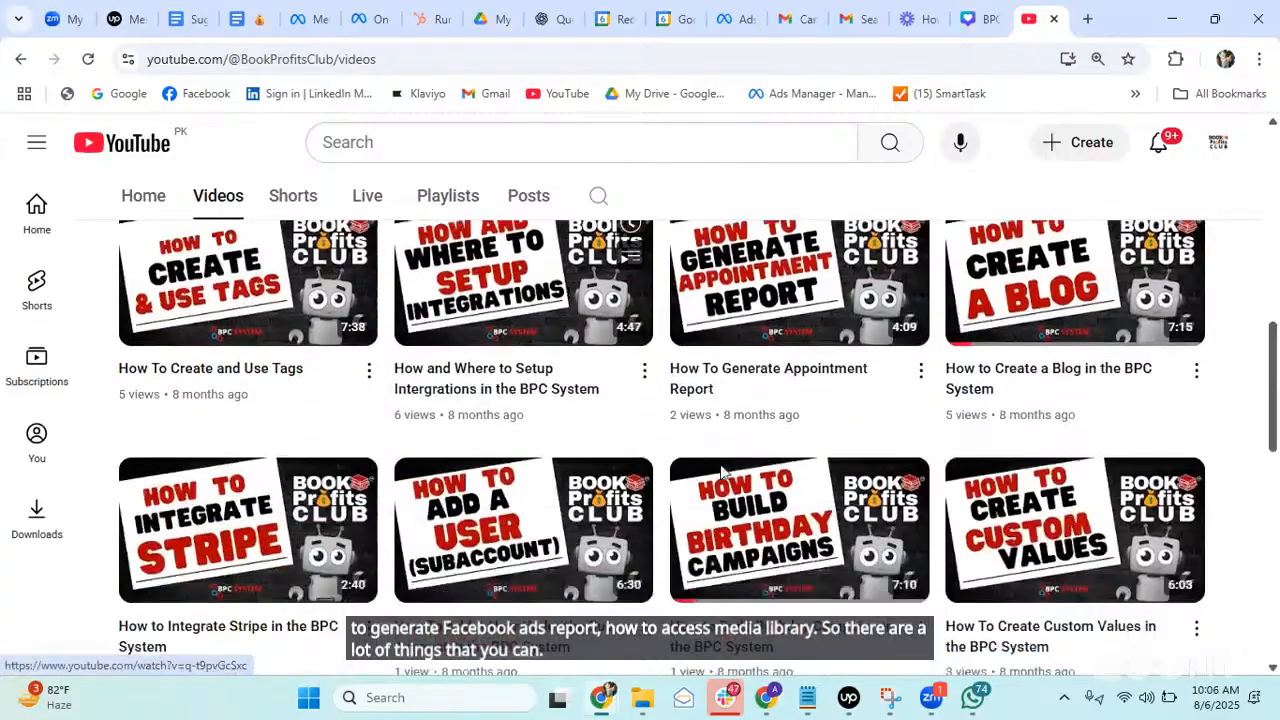
pyautogui.scroll(3, 920, 420)
pyautogui.scroll(8, 920, 420)
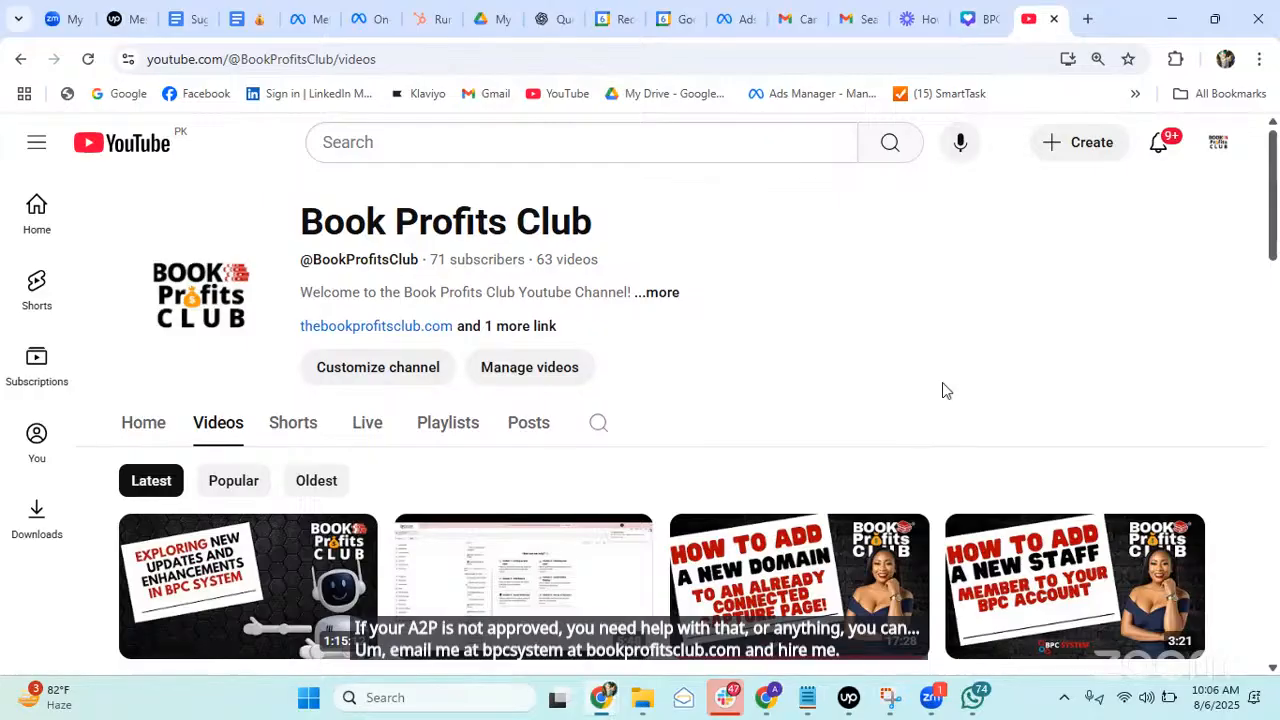
# Load thebookprofitsclub.com/shop in a new tab and scroll through the tiers.
pyautogui.click(1088, 18)
pyautogui.write('shop')
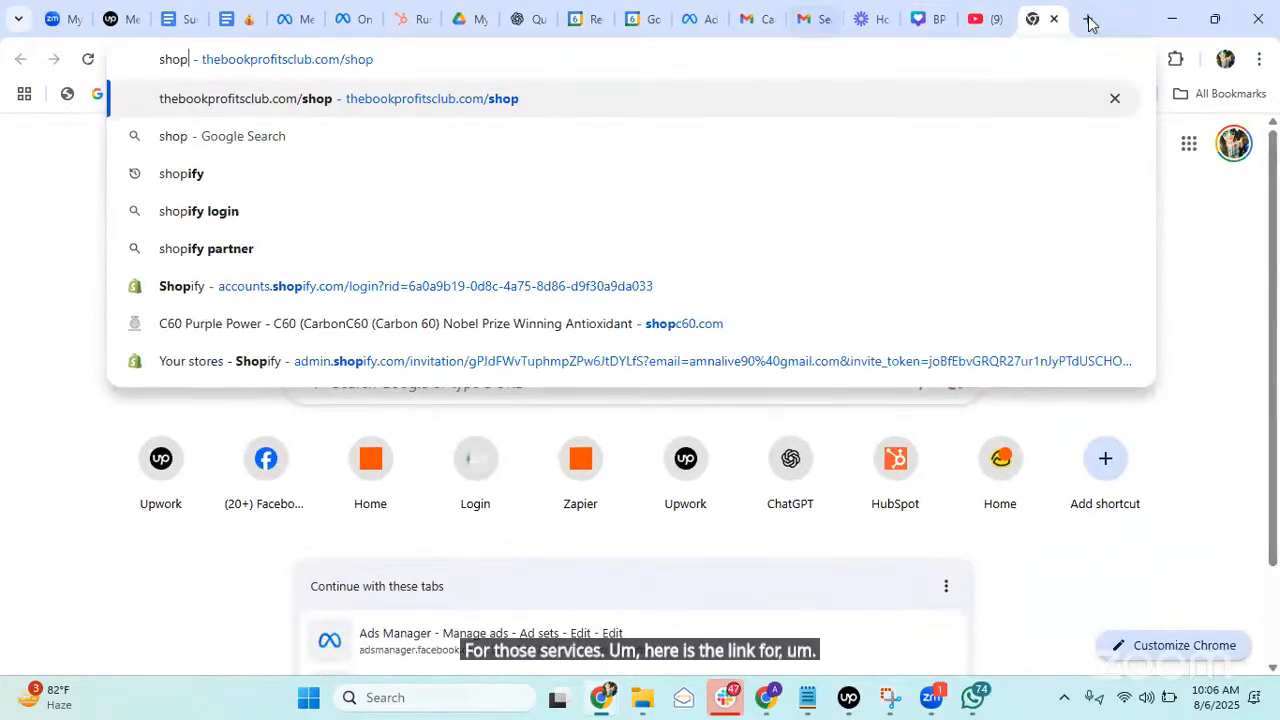
pyautogui.press('Return')
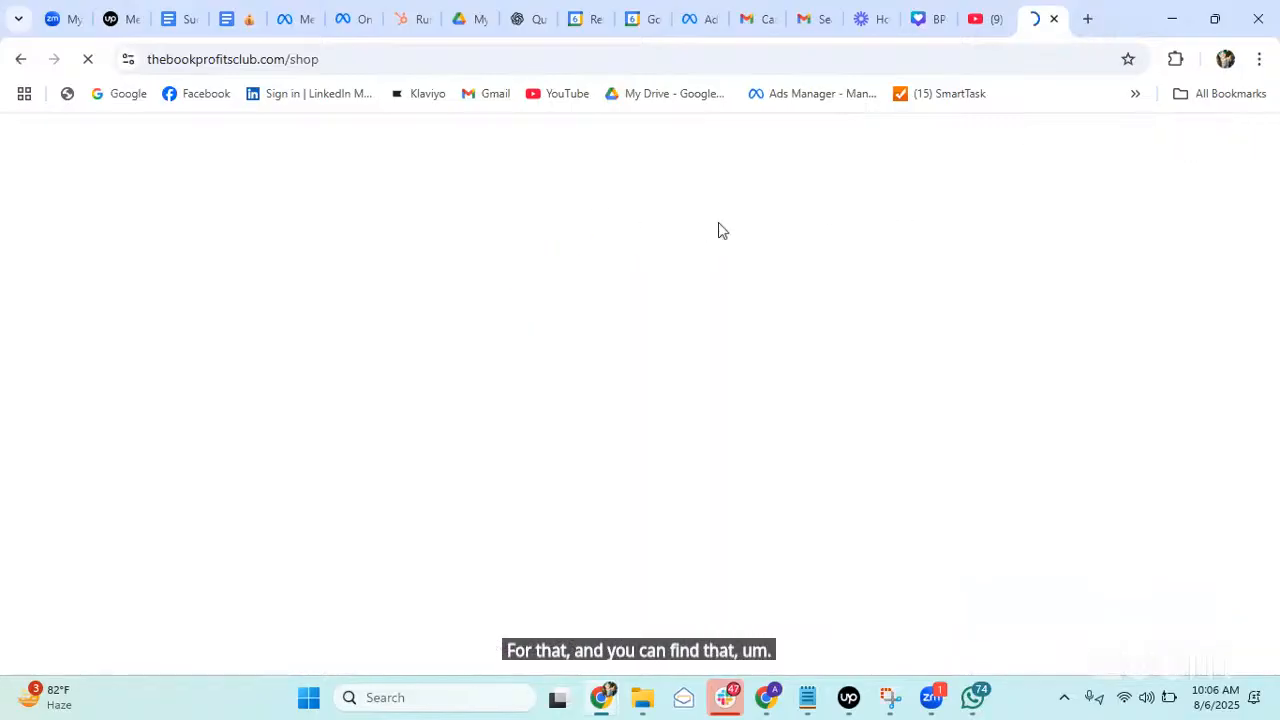
pyautogui.scroll(-1, 560, 298)
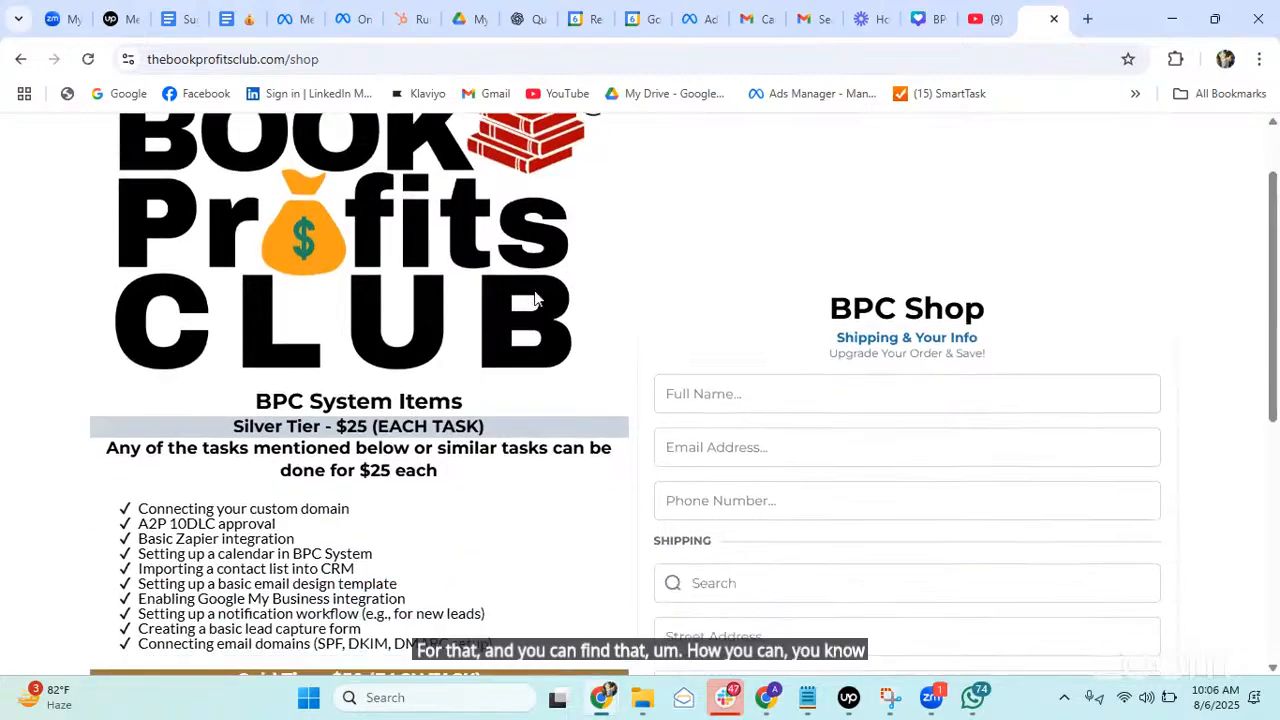
pyautogui.scroll(-2, 540, 290)
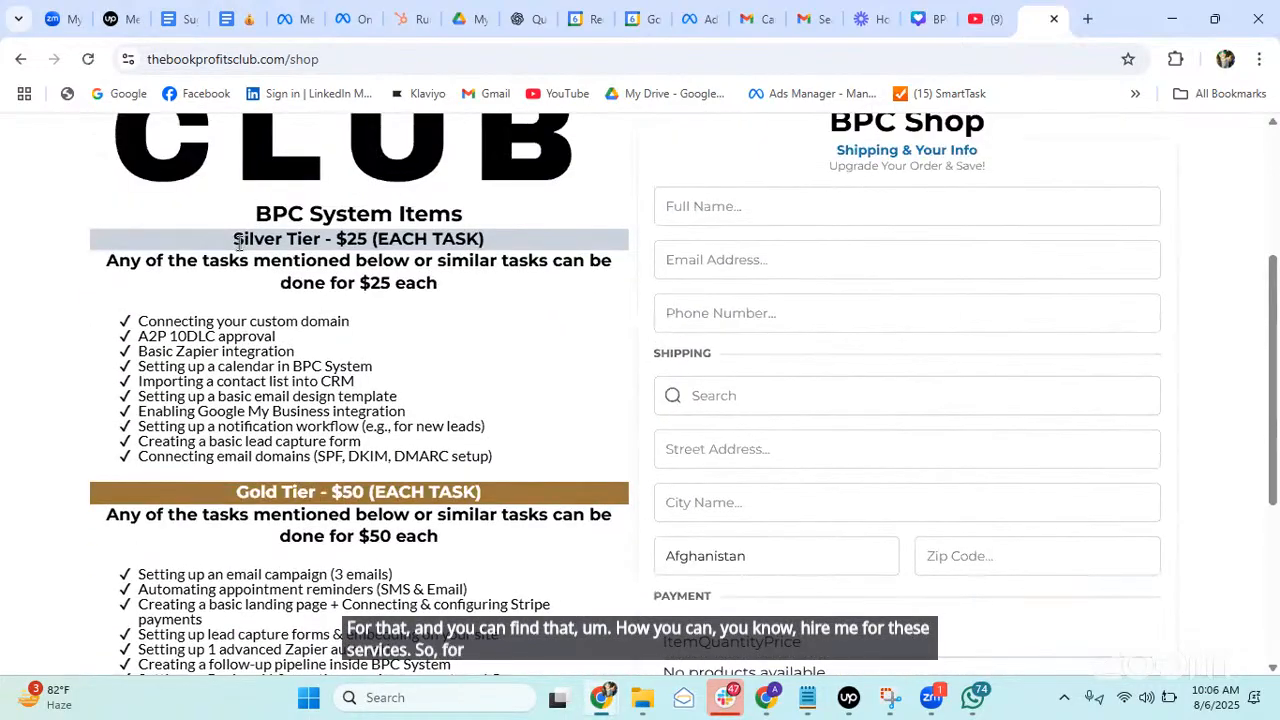
pyautogui.scroll(-2, 262, 410)
pyautogui.scroll(3, 398, 540)
# Highlight the Silver Tier task list, including the Basic Zapier integration line.
pyautogui.moveTo(140, 410); pyautogui.dragTo(510, 568)
pyautogui.click(315, 444)
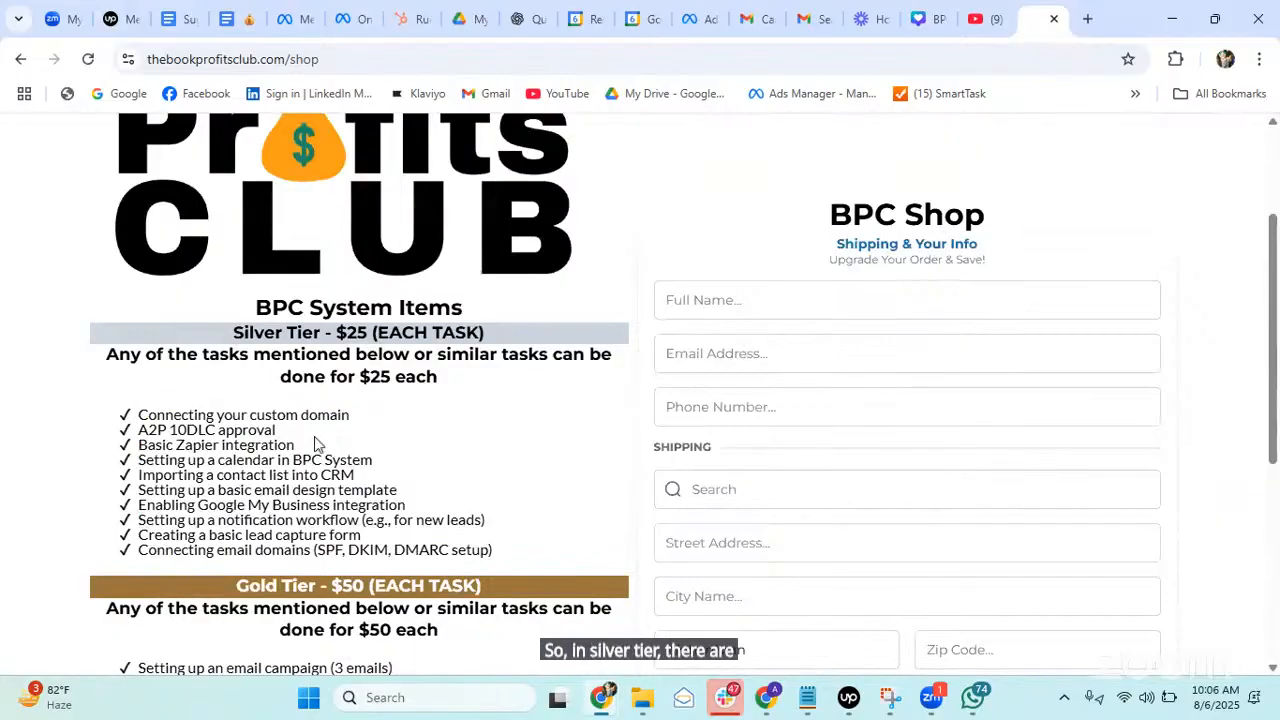
pyautogui.scroll(-1, 140, 450)
pyautogui.moveTo(139, 446); pyautogui.dragTo(297, 446)
pyautogui.click(217, 431)
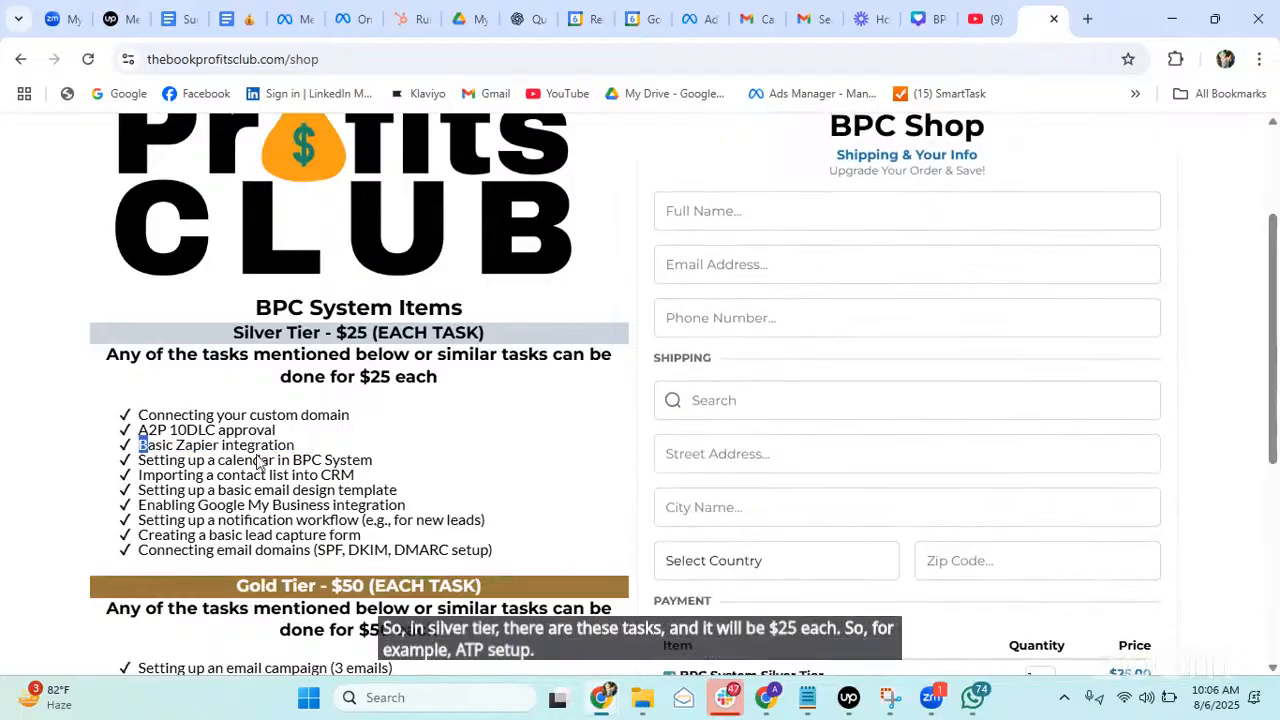
pyautogui.moveTo(139, 446); pyautogui.dragTo(326, 448)
pyautogui.scroll(-1, 326, 446)
pyautogui.click(213, 470)
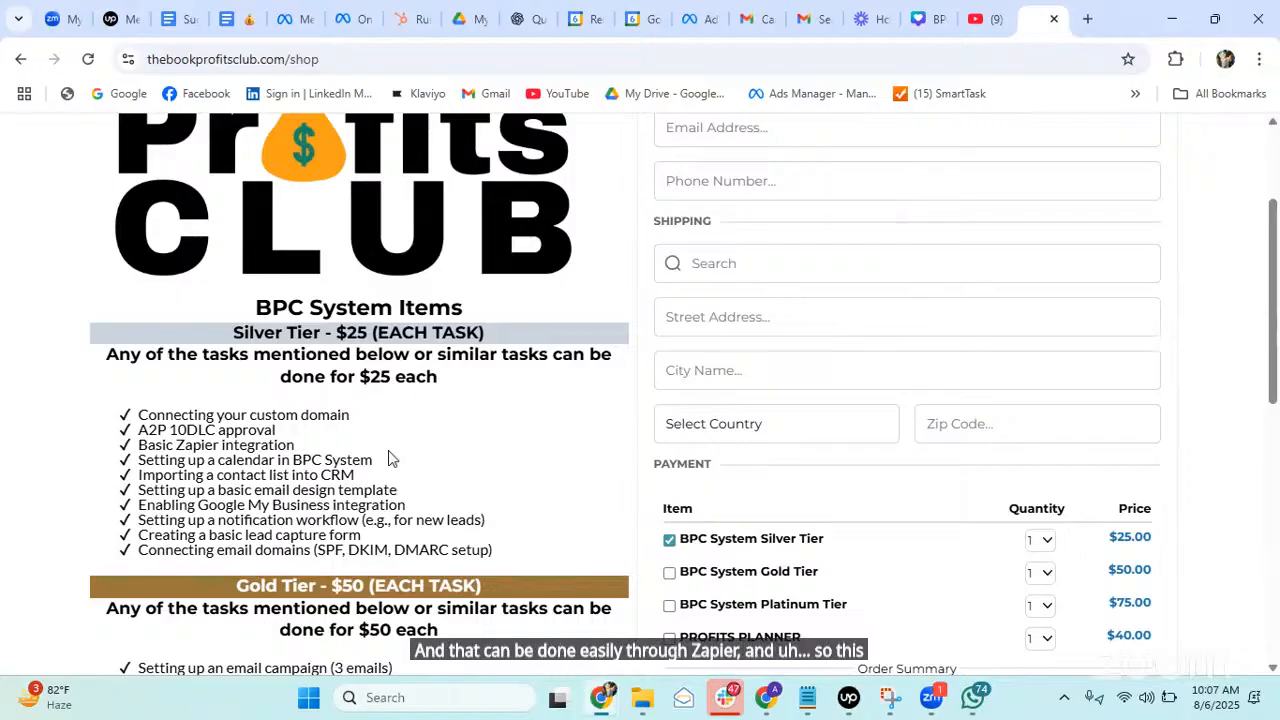
pyautogui.scroll(-1, 390, 458)
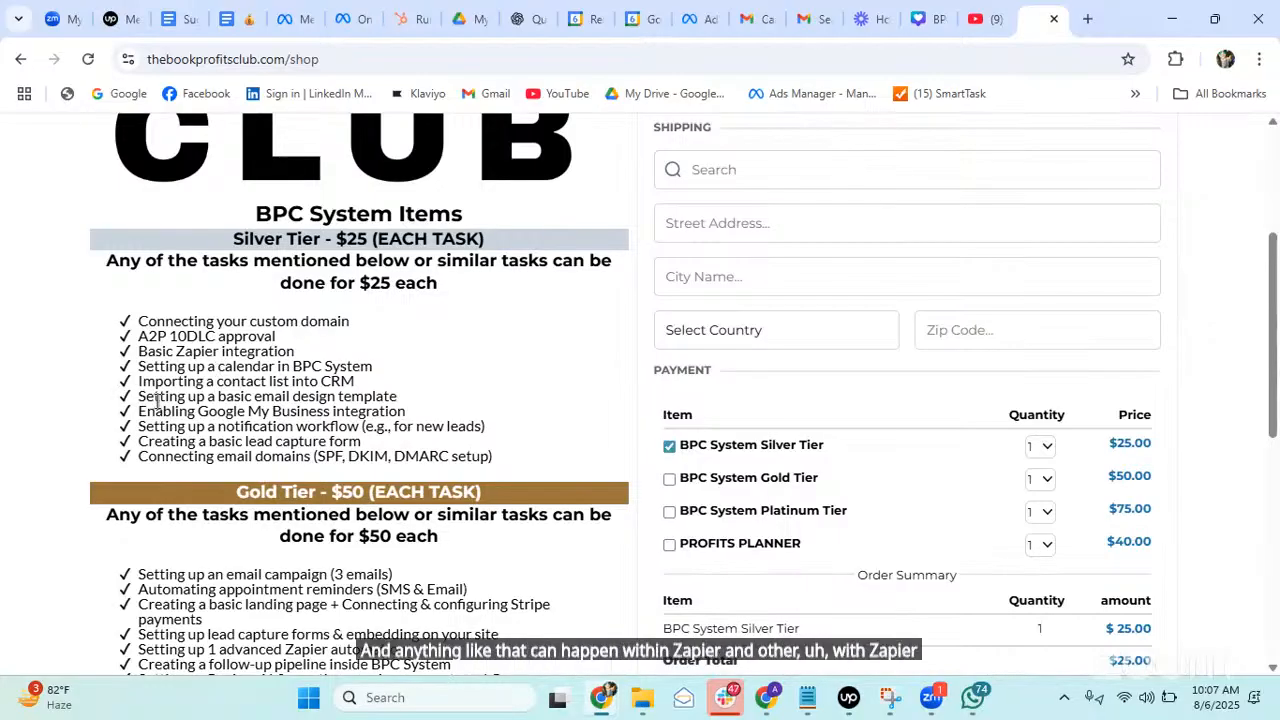
pyautogui.moveTo(143, 411); pyautogui.dragTo(410, 428)
pyautogui.click(494, 415)
pyautogui.scroll(-2, 494, 415)
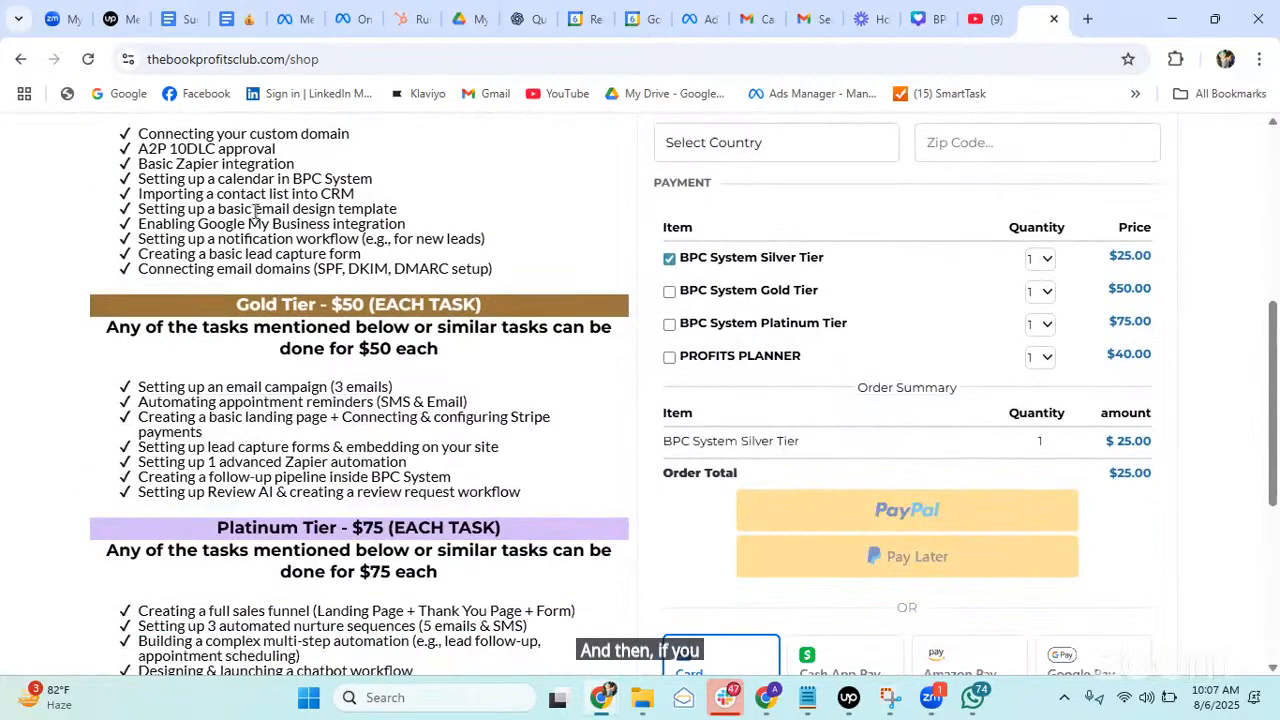
# Highlight the Gold Tier tasks, its chatbot and lead generation workflow lines, and the Platinum Tier price.
pyautogui.moveTo(138, 386); pyautogui.dragTo(503, 489)
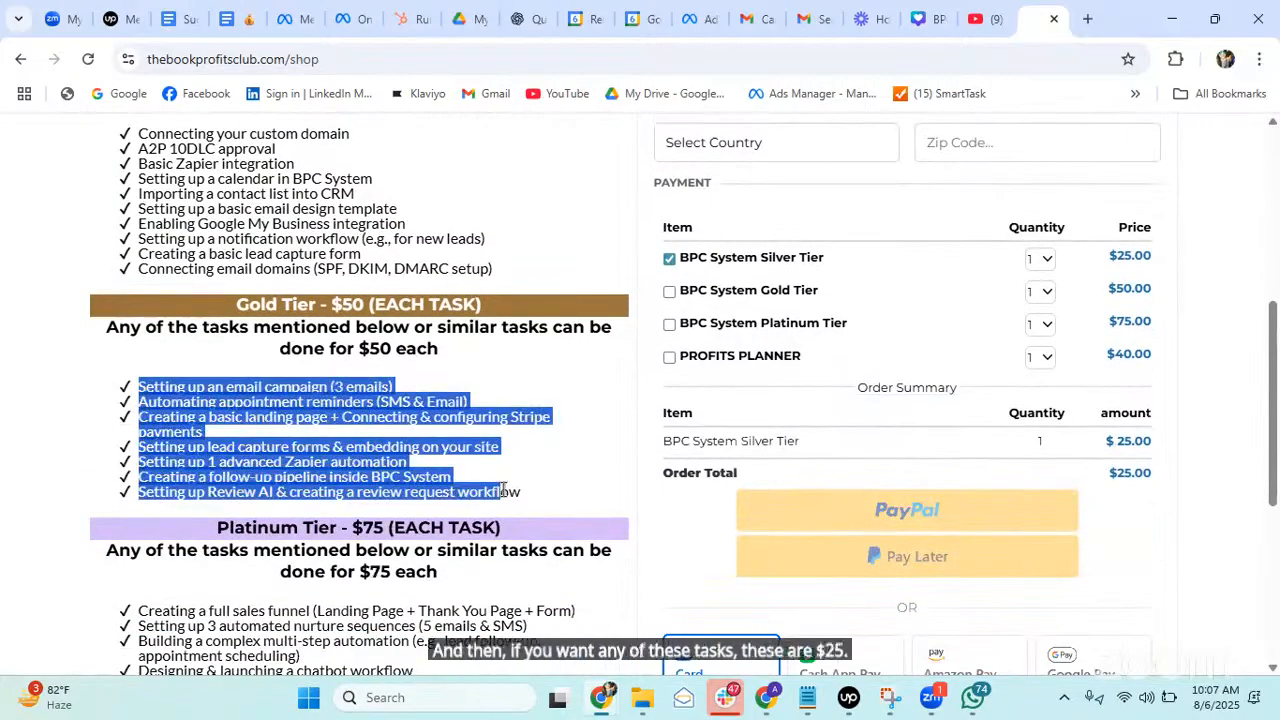
pyautogui.scroll(-1, 420, 340)
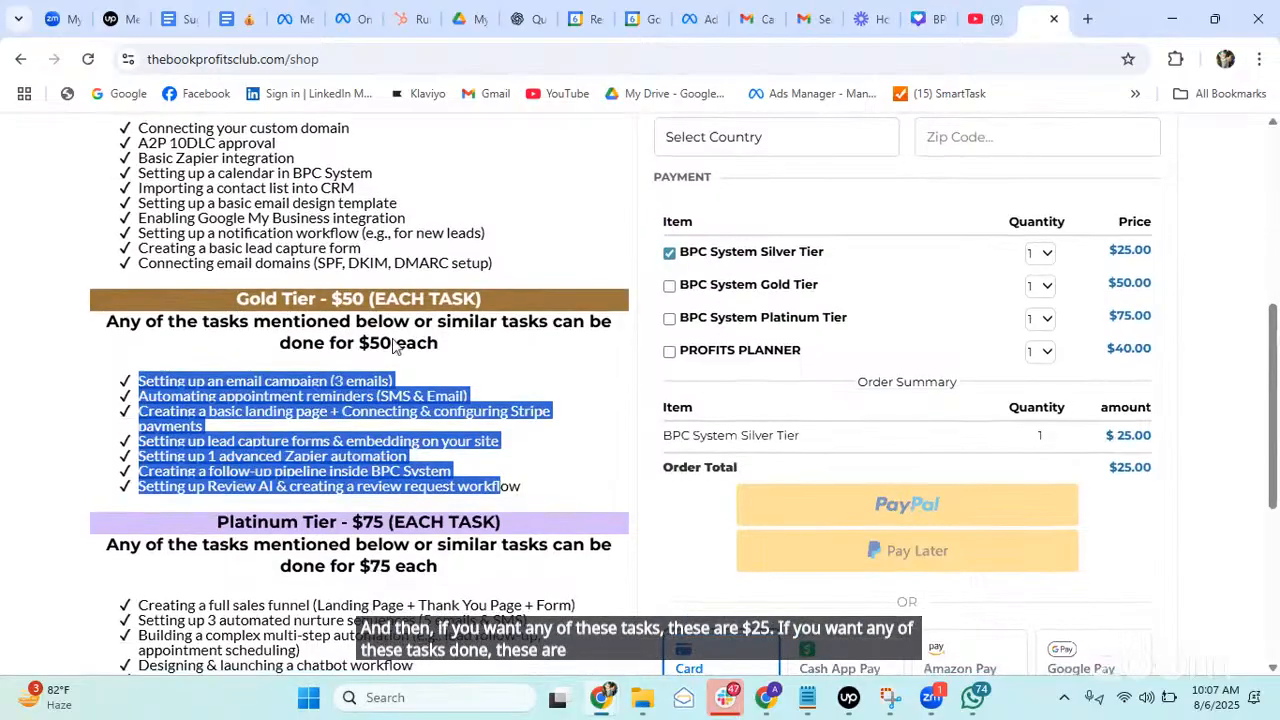
pyautogui.scroll(-2, 300, 380)
pyautogui.click(219, 405)
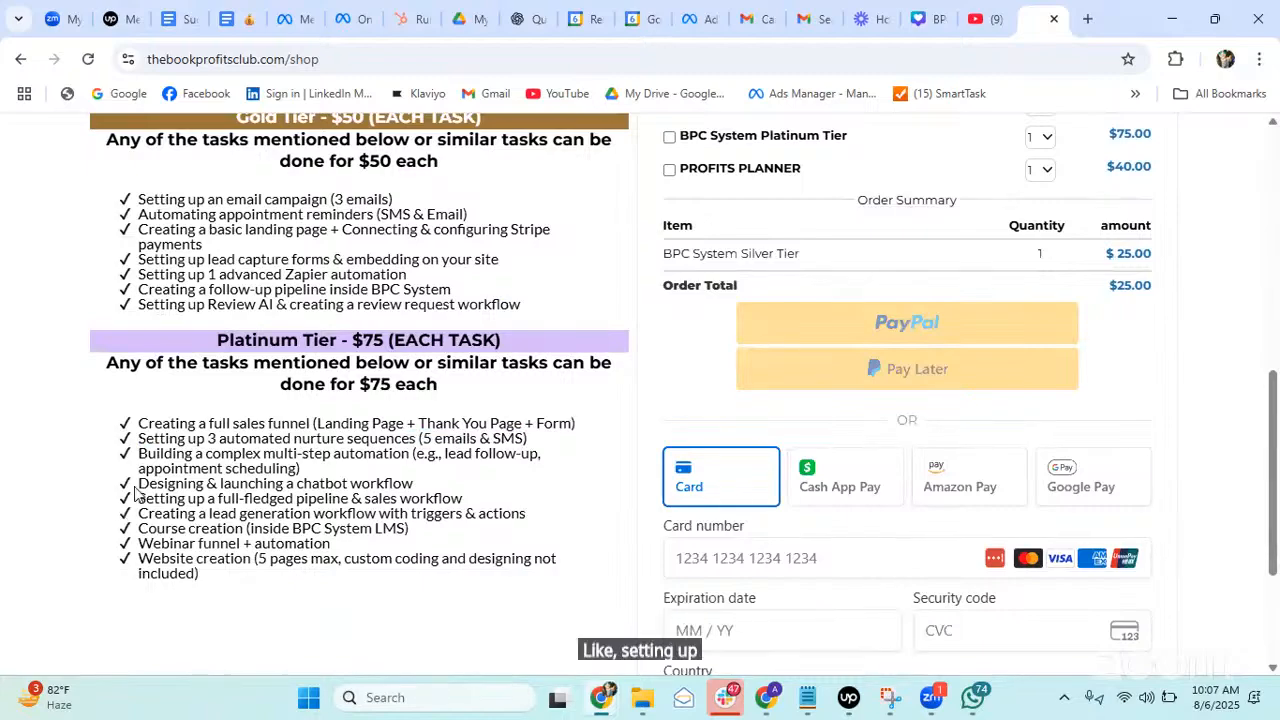
pyautogui.tripleClick(262, 483)
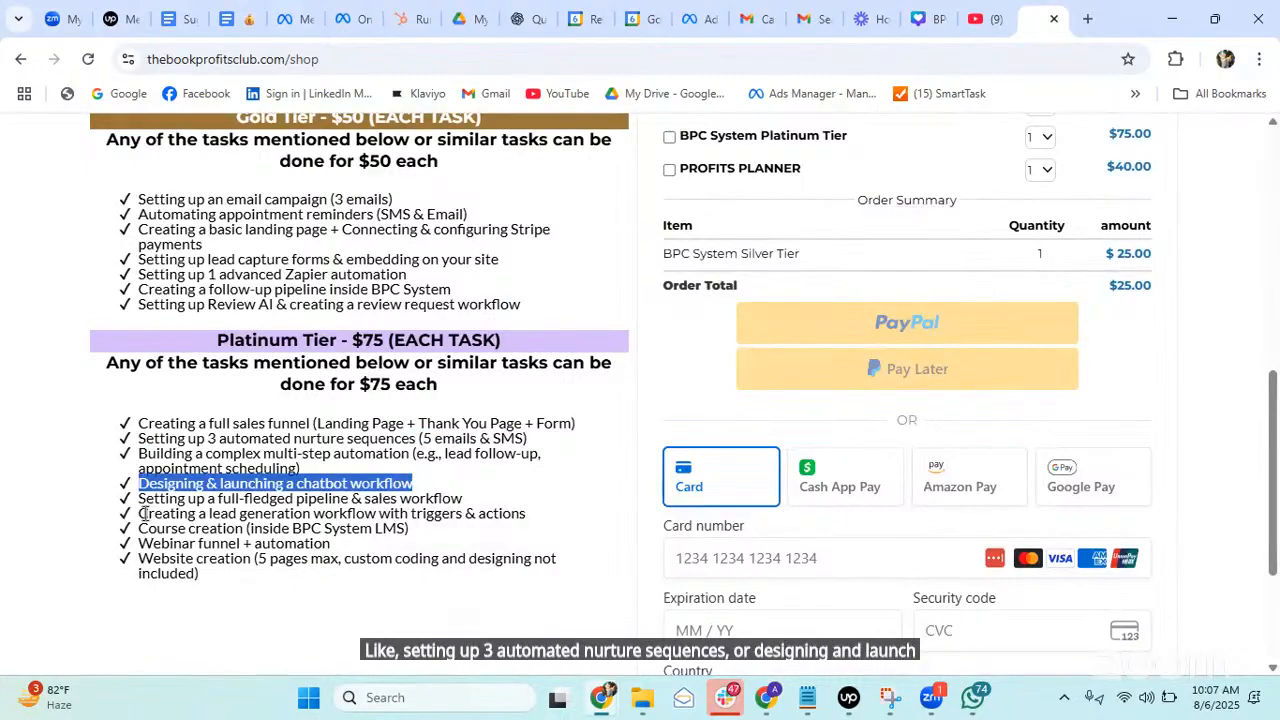
pyautogui.moveTo(143, 513); pyautogui.dragTo(534, 513)
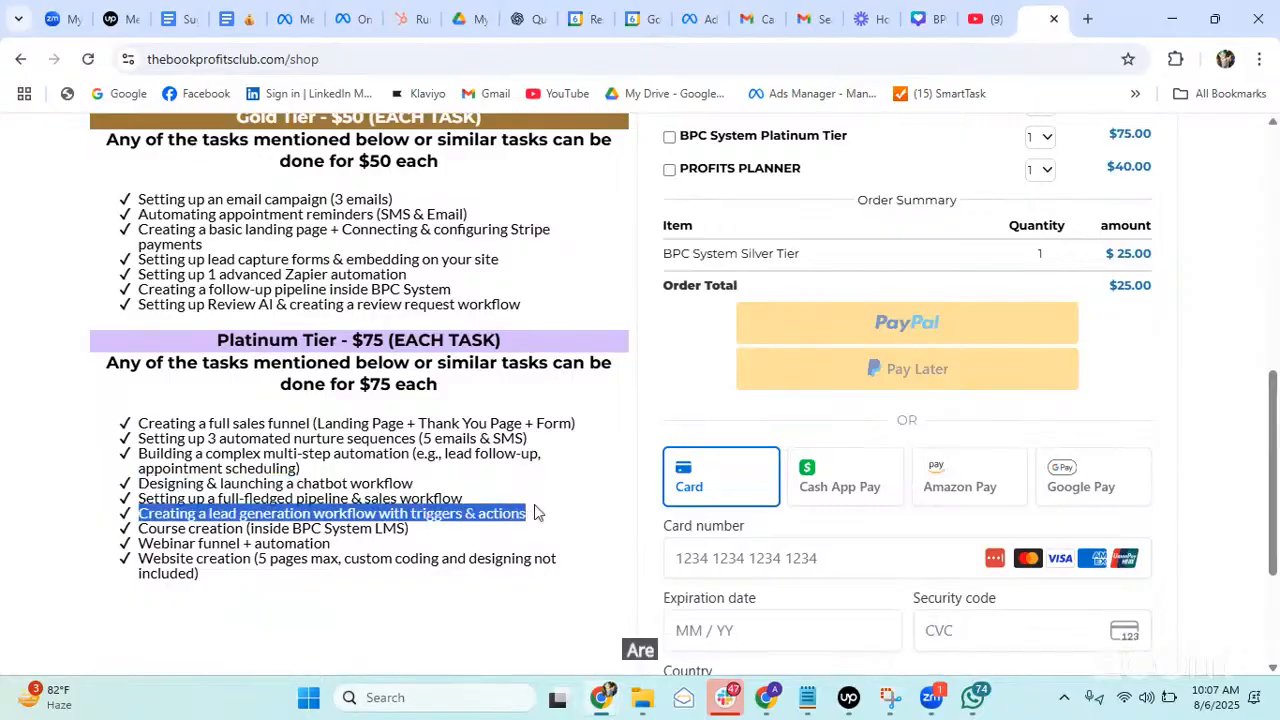
pyautogui.click(391, 475)
pyautogui.scroll(1, 391, 475)
pyautogui.scroll(1, 391, 475)
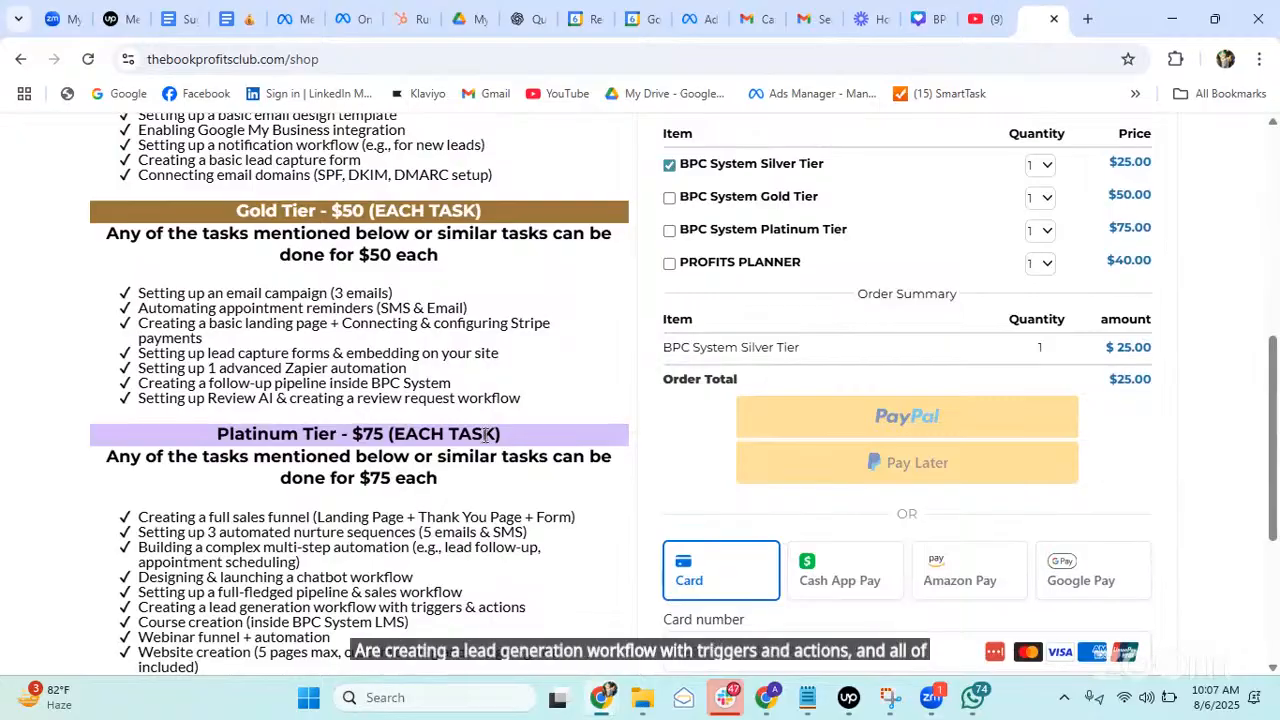
pyautogui.moveTo(345, 435); pyautogui.dragTo(534, 434)
pyautogui.click(632, 398)
pyautogui.scroll(2, 632, 398)
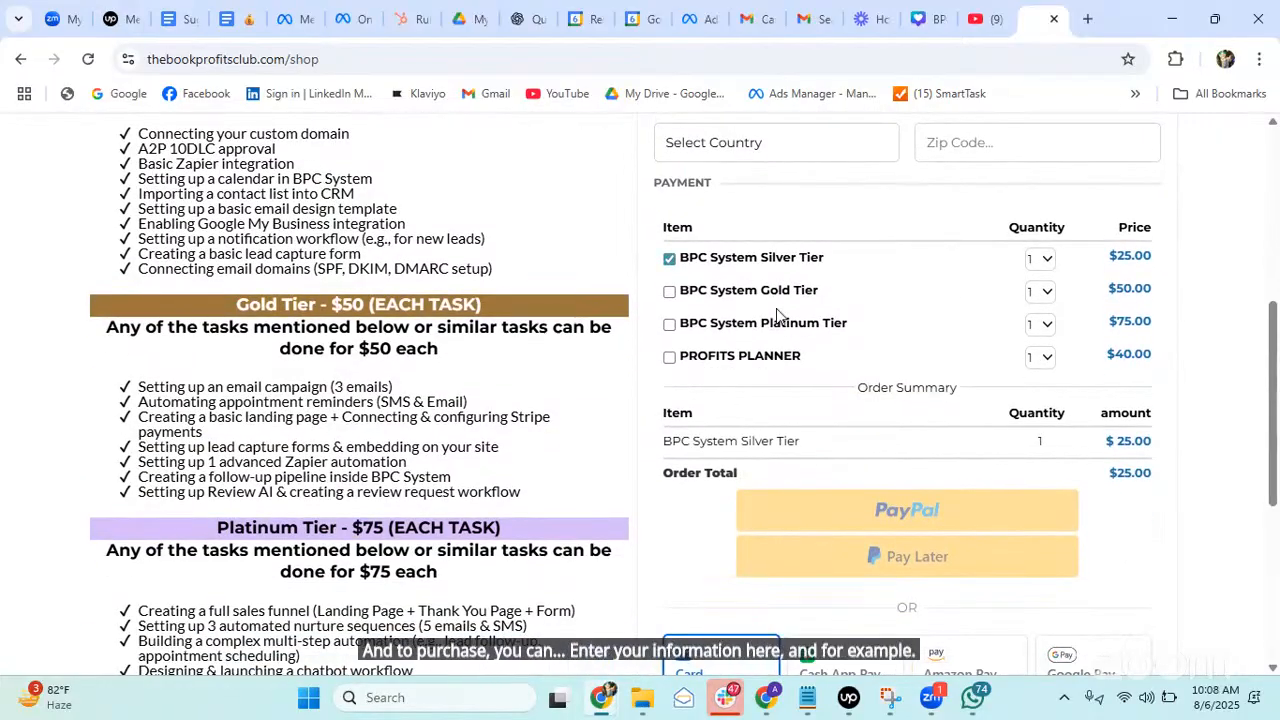
# Highlight Silver and Gold Tier task lines, including Automating appointment reminders.
pyautogui.scroll(2, 365, 560)
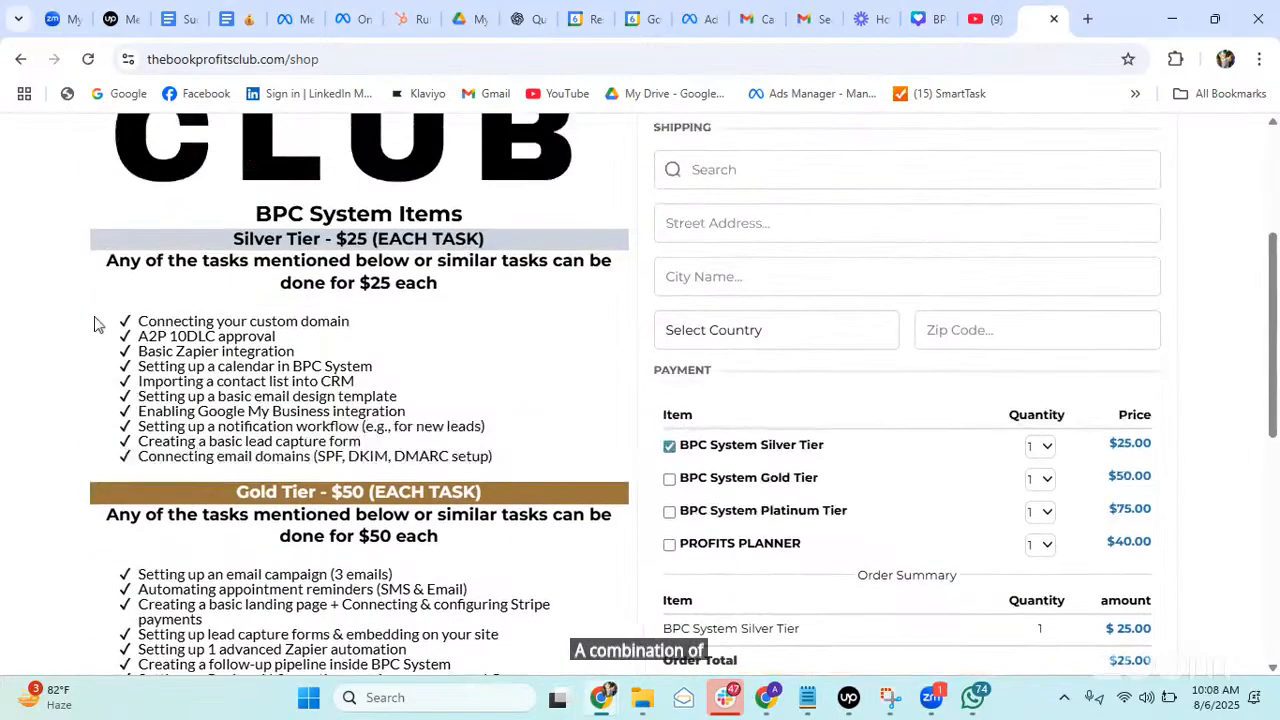
pyautogui.moveTo(140, 338); pyautogui.dragTo(364, 345)
pyautogui.click(221, 343)
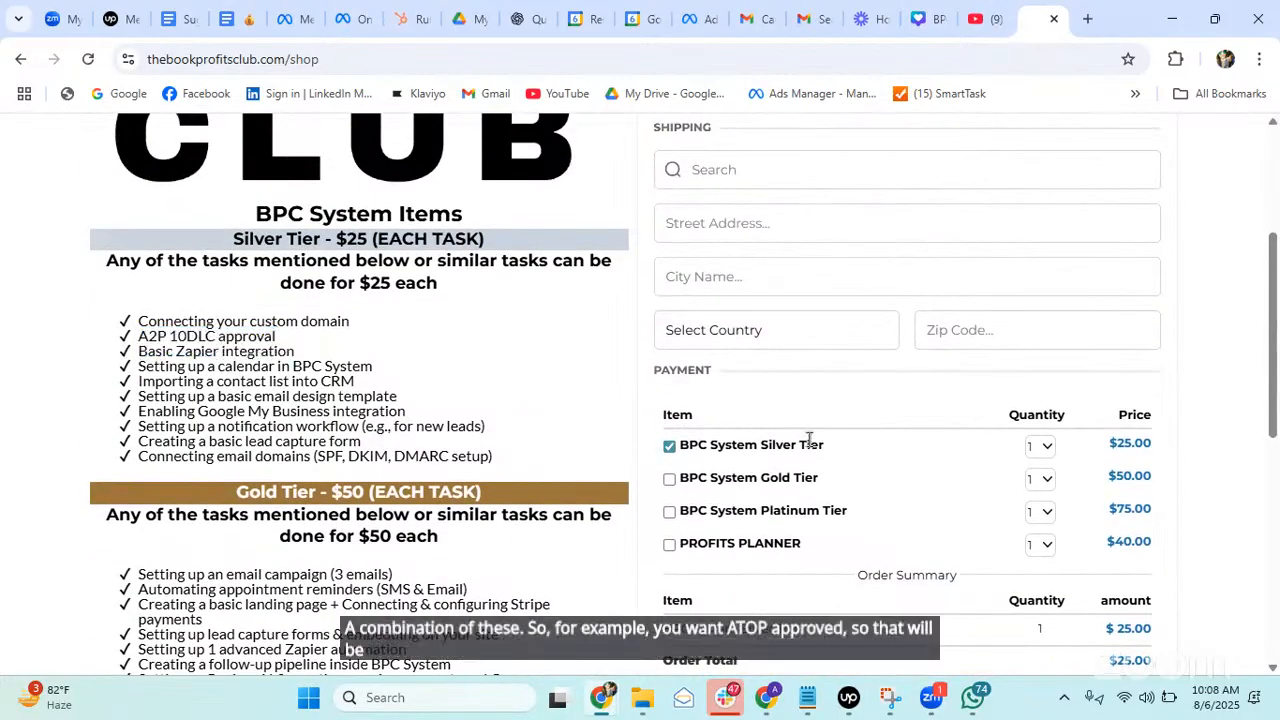
pyautogui.scroll(-2, 151, 391)
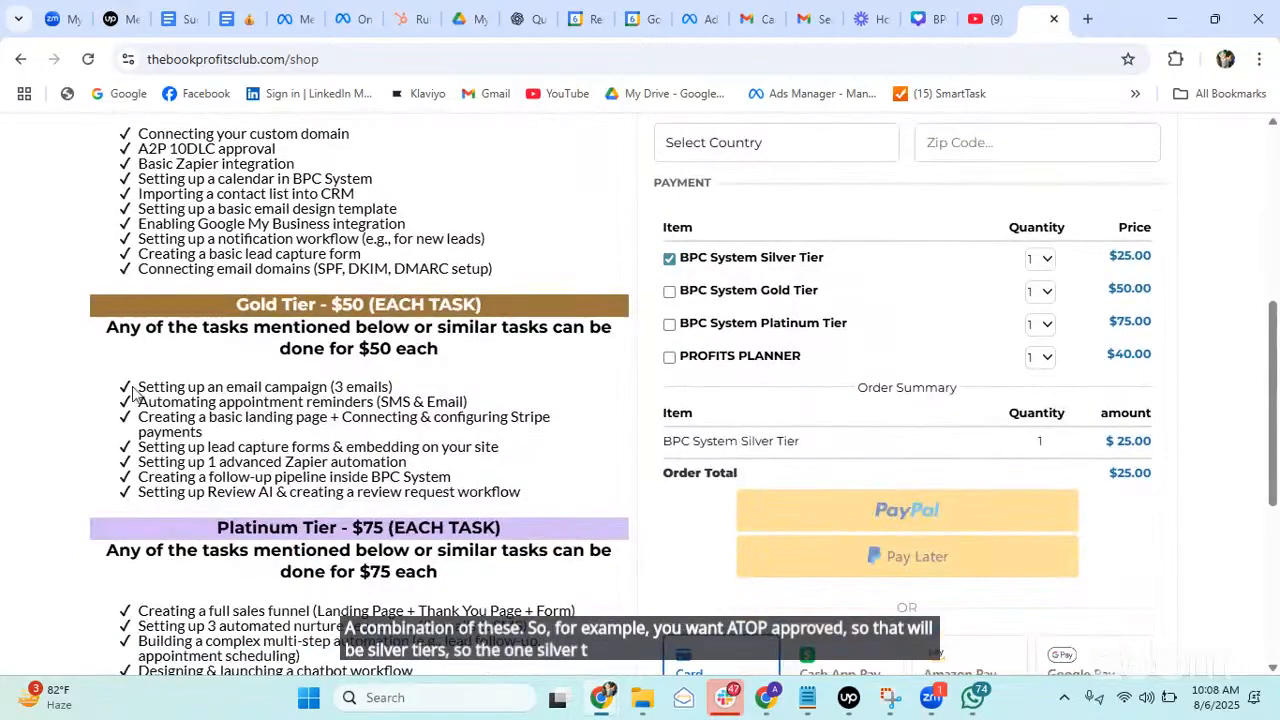
pyautogui.scroll(-1, 133, 393)
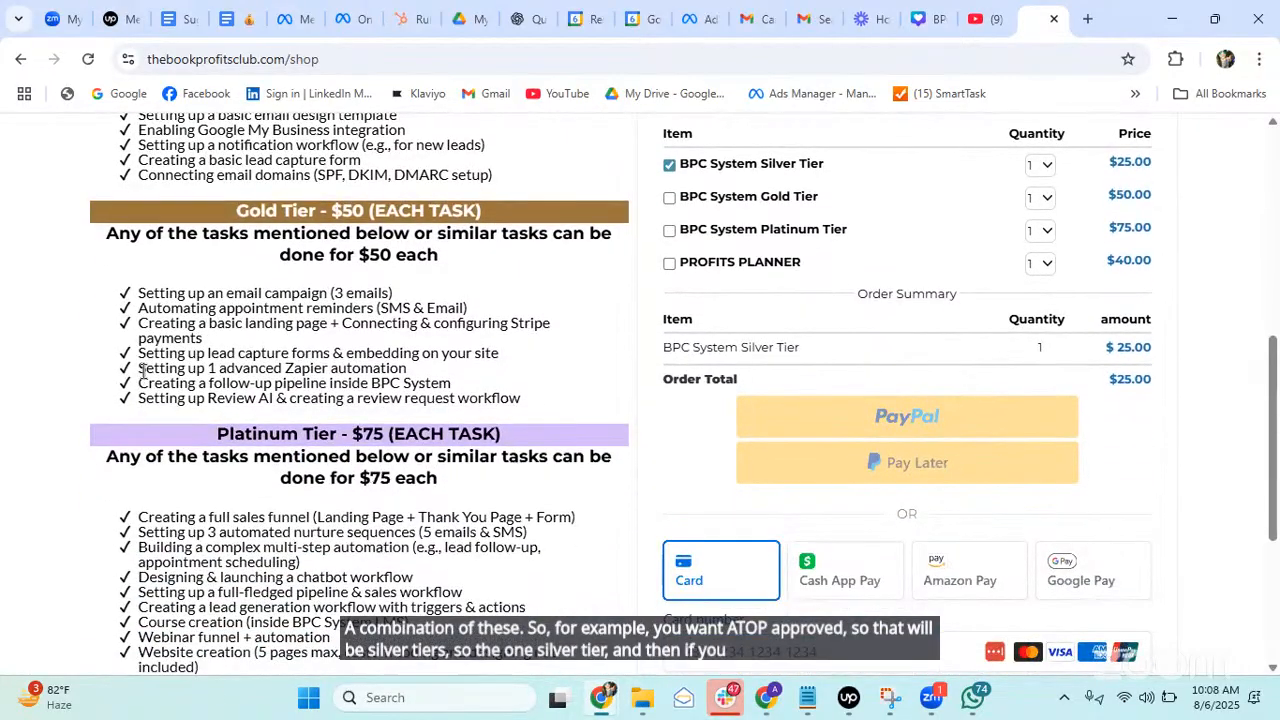
pyautogui.moveTo(141, 368); pyautogui.dragTo(460, 385)
pyautogui.click(139, 335)
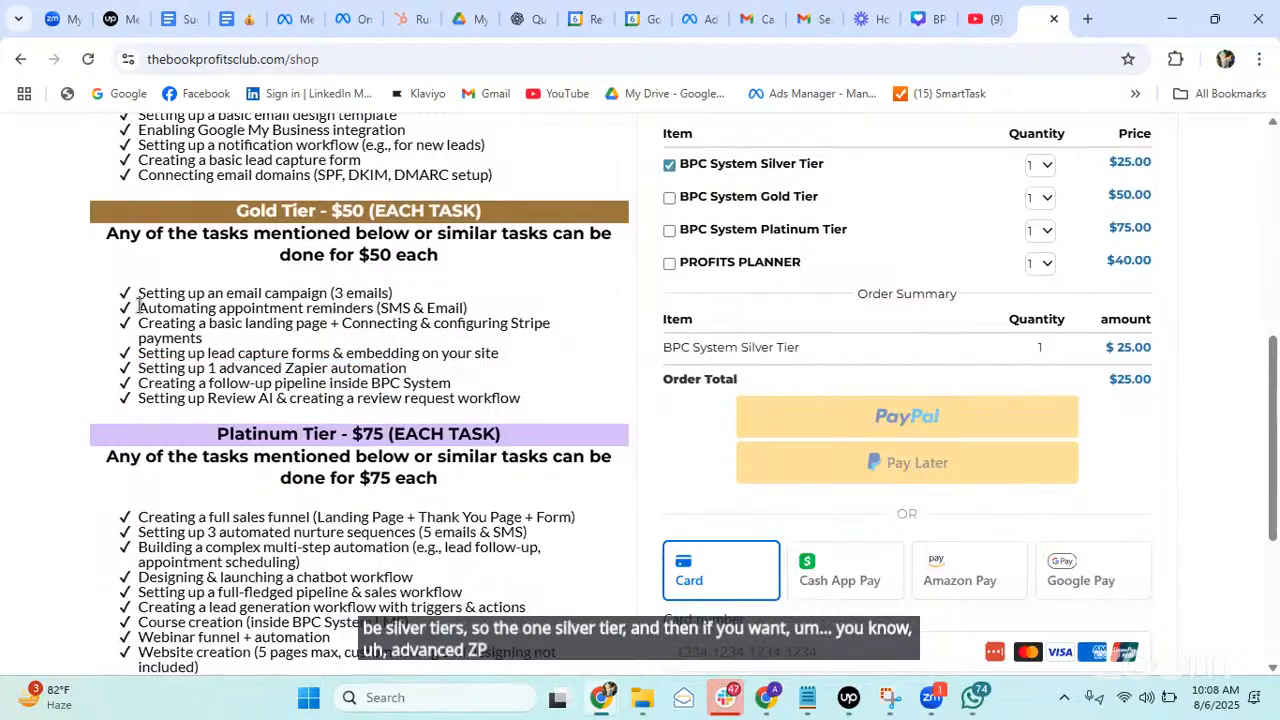
pyautogui.moveTo(139, 310); pyautogui.dragTo(497, 318)
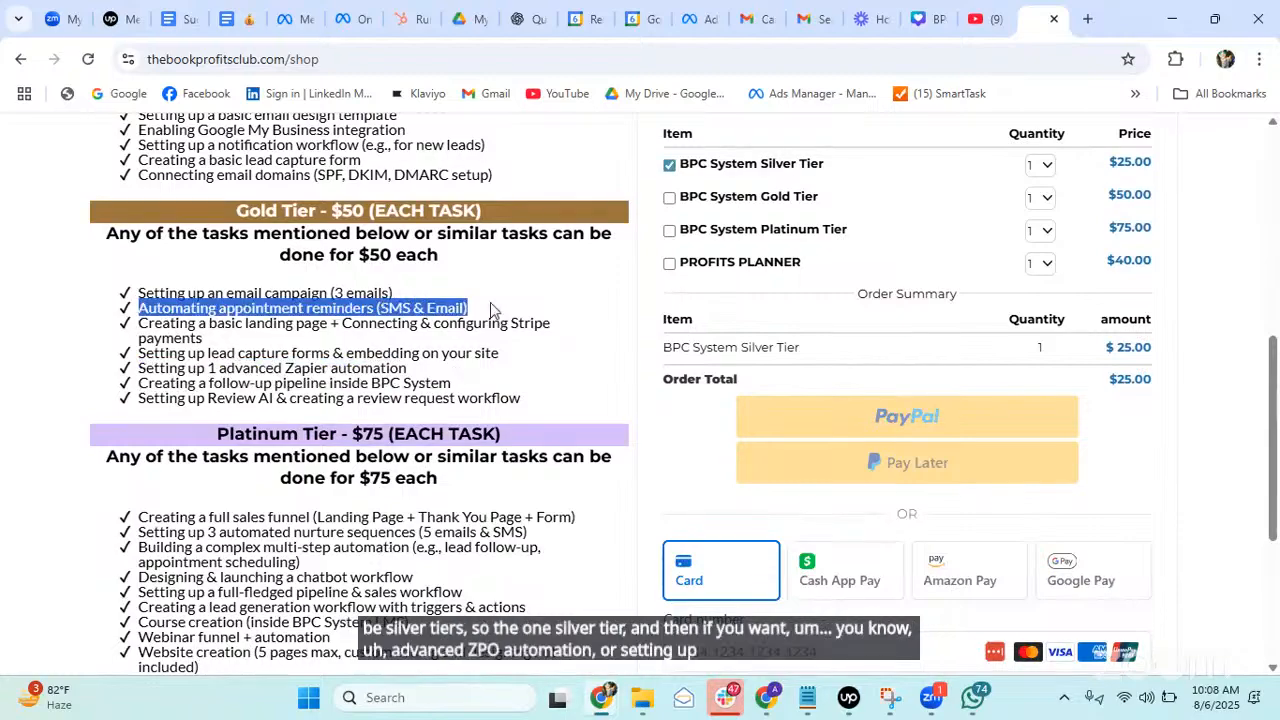
pyautogui.click(499, 317)
# Add BPC System Gold Tier to the order, bringing the total to $75.00.
pyautogui.click(669, 198)
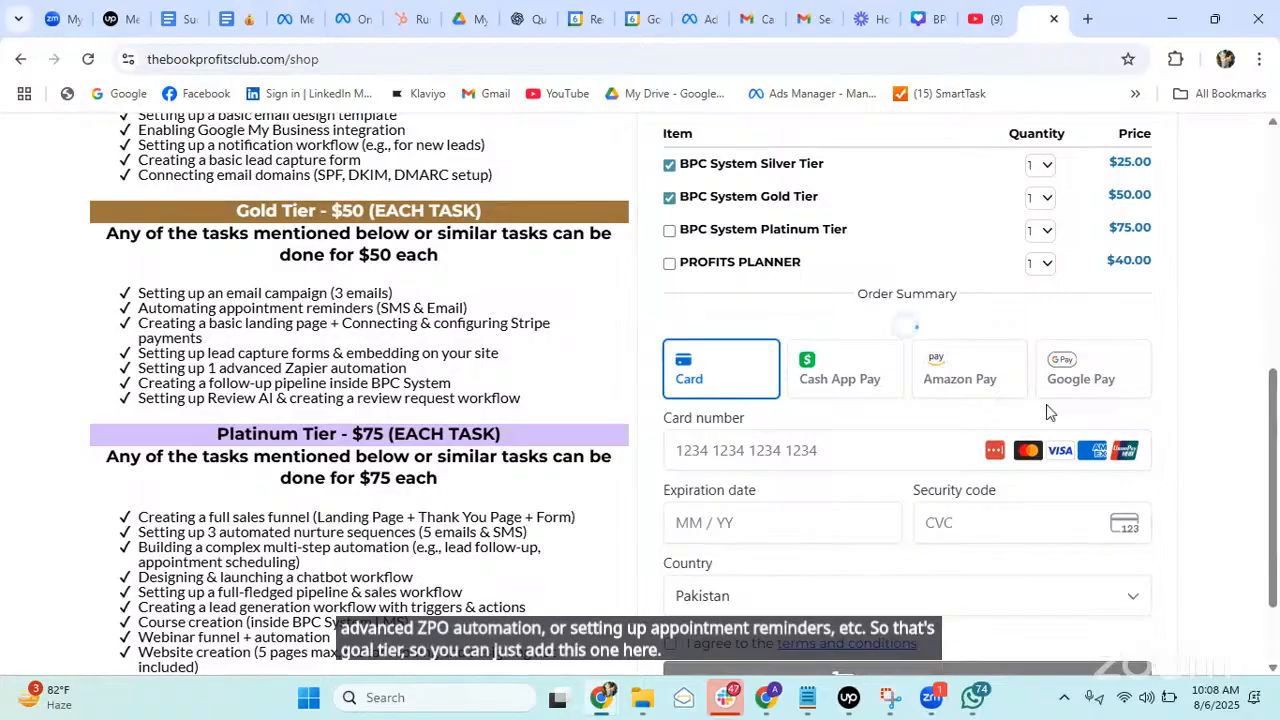
pyautogui.scroll(-3, 1047, 411)
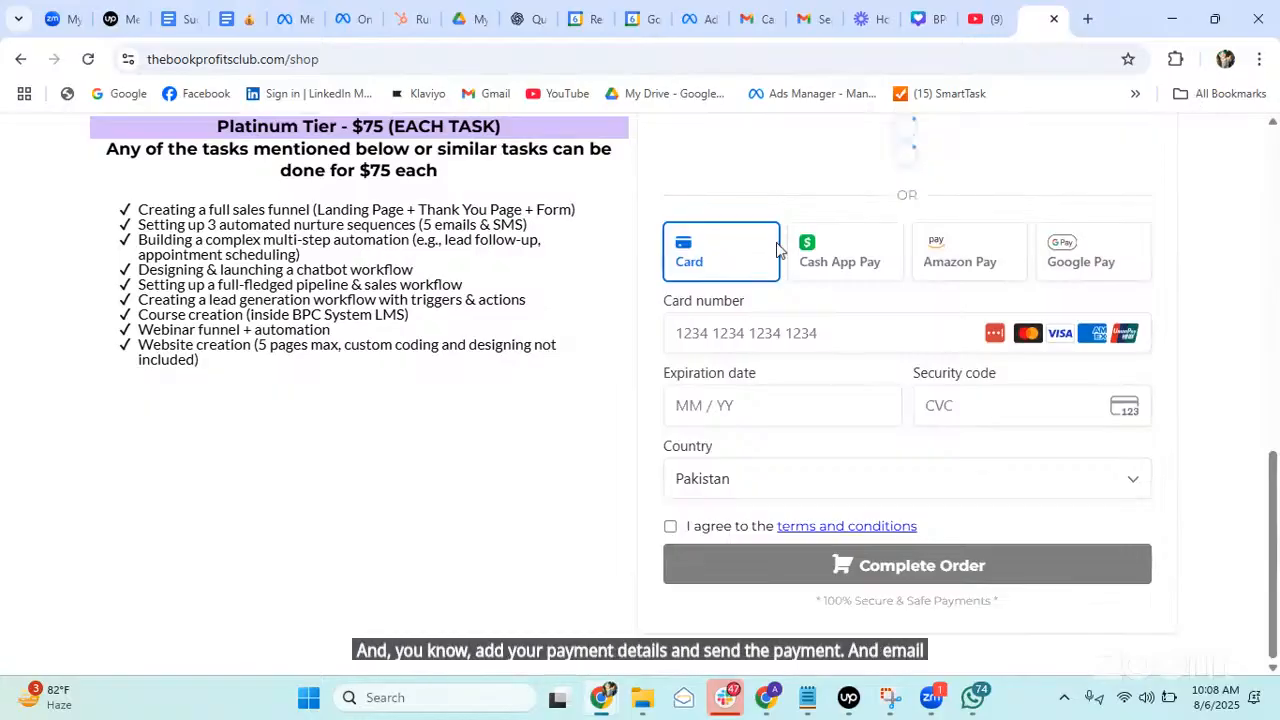
pyautogui.scroll(10, 590, 402)
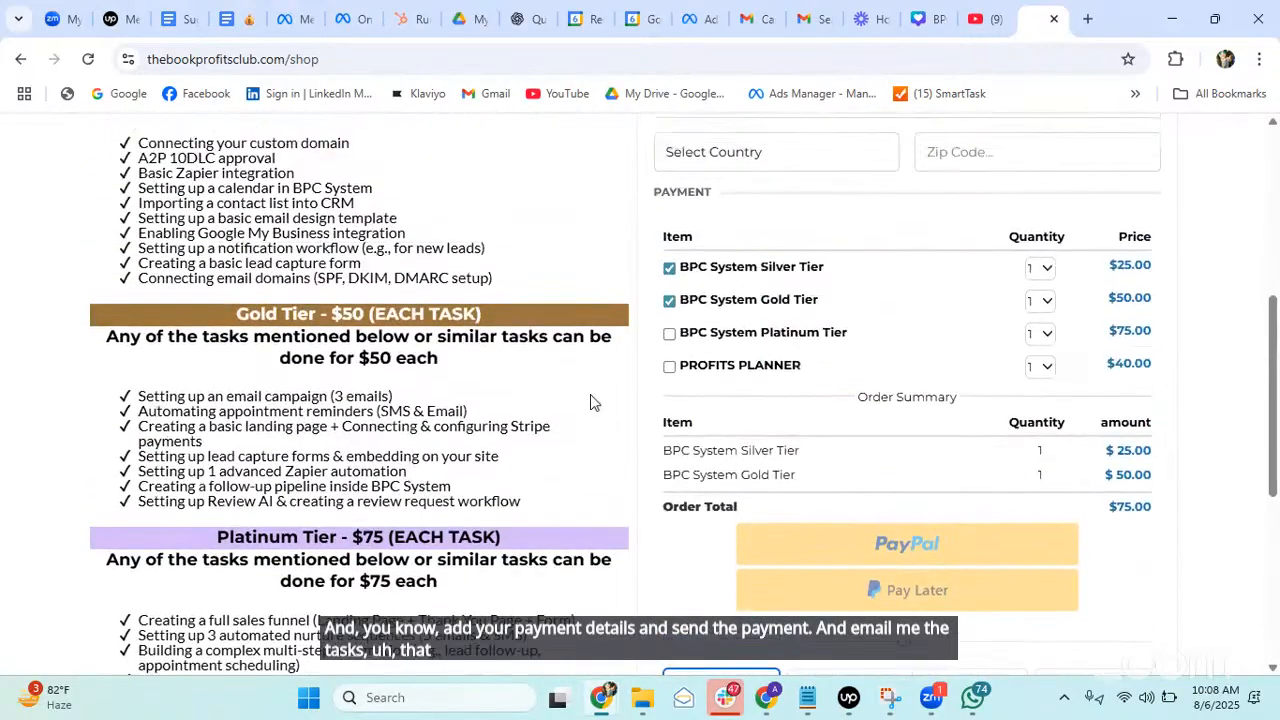
pyautogui.scroll(2, 465, 330)
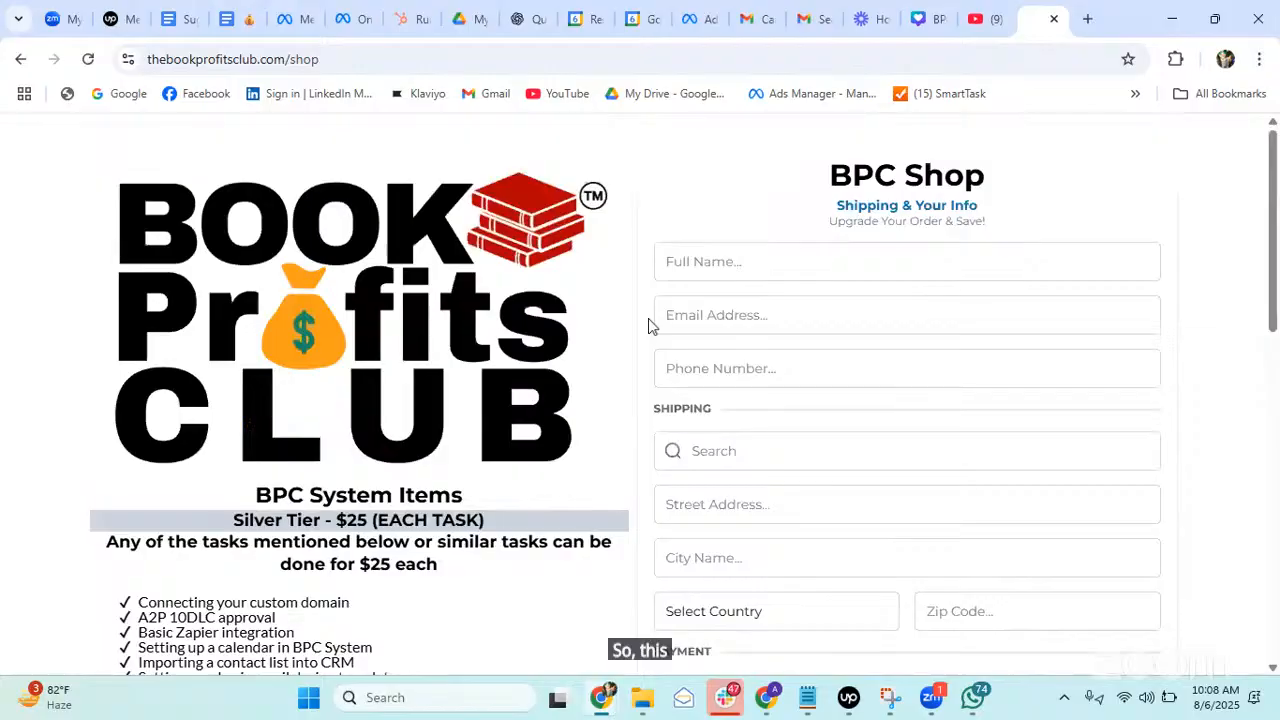
# Bring the BPC System window back and return to the Dashboard (2 mins) training article.
pyautogui.moveTo(601, 703)
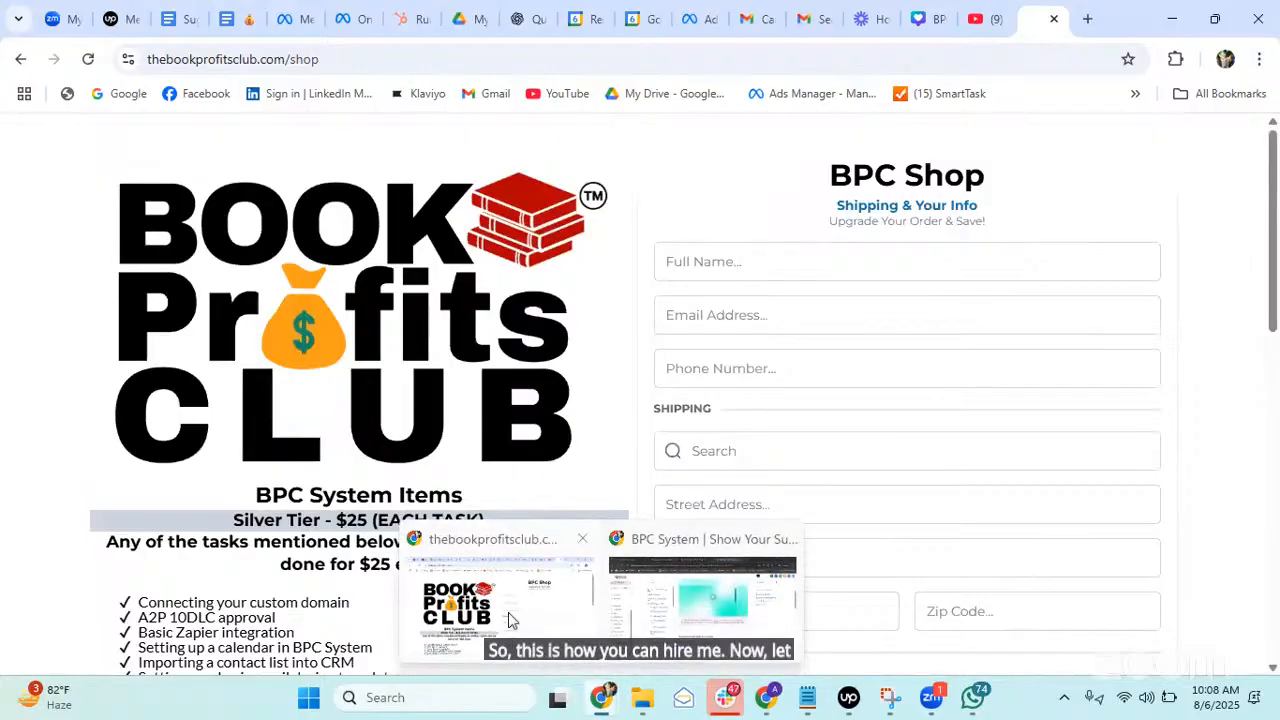
pyautogui.click(663, 613)
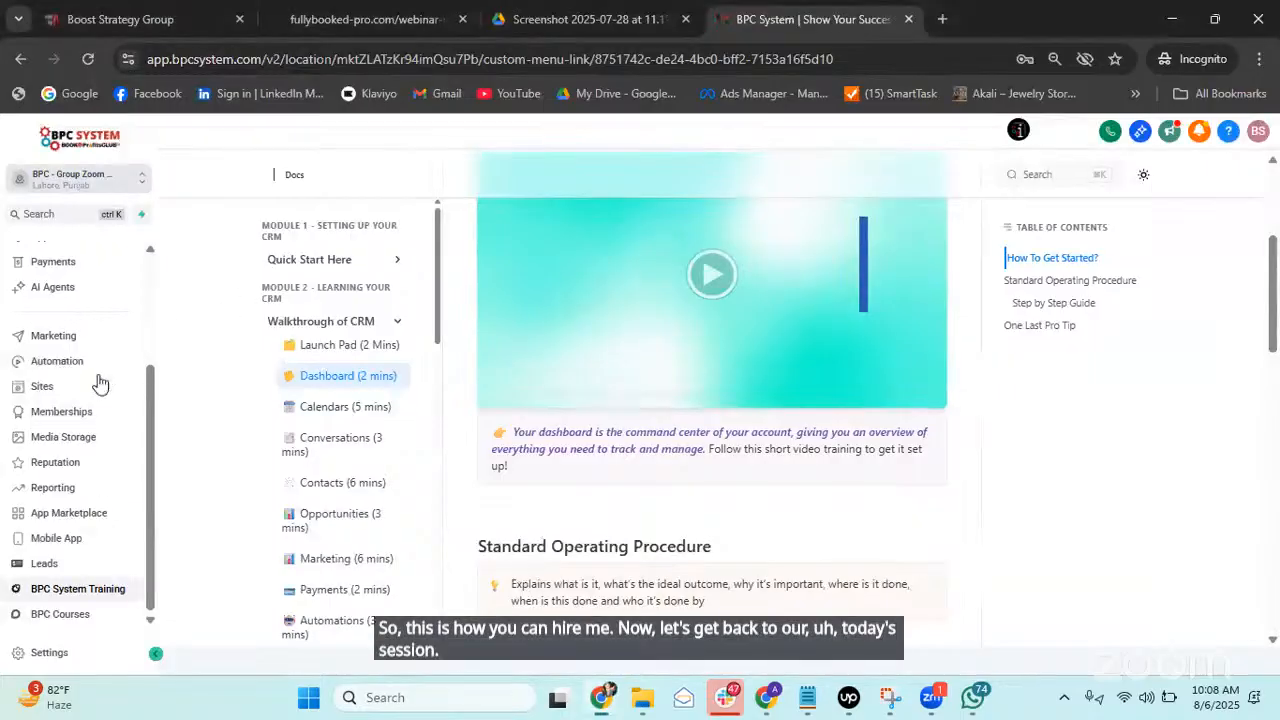
pyautogui.scroll(3, 95, 395)
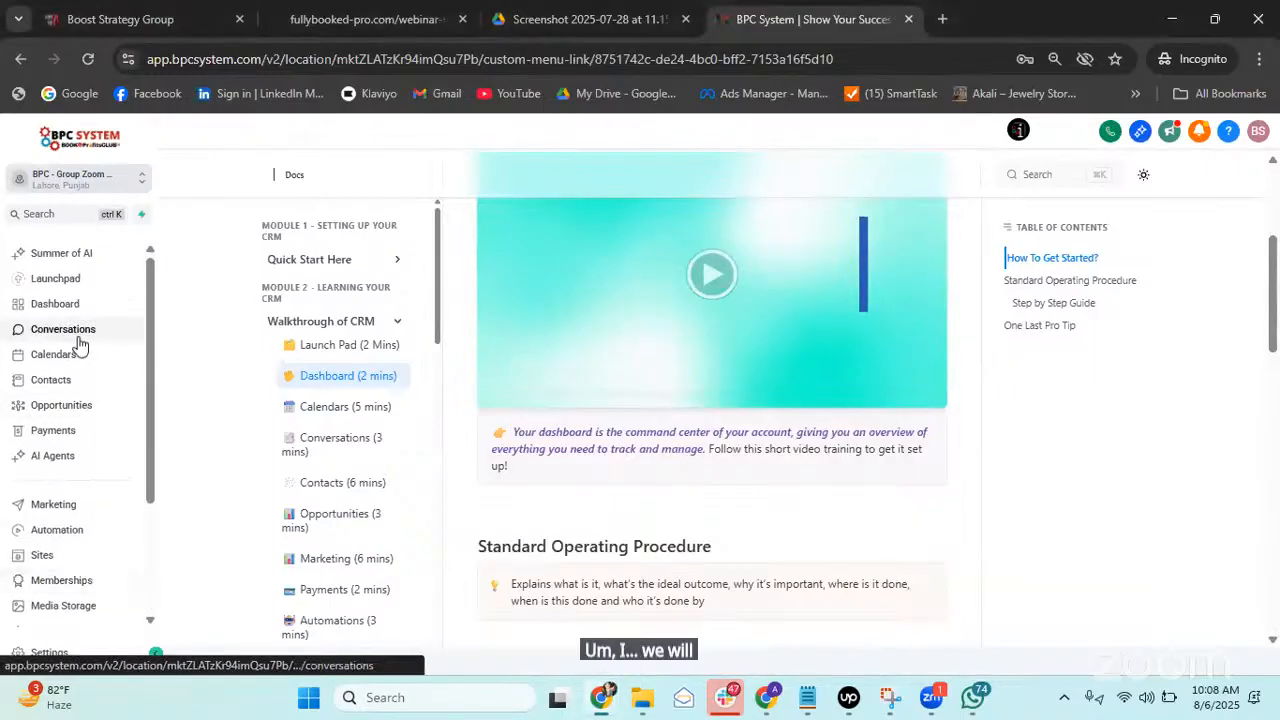
pyautogui.scroll(-3, 80, 344)
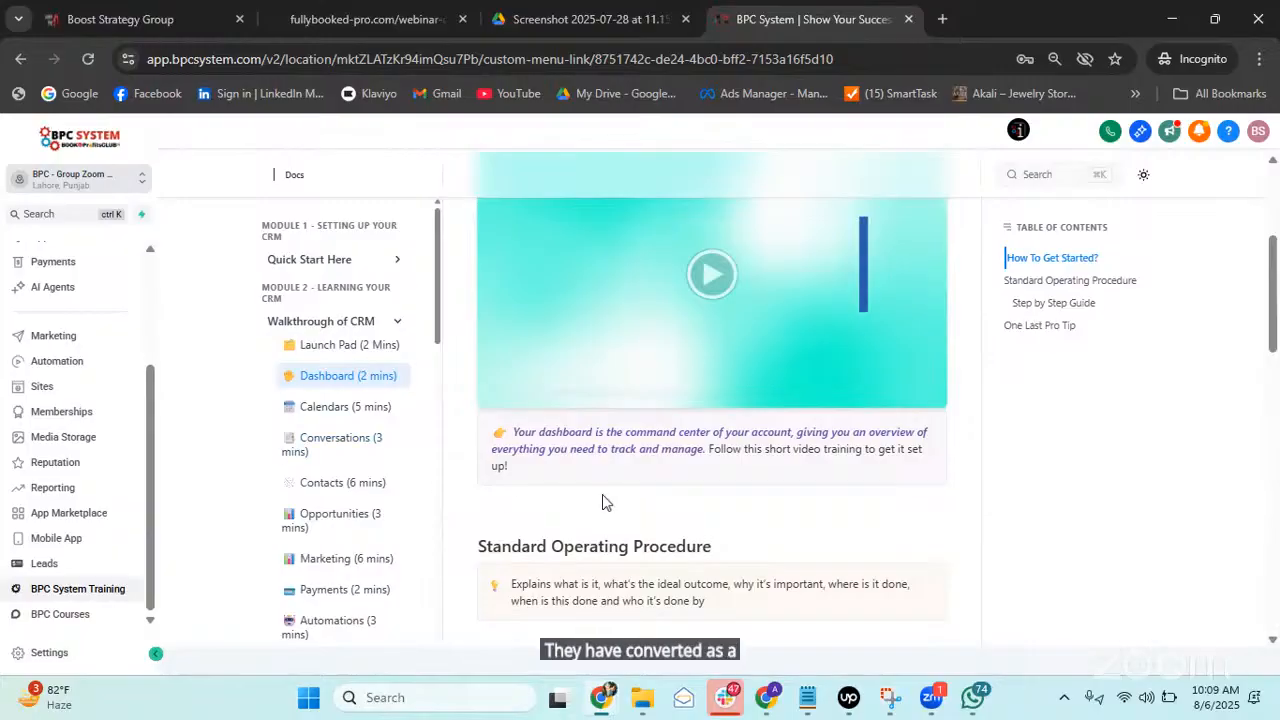
pyautogui.scroll(3, 490, 432)
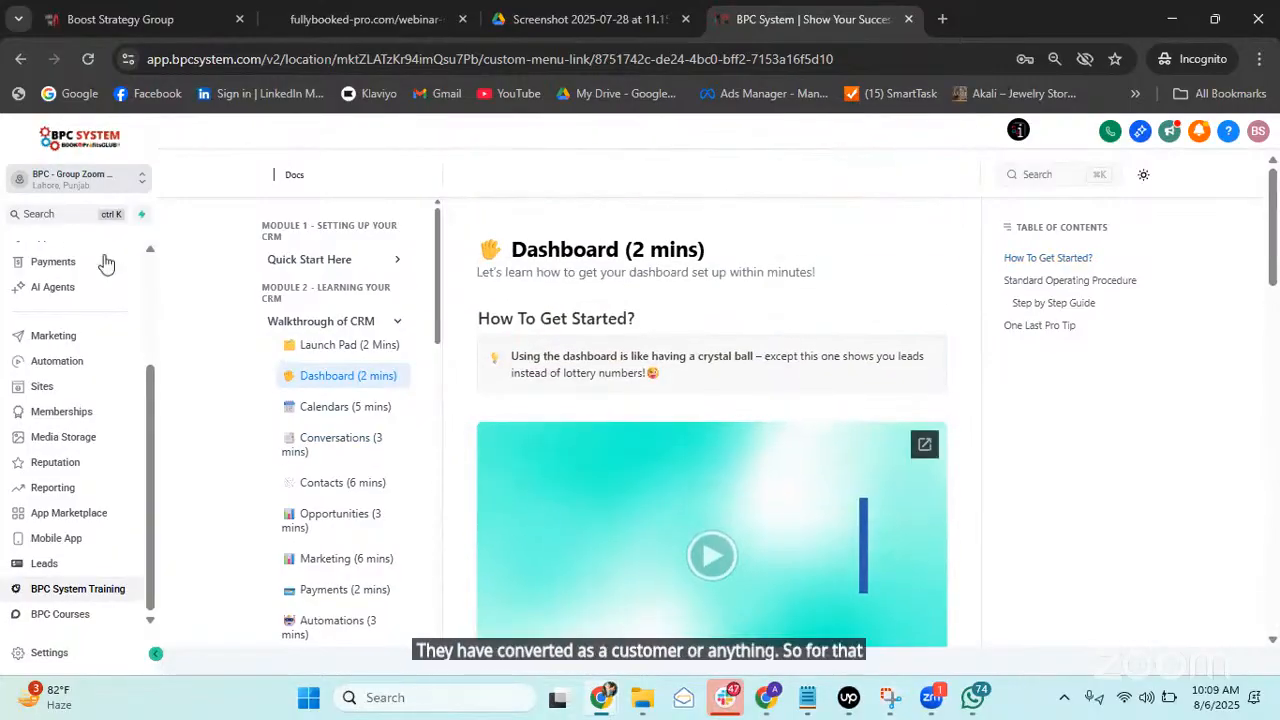
pyautogui.scroll(3, 117, 382)
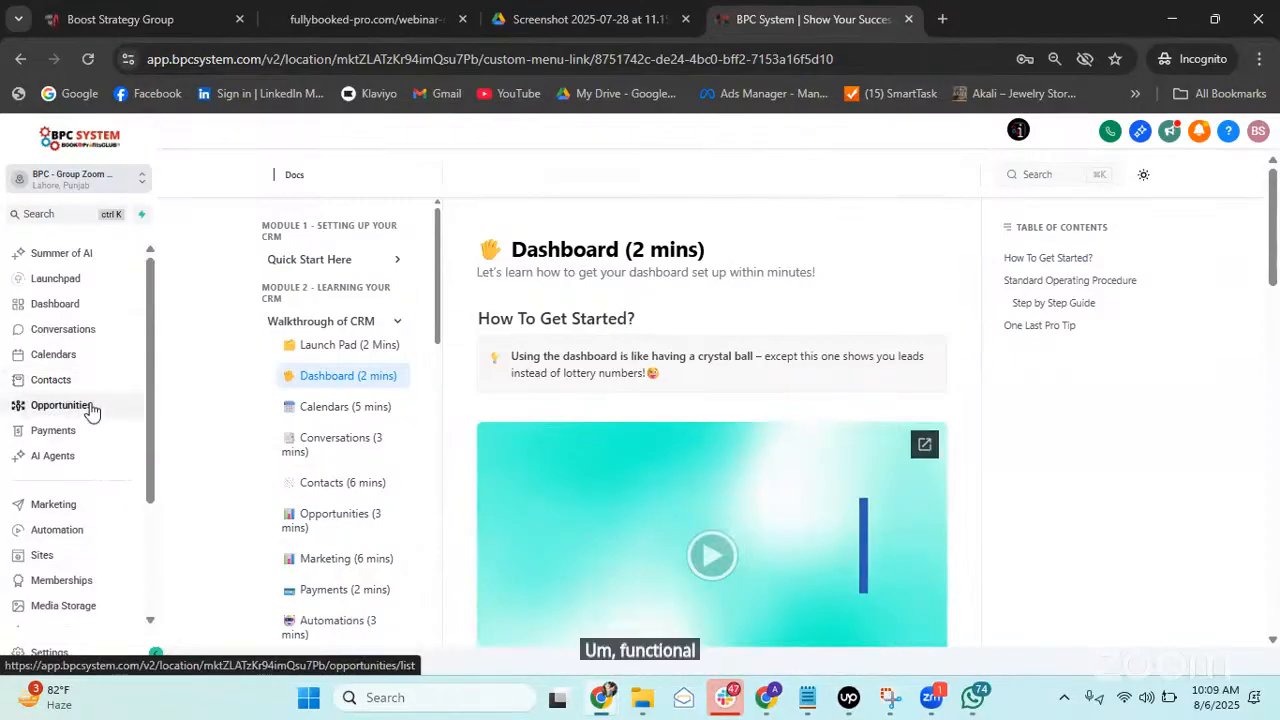
# Show the Opportunities board for the Lead Tracker pipeline.
pyautogui.click(90, 410)
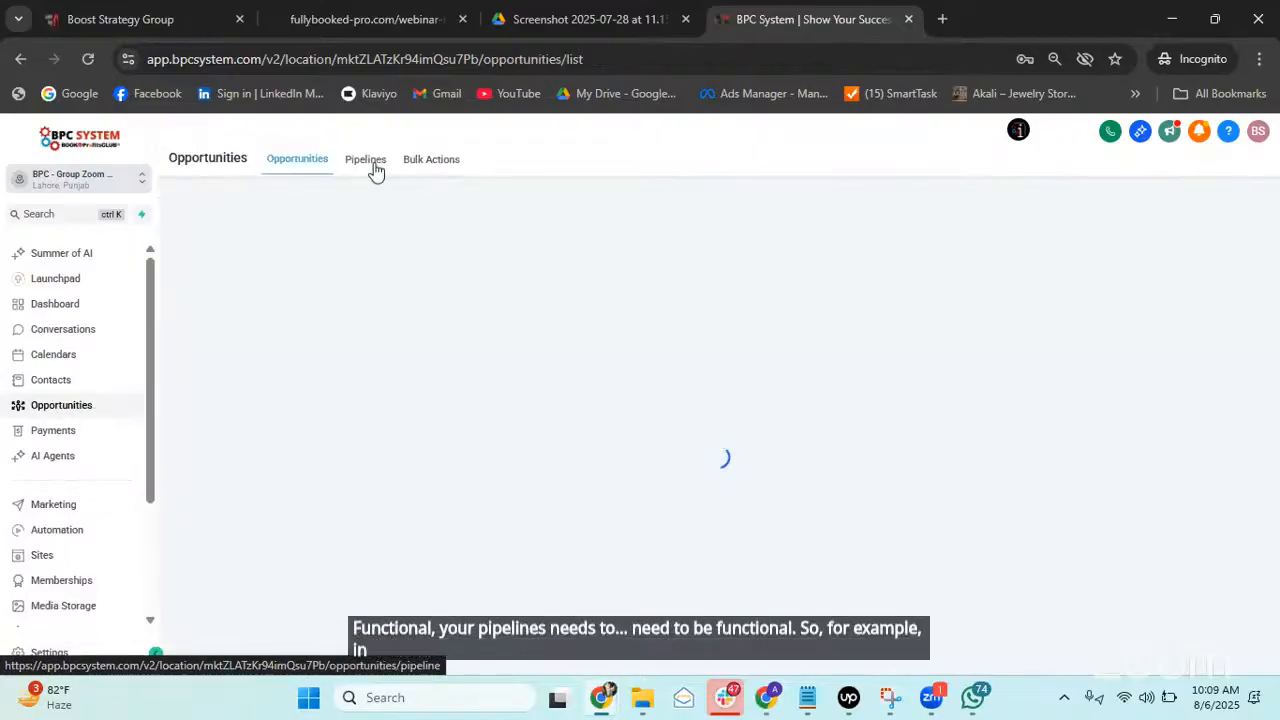
pyautogui.click(300, 205)
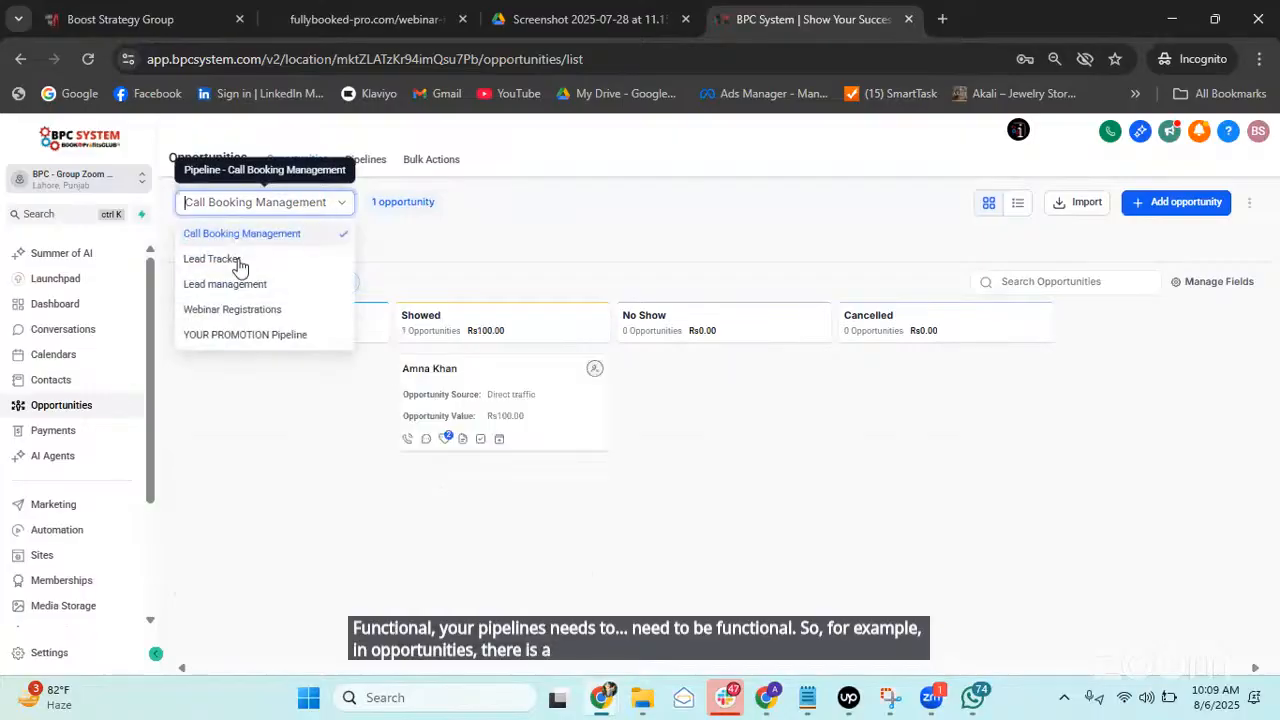
pyautogui.click(222, 268)
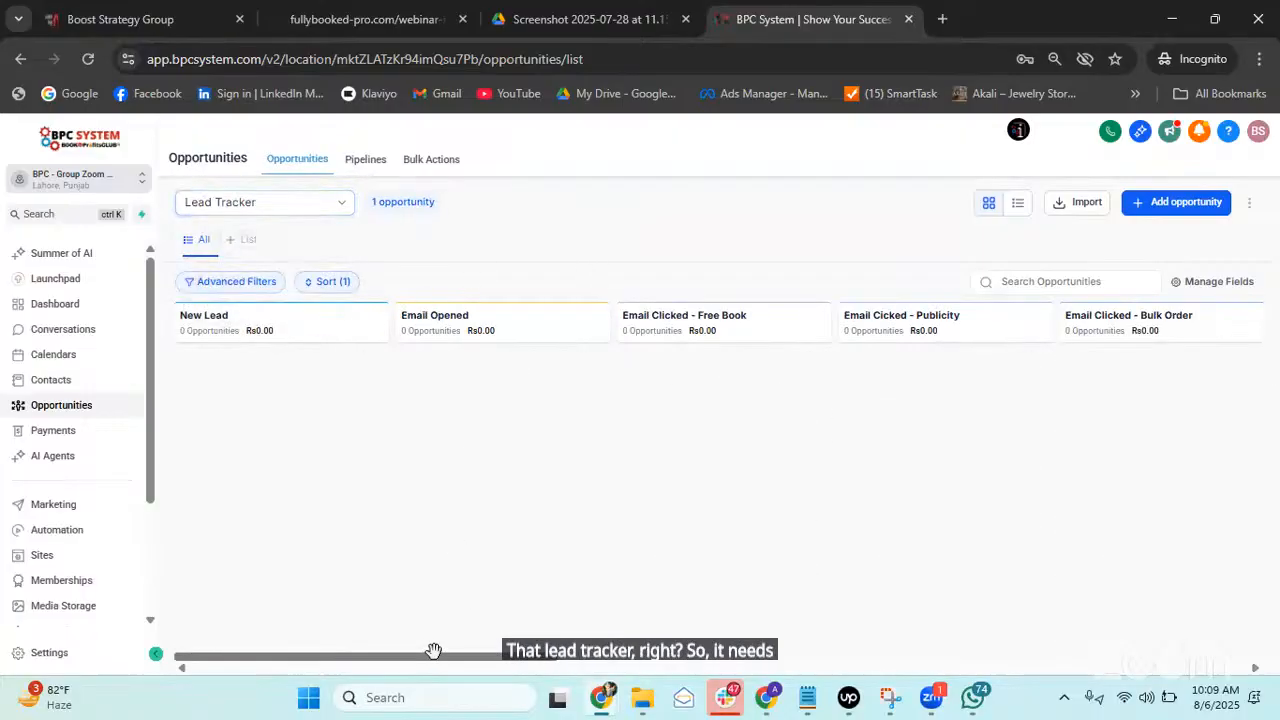
# Move the Rs300.00 opportunity from Booked Appointment into the Won stage.
pyautogui.moveTo(426, 656); pyautogui.dragTo(951, 585)
pyautogui.hscroll(8, 951, 585)
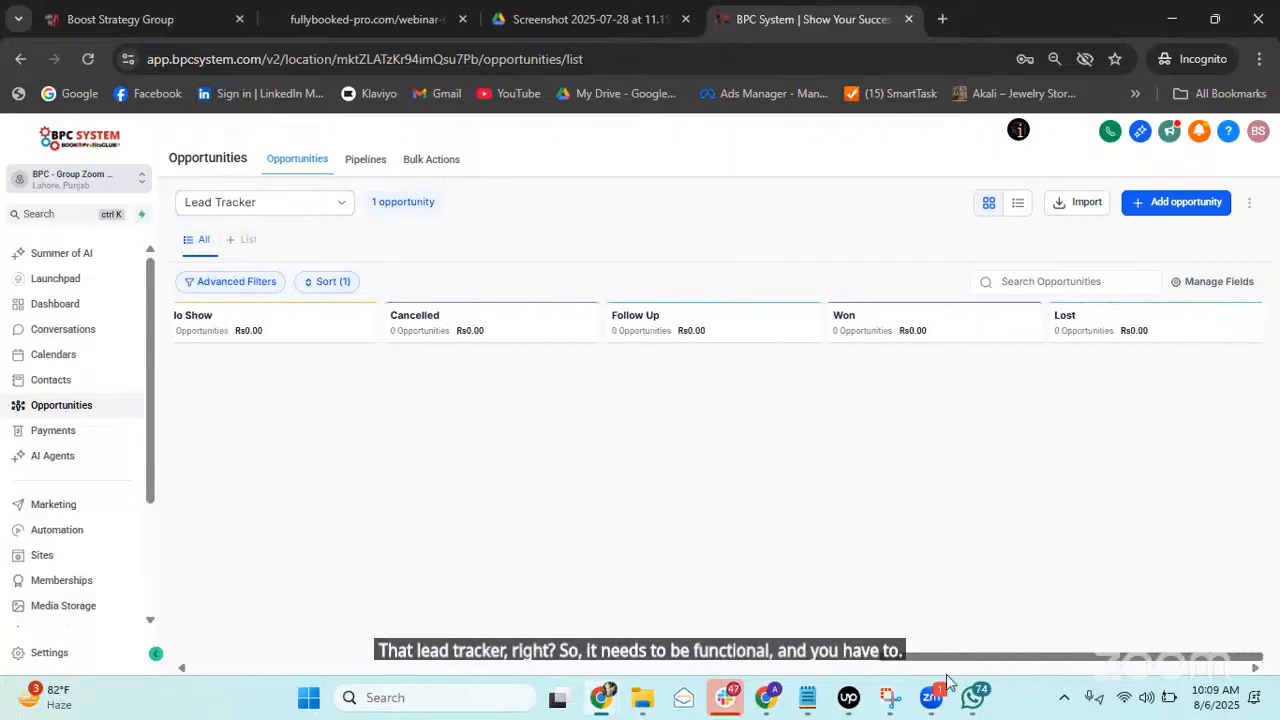
pyautogui.hscroll(-10, 943, 623)
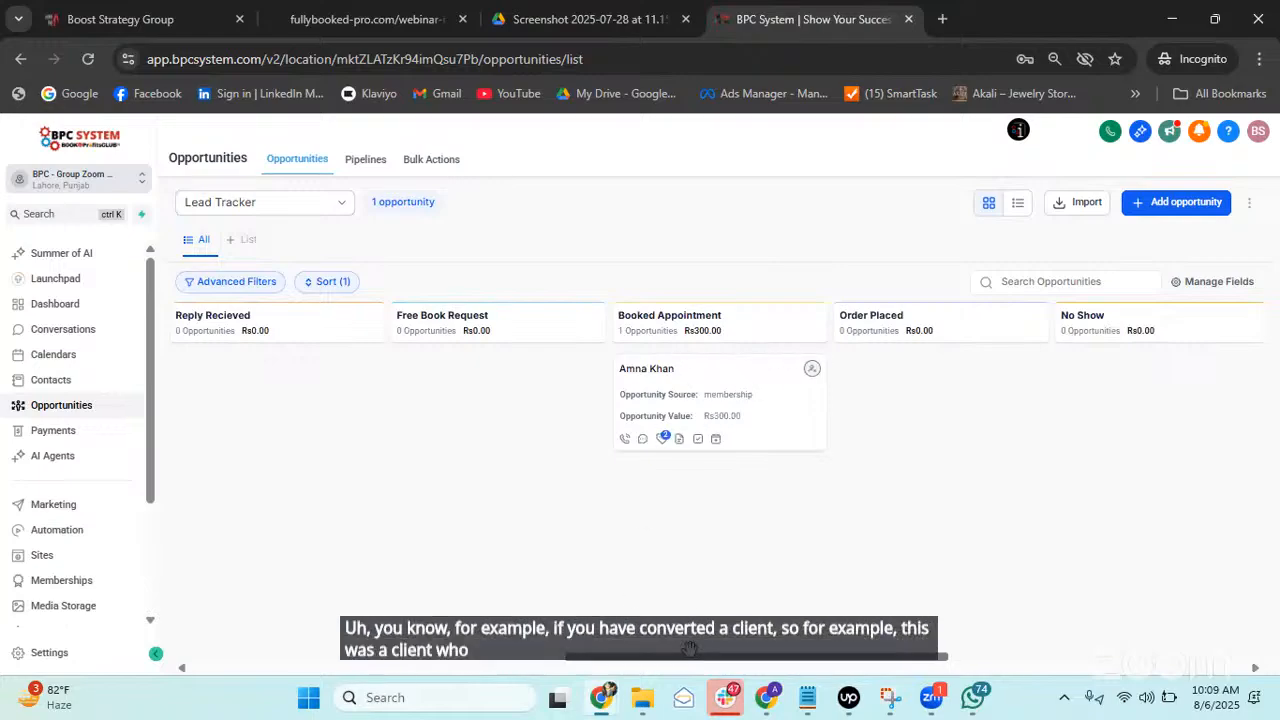
pyautogui.moveTo(691, 657); pyautogui.dragTo(796, 657)
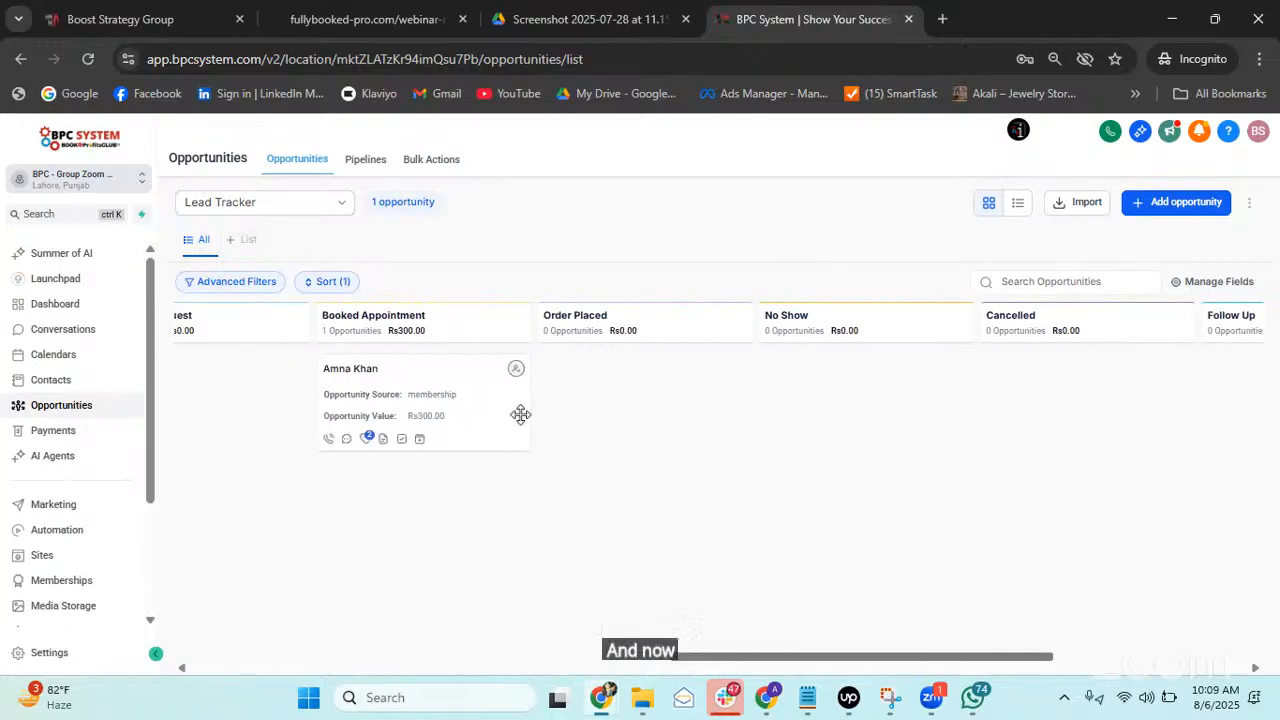
pyautogui.moveTo(436, 380); pyautogui.dragTo(726, 428)
pyautogui.moveTo(985, 430); pyautogui.dragTo(914, 403)
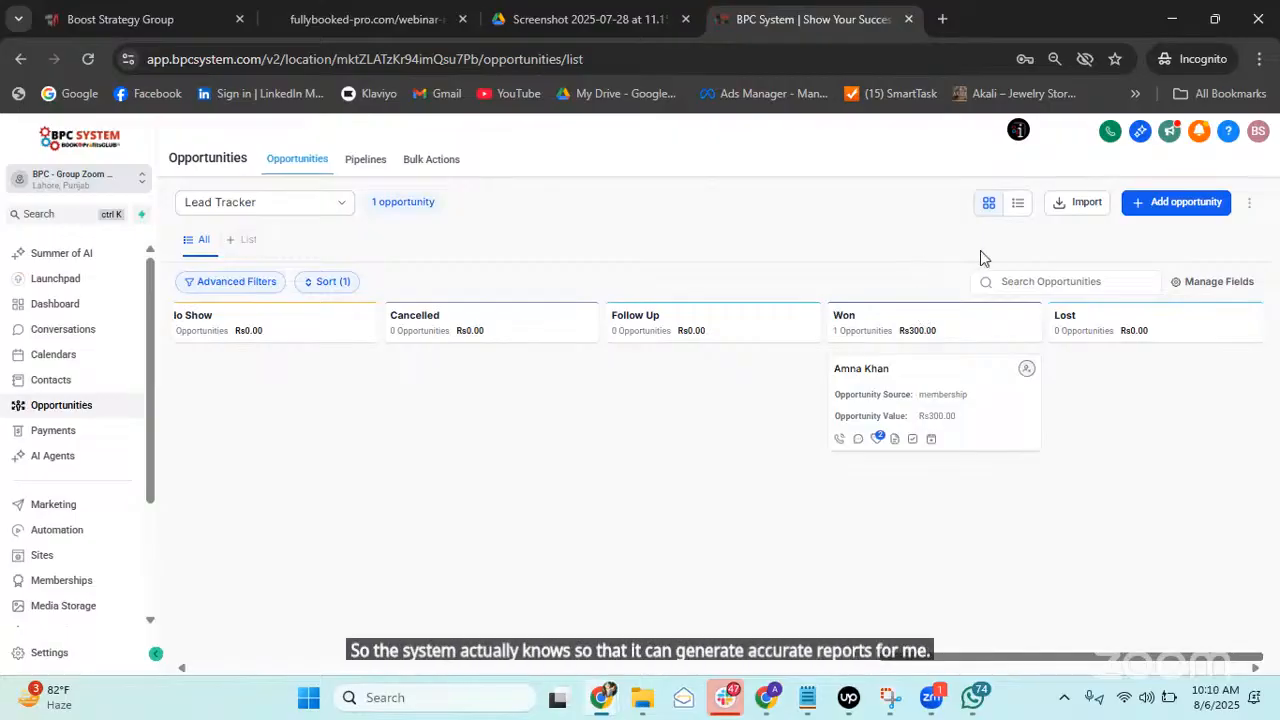
pyautogui.moveTo(908, 656); pyautogui.dragTo(174, 608)
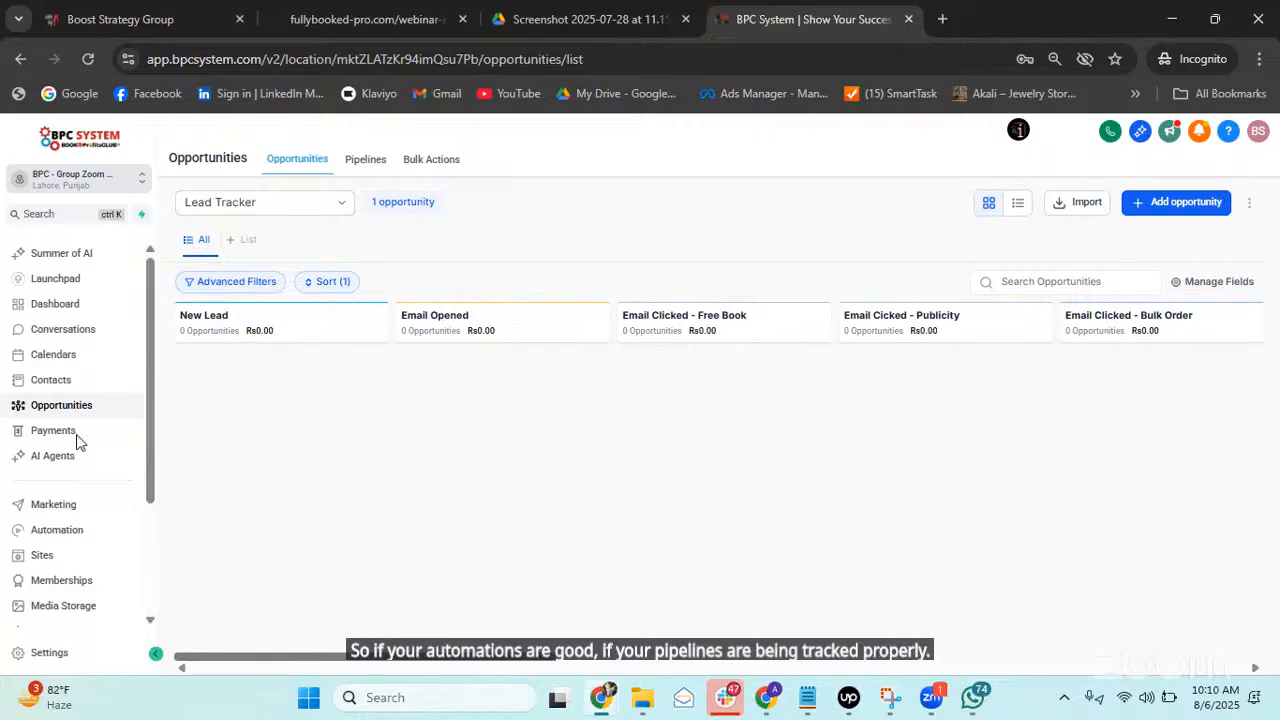
pyautogui.scroll(-3, 76, 440)
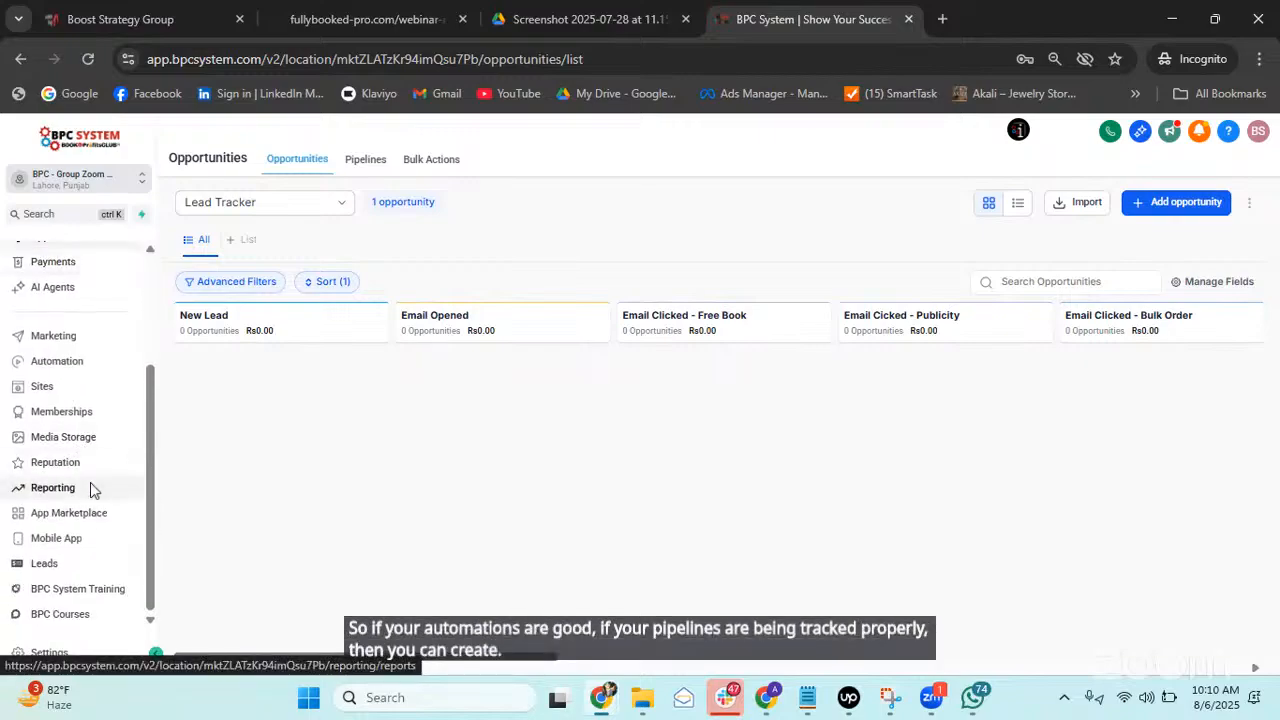
# In Reporting, start a new report from 'Create a blank report' rather than a template or clone.
pyautogui.click(90, 485)
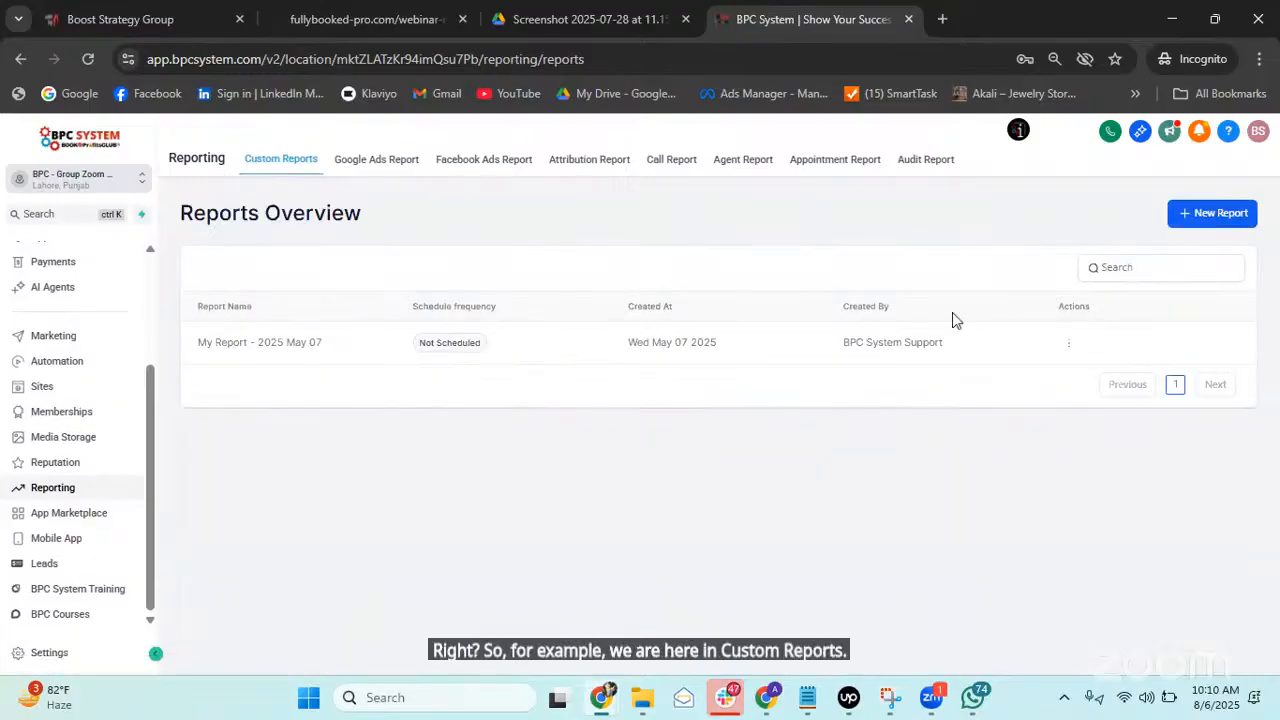
pyautogui.click(1208, 212)
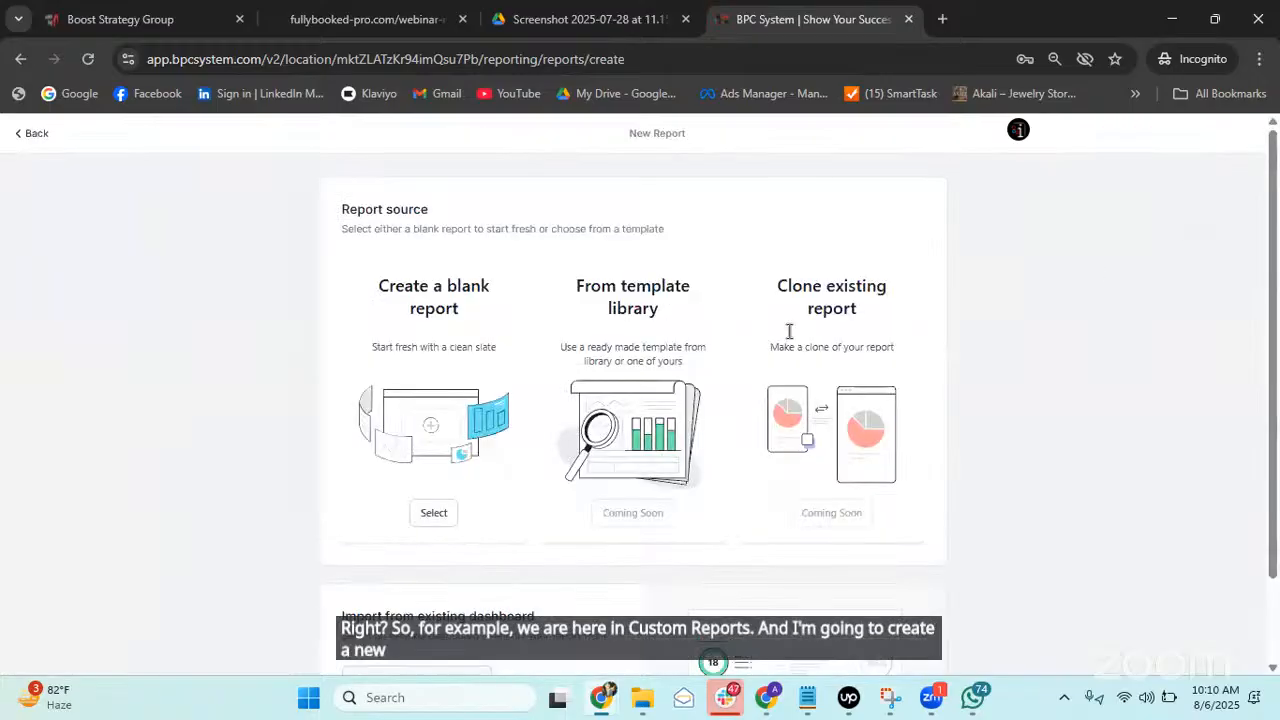
pyautogui.click(410, 384)
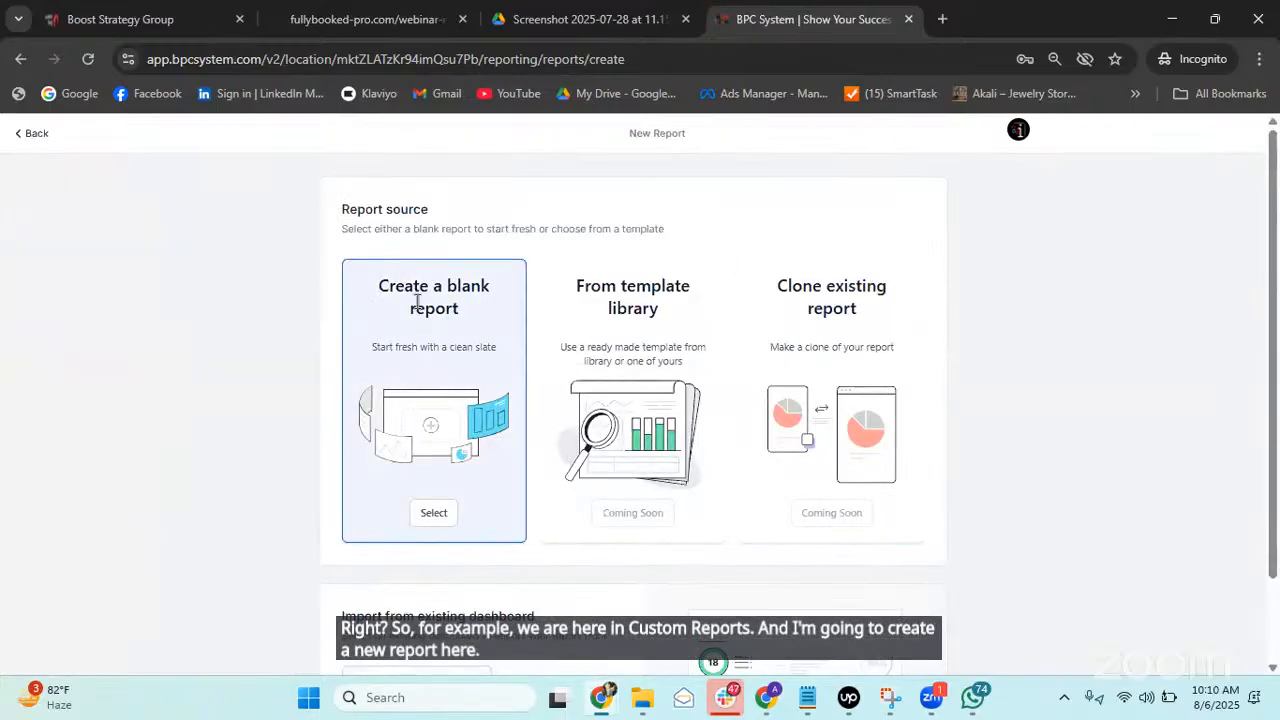
pyautogui.click(657, 303)
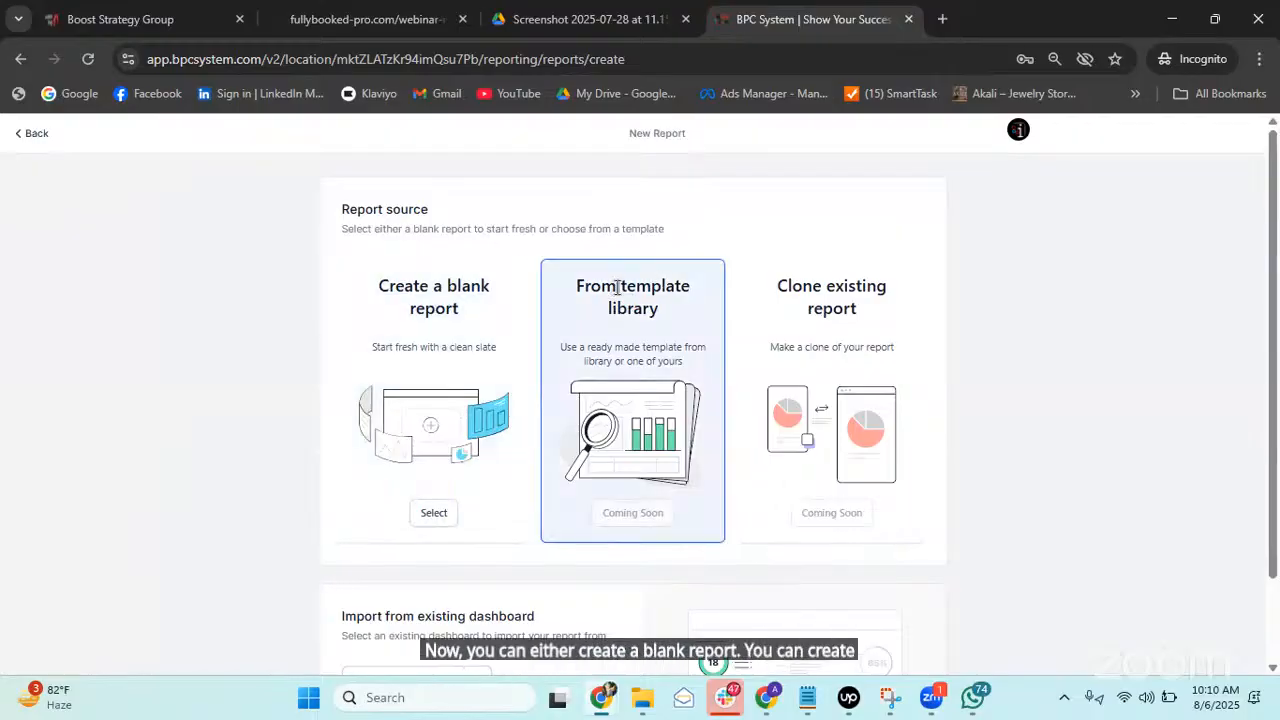
pyautogui.click(832, 303)
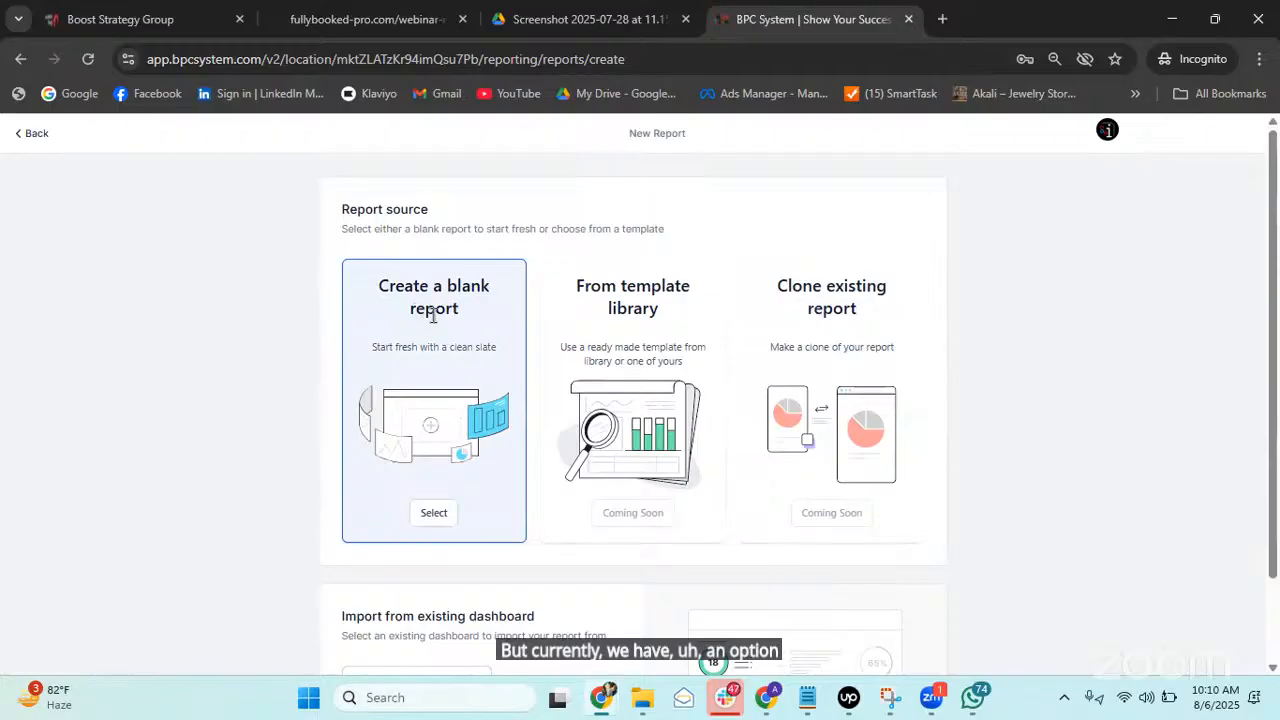
pyautogui.scroll(-1, 428, 345)
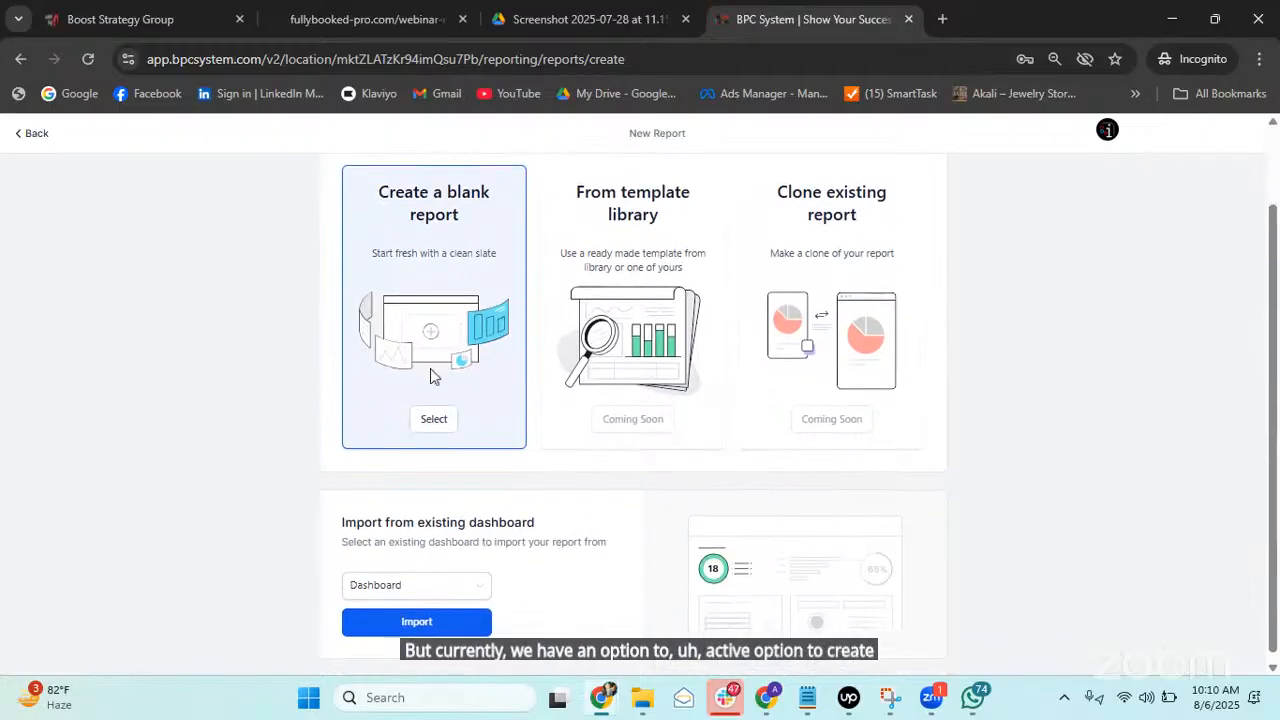
pyautogui.click(440, 424)
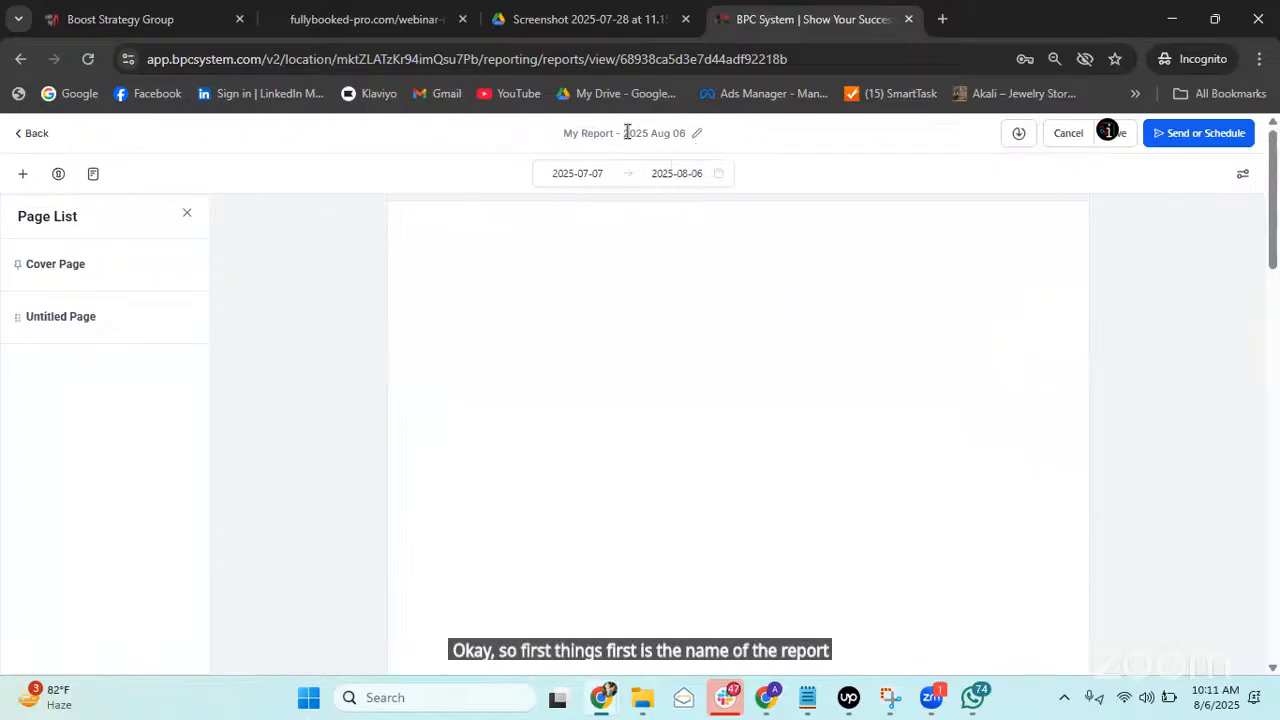
# Replace the title 'My Report - 2025 Aug 06' with 'Lead Report - Monthly'.
pyautogui.click(676, 133)
pyautogui.tripleClick(672, 133)
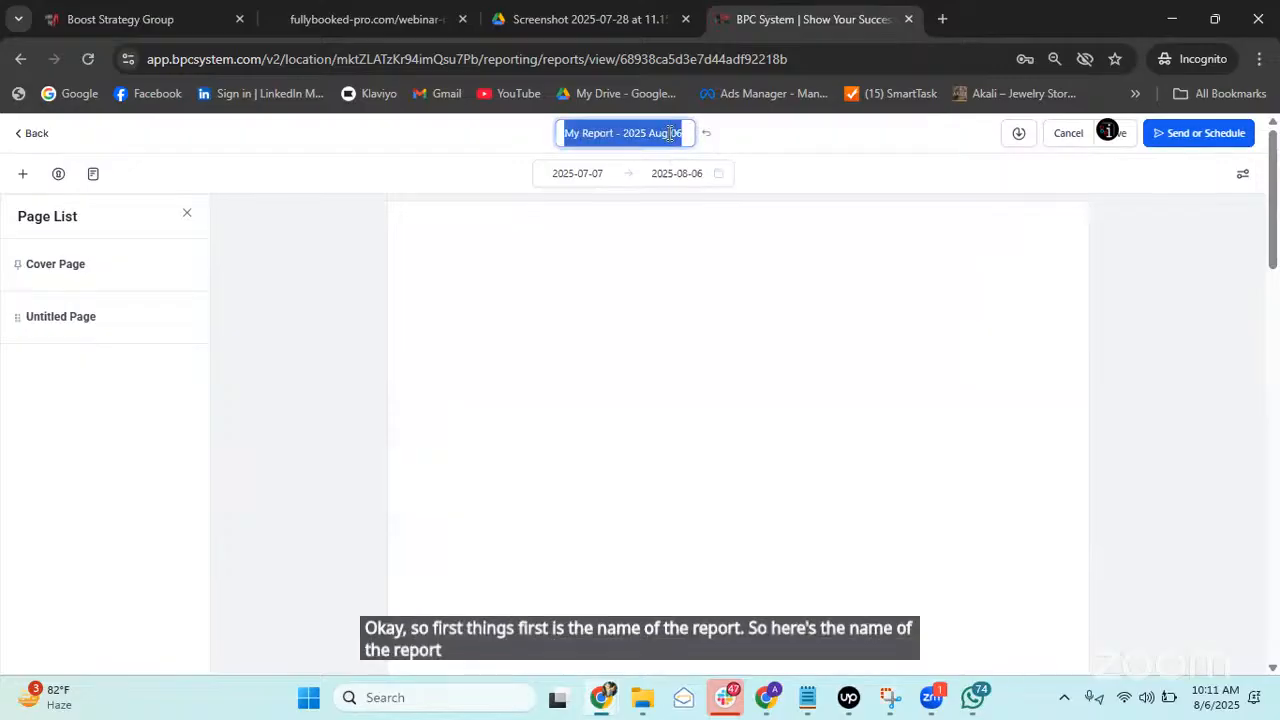
pyautogui.write('Lead')
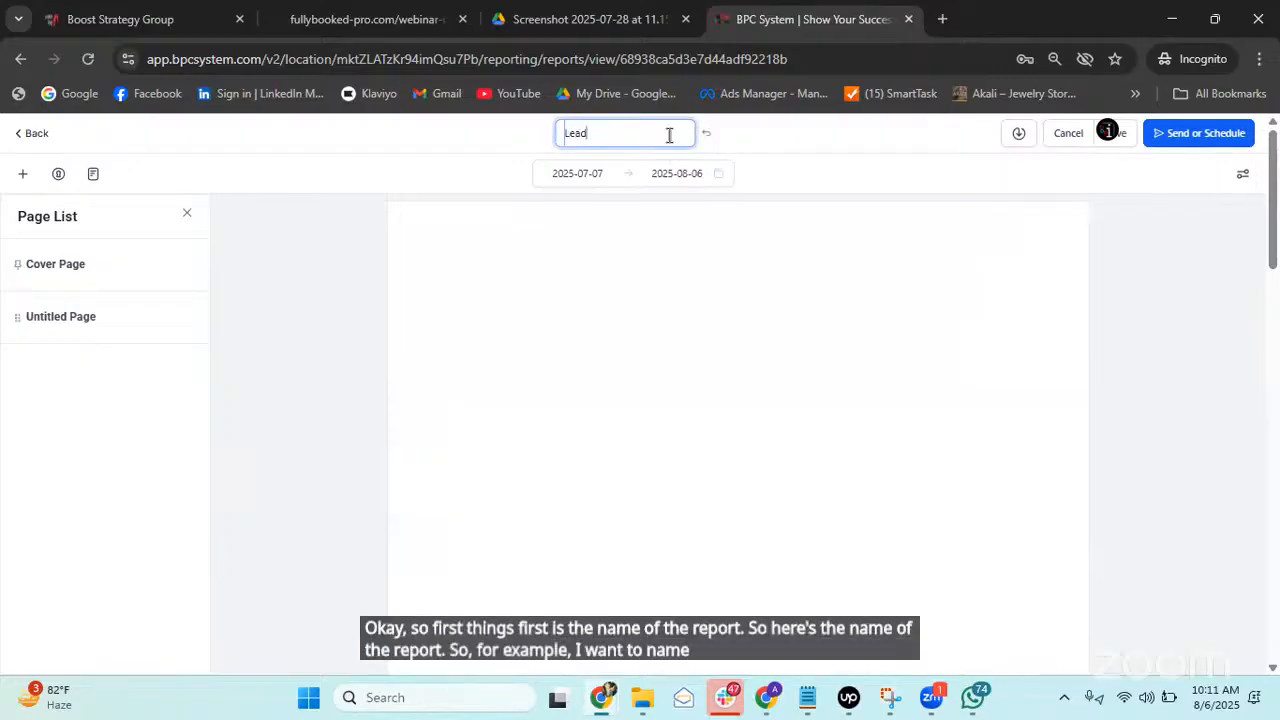
pyautogui.write(' Report')
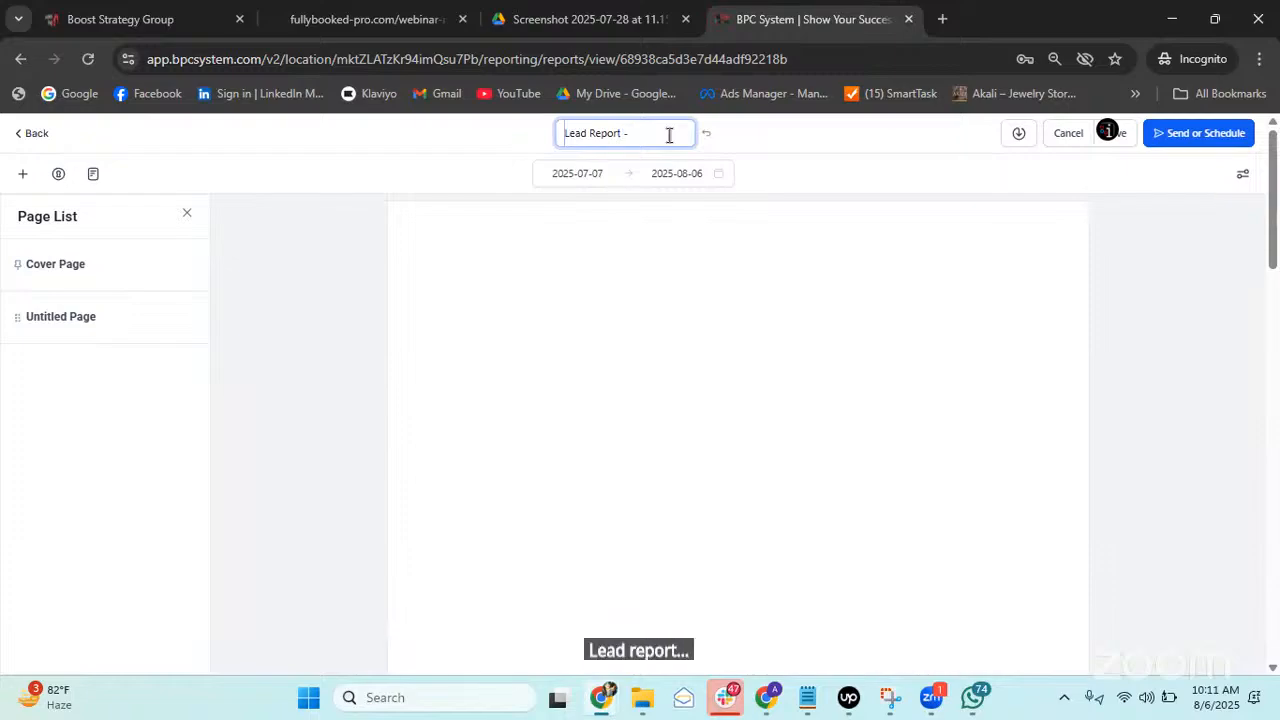
pyautogui.write(' - Monthly')
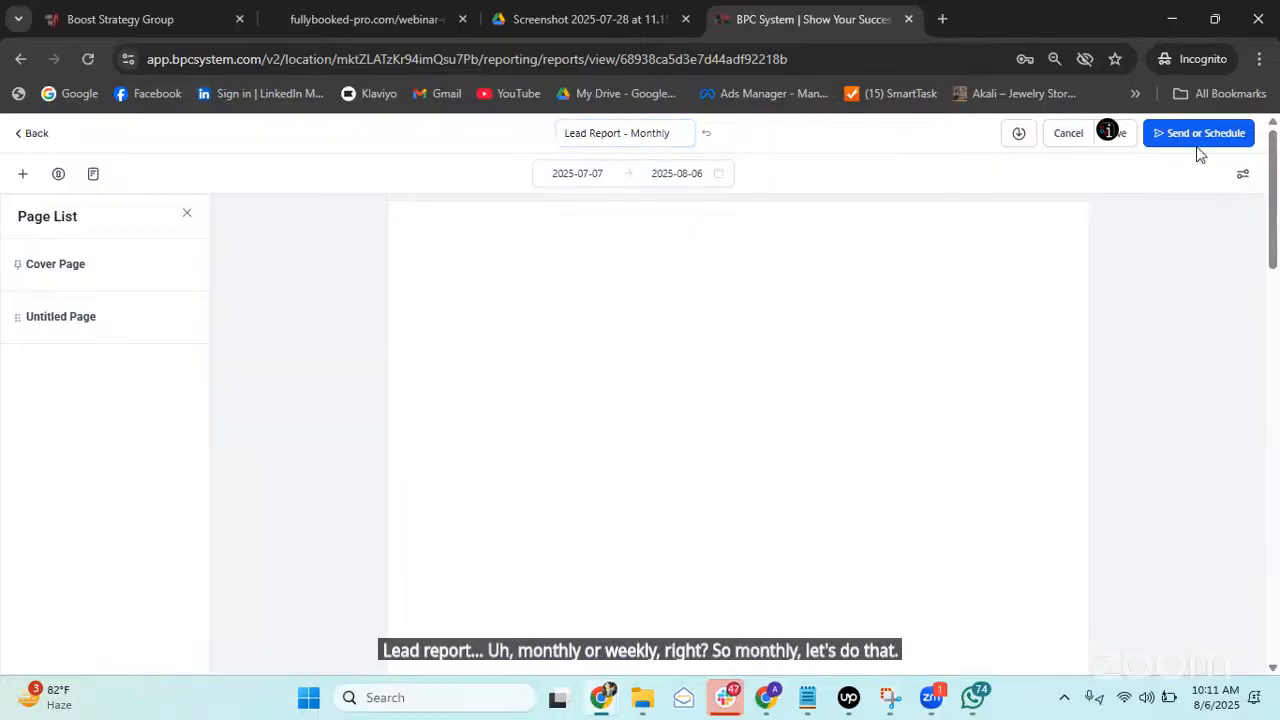
pyautogui.click(688, 174)
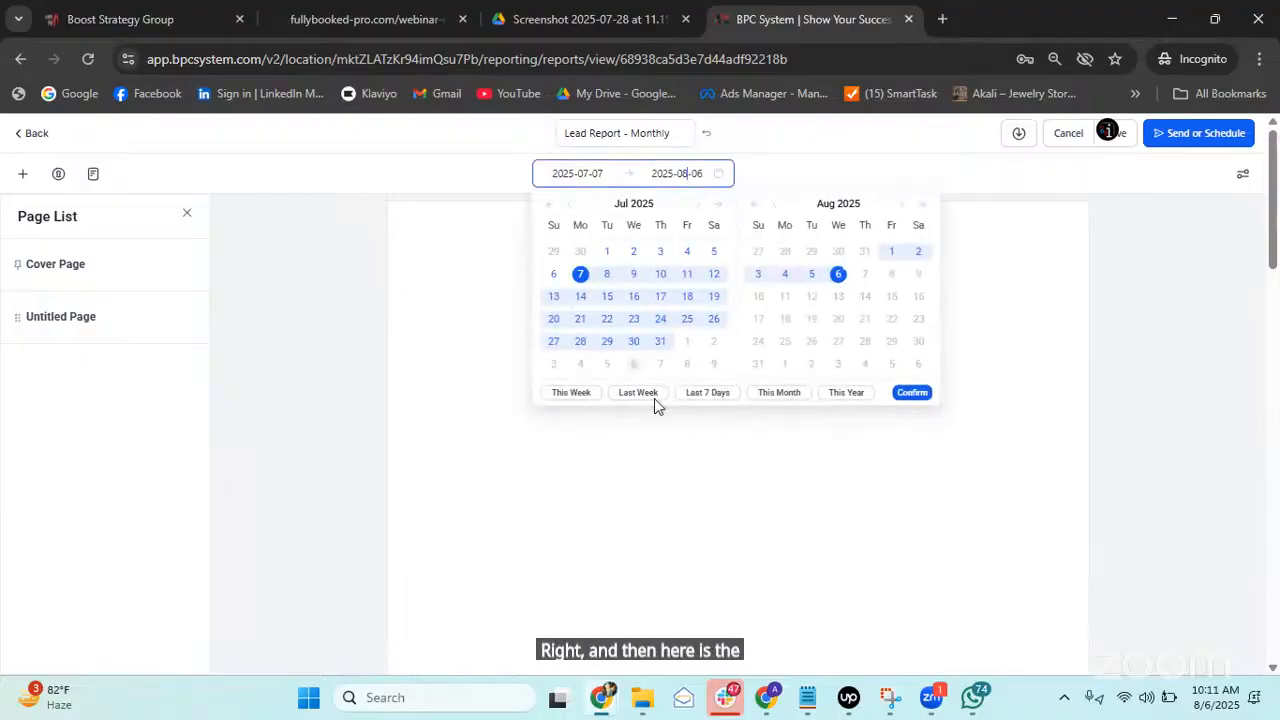
# Set the report period to This Month (Aug 1–6, 2025) and check the Cover and Untitled pages.
pyautogui.click(777, 398)
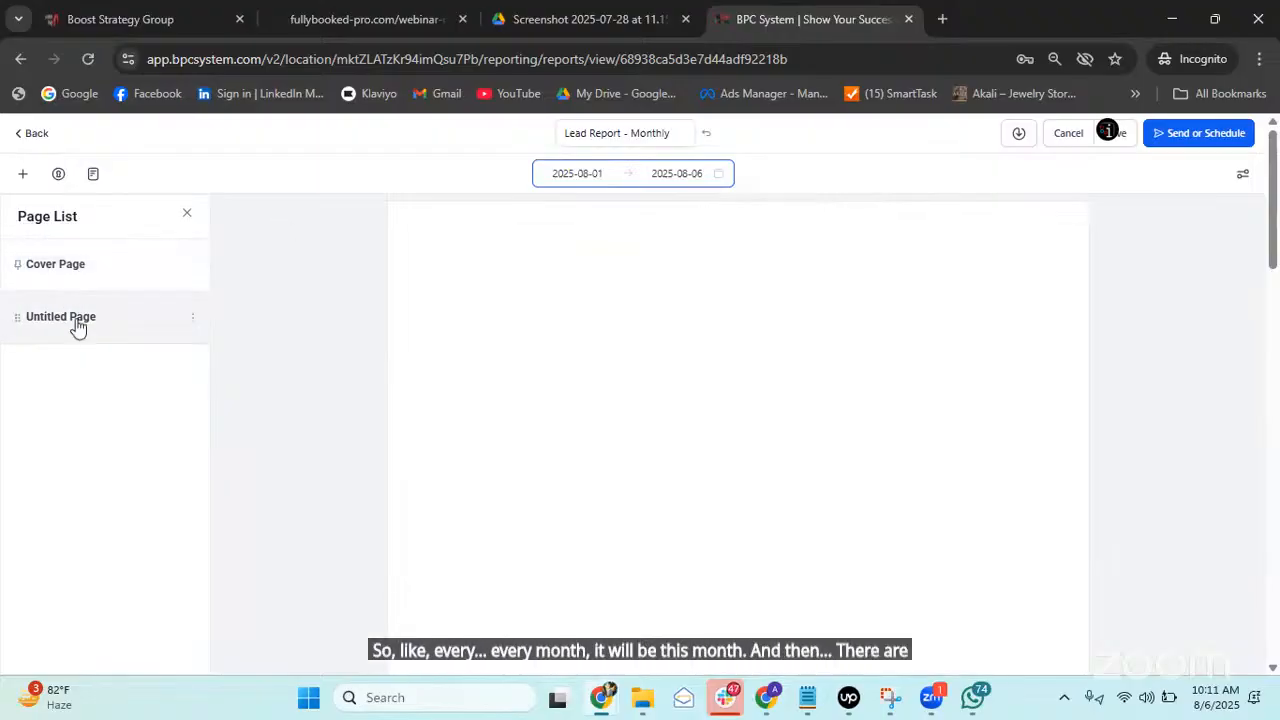
pyautogui.click(99, 272)
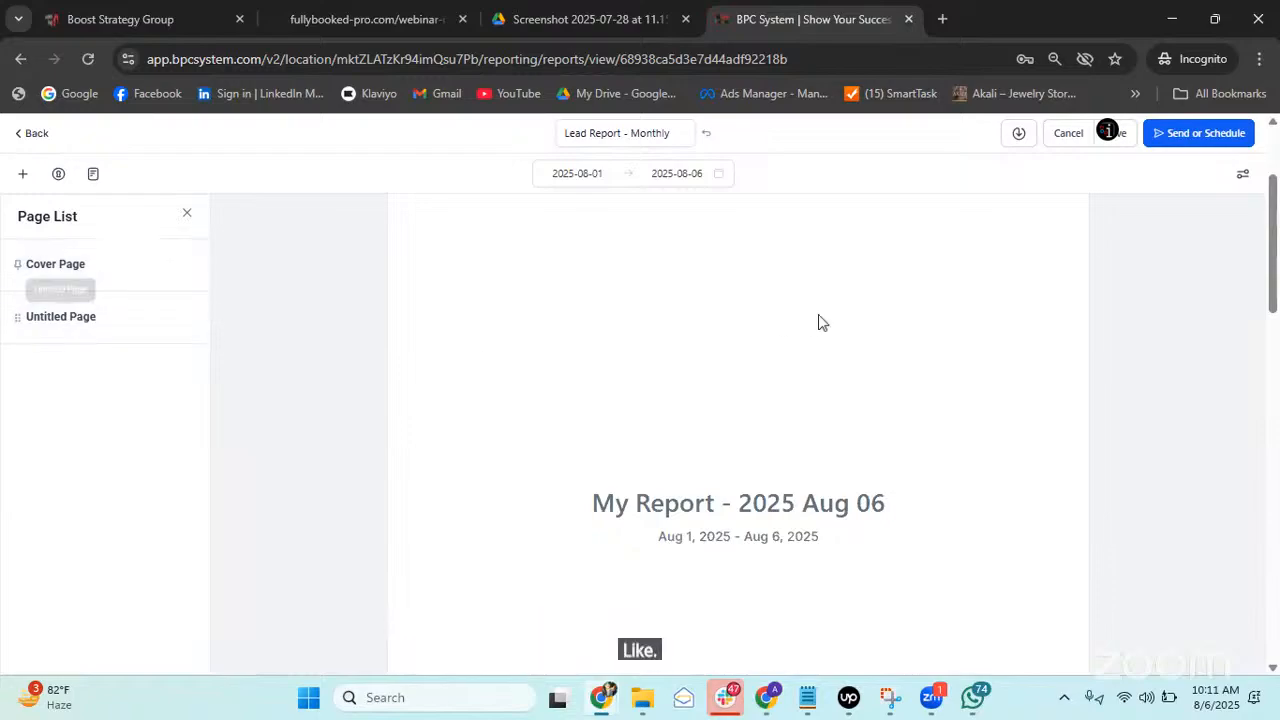
pyautogui.scroll(-4, 649, 366)
pyautogui.click(146, 320)
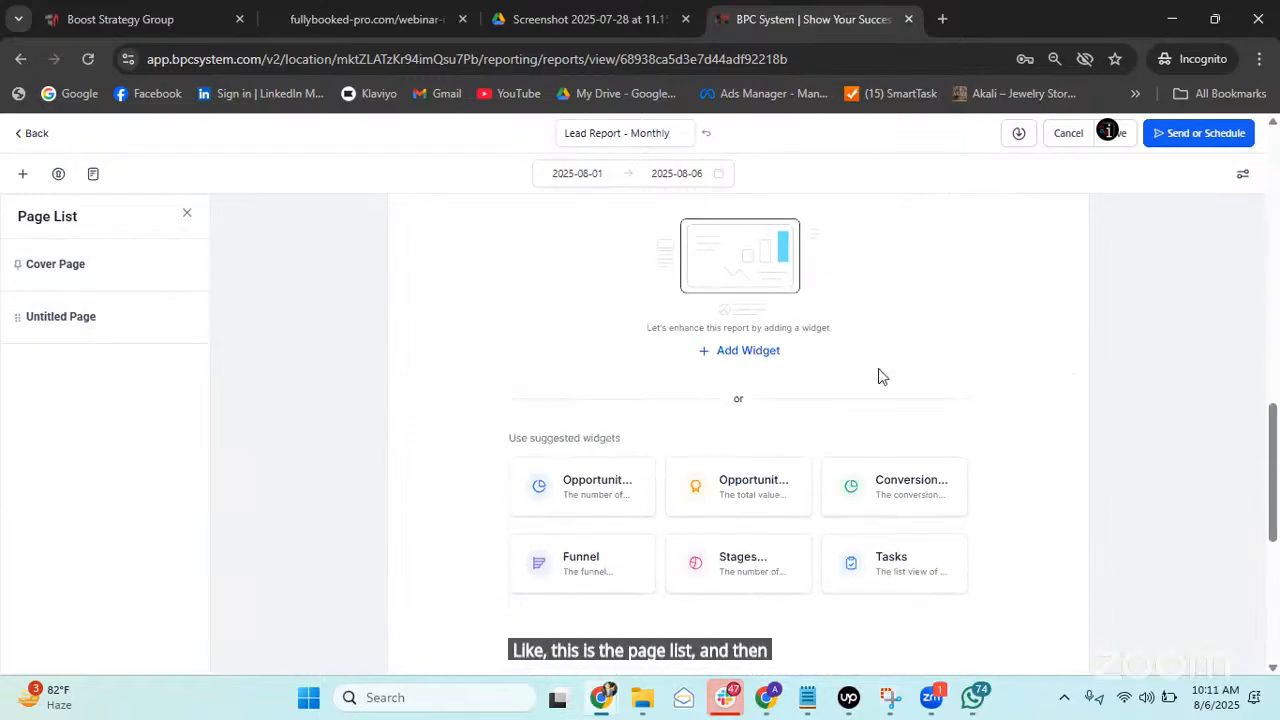
pyautogui.click(130, 273)
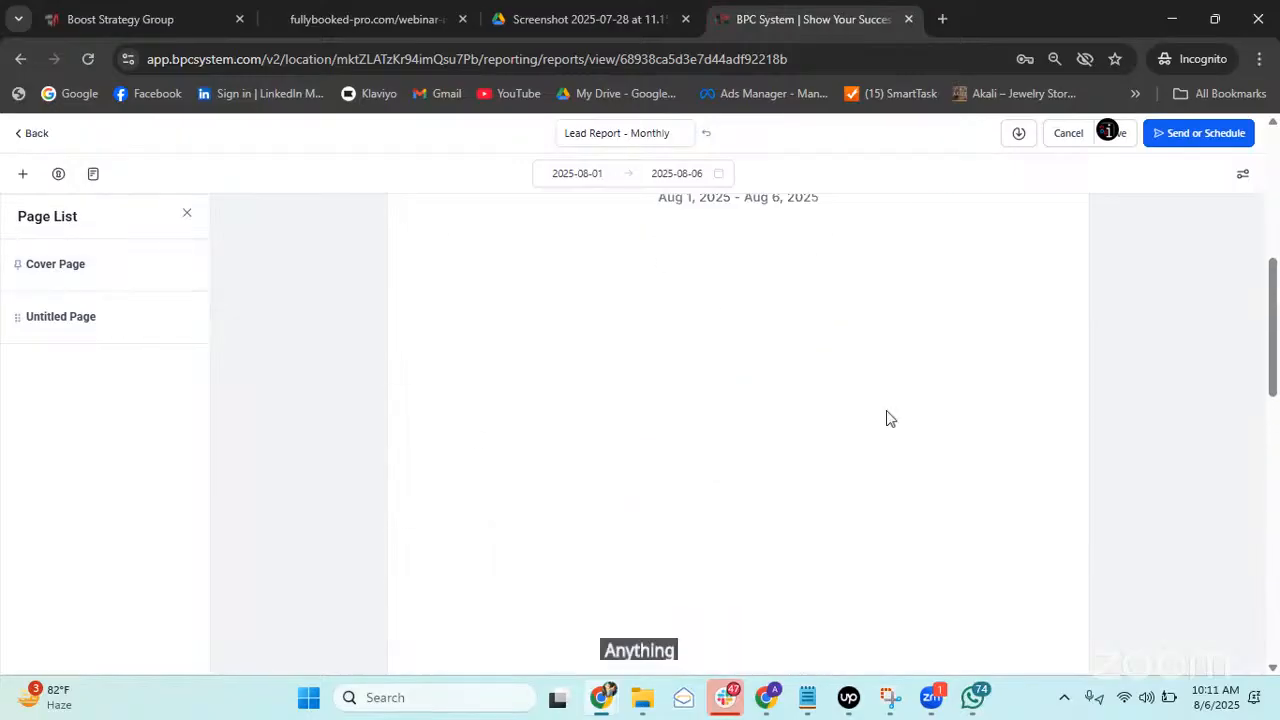
# Save the report so its cover page reads 'Lead Report - Monthly'.
pyautogui.scroll(2, 697, 371)
pyautogui.scroll(3, 774, 330)
pyautogui.scroll(-3, 772, 330)
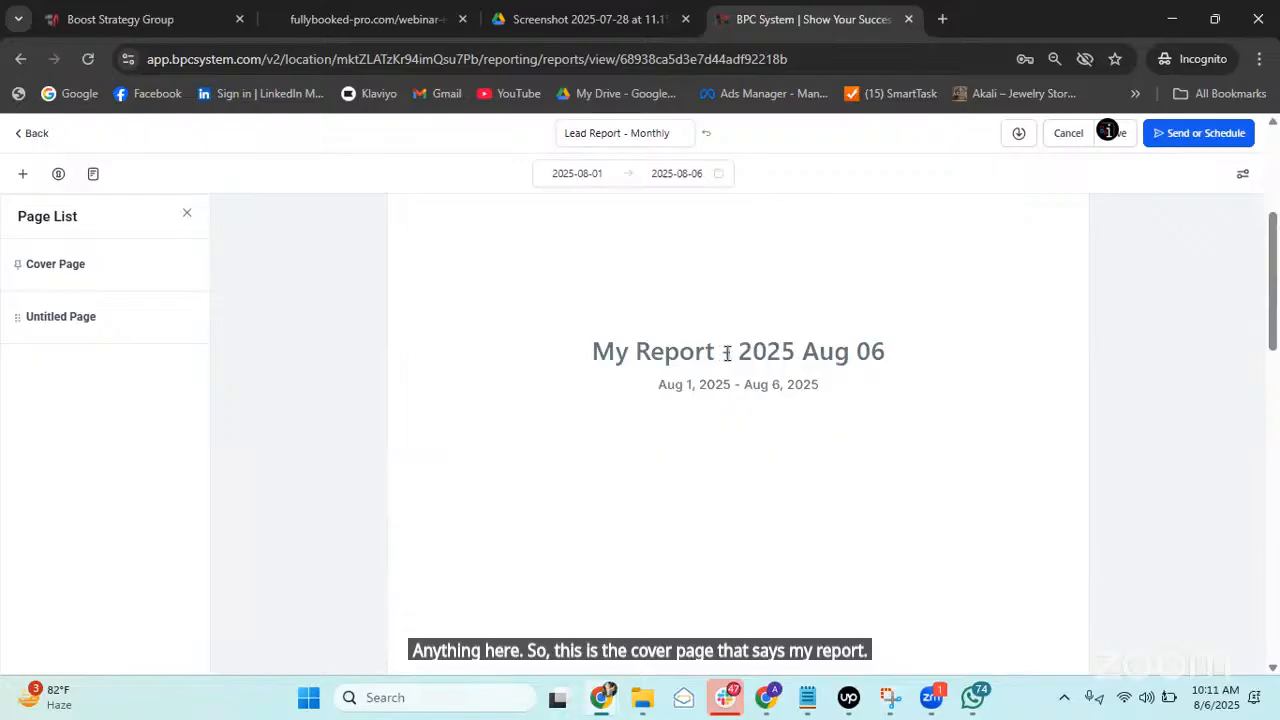
pyautogui.scroll(5, 857, 378)
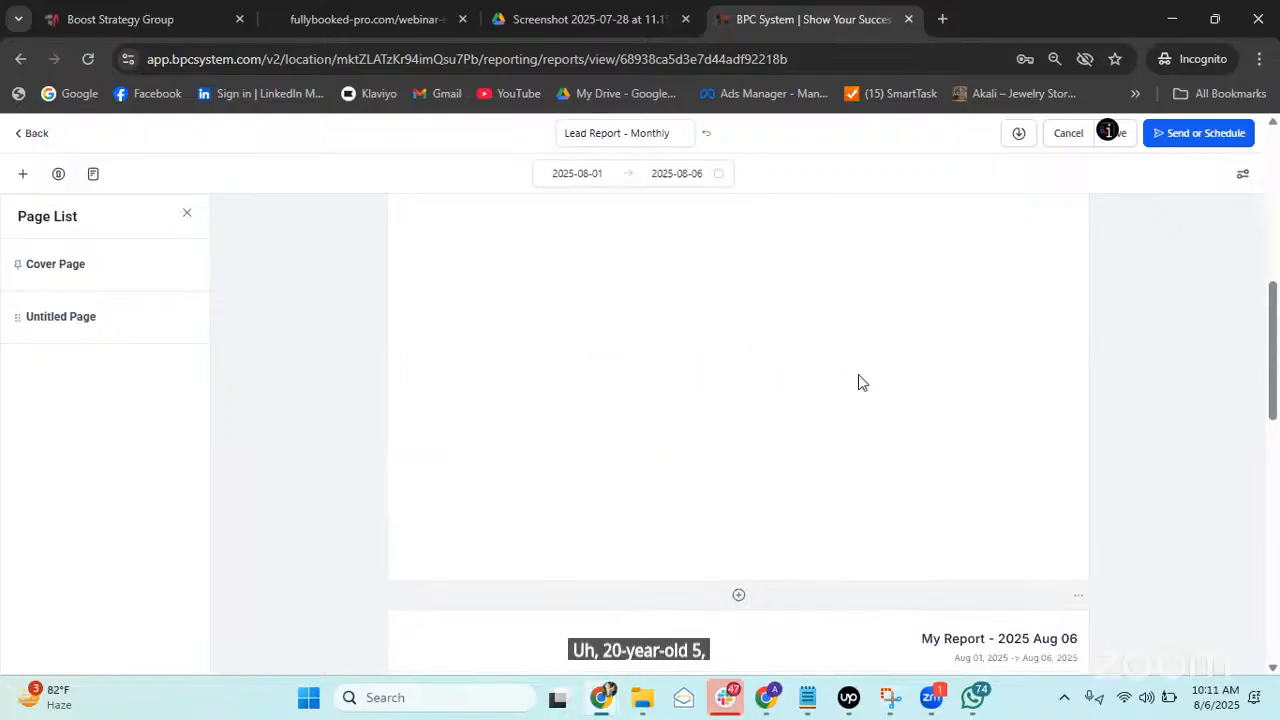
pyautogui.click(1112, 133)
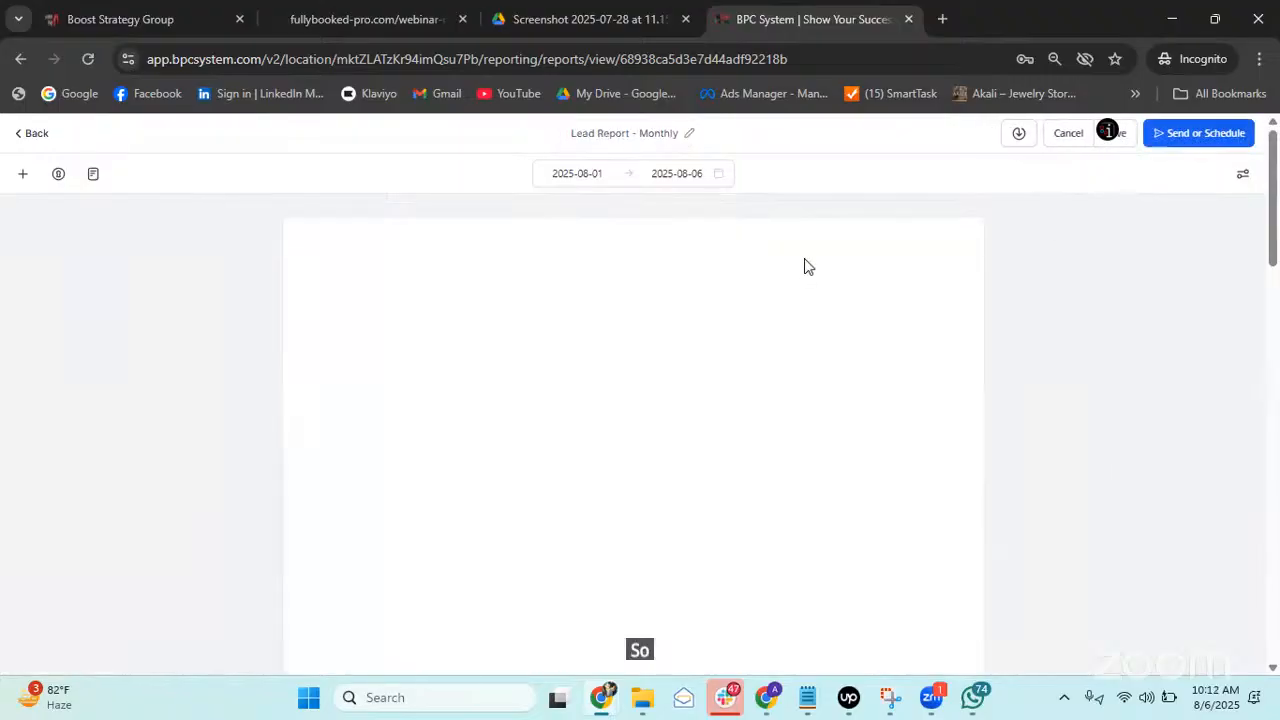
pyautogui.scroll(-2, 838, 377)
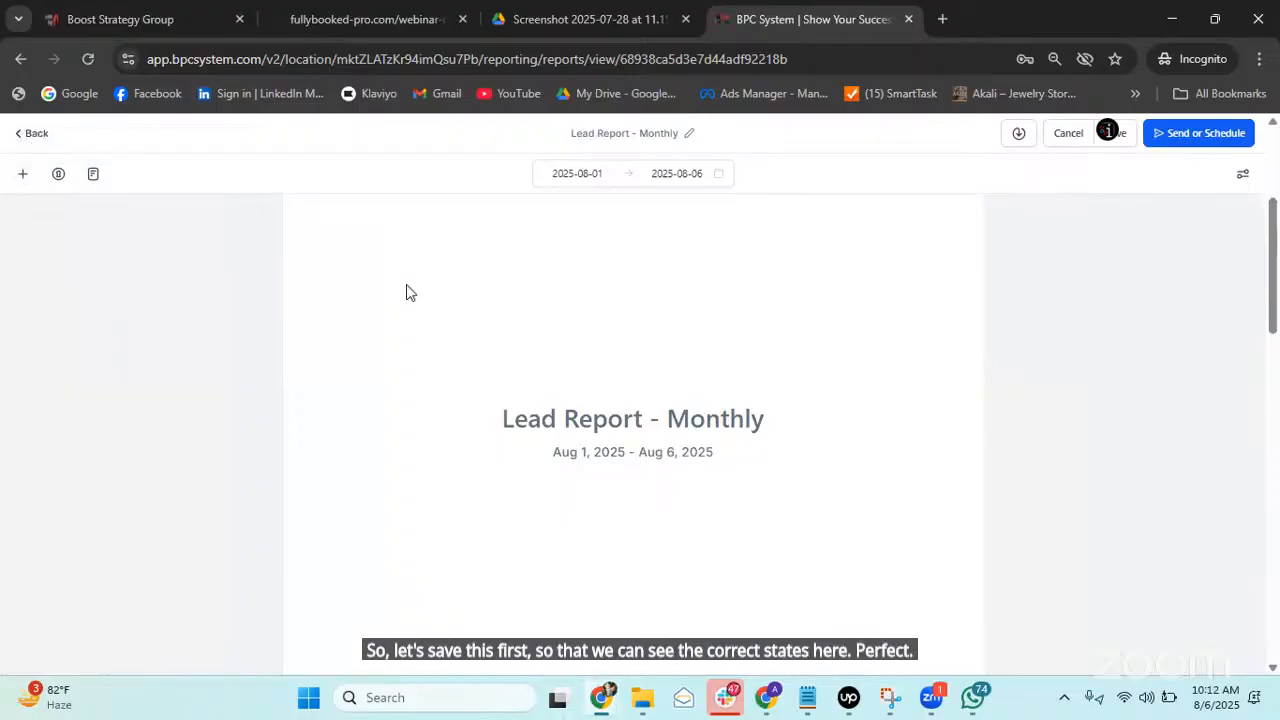
# Apply the green colour theme to the report's charts.
pyautogui.click(18, 175)
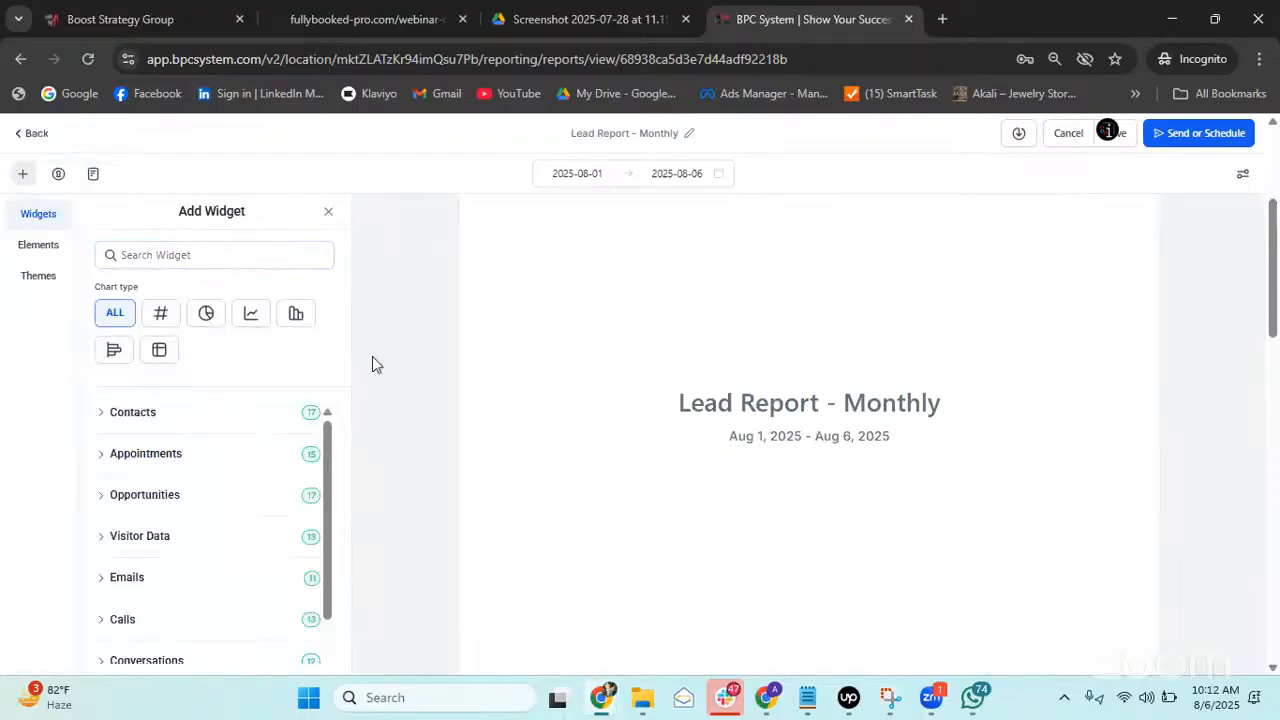
pyautogui.scroll(-5, 814, 380)
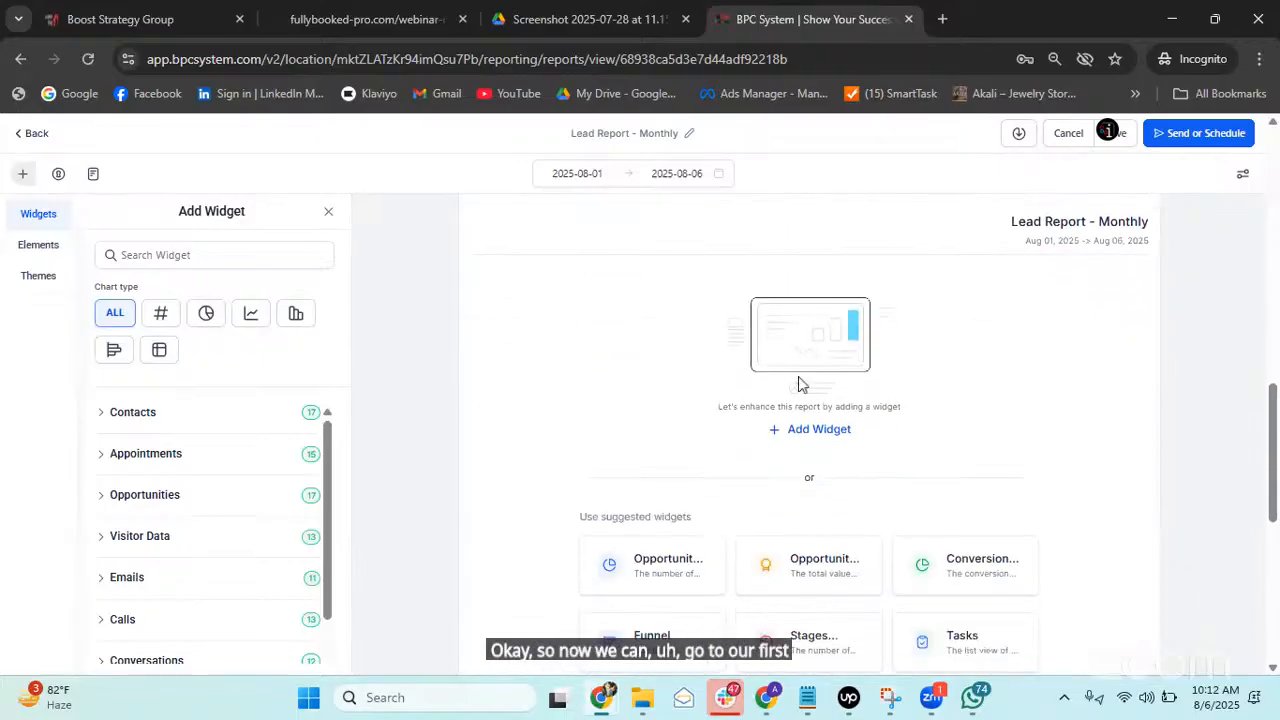
pyautogui.scroll(-1, 1110, 385)
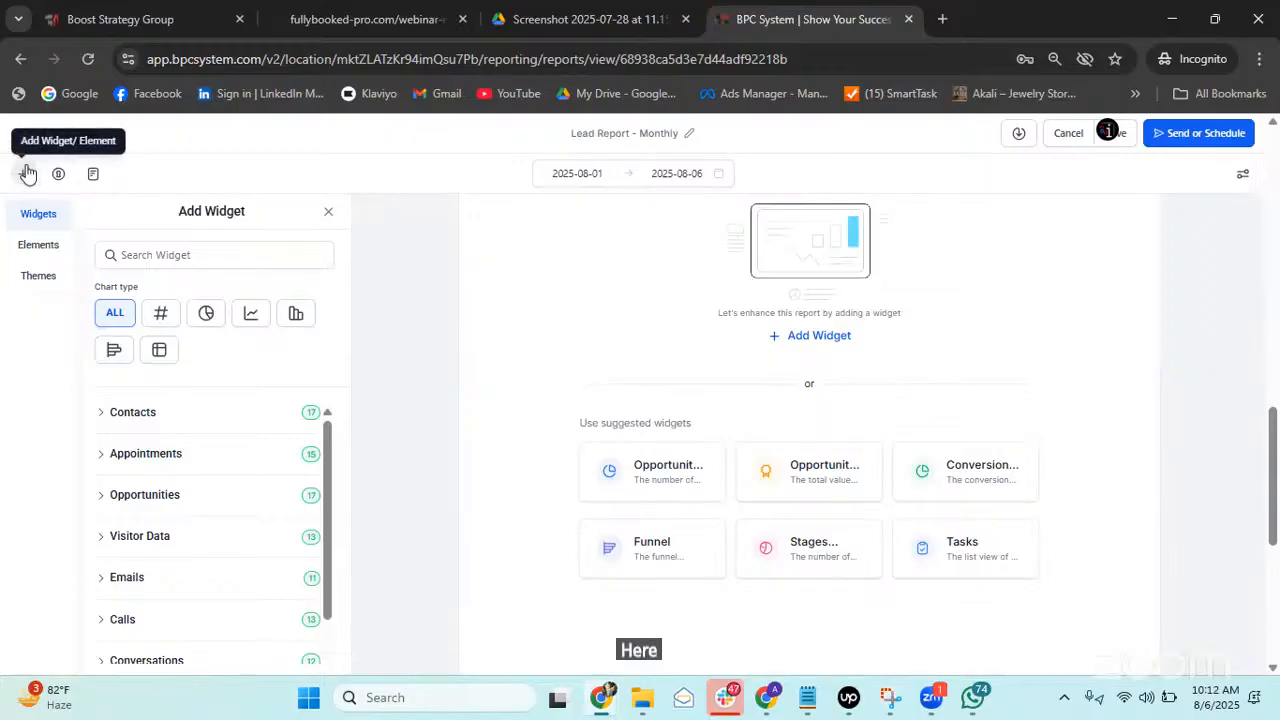
pyautogui.click(30, 246)
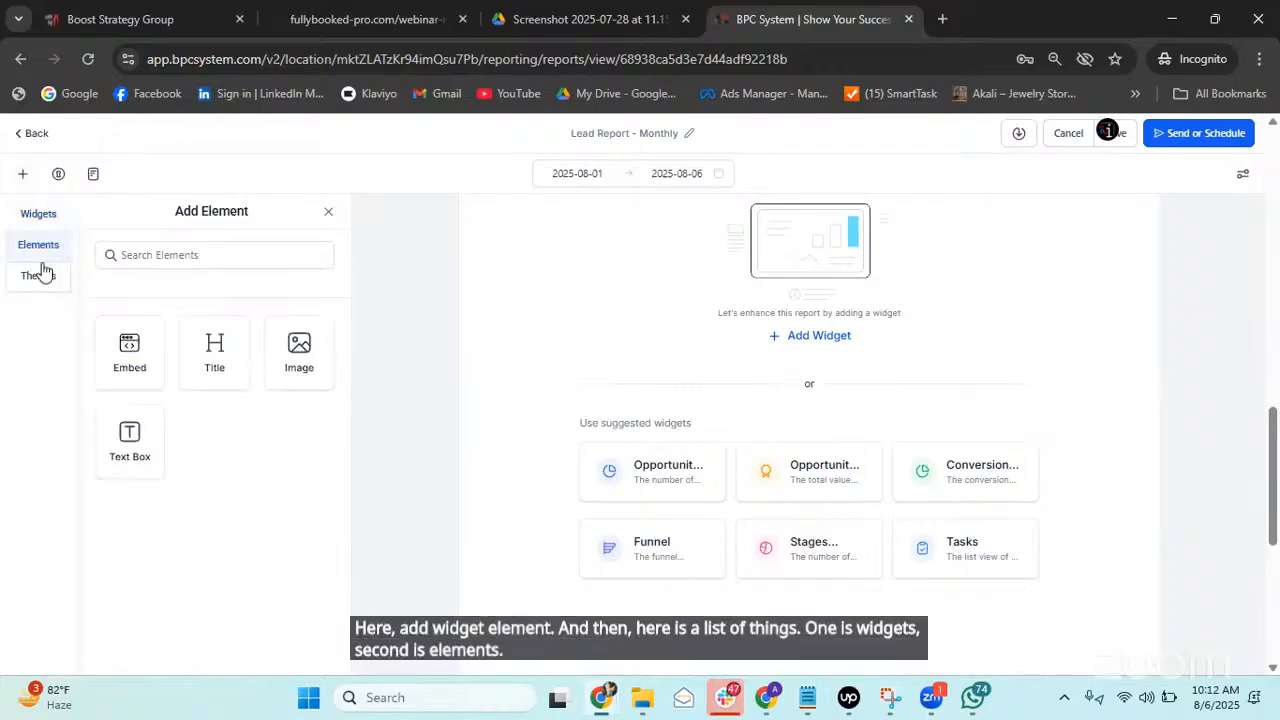
pyautogui.click(36, 277)
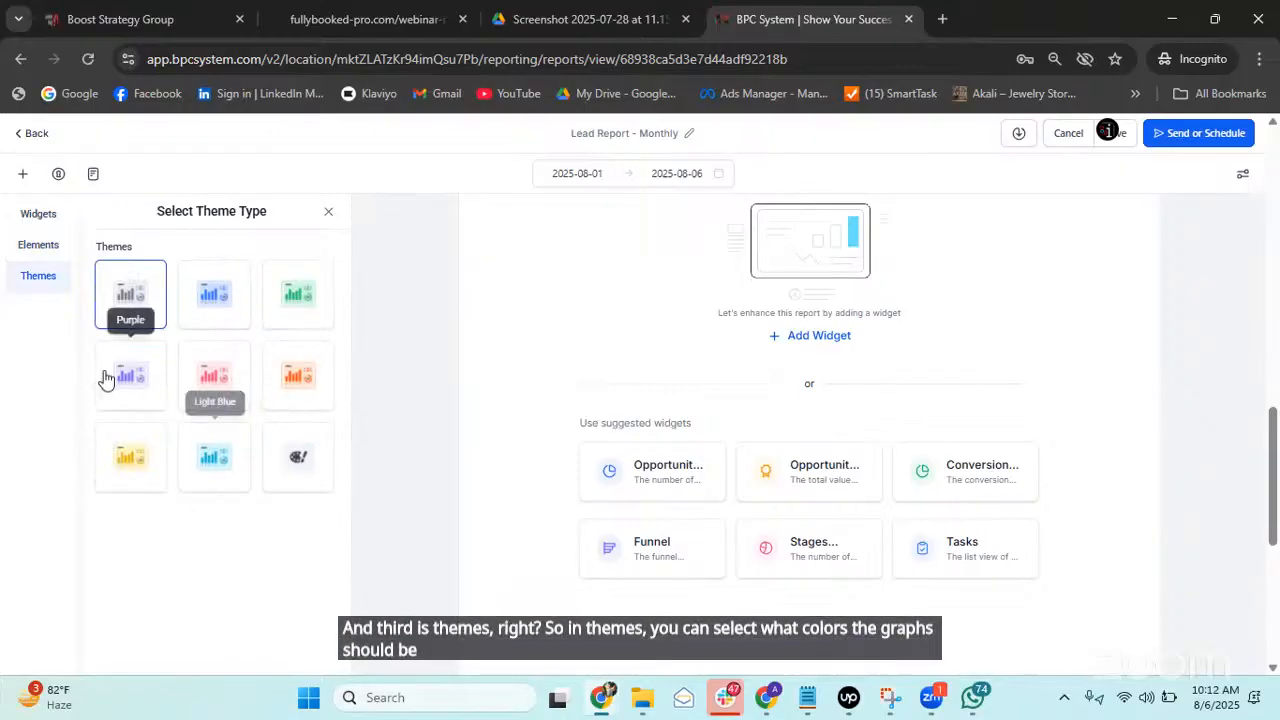
pyautogui.click(286, 303)
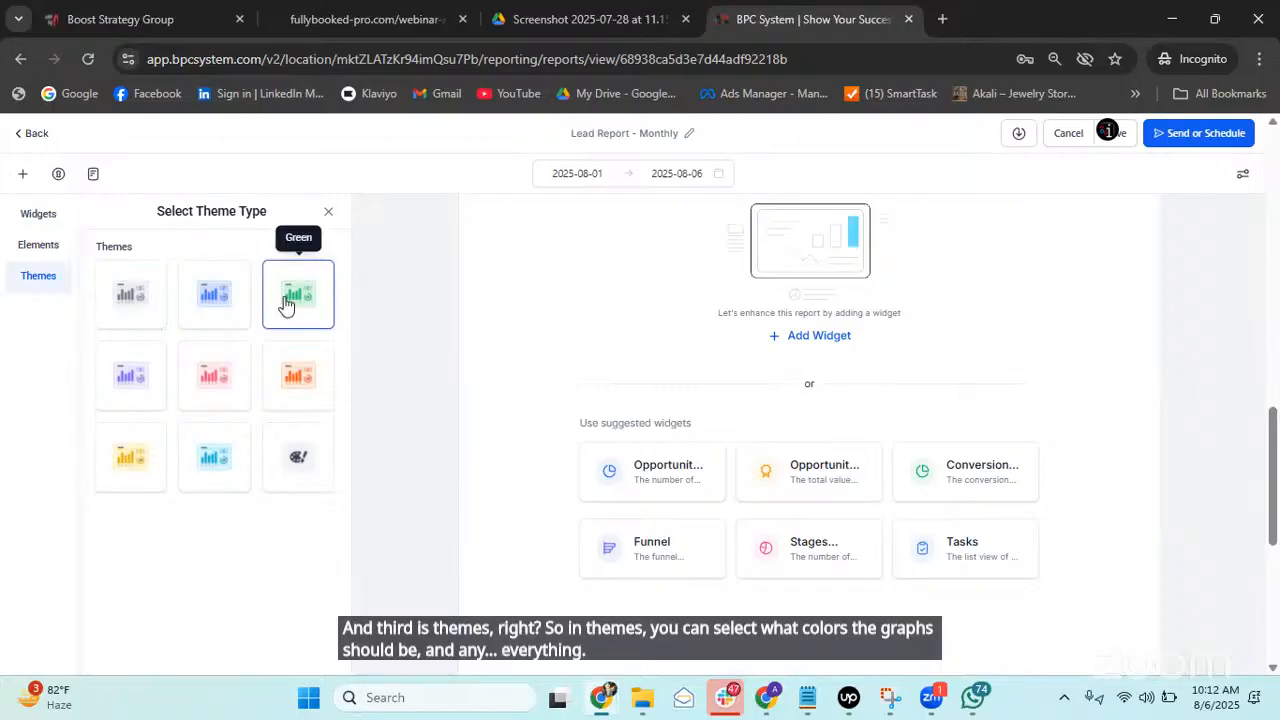
# Return to the Elements list and drag an Image element into the report.
pyautogui.click(27, 248)
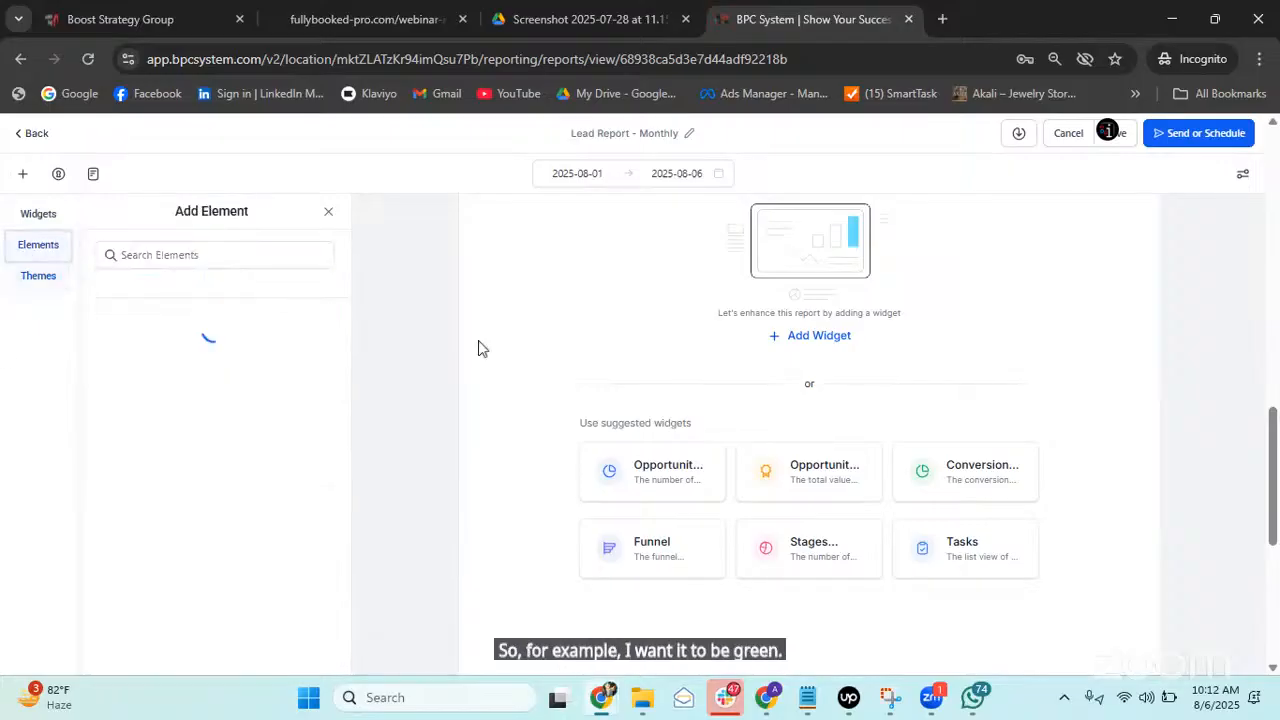
pyautogui.scroll(7, 950, 440)
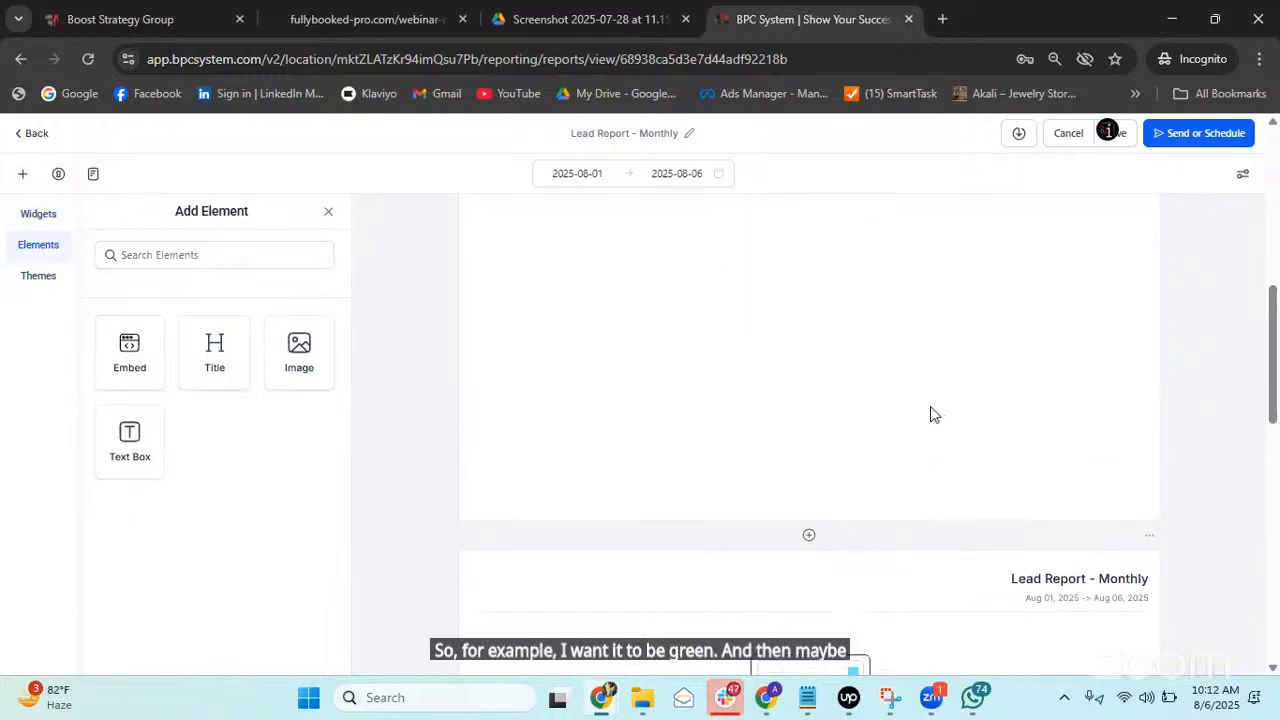
pyautogui.moveTo(298, 360); pyautogui.dragTo(416, 419)
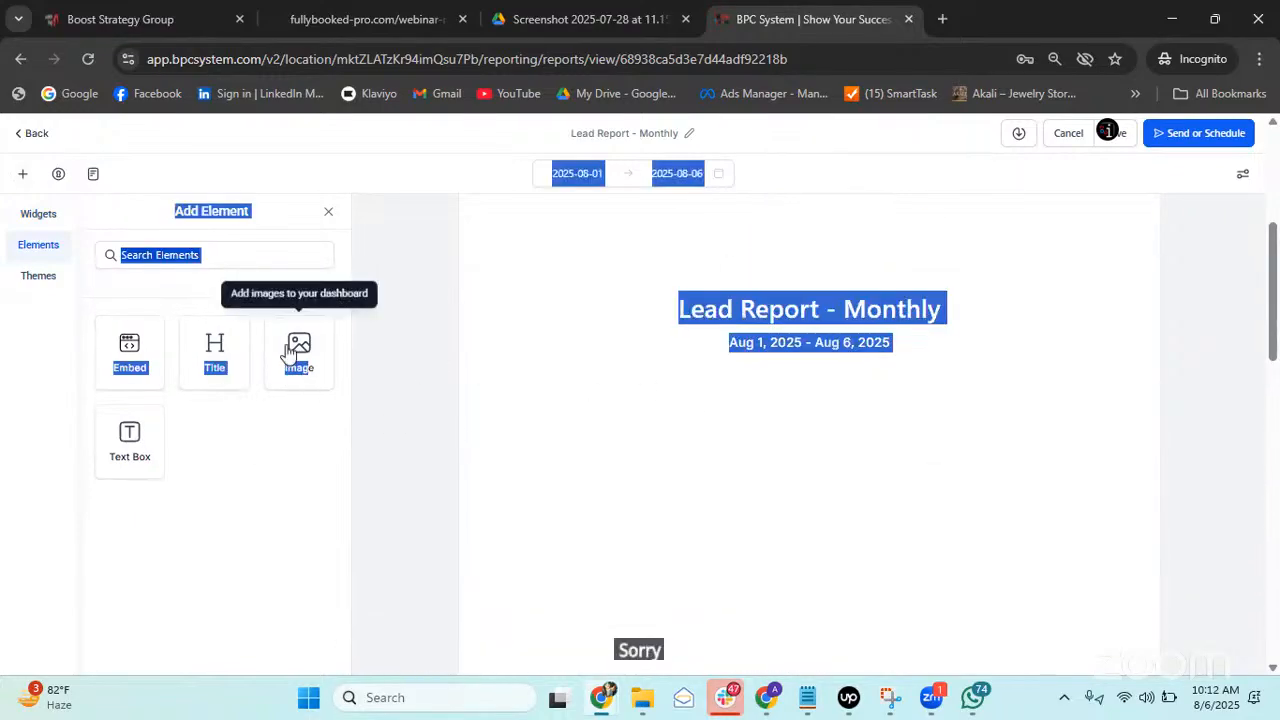
# Choose the sunset photo from Media Storage for the new image element.
pyautogui.click(287, 353)
pyautogui.scroll(-3, 830, 404)
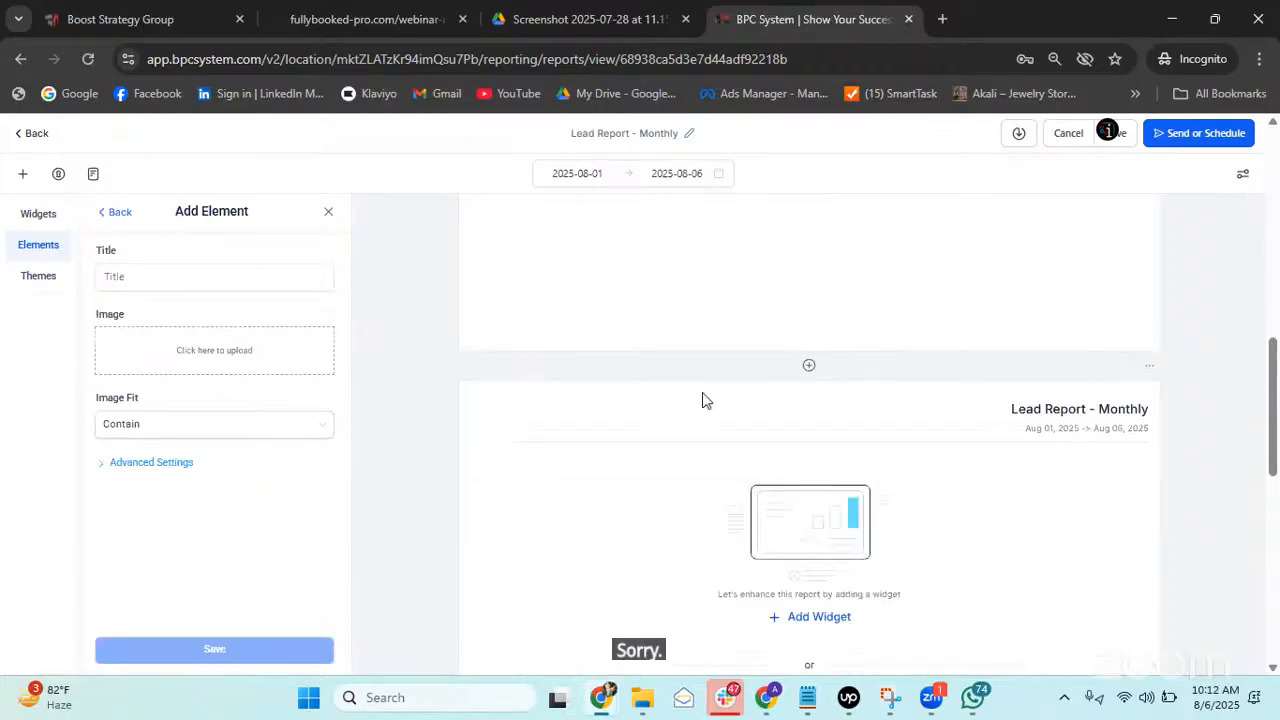
pyautogui.scroll(3, 703, 398)
pyautogui.scroll(-2, 703, 397)
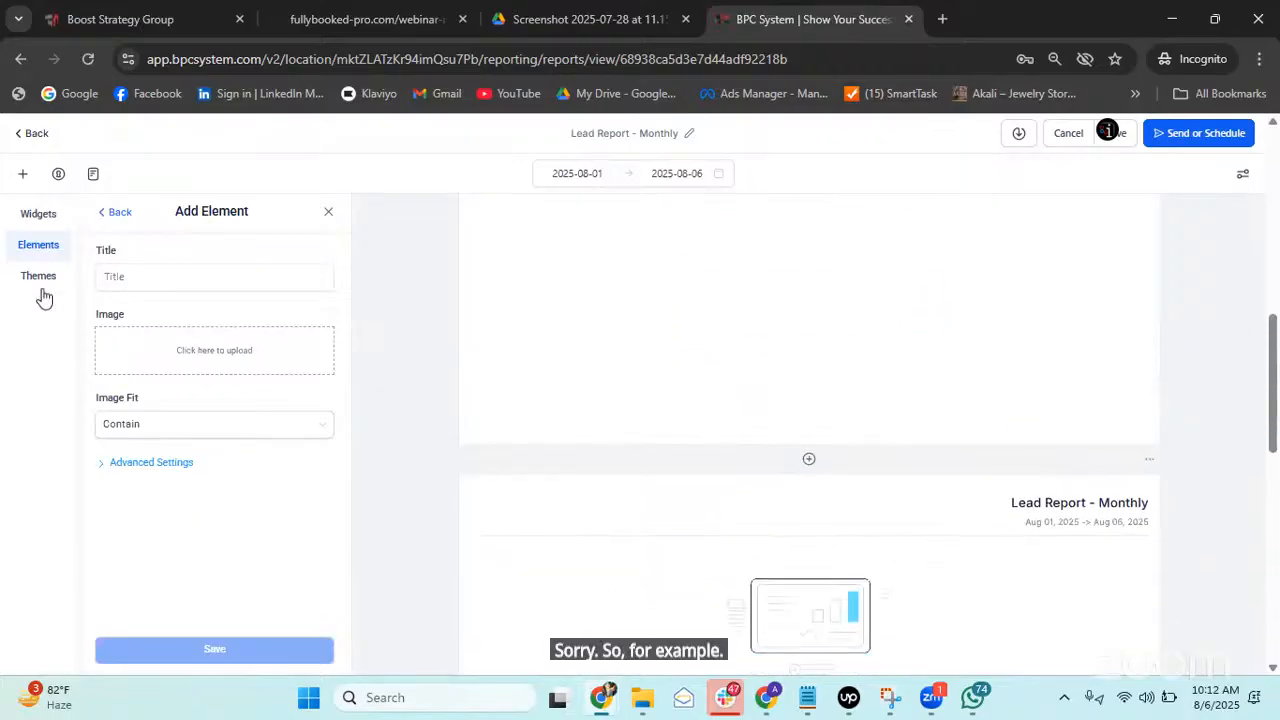
pyautogui.click(210, 366)
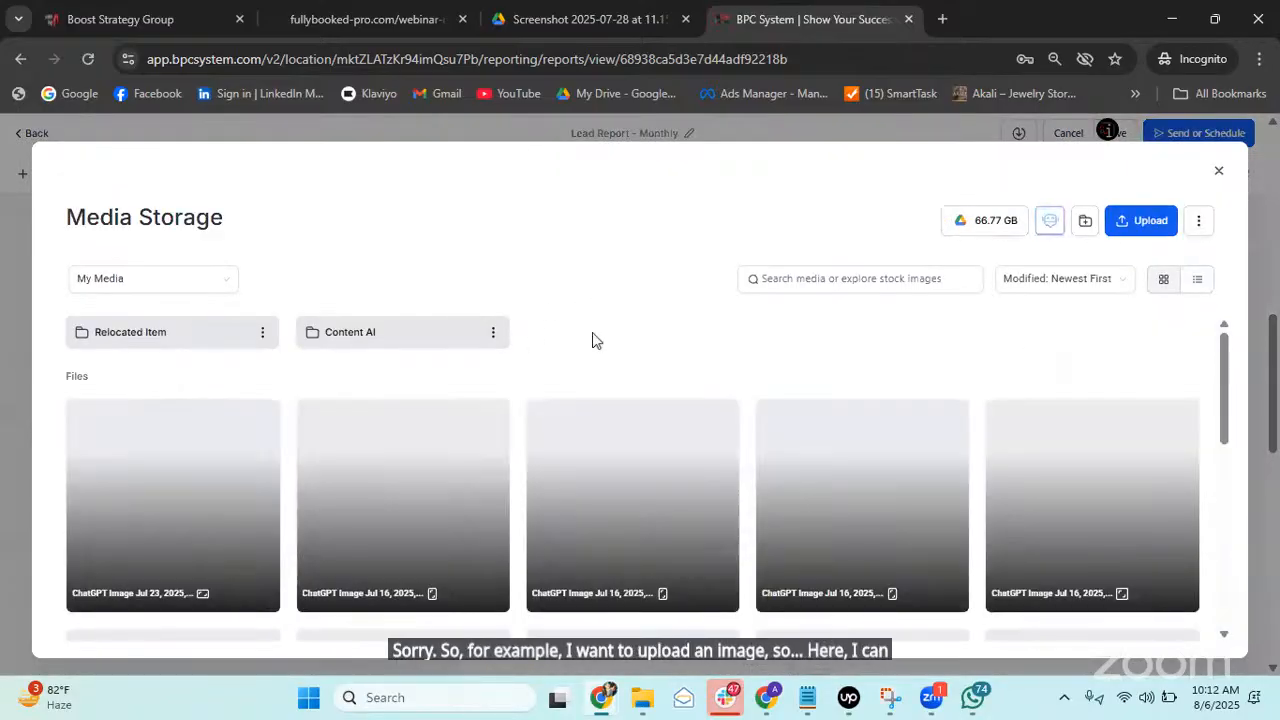
pyautogui.scroll(-1, 592, 340)
pyautogui.scroll(-2, 1137, 594)
pyautogui.click(1074, 520)
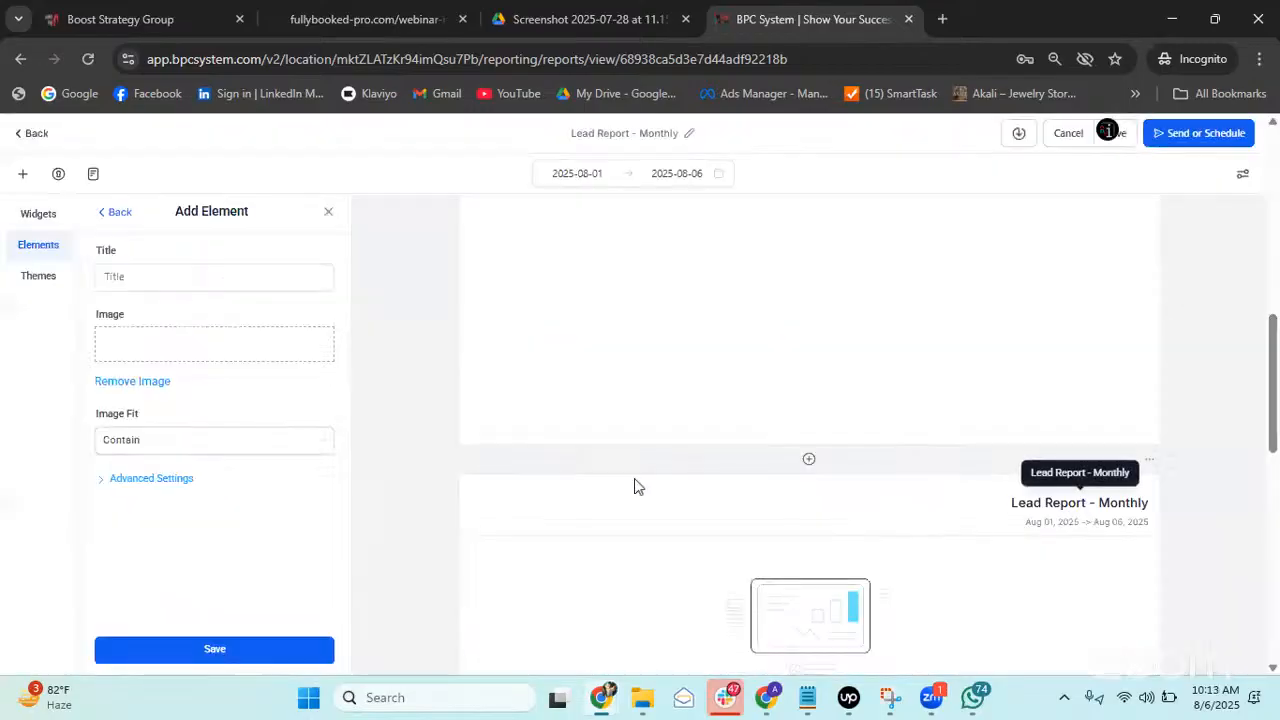
pyautogui.scroll(3, 800, 386)
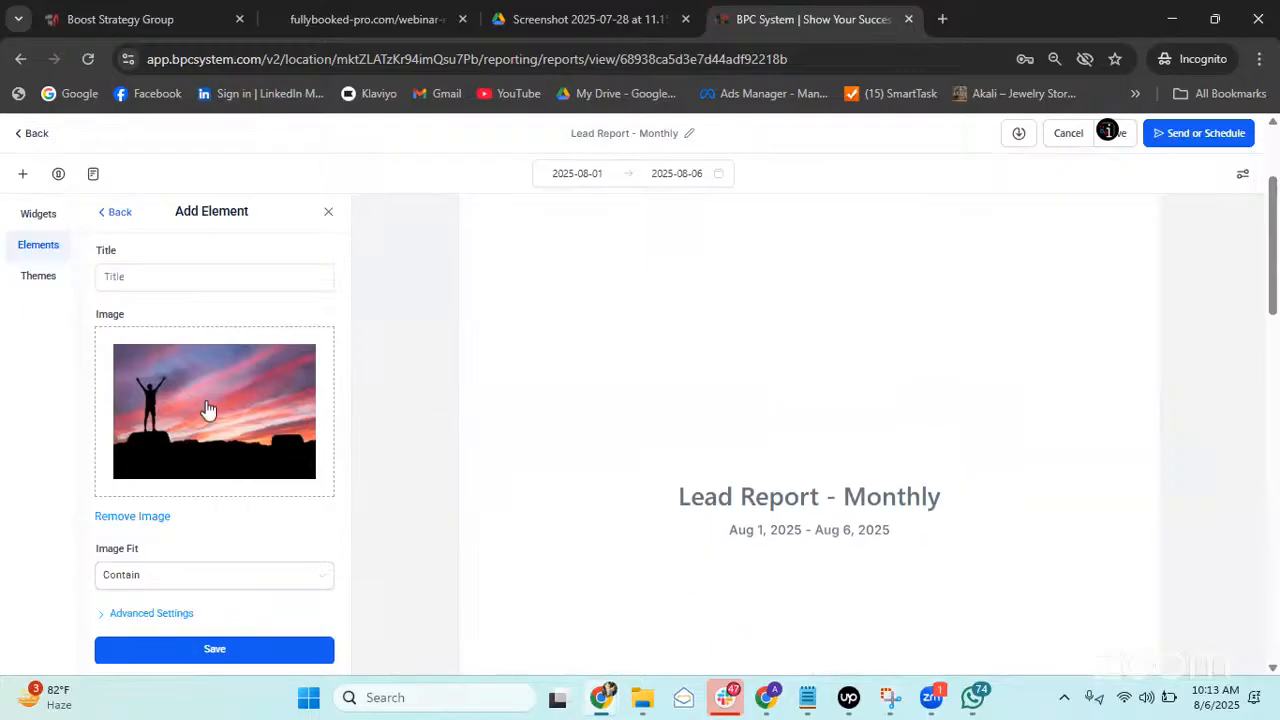
# Title the image element 'Report' and add it to the report.
pyautogui.click(223, 277)
pyautogui.press('Right')
pyautogui.scroll(-1, 232, 400)
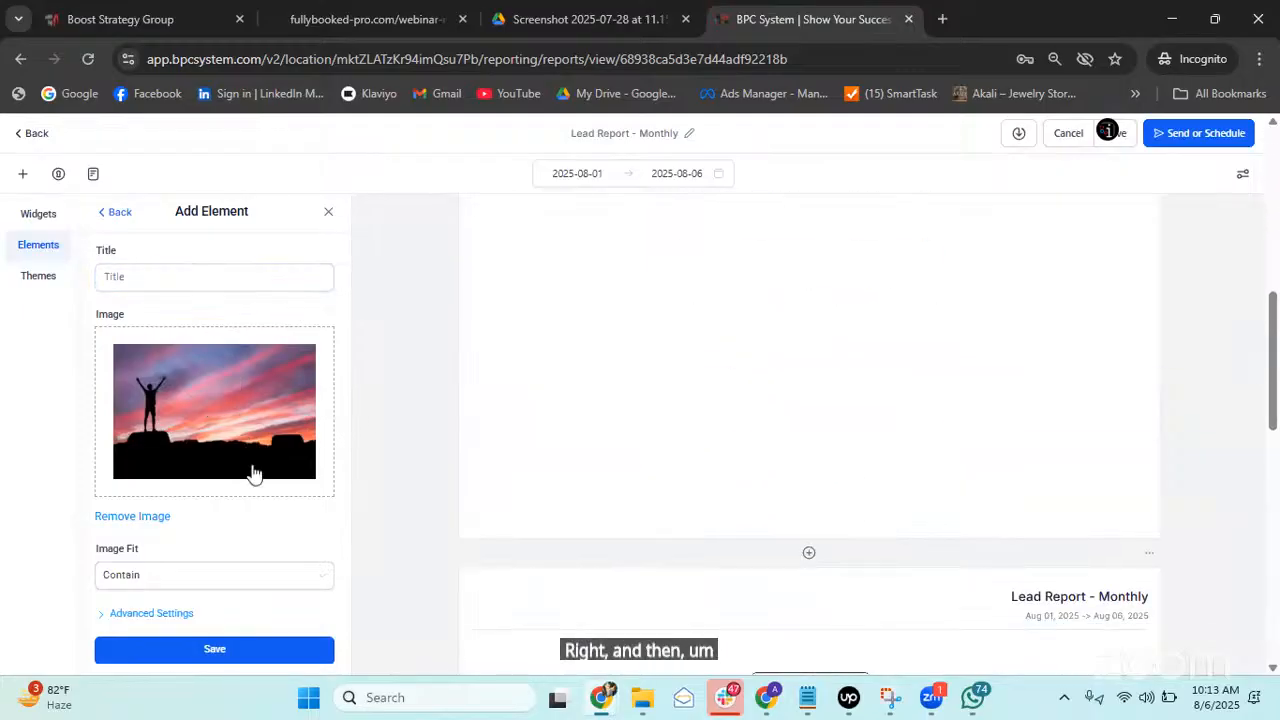
pyautogui.scroll(-1, 938, 452)
pyautogui.scroll(-1, 340, 437)
pyautogui.scroll(4, 314, 434)
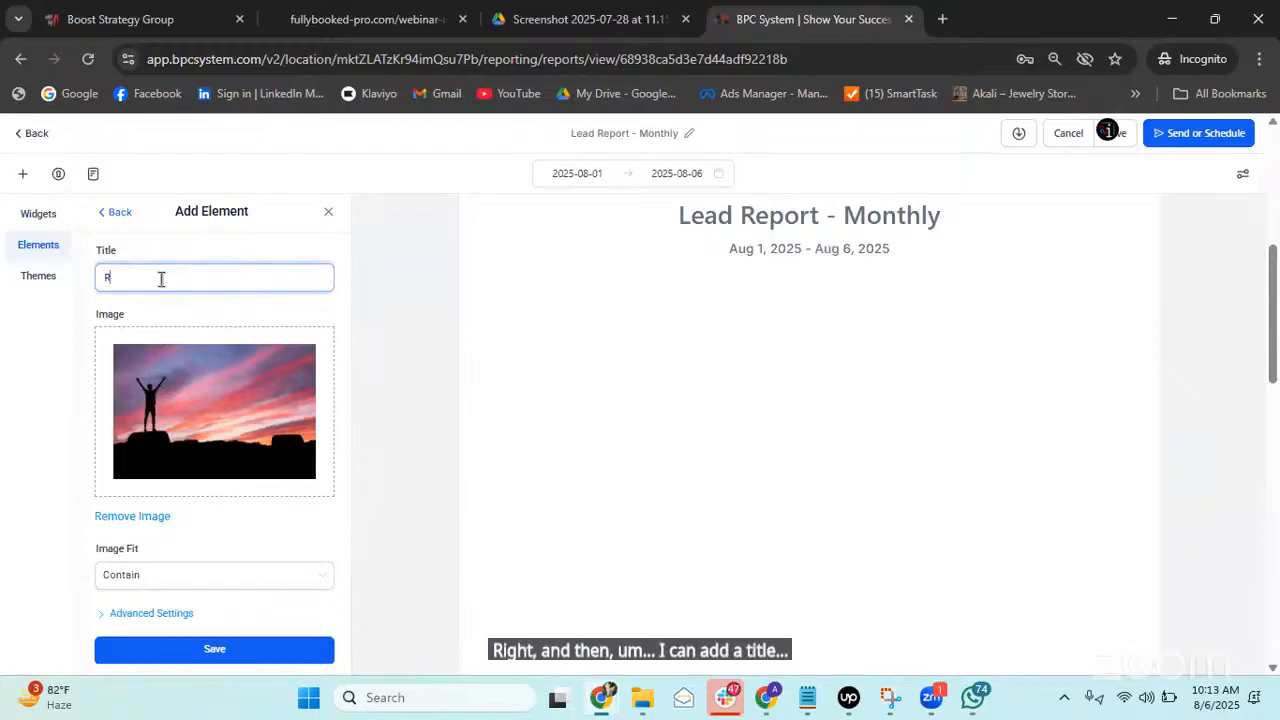
pyautogui.write('eport')
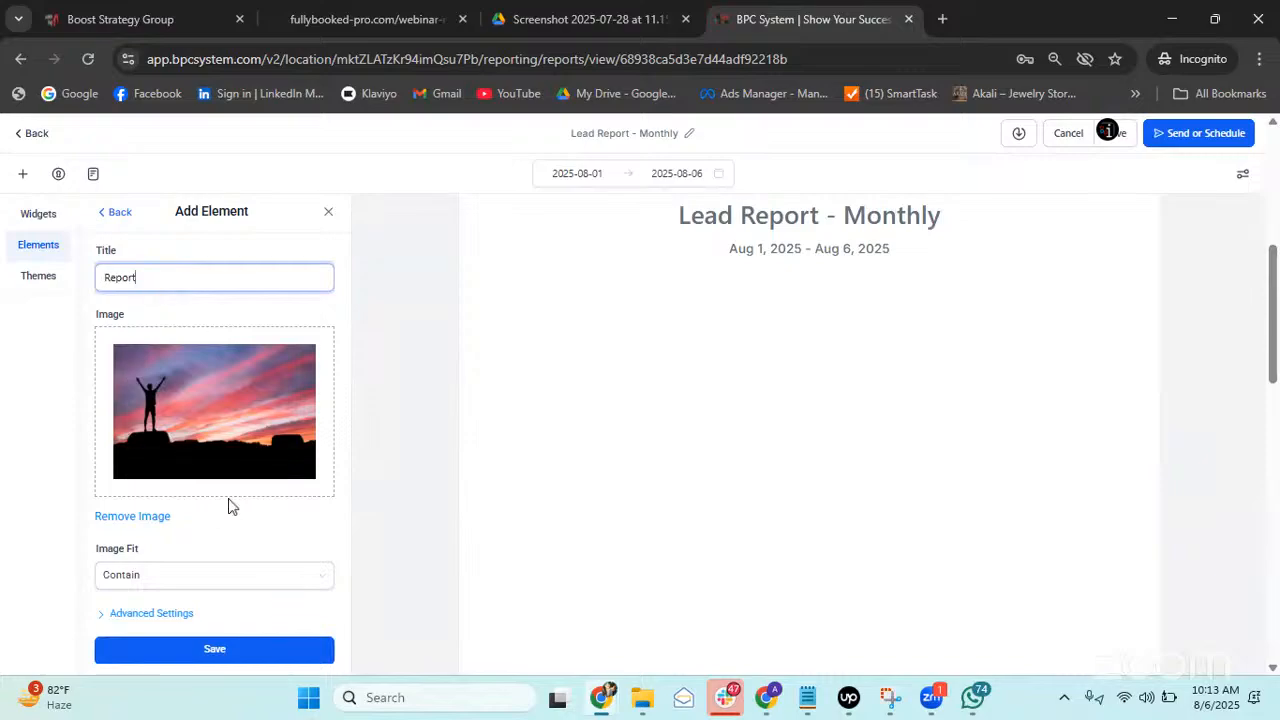
pyautogui.click(268, 648)
# Widen the image element and uncheck Hide Title so 'Report' shows, then save.
pyautogui.scroll(-3, 630, 480)
pyautogui.scroll(-1, 600, 530)
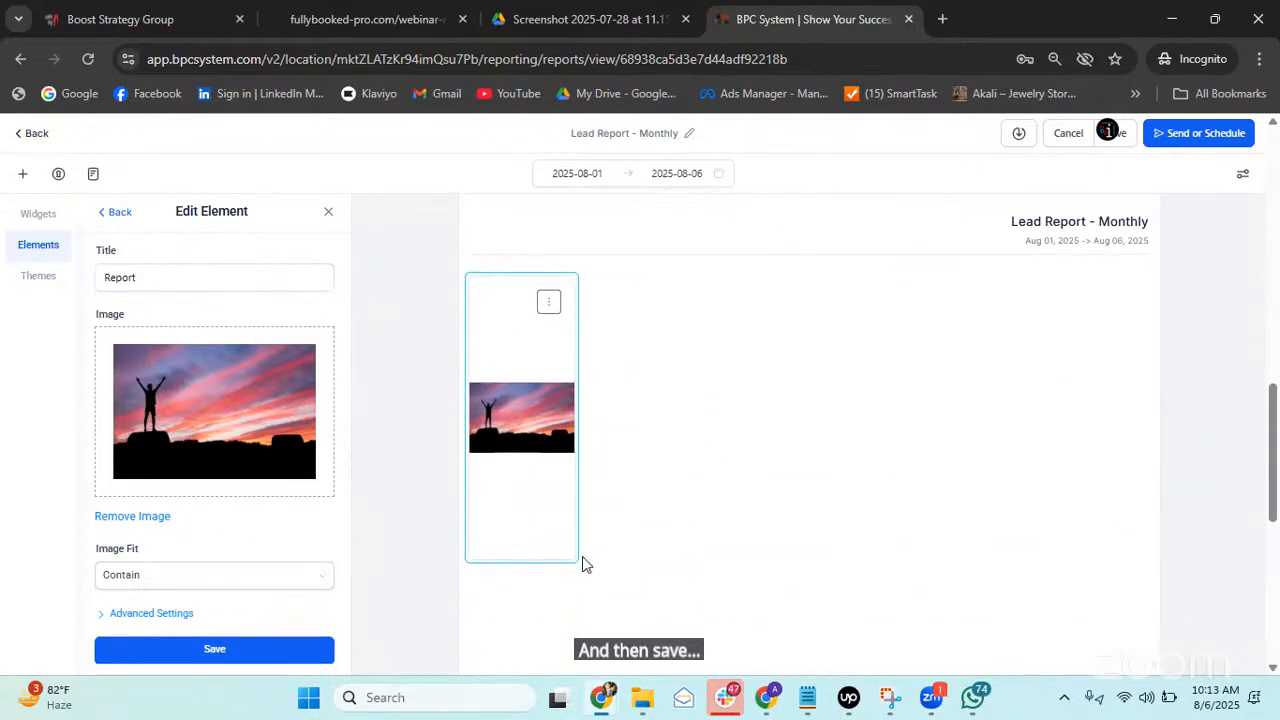
pyautogui.moveTo(573, 556); pyautogui.dragTo(1140, 468)
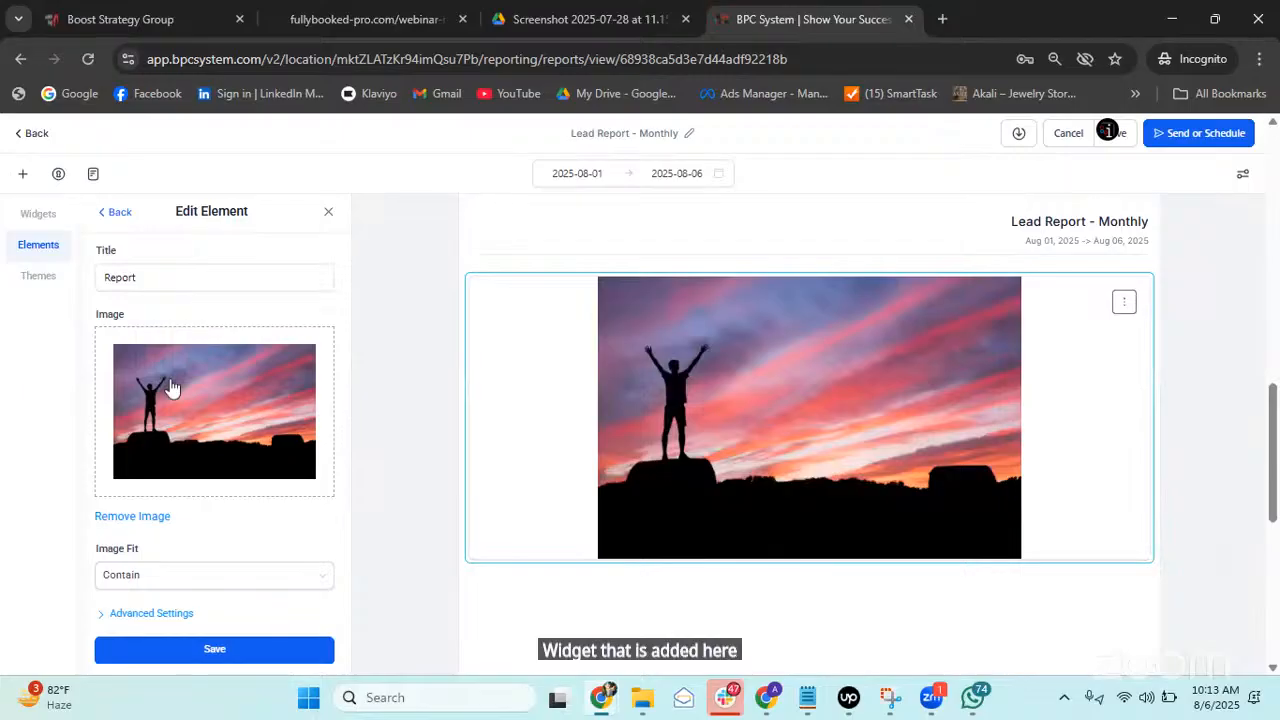
pyautogui.click(152, 614)
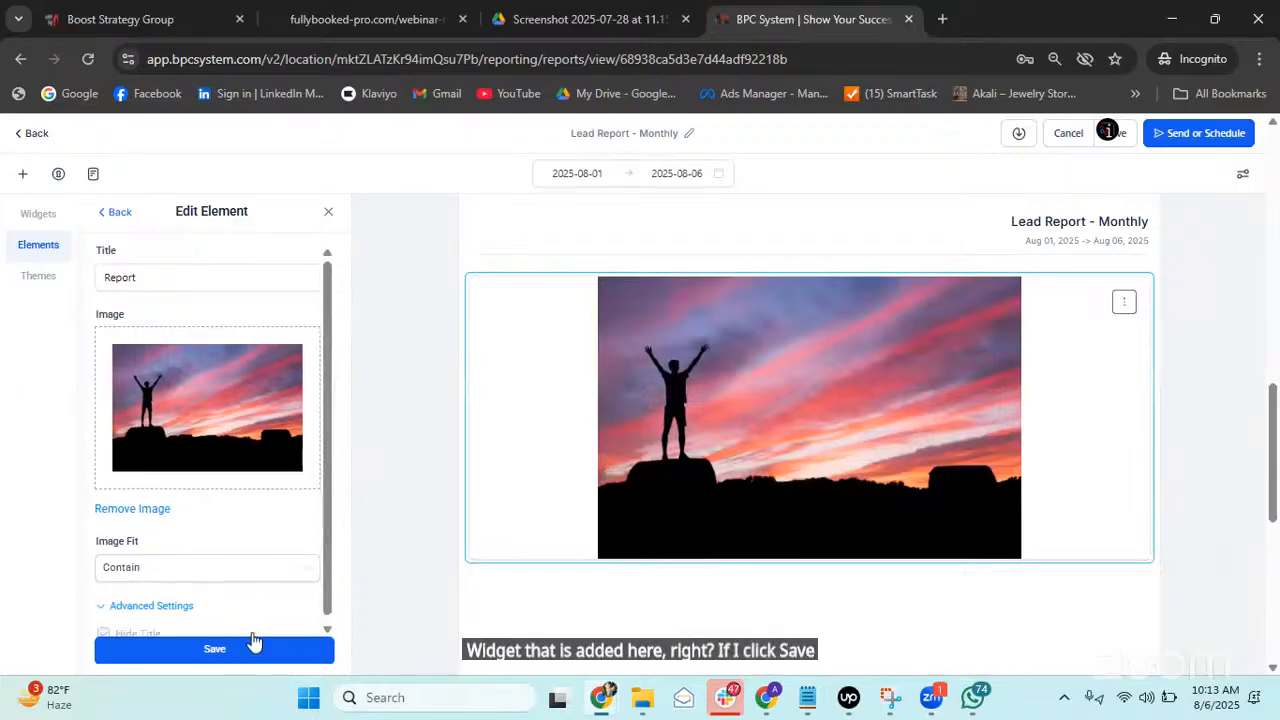
pyautogui.click(104, 627)
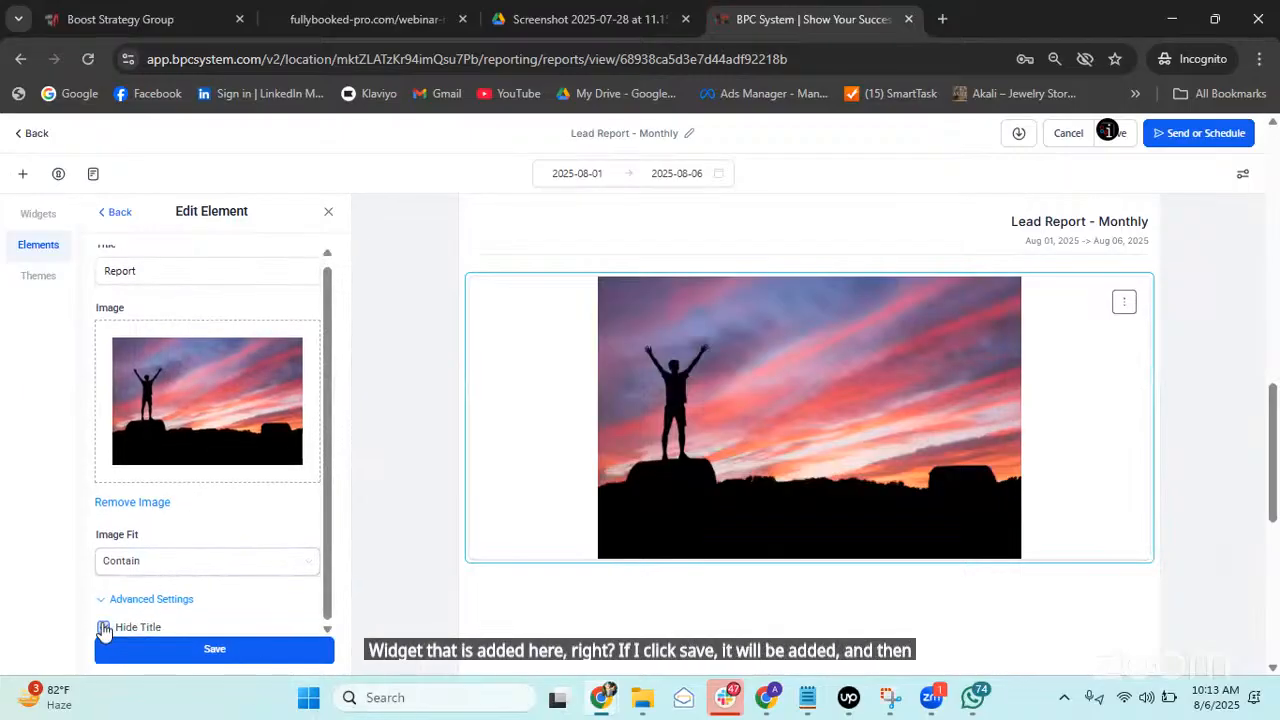
pyautogui.click(183, 650)
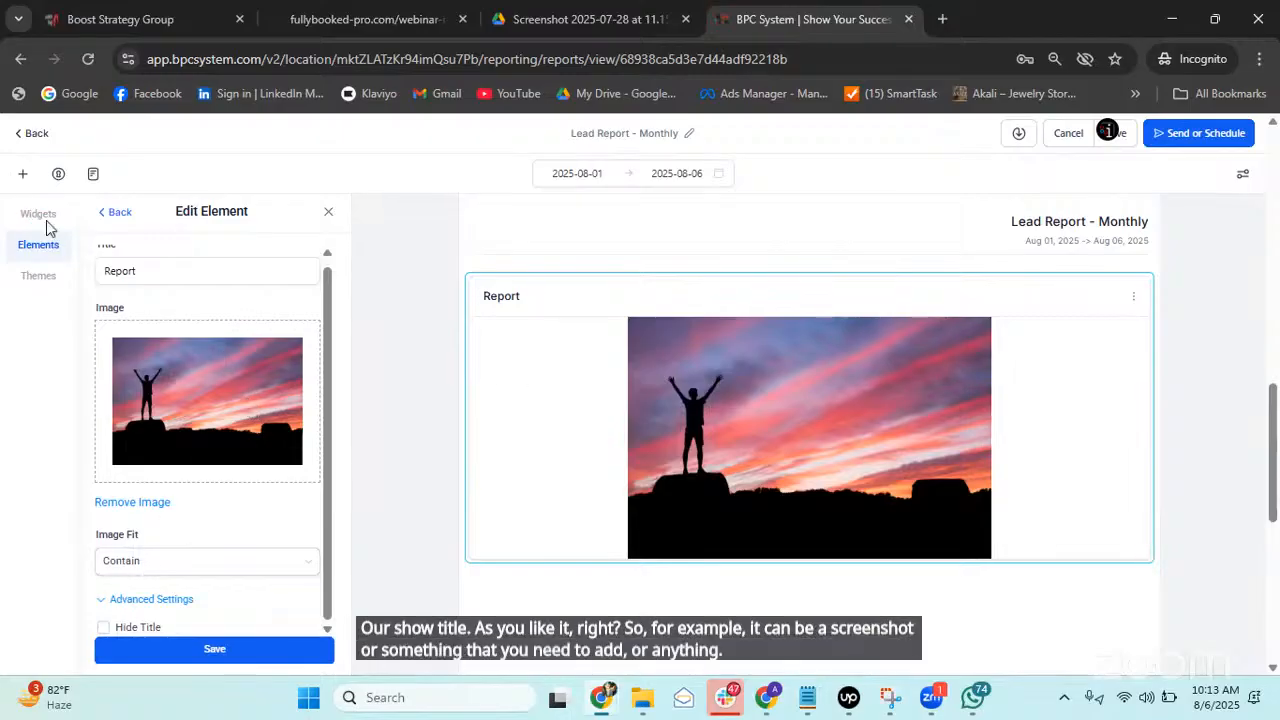
pyautogui.click(114, 212)
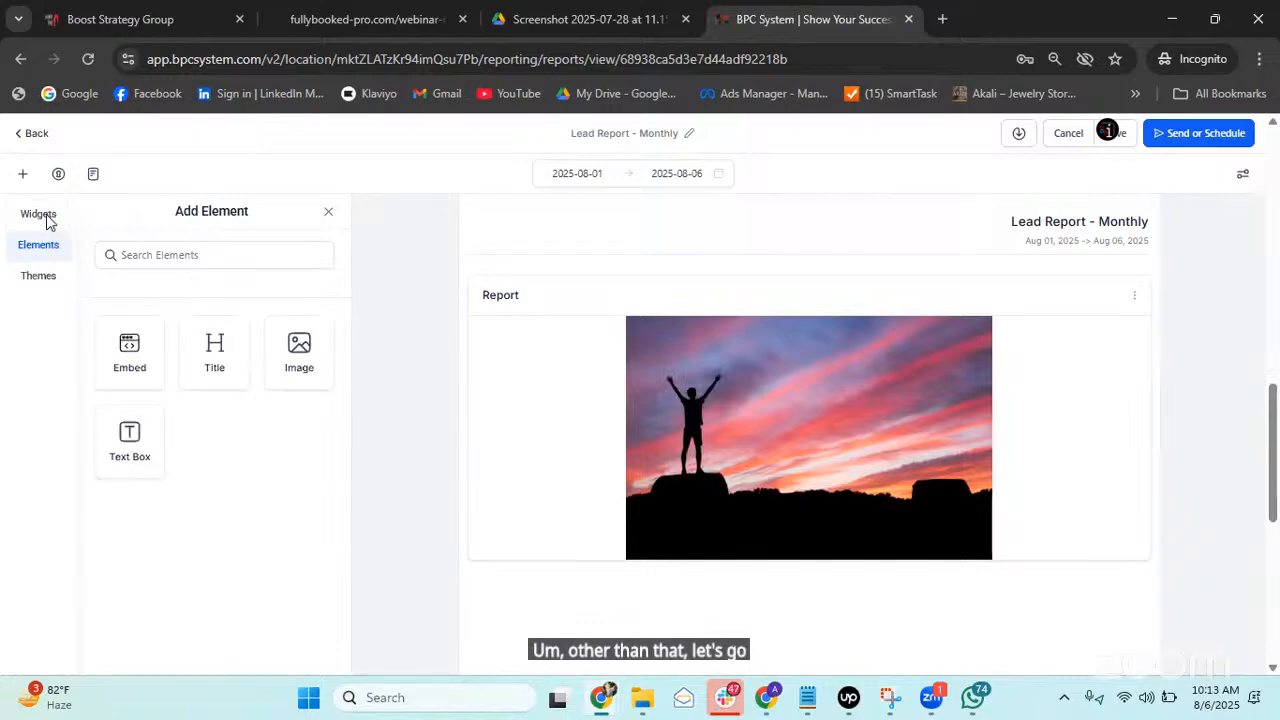
# Expand the Opportunities widget category and start adding the Won Opportunities widget.
pyautogui.click(27, 221)
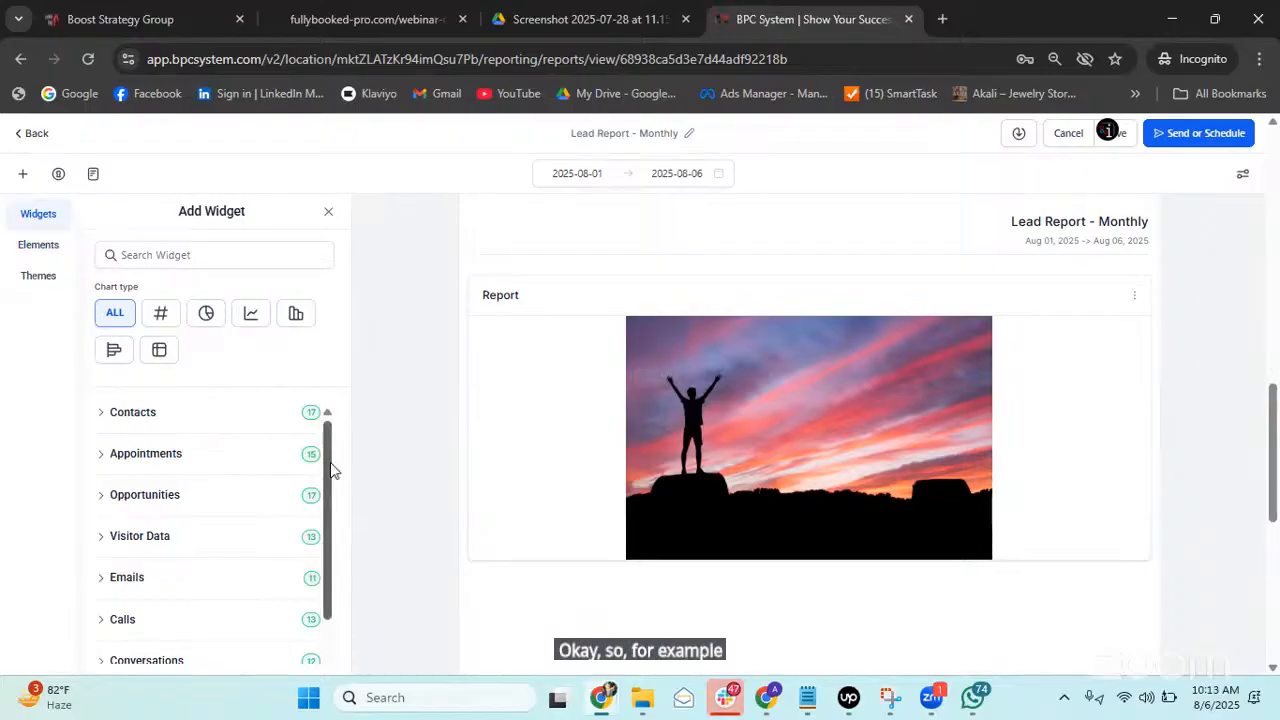
pyautogui.click(100, 500)
pyautogui.scroll(-2, 214, 480)
pyautogui.scroll(-2, 880, 465)
pyautogui.scroll(-3, 854, 464)
pyautogui.scroll(1, 854, 464)
pyautogui.scroll(-1, 854, 464)
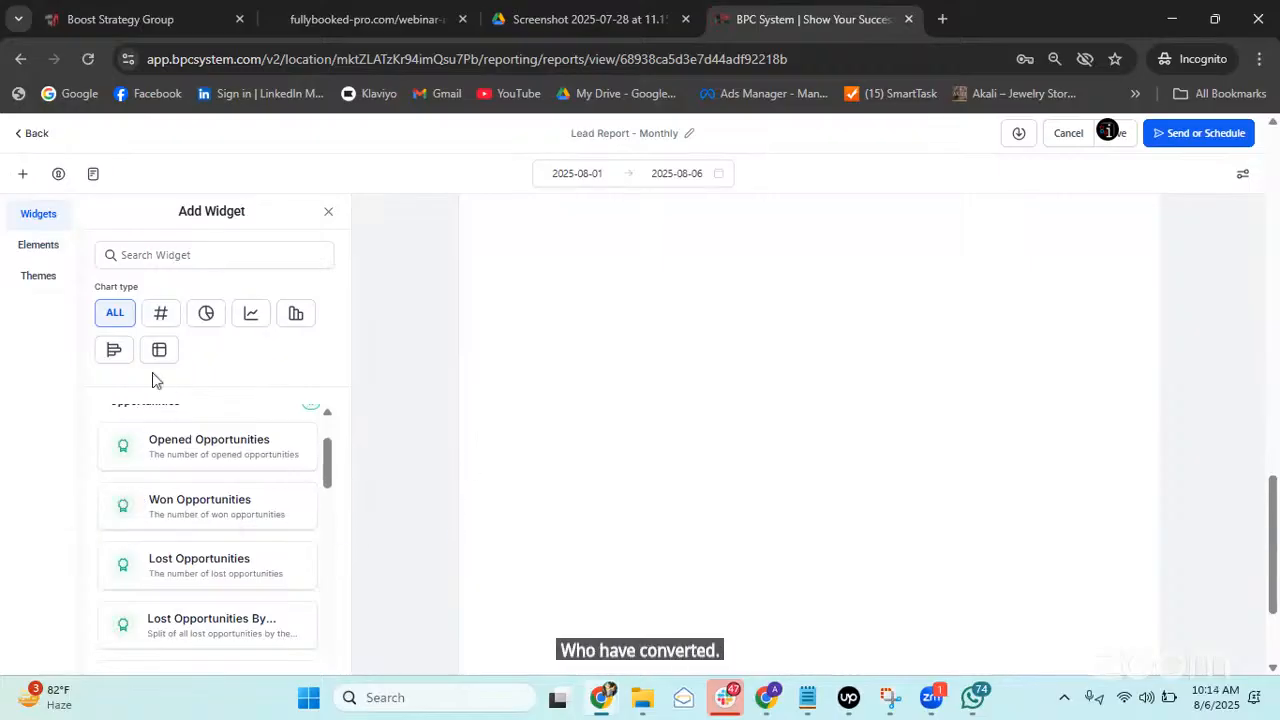
pyautogui.scroll(3, 114, 420)
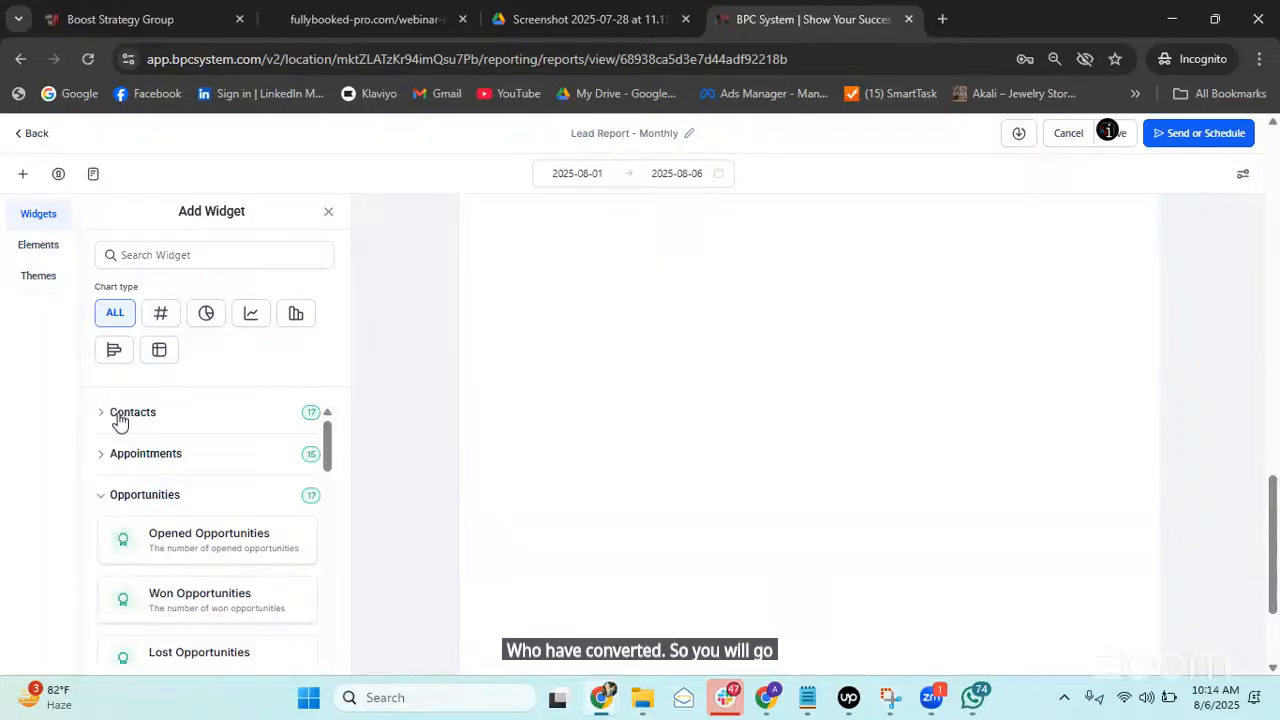
pyautogui.click(105, 494)
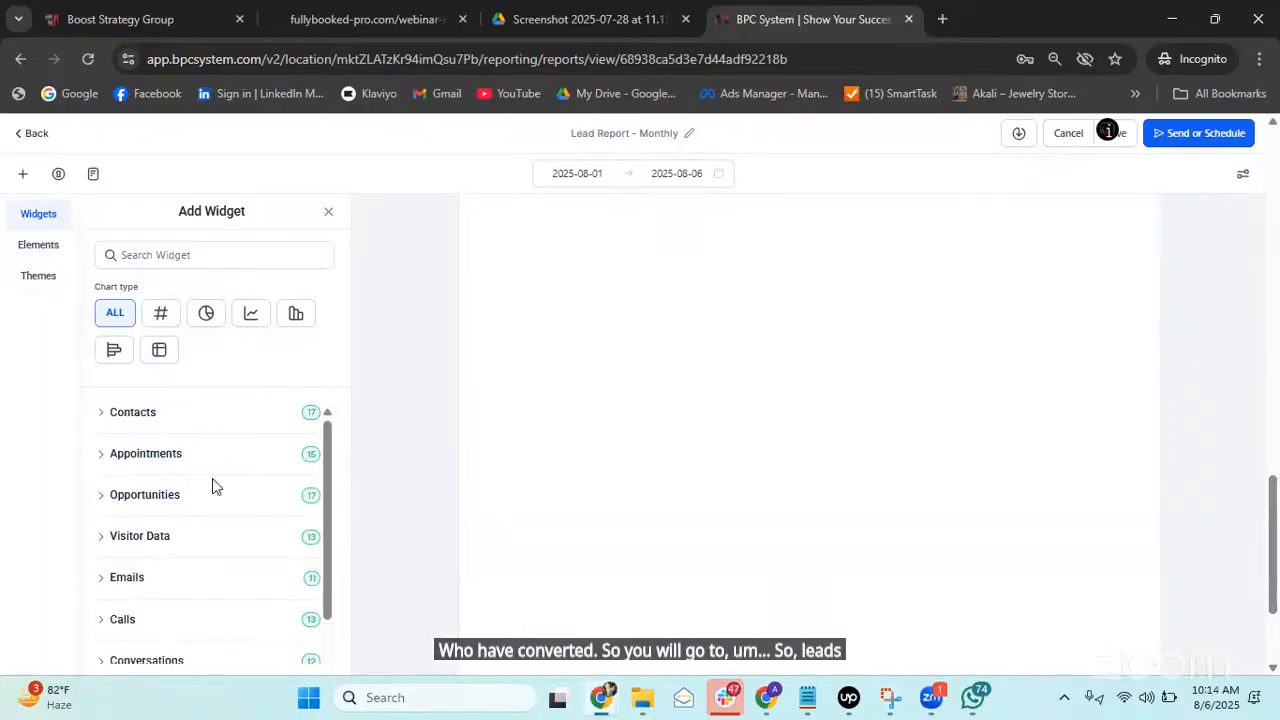
pyautogui.click(104, 498)
pyautogui.scroll(-3, 215, 498)
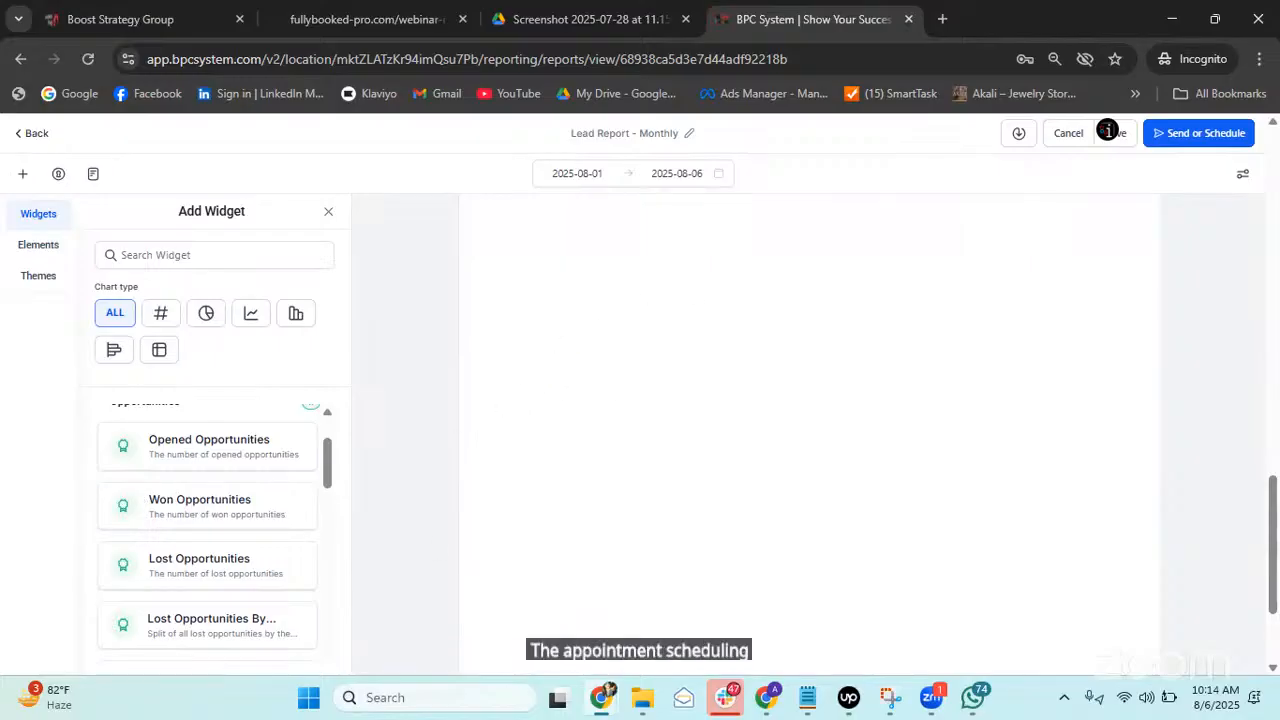
pyautogui.click(175, 512)
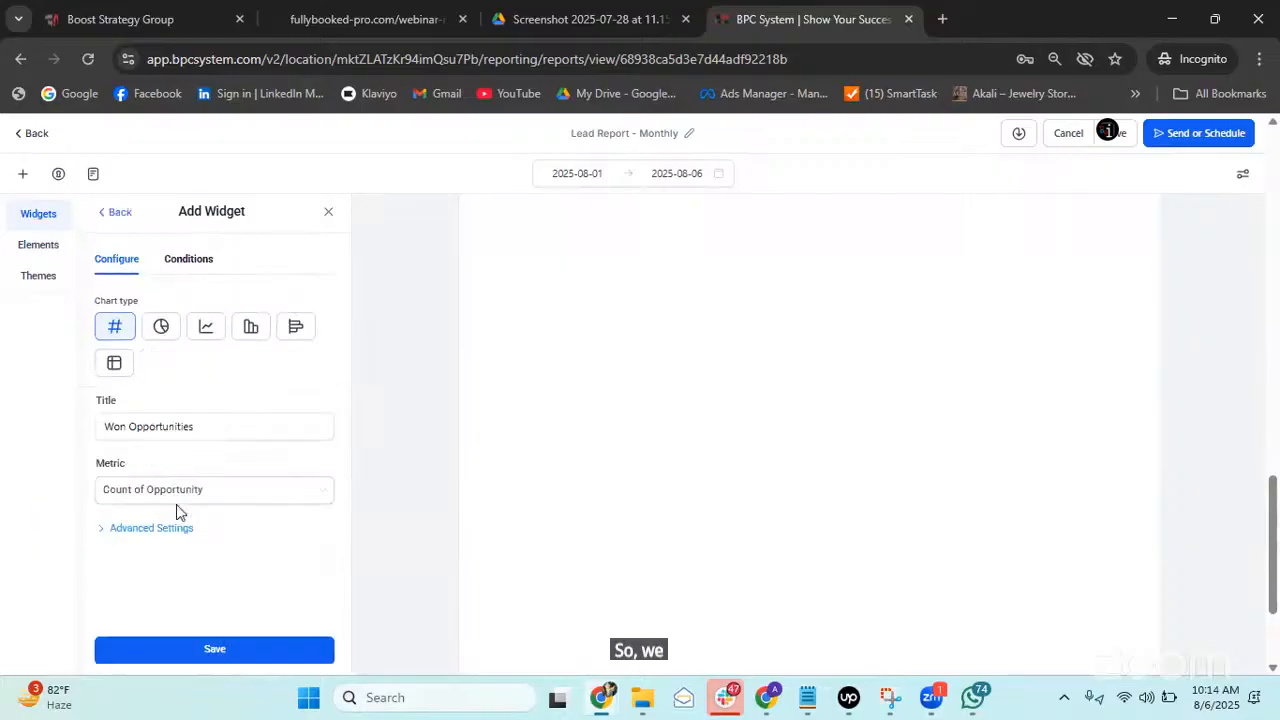
# Retitle the widget 'New Customers', keeping Count of Opportunity as its metric.
pyautogui.tripleClick(223, 423)
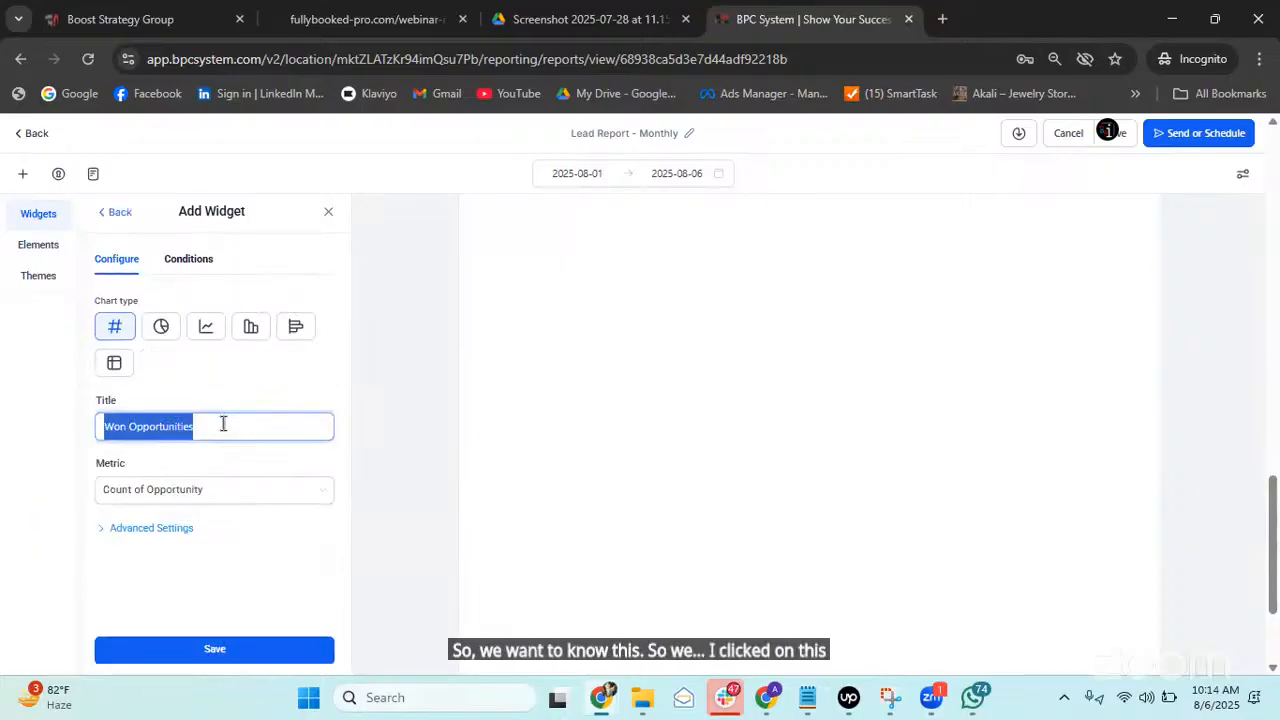
pyautogui.press('BackSpace')
pyautogui.write('Customer')
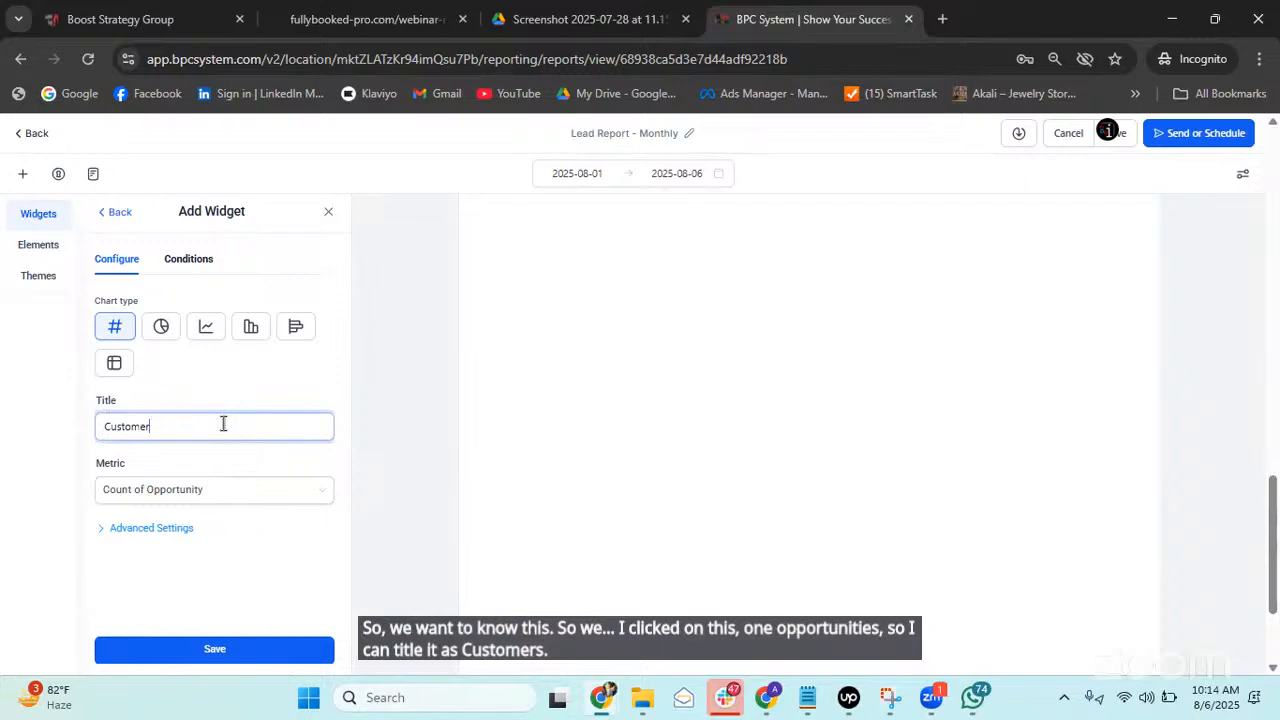
pyautogui.press('BackSpace')
pyautogui.press('BackSpace')
pyautogui.press('BackSpace')
pyautogui.press('BackSpace')
pyautogui.press('BackSpace')
pyautogui.press('BackSpace')
pyautogui.press('BackSpace')
pyautogui.press('BackSpace')
pyautogui.write('New C')
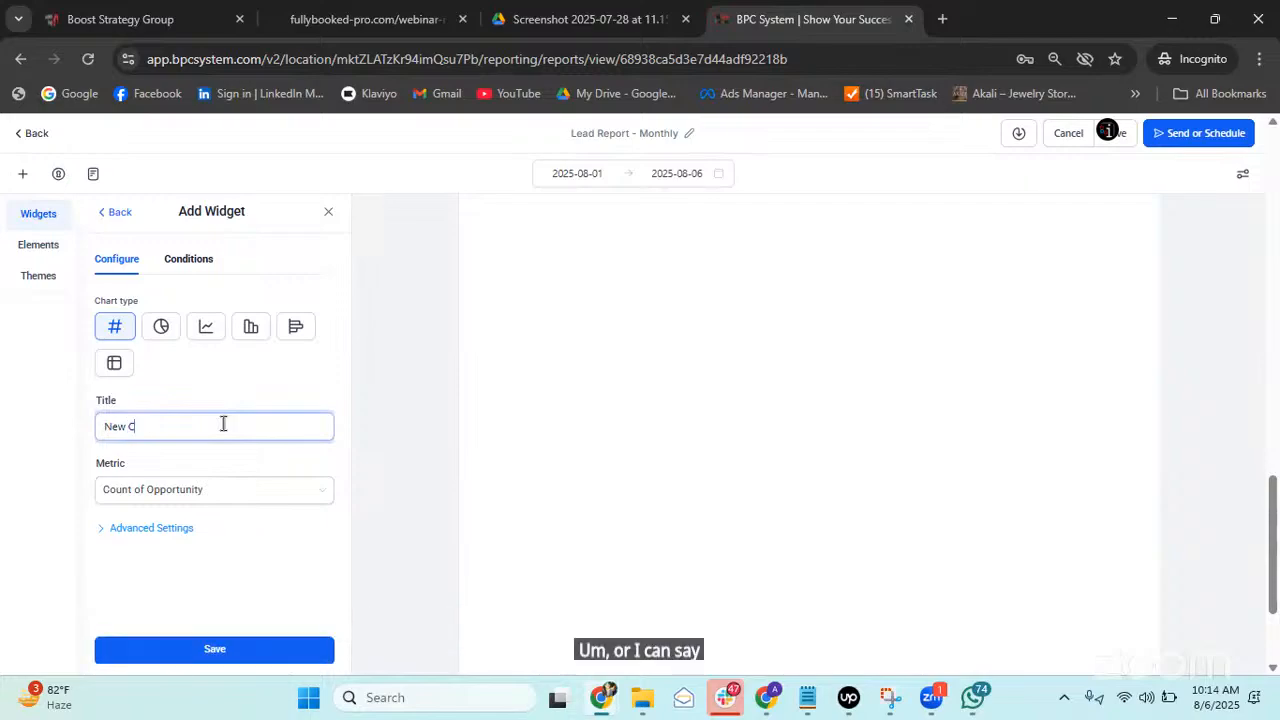
pyautogui.write('ustomers')
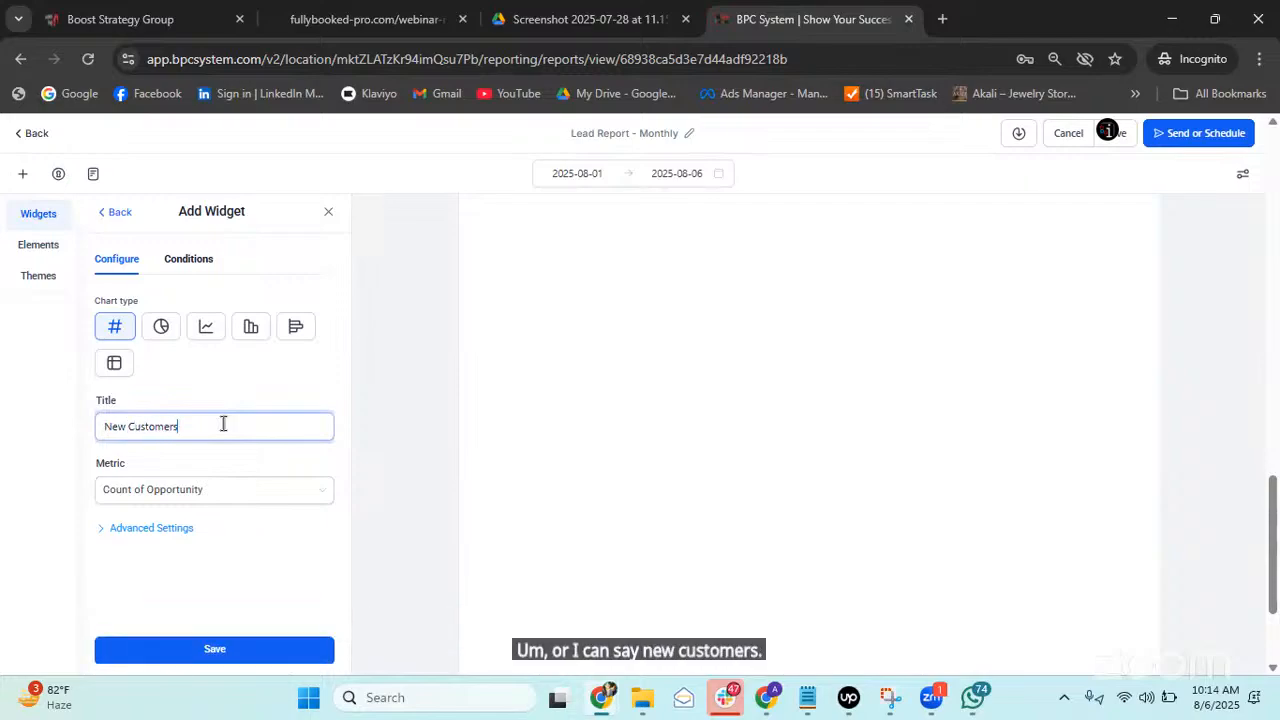
pyautogui.click(240, 492)
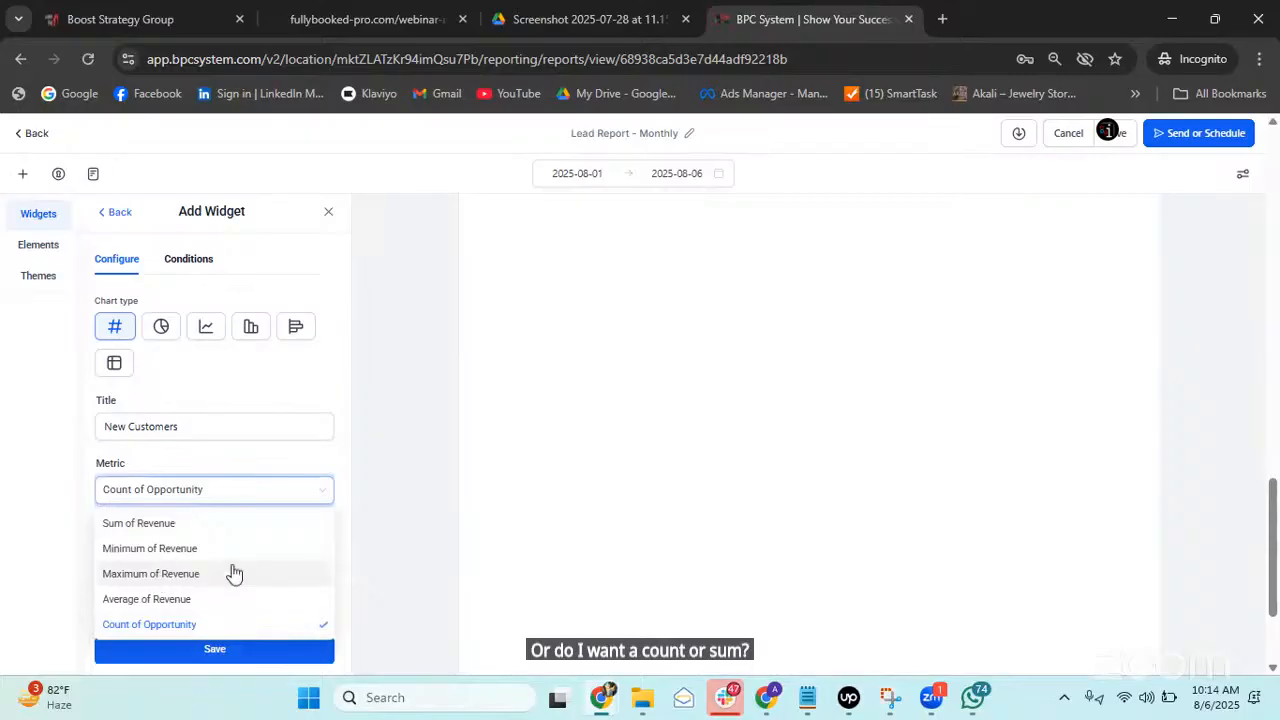
pyautogui.click(344, 487)
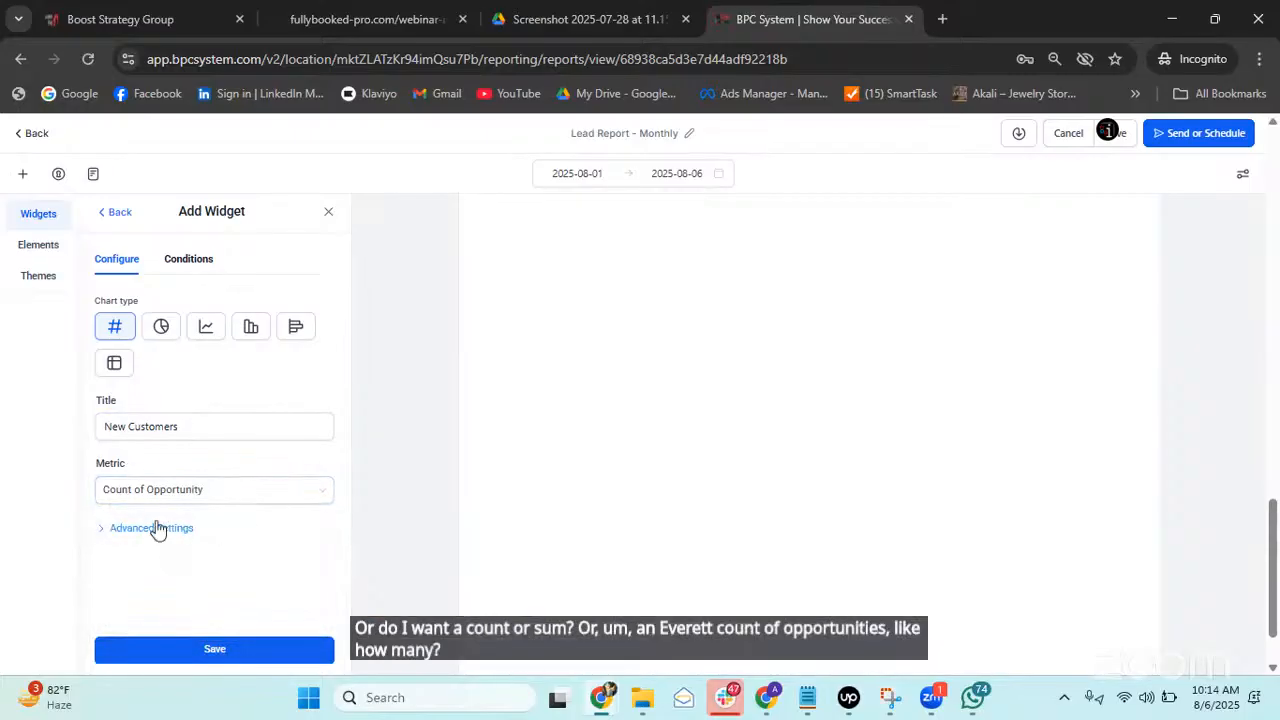
# Make the widget a bar chart with a Weekly breakdown, viewed by Created On.
pyautogui.click(248, 330)
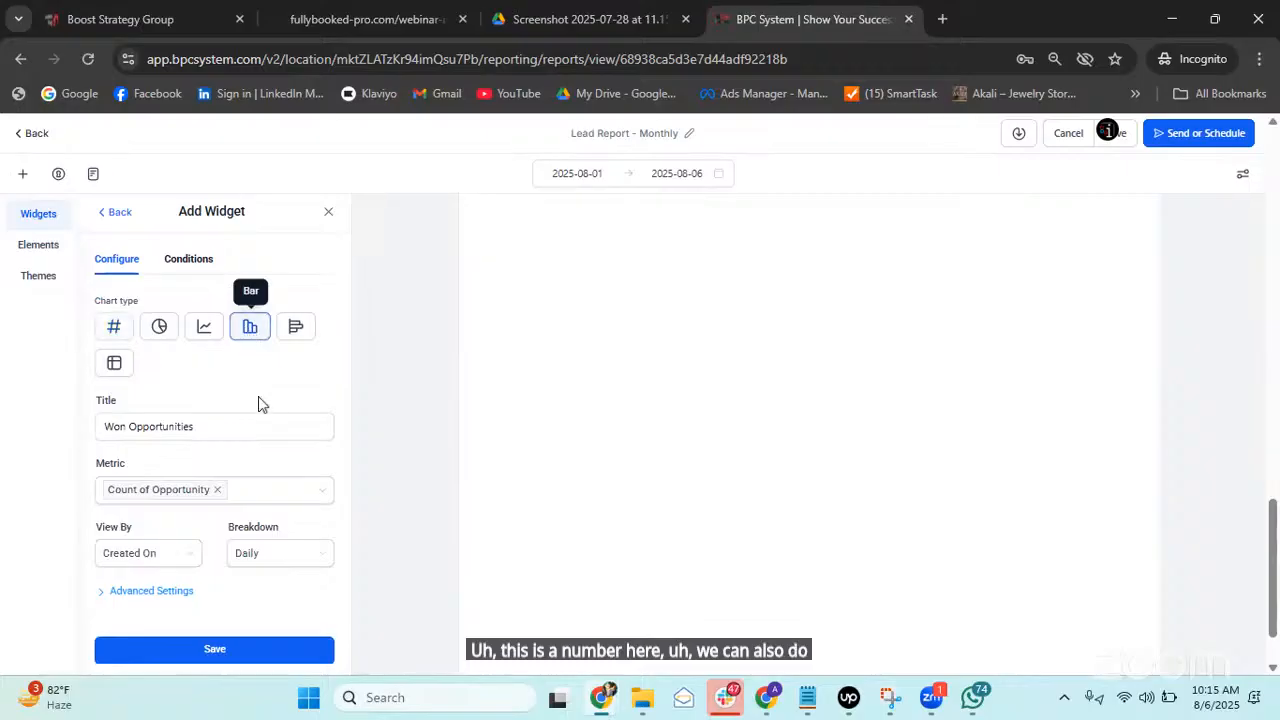
pyautogui.click(177, 555)
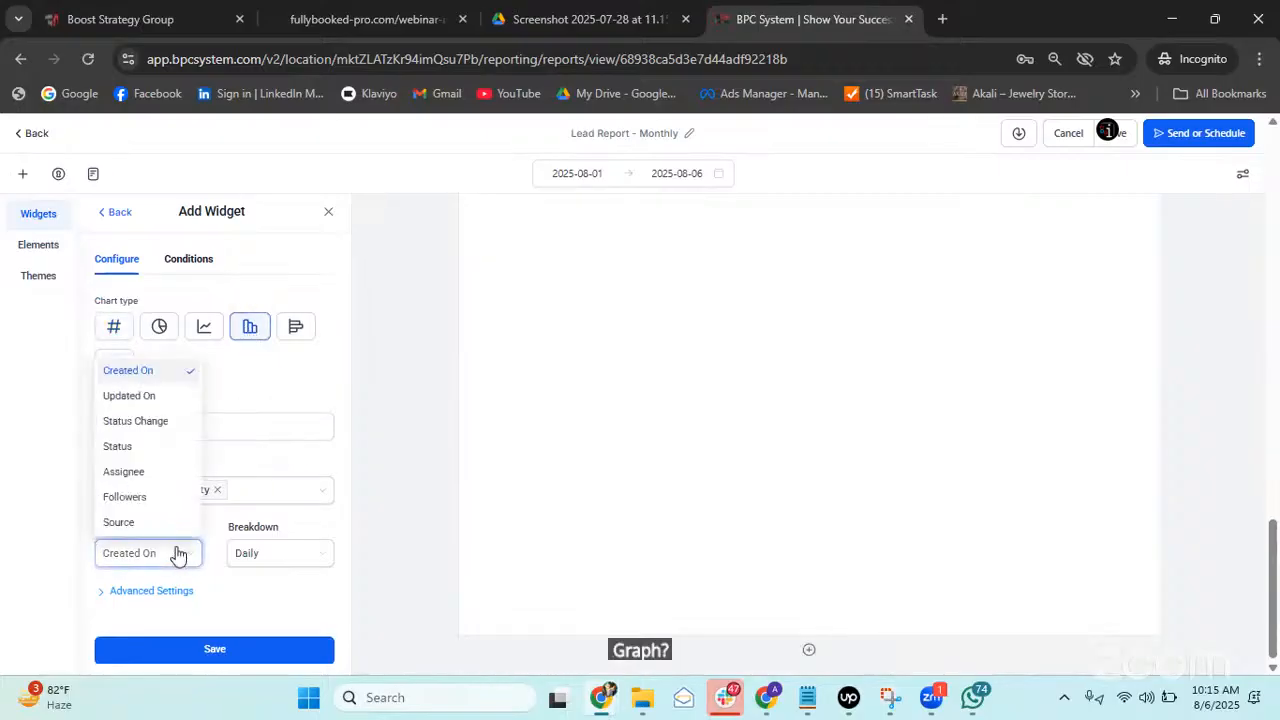
pyautogui.click(250, 550)
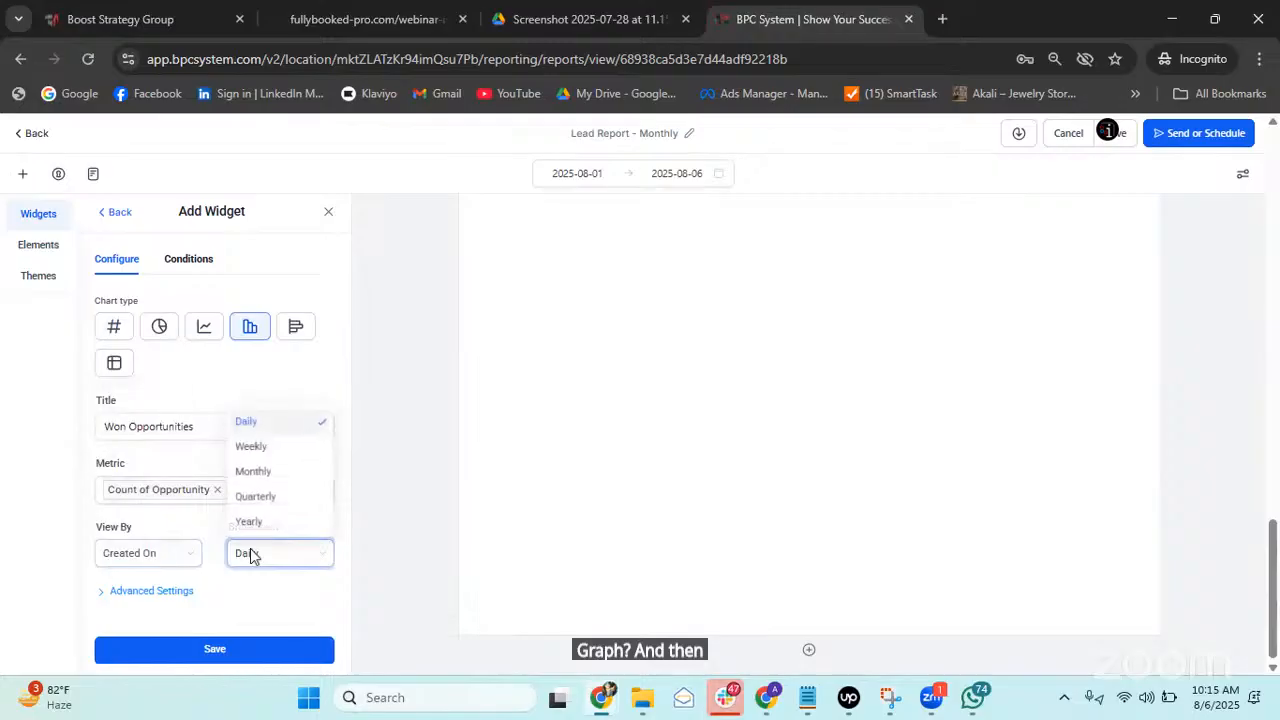
pyautogui.click(274, 448)
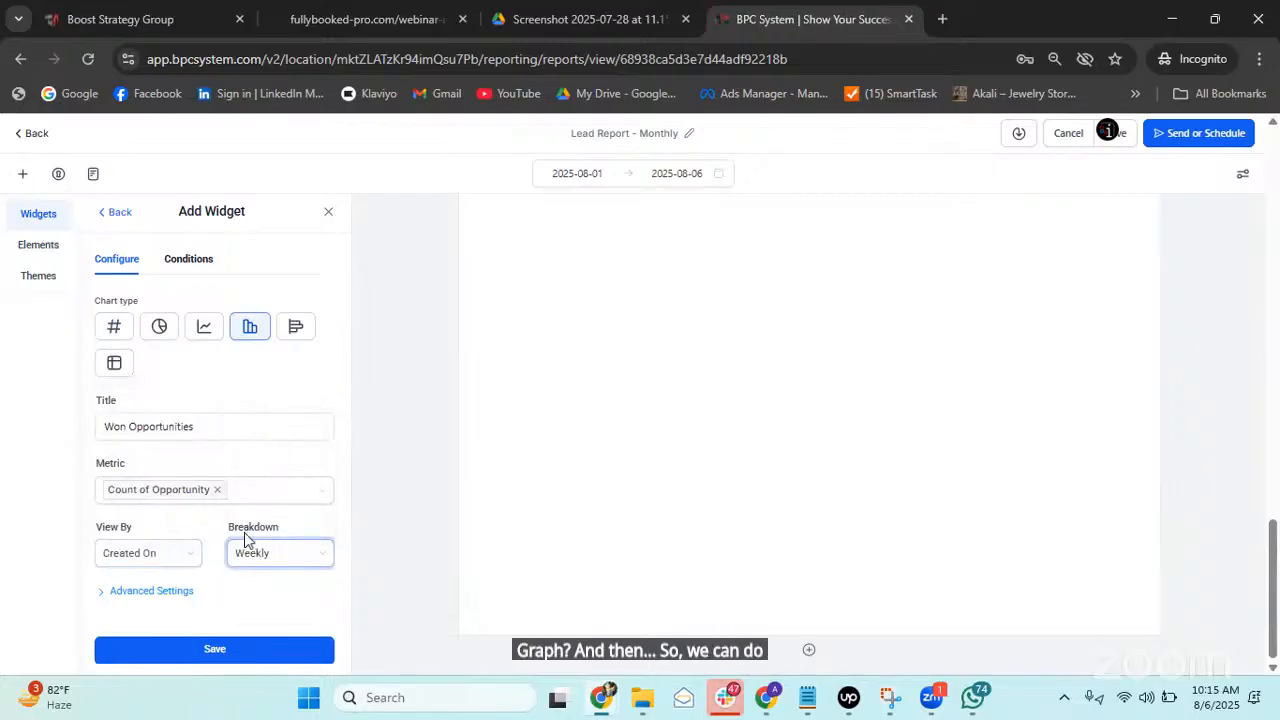
pyautogui.click(163, 552)
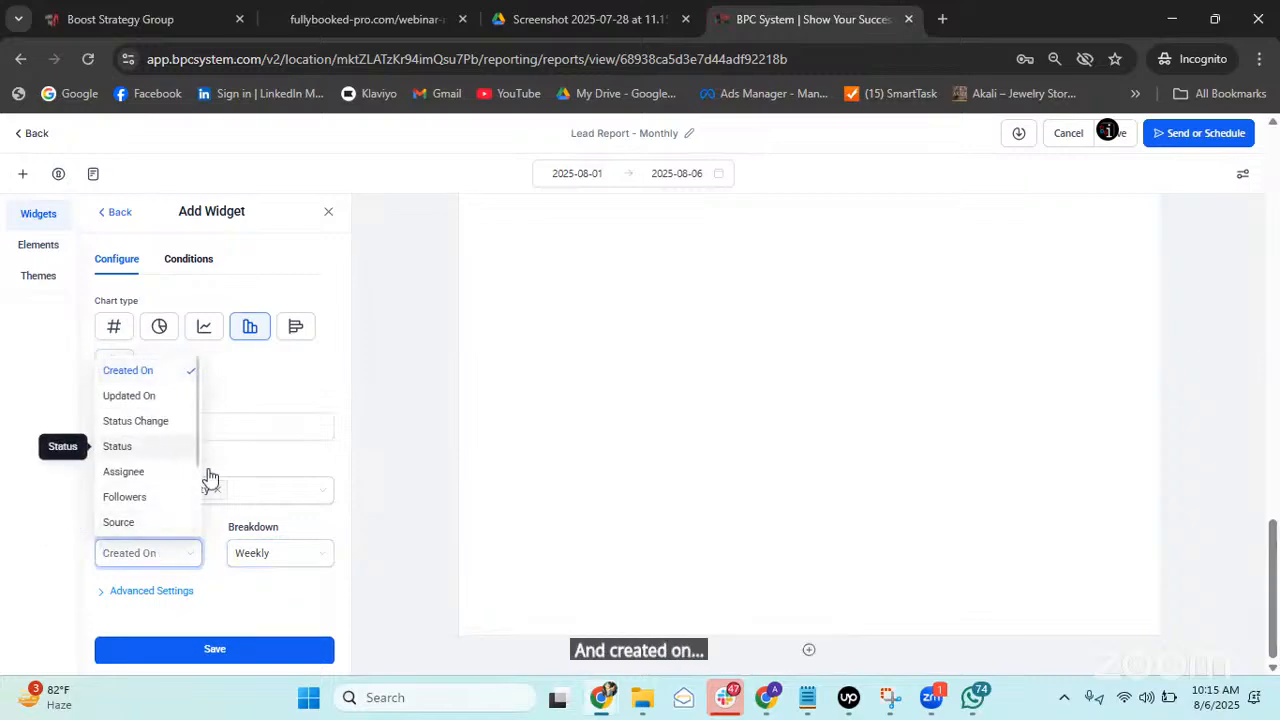
pyautogui.click(327, 531)
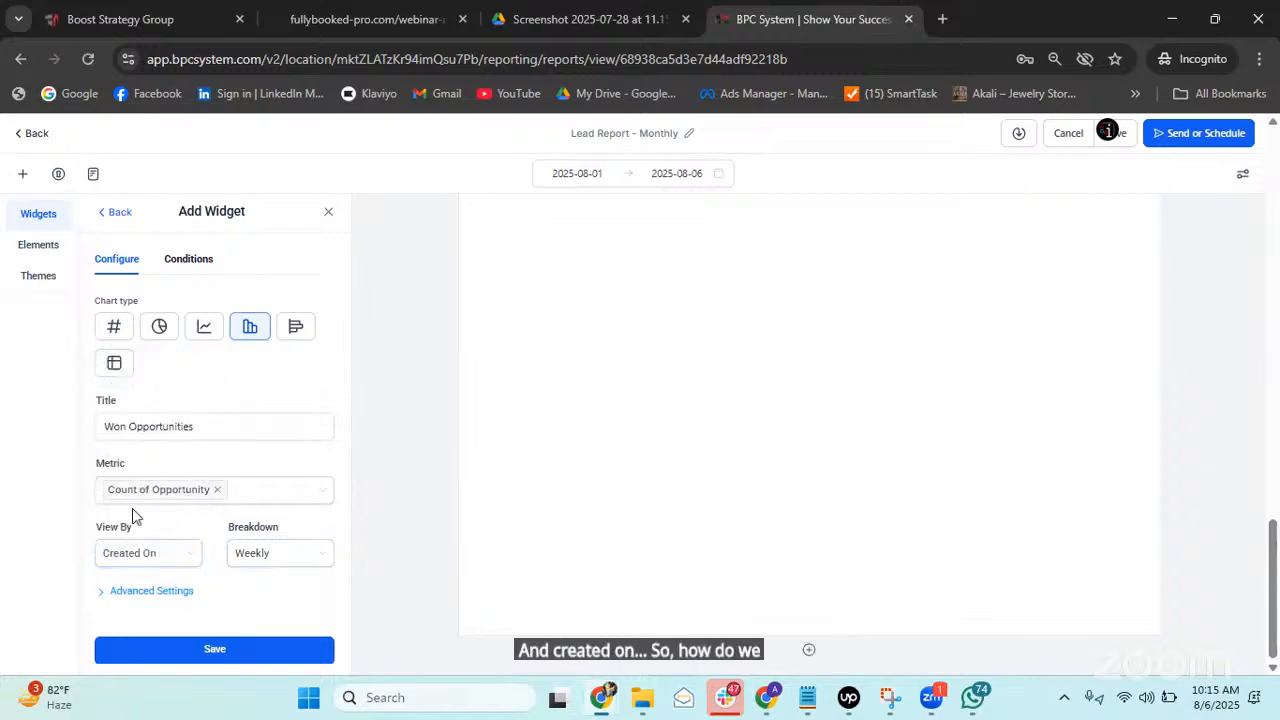
# Review the View By options, leaving Created On selected.
pyautogui.click(152, 560)
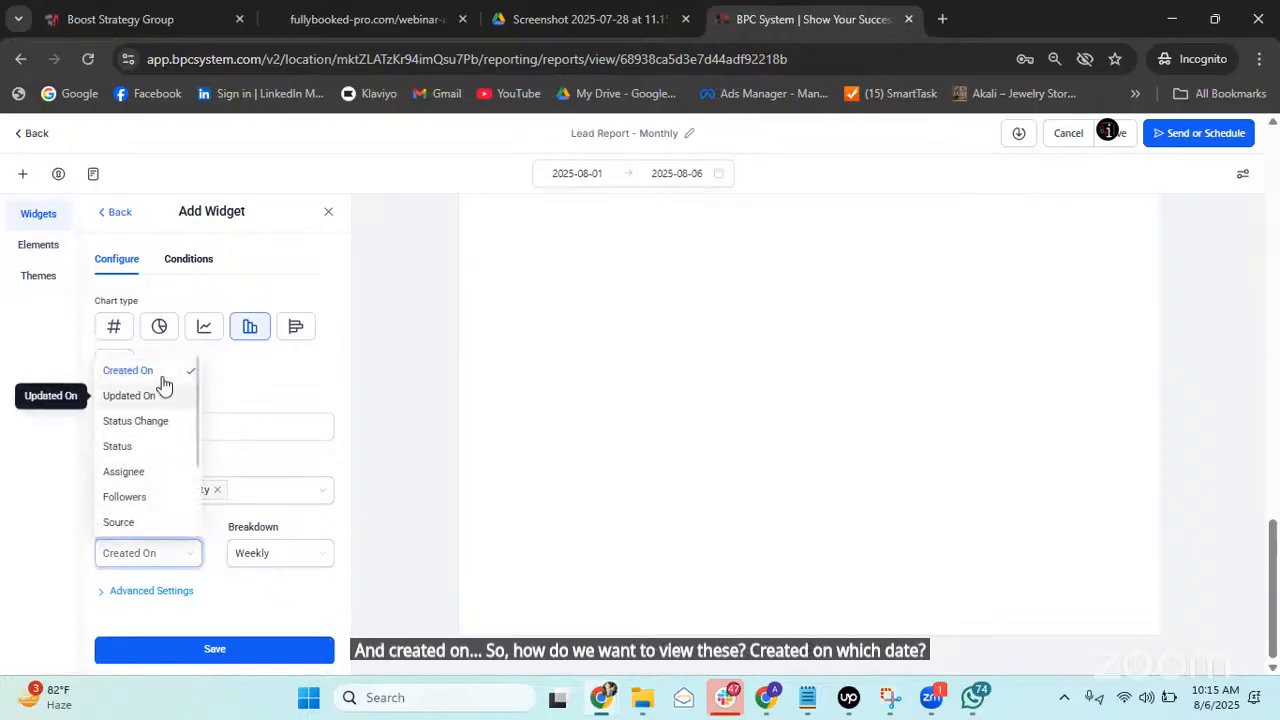
pyautogui.scroll(-2, 150, 437)
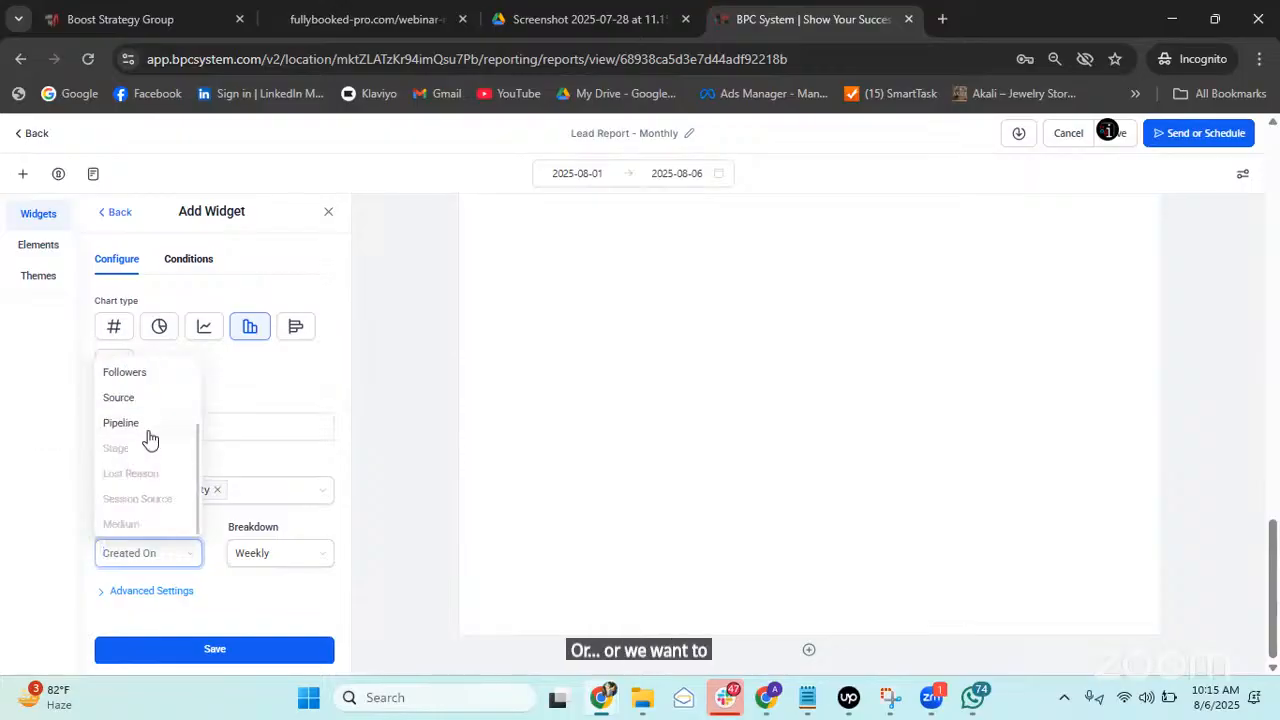
pyautogui.scroll(2, 147, 440)
pyautogui.scroll(-2, 155, 500)
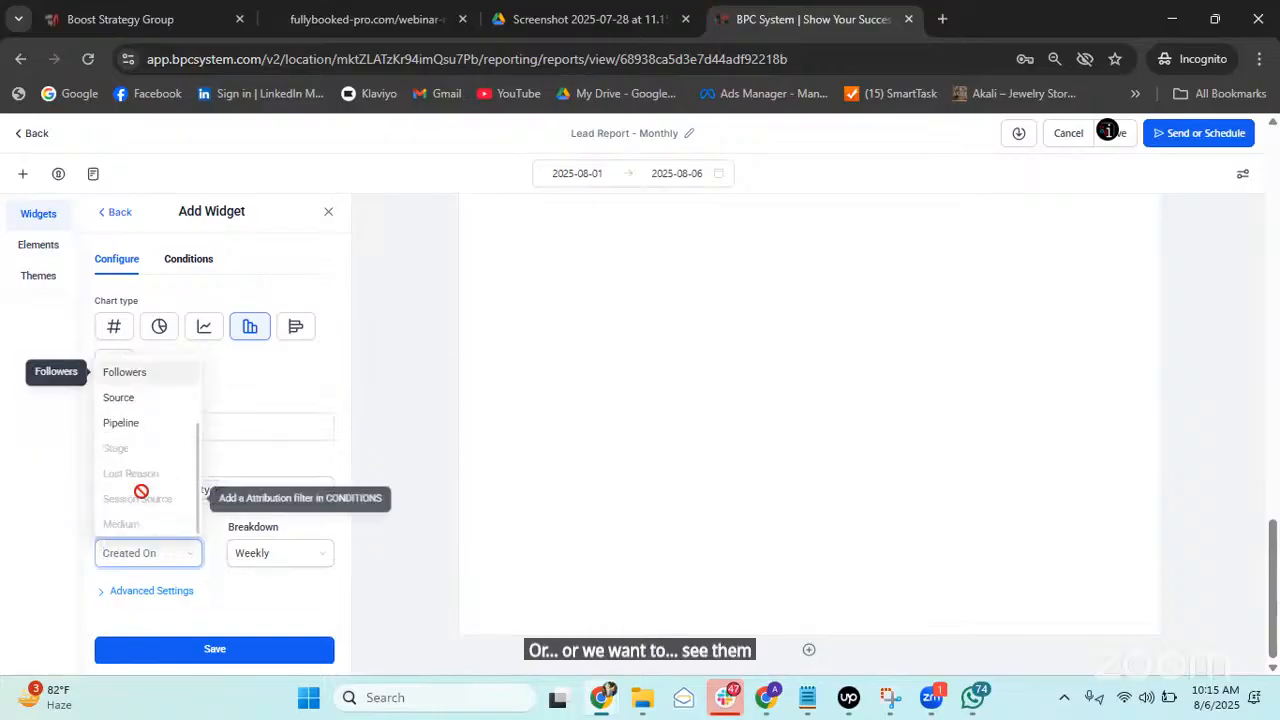
pyautogui.scroll(2, 140, 430)
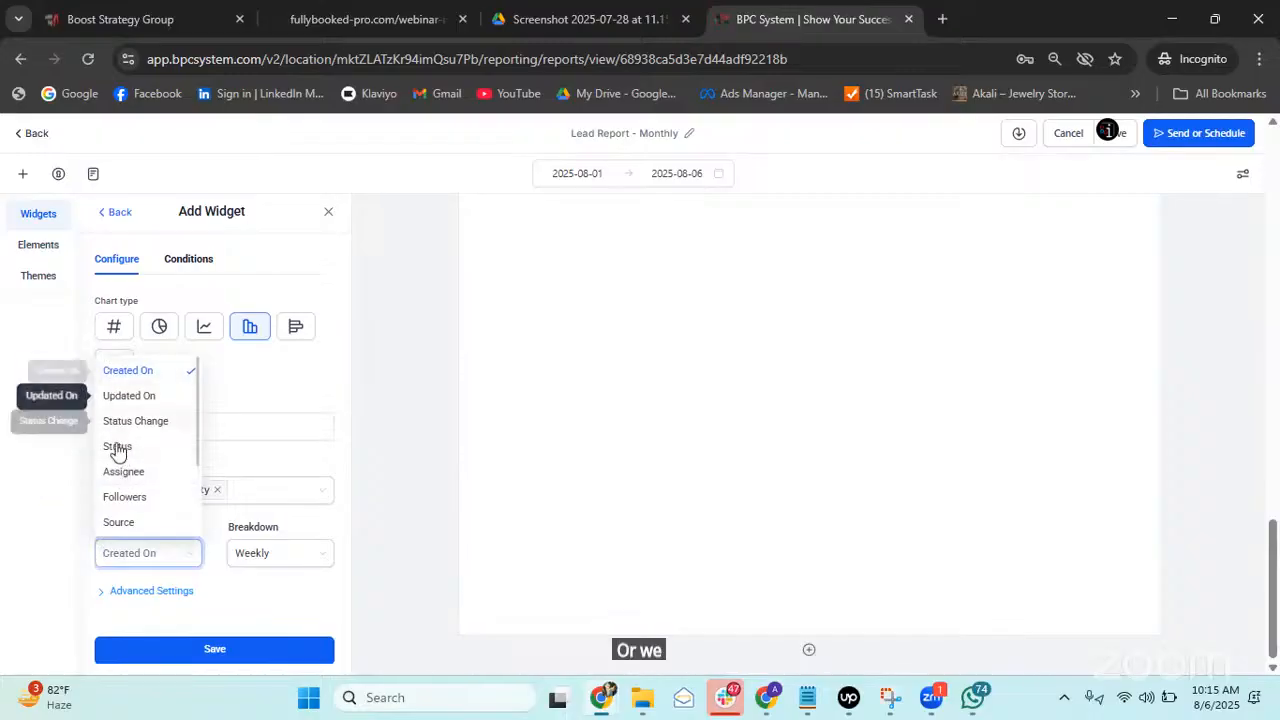
pyautogui.scroll(-2, 126, 466)
pyautogui.scroll(2, 126, 466)
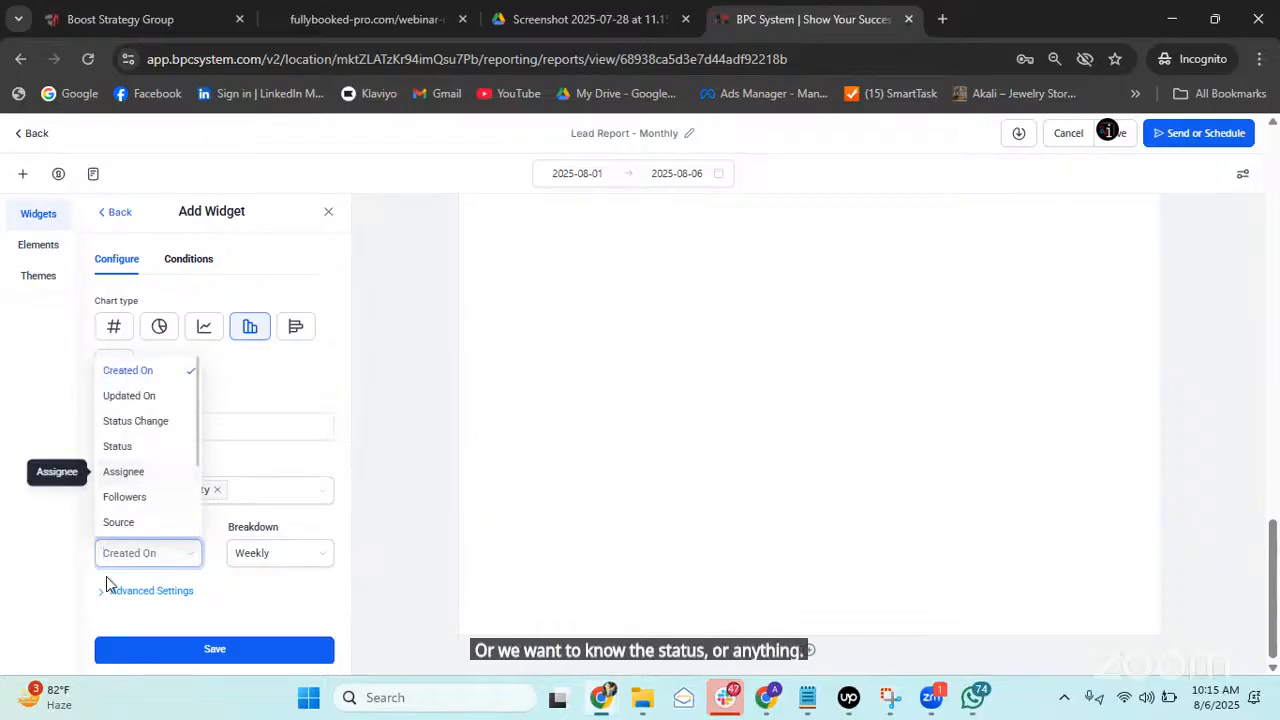
pyautogui.click(58, 570)
# Expand Advanced Settings, keeping Report date range as the date range override.
pyautogui.click(186, 590)
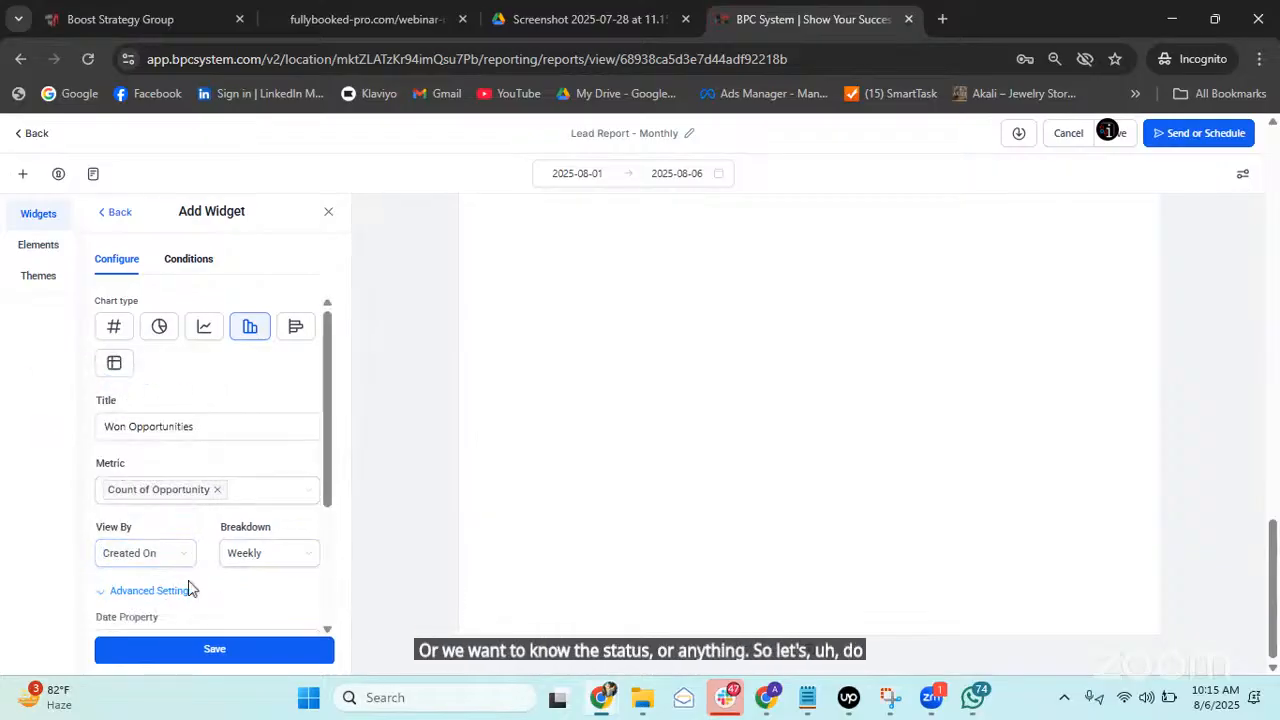
pyautogui.scroll(-2, 200, 502)
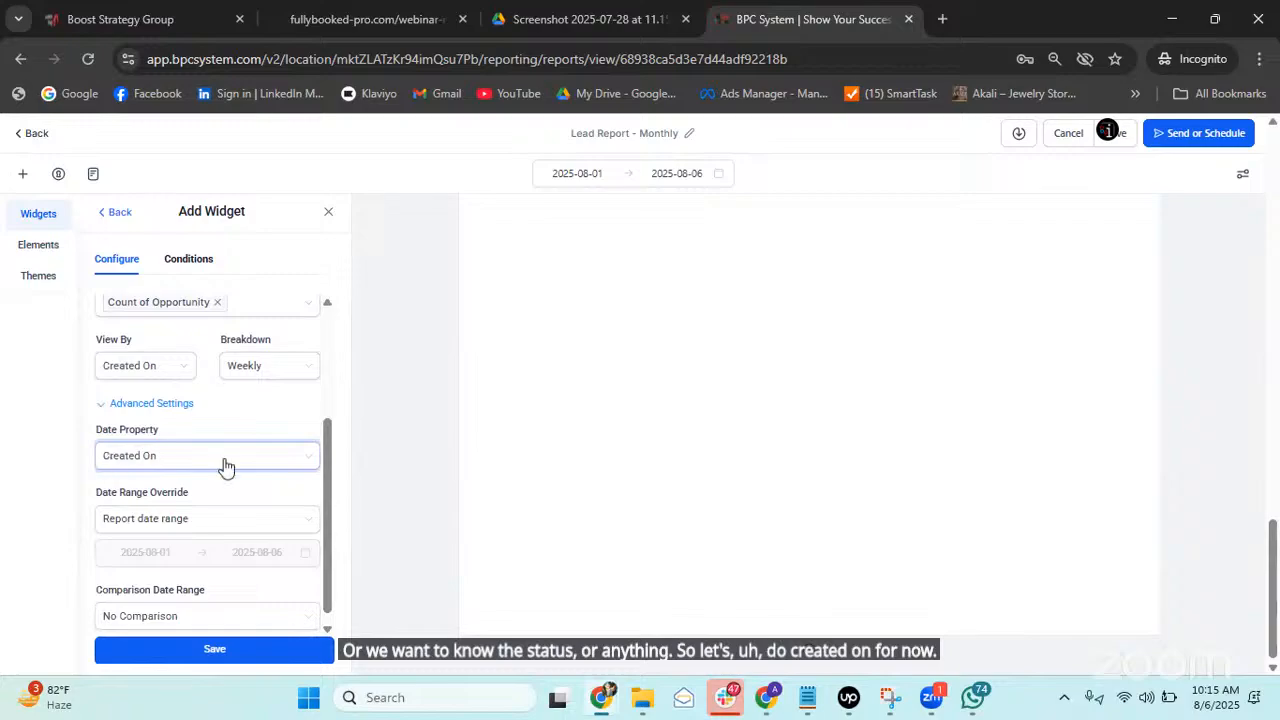
pyautogui.scroll(-1, 220, 515)
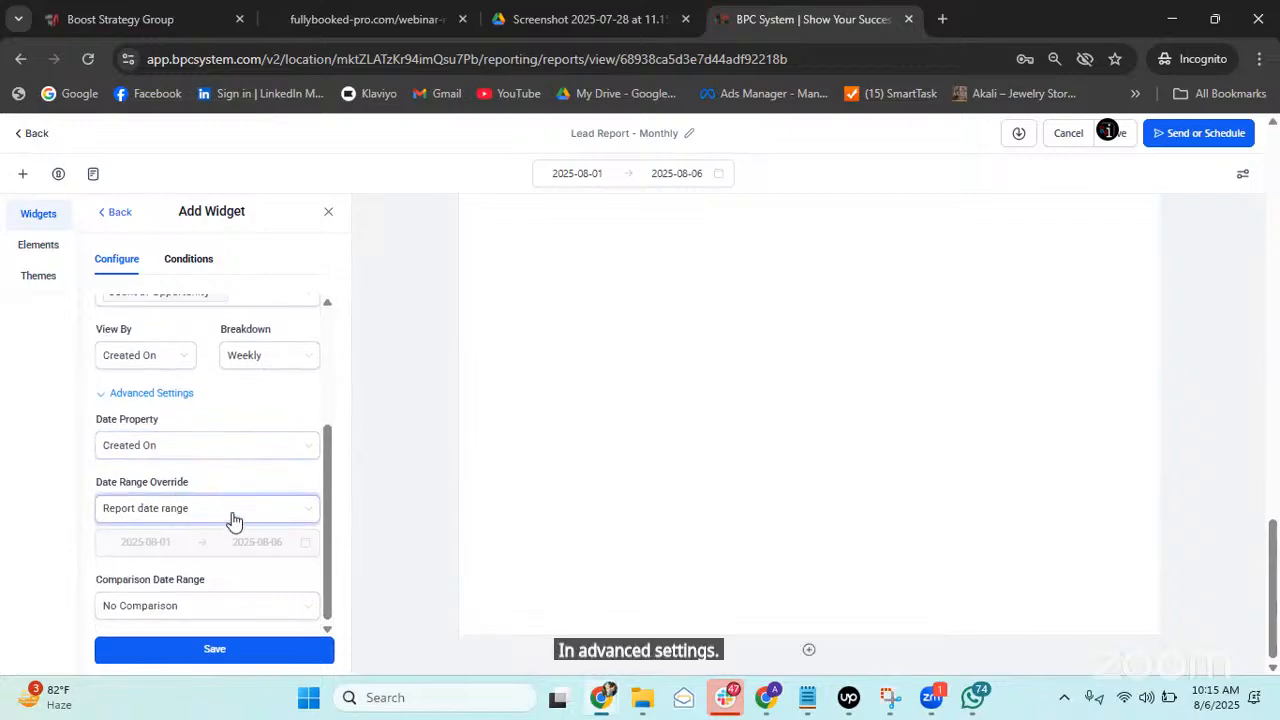
pyautogui.click(232, 515)
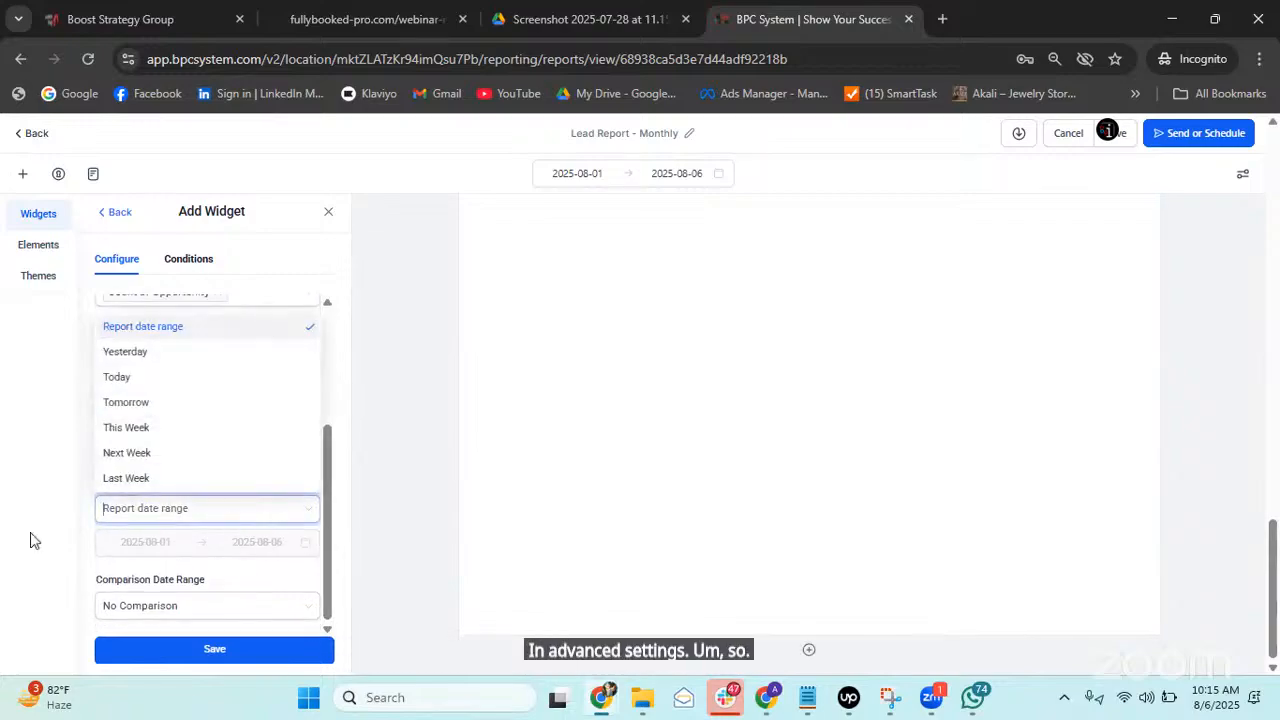
pyautogui.click(798, 212)
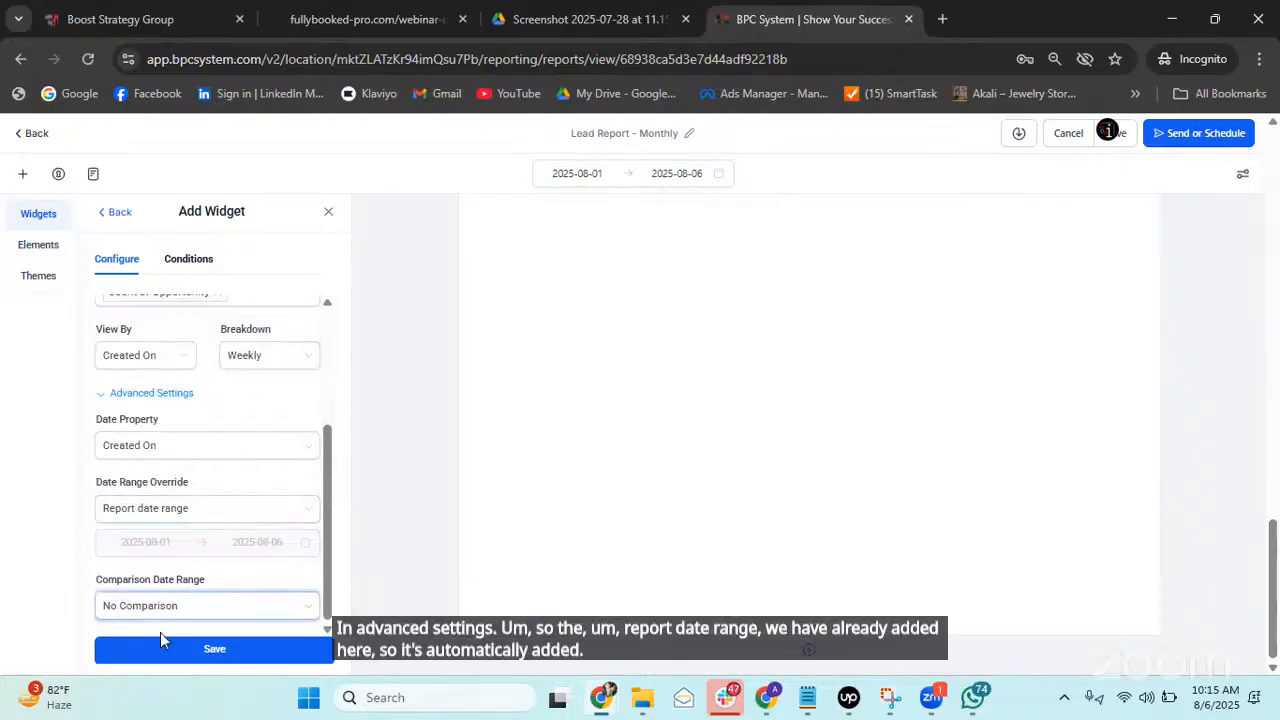
# Keep No Comparison as the widget's comparison date range.
pyautogui.click(206, 607)
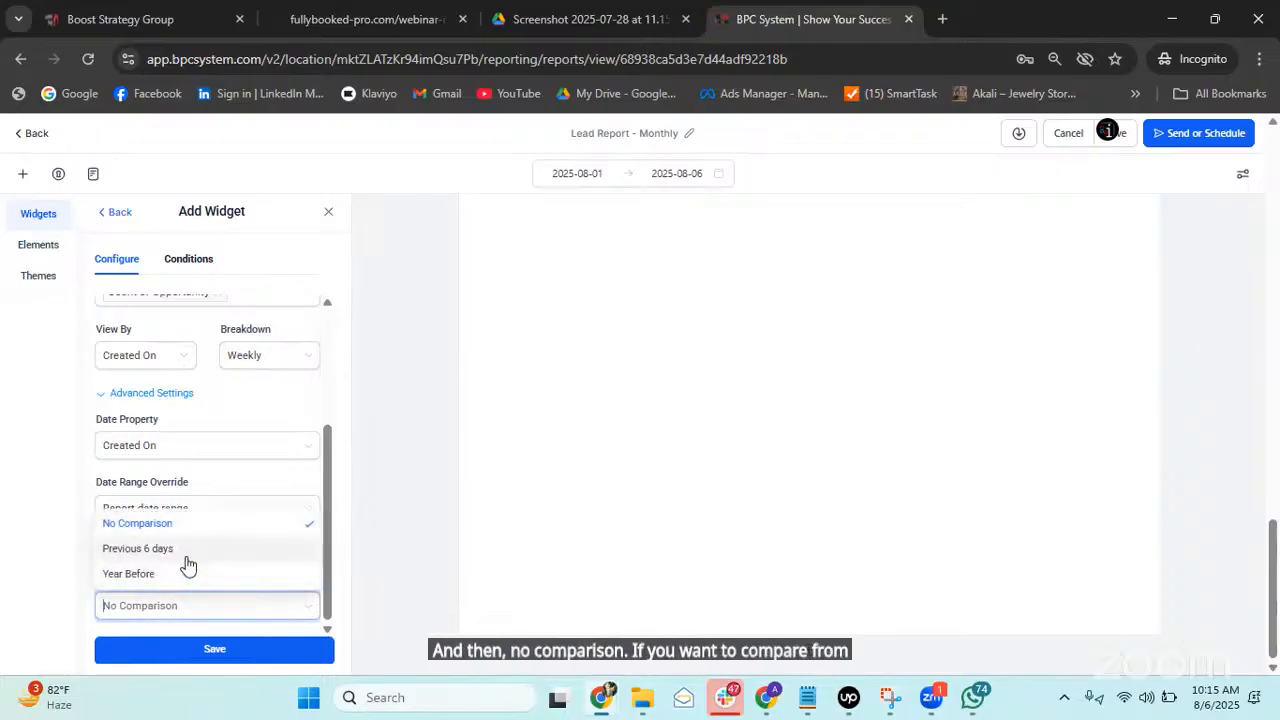
pyautogui.click(86, 597)
pyautogui.click(160, 614)
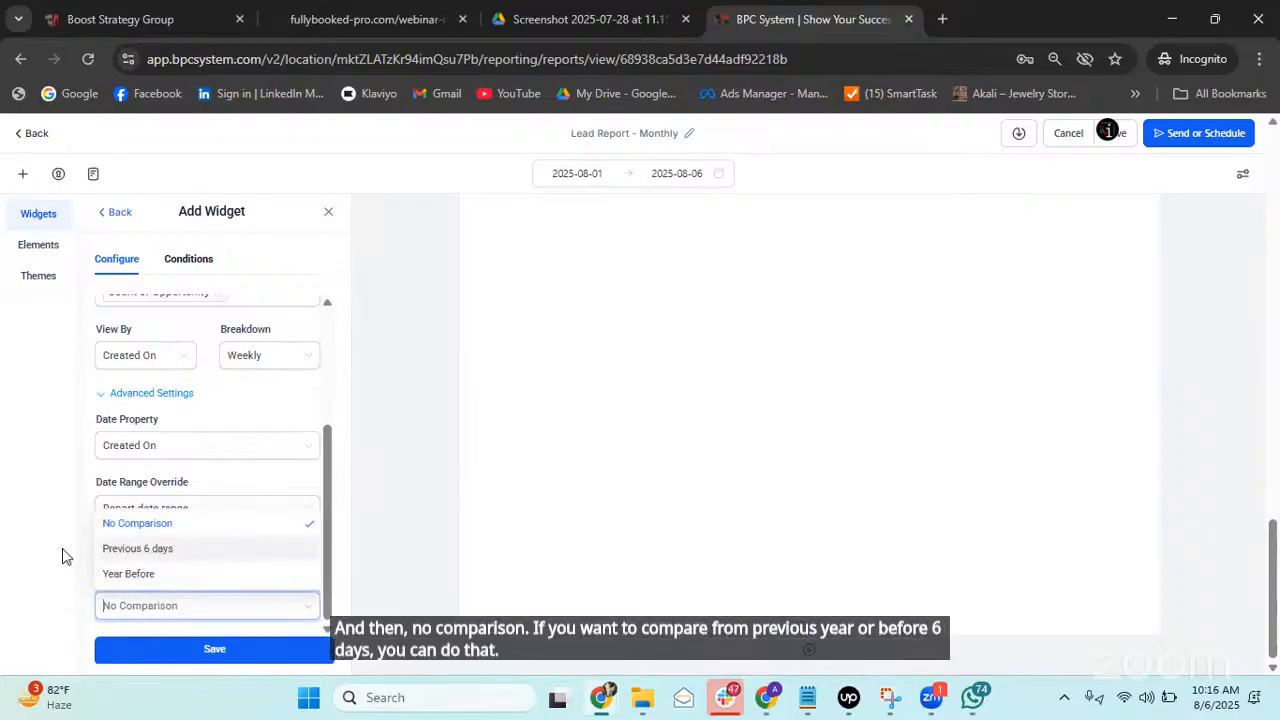
pyautogui.click(163, 605)
pyautogui.scroll(3, 186, 523)
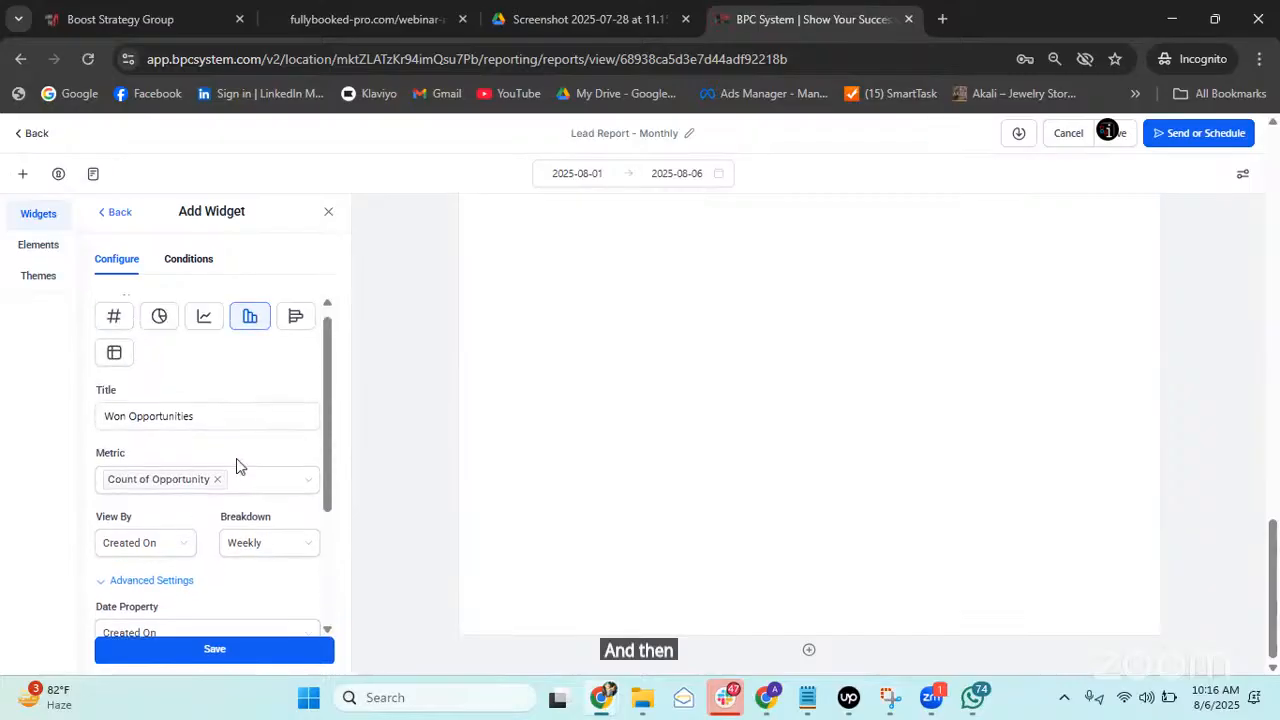
pyautogui.scroll(-3, 240, 454)
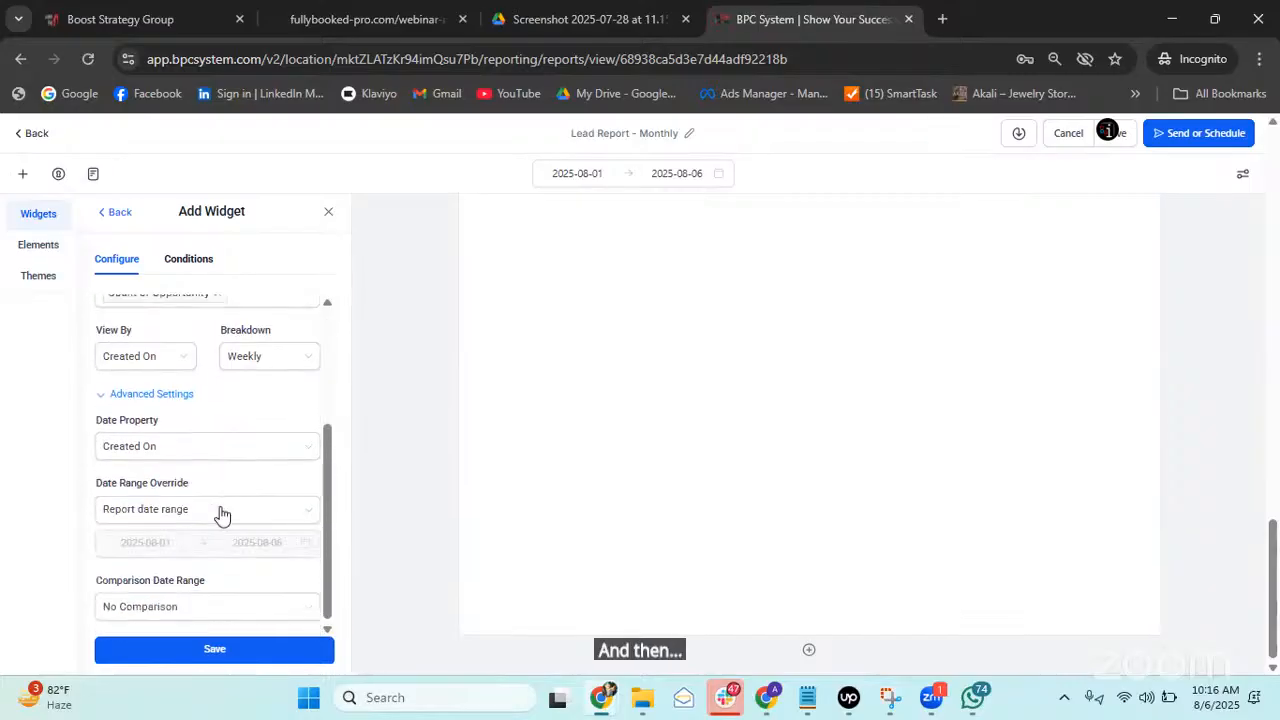
# Save the Won Opportunities widget and enlarge it below the sunset image.
pyautogui.click(208, 652)
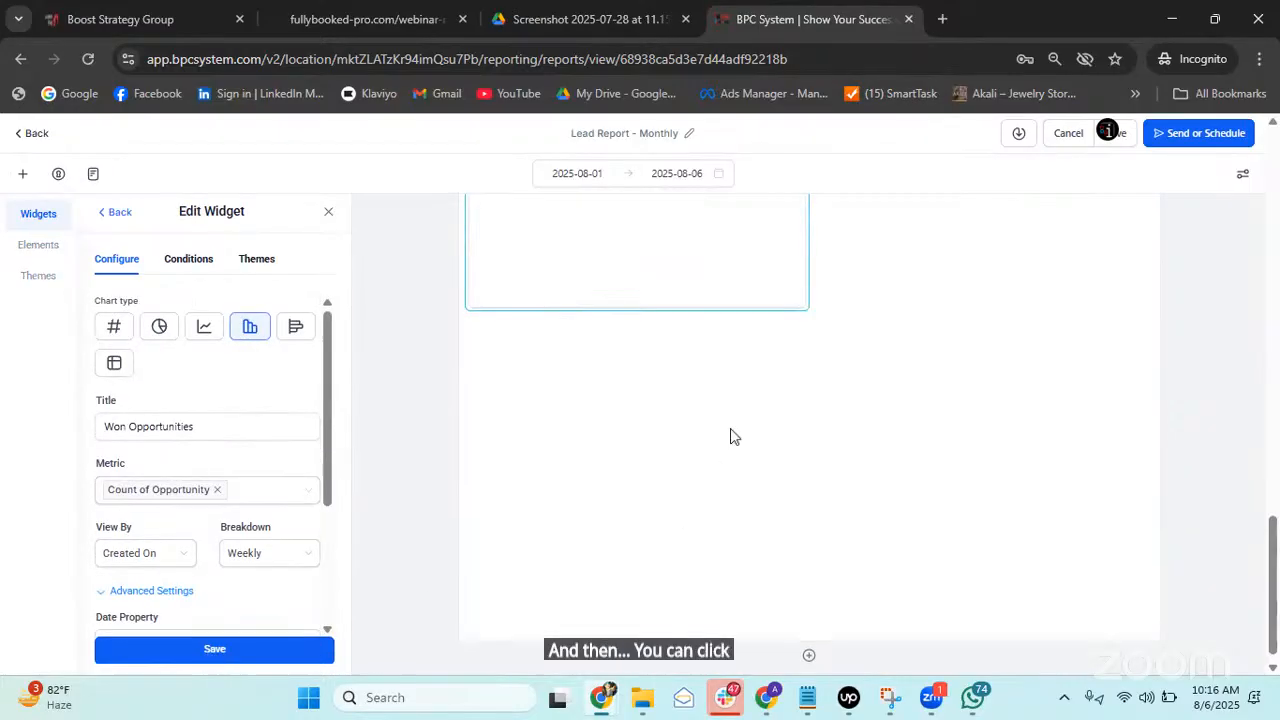
pyautogui.moveTo(801, 484); pyautogui.dragTo(1148, 548)
pyautogui.scroll(3, 1037, 440)
pyautogui.scroll(-1, 1037, 440)
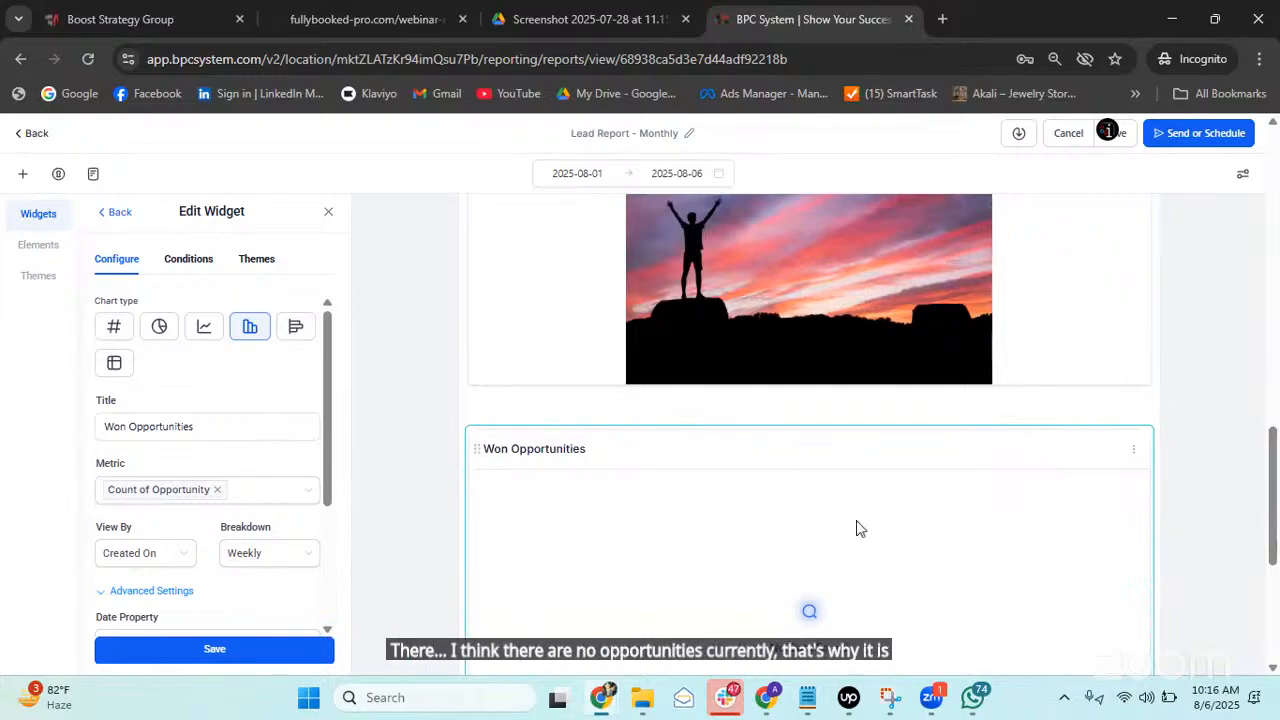
pyautogui.scroll(-2, 856, 528)
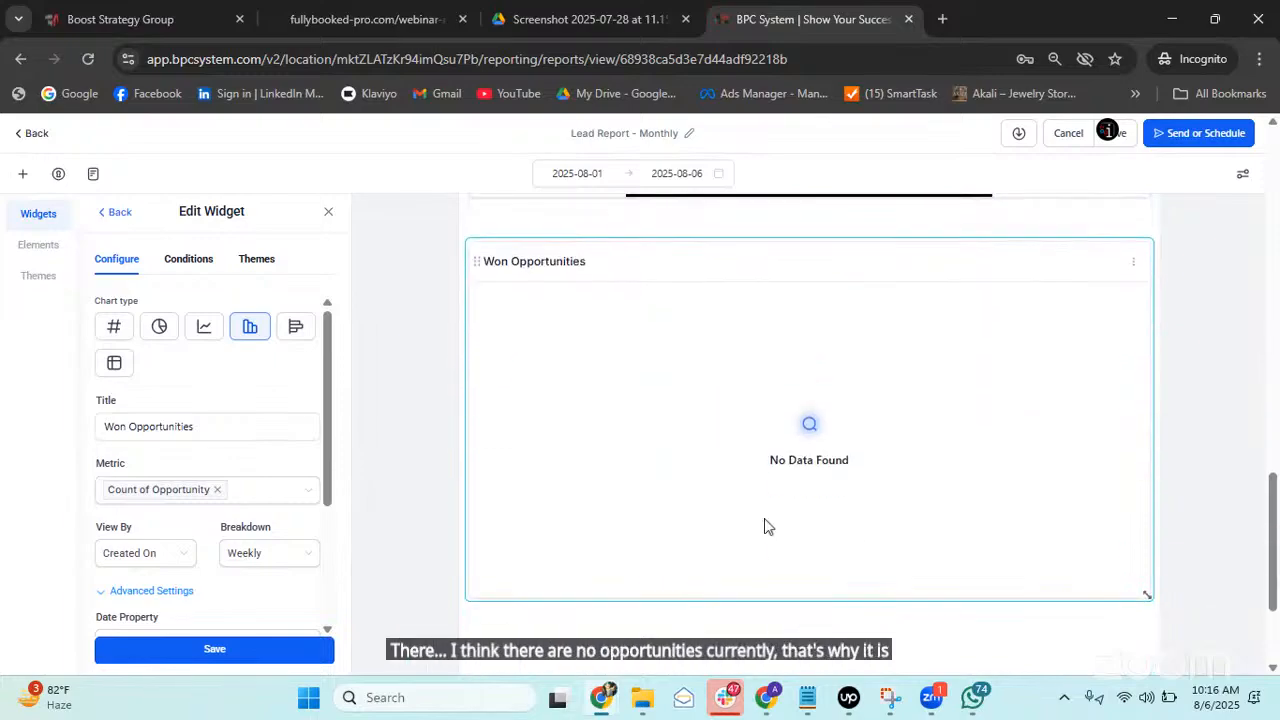
# Duplicate the BPC System browser tab and return to the Chrome window.
pyautogui.rightClick(860, 14)
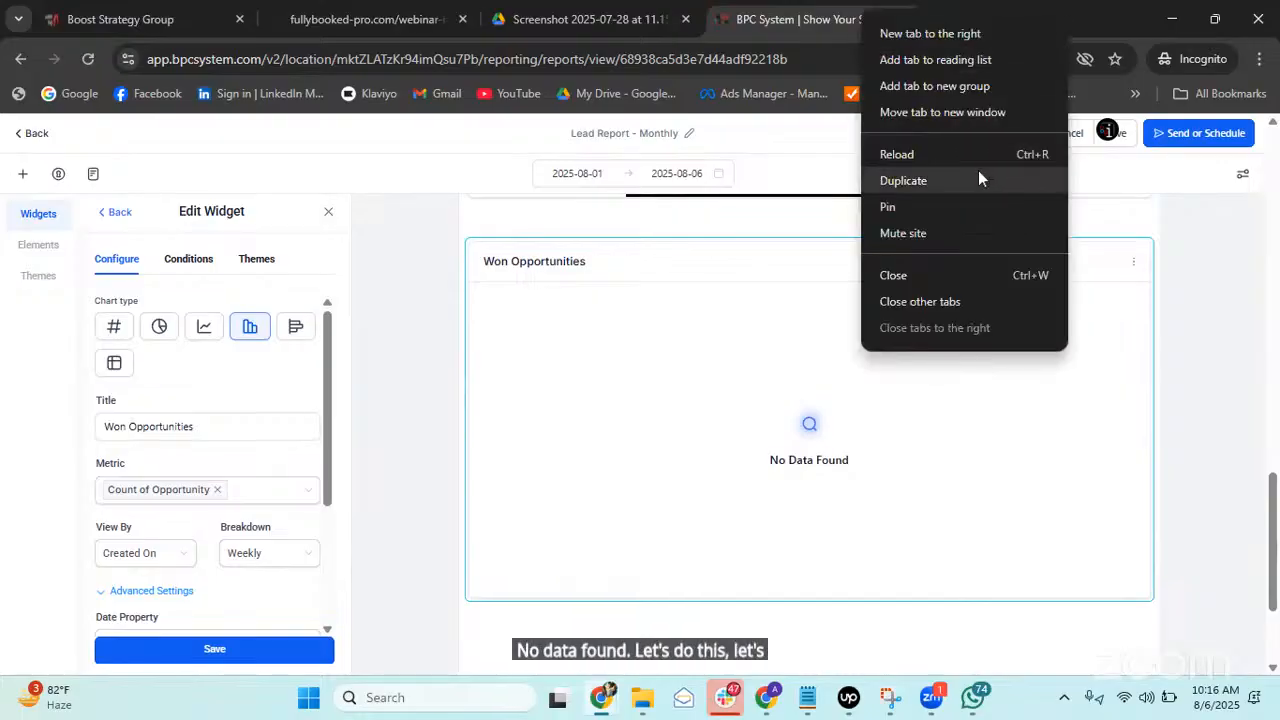
pyautogui.click(978, 175)
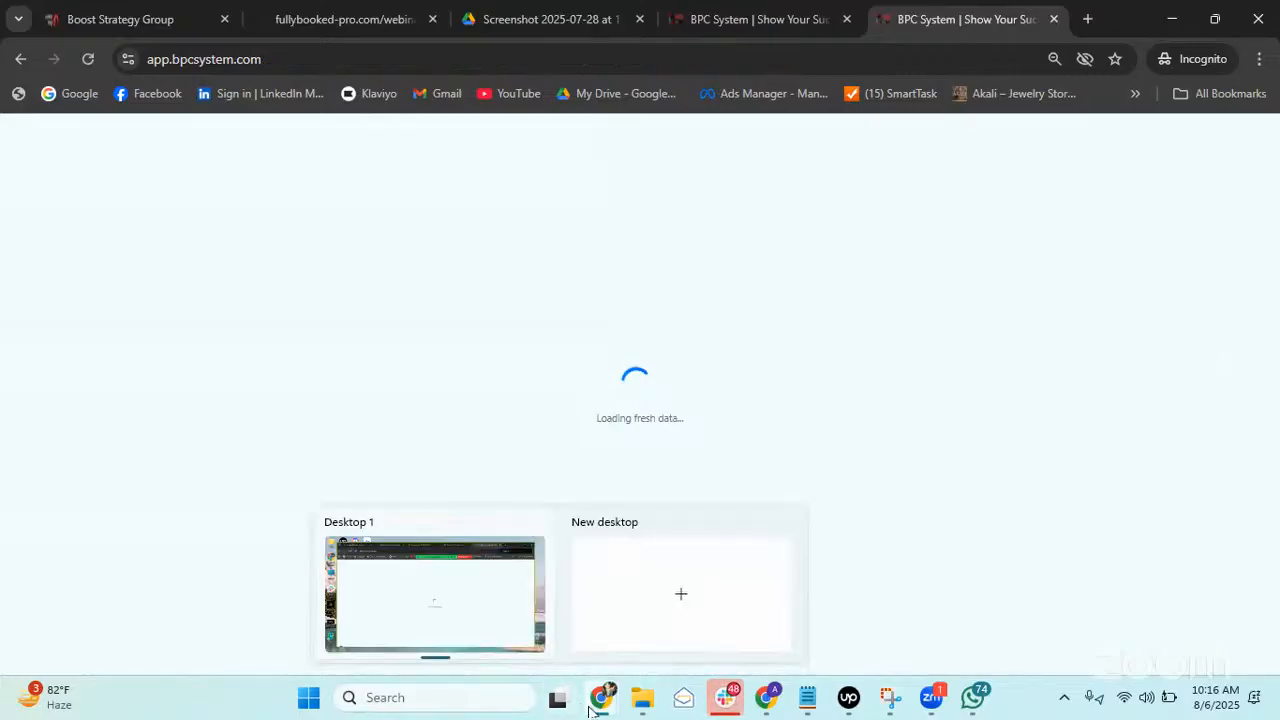
pyautogui.moveTo(590, 710)
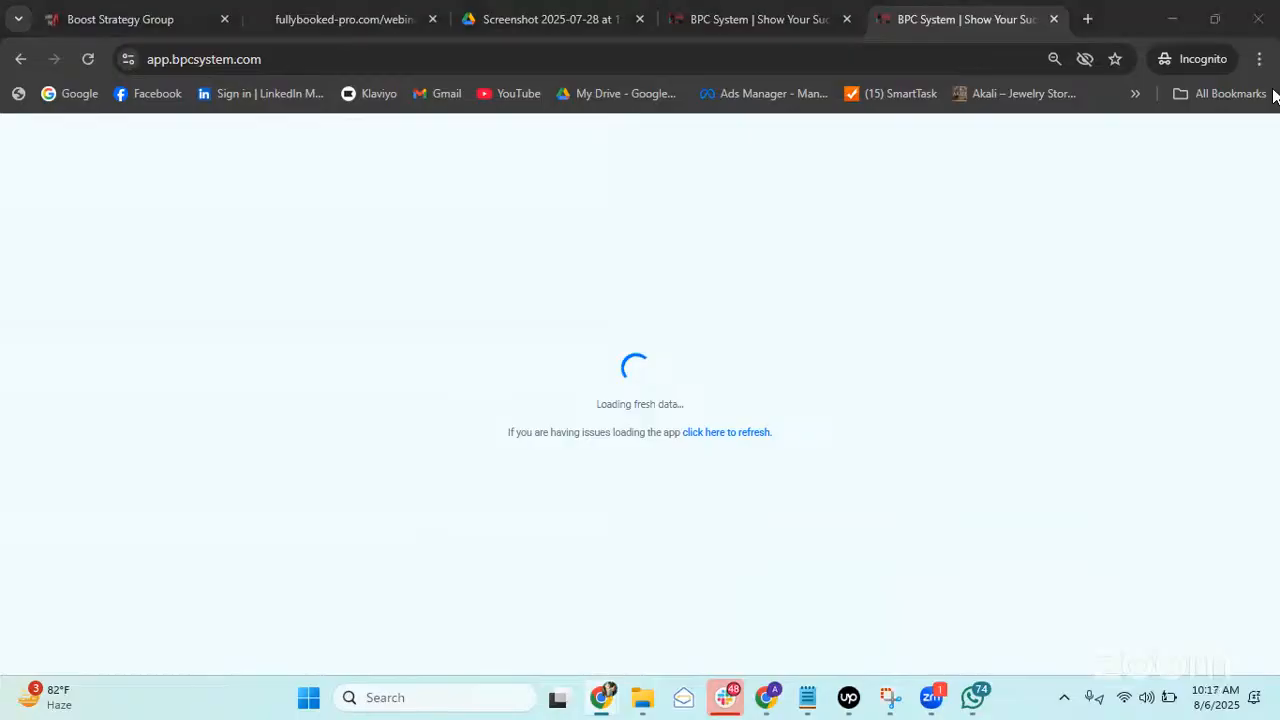
pyautogui.click(884, 246)
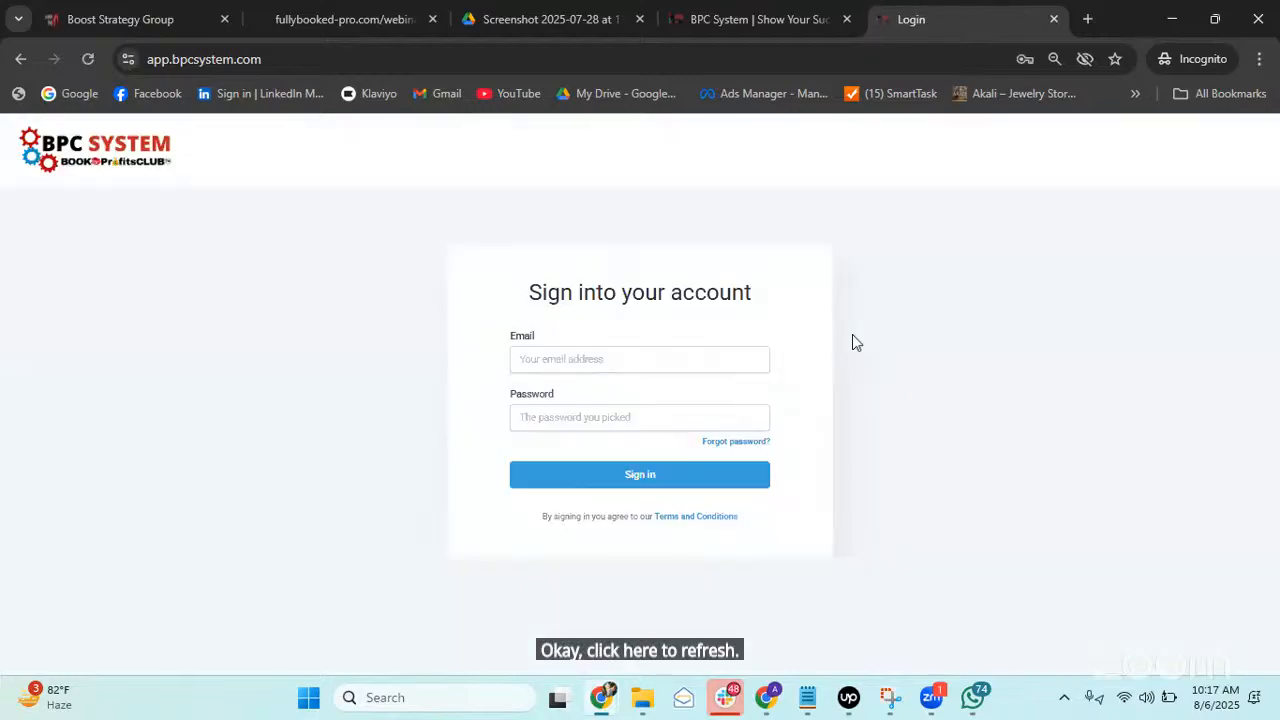
# Autofill the sign-in form with the saved account email and password.
pyautogui.click(699, 356)
pyautogui.click(684, 408)
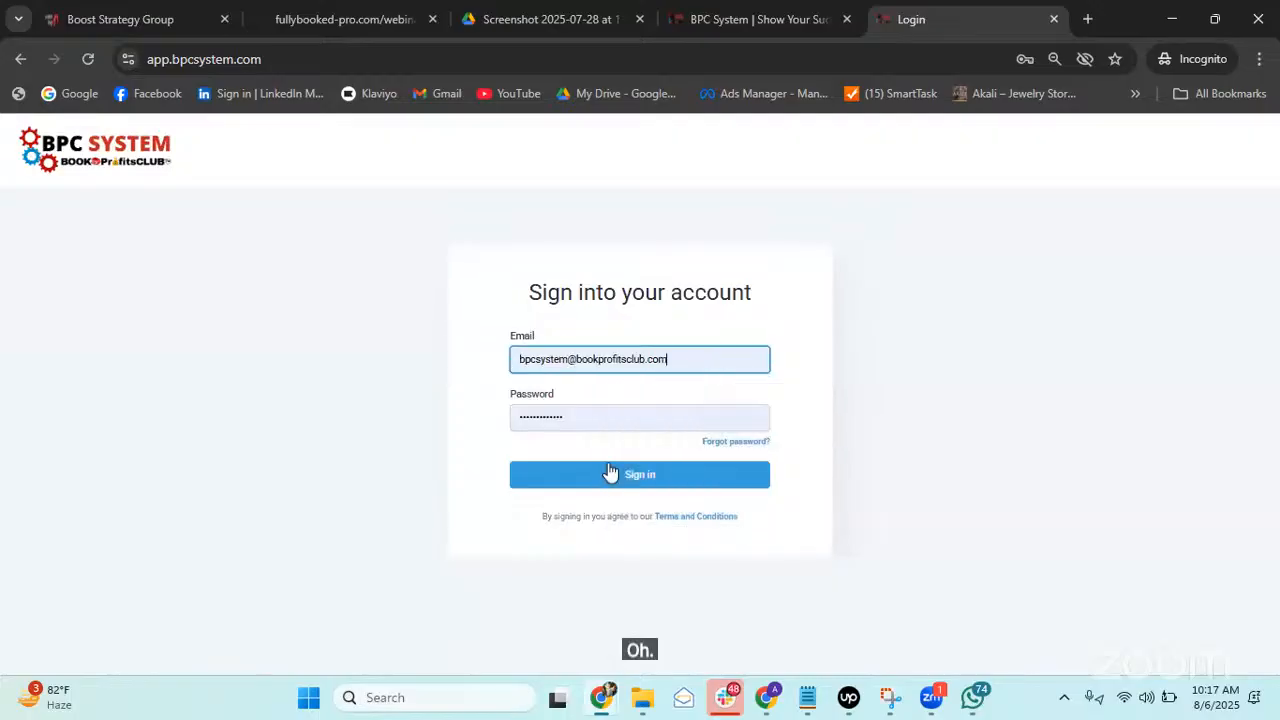
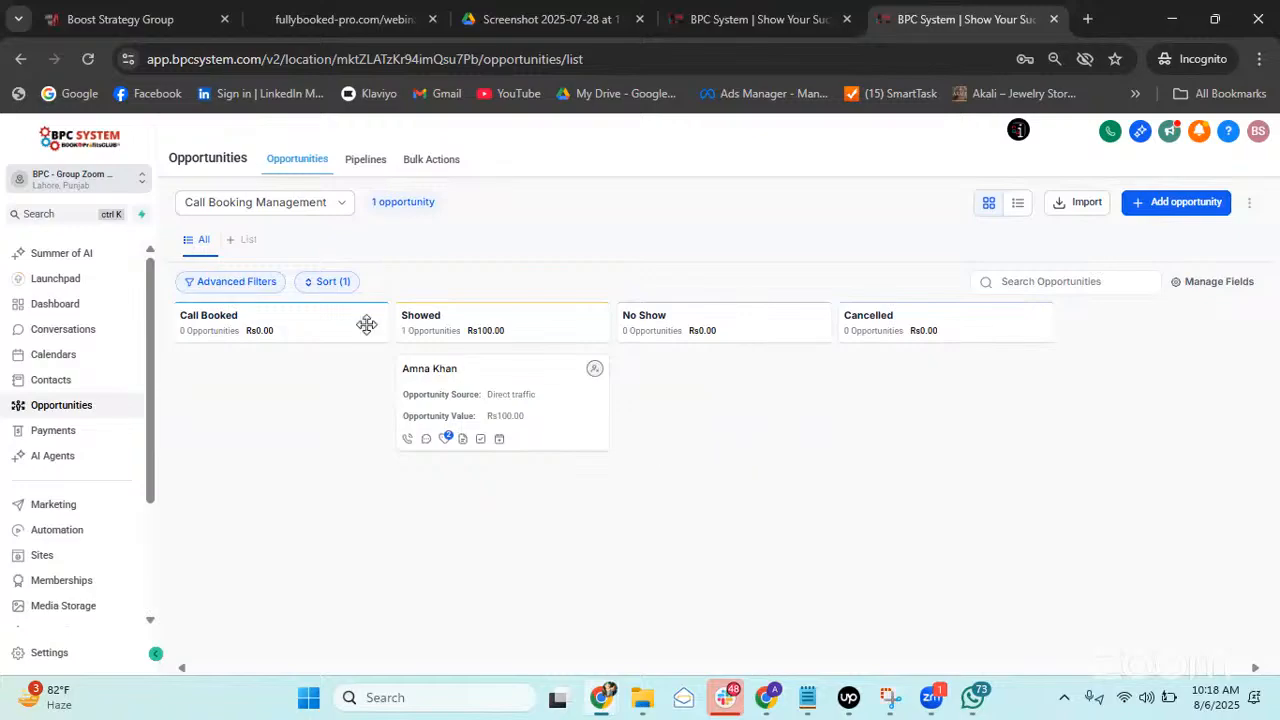
# Show the Lead Tracker pipeline on the board and open a new opportunity at stage New Lead.
pyautogui.click(205, 201)
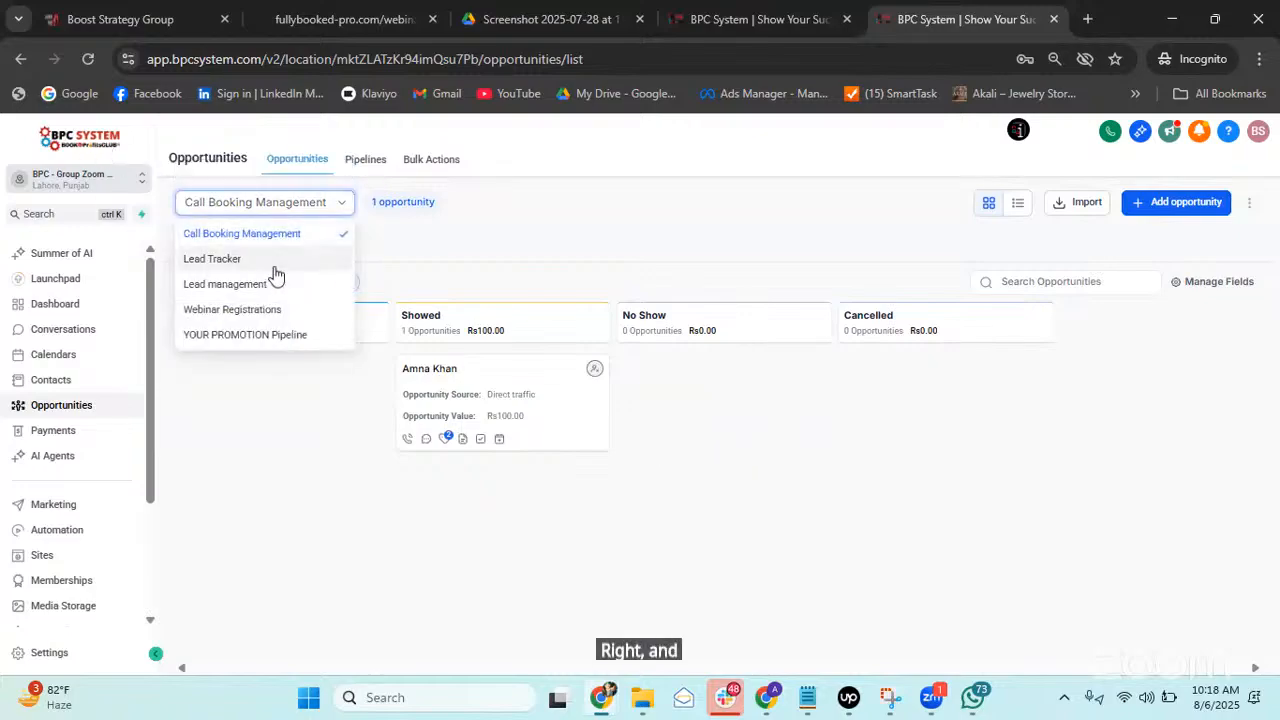
pyautogui.click(212, 257)
pyautogui.moveTo(1034, 572); pyautogui.dragTo(986, 544)
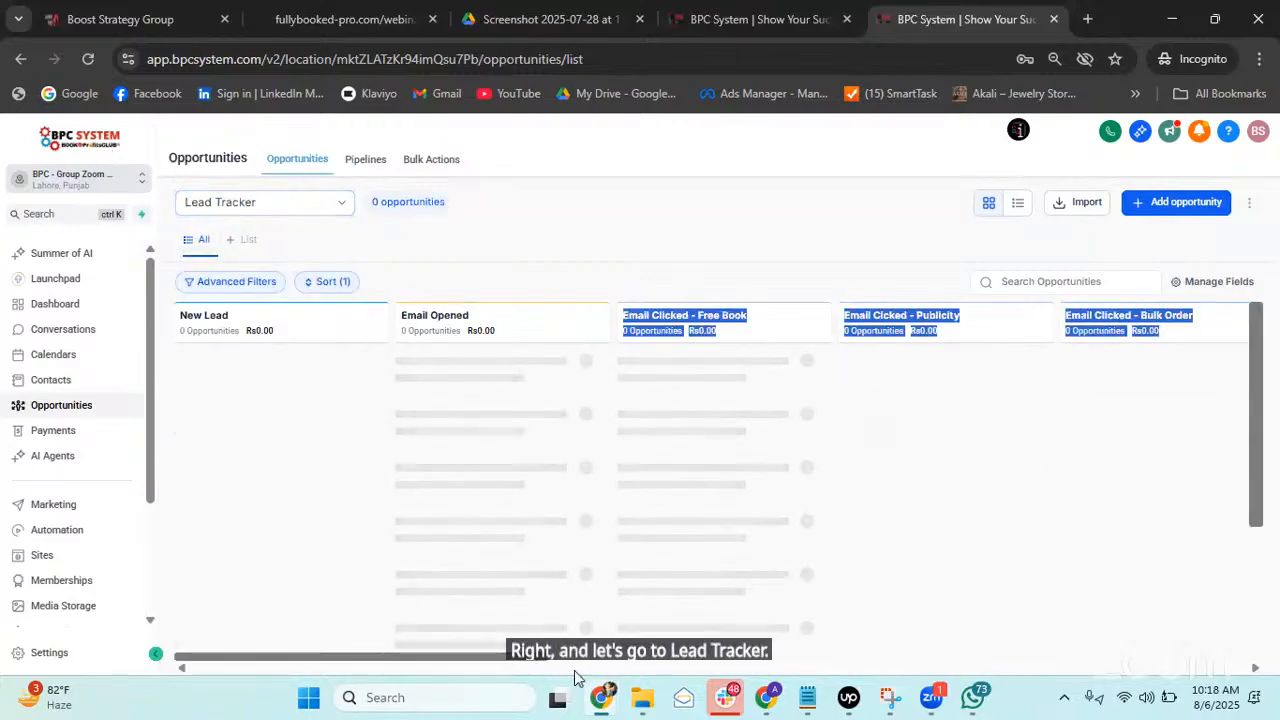
pyautogui.moveTo(530, 655); pyautogui.dragTo(1248, 645)
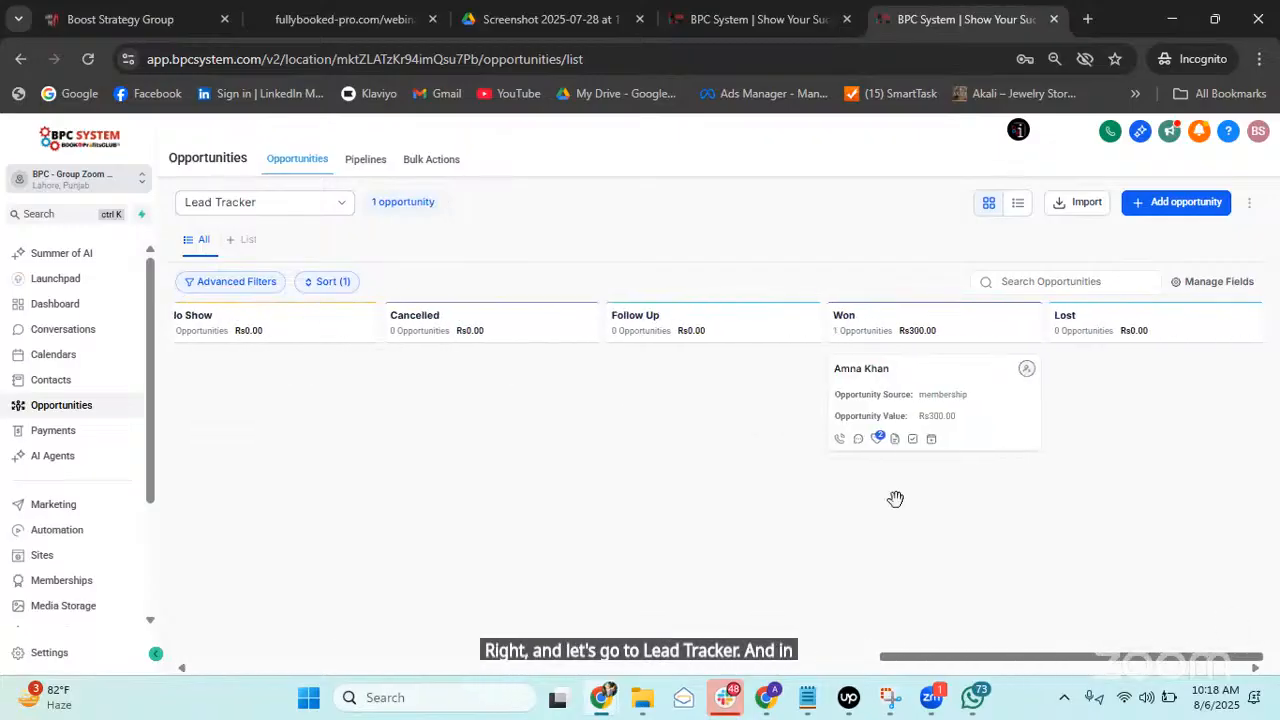
pyautogui.click(1182, 203)
# After trying existing contacts, create a new contact named Test 1 as the primary contact.
pyautogui.click(634, 288)
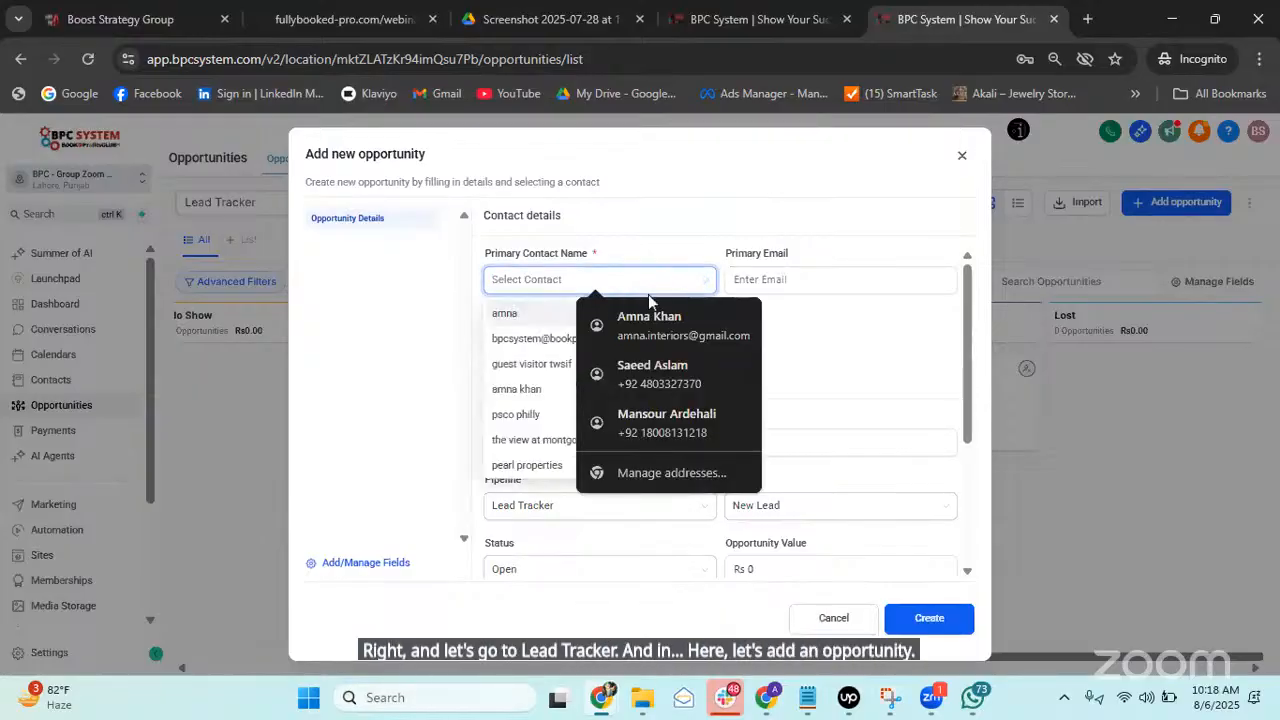
pyautogui.click(525, 339)
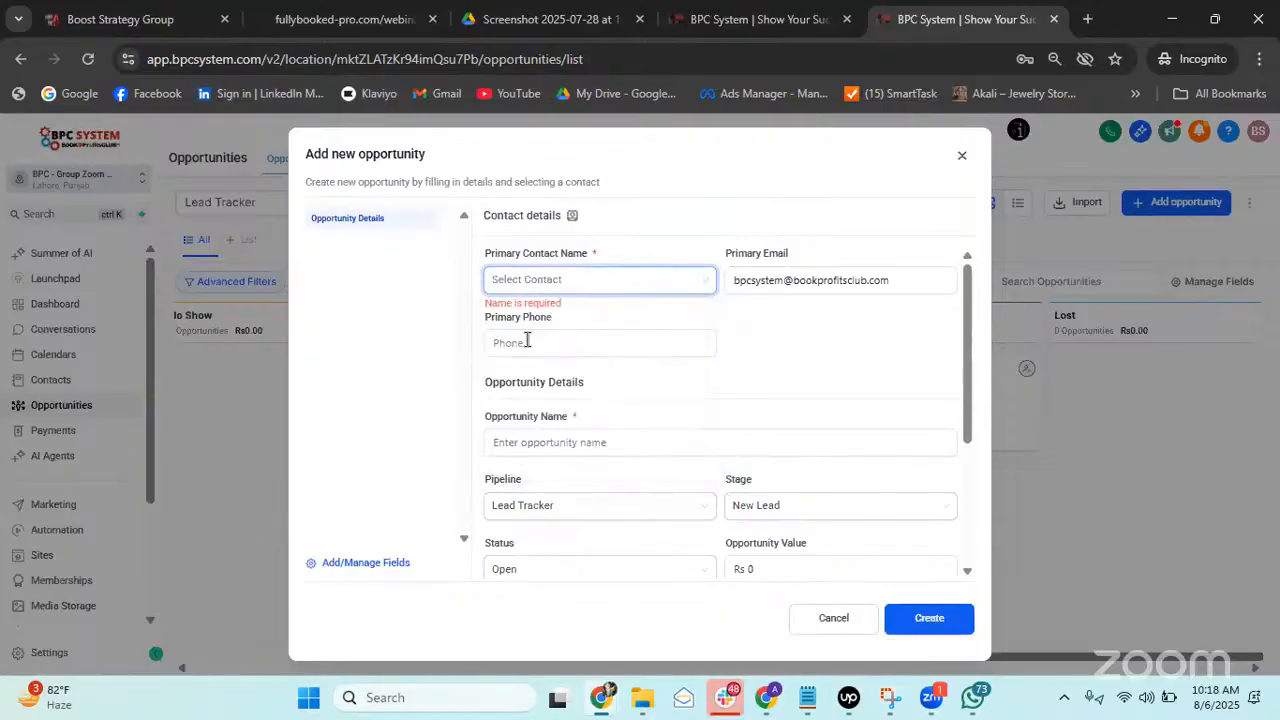
pyautogui.scroll(-2, 766, 406)
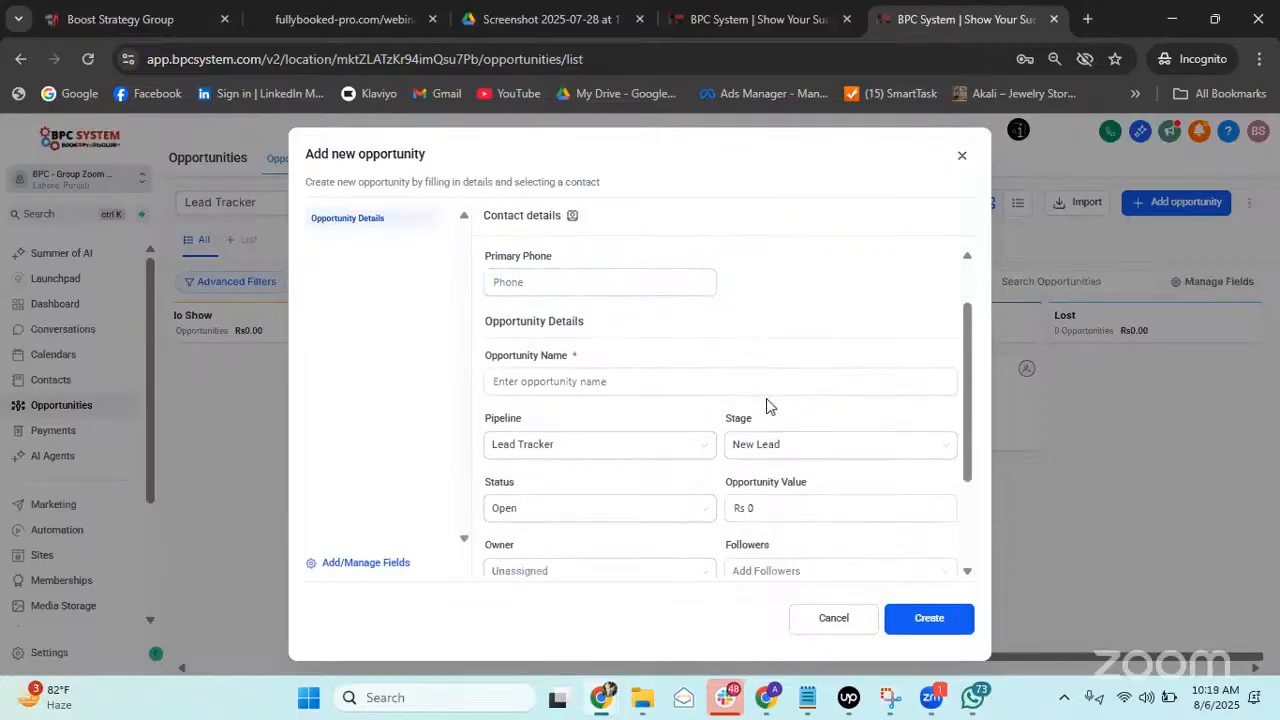
pyautogui.scroll(2, 752, 356)
pyautogui.click(618, 285)
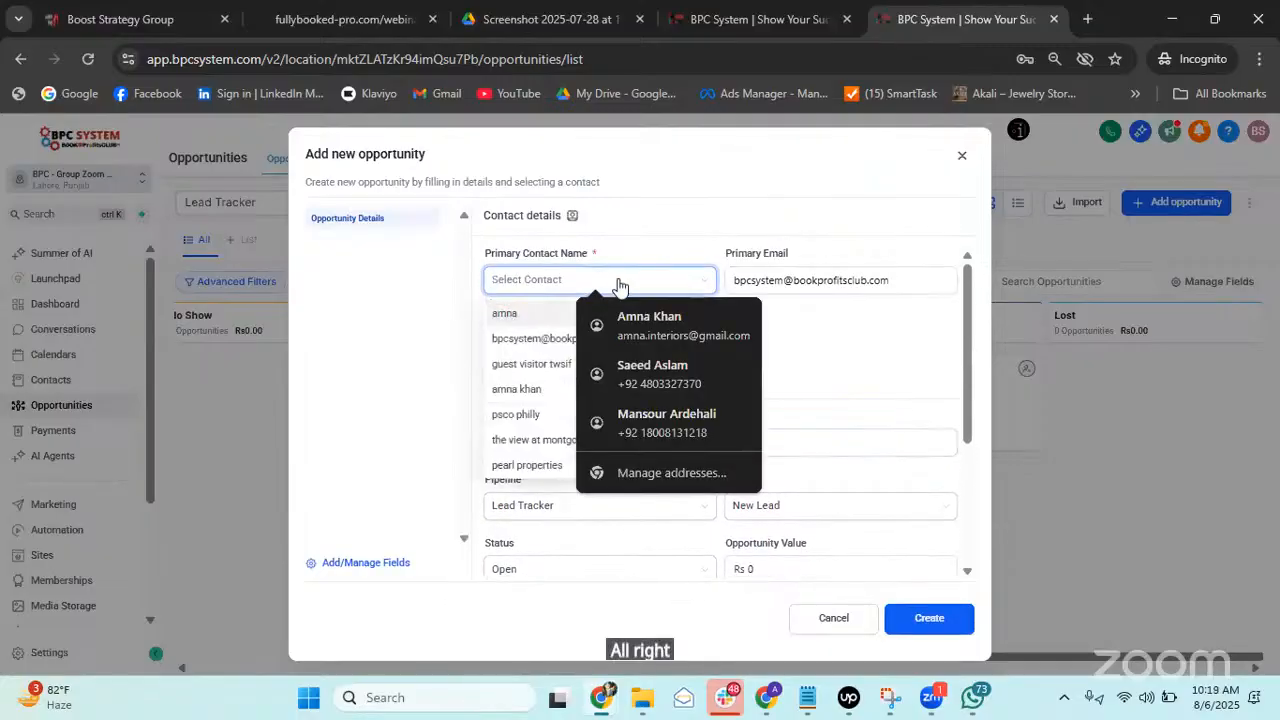
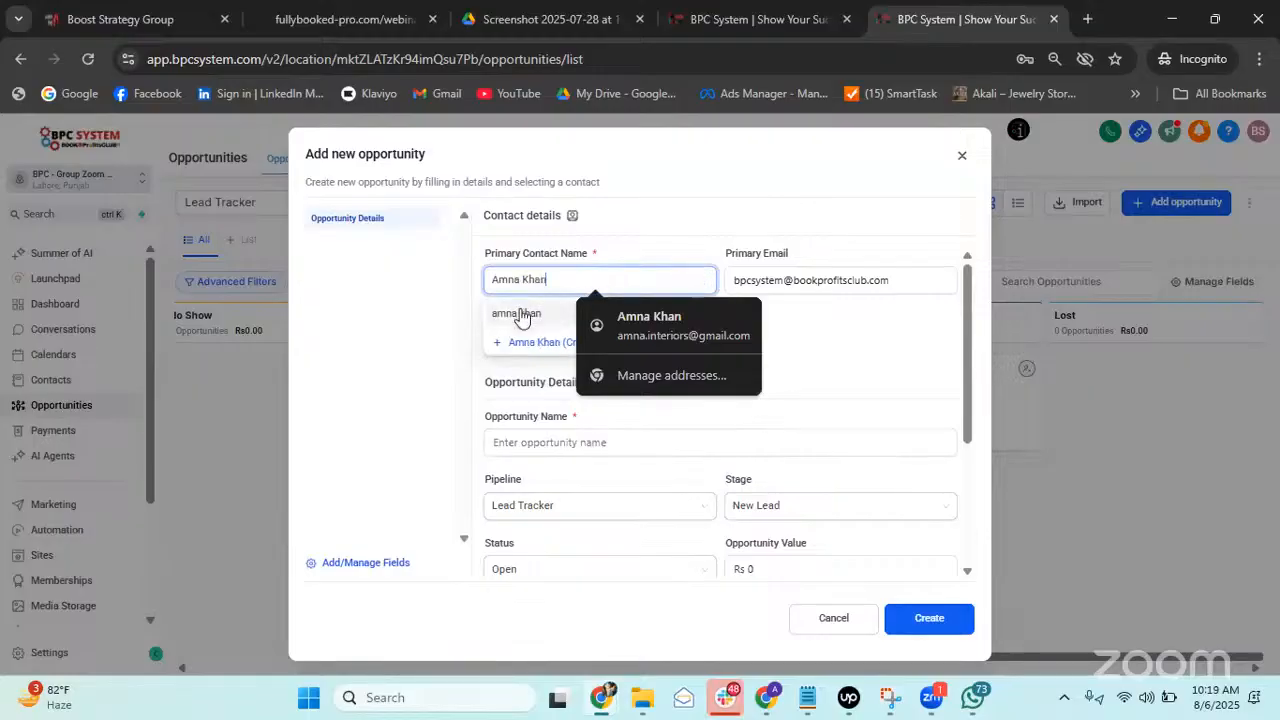
pyautogui.click(517, 313)
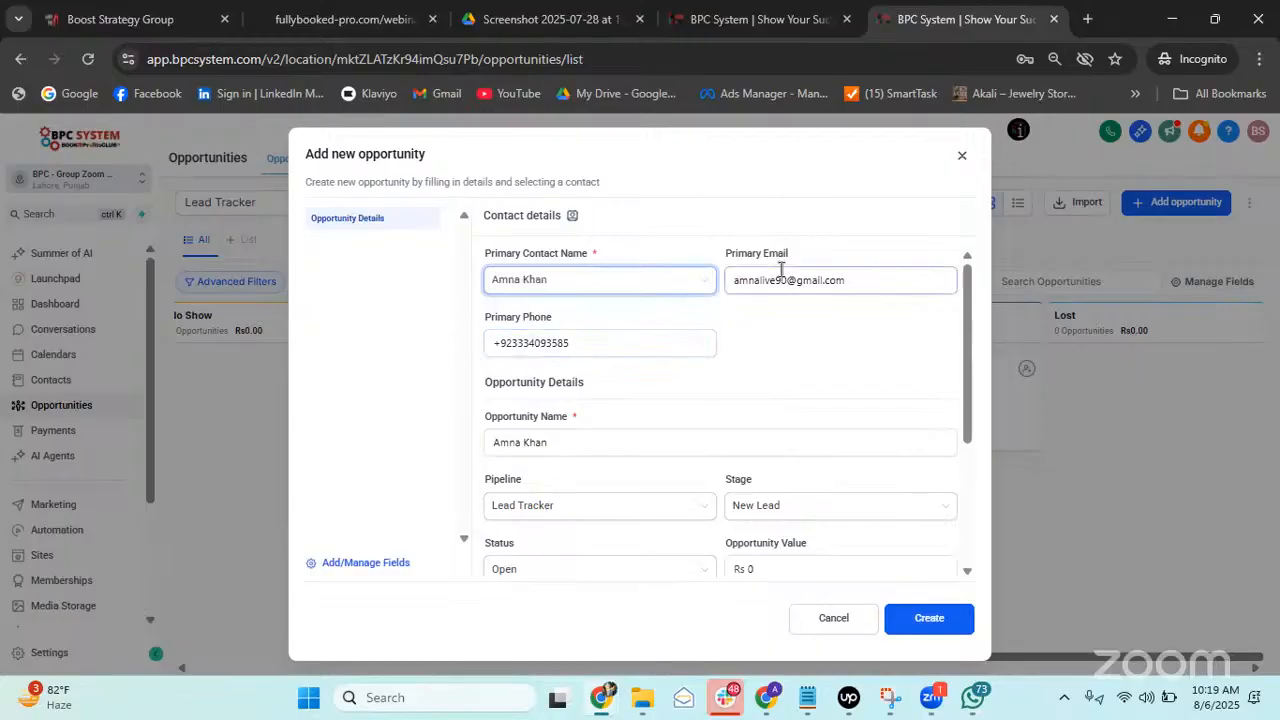
pyautogui.click(705, 282)
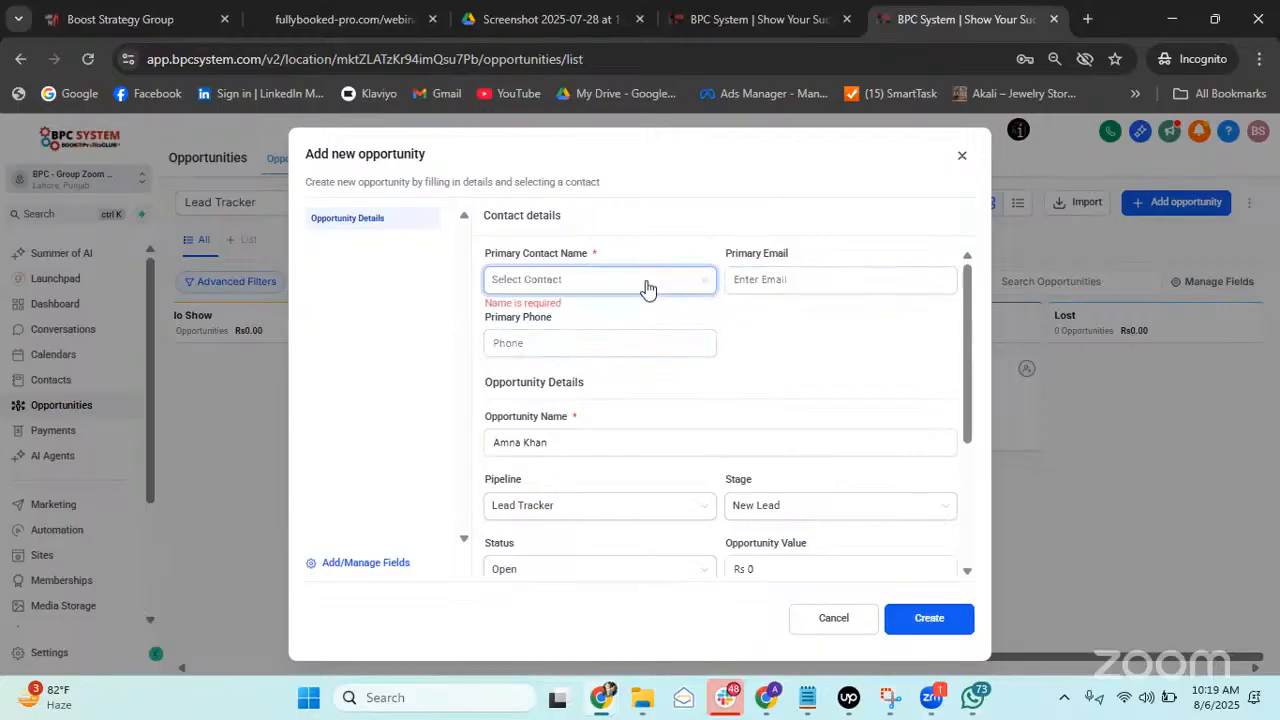
pyautogui.click(646, 286)
pyautogui.write('Test 1')
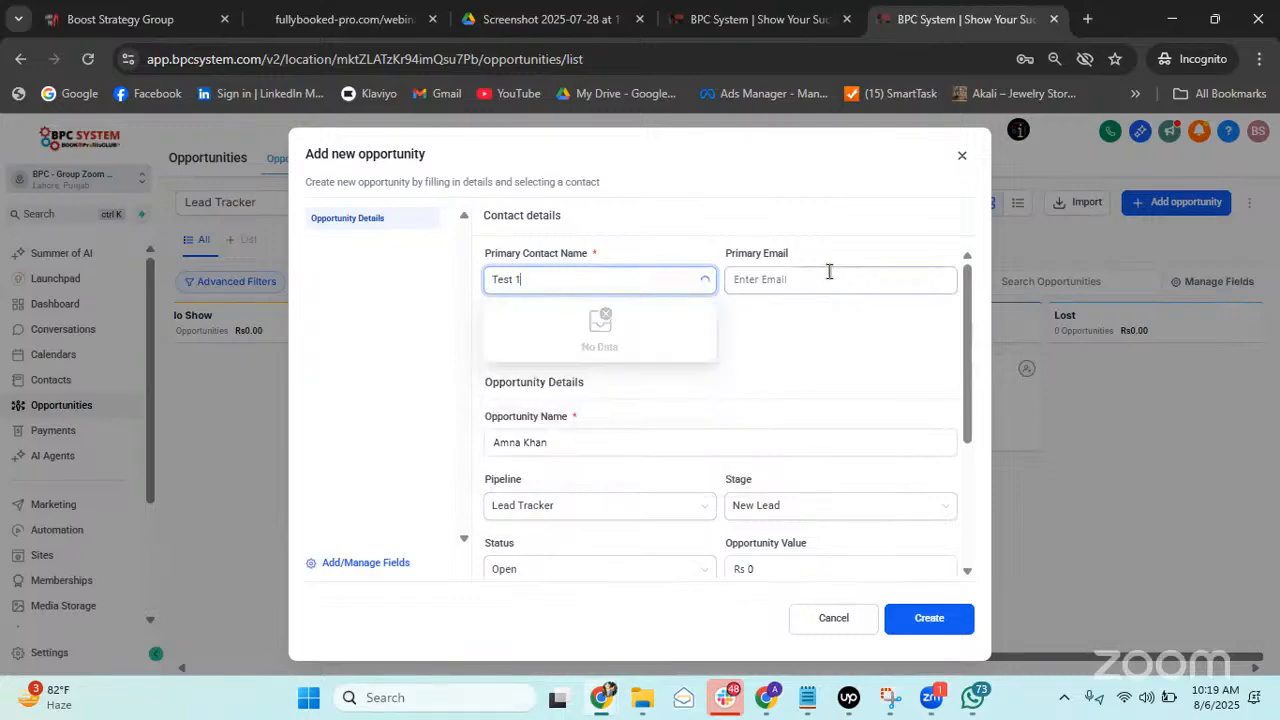
pyautogui.click(609, 389)
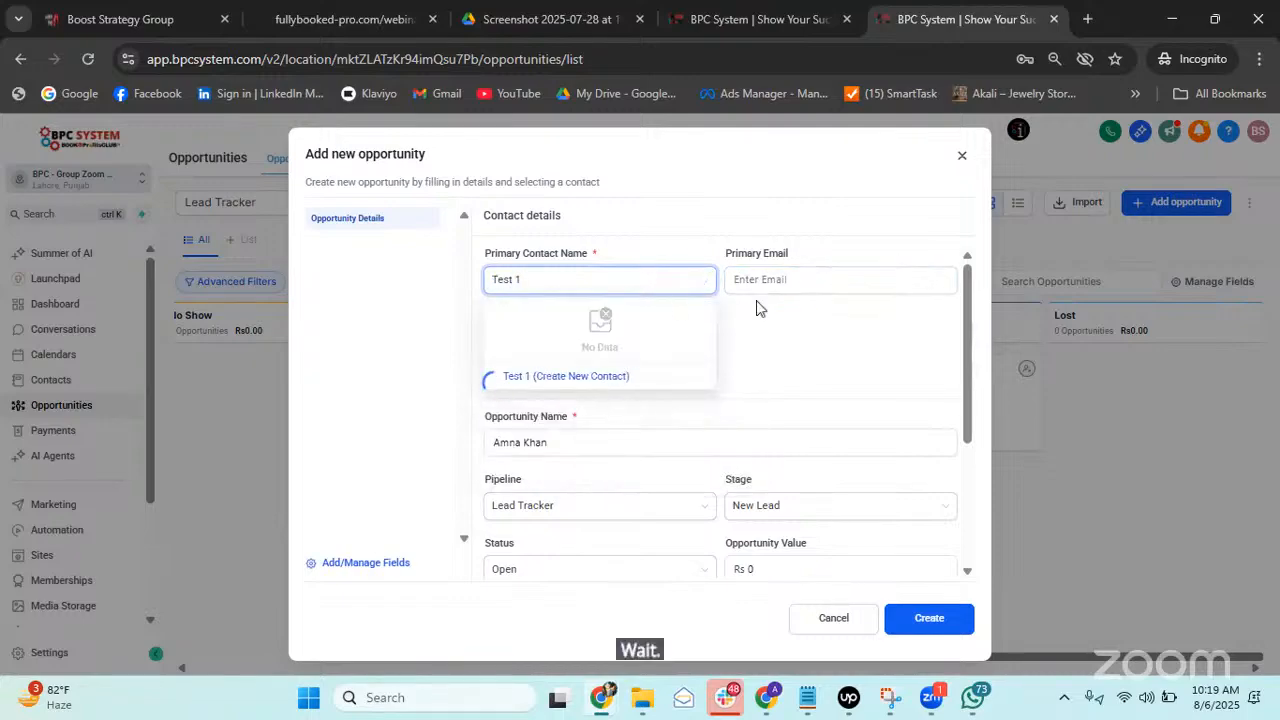
# Enter the new contact's gmail.com e-mail address.
pyautogui.click(780, 278)
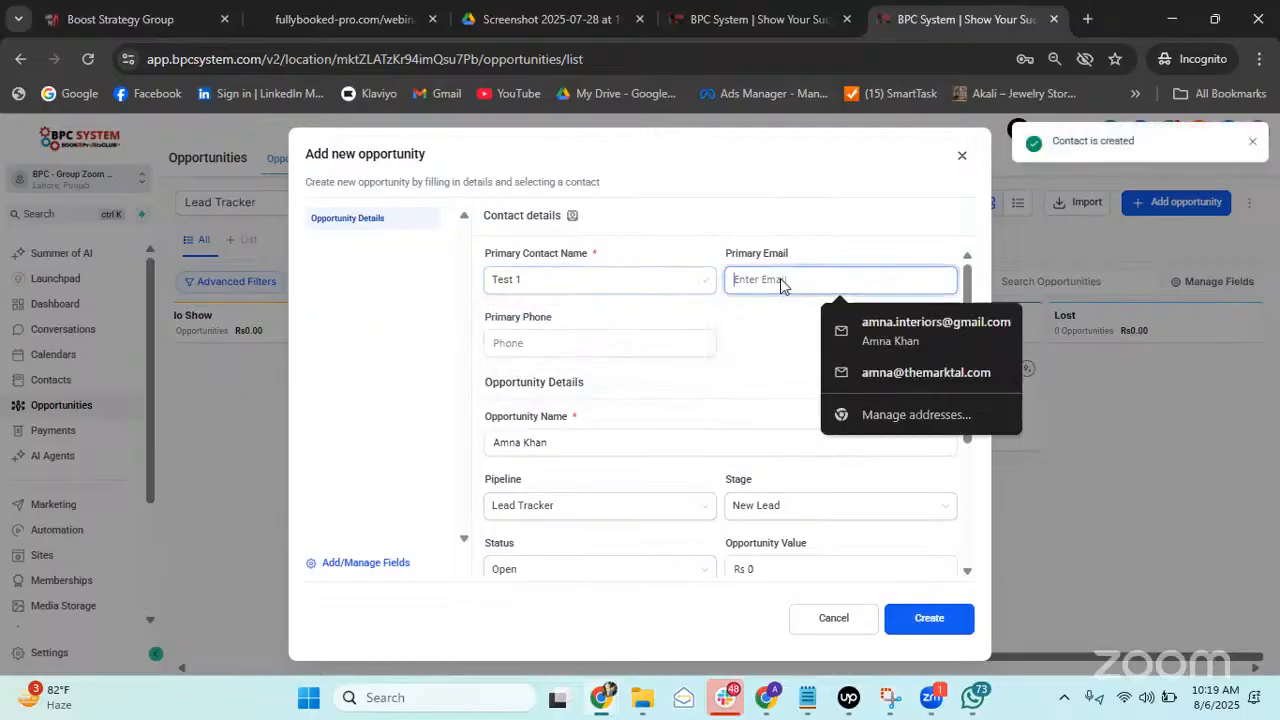
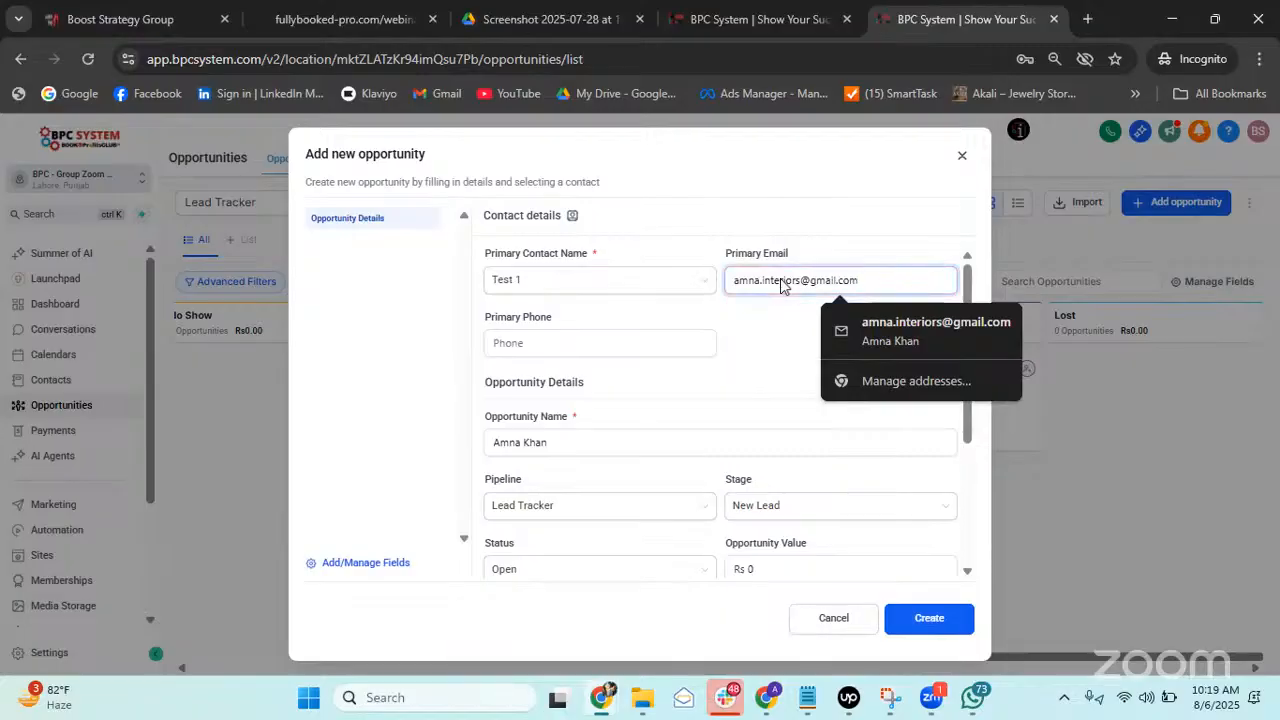
# Set status and stage to Won, create the opportunity, and close its edit dialog.
pyautogui.scroll(-3, 686, 400)
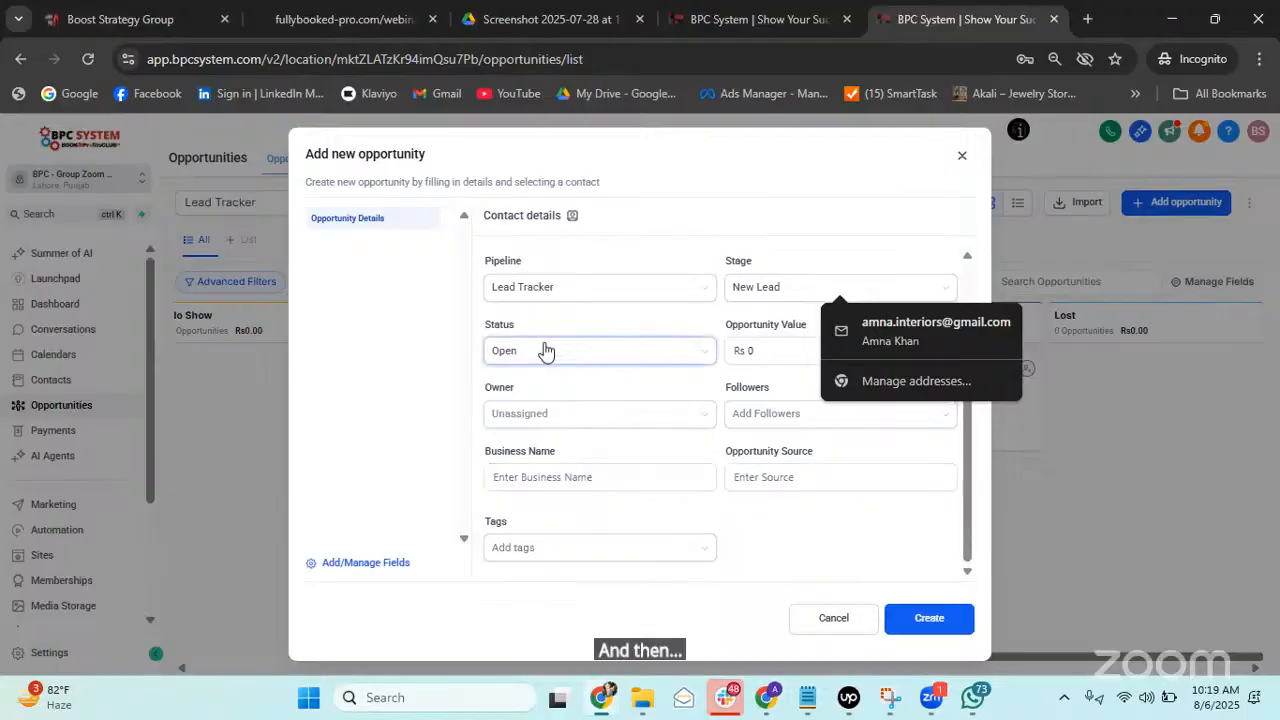
pyautogui.click(612, 354)
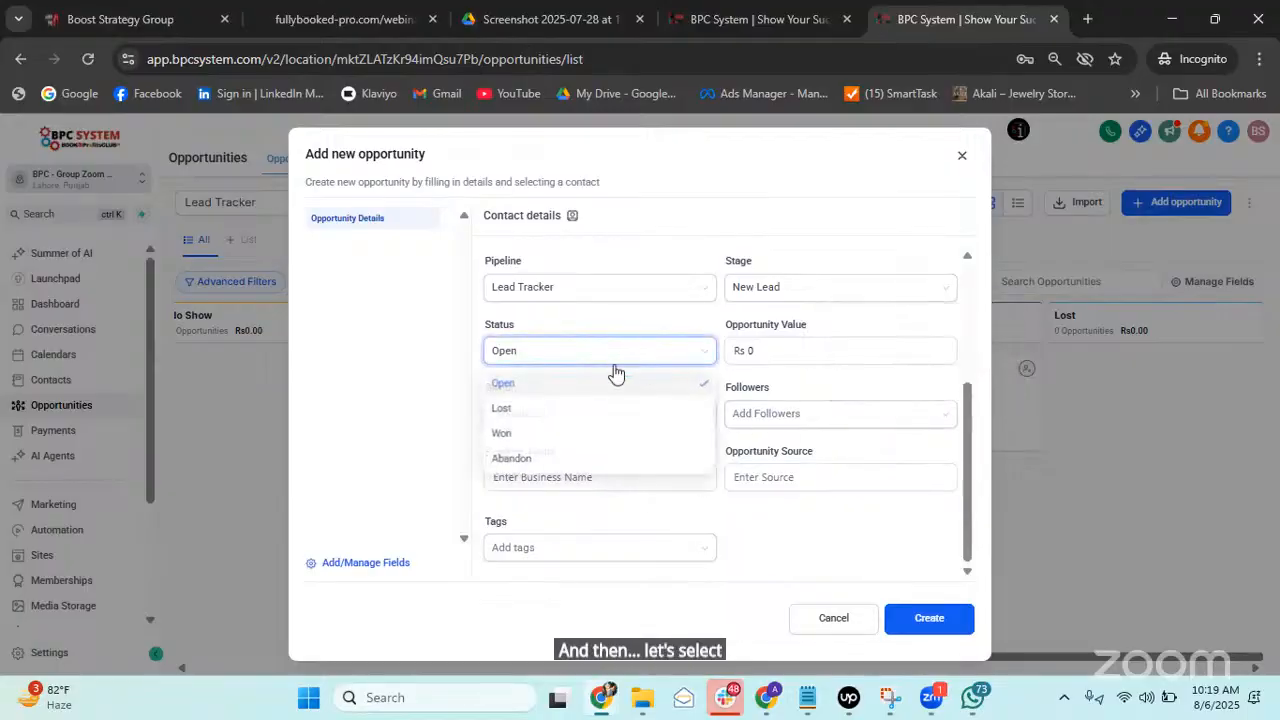
pyautogui.click(561, 437)
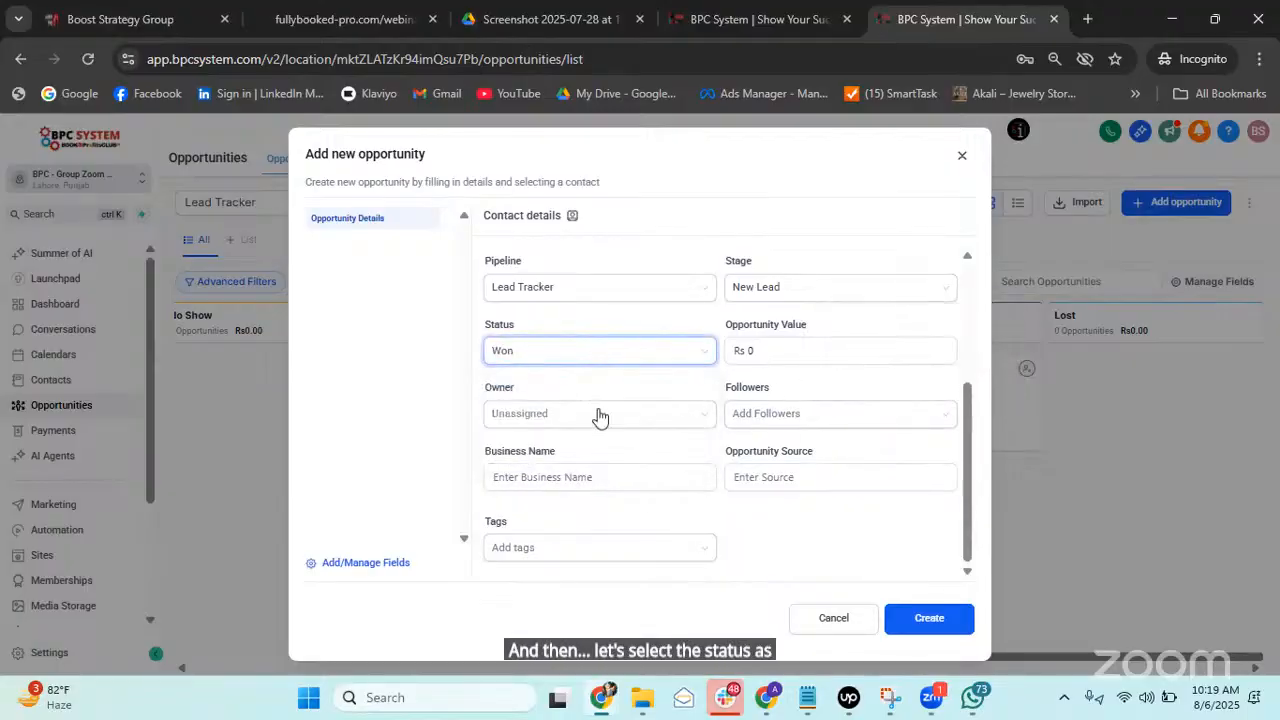
pyautogui.click(799, 290)
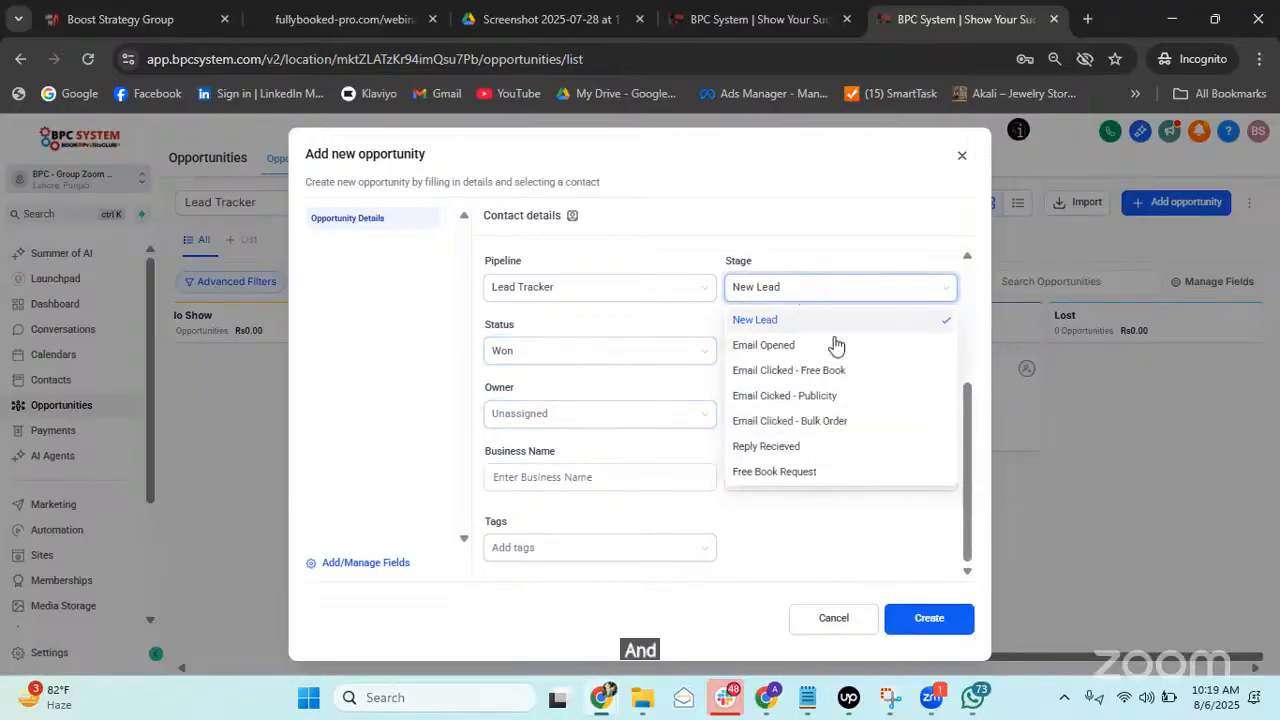
pyautogui.scroll(-3, 800, 440)
pyautogui.click(788, 450)
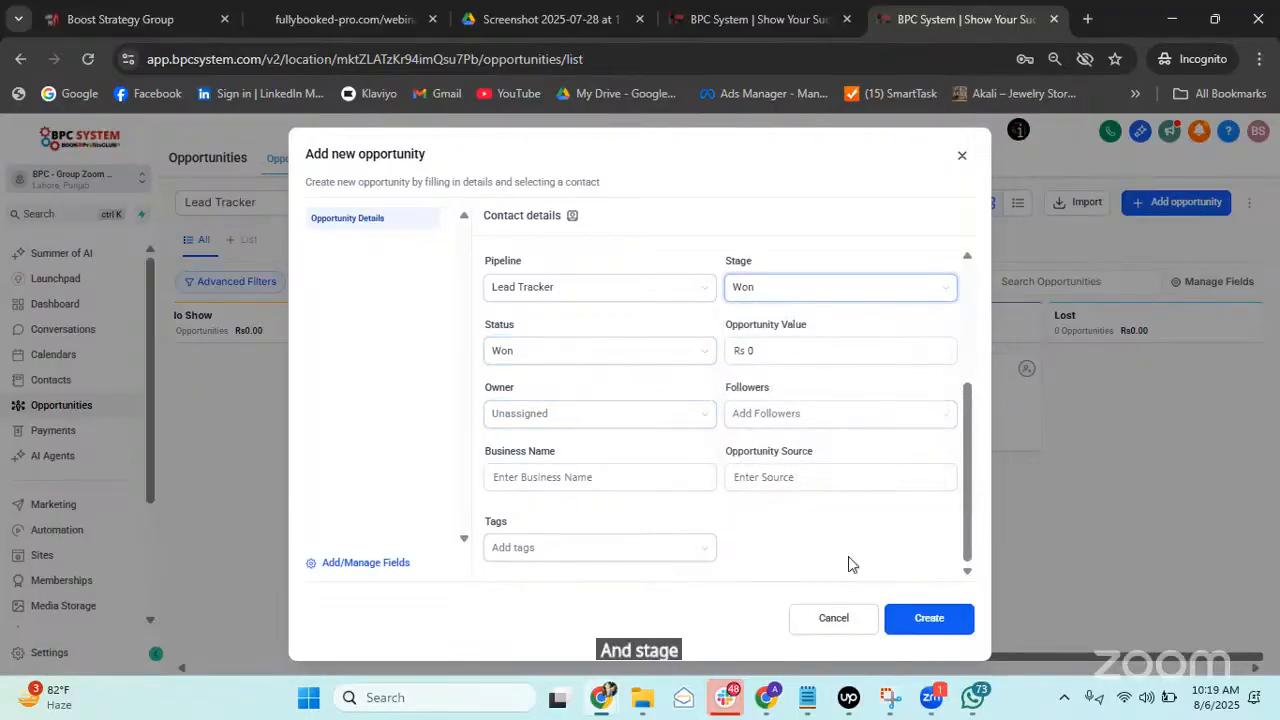
pyautogui.click(925, 620)
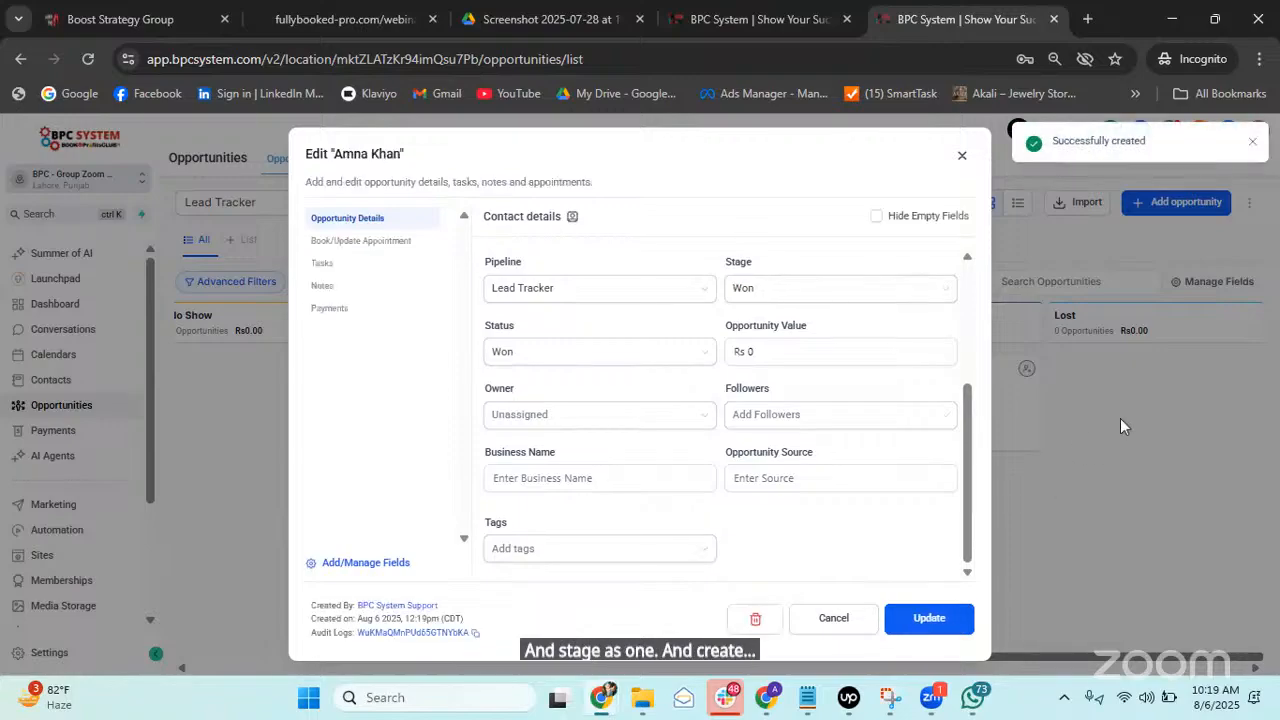
pyautogui.click(962, 155)
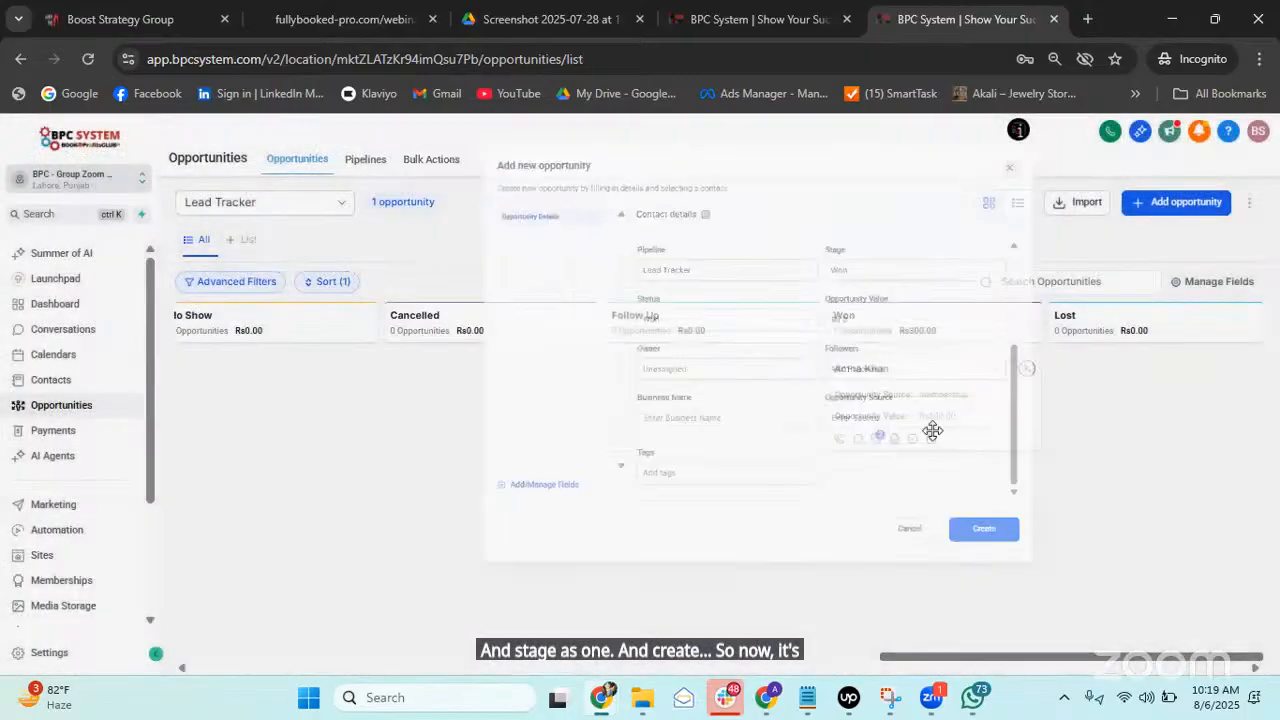
# Reload the opportunities list page in the browser.
pyautogui.click(96, 58)
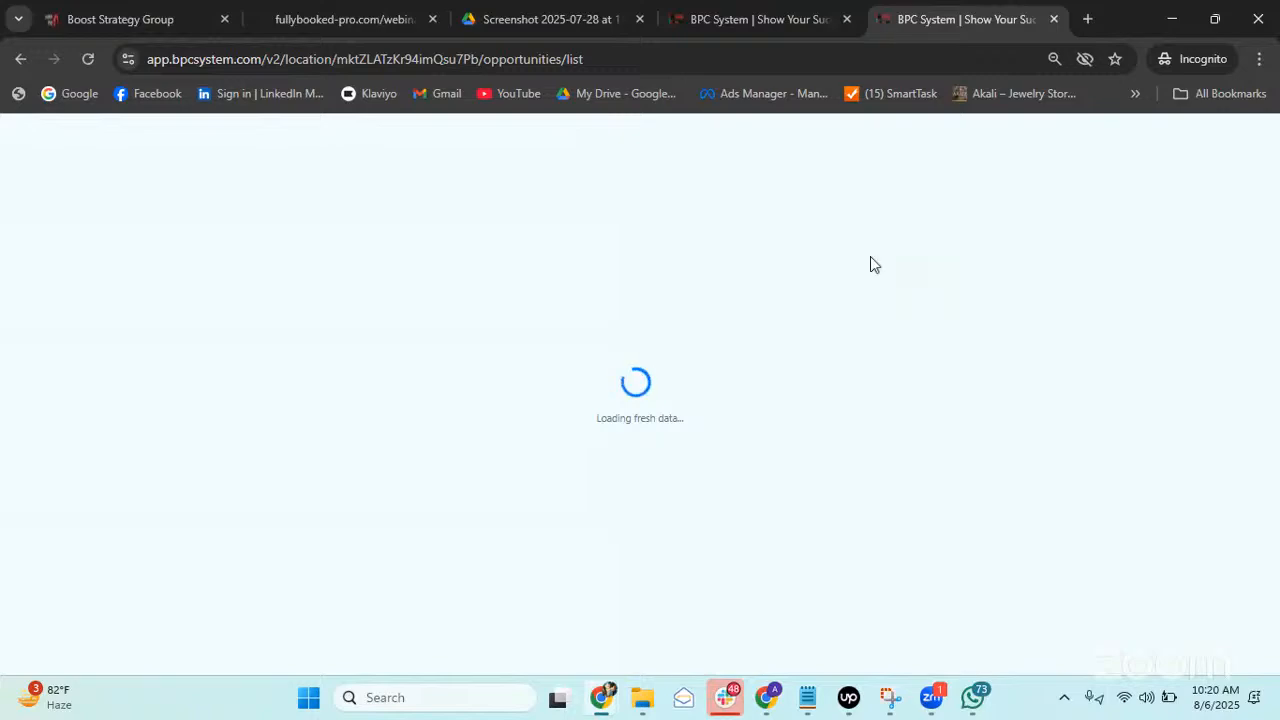
# In the Lead Report editor, save the Won Opportunities widget to refresh it and select its title.
pyautogui.click(737, 22)
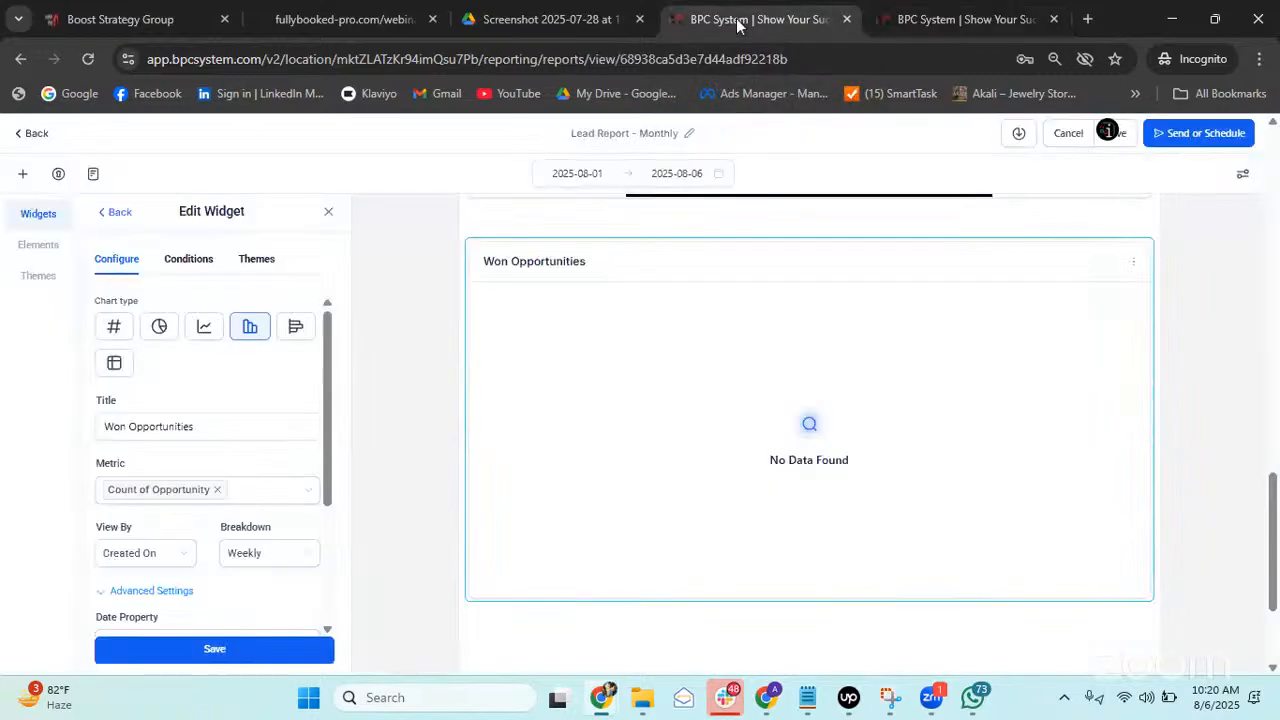
pyautogui.click(209, 655)
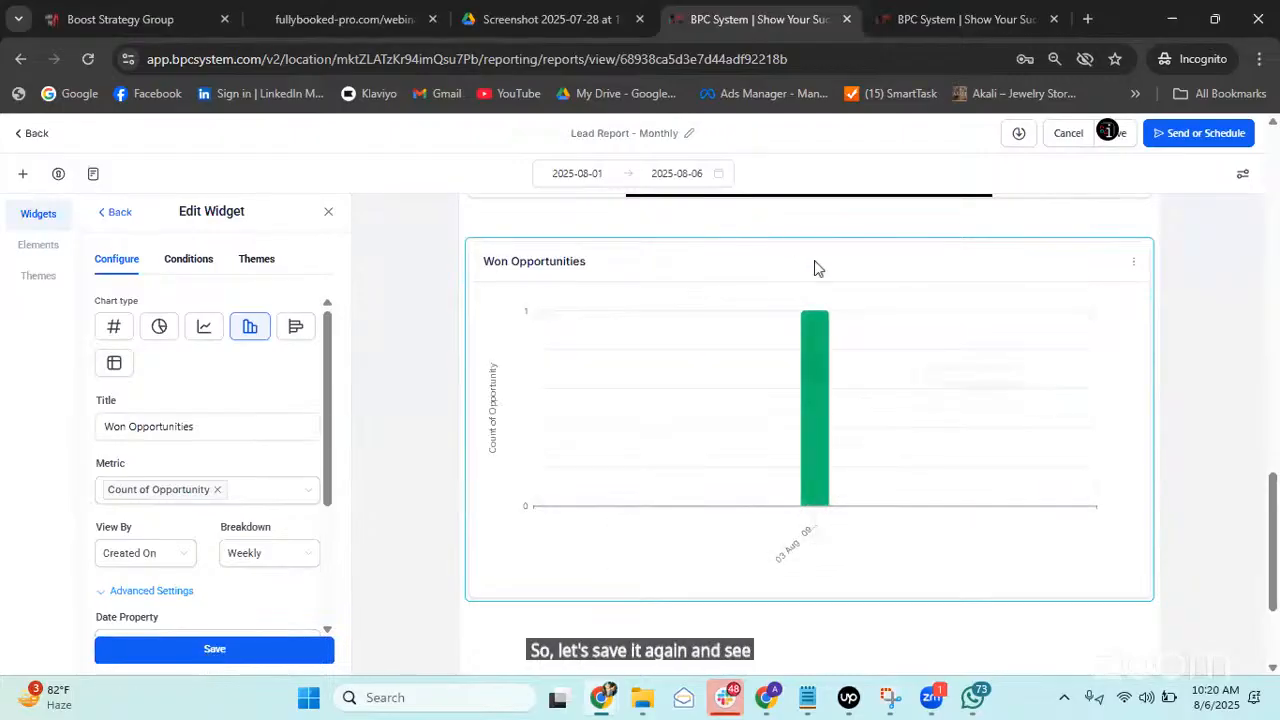
pyautogui.click(900, 14)
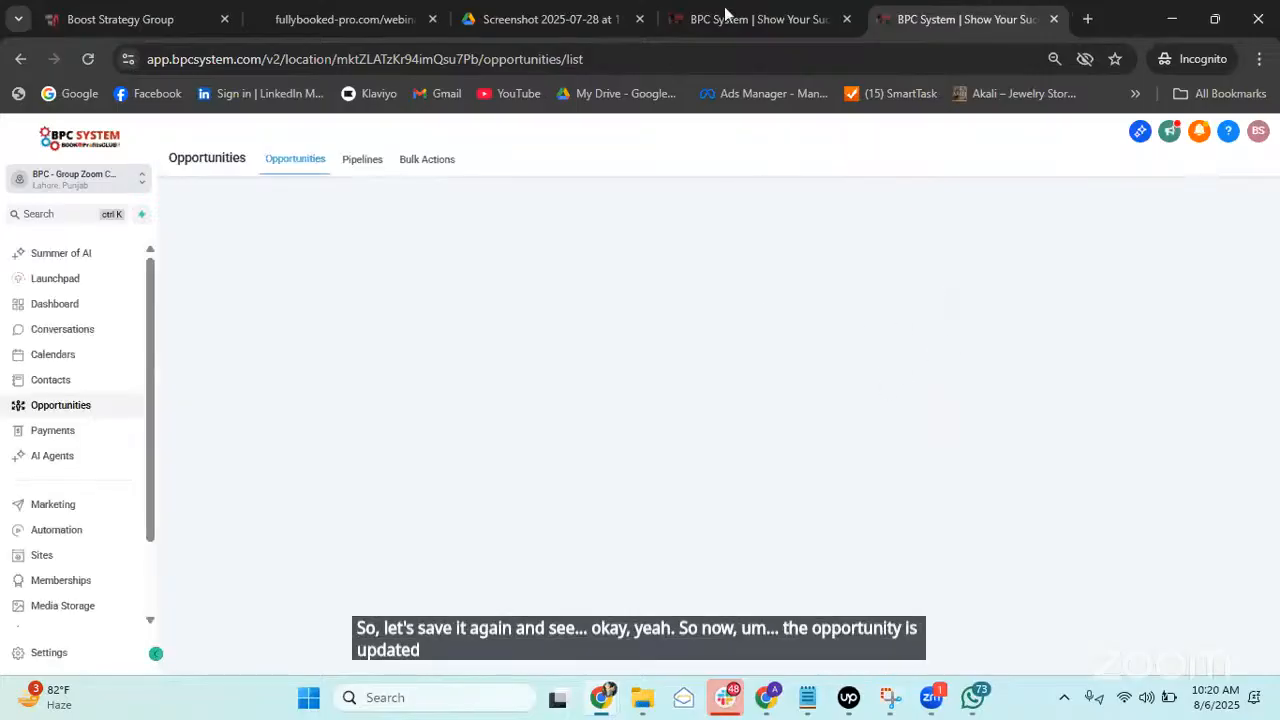
pyautogui.hotkey('ctrl', 'shift', 'Tab')
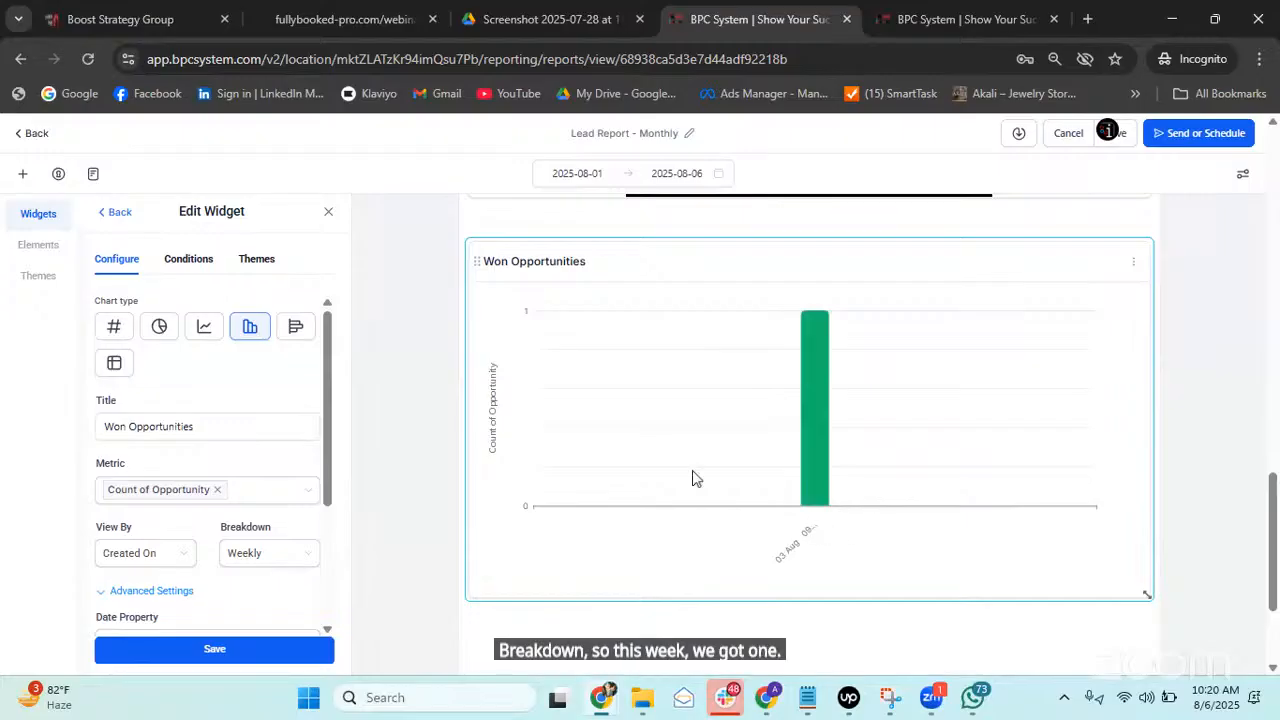
pyautogui.click(193, 426)
# Retitle the chart 'New Cusotmer', save it, and go back to the opportunities board tab.
pyautogui.tripleClick(193, 426)
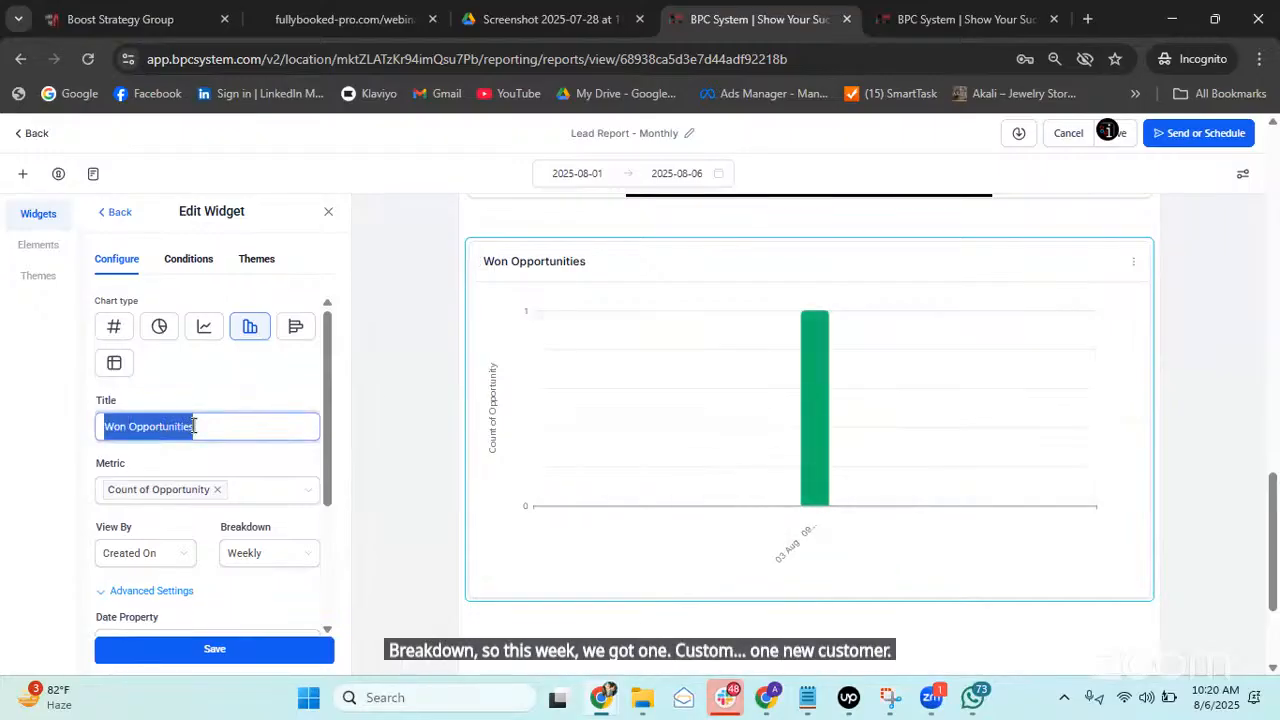
pyautogui.write('New ')
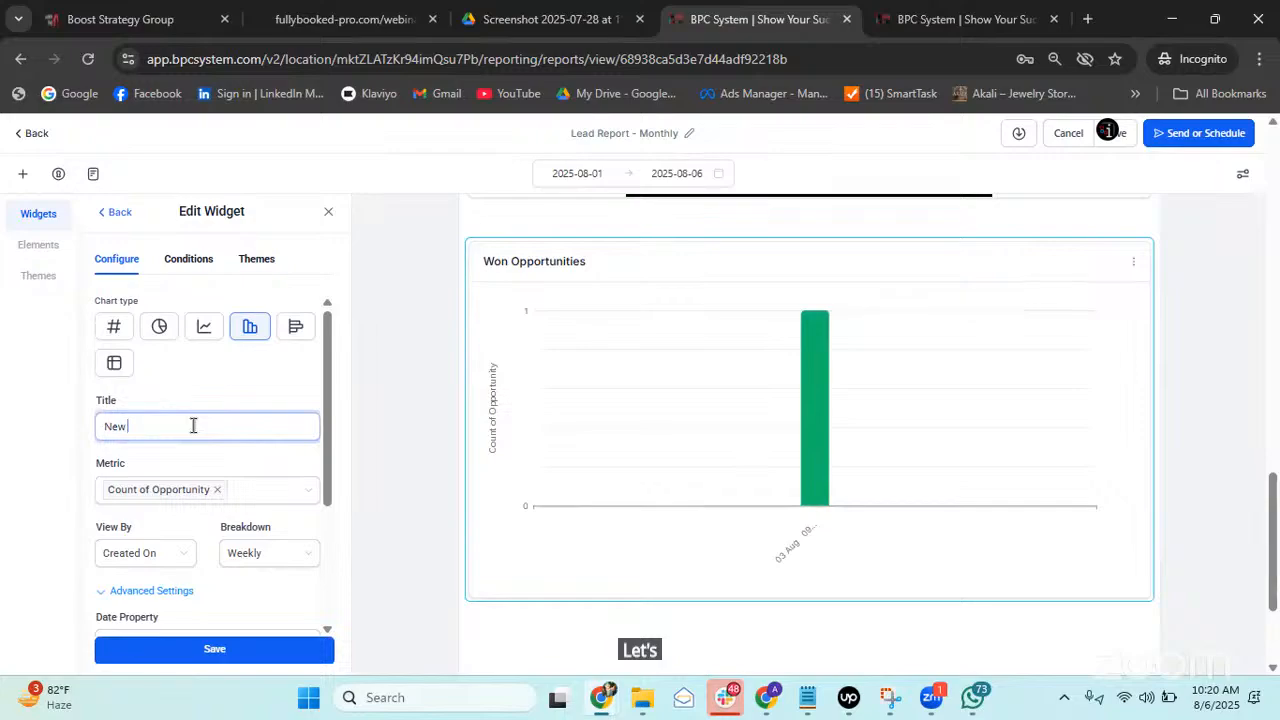
pyautogui.write('Cusotmer')
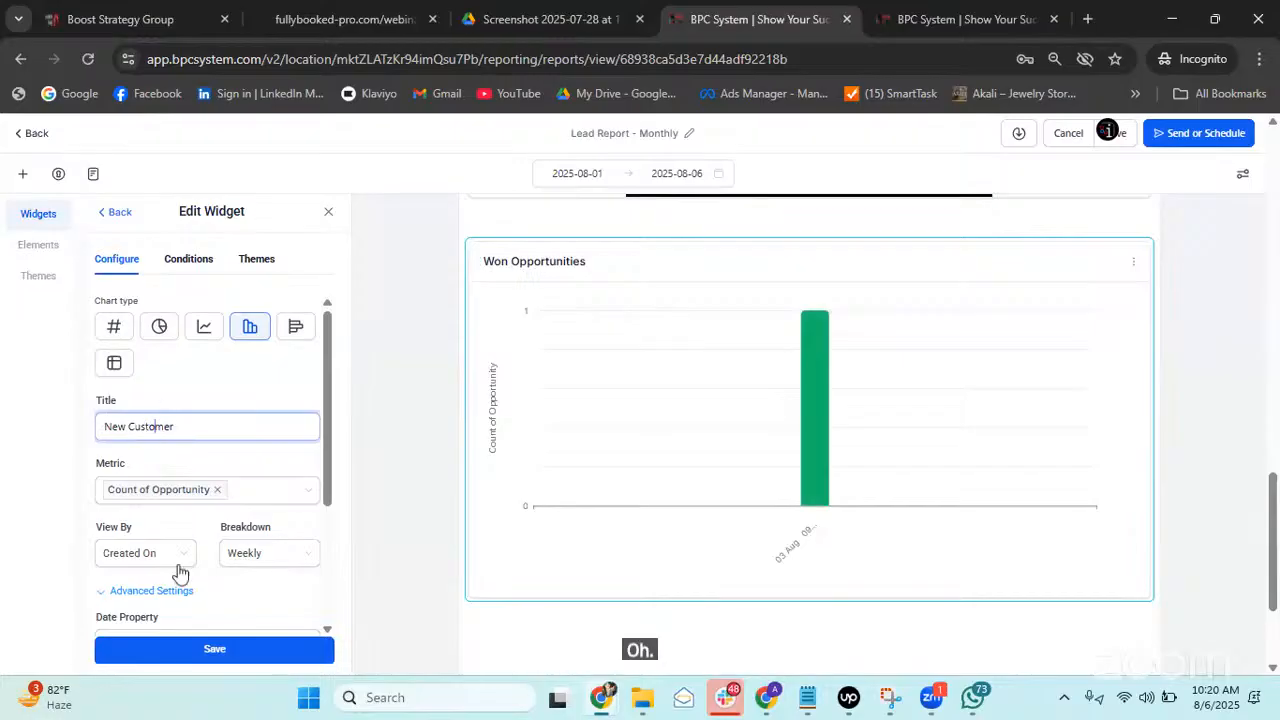
pyautogui.click(186, 651)
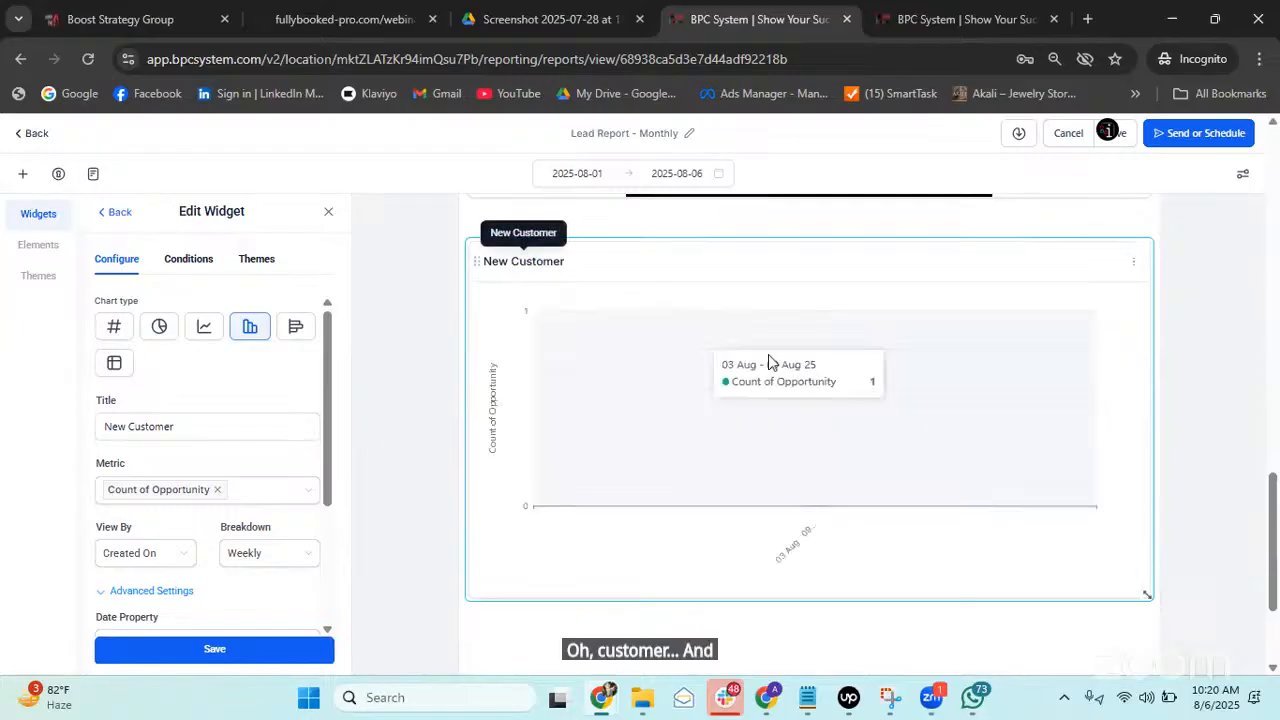
pyautogui.click(937, 14)
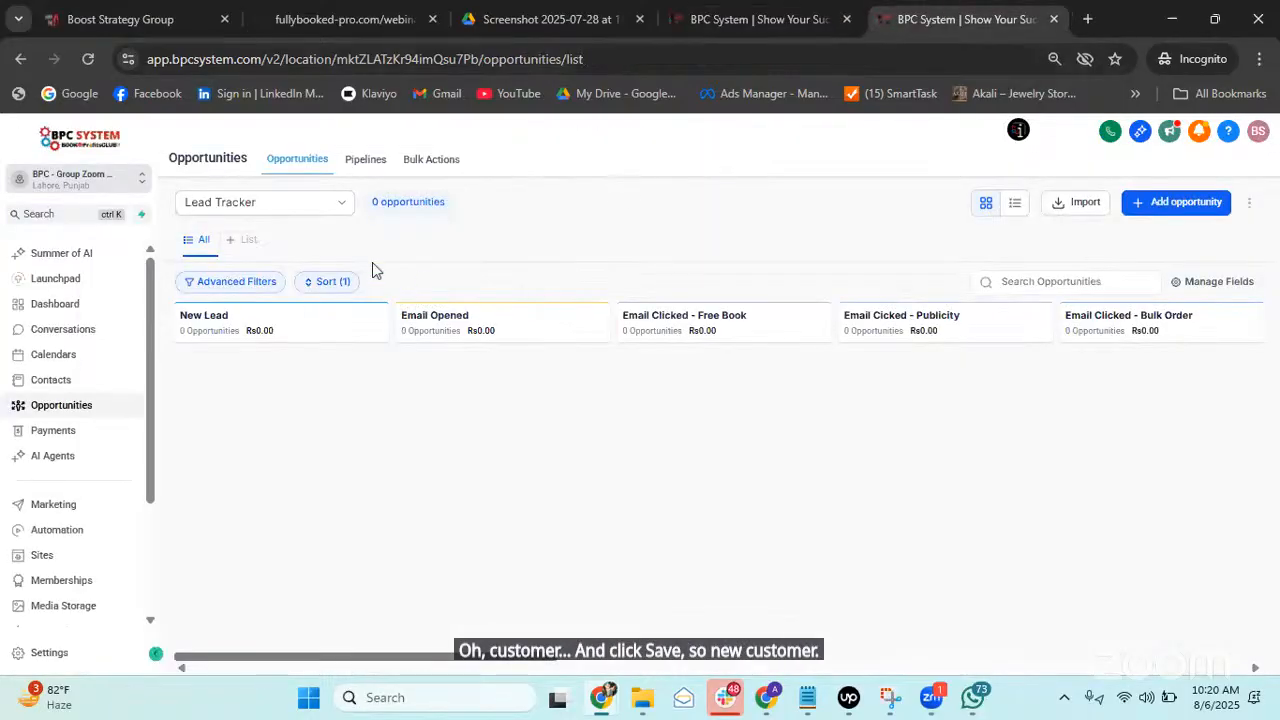
# Check Webinar Registrations and Call Booking Management, then show YOUR PROMOTION Pipeline and add an opportunity.
pyautogui.click(306, 212)
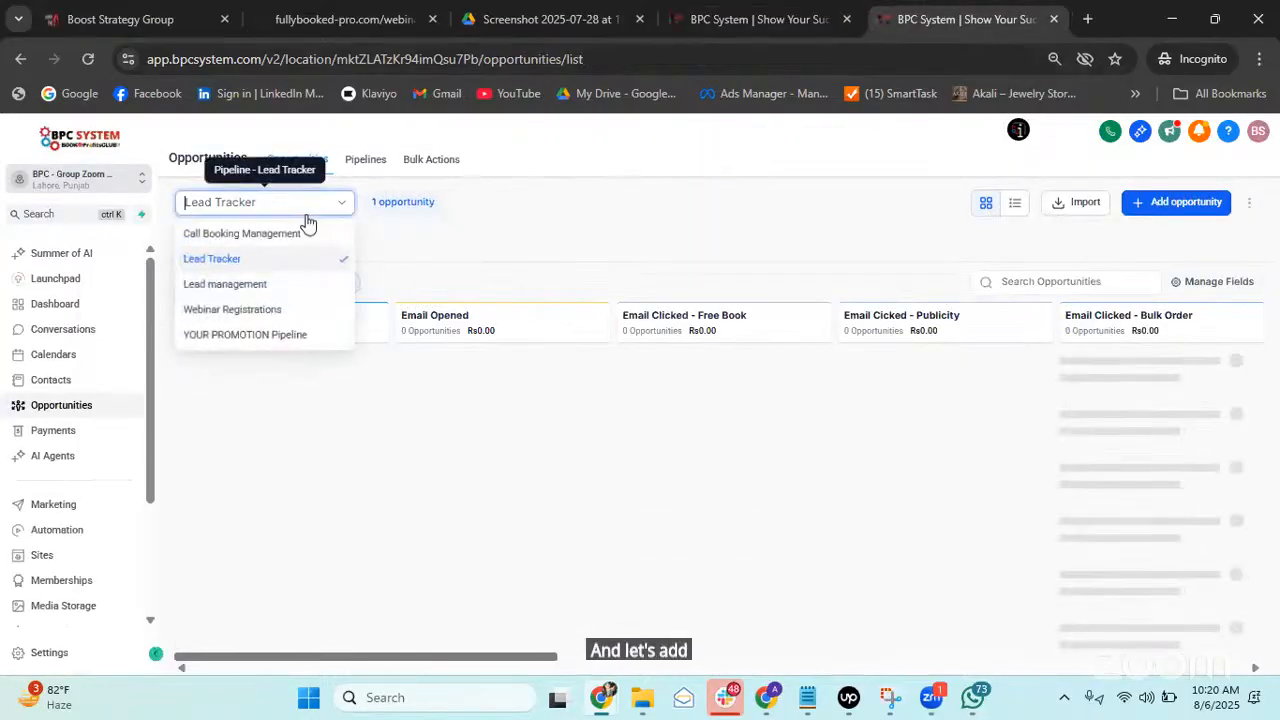
pyautogui.click(262, 316)
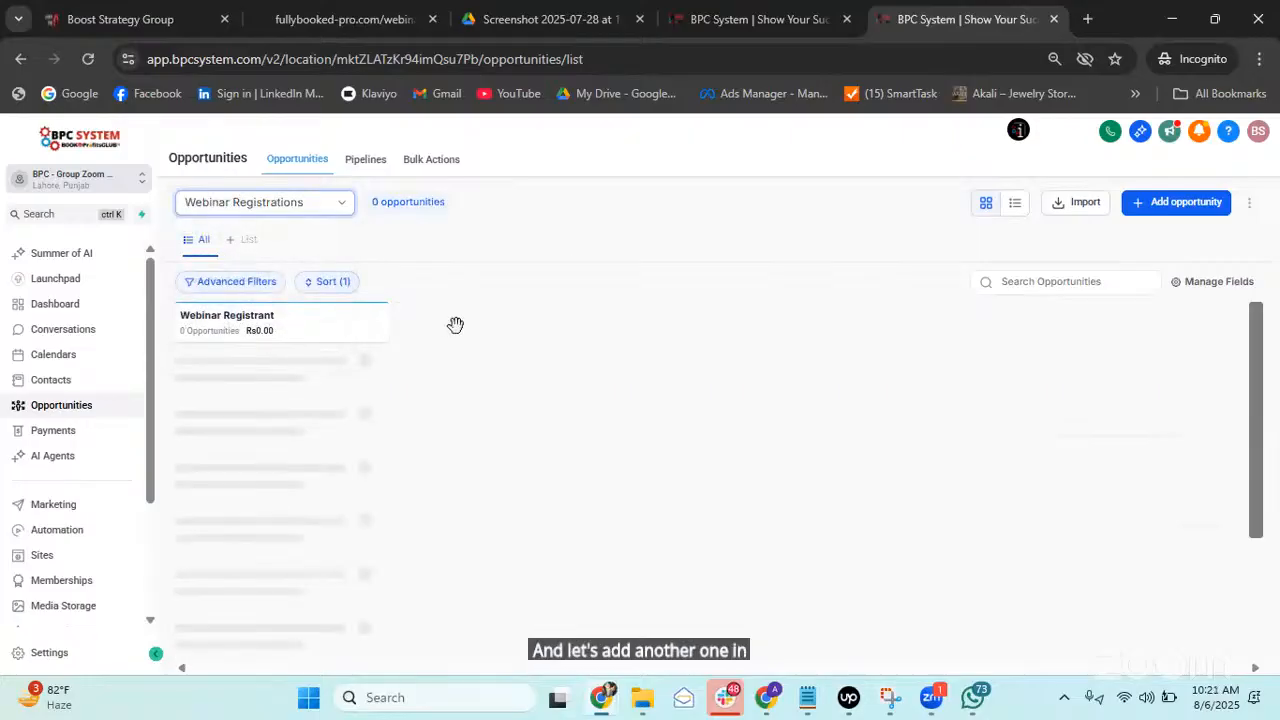
pyautogui.click(245, 204)
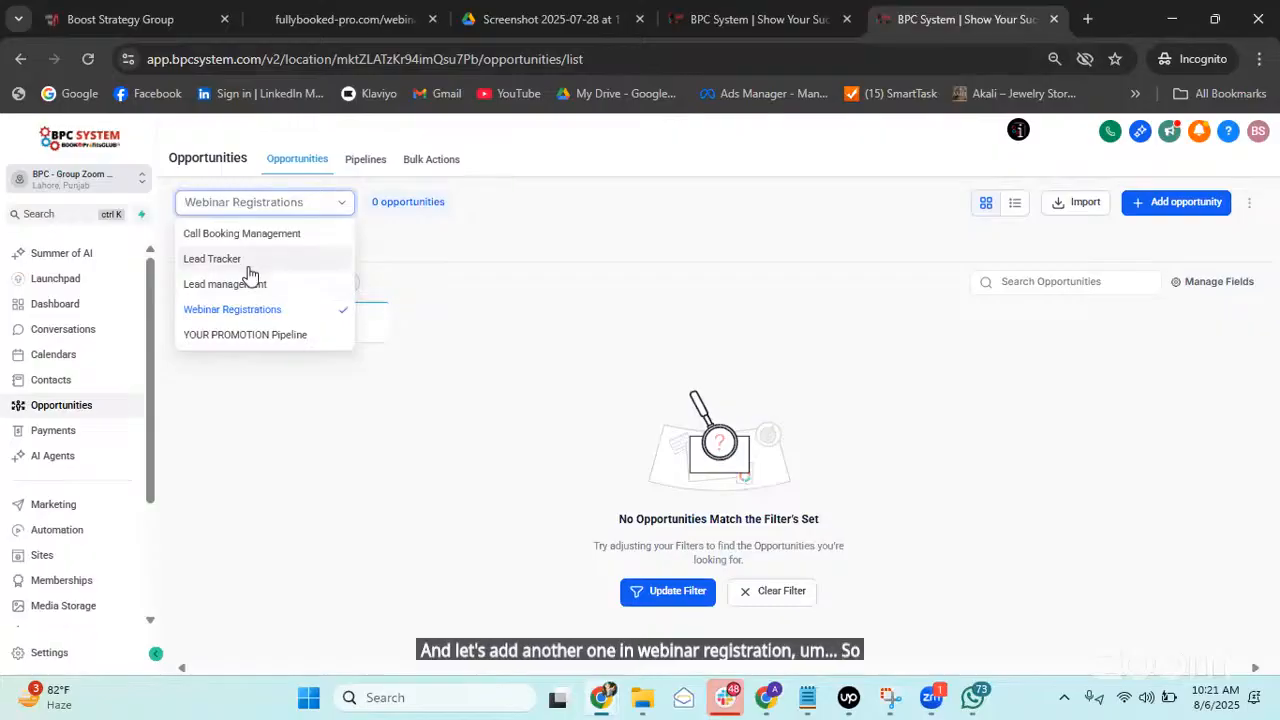
pyautogui.click(279, 236)
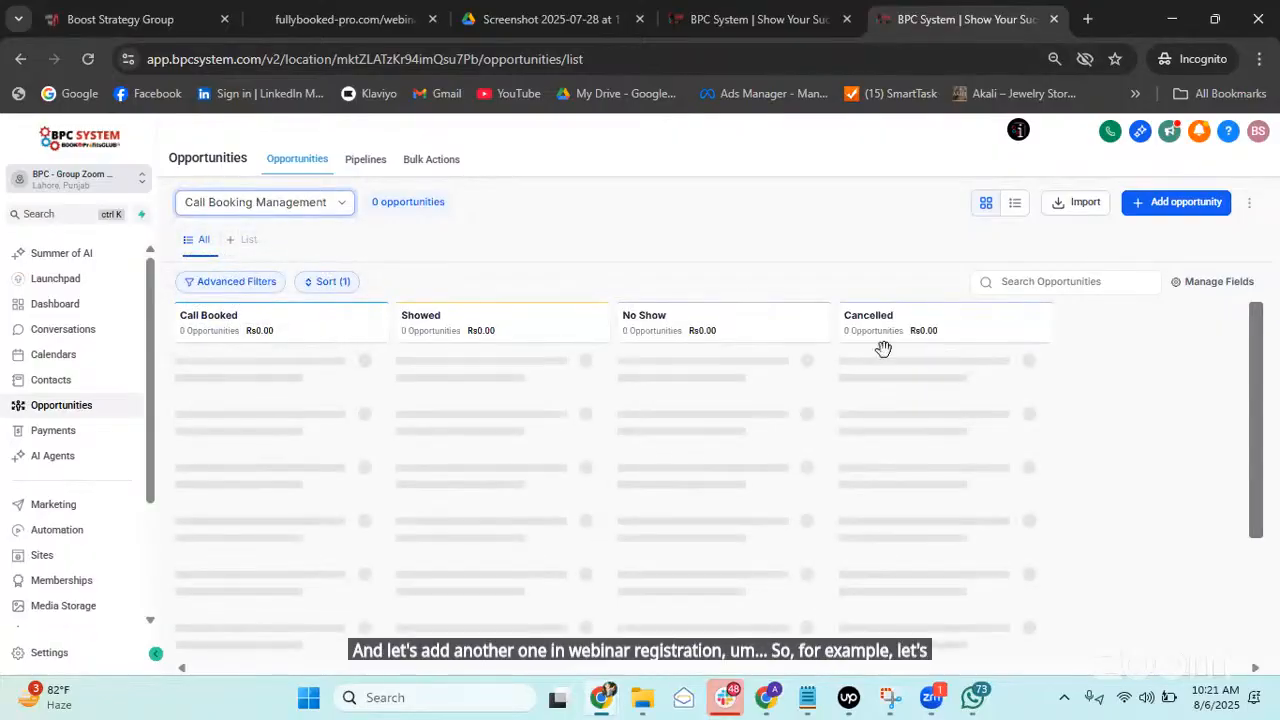
pyautogui.click(265, 208)
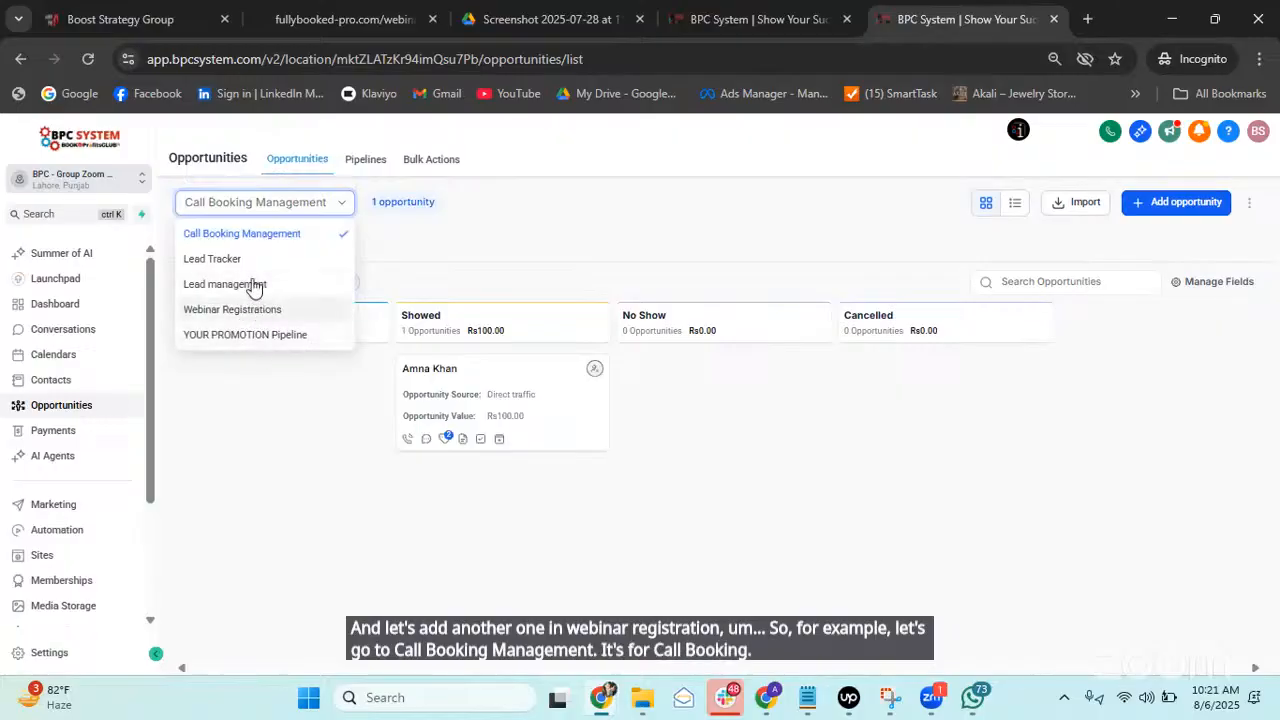
pyautogui.click(262, 336)
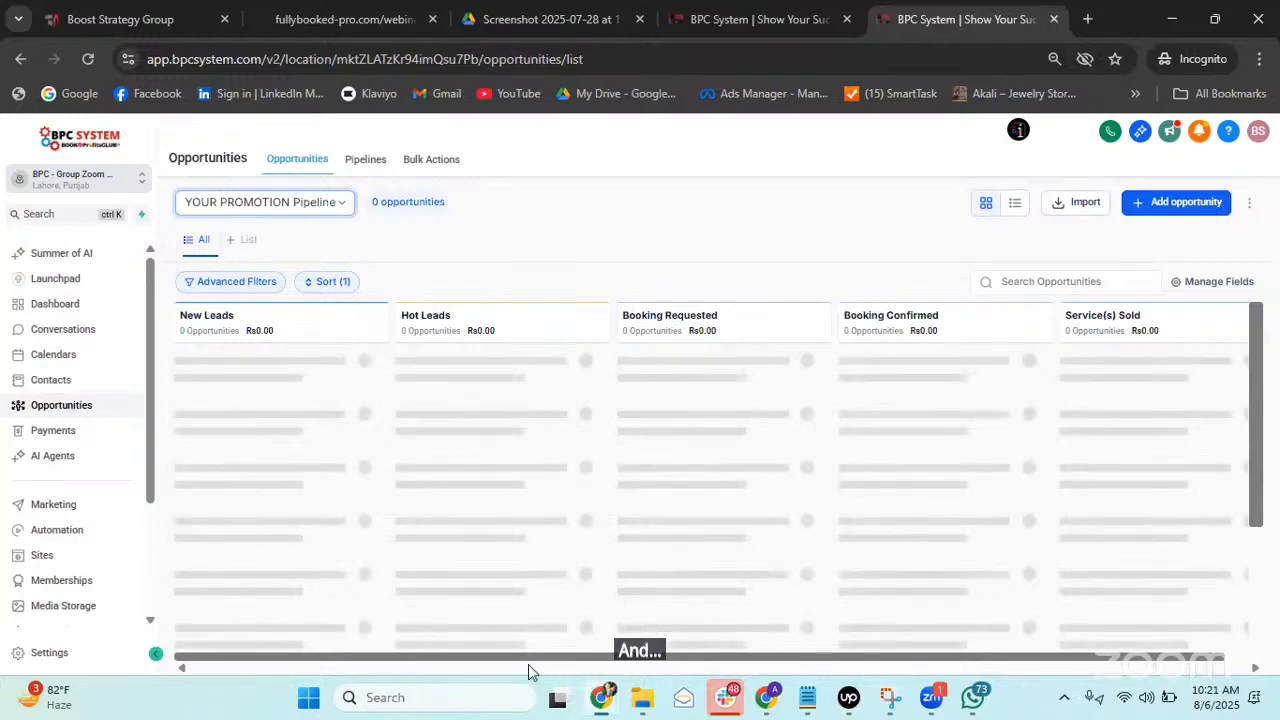
pyautogui.moveTo(517, 651); pyautogui.dragTo(391, 655)
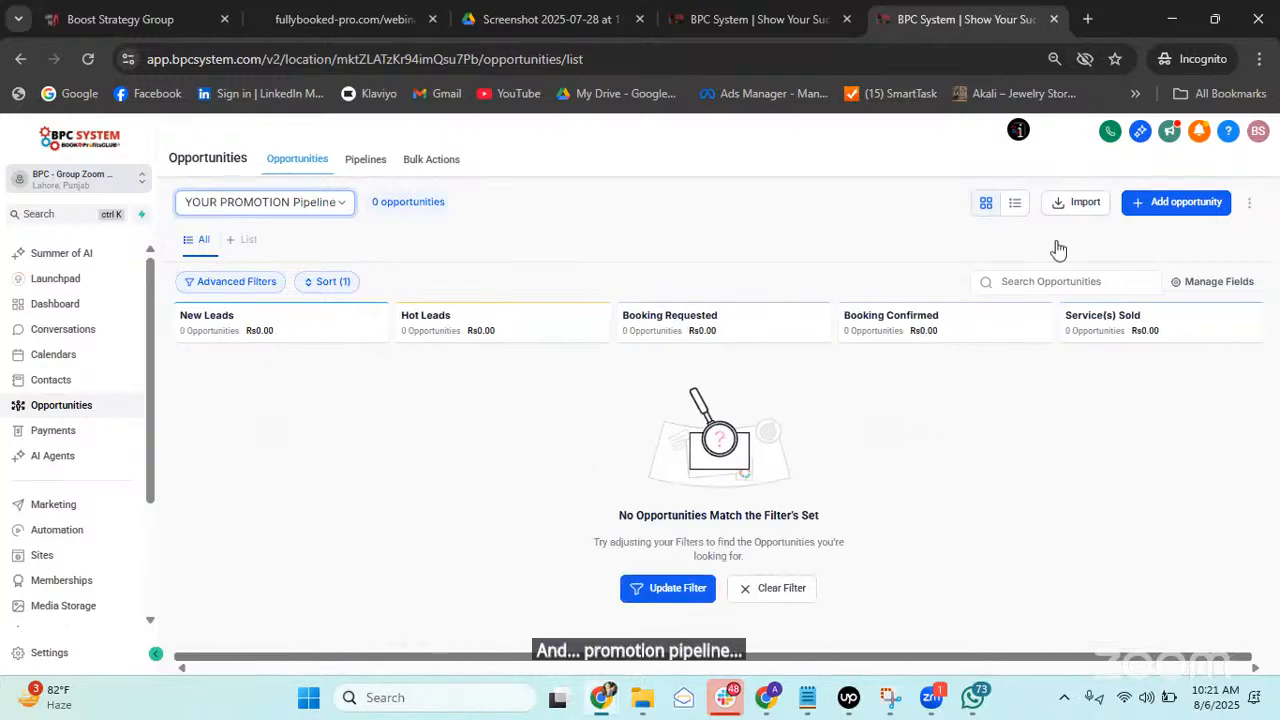
pyautogui.click(1176, 202)
# Choose contact test 1, set the stage to Service(s) Sold and the status to Won.
pyautogui.click(597, 286)
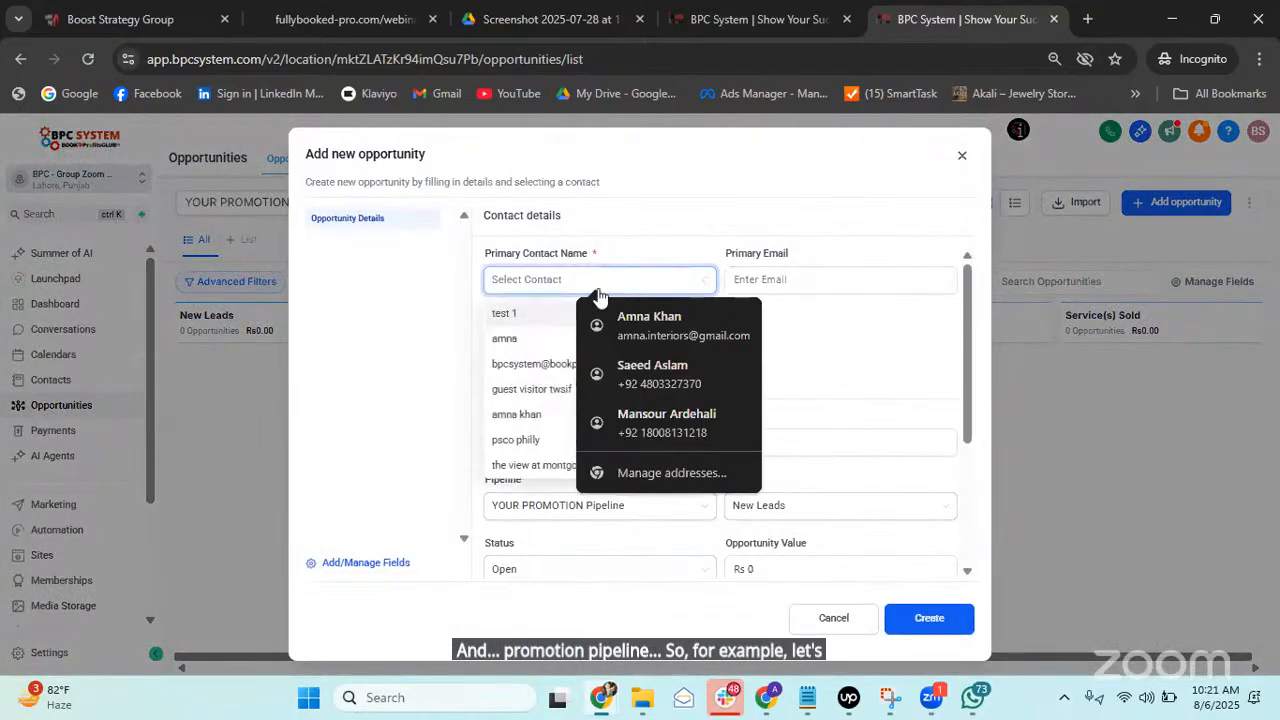
pyautogui.click(518, 317)
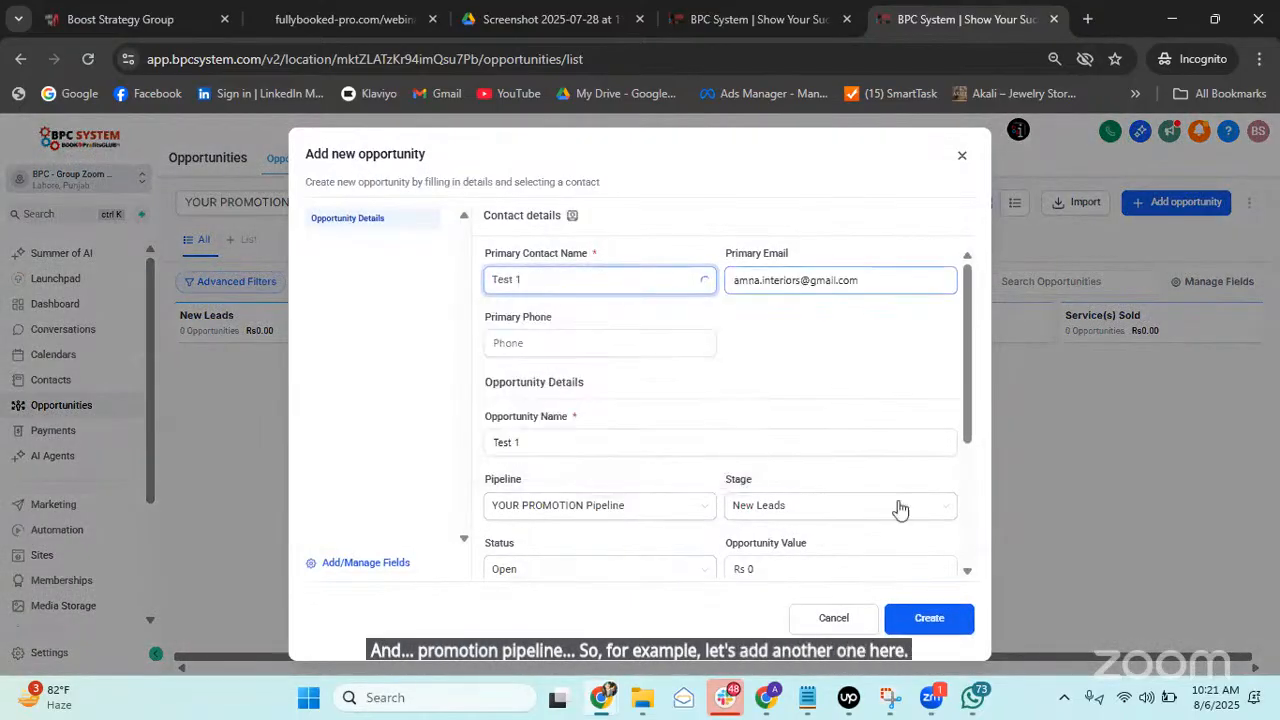
pyautogui.scroll(-2, 645, 382)
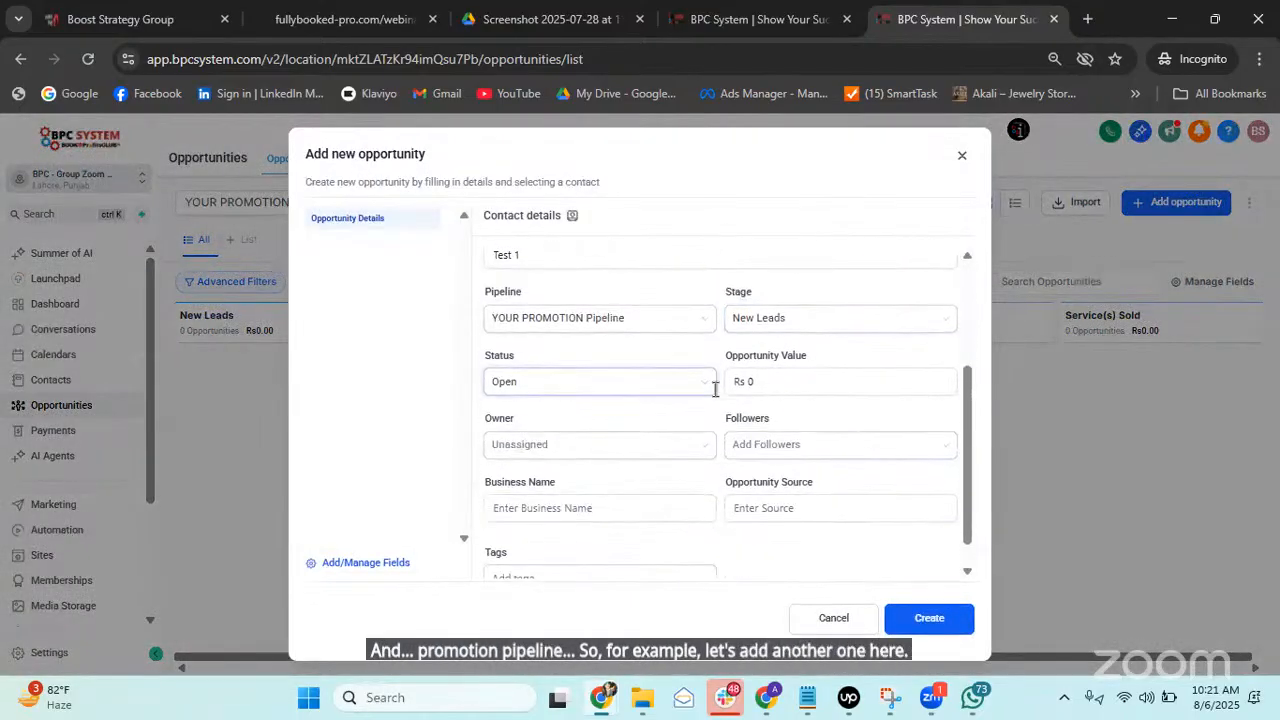
pyautogui.click(820, 318)
pyautogui.click(825, 427)
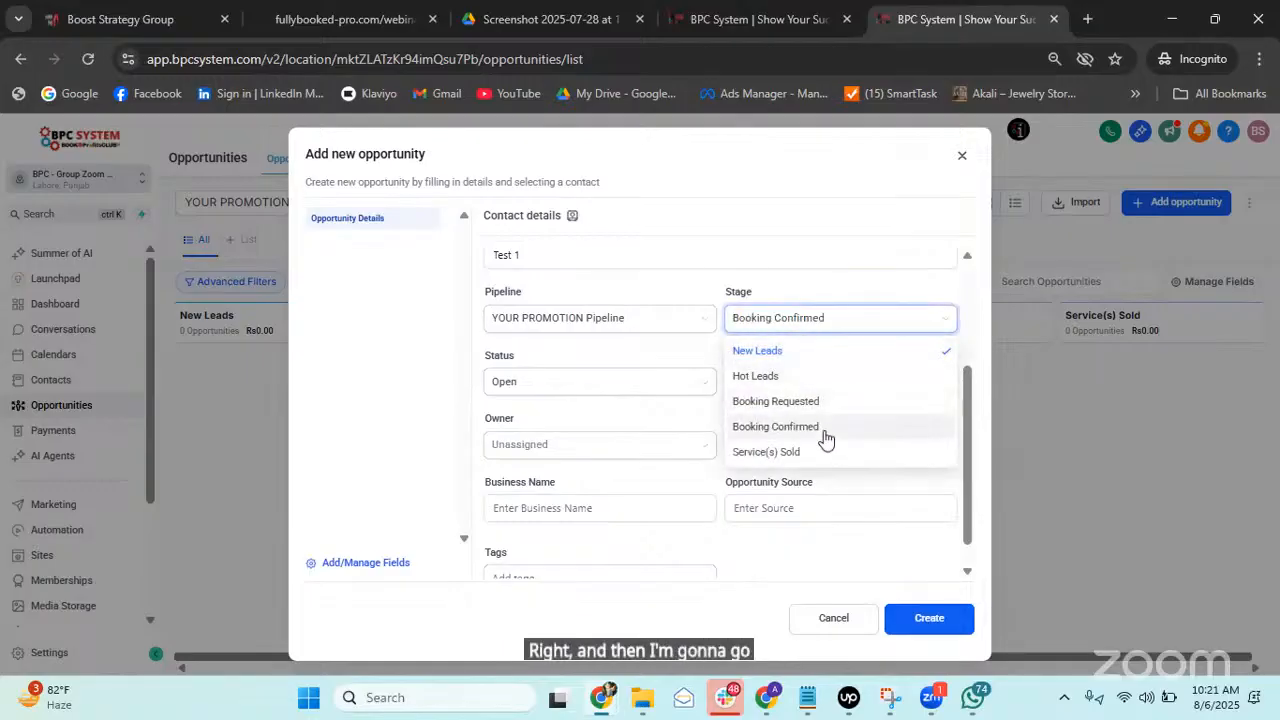
pyautogui.click(842, 320)
pyautogui.click(786, 452)
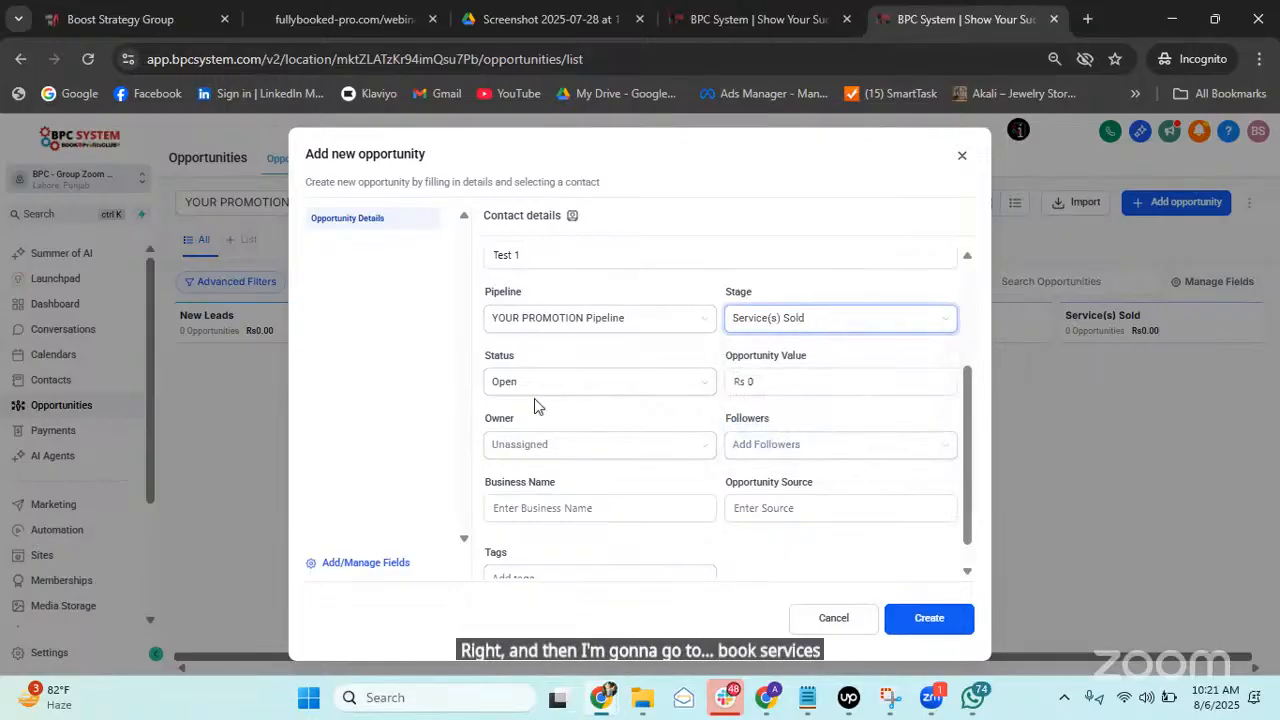
pyautogui.click(580, 381)
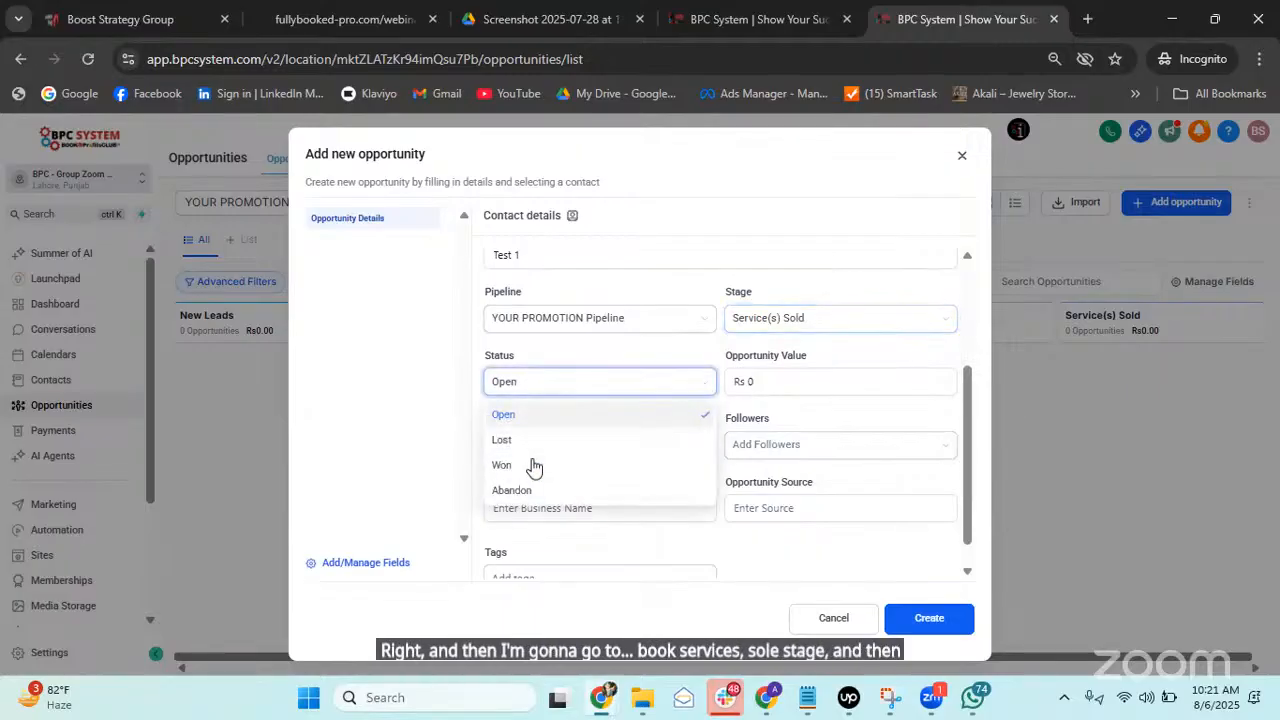
pyautogui.click(527, 467)
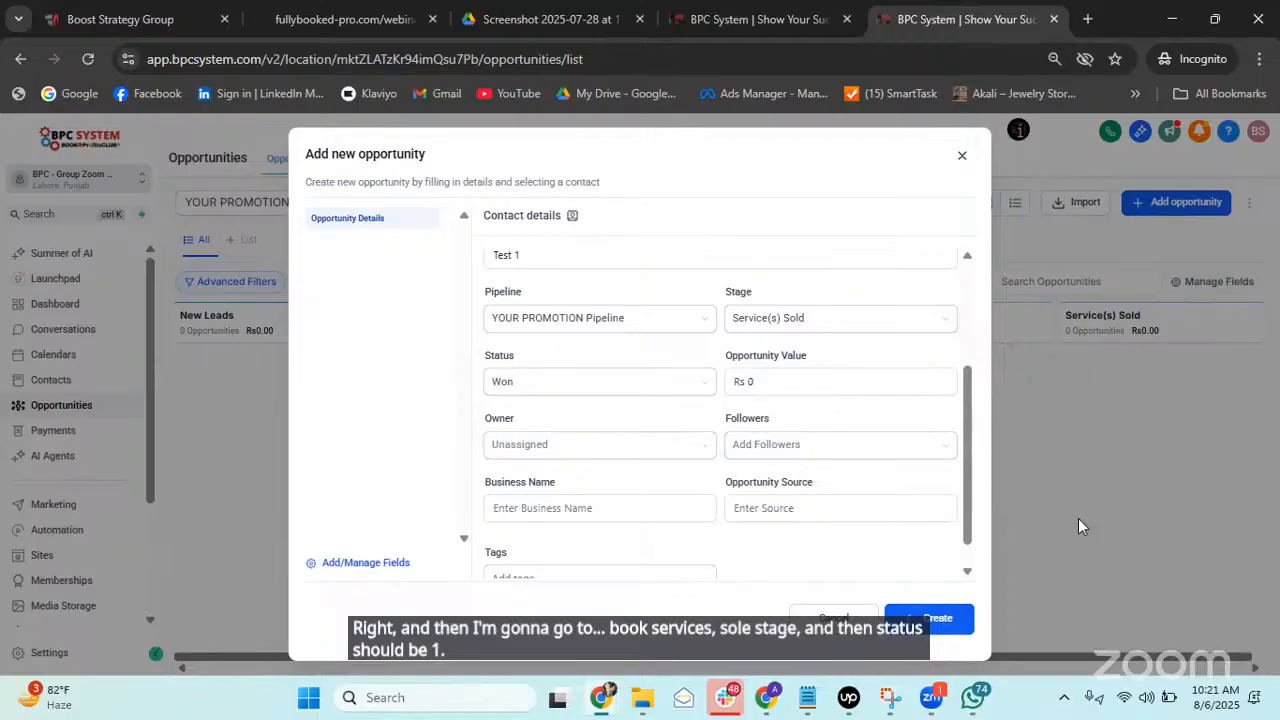
# Save the report chart to refresh its count, then save and close the Test 1 opportunity.
pyautogui.click(767, 22)
pyautogui.click(232, 650)
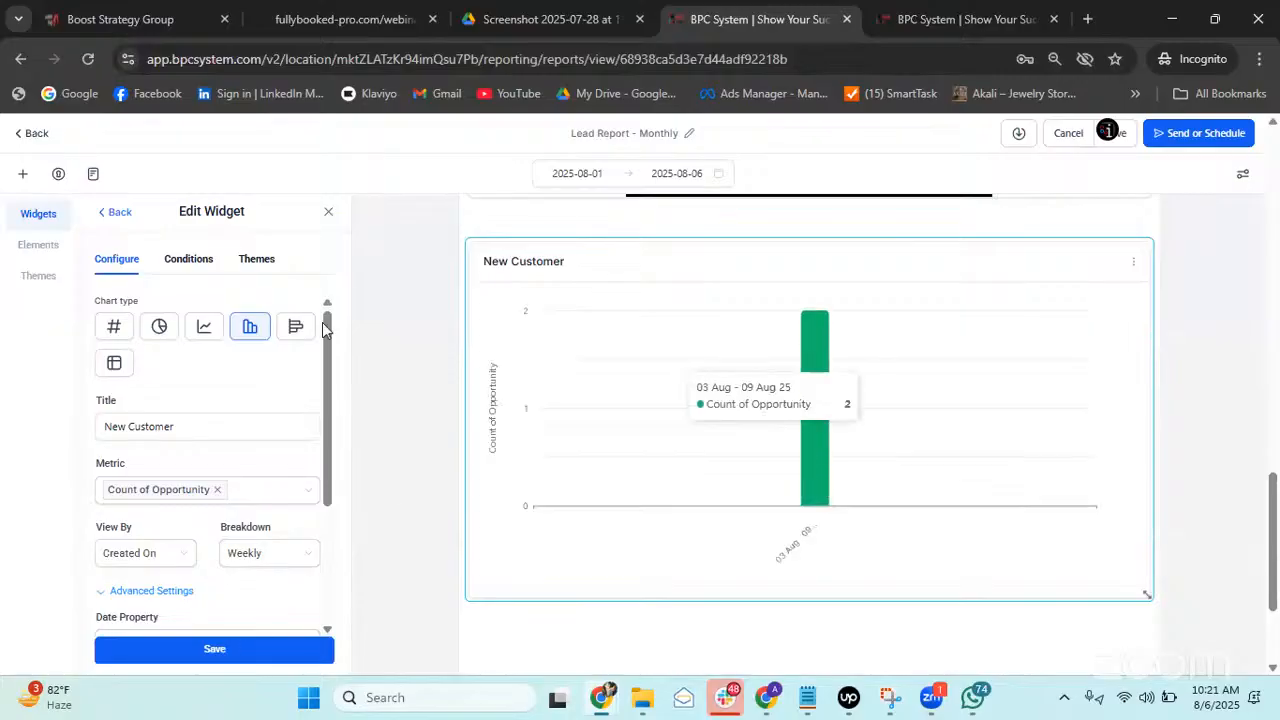
pyautogui.scroll(-2, 225, 415)
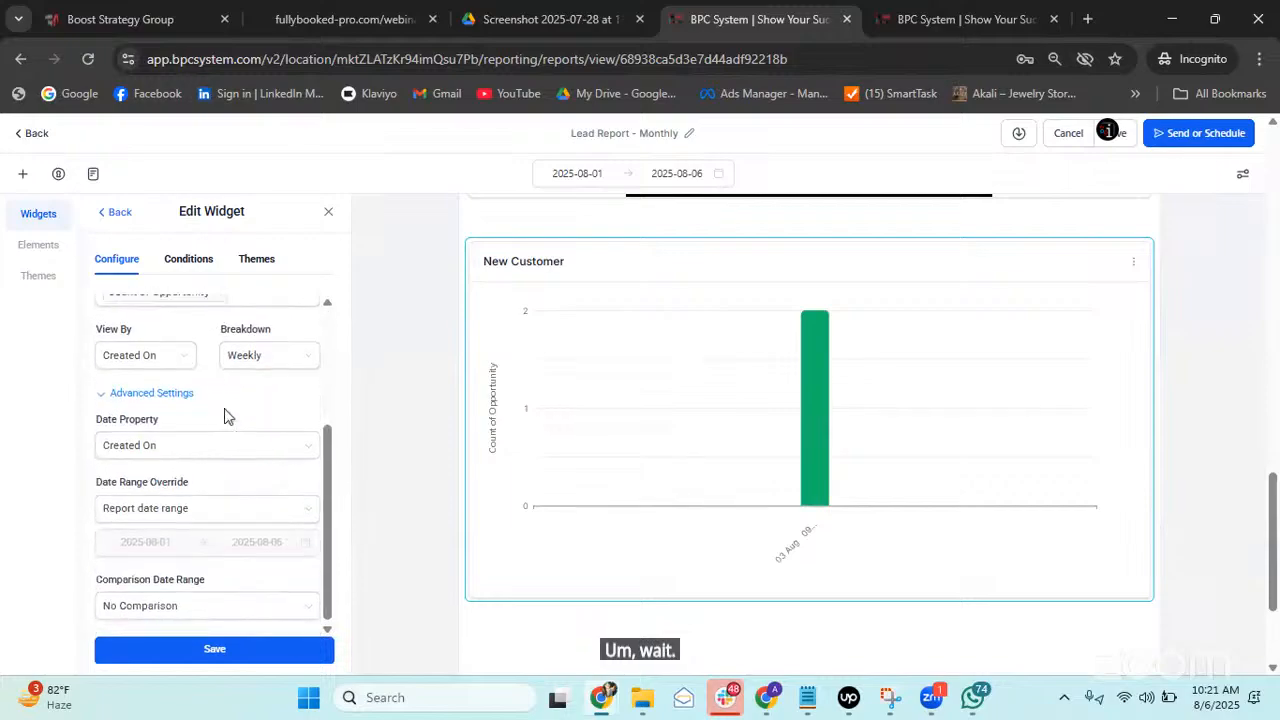
pyautogui.scroll(3, 230, 470)
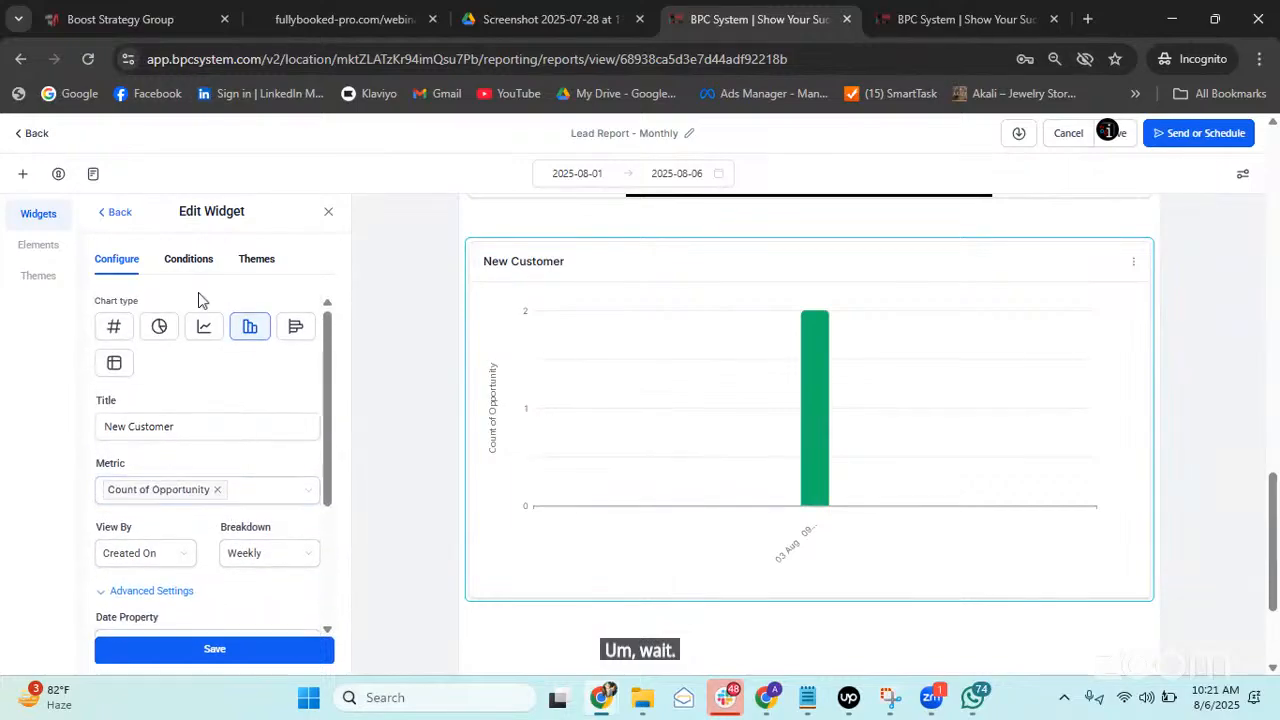
pyautogui.click(962, 19)
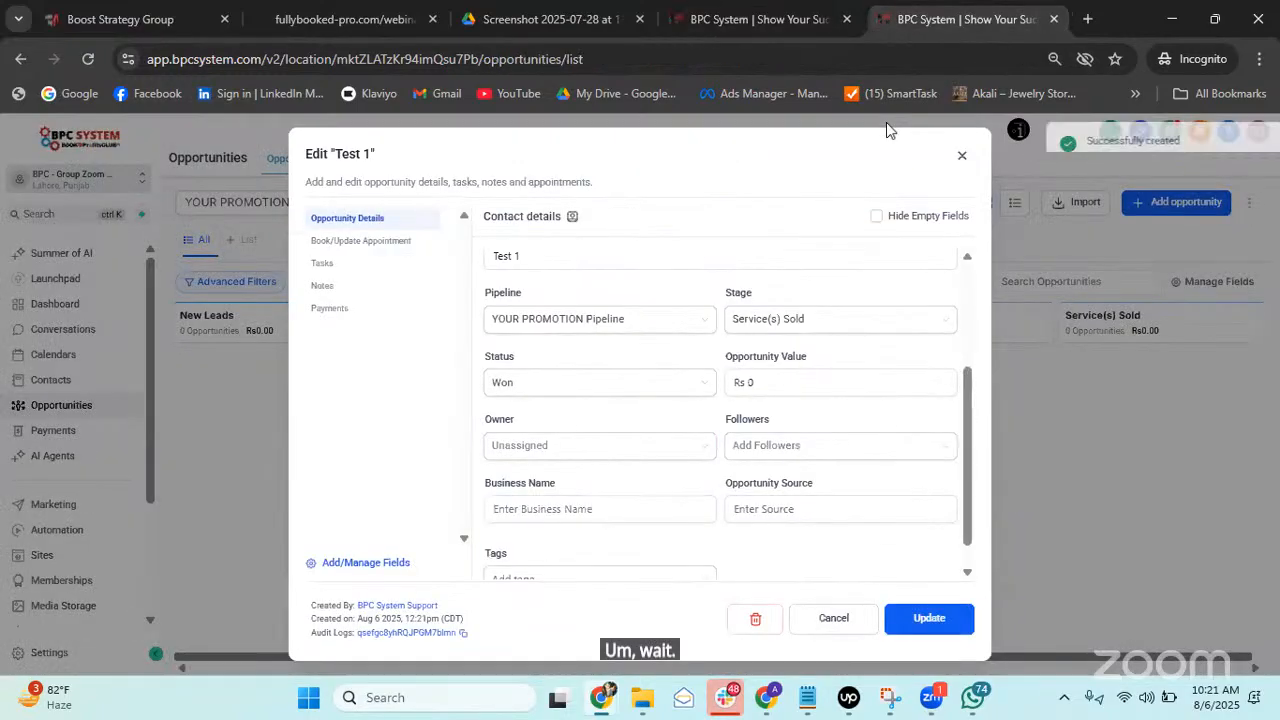
pyautogui.click(927, 622)
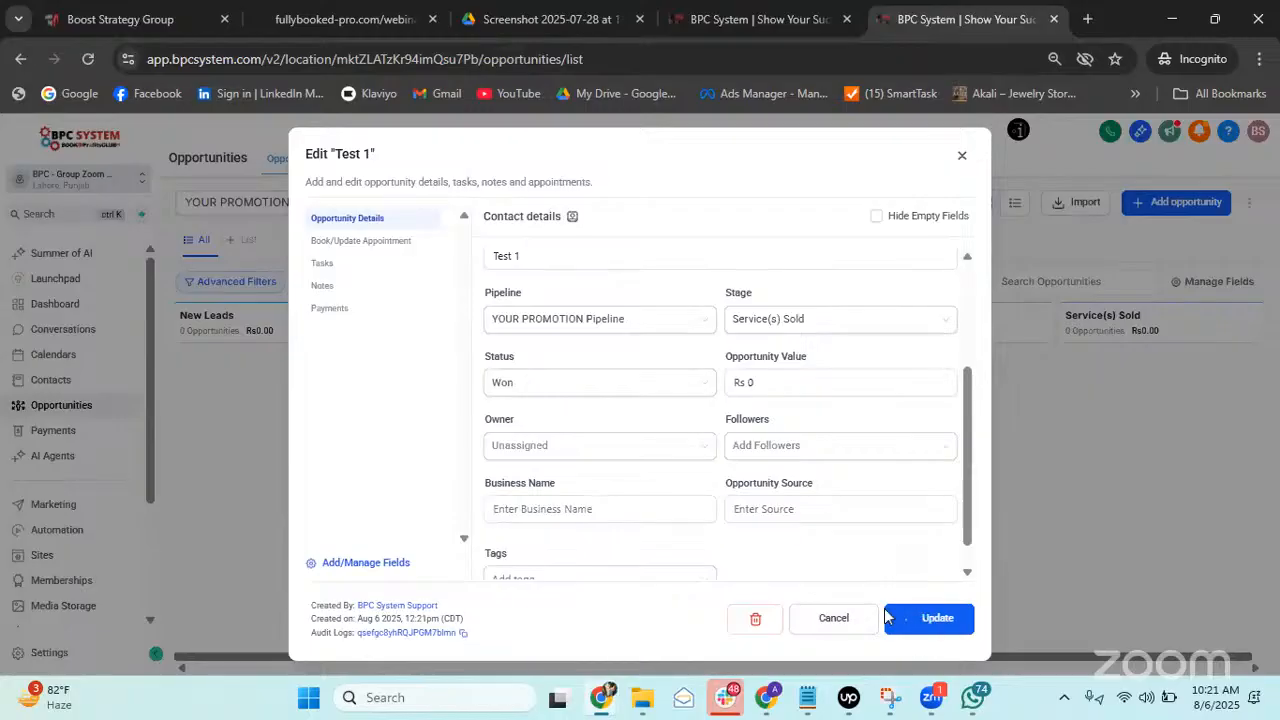
pyautogui.click(961, 157)
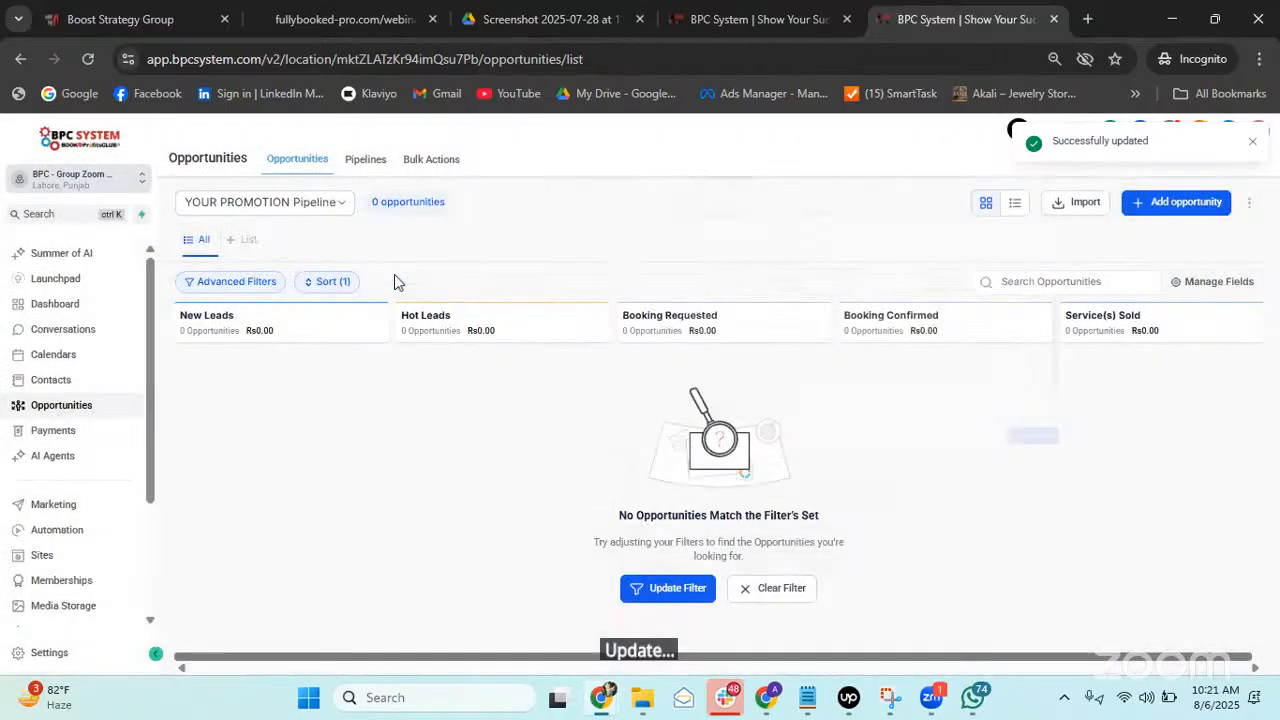
# Reload the board, widen the Status filter to include Lost, then return to the report editor.
pyautogui.click(90, 68)
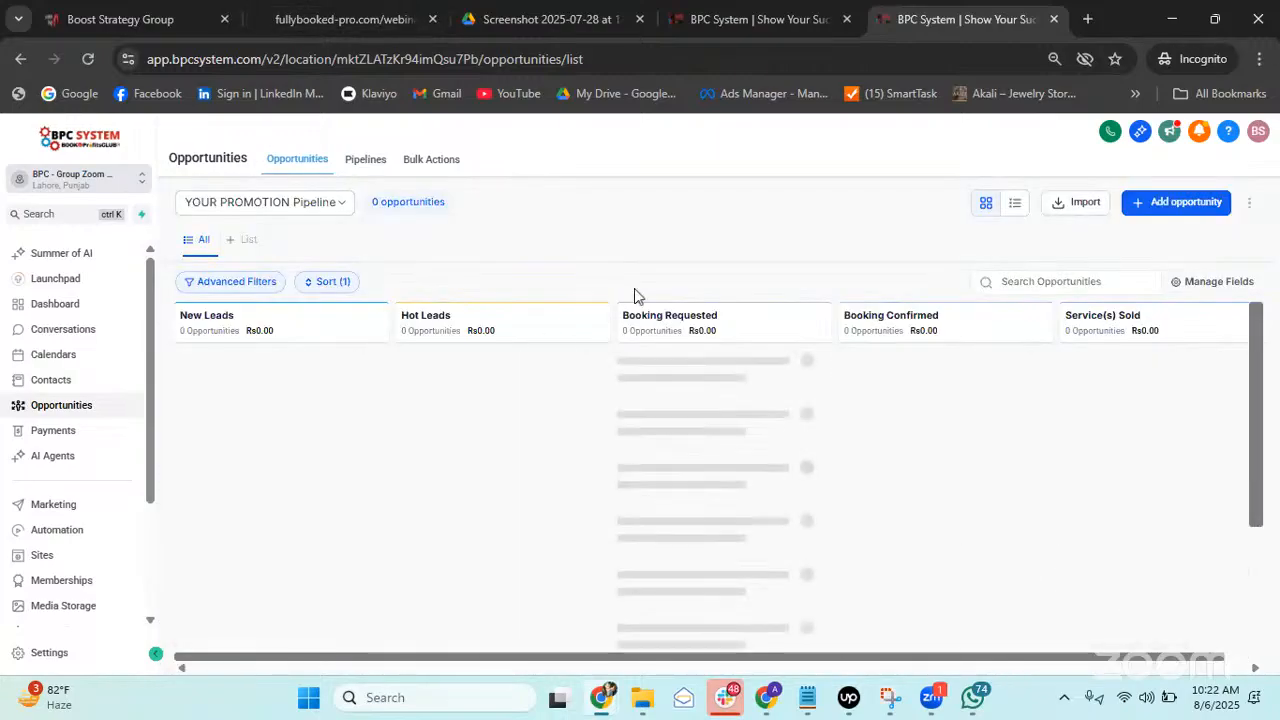
pyautogui.click(228, 284)
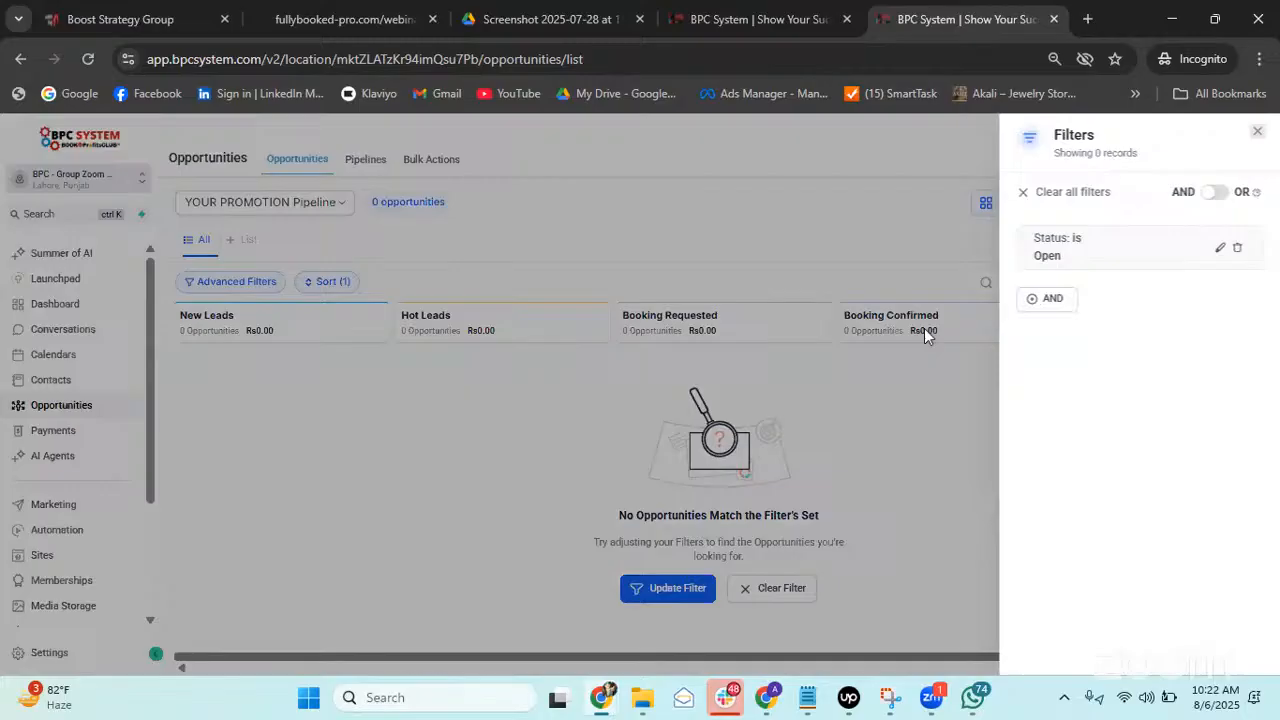
pyautogui.click(1221, 250)
pyautogui.click(1036, 294)
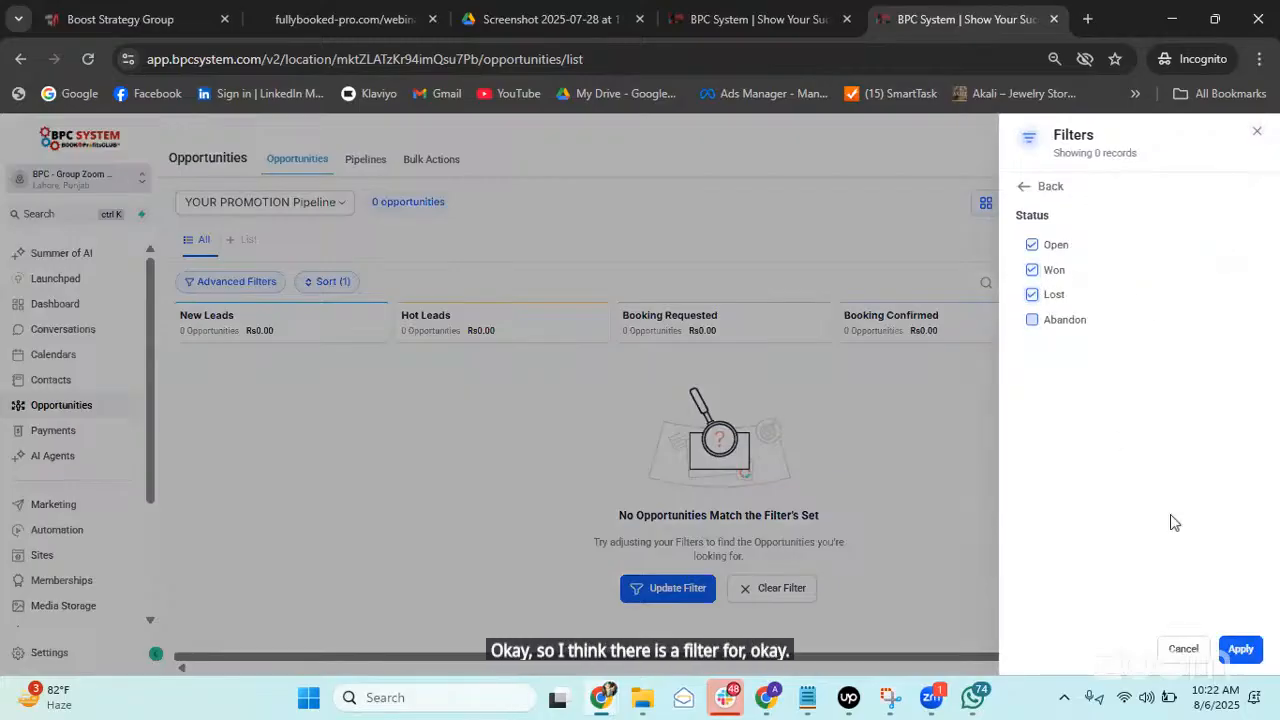
pyautogui.click(1238, 651)
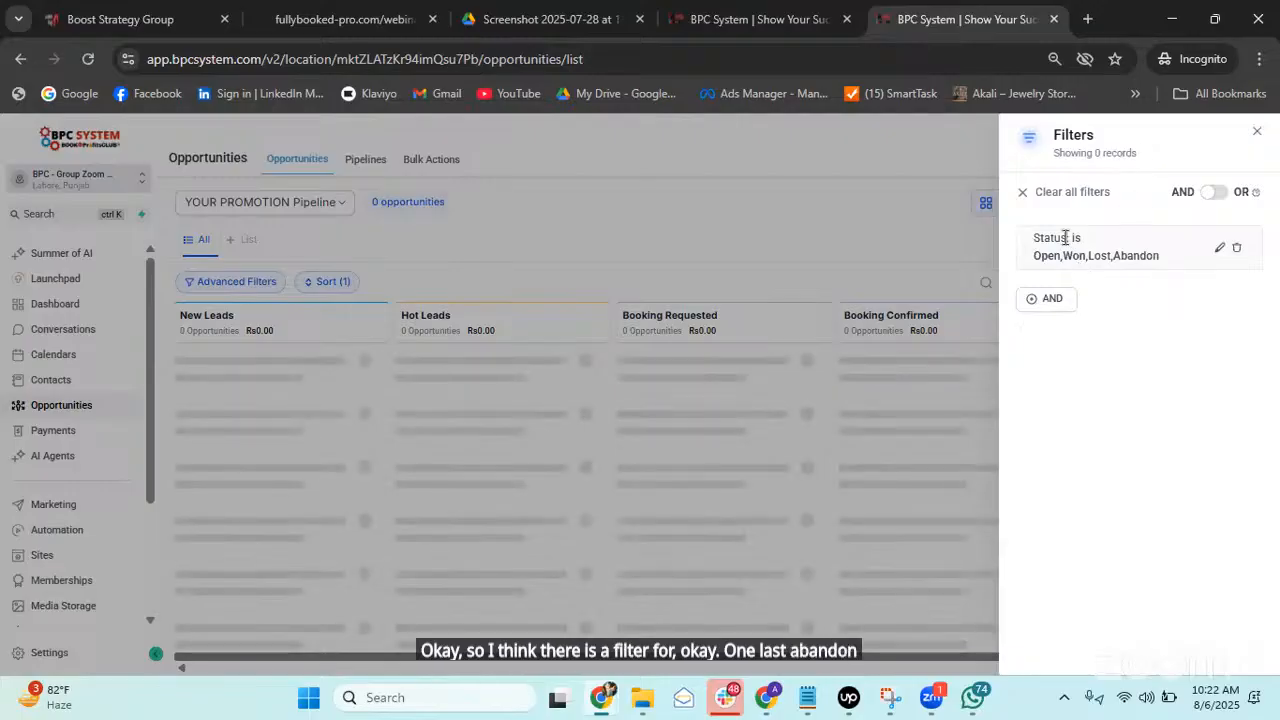
pyautogui.click(1257, 132)
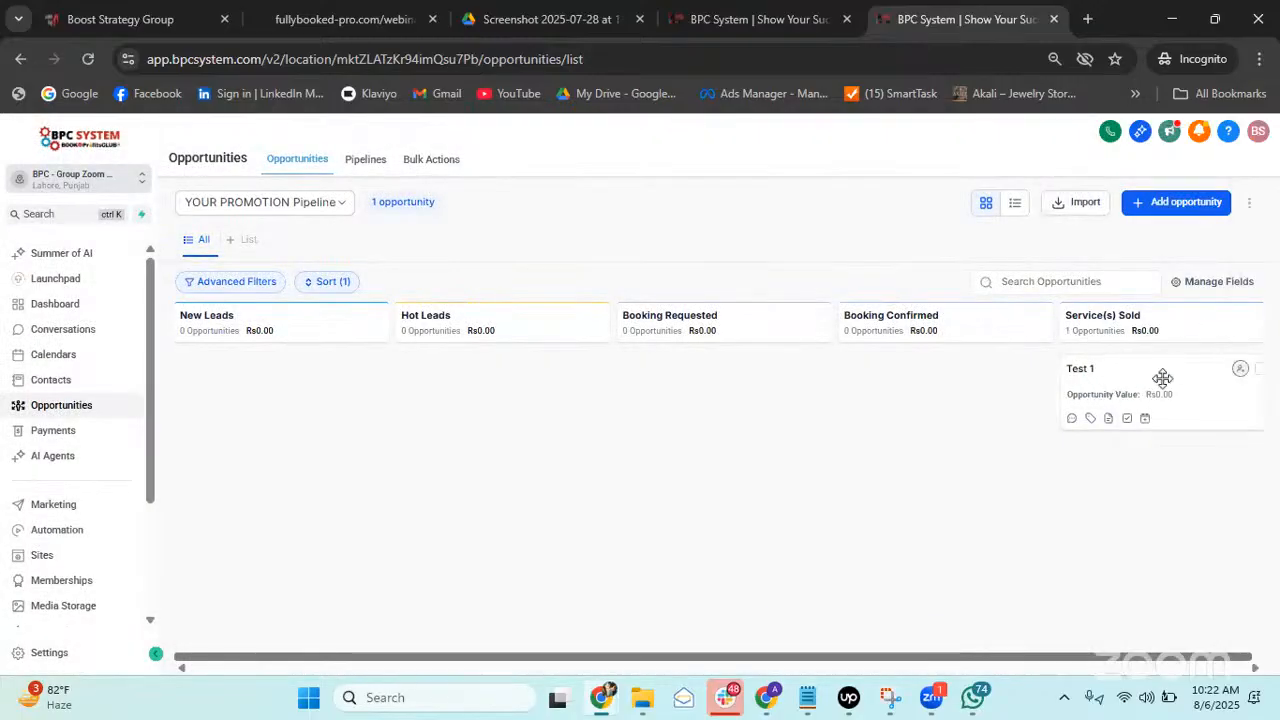
pyautogui.click(760, 17)
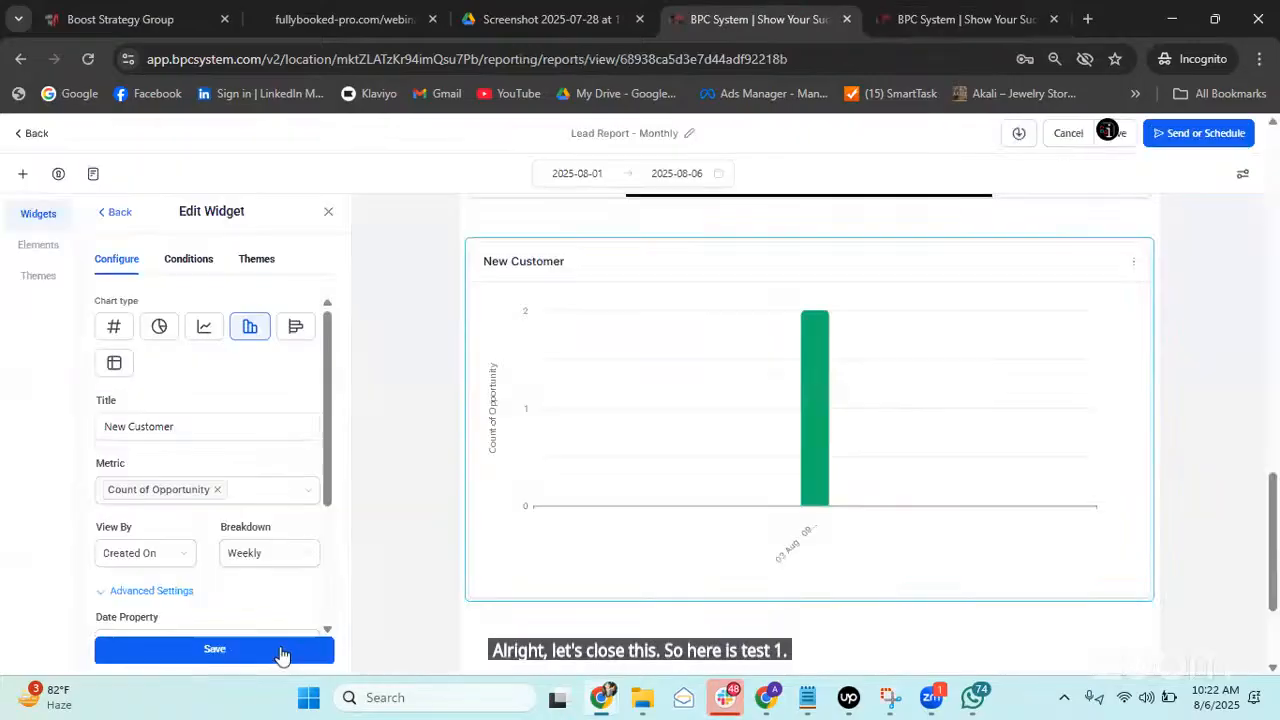
# Save the widget as Bar, then try and save Line, Horizontal Bar and Numeric chart types.
pyautogui.click(281, 651)
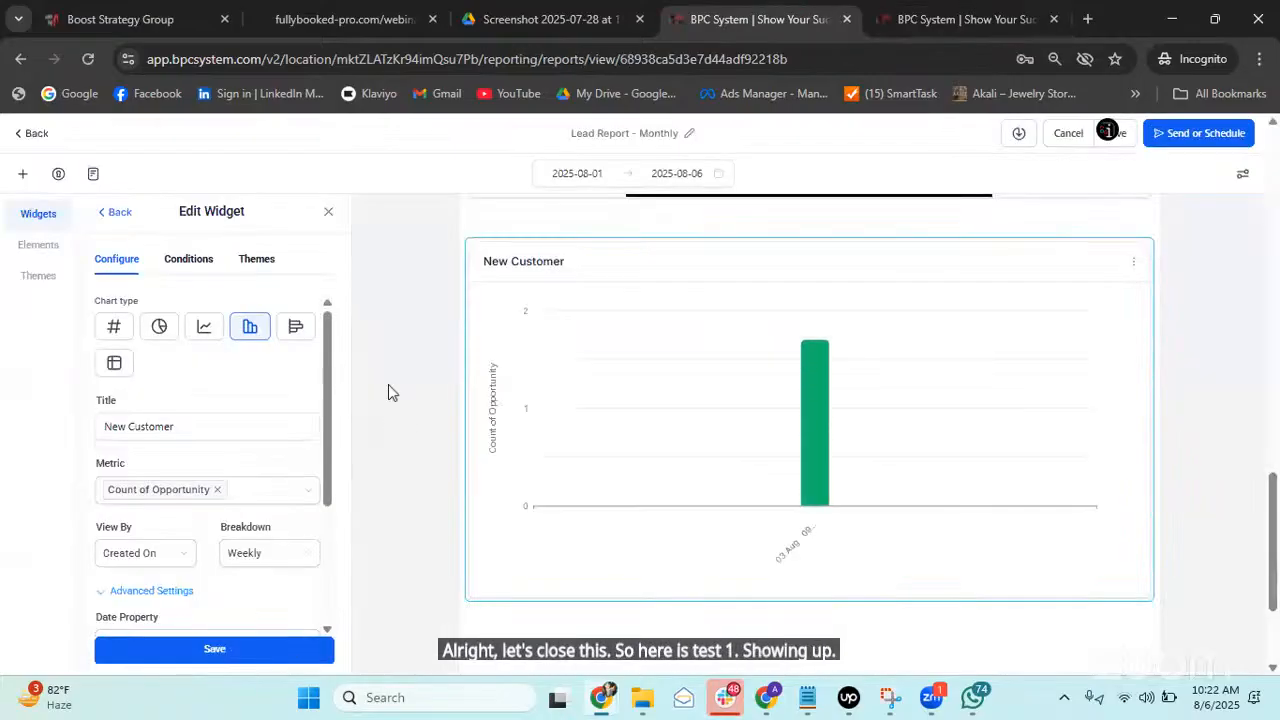
pyautogui.moveTo(808, 332)
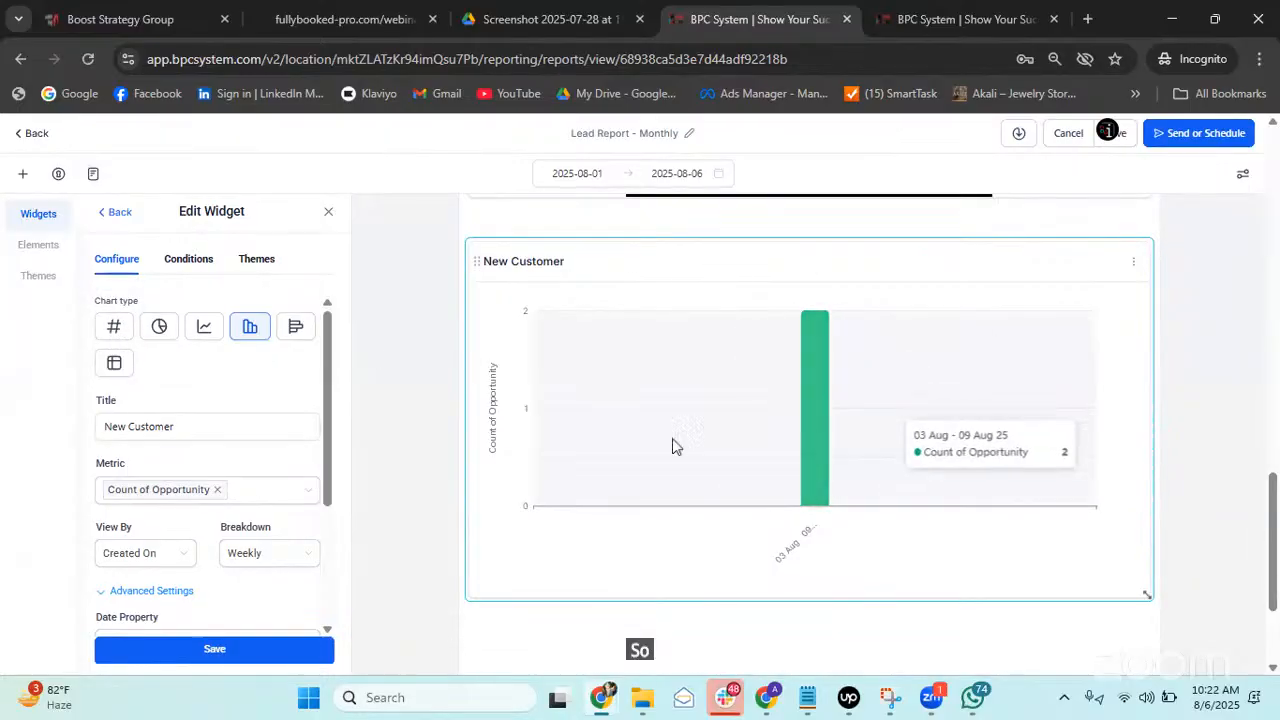
pyautogui.click(204, 330)
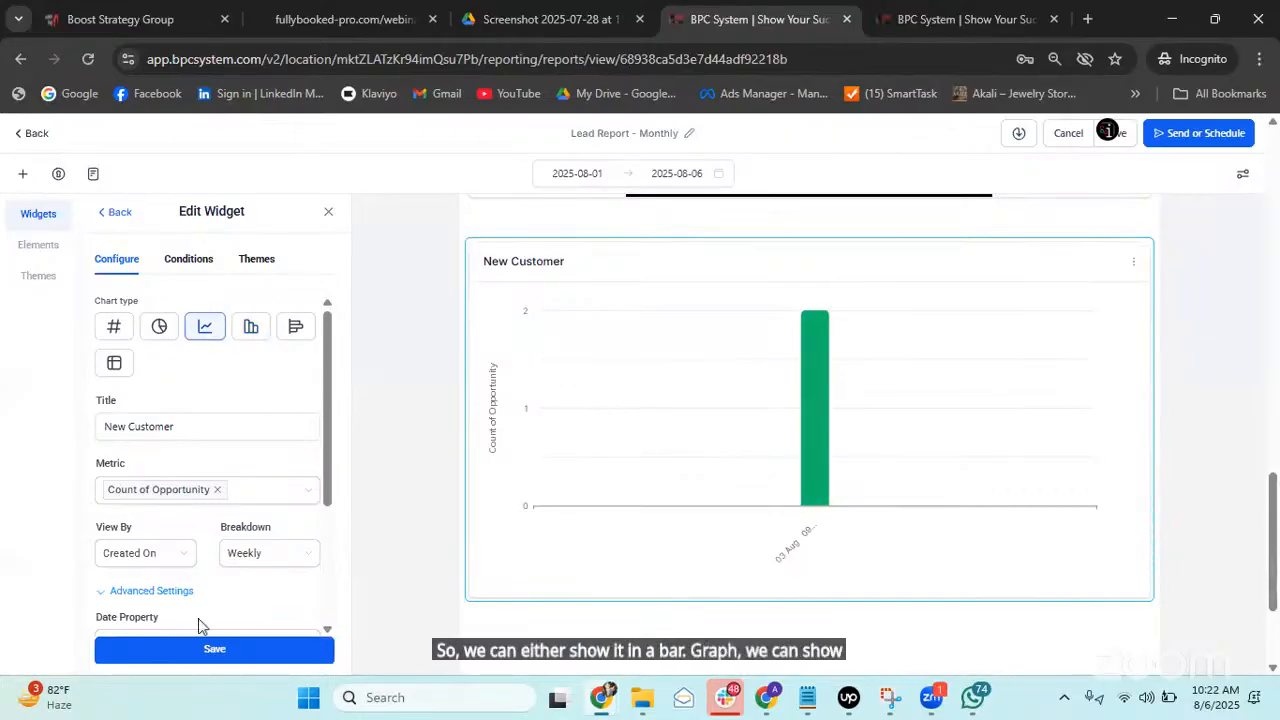
pyautogui.click(226, 650)
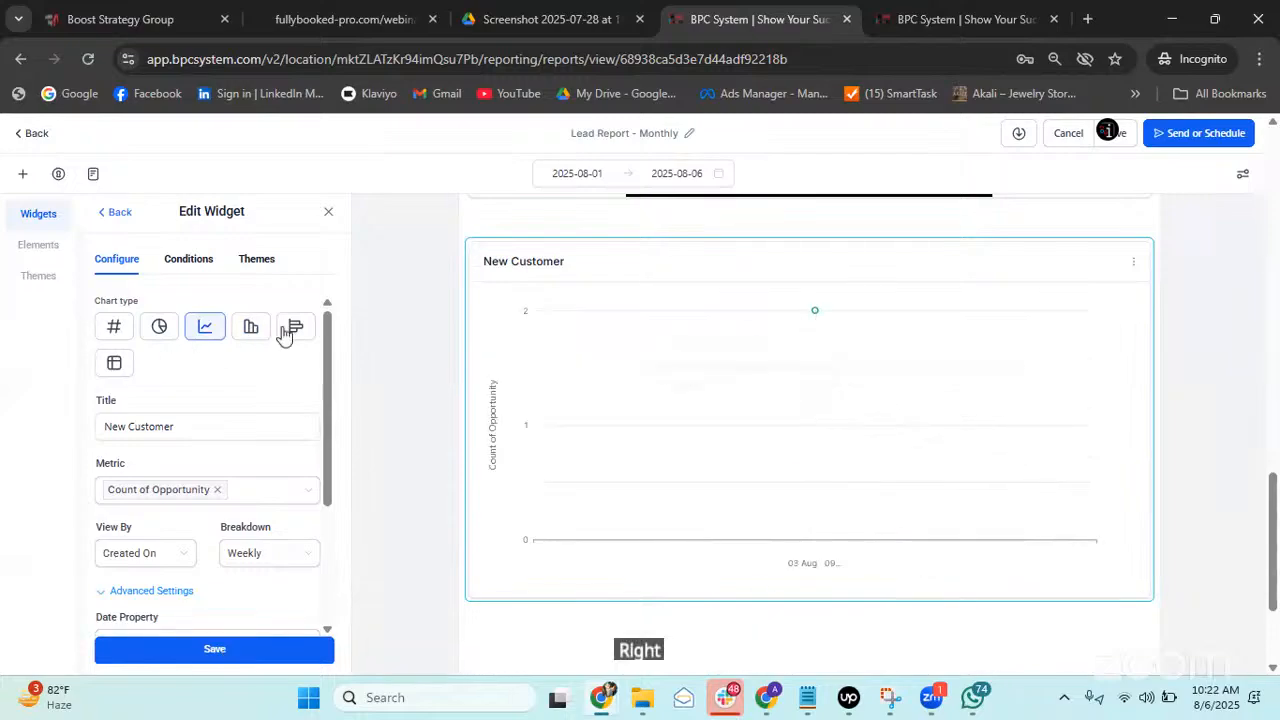
pyautogui.click(290, 330)
pyautogui.click(278, 660)
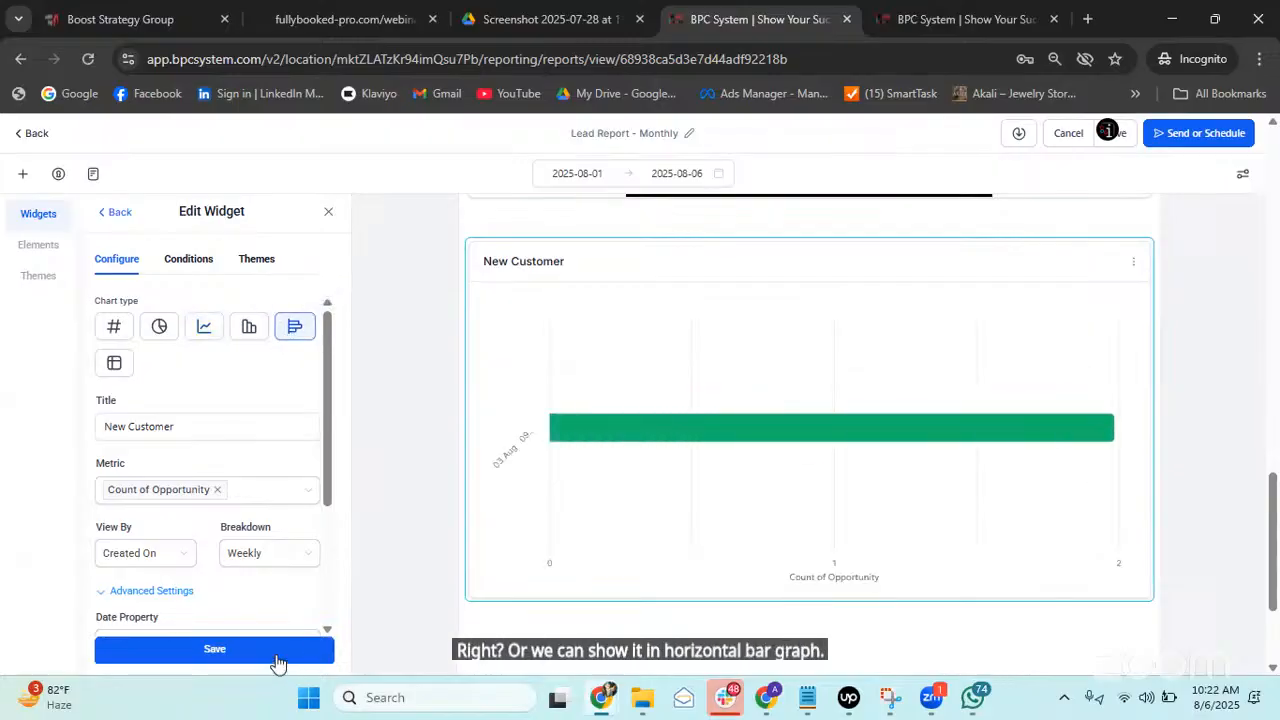
pyautogui.click(120, 335)
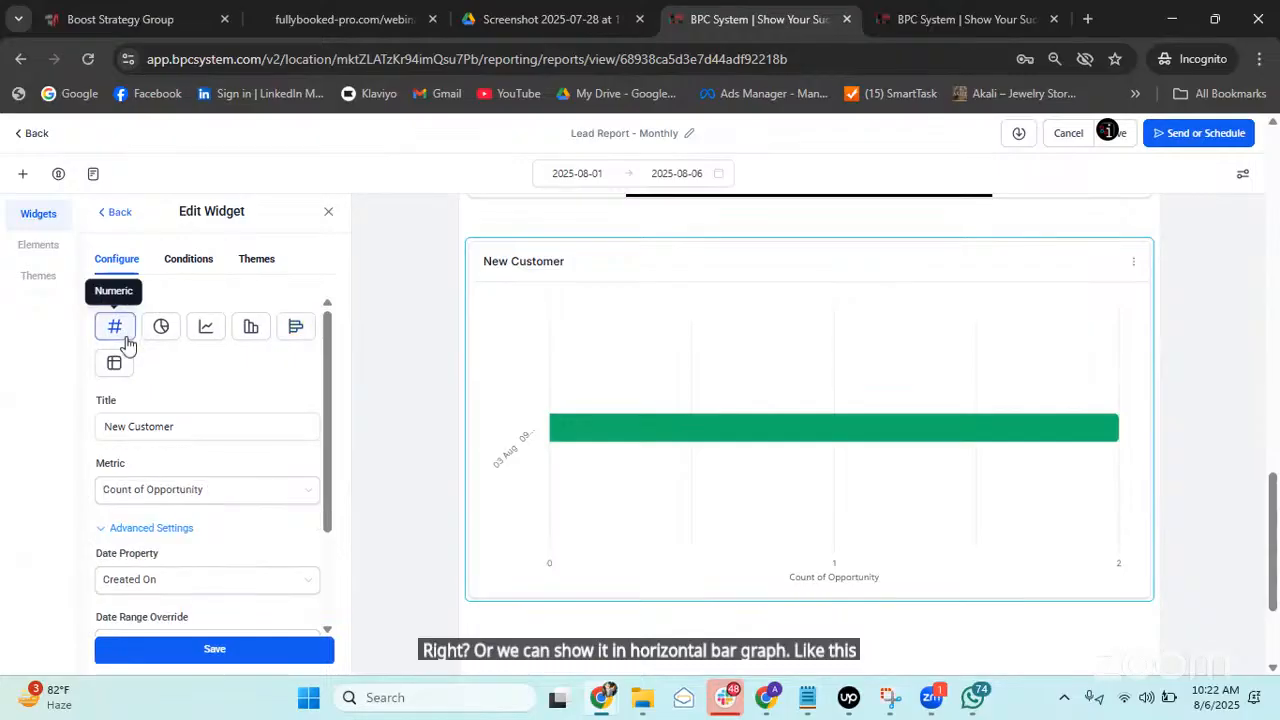
pyautogui.click(253, 651)
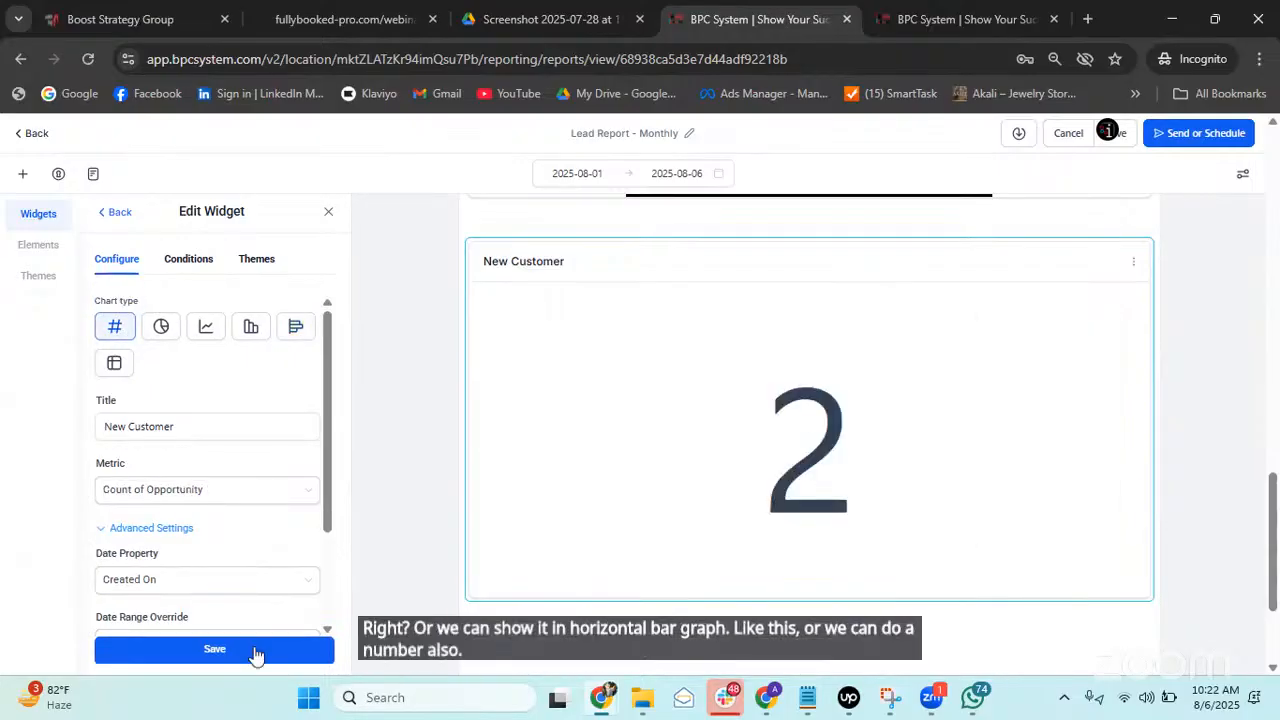
# Save a Donut chart grouped by Status showing 2 Won, then choose the Table chart type.
pyautogui.click(161, 327)
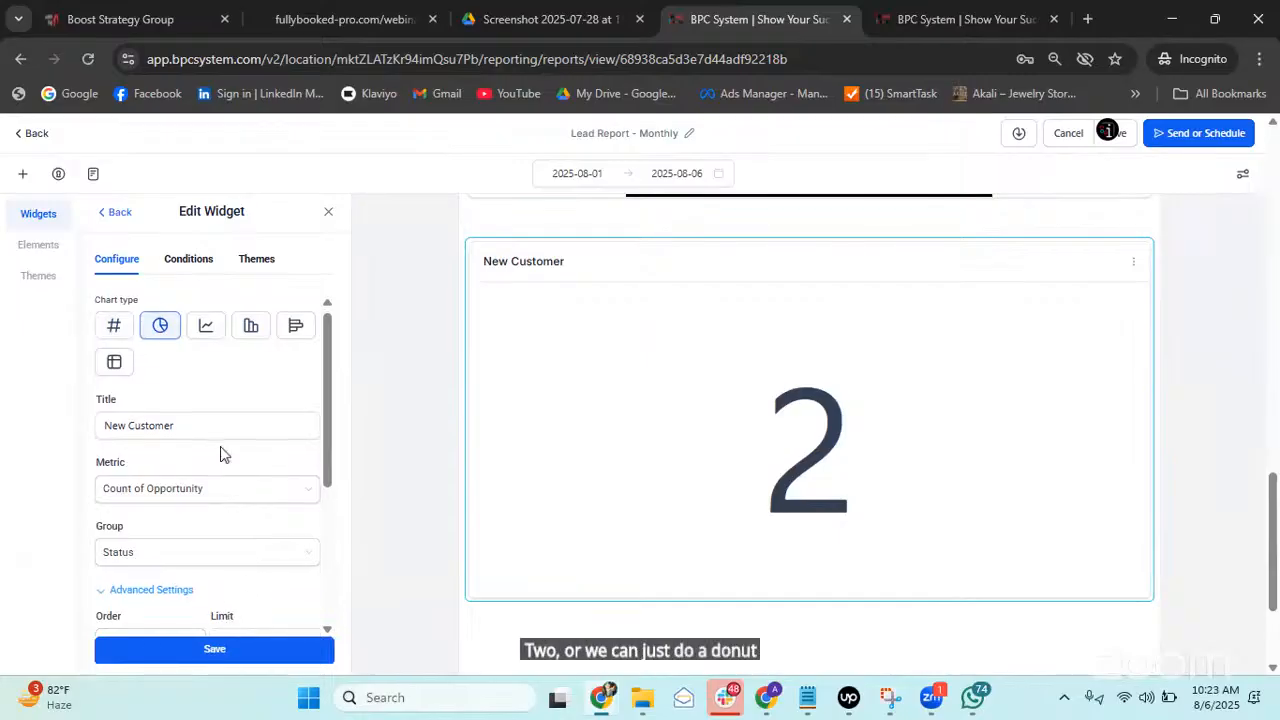
pyautogui.scroll(-1, 223, 451)
pyautogui.click(200, 468)
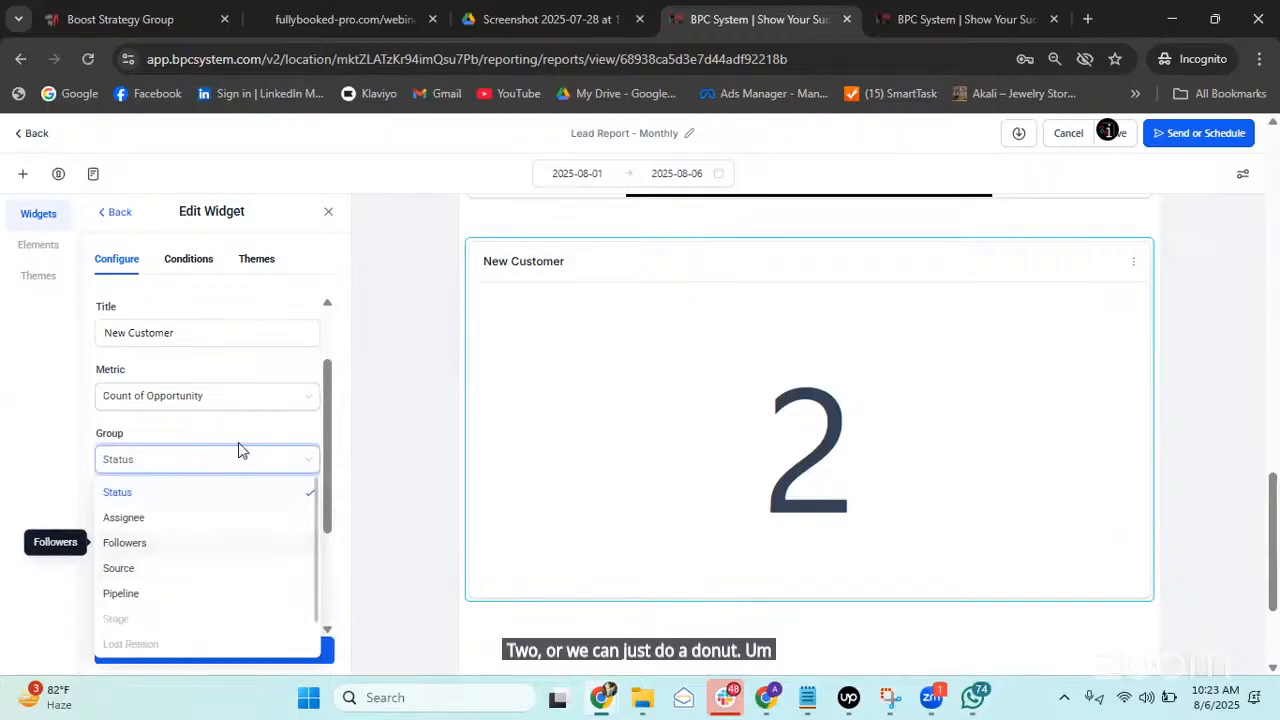
pyautogui.click(197, 458)
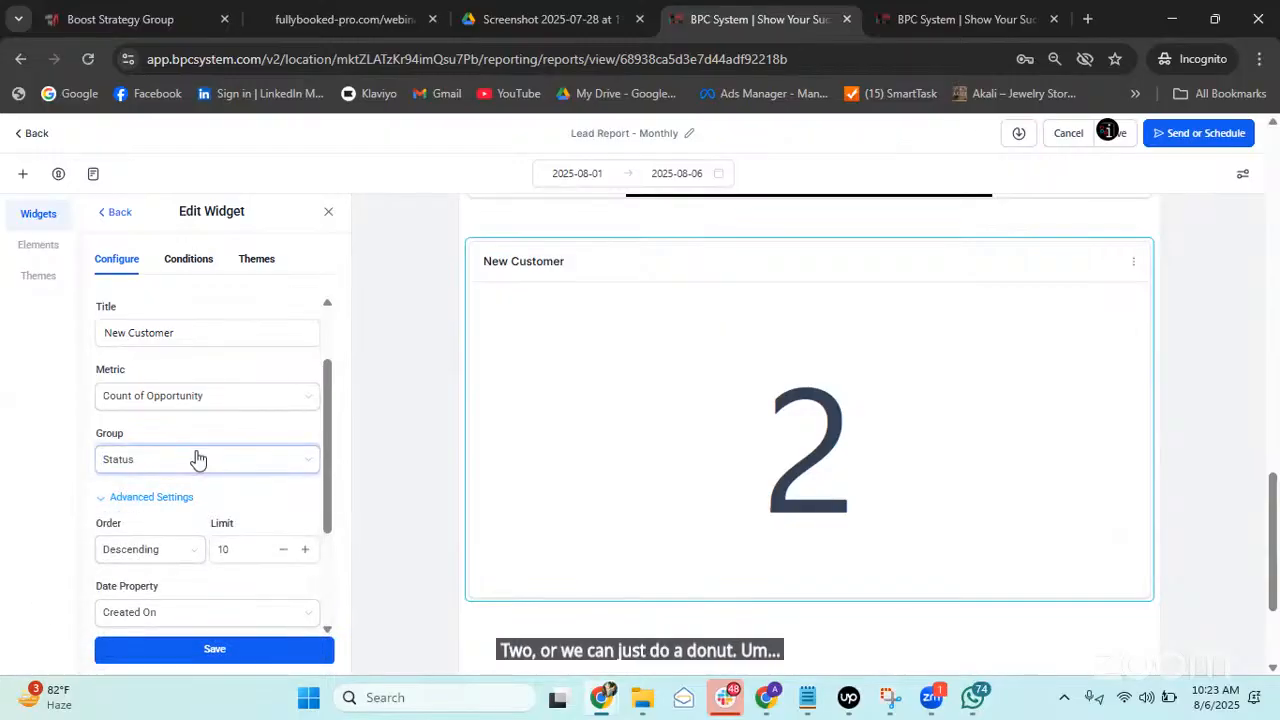
pyautogui.click(240, 655)
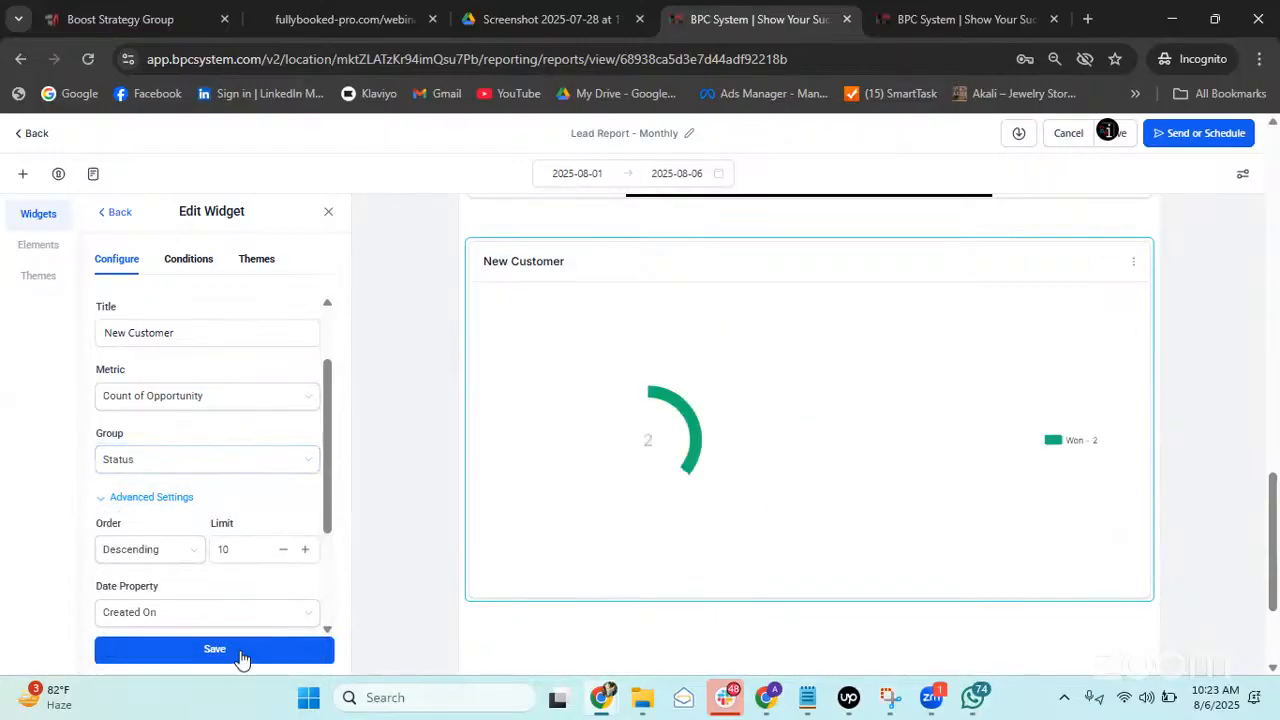
pyautogui.scroll(-2, 166, 440)
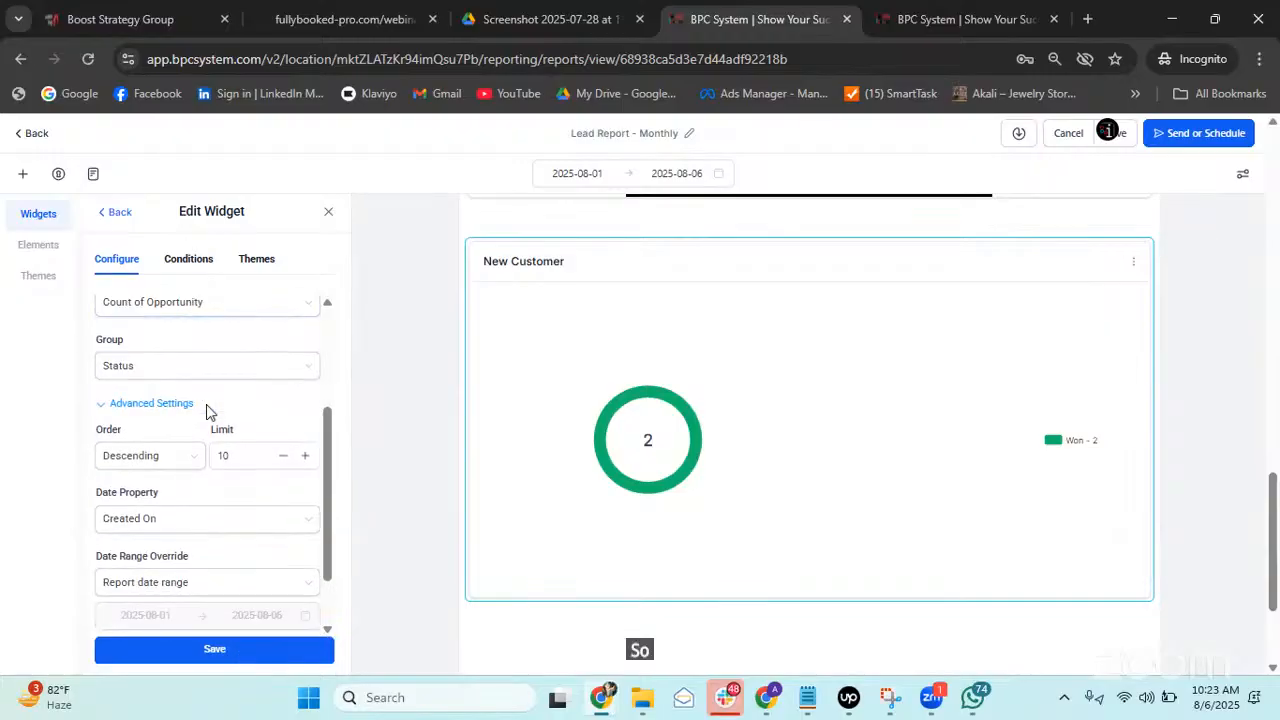
pyautogui.scroll(2, 240, 400)
pyautogui.click(243, 388)
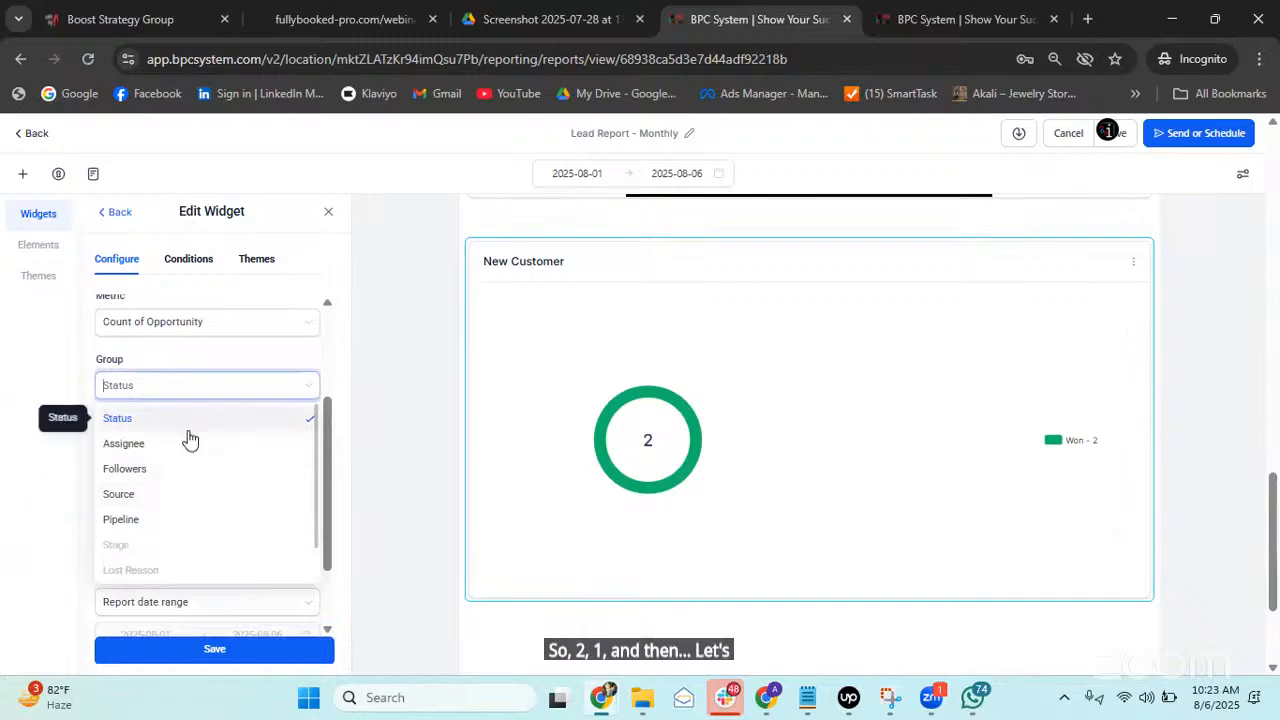
pyautogui.click(256, 360)
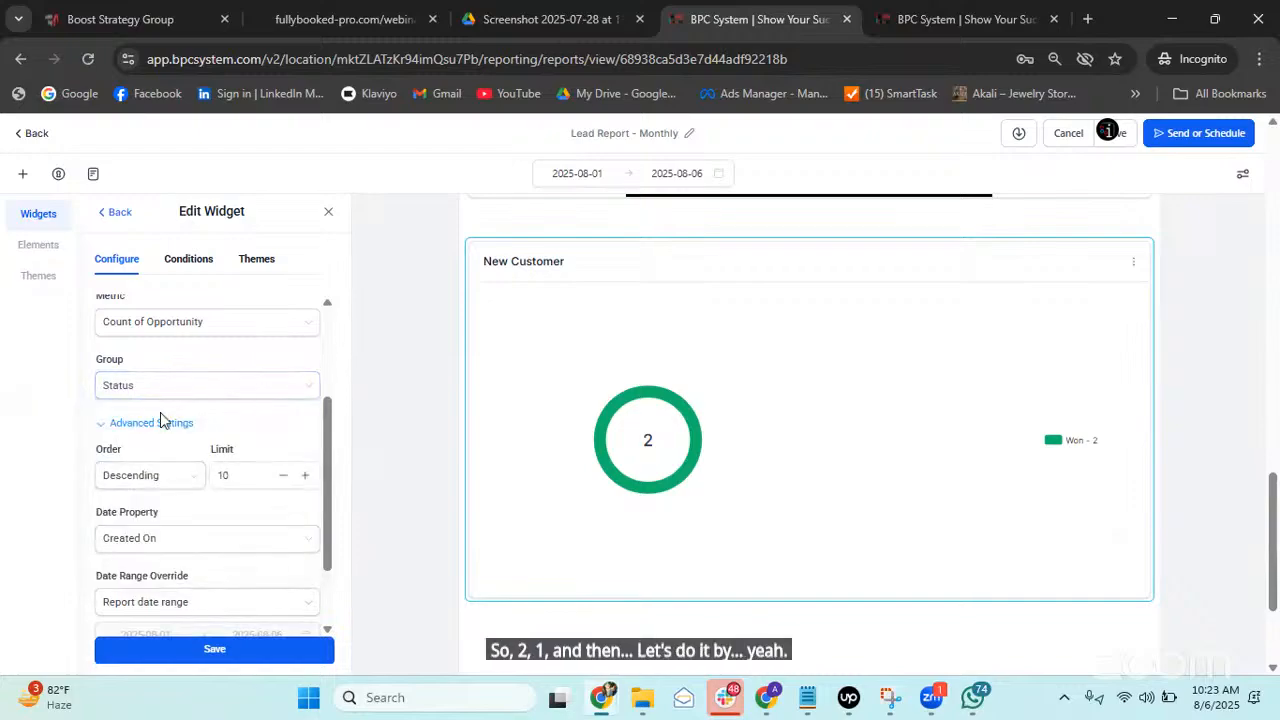
pyautogui.scroll(2, 237, 445)
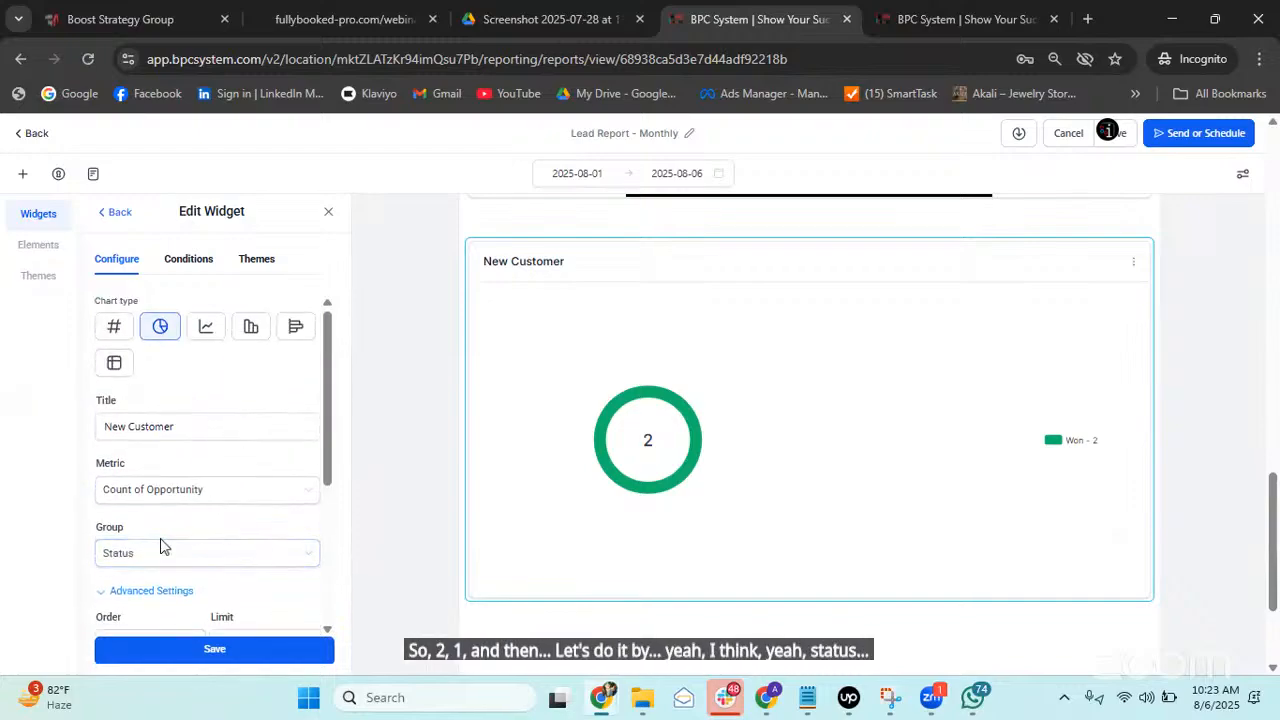
pyautogui.click(115, 365)
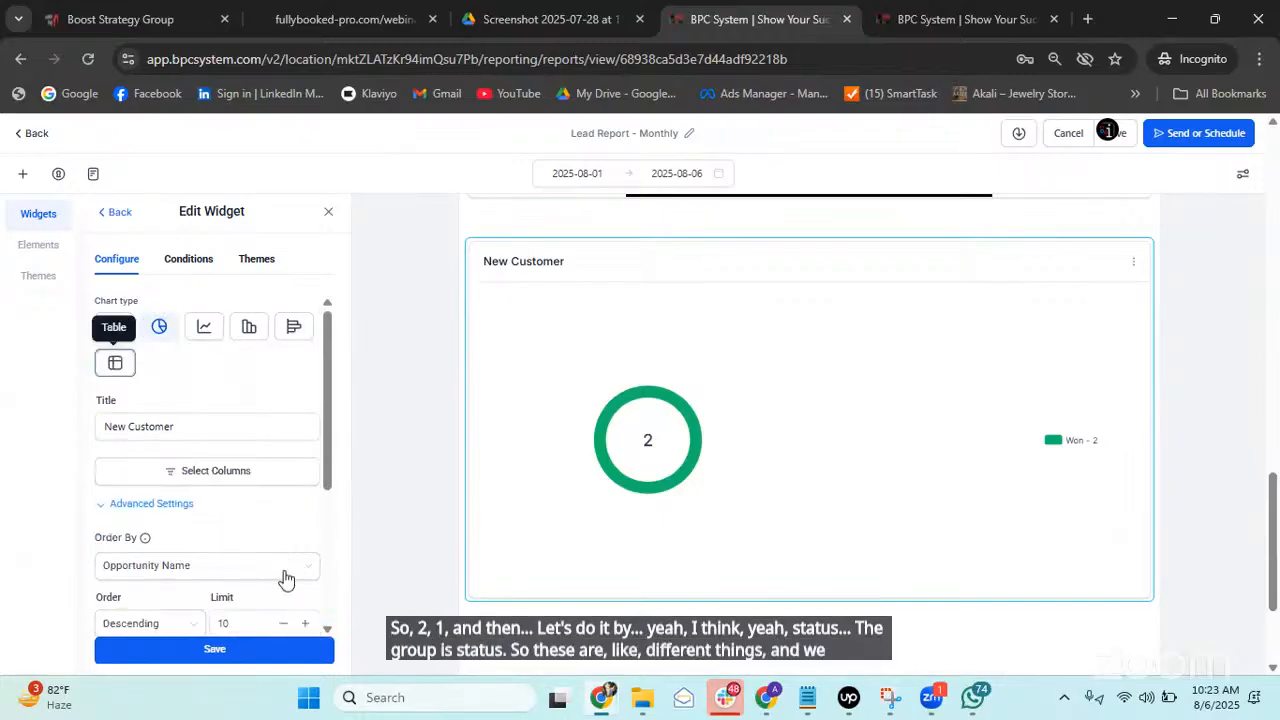
# Save the New Customer widget as a 2-record table and review it in the report.
pyautogui.click(247, 649)
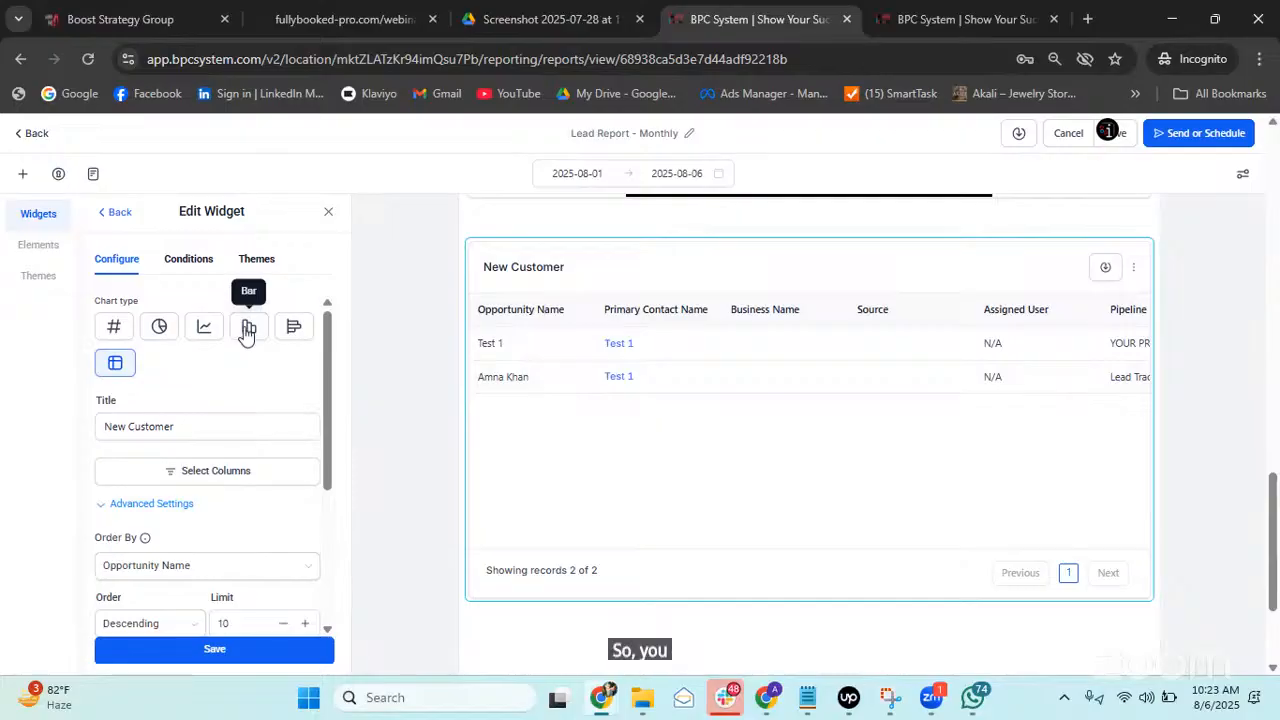
pyautogui.scroll(-2, 826, 474)
pyautogui.scroll(1, 858, 343)
pyautogui.scroll(3, 872, 385)
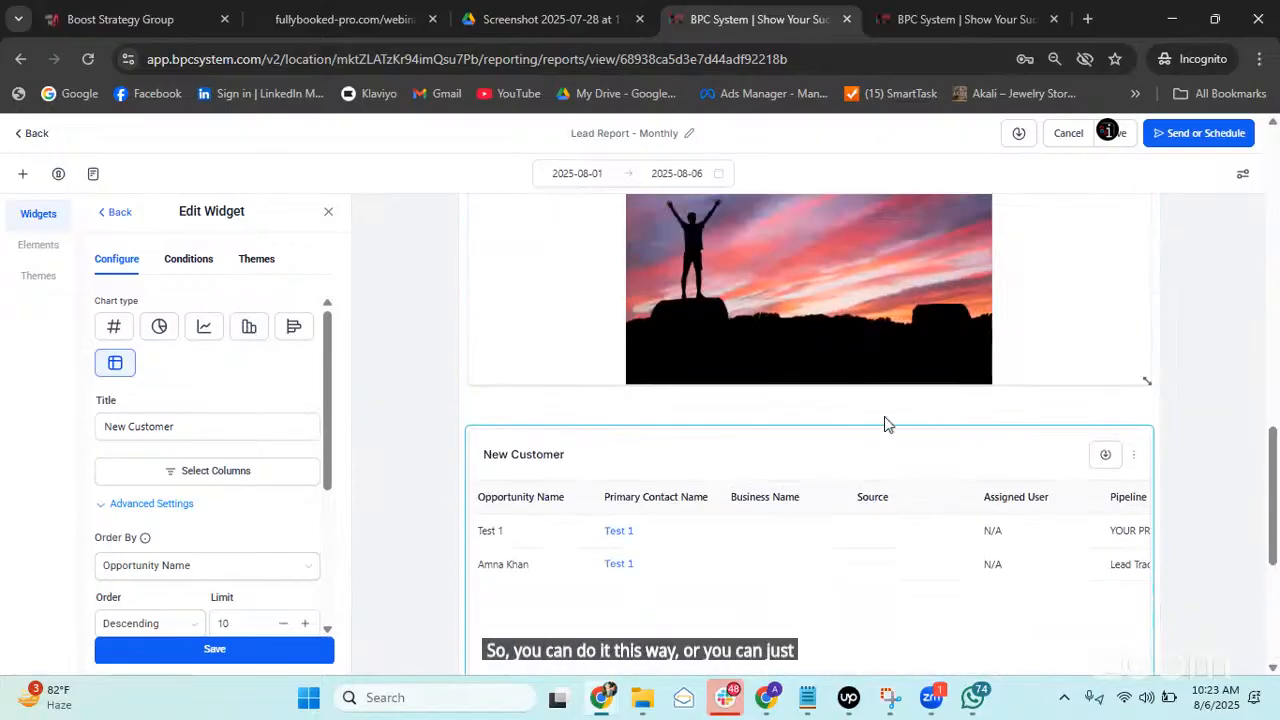
pyautogui.scroll(-4, 808, 414)
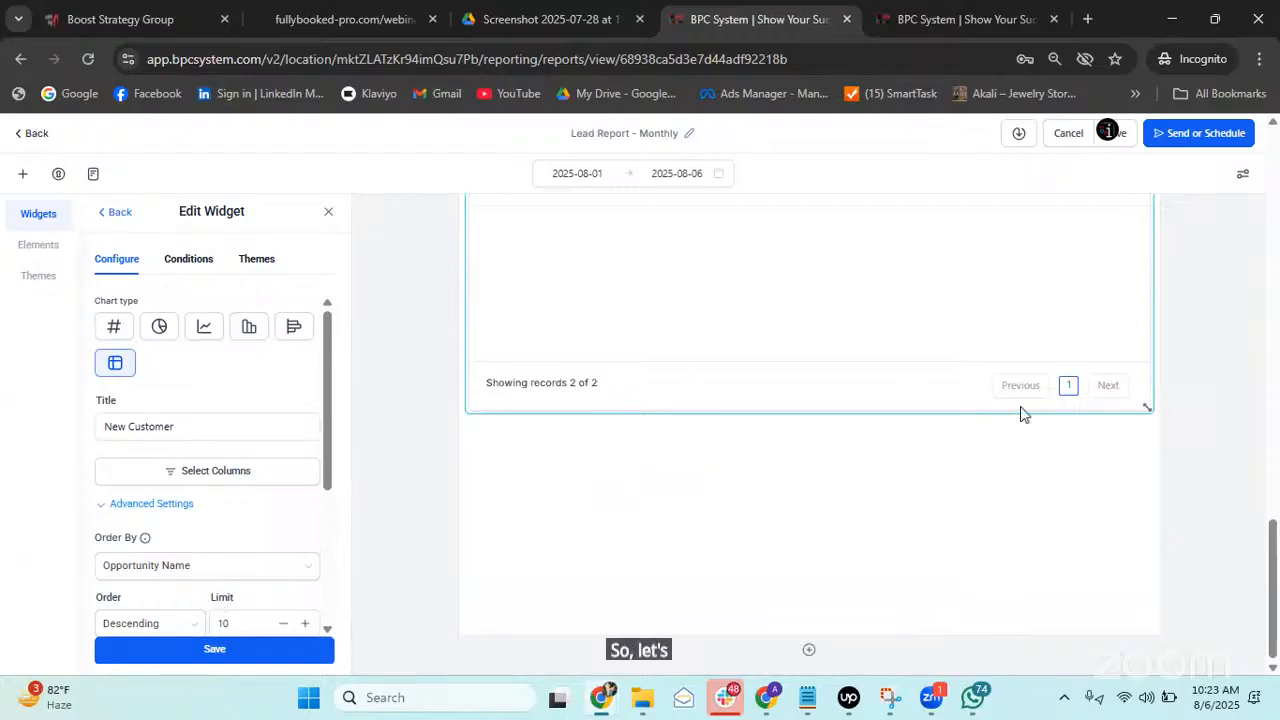
pyautogui.scroll(3, 1023, 411)
# Duplicate the New Customer table, turn the copy into a bar chart, and return to Add Widget.
pyautogui.click(1133, 456)
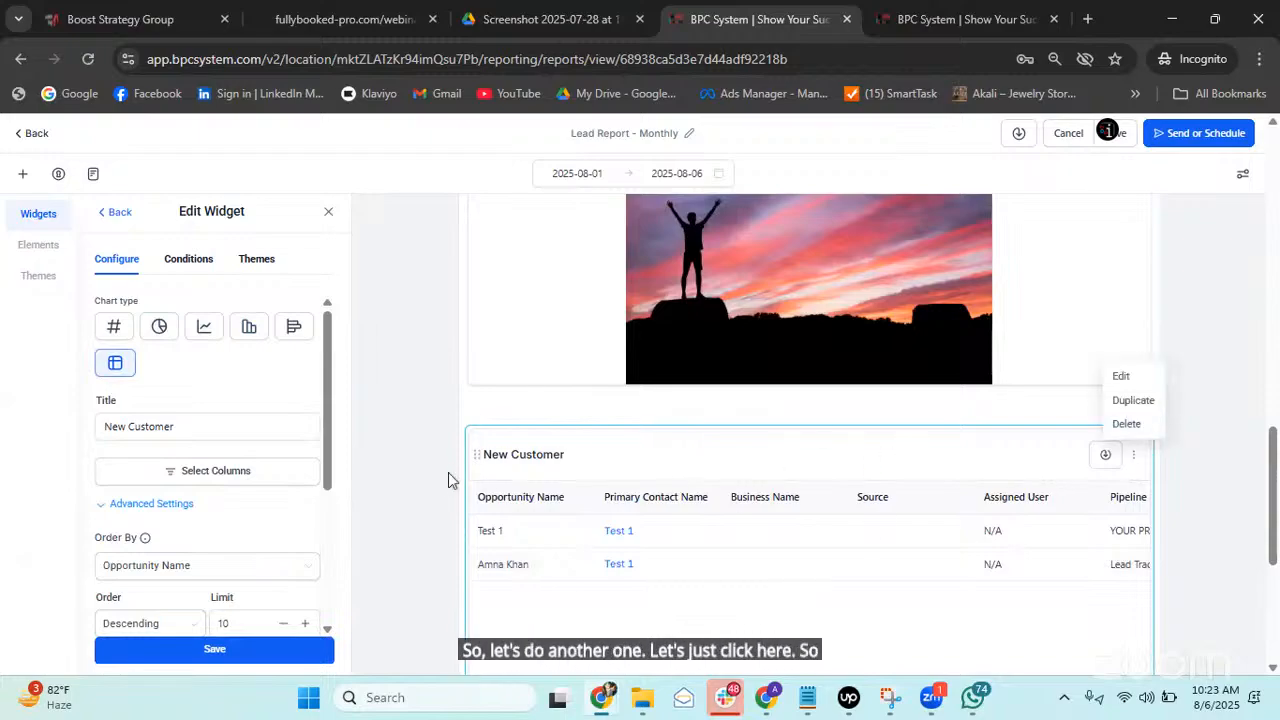
pyautogui.scroll(-1, 456, 347)
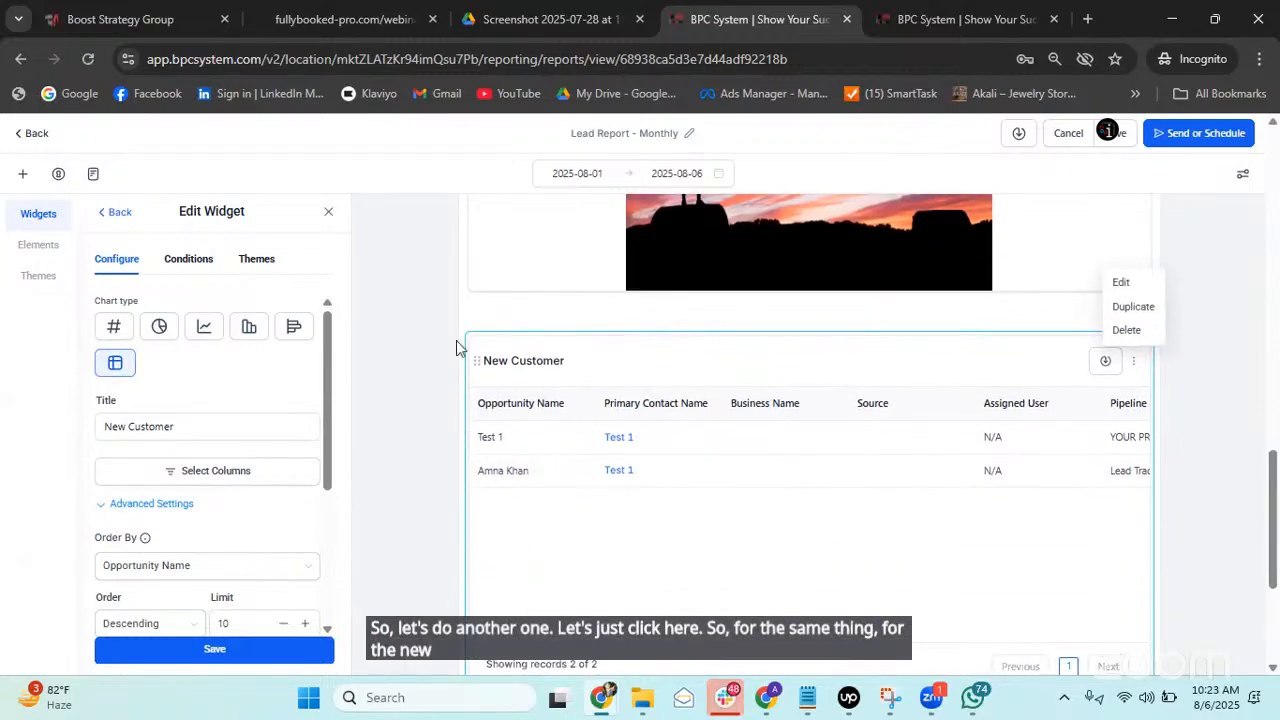
pyautogui.scroll(1, 880, 452)
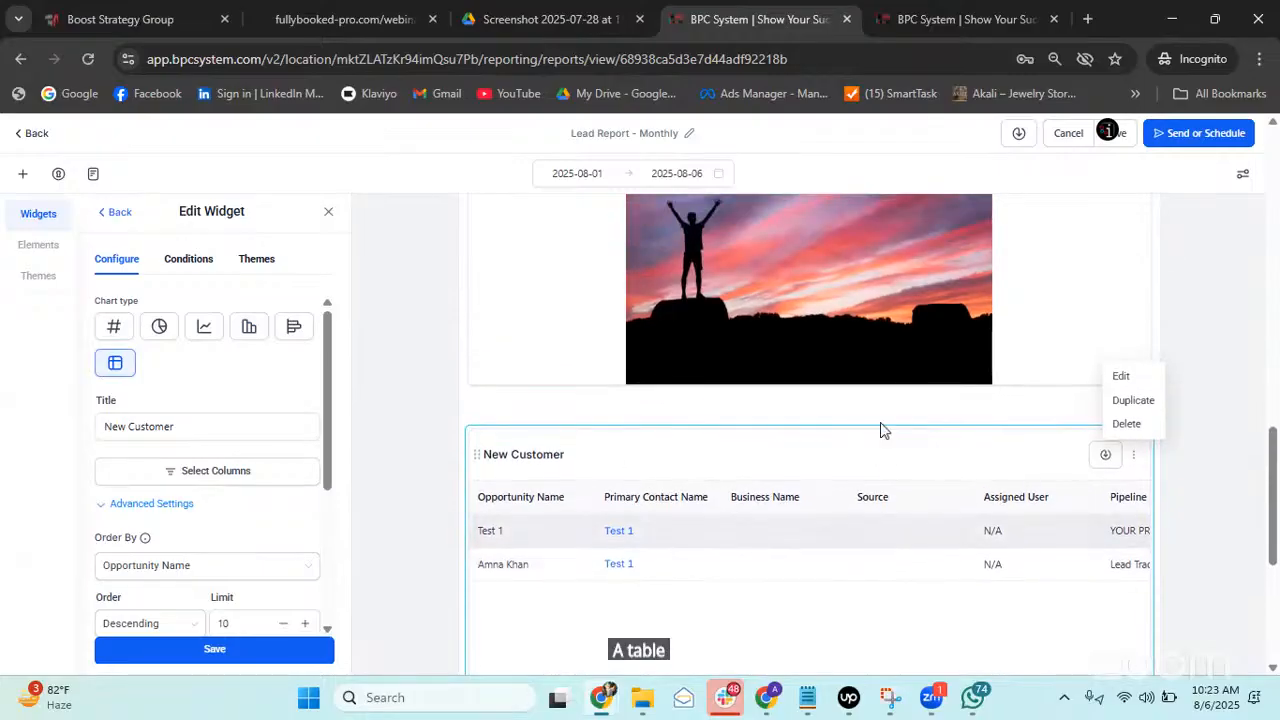
pyautogui.click(1146, 406)
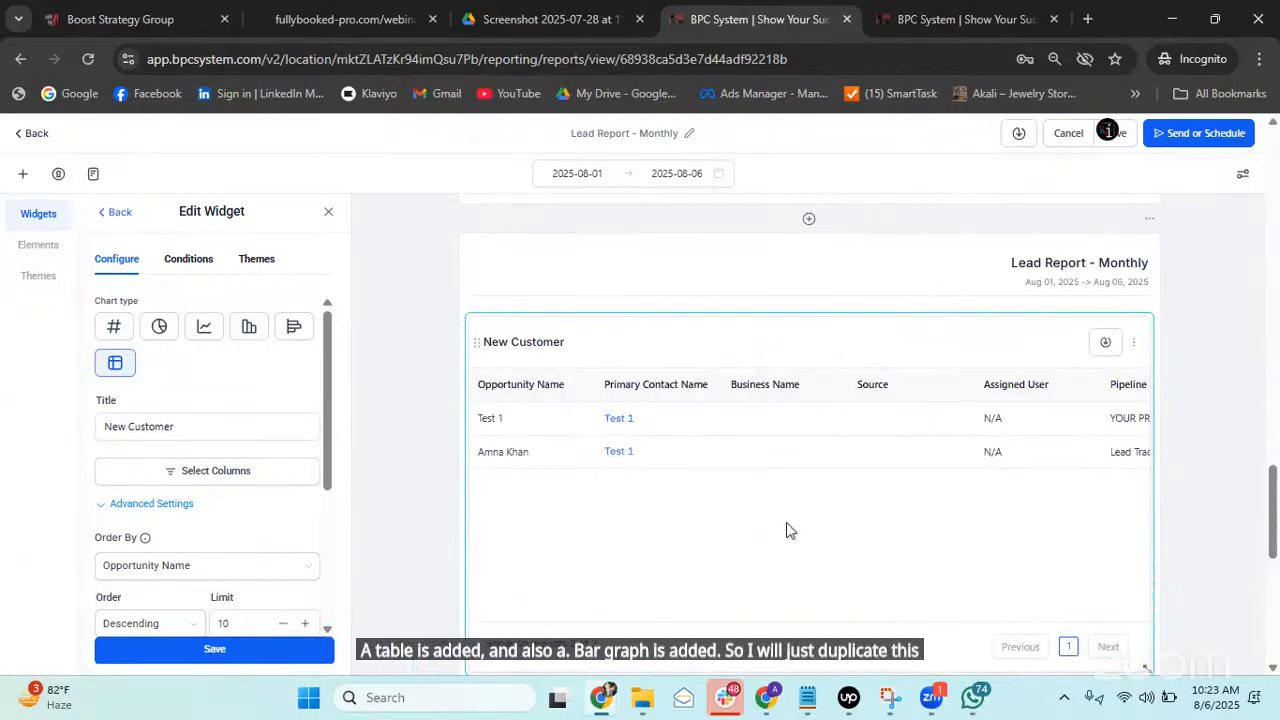
pyautogui.click(250, 328)
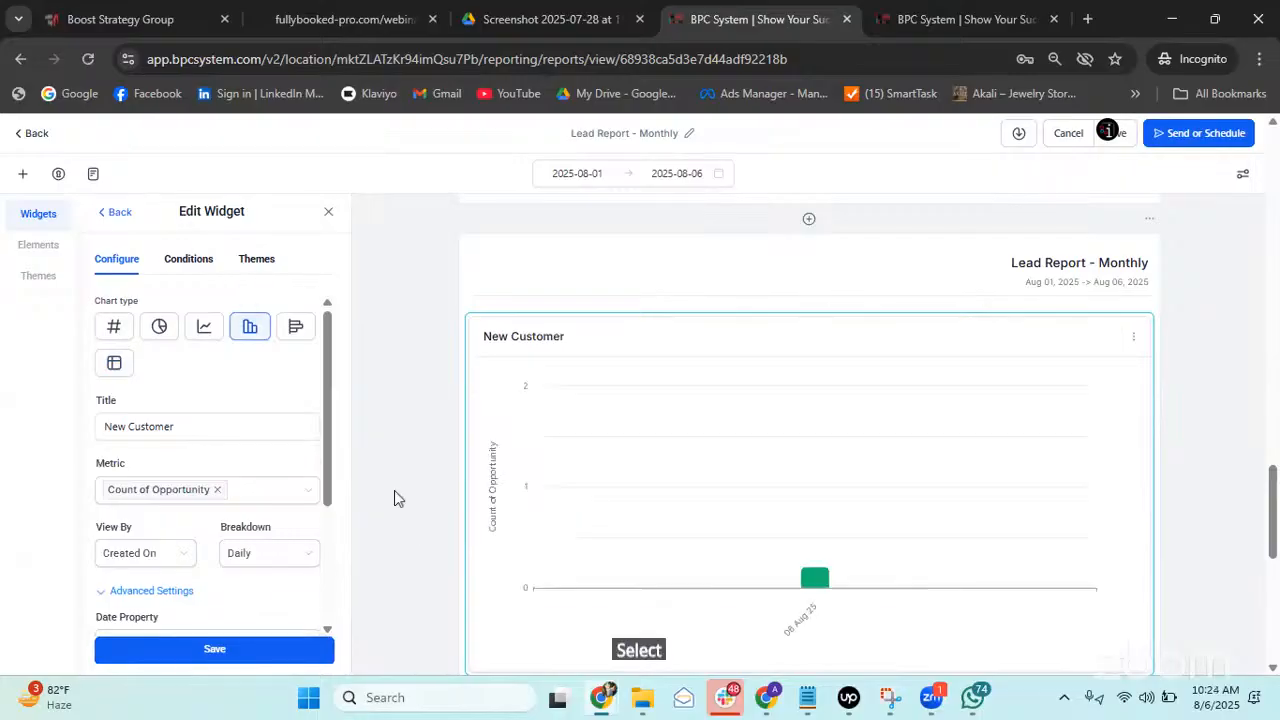
pyautogui.scroll(-4, 848, 455)
pyautogui.scroll(12, 849, 455)
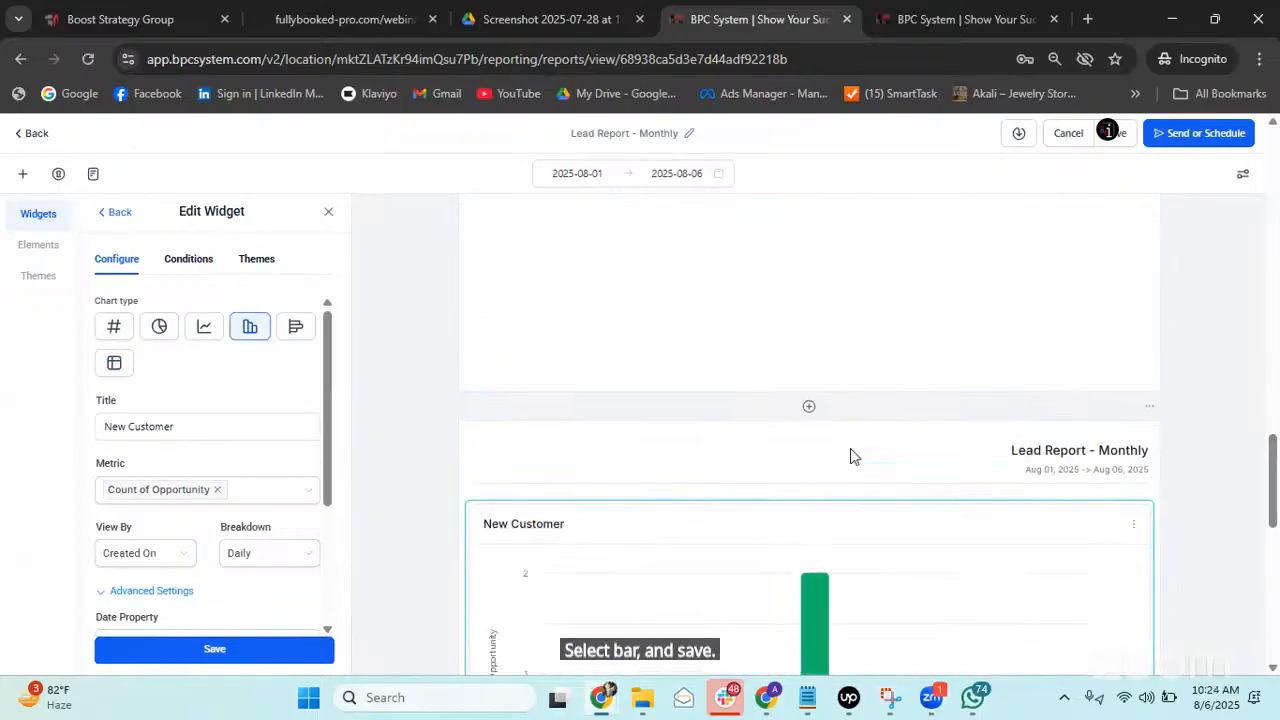
pyautogui.scroll(-5, 865, 432)
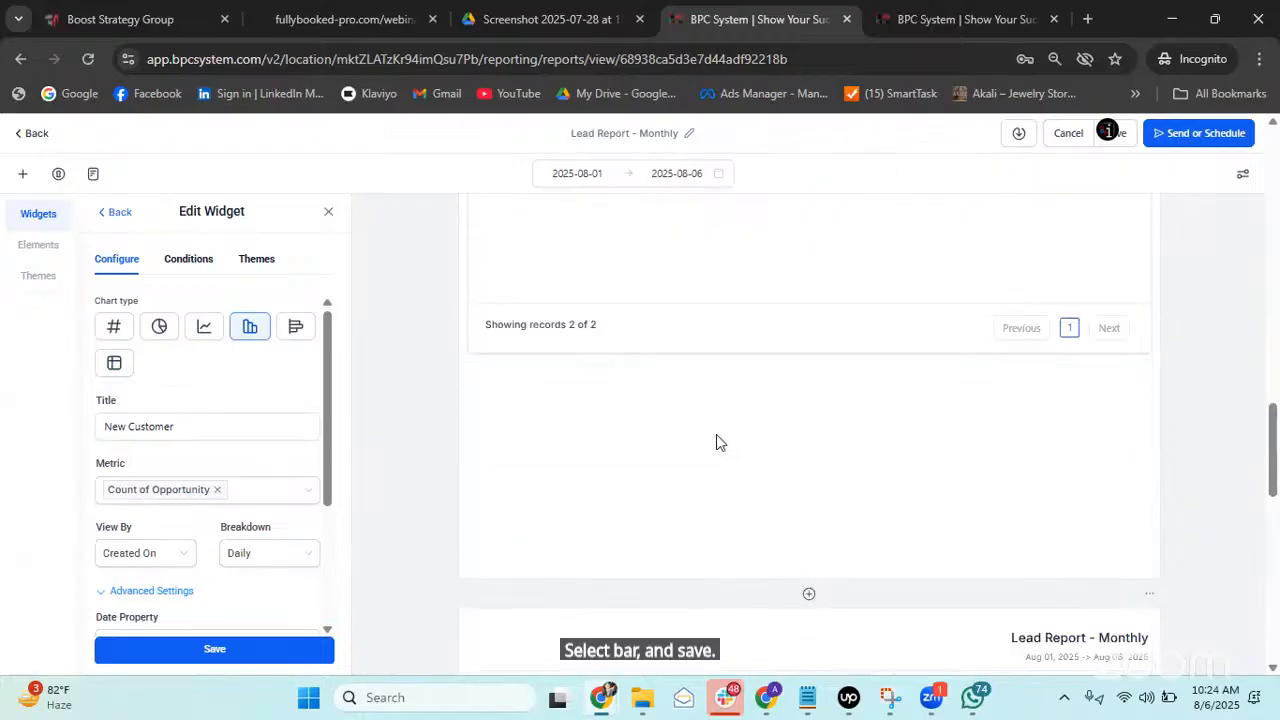
pyautogui.scroll(-2, 910, 560)
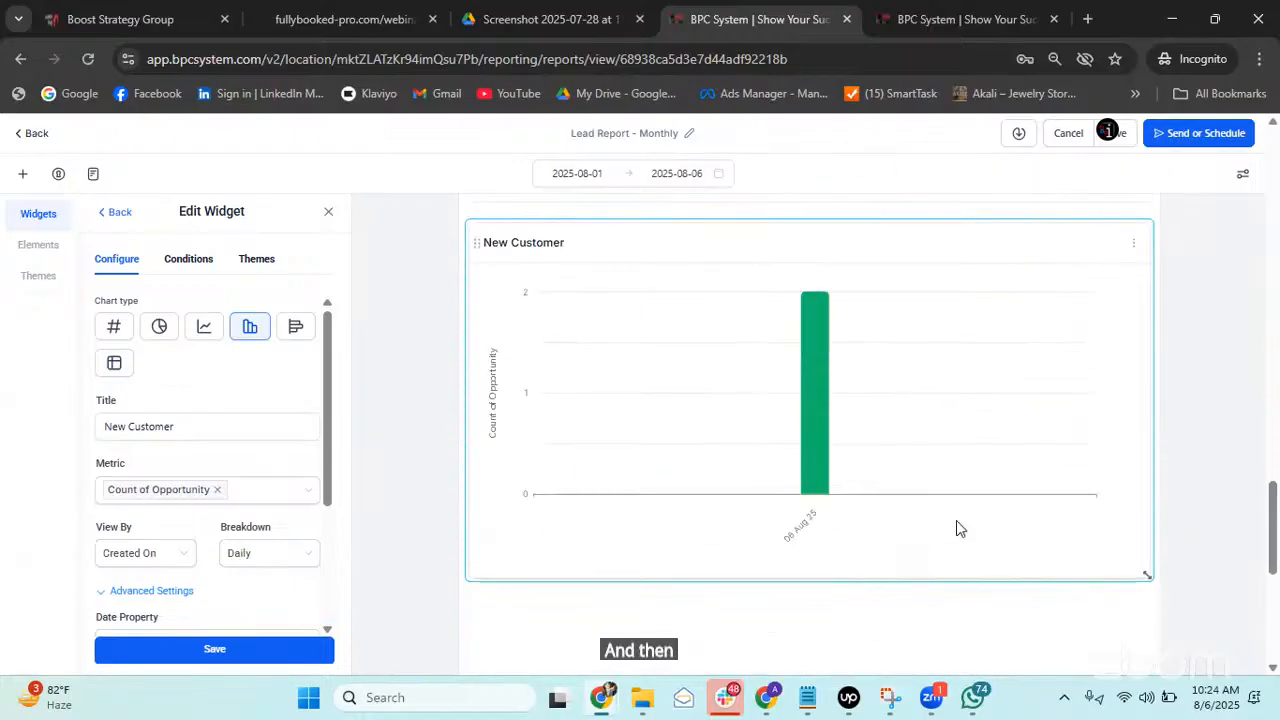
pyautogui.scroll(-2, 966, 517)
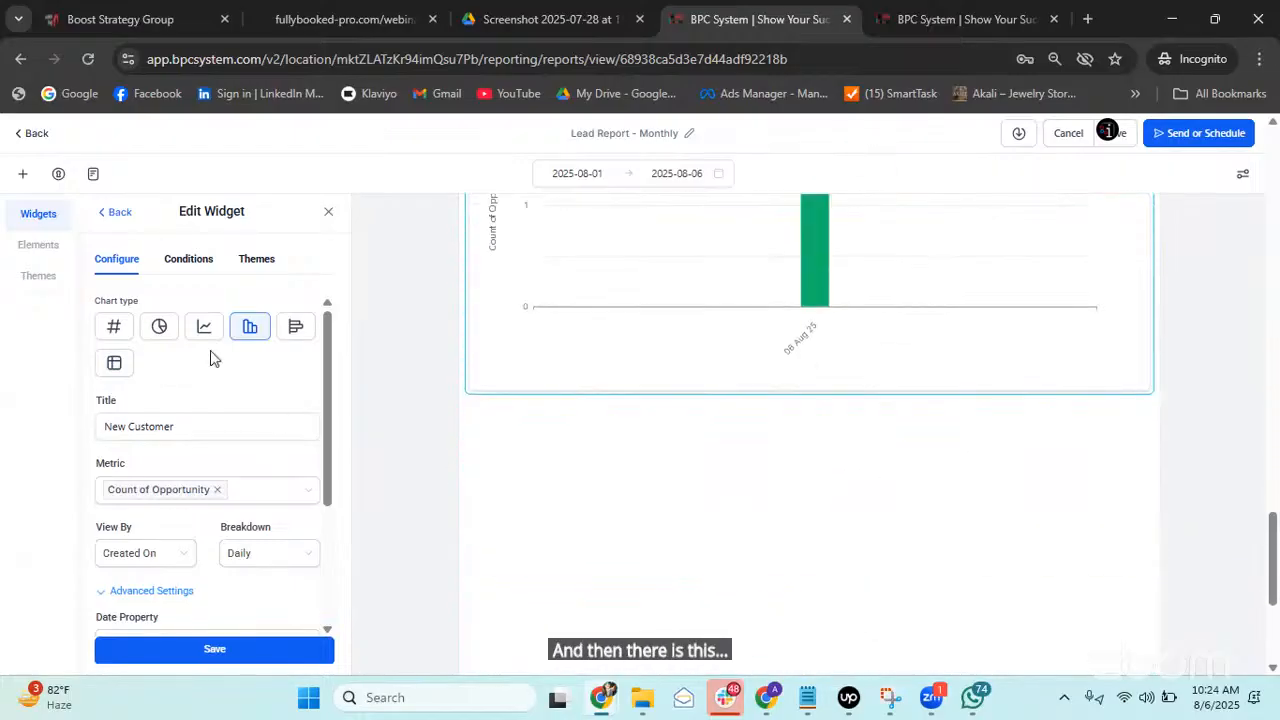
pyautogui.click(114, 211)
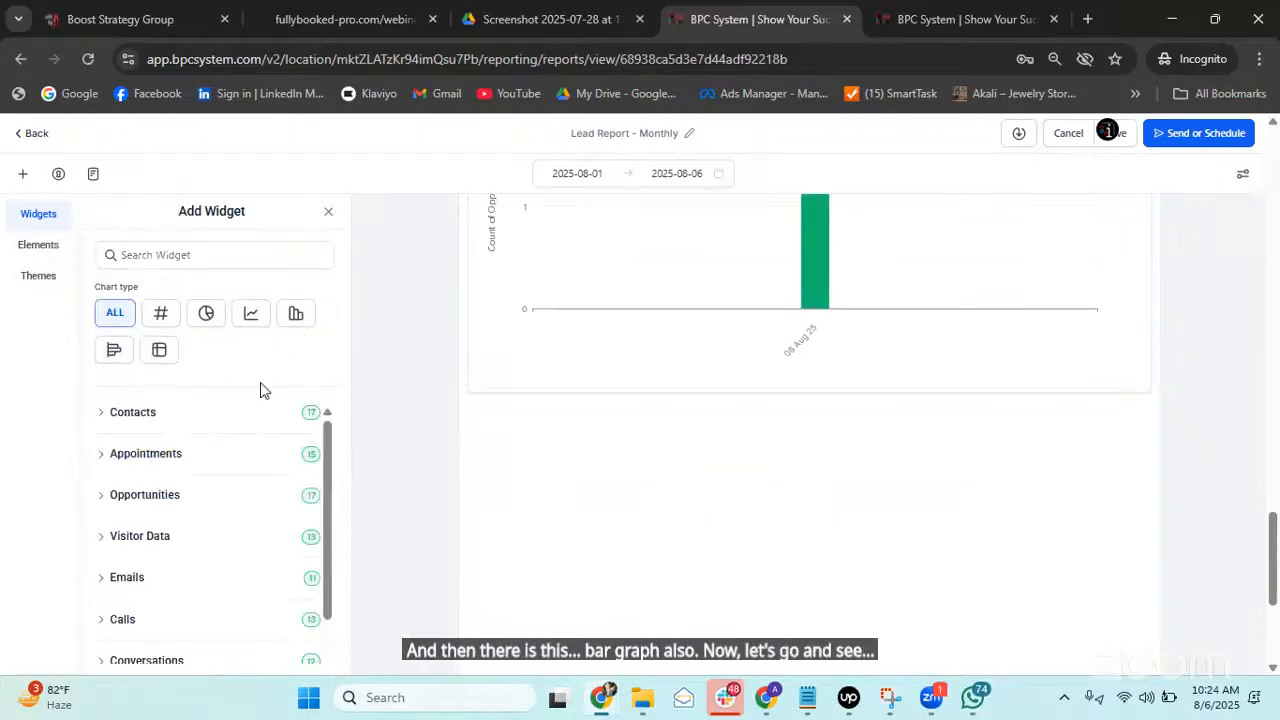
# Start a new Contacts Count widget from the Contacts category.
pyautogui.click(130, 414)
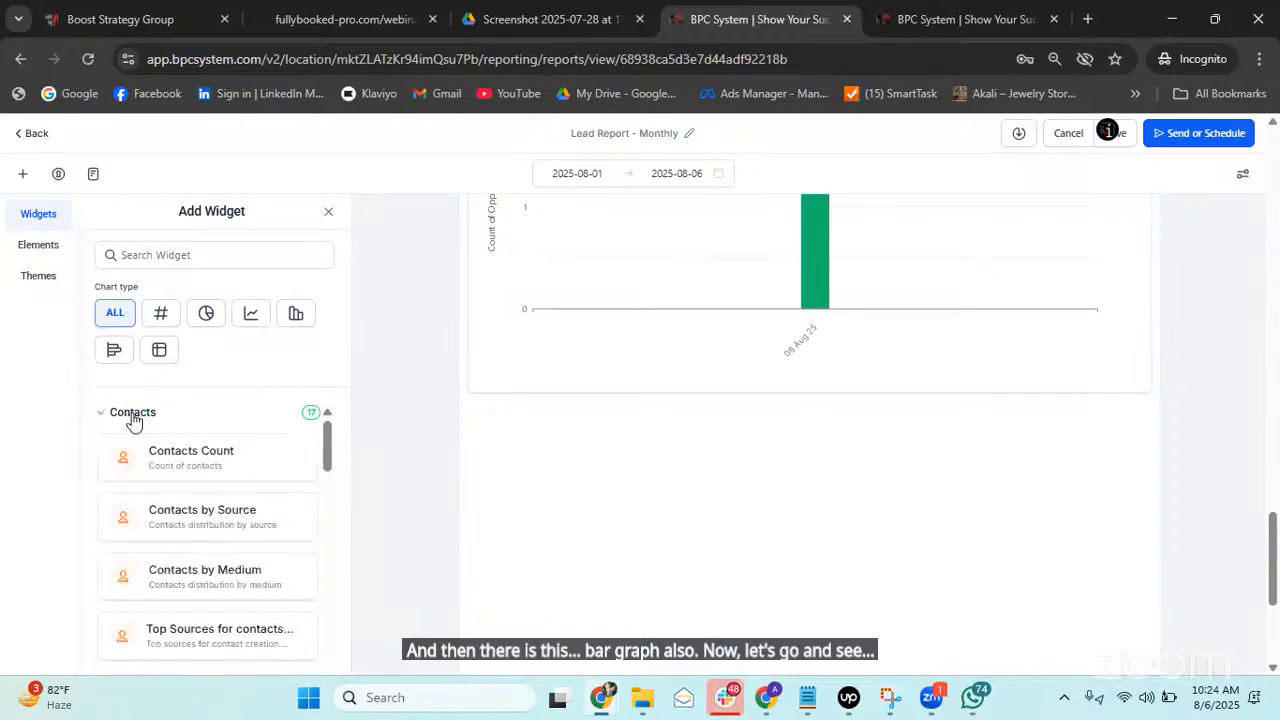
pyautogui.scroll(-1, 234, 451)
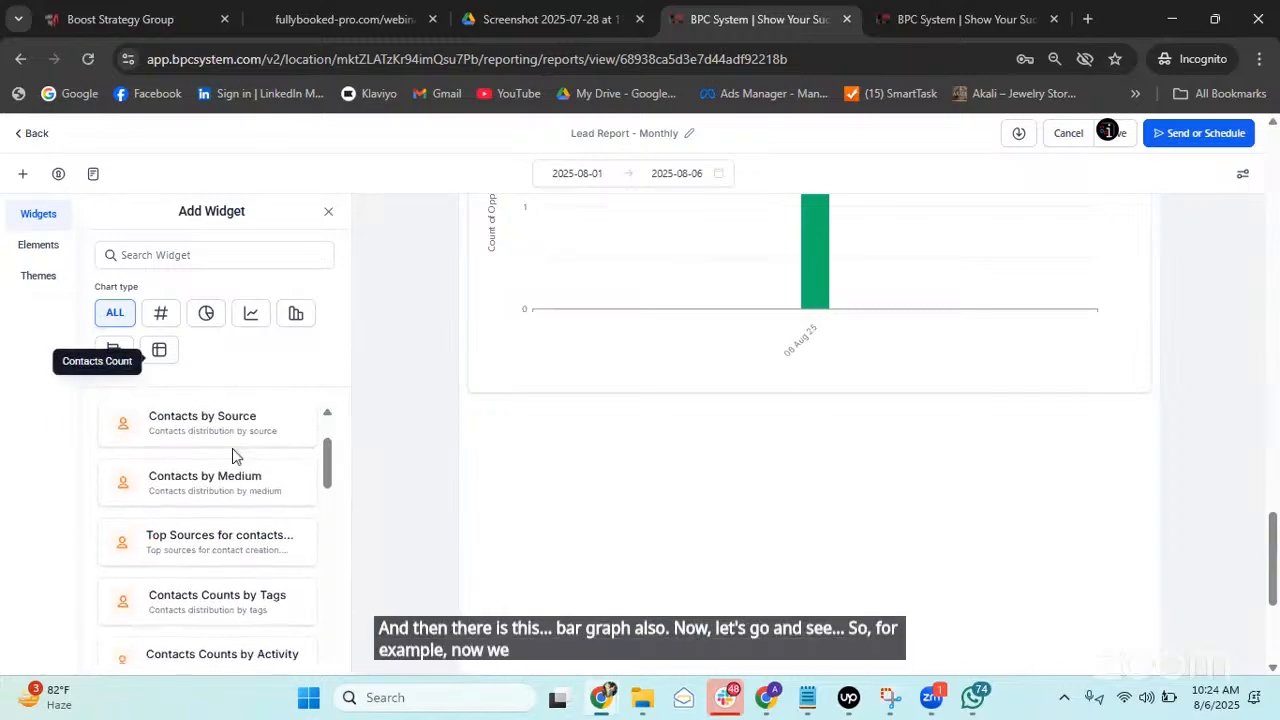
pyautogui.scroll(1, 206, 457)
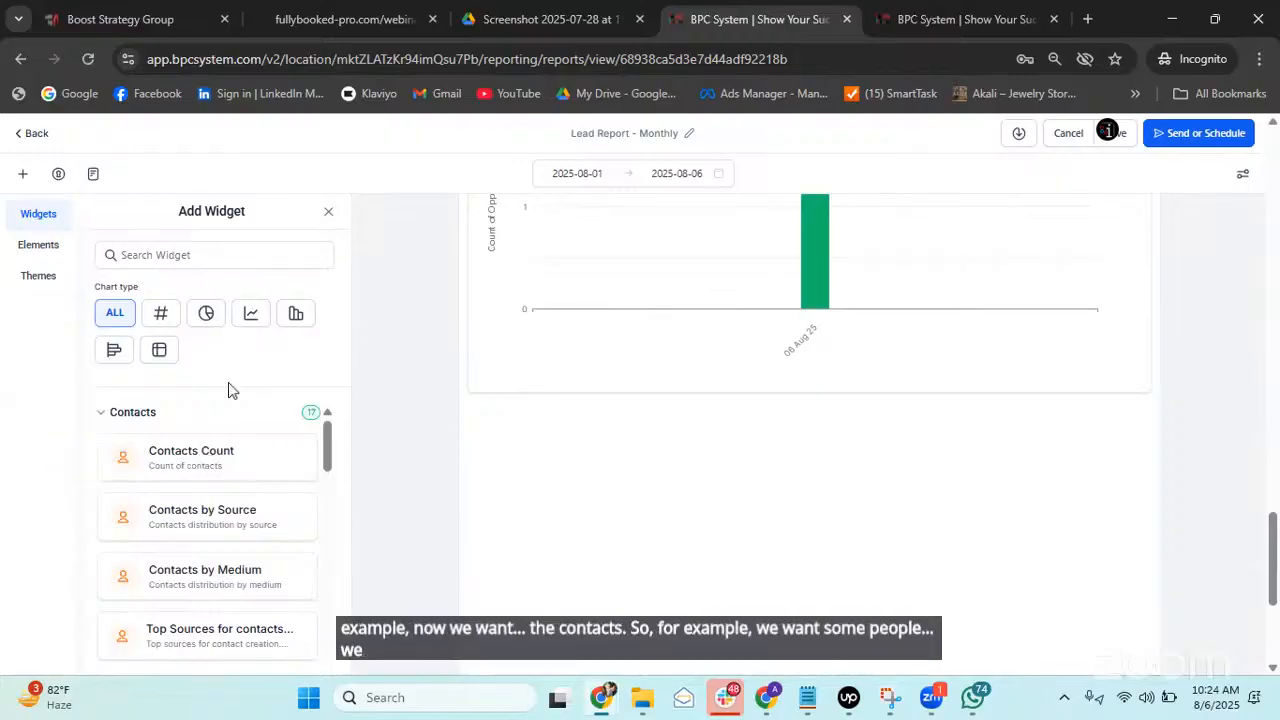
pyautogui.scroll(-1, 160, 461)
pyautogui.scroll(1, 190, 458)
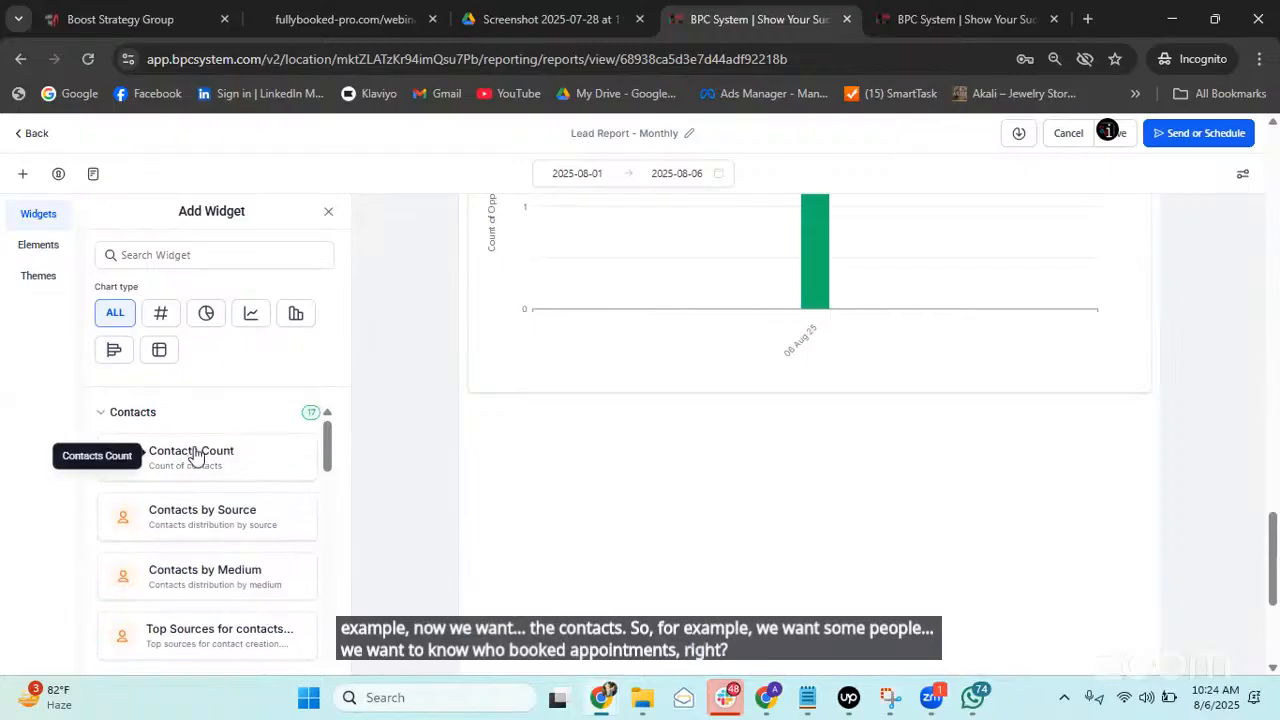
pyautogui.click(198, 457)
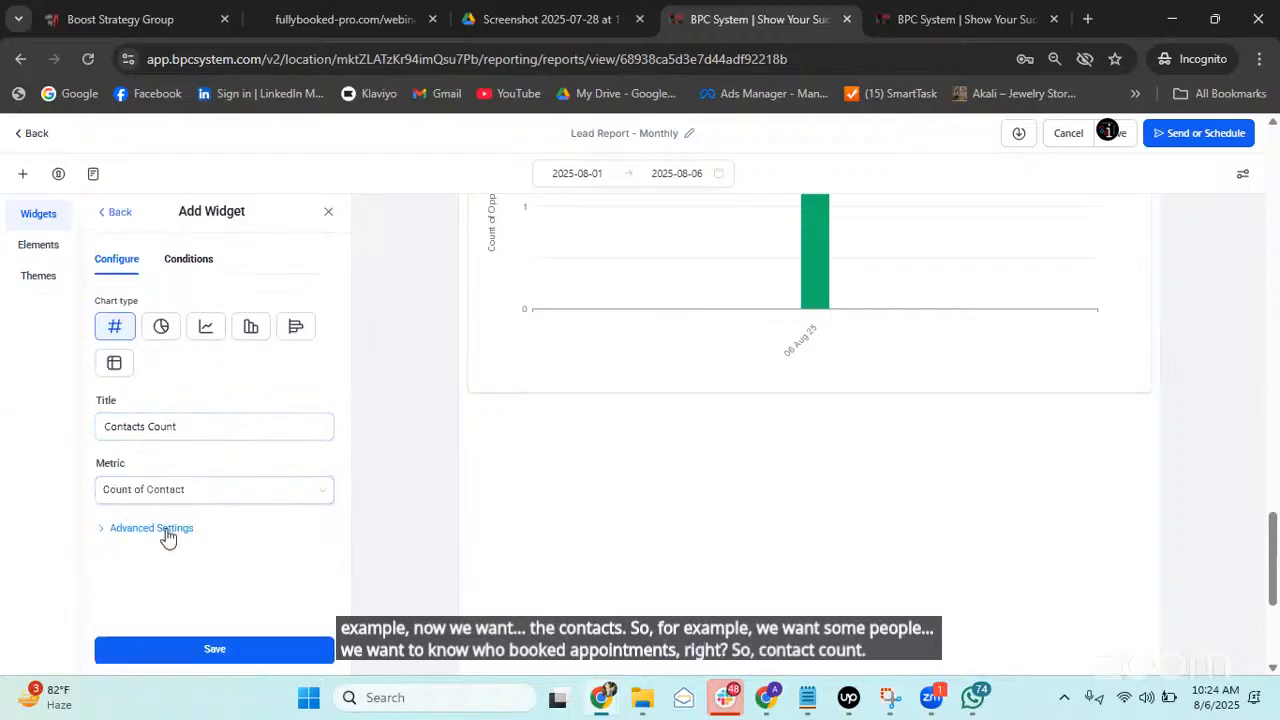
# Title the widget 'Appointments Booked' and reveal its Advanced Settings.
pyautogui.tripleClick(190, 427)
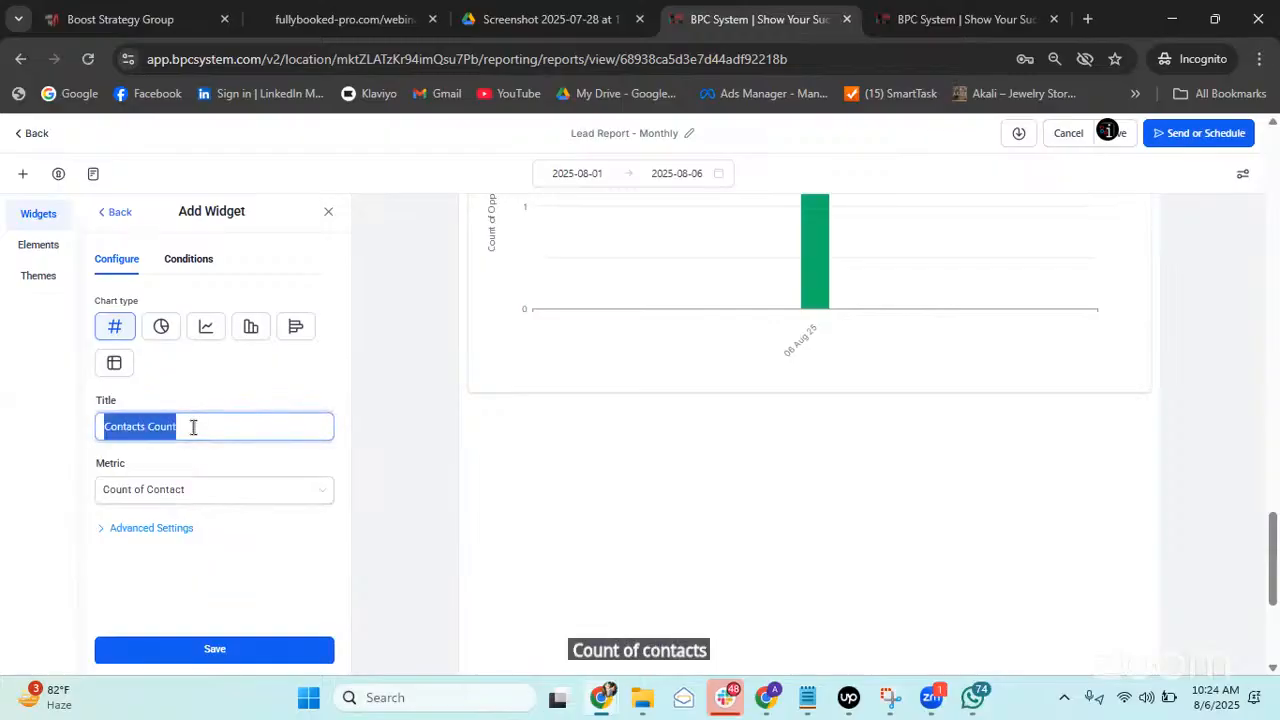
pyautogui.write('Appoint')
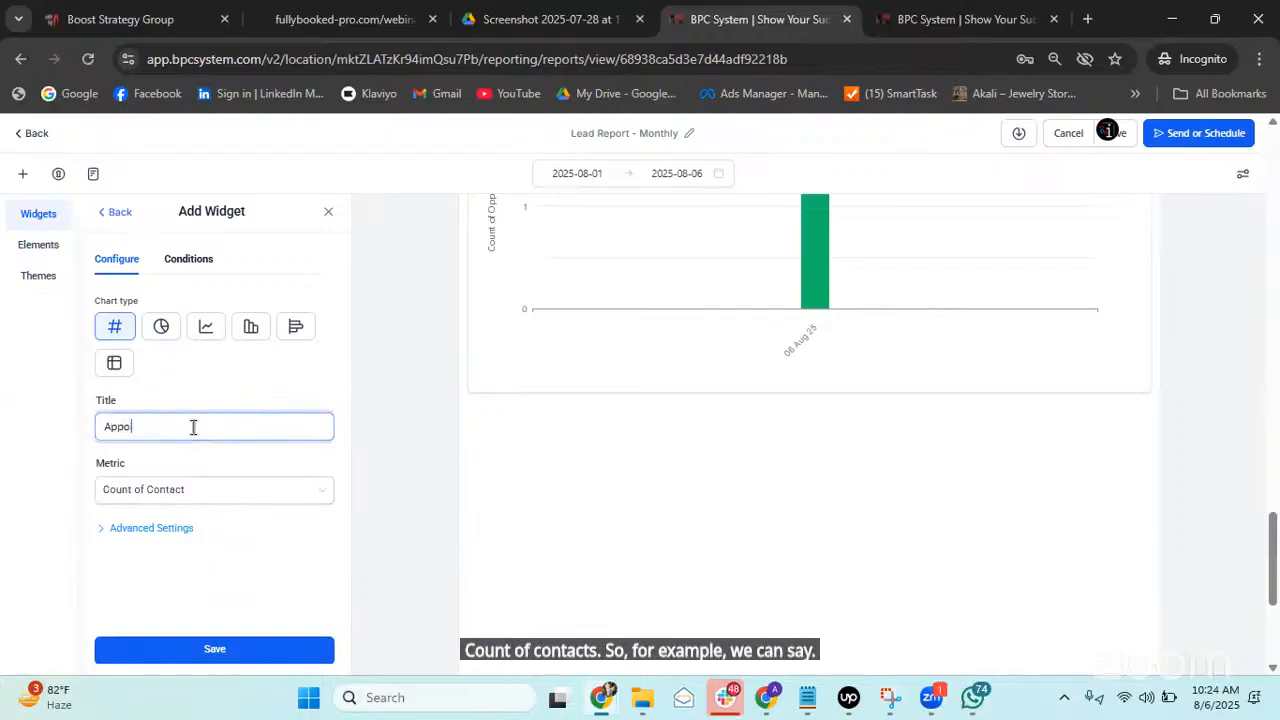
pyautogui.write('ments')
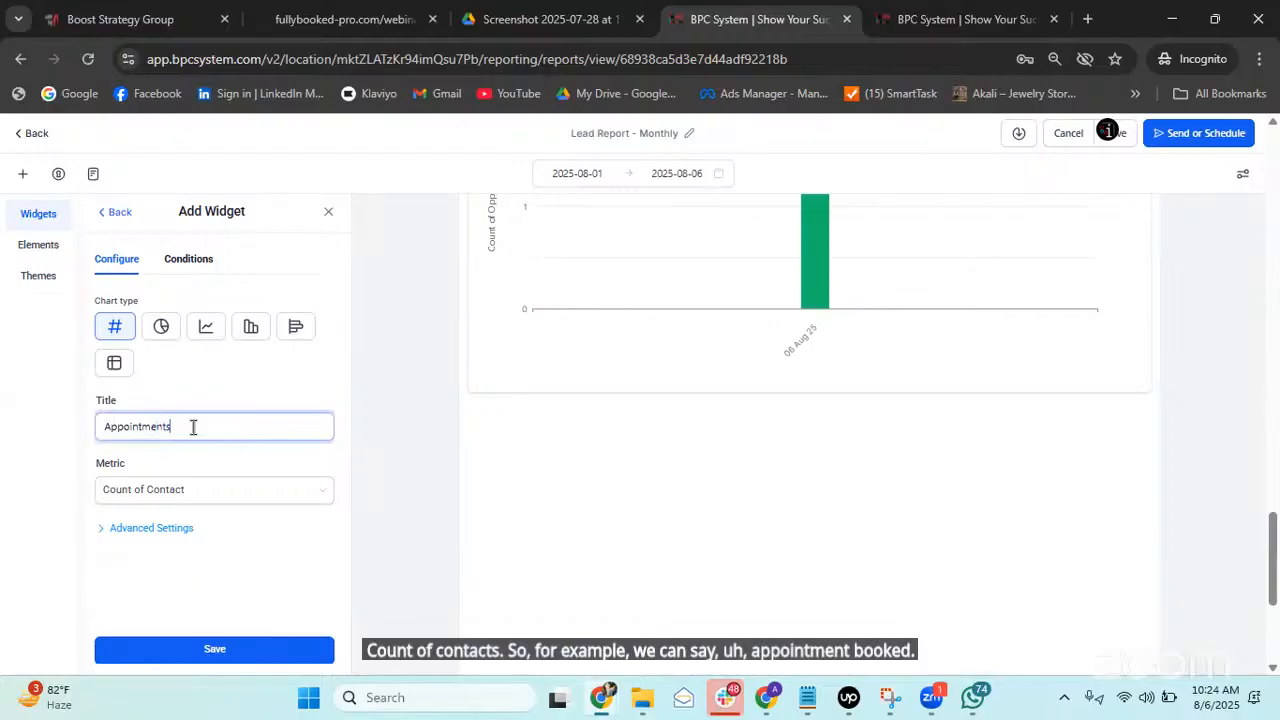
pyautogui.write(' Booked')
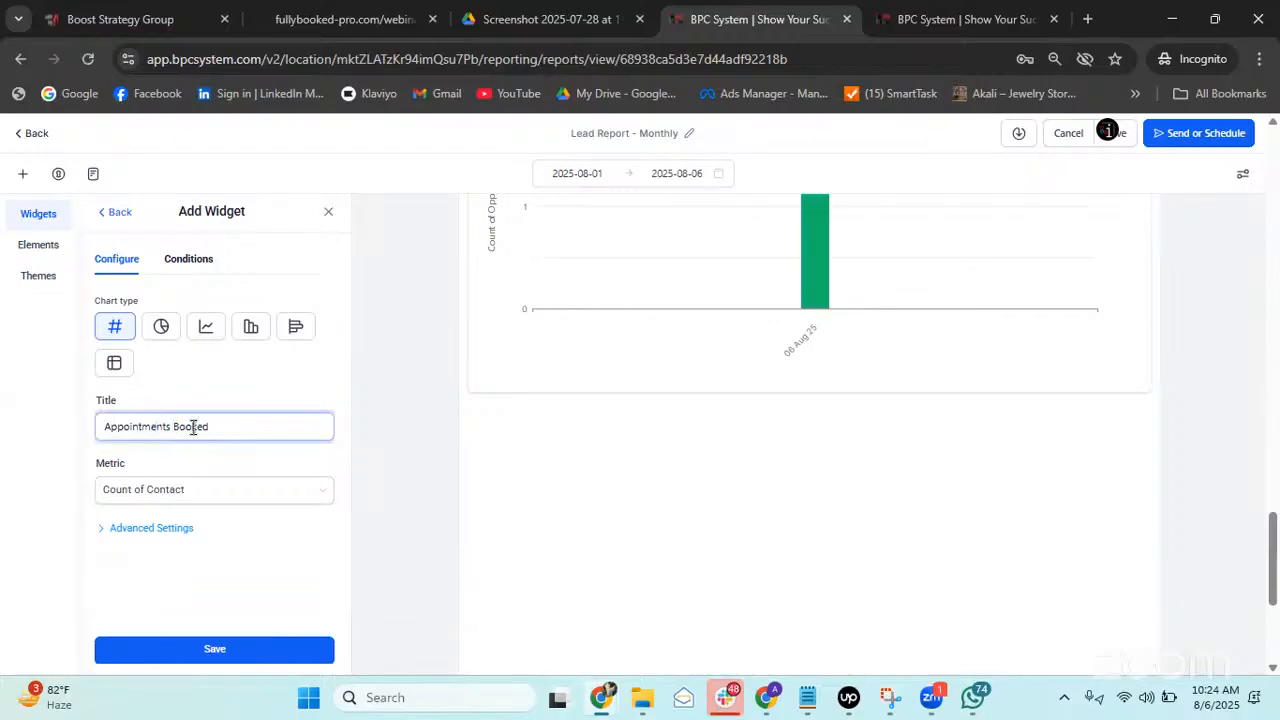
pyautogui.click(150, 528)
pyautogui.scroll(-2, 180, 490)
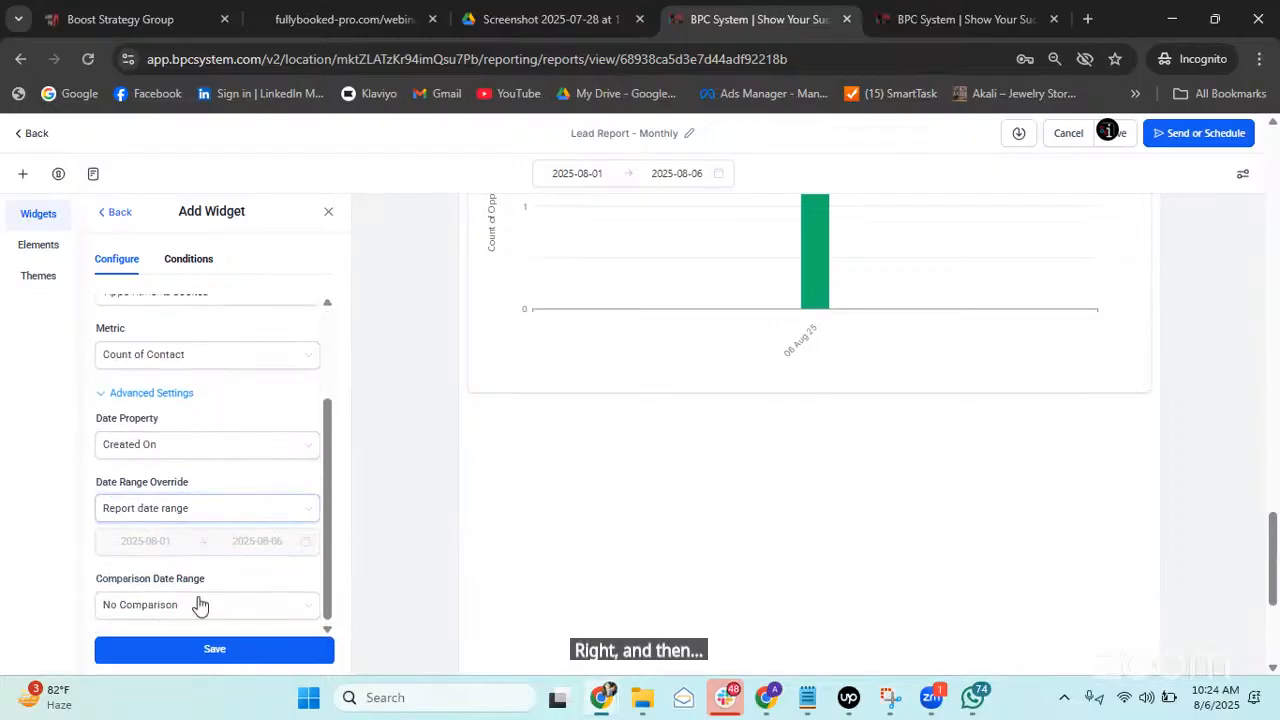
pyautogui.scroll(2, 195, 560)
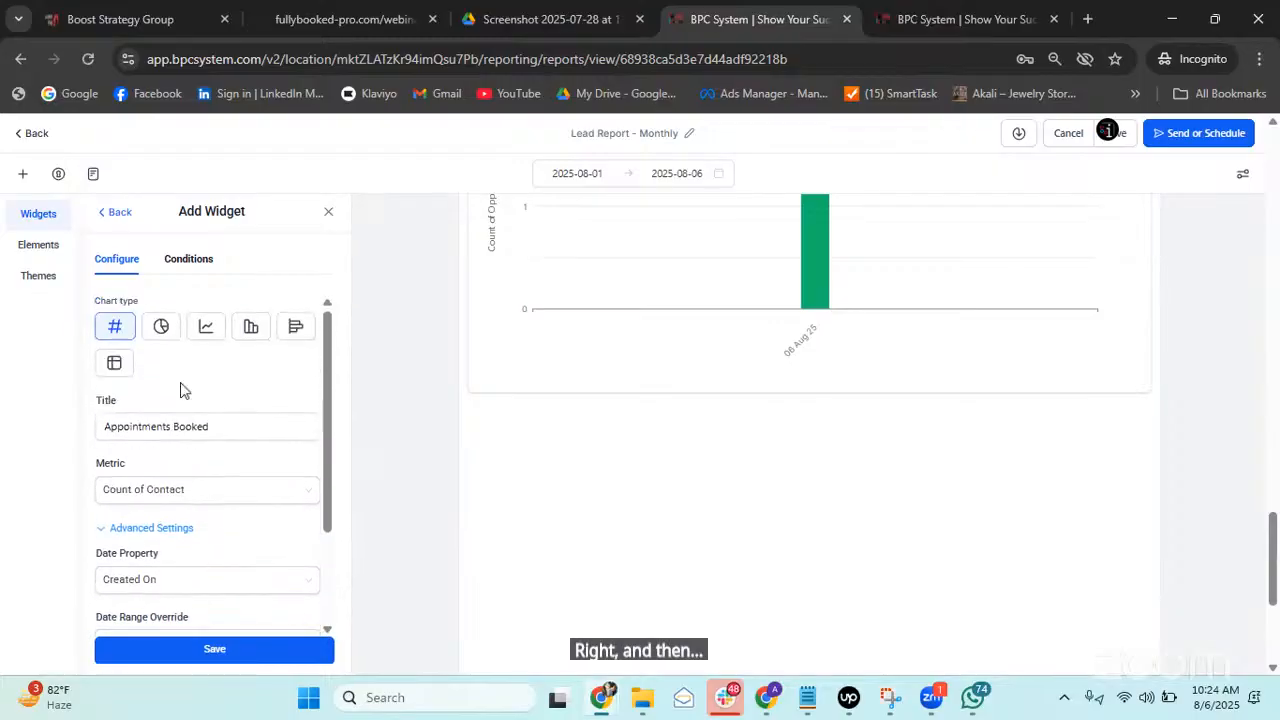
# Filter the widget to contacts with Tags Is 'booked' and save it to the report.
pyautogui.click(184, 260)
pyautogui.click(131, 330)
pyautogui.click(183, 331)
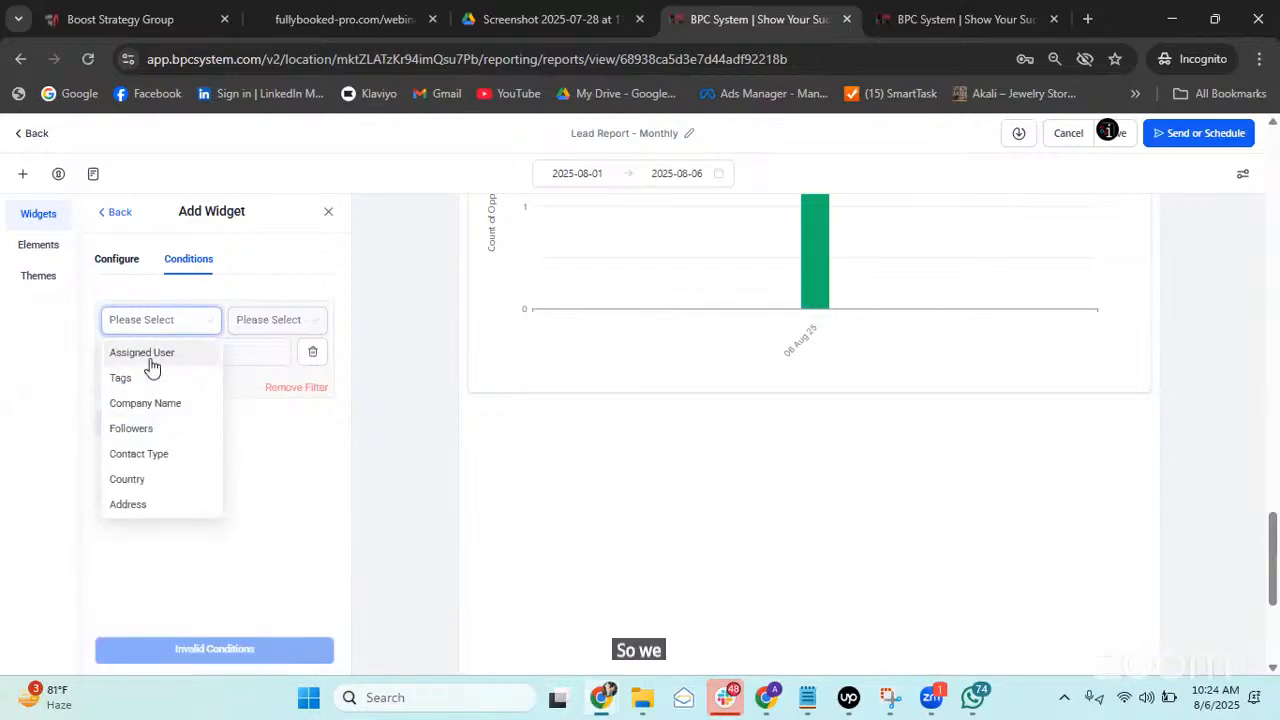
pyautogui.click(145, 380)
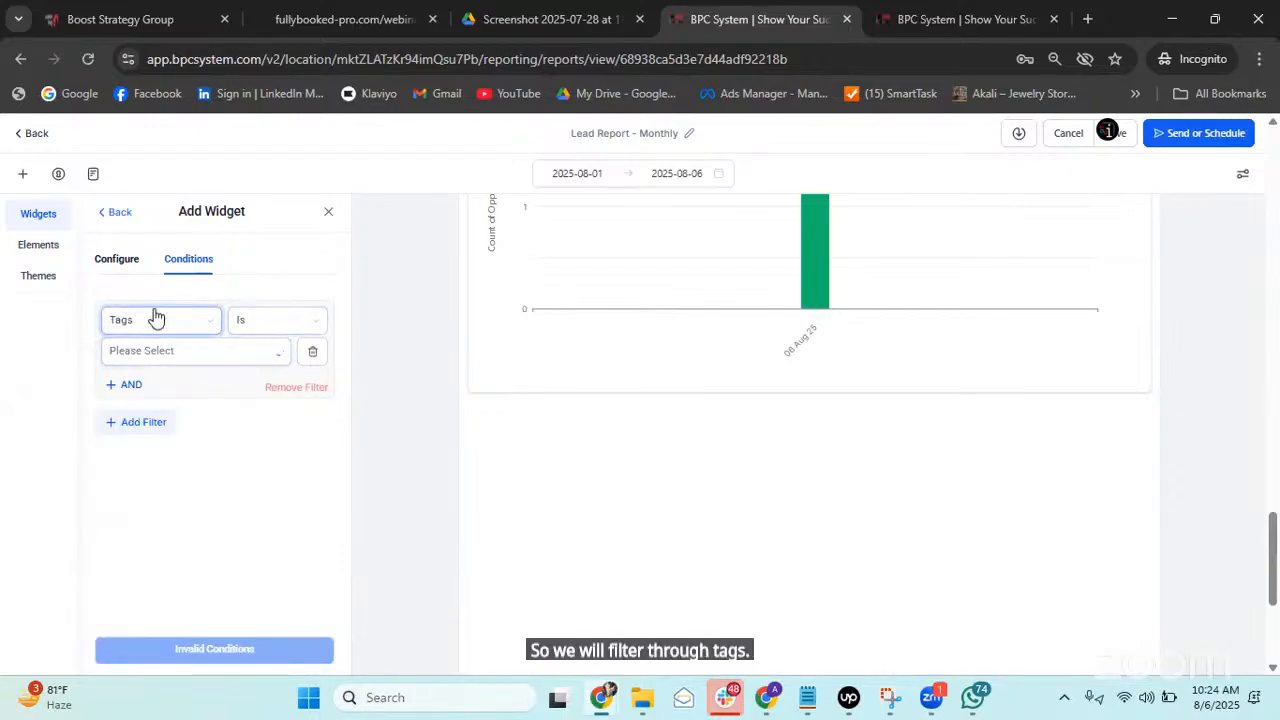
pyautogui.click(208, 362)
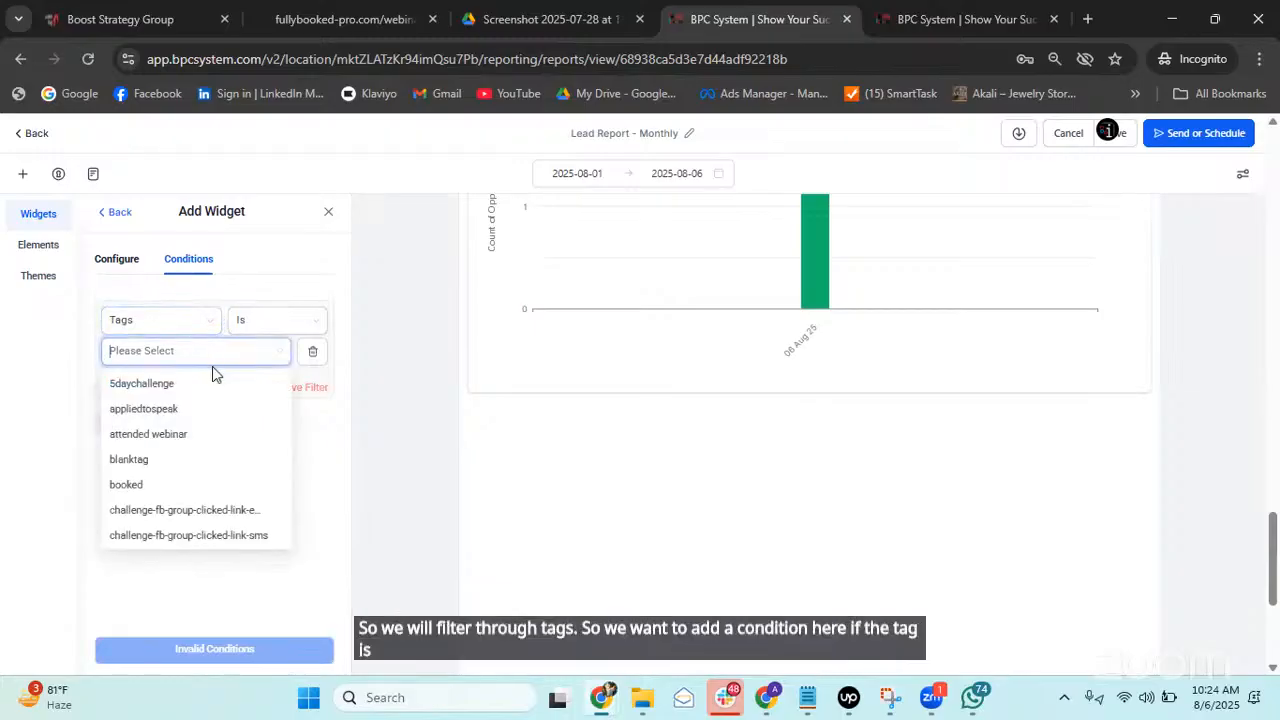
pyautogui.click(151, 486)
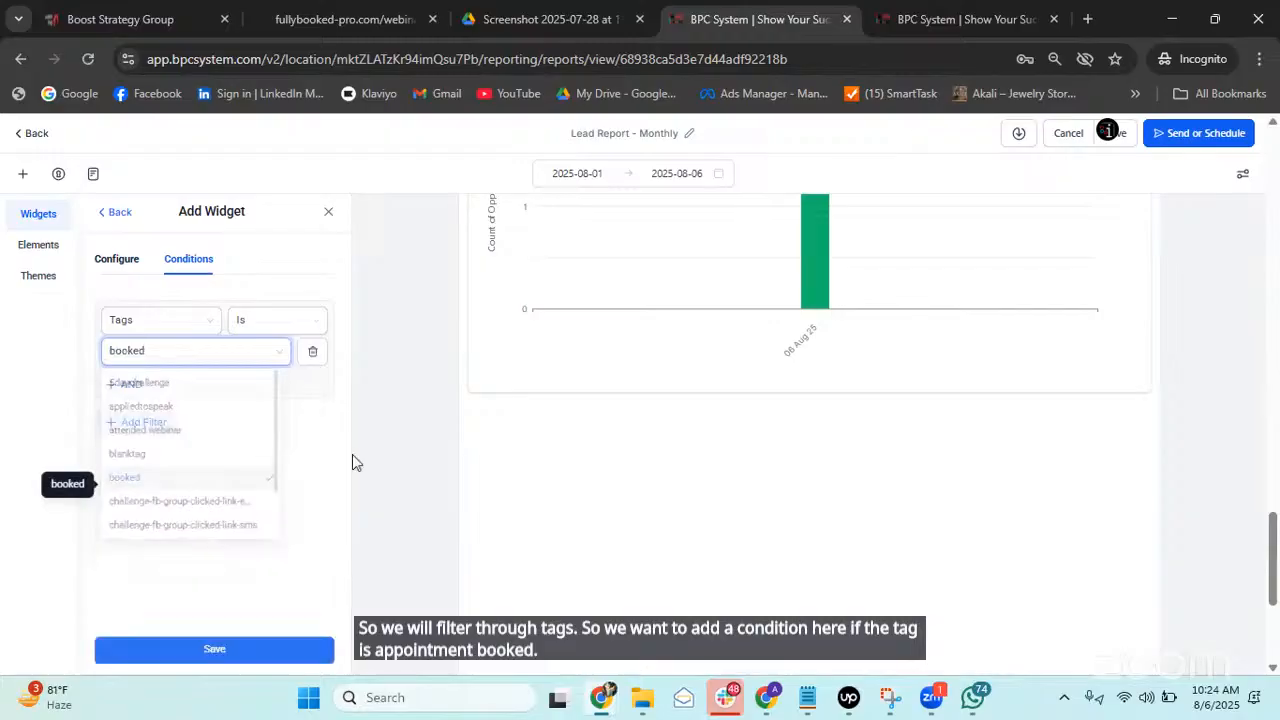
pyautogui.click(251, 657)
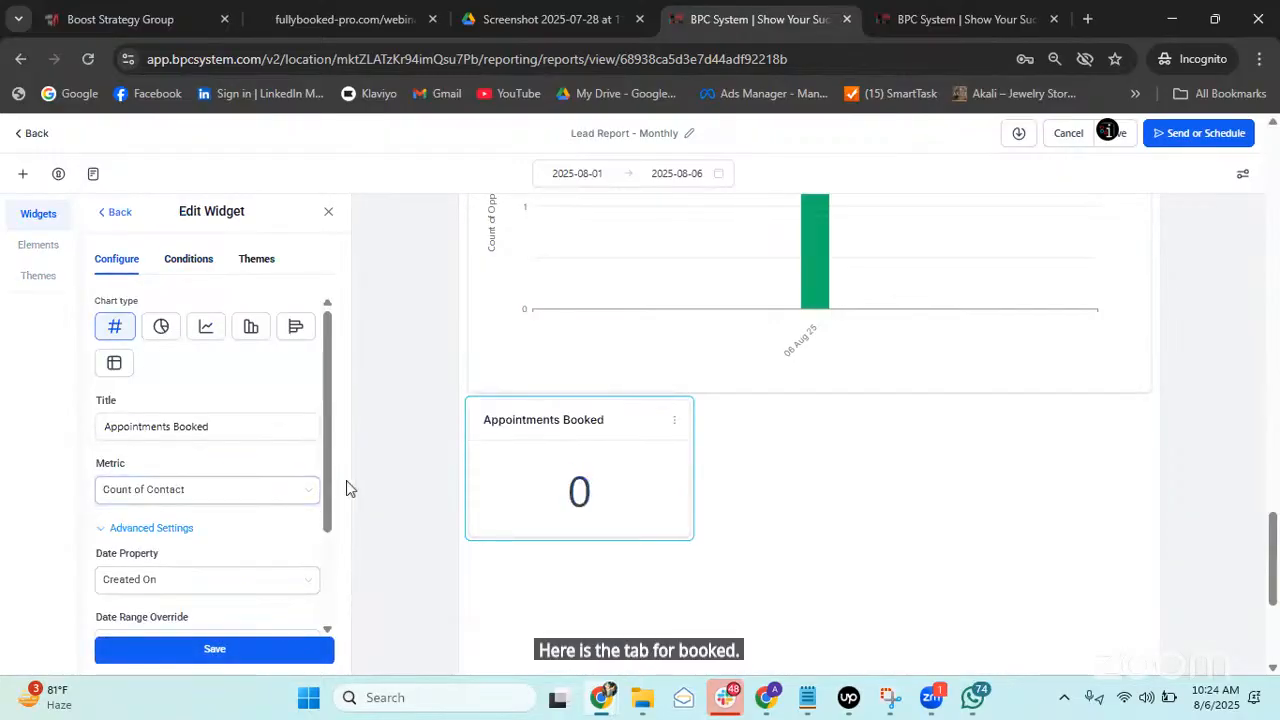
# Set the Appointments Booked date range override to Till Date, save, and widen the widget.
pyautogui.scroll(-3, 215, 450)
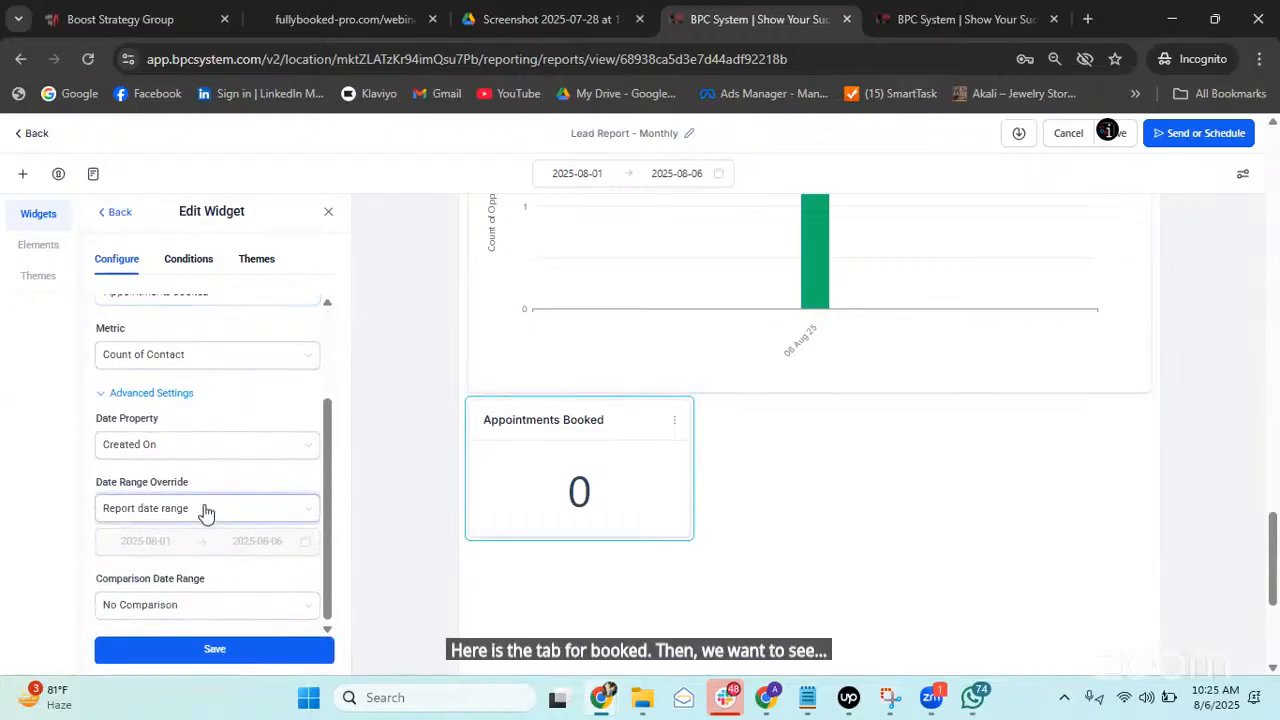
pyautogui.click(207, 510)
pyautogui.scroll(-5, 214, 392)
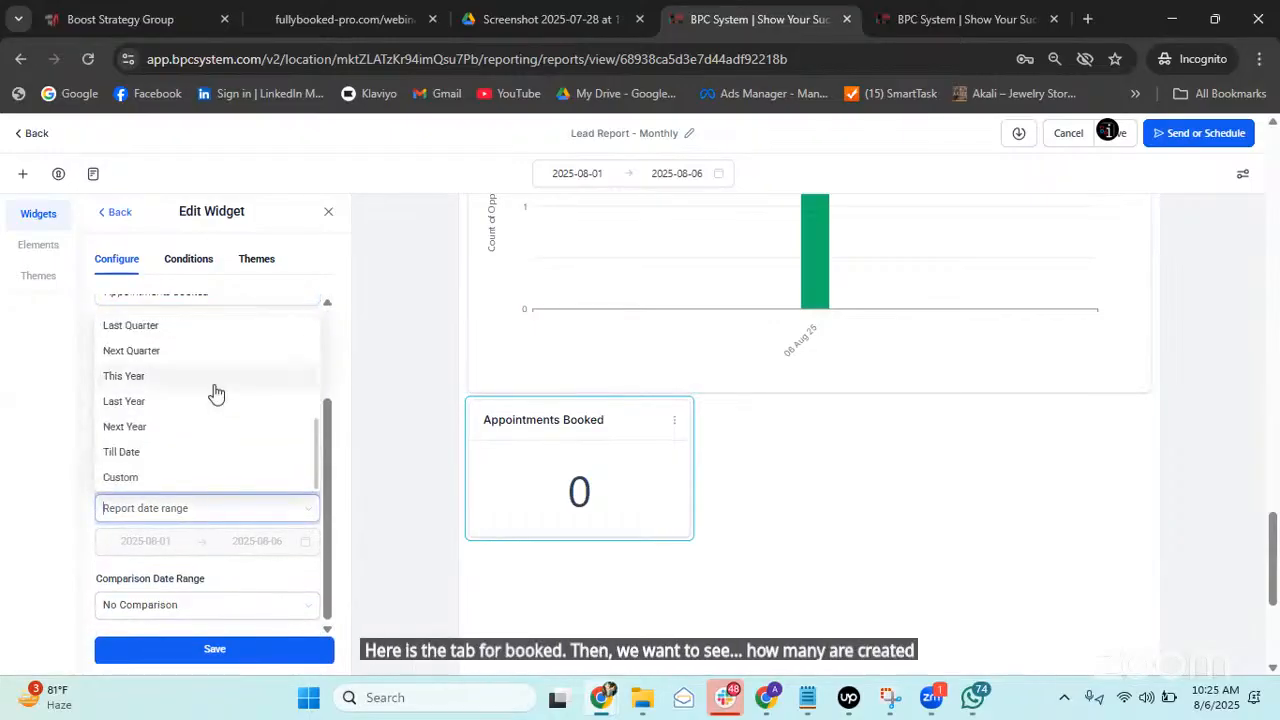
pyautogui.click(180, 480)
pyautogui.click(222, 510)
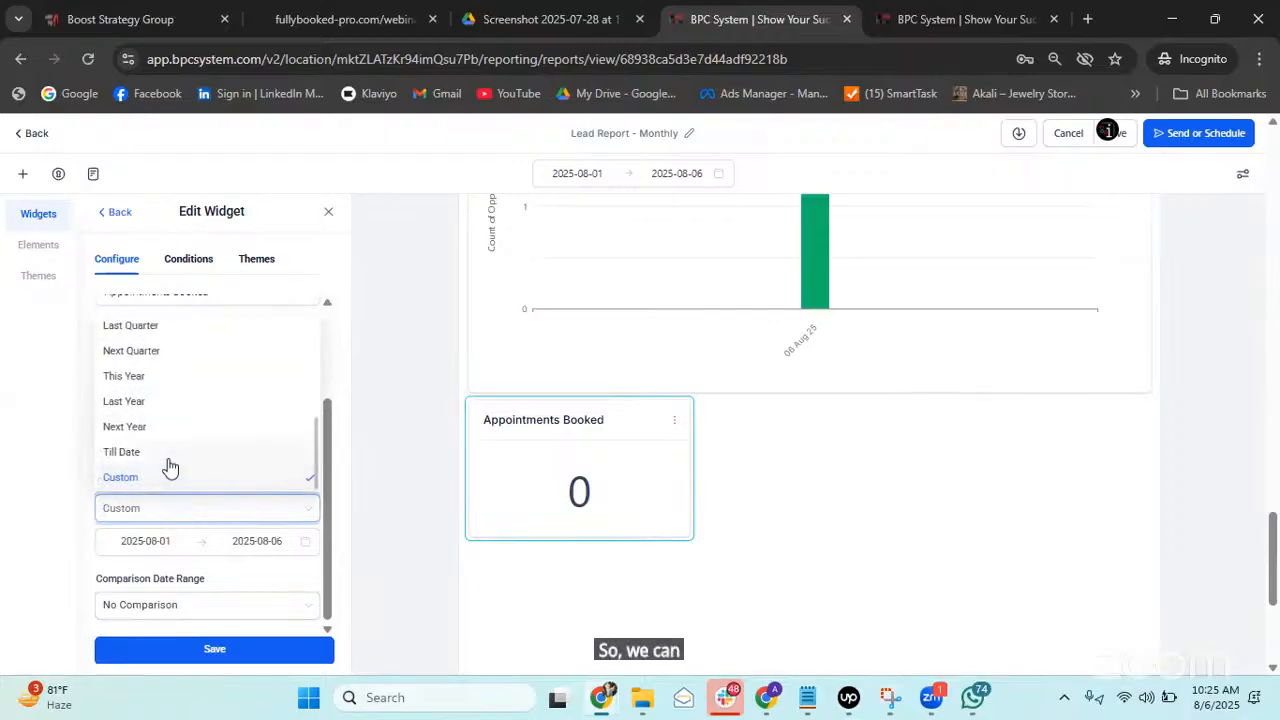
pyautogui.click(162, 451)
pyautogui.click(204, 655)
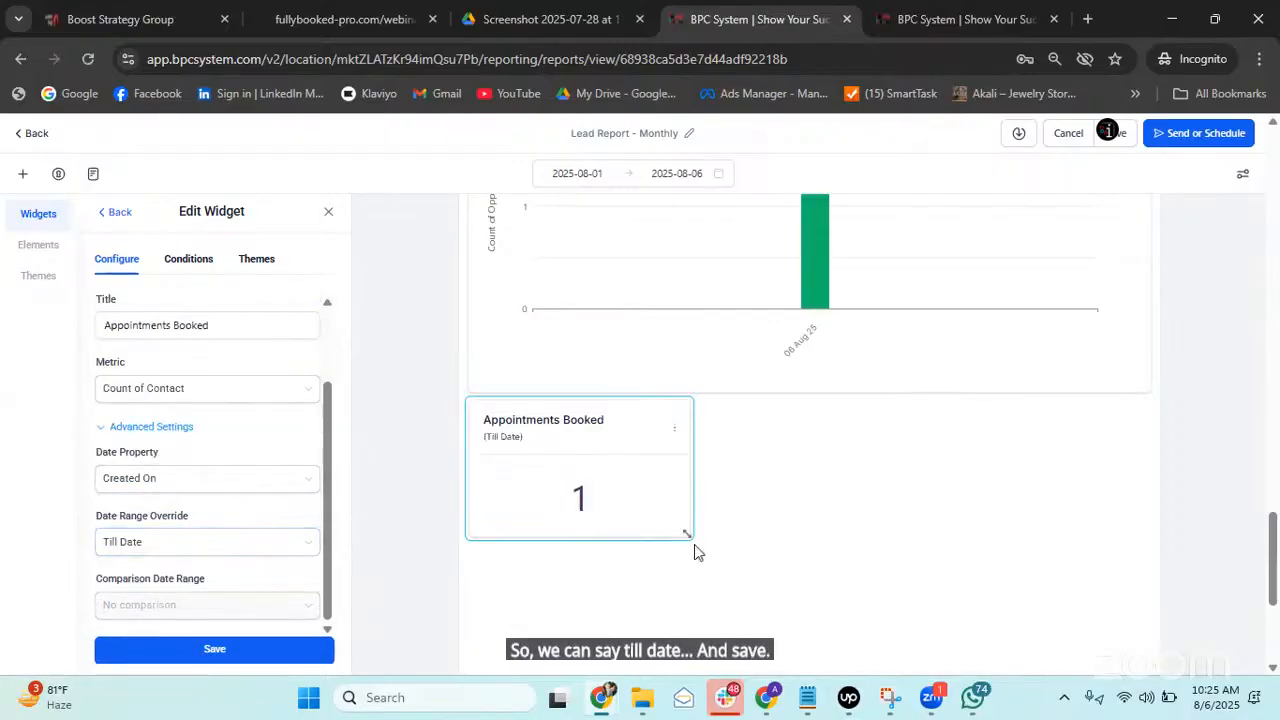
pyautogui.moveTo(691, 546); pyautogui.dragTo(1137, 662)
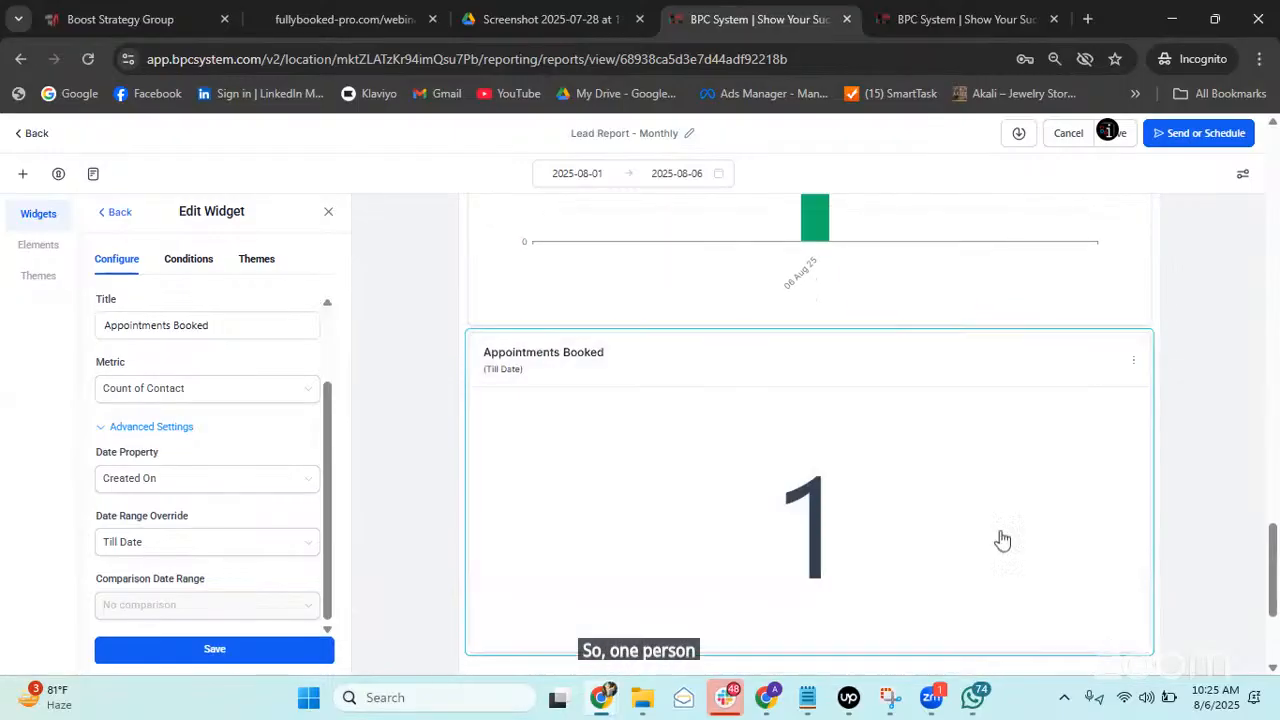
# Stretch the Appointments Booked widget to full report width, then return to the Add Widget catalogue.
pyautogui.scroll(4, 606, 447)
pyautogui.scroll(-3, 606, 447)
pyautogui.scroll(4, 746, 470)
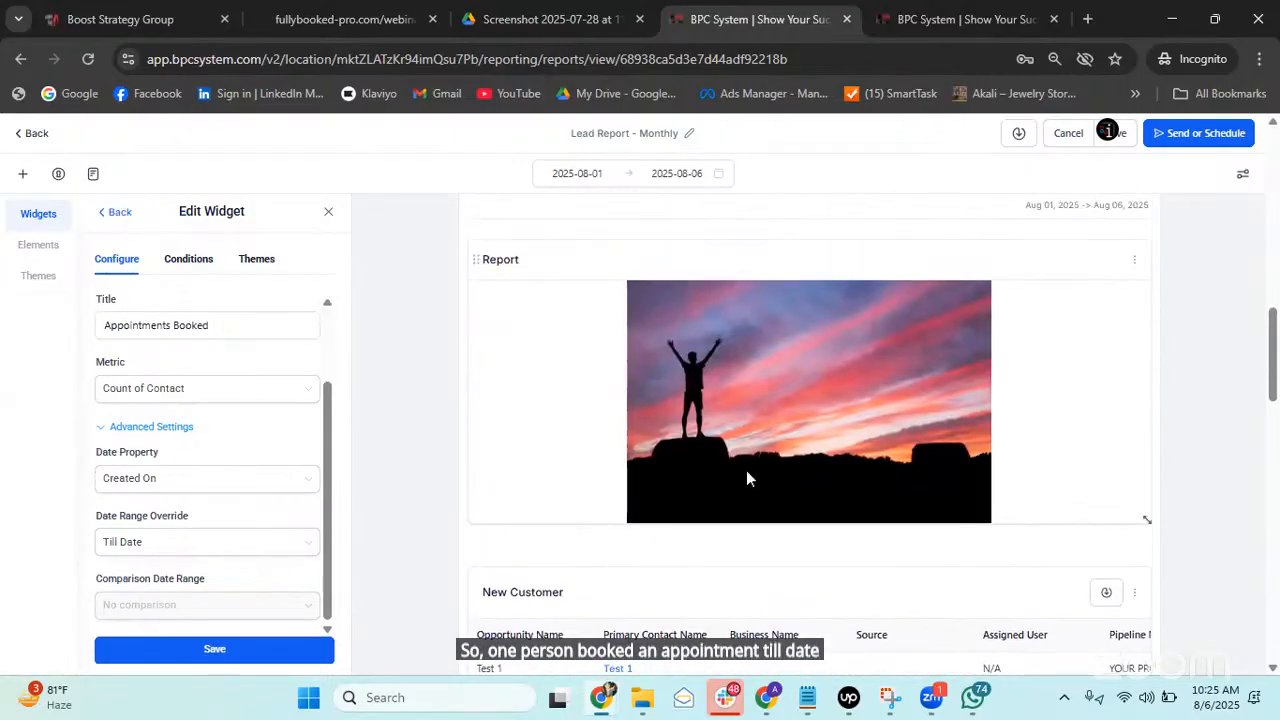
pyautogui.scroll(-5, 748, 462)
pyautogui.scroll(-1, 750, 468)
pyautogui.scroll(1, 750, 468)
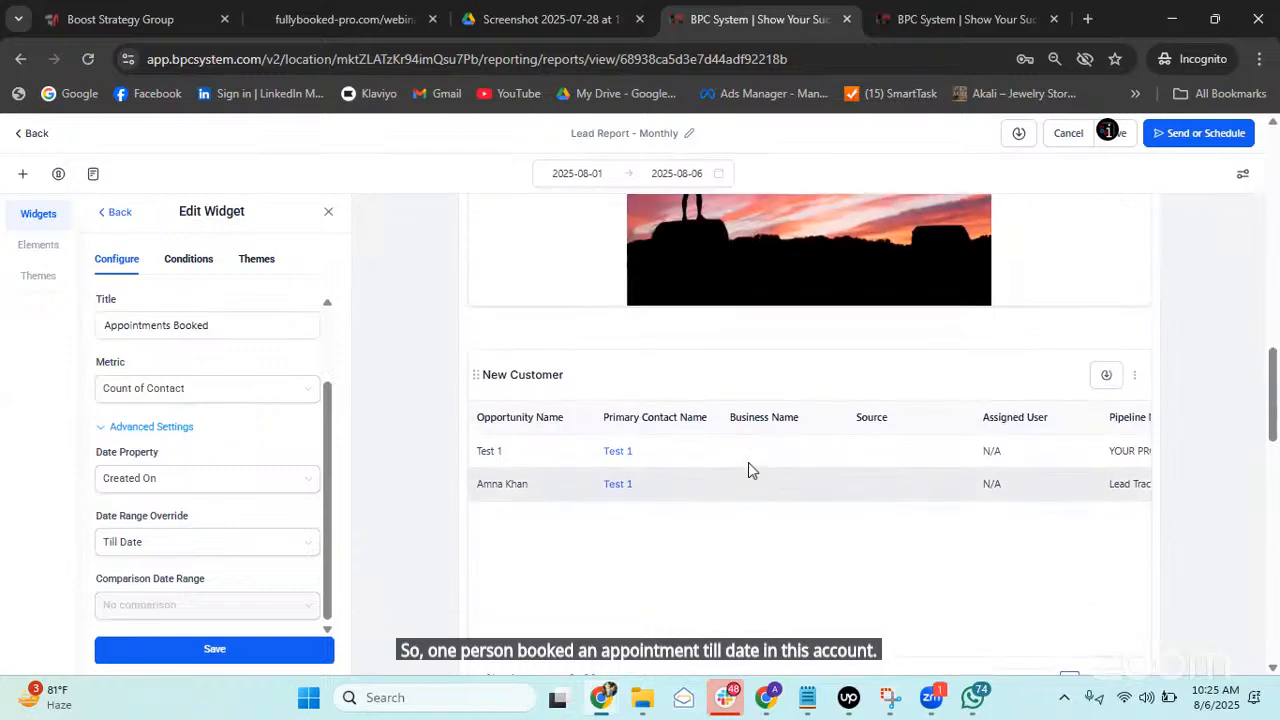
pyautogui.scroll(-3, 750, 468)
pyautogui.scroll(-3, 752, 460)
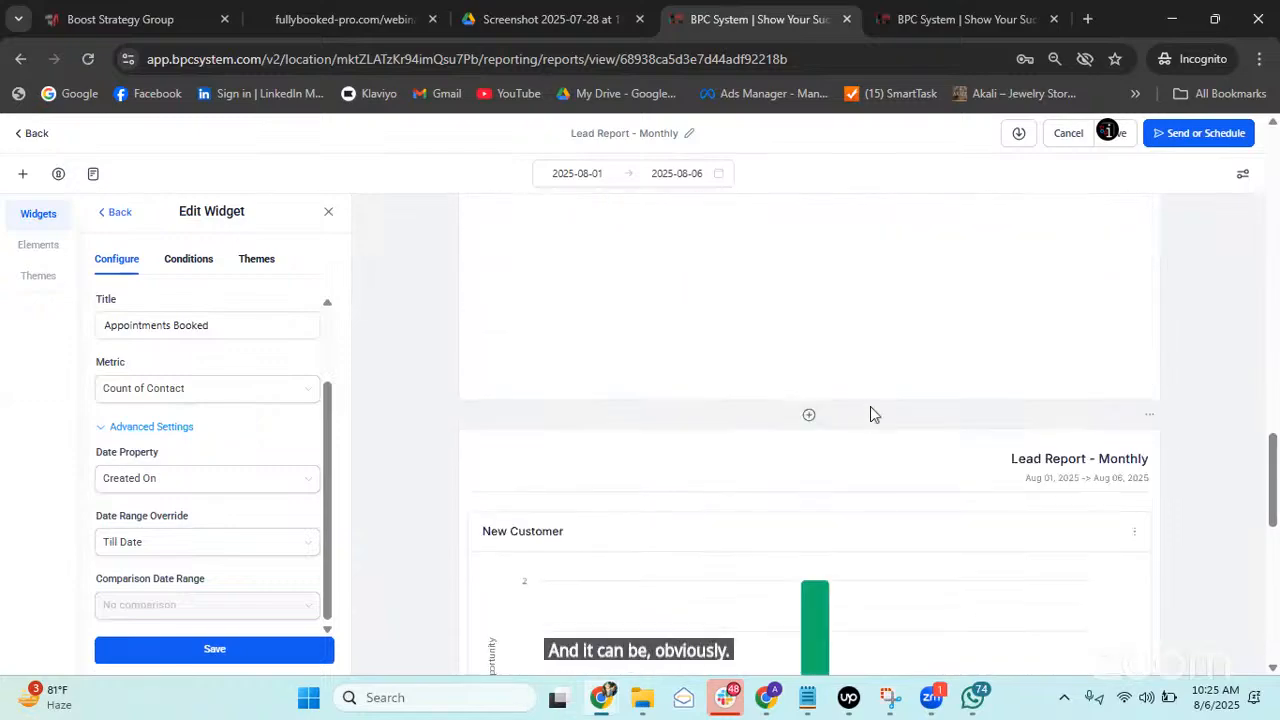
pyautogui.scroll(2, 754, 428)
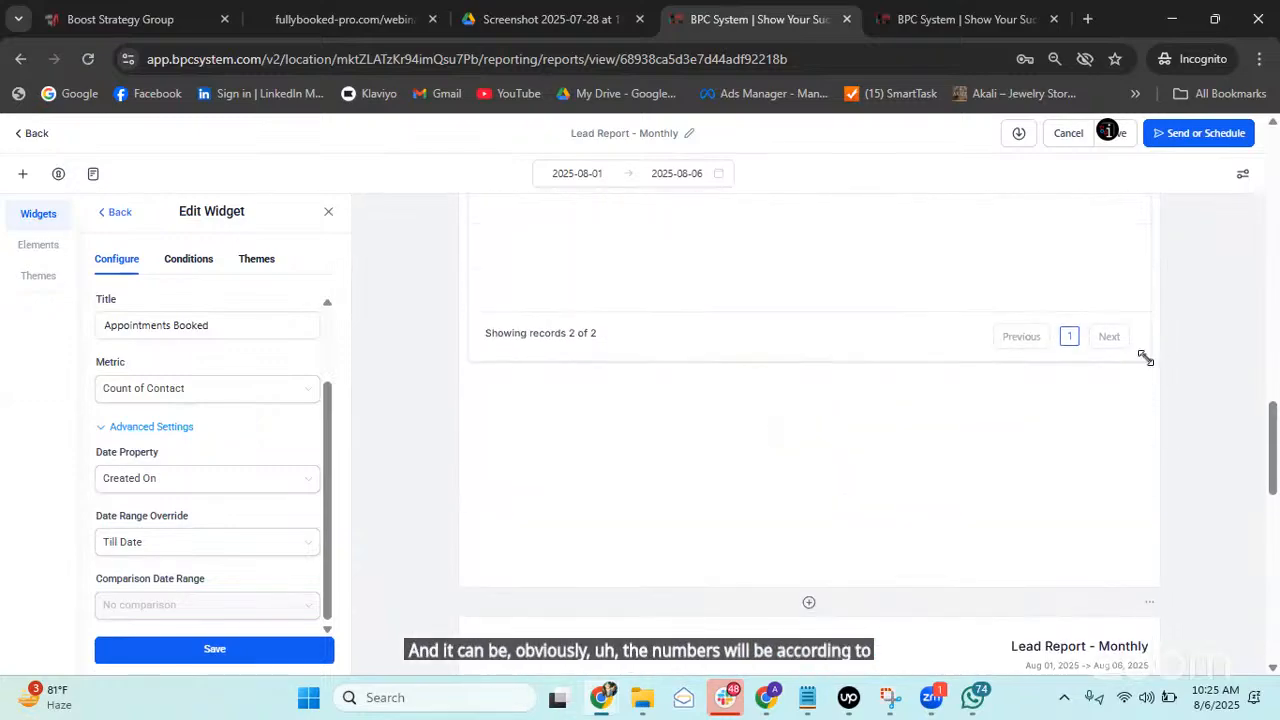
pyautogui.moveTo(1145, 358); pyautogui.dragTo(1143, 477)
pyautogui.scroll(-5, 840, 400)
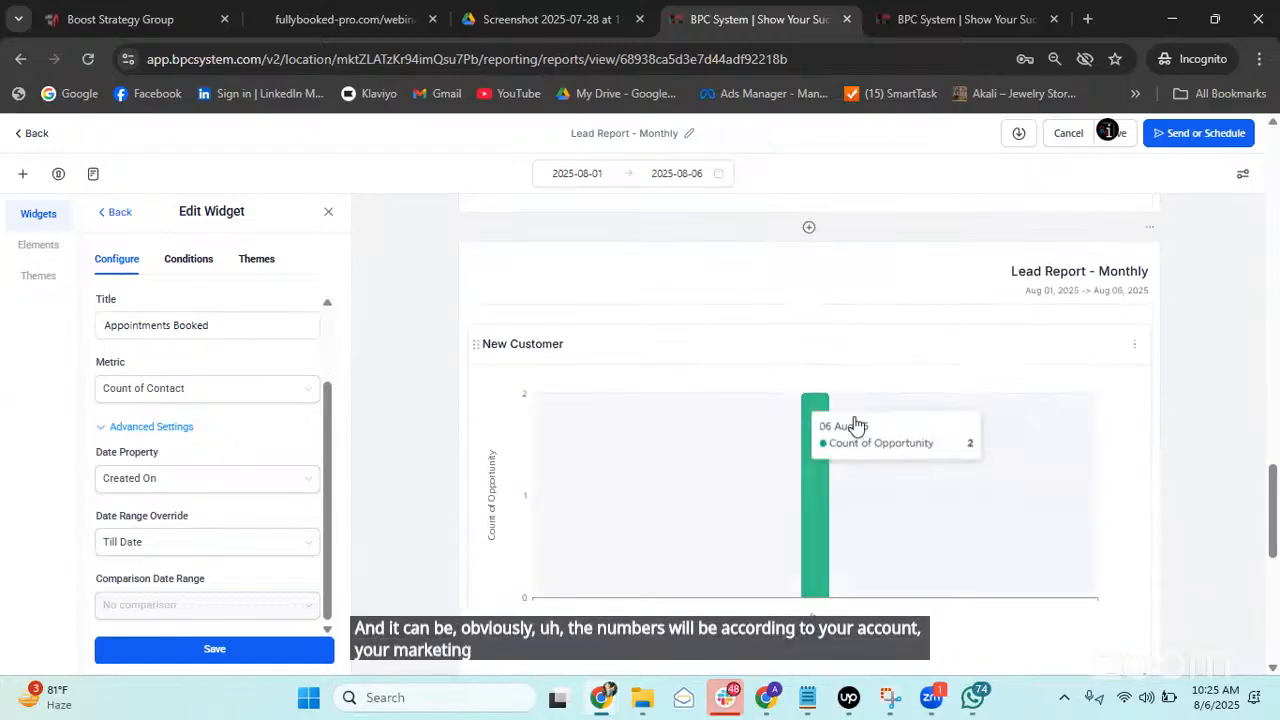
pyautogui.scroll(8, 920, 434)
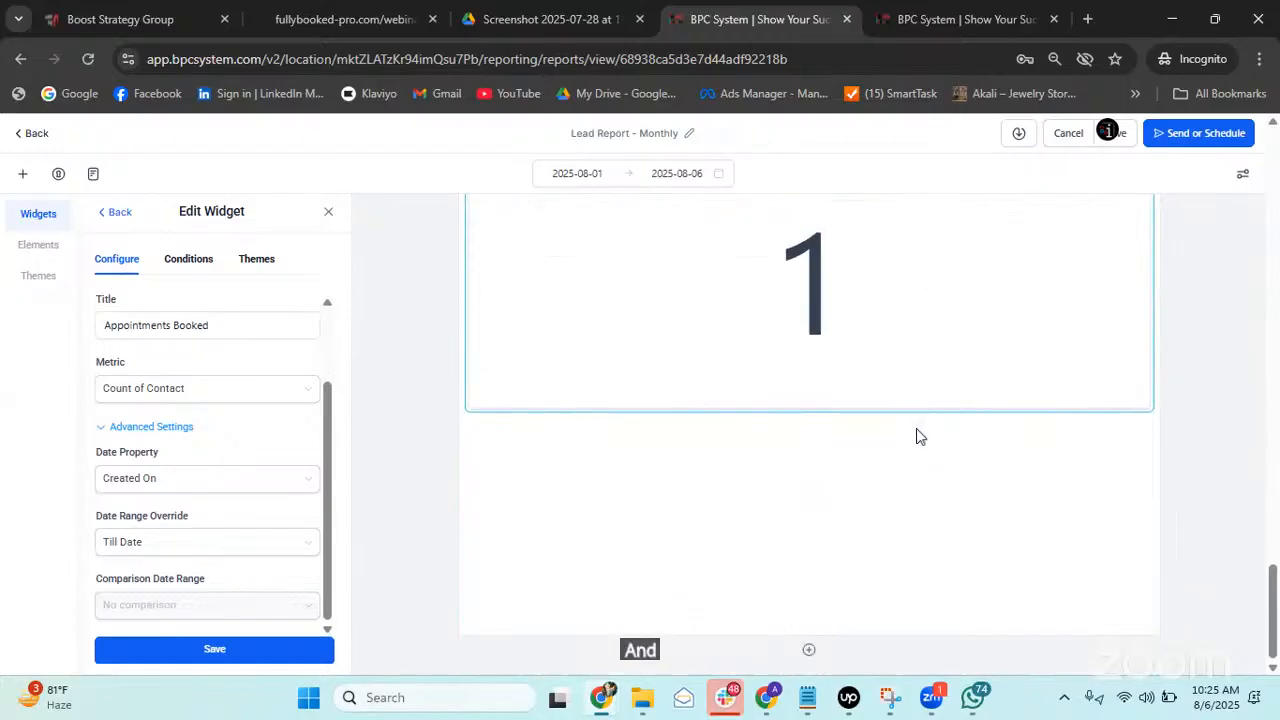
pyautogui.scroll(1, 838, 434)
pyautogui.scroll(1, 845, 433)
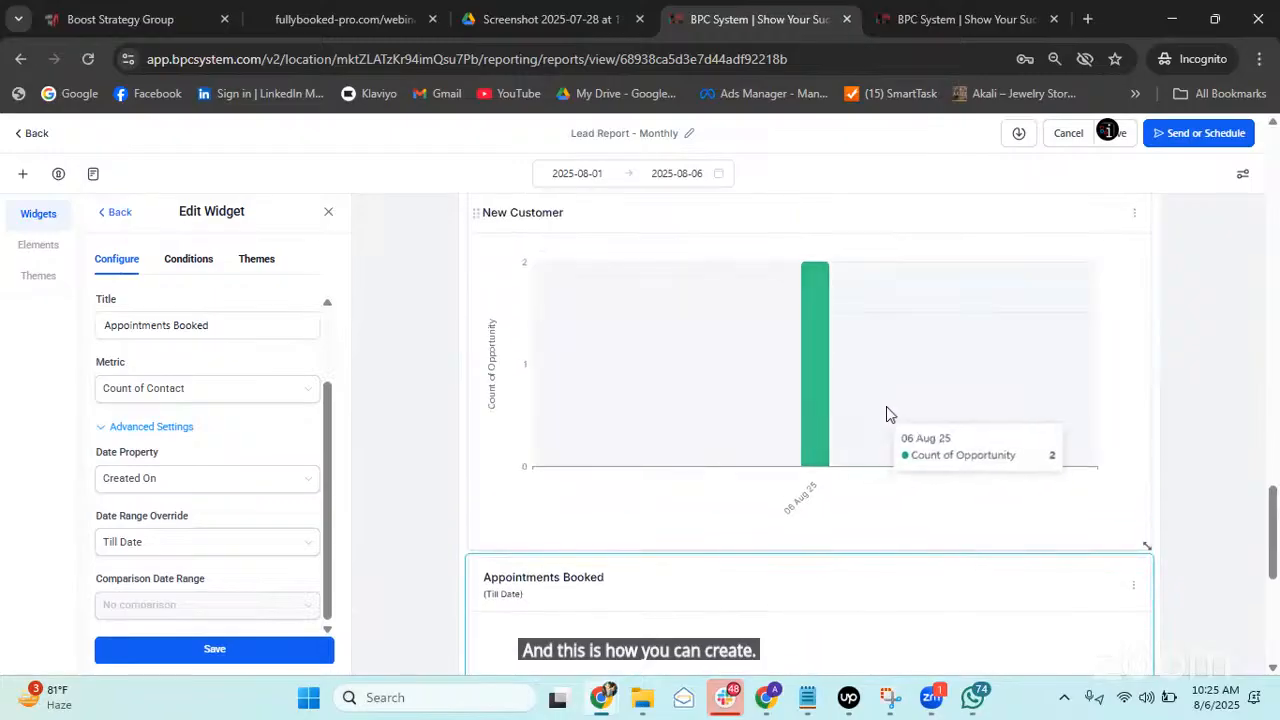
pyautogui.scroll(-3, 1000, 500)
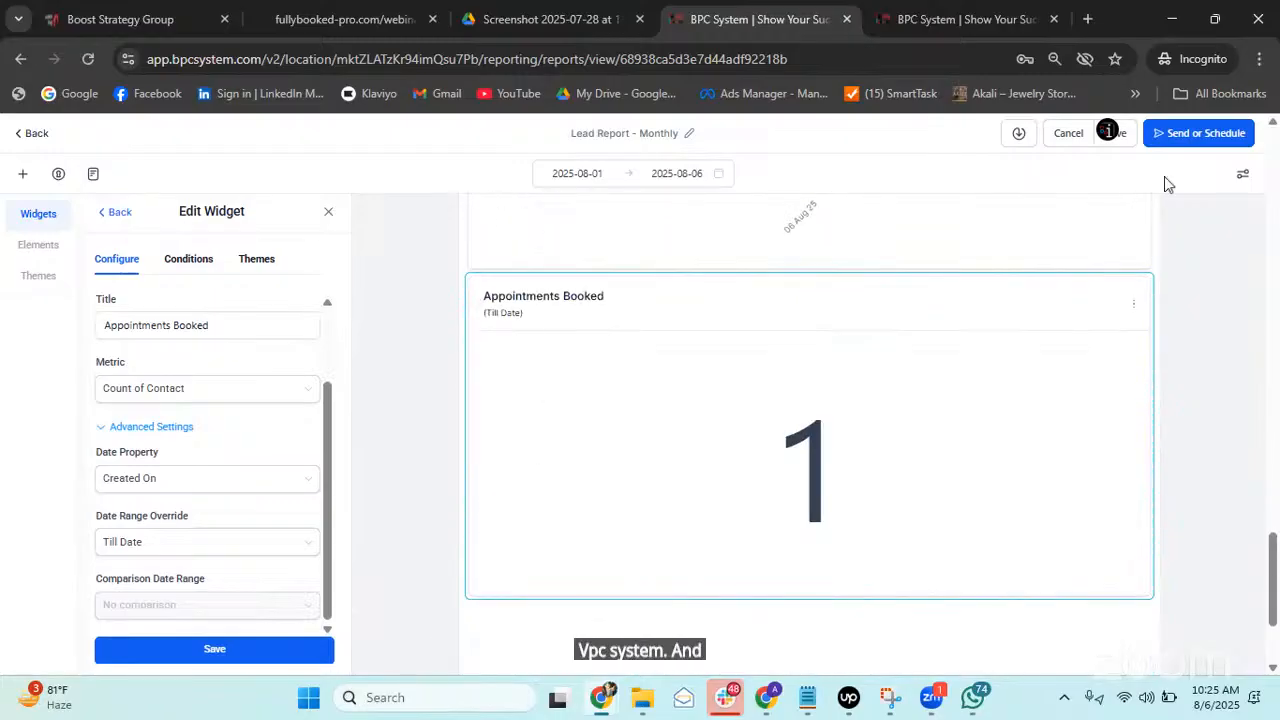
pyautogui.click(20, 213)
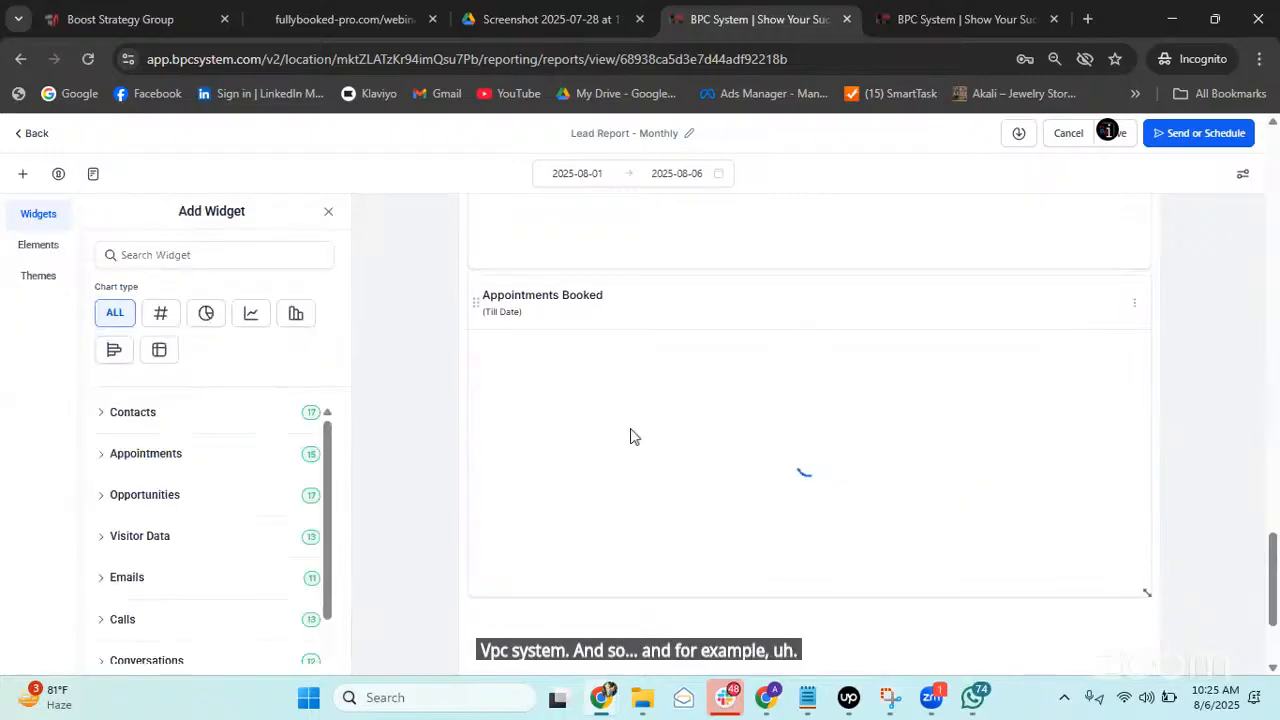
# Add a Delivered Emails widget counting emails from the Emails category.
pyautogui.scroll(-2, 222, 461)
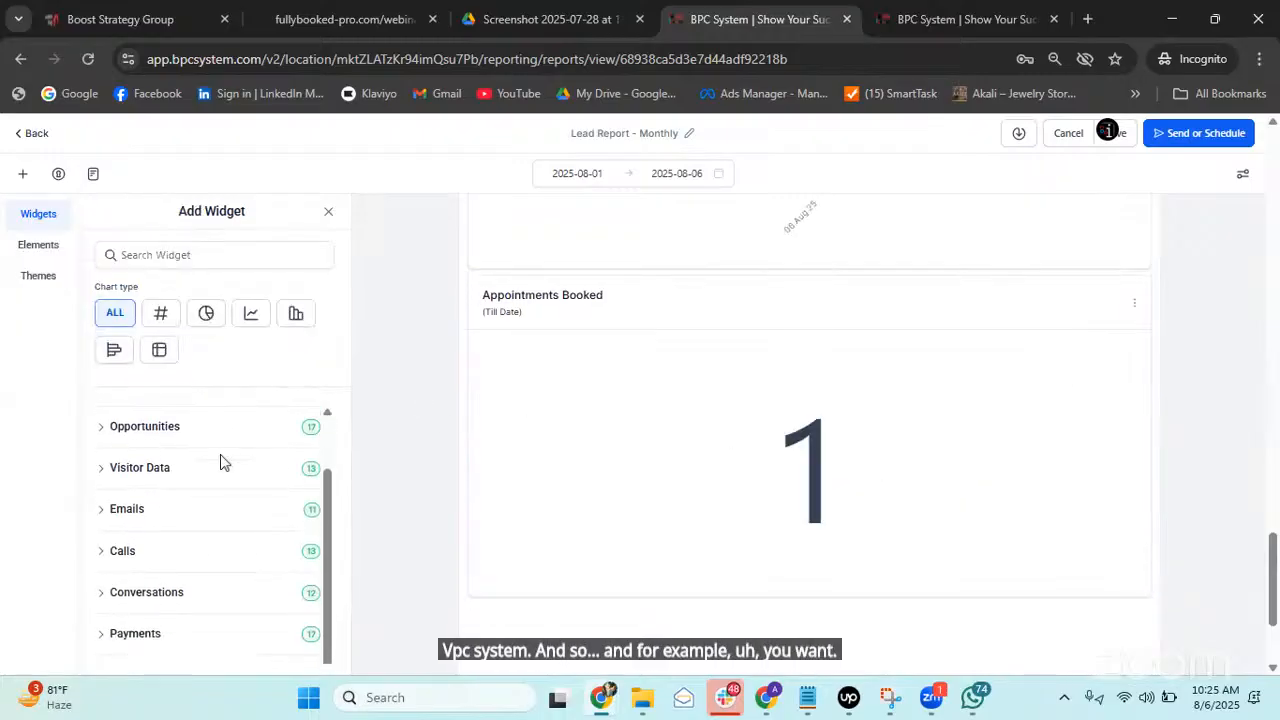
pyautogui.click(118, 513)
pyautogui.scroll(-3, 230, 495)
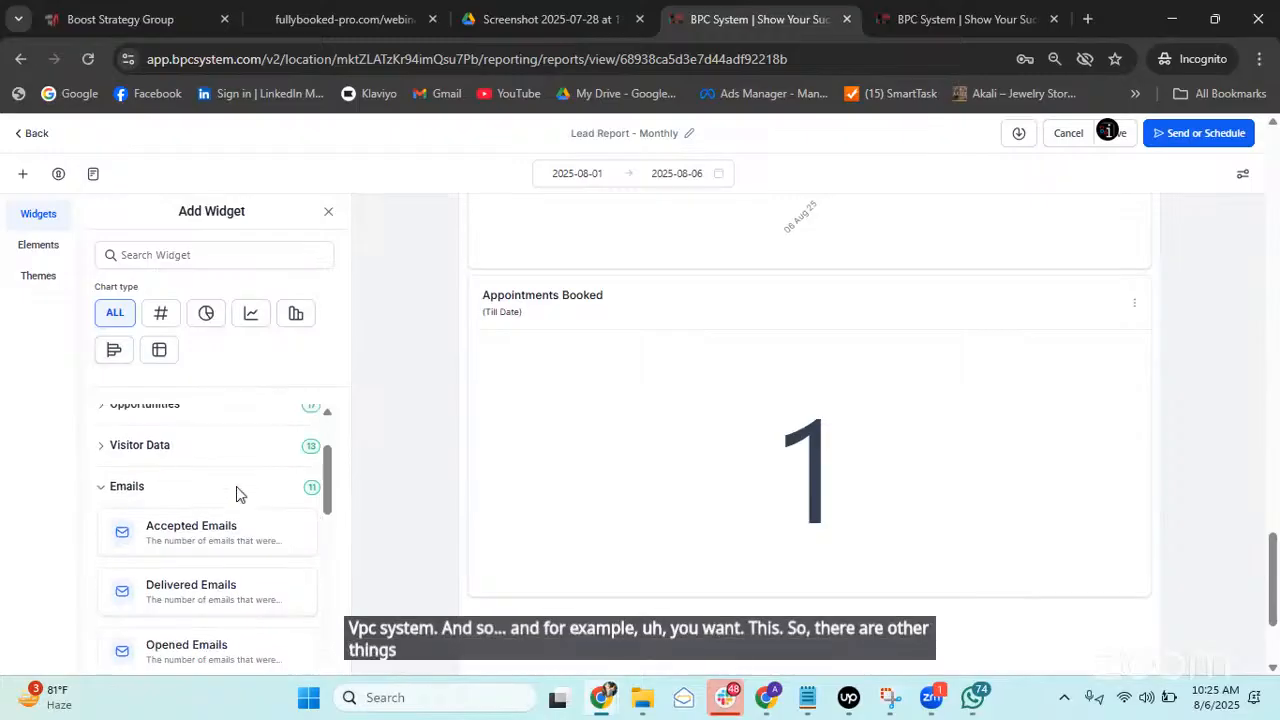
pyautogui.scroll(-2, 632, 556)
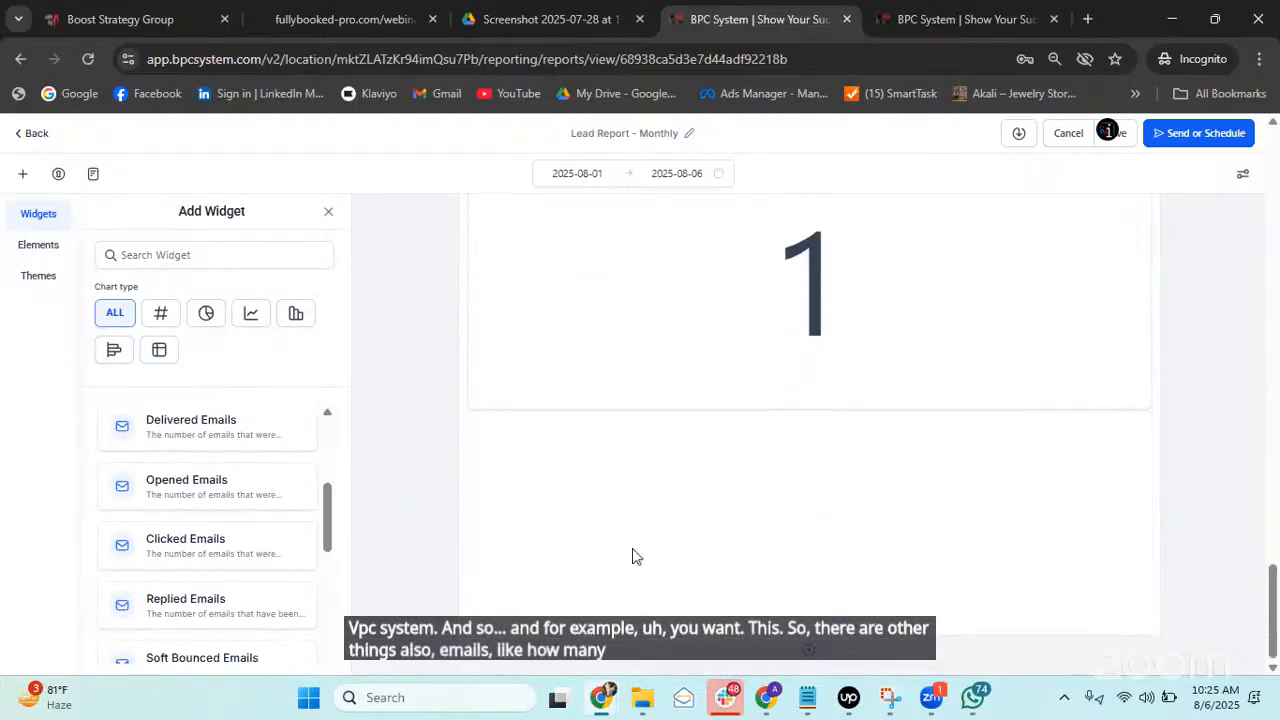
pyautogui.scroll(1, 222, 481)
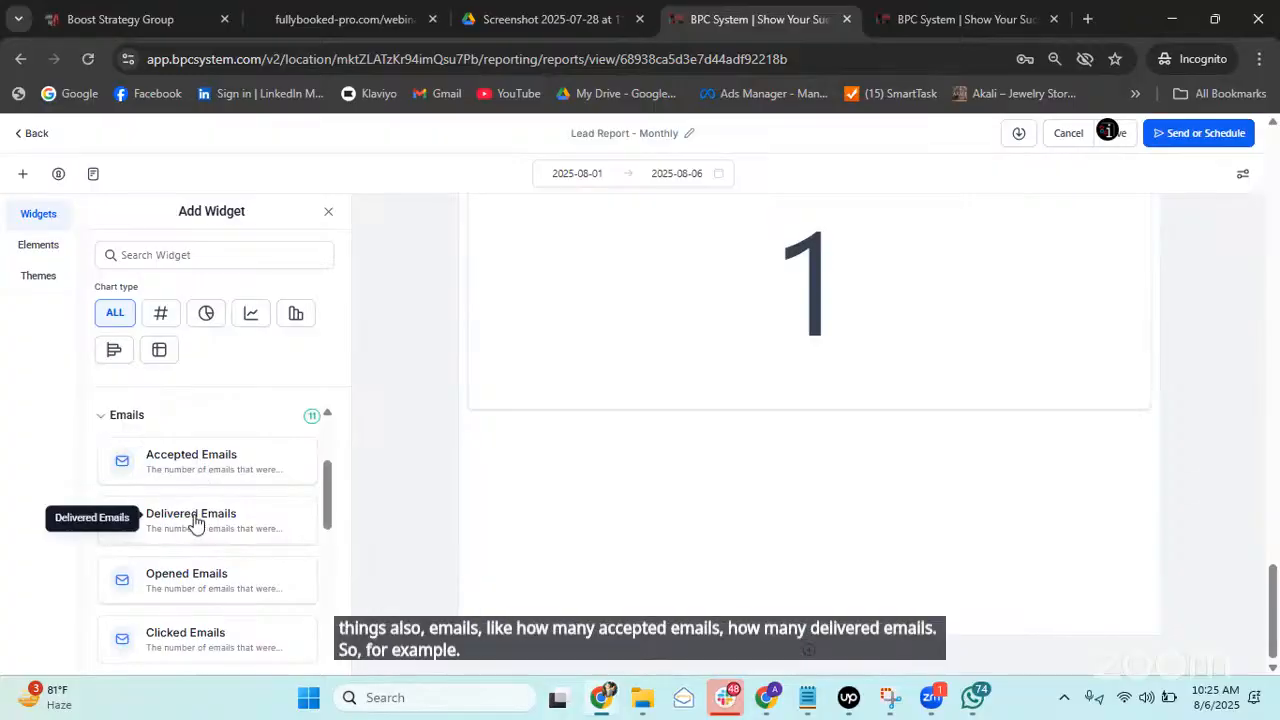
pyautogui.moveTo(195, 517); pyautogui.dragTo(616, 502)
pyautogui.click(273, 522)
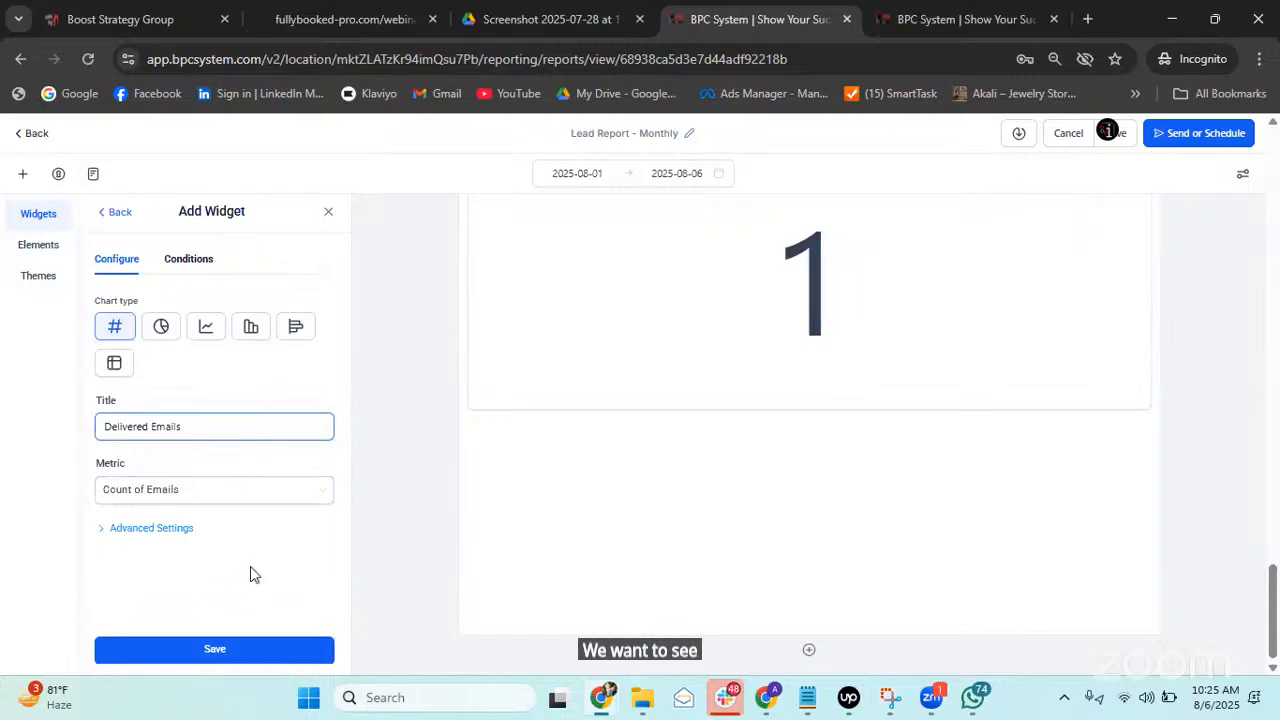
# Save Delivered Emails as a bar chart with a Till Date range override.
pyautogui.click(250, 327)
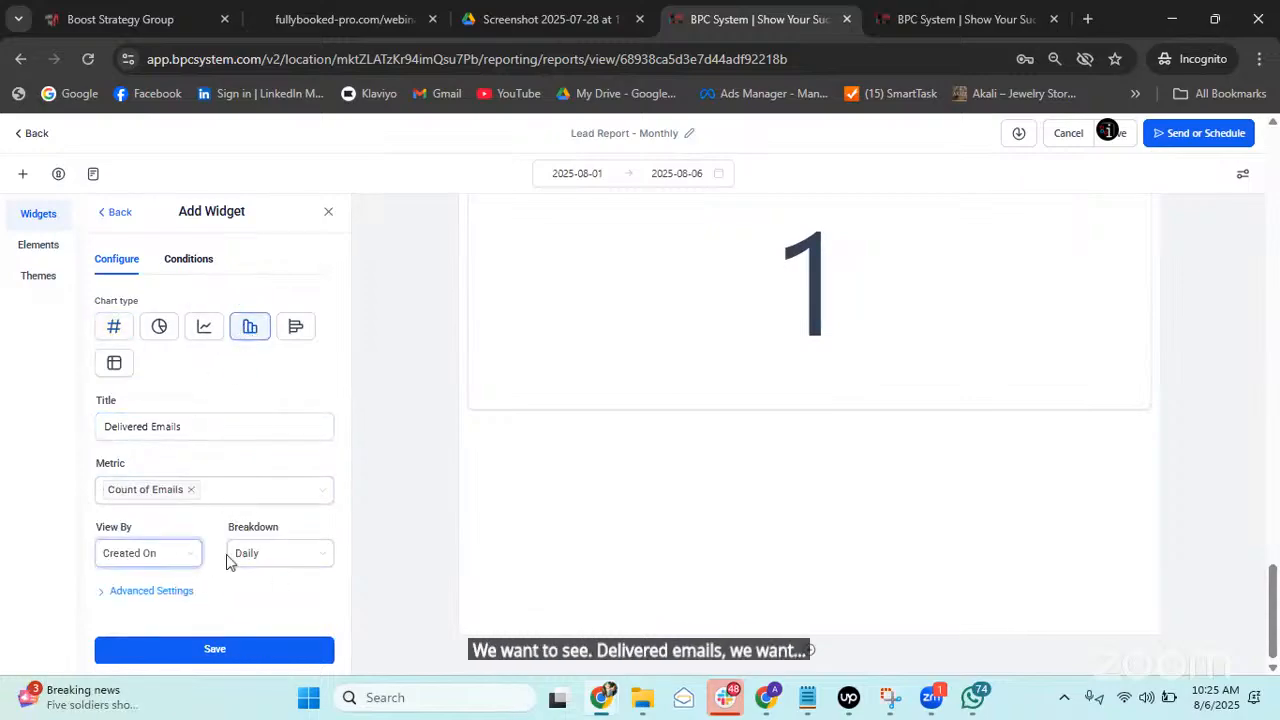
pyautogui.click(238, 651)
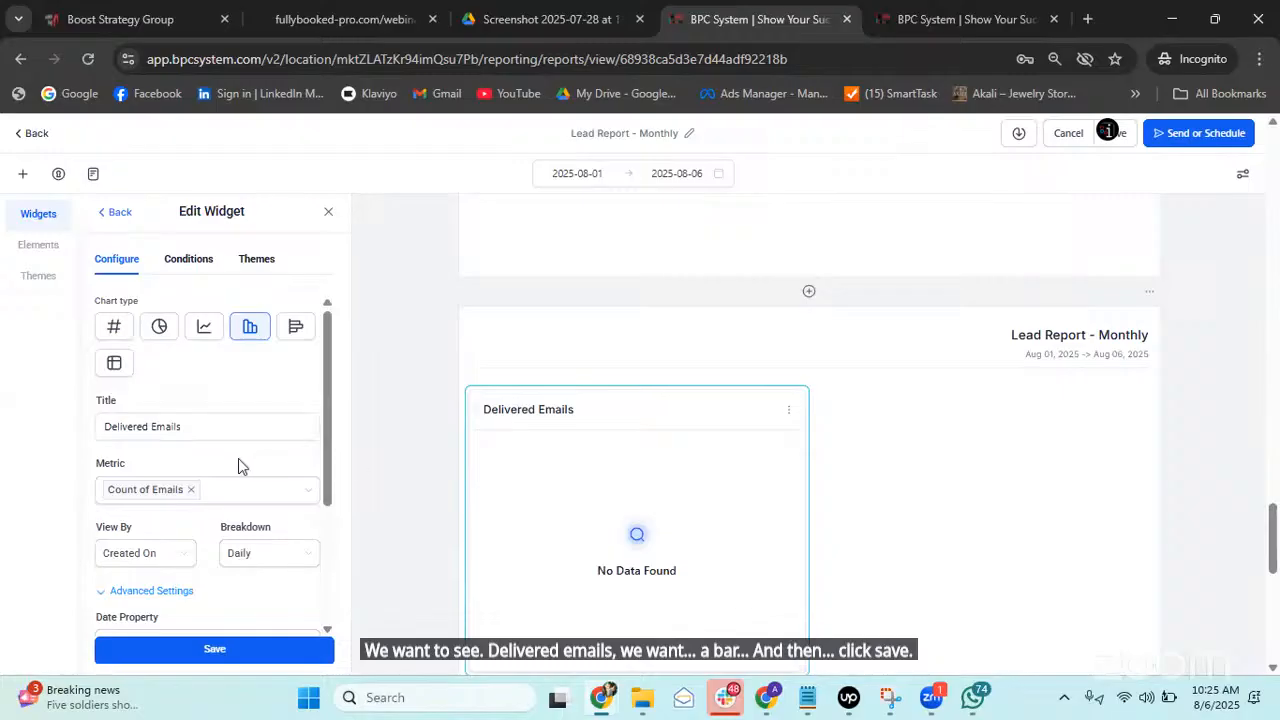
pyautogui.scroll(-2, 238, 462)
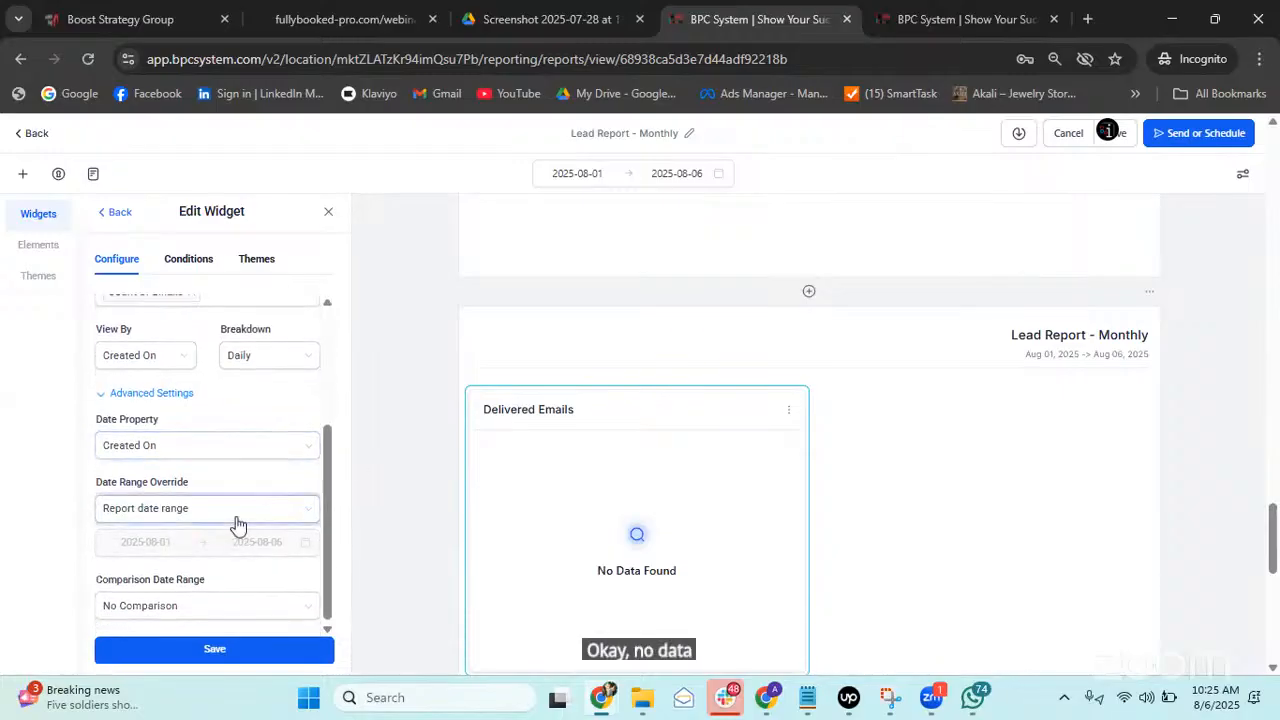
pyautogui.click(237, 515)
pyautogui.scroll(-4, 165, 465)
pyautogui.click(165, 462)
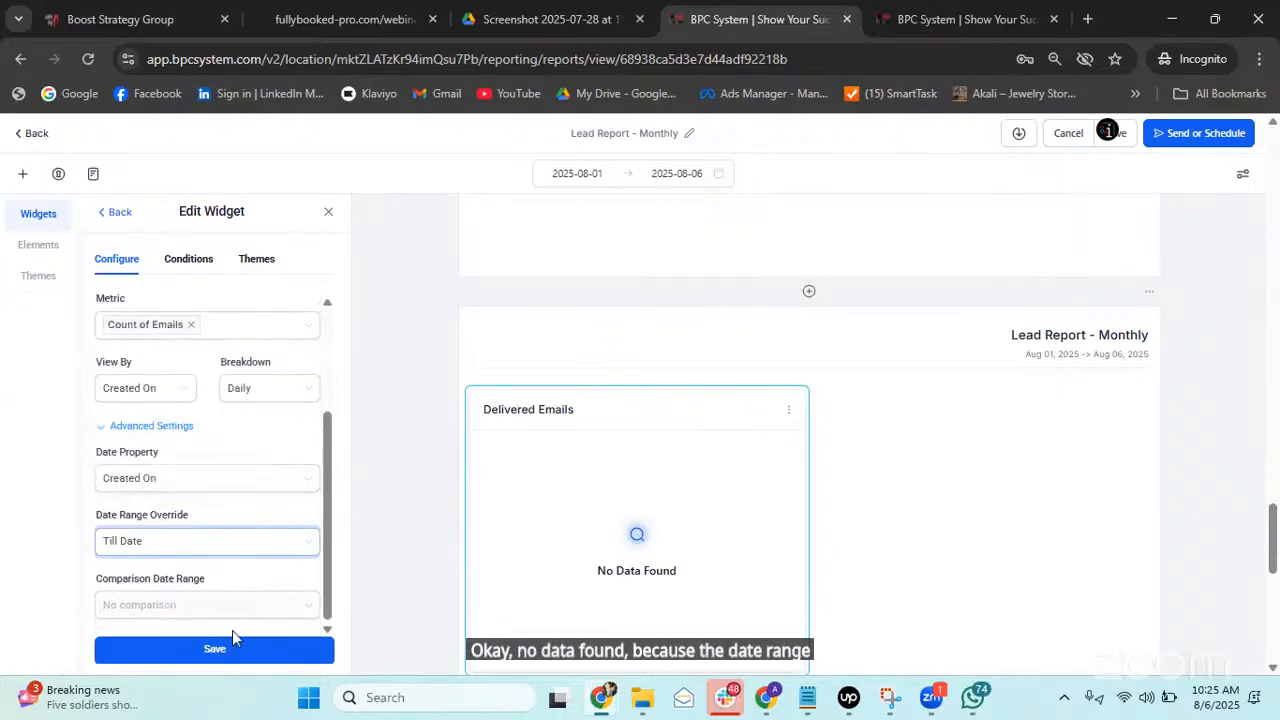
pyautogui.click(229, 650)
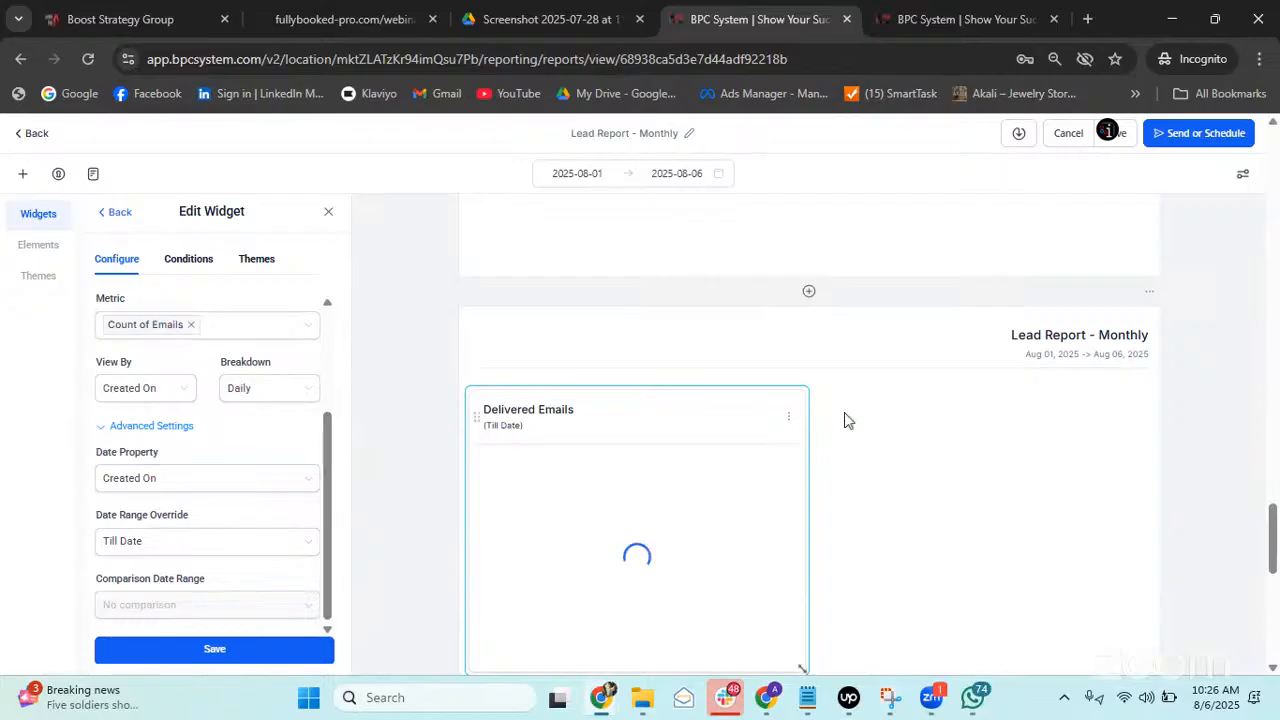
# Widen the Delivered Emails widget across the full report width.
pyautogui.scroll(-2, 660, 417)
pyautogui.moveTo(801, 481); pyautogui.dragTo(1148, 521)
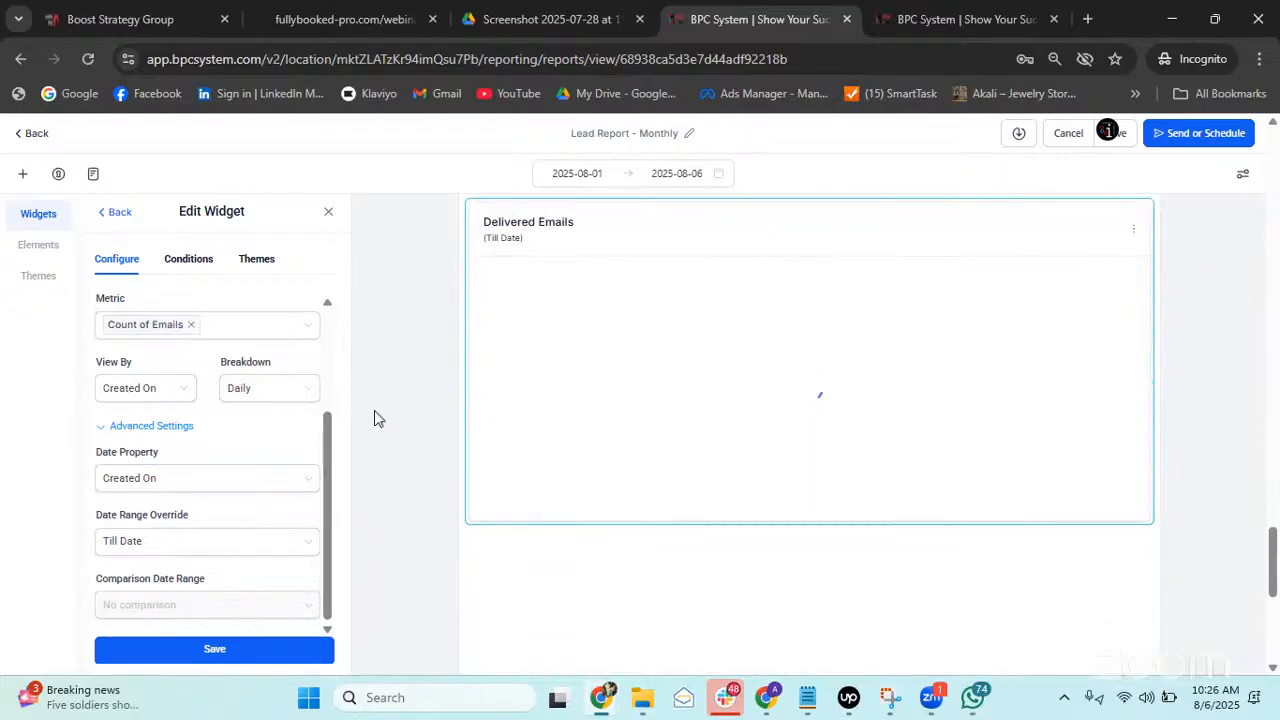
pyautogui.scroll(1, 370, 412)
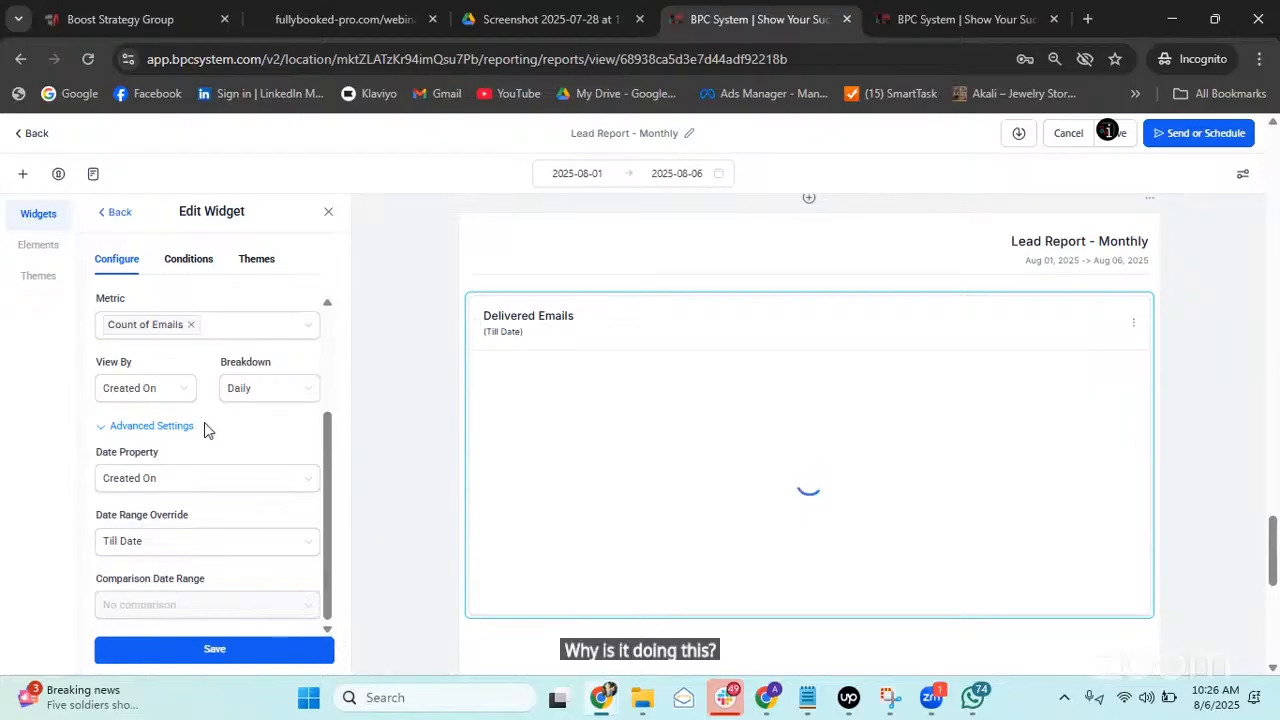
# Break the Delivered Emails chart down weekly and switch it to horizontal bars, saving each change.
pyautogui.click(236, 398)
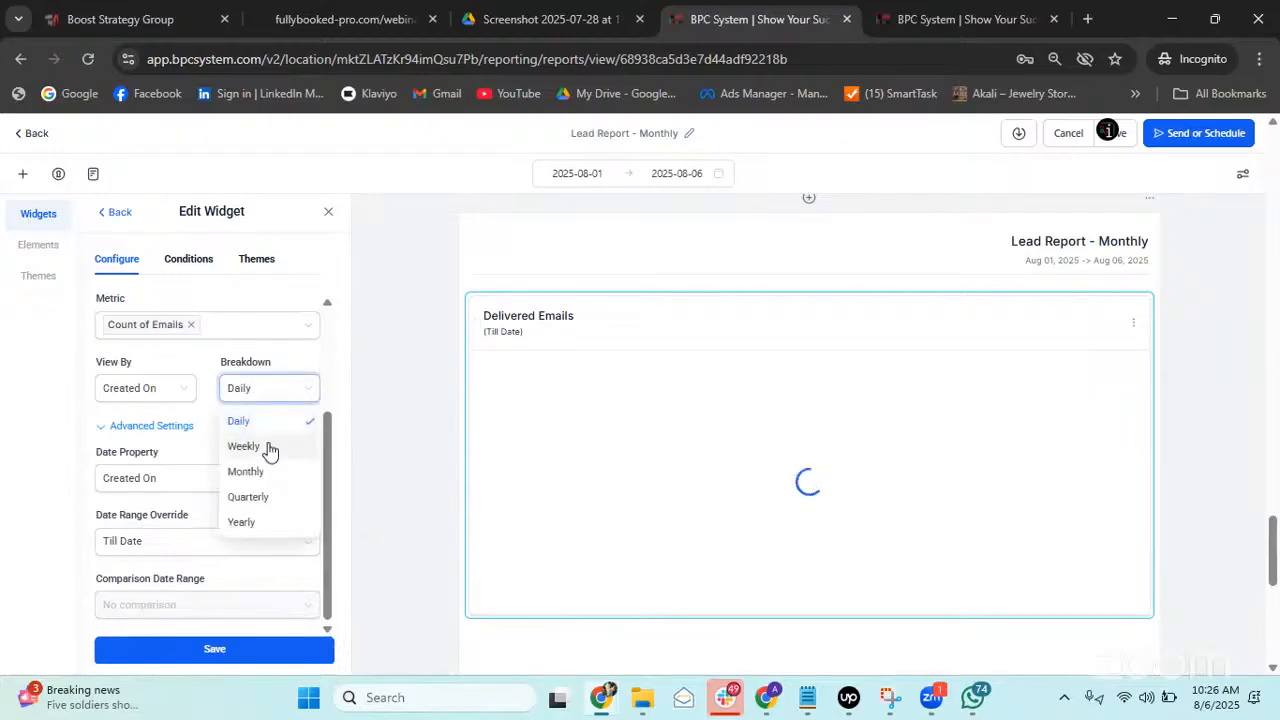
pyautogui.click(244, 446)
pyautogui.click(242, 655)
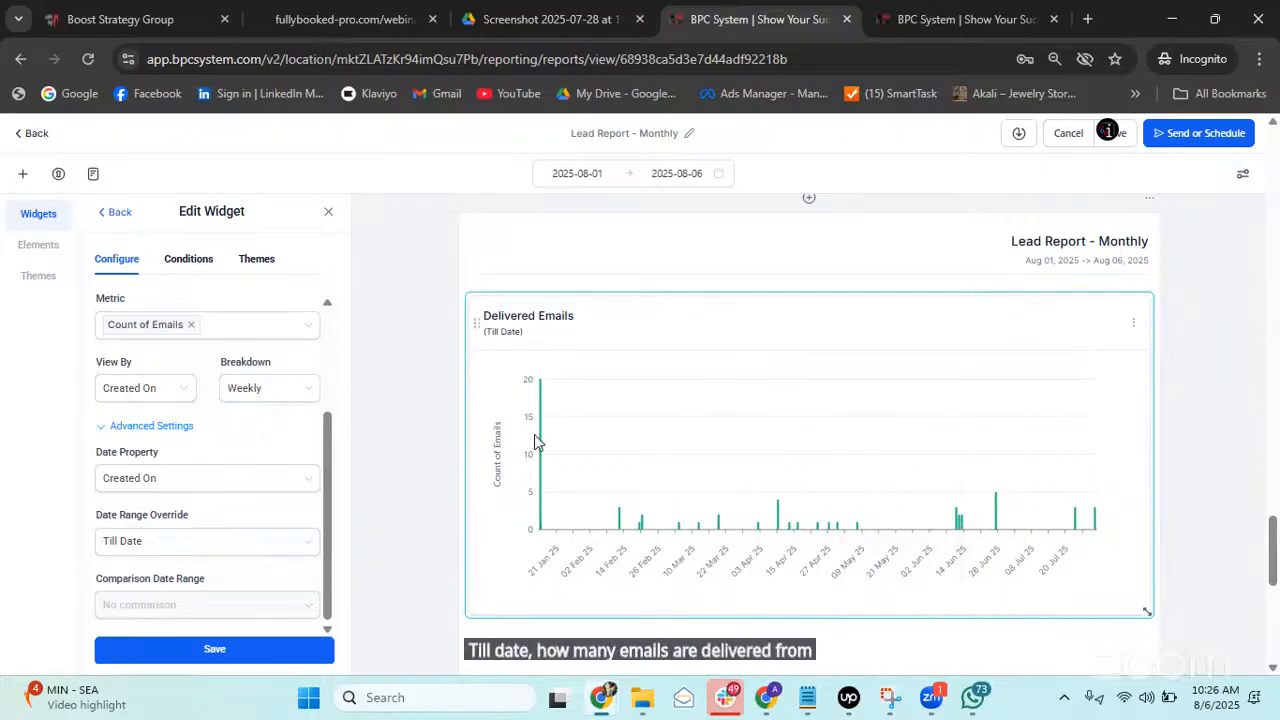
pyautogui.scroll(3, 209, 371)
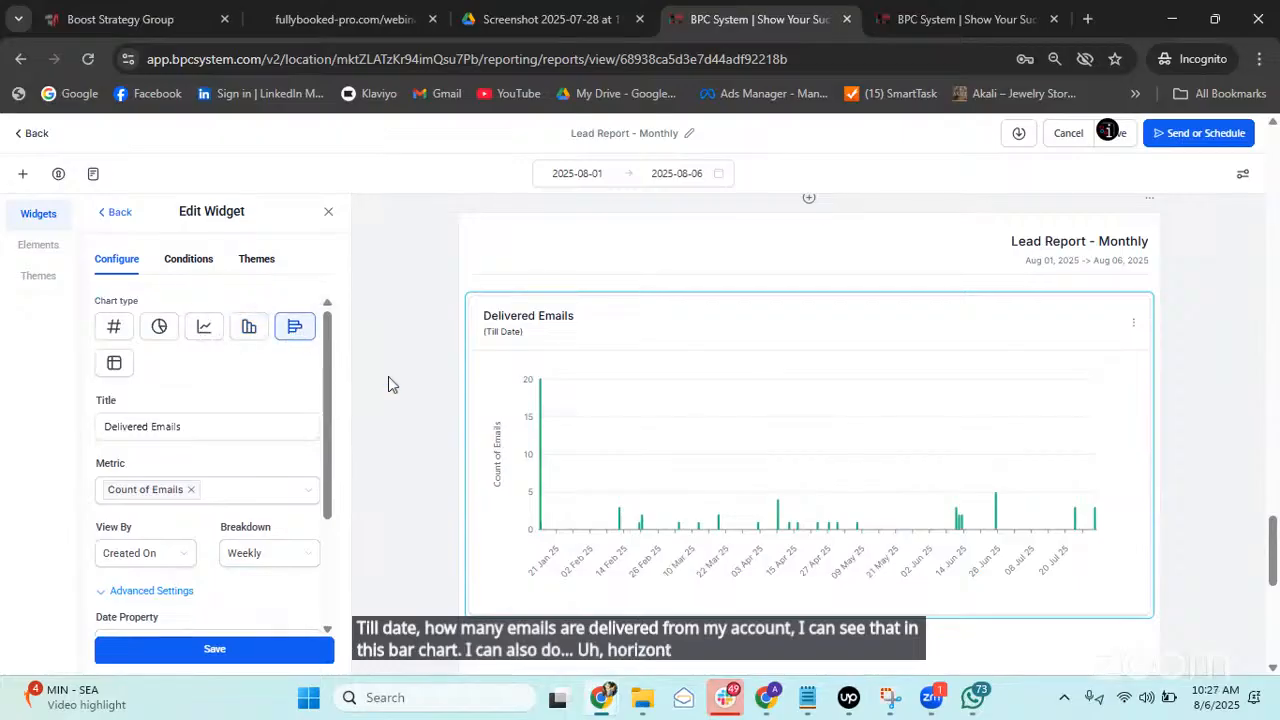
pyautogui.click(258, 650)
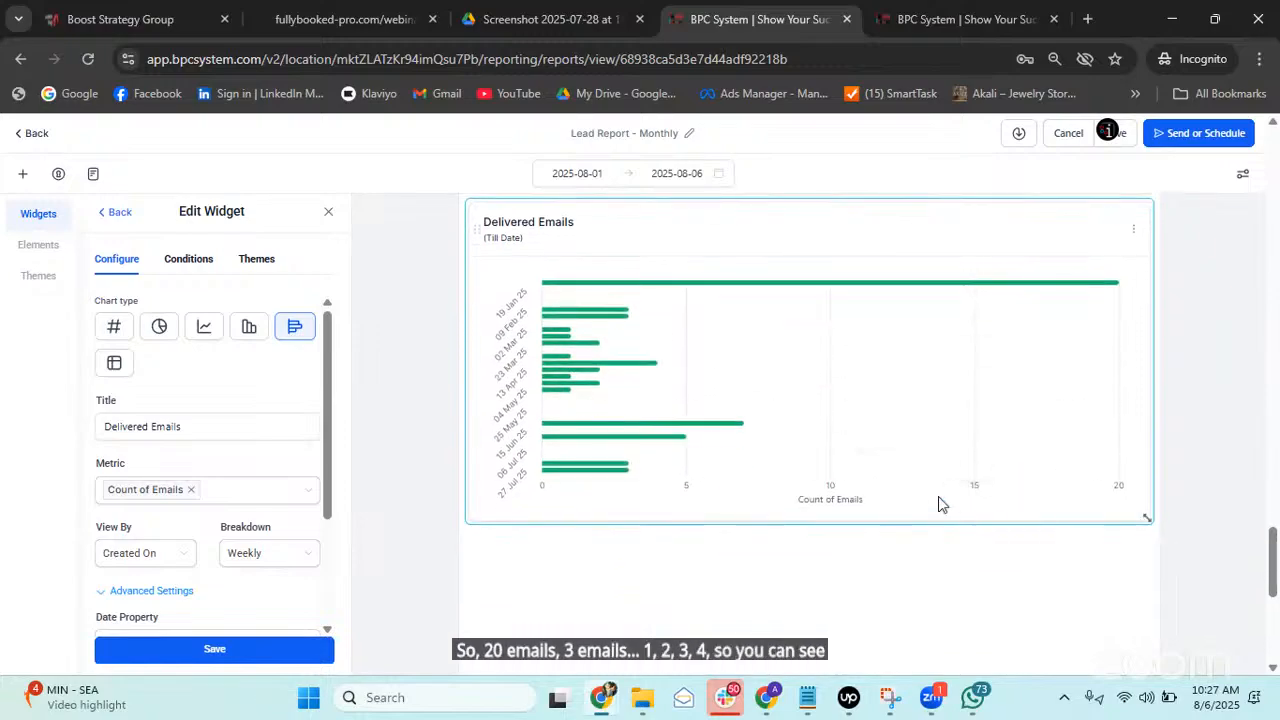
# Choose the Total Revenue (Last Month) widget from the Payments category.
pyautogui.click(116, 212)
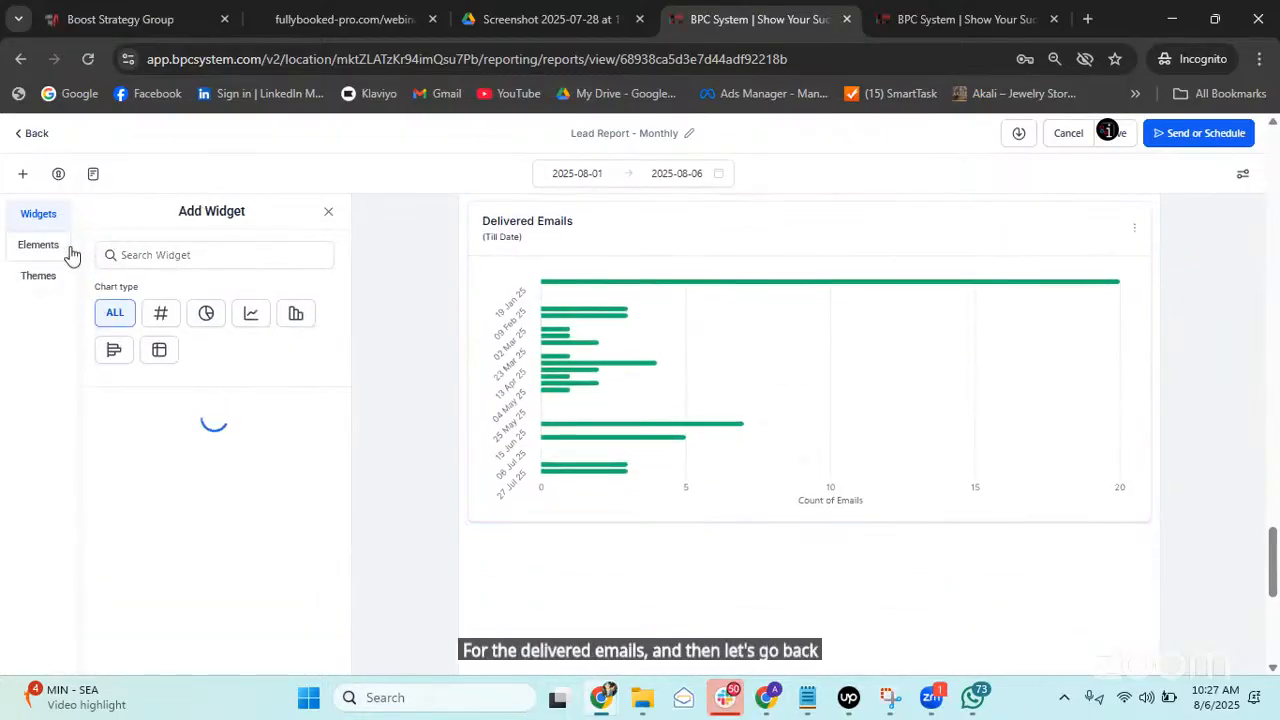
pyautogui.scroll(-2, 143, 586)
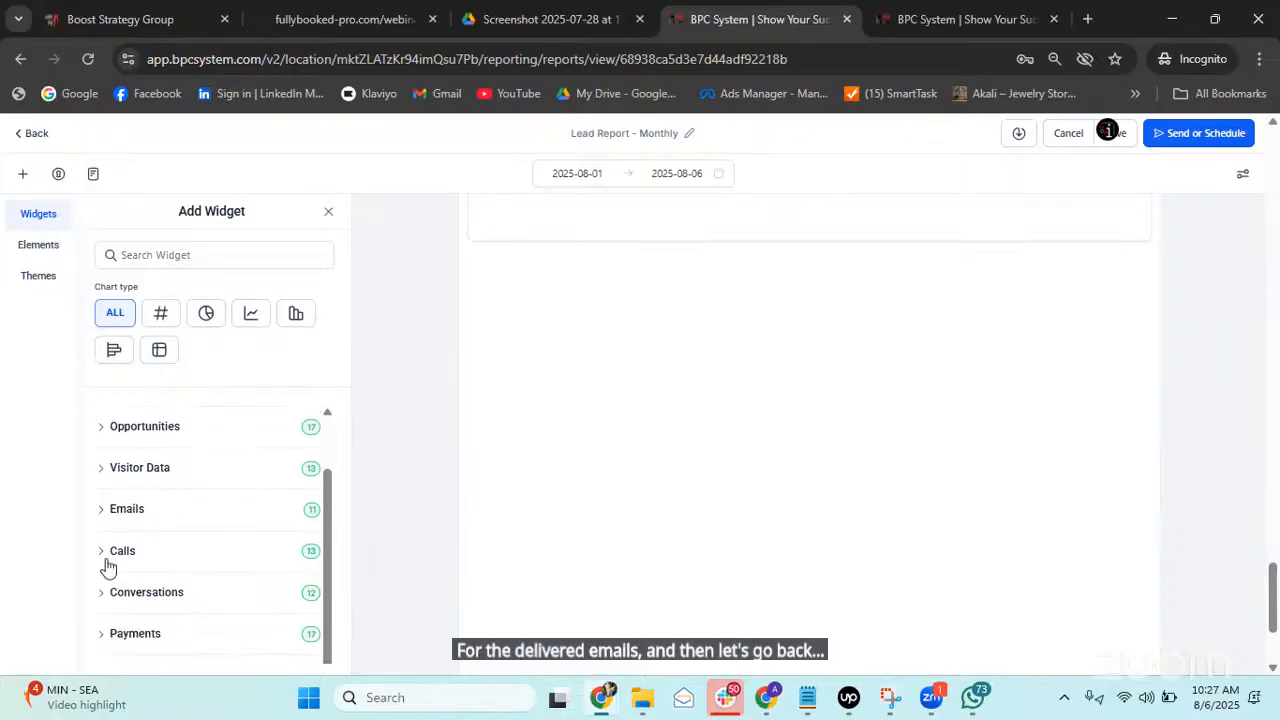
pyautogui.click(103, 633)
pyautogui.scroll(-3, 210, 568)
pyautogui.scroll(1, 185, 495)
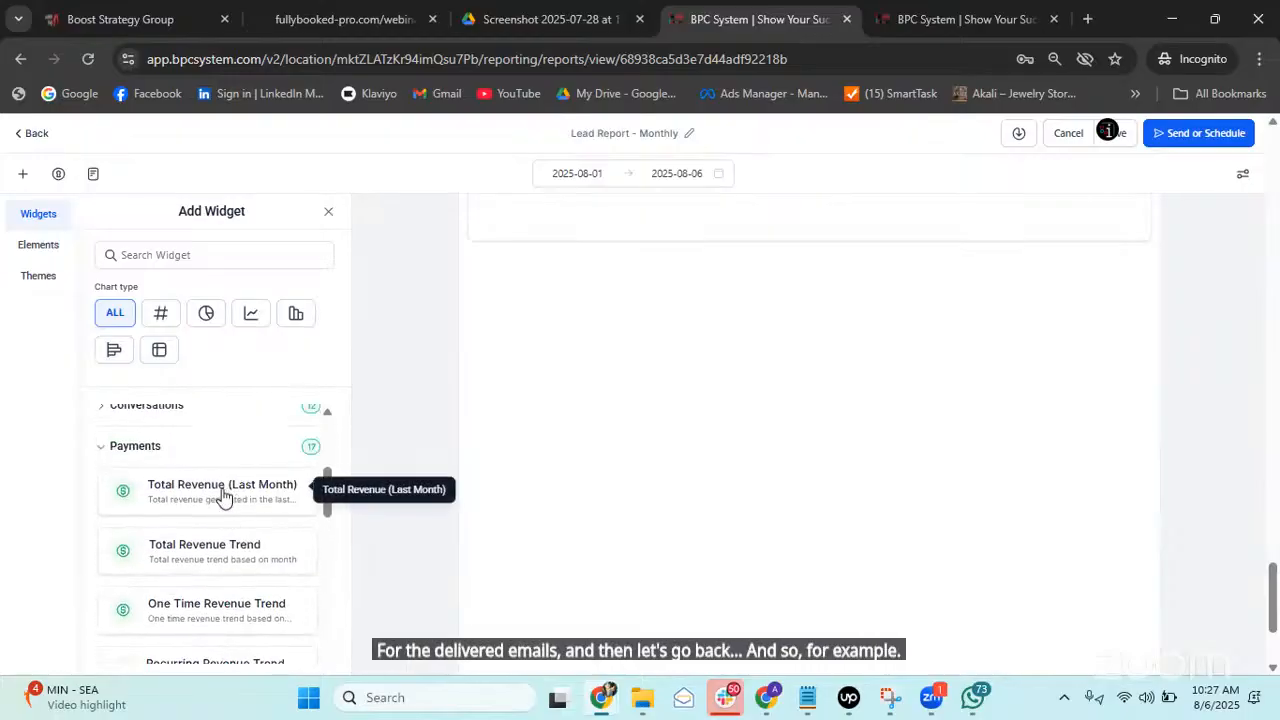
pyautogui.scroll(2, 200, 503)
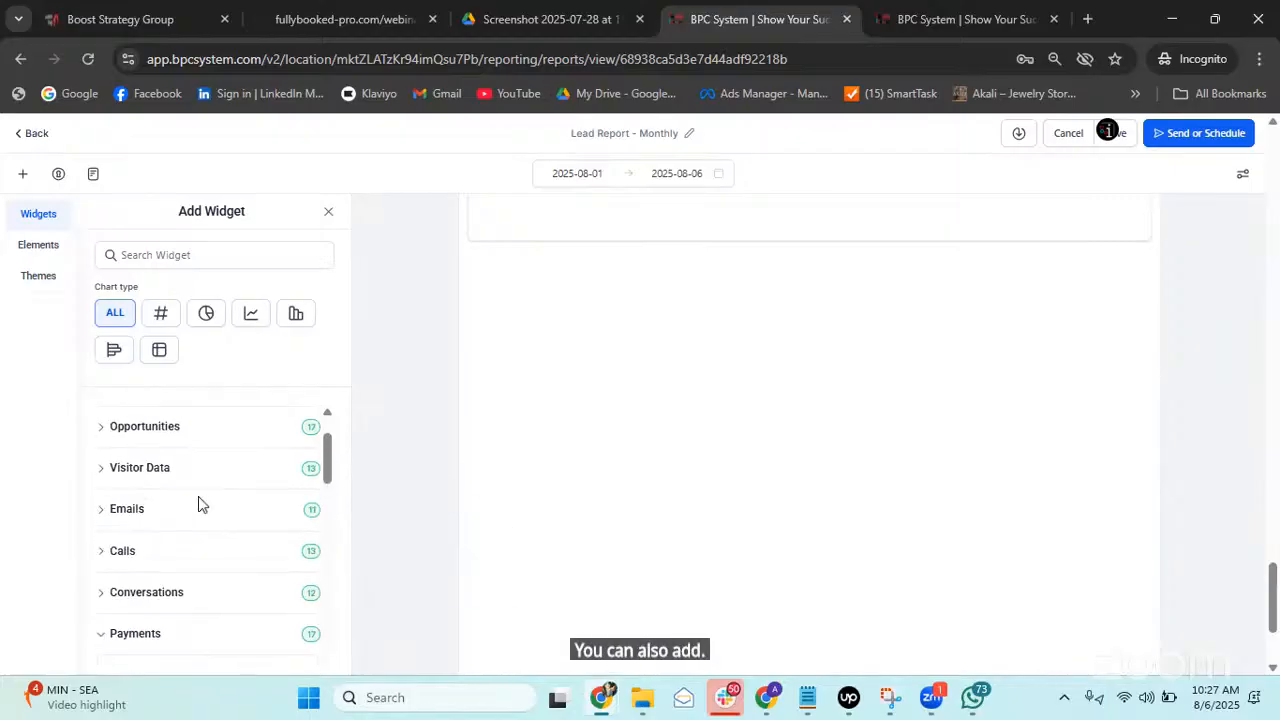
pyautogui.scroll(-2, 205, 505)
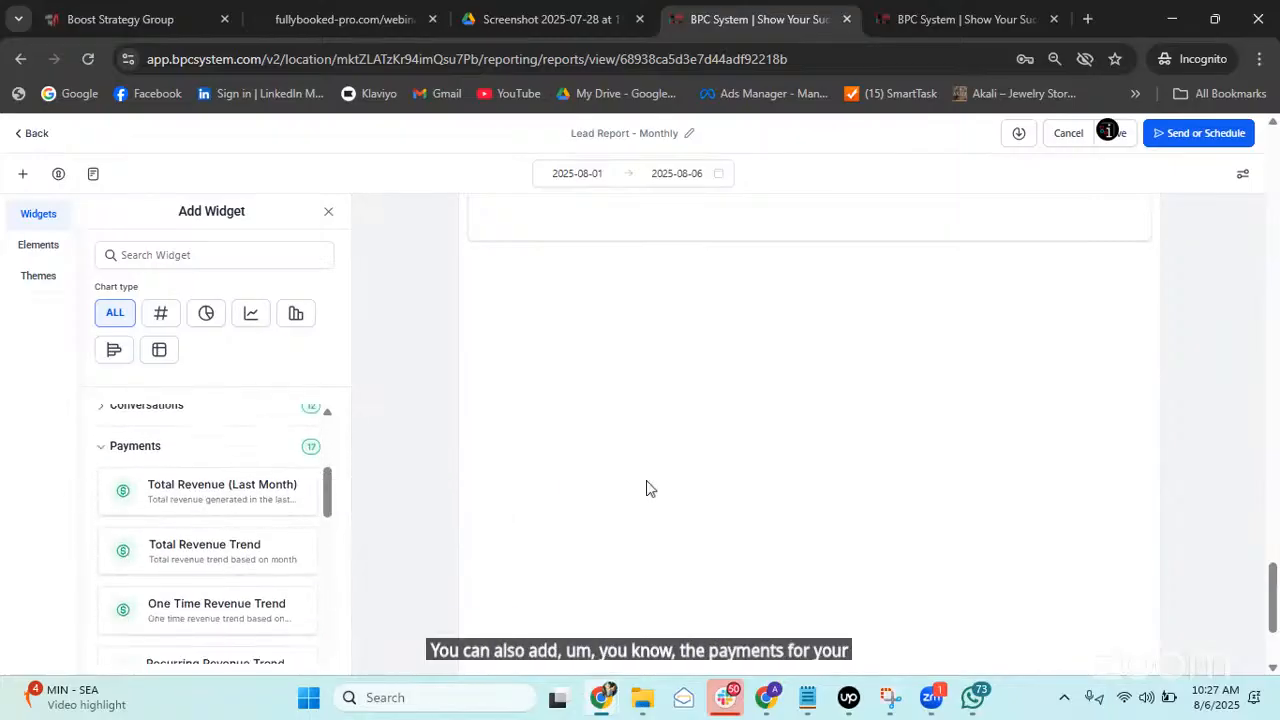
pyautogui.scroll(1, 650, 489)
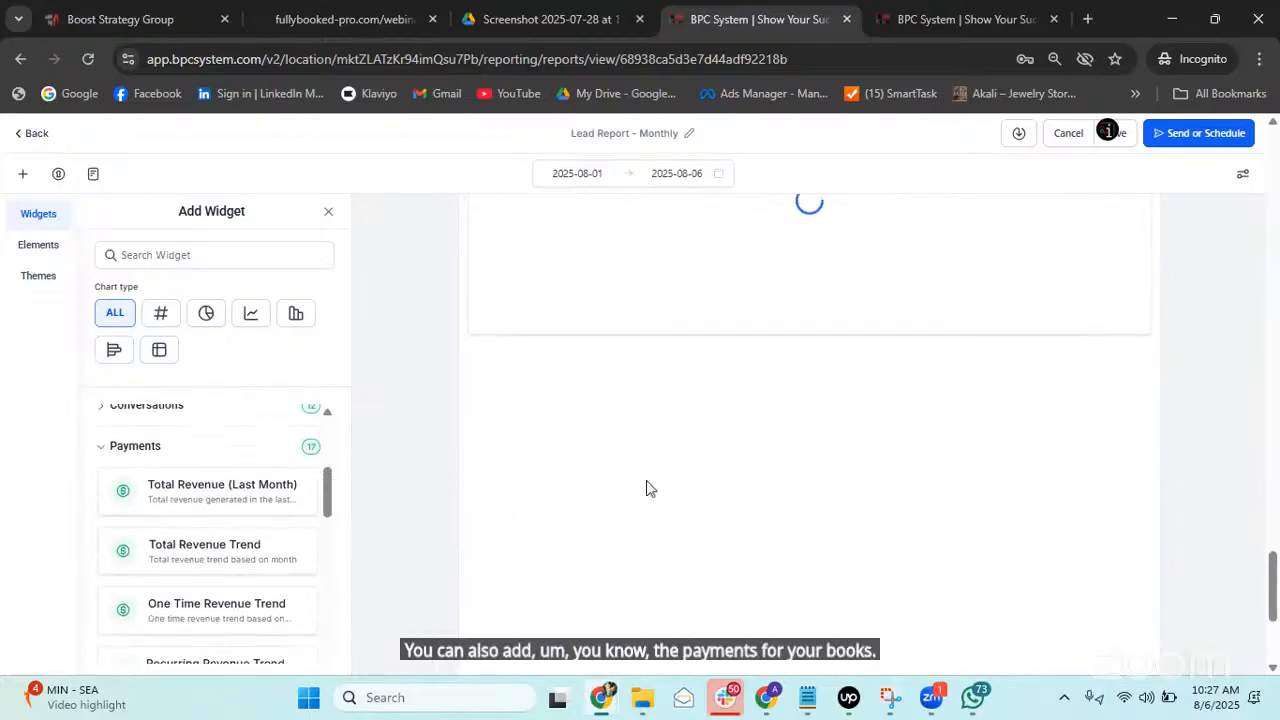
pyautogui.click(220, 494)
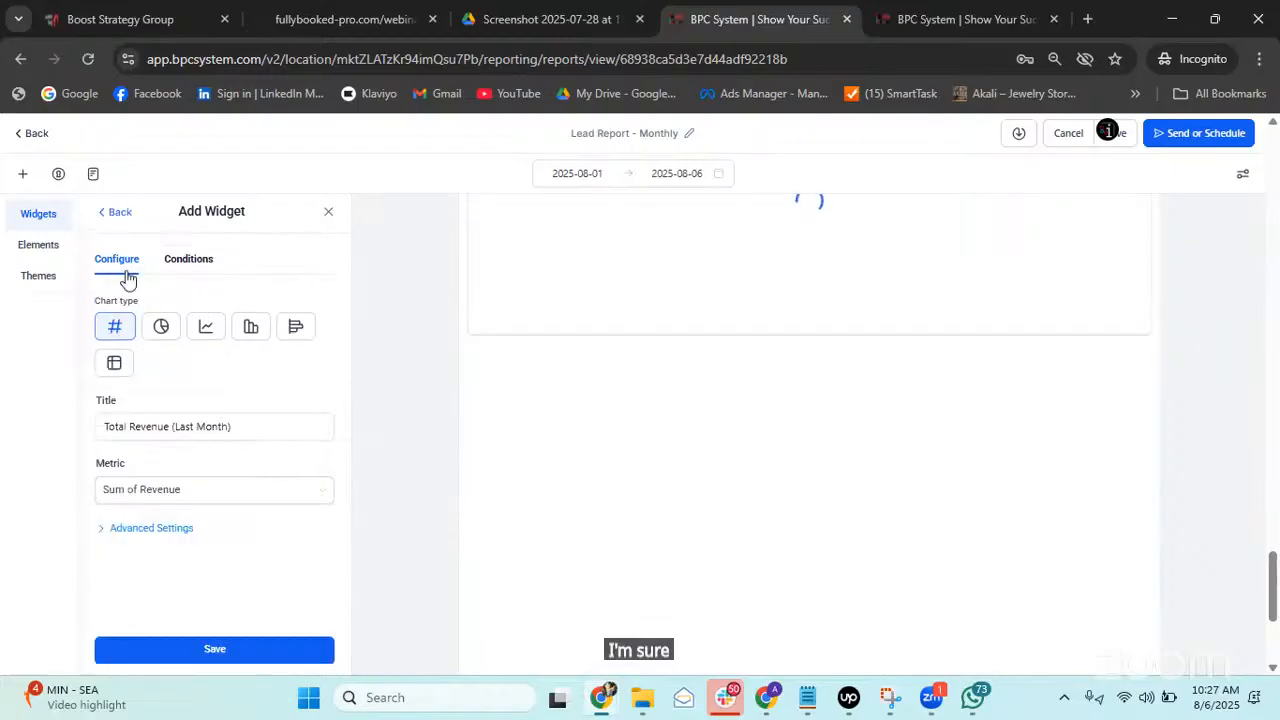
pyautogui.click(119, 214)
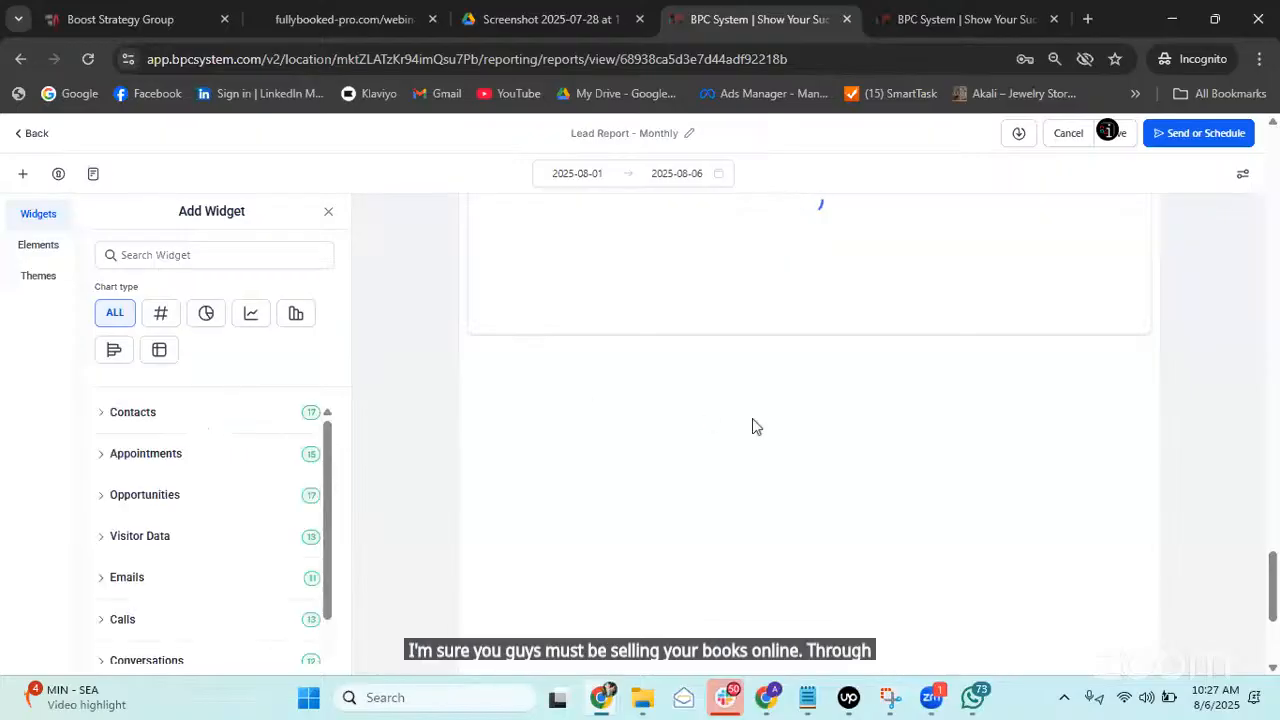
pyautogui.scroll(-2, 249, 451)
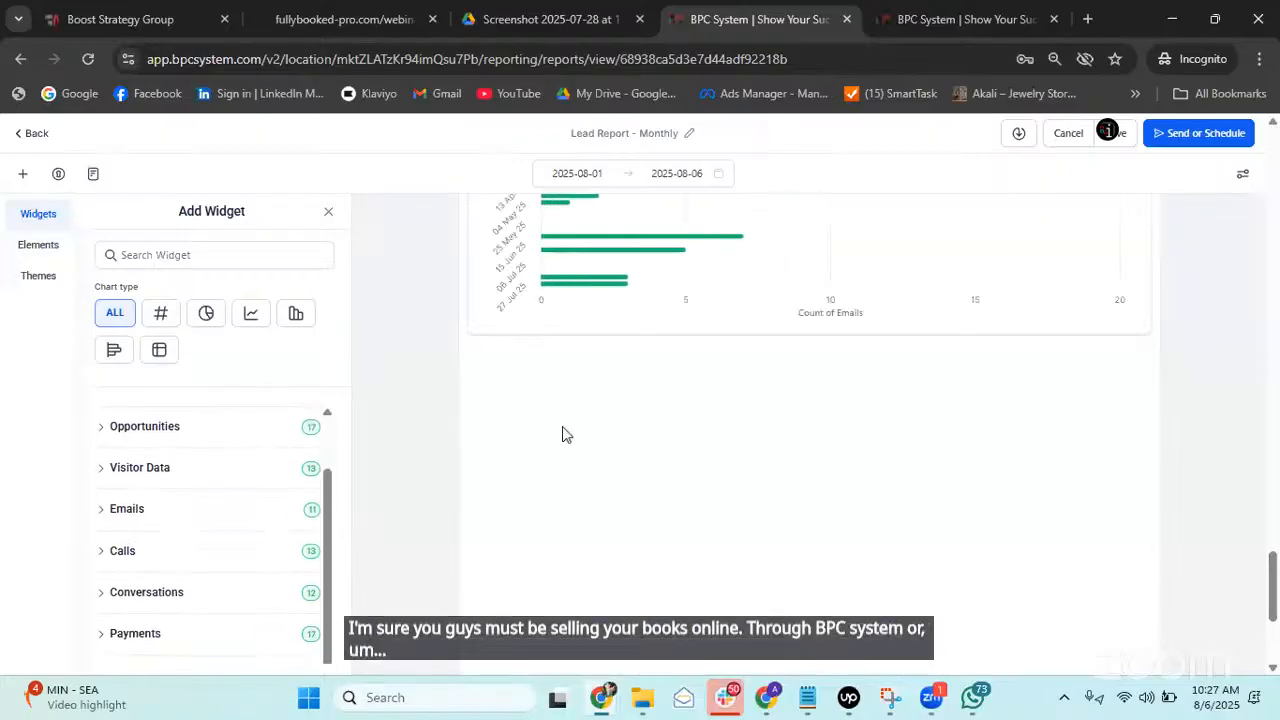
pyautogui.click(107, 640)
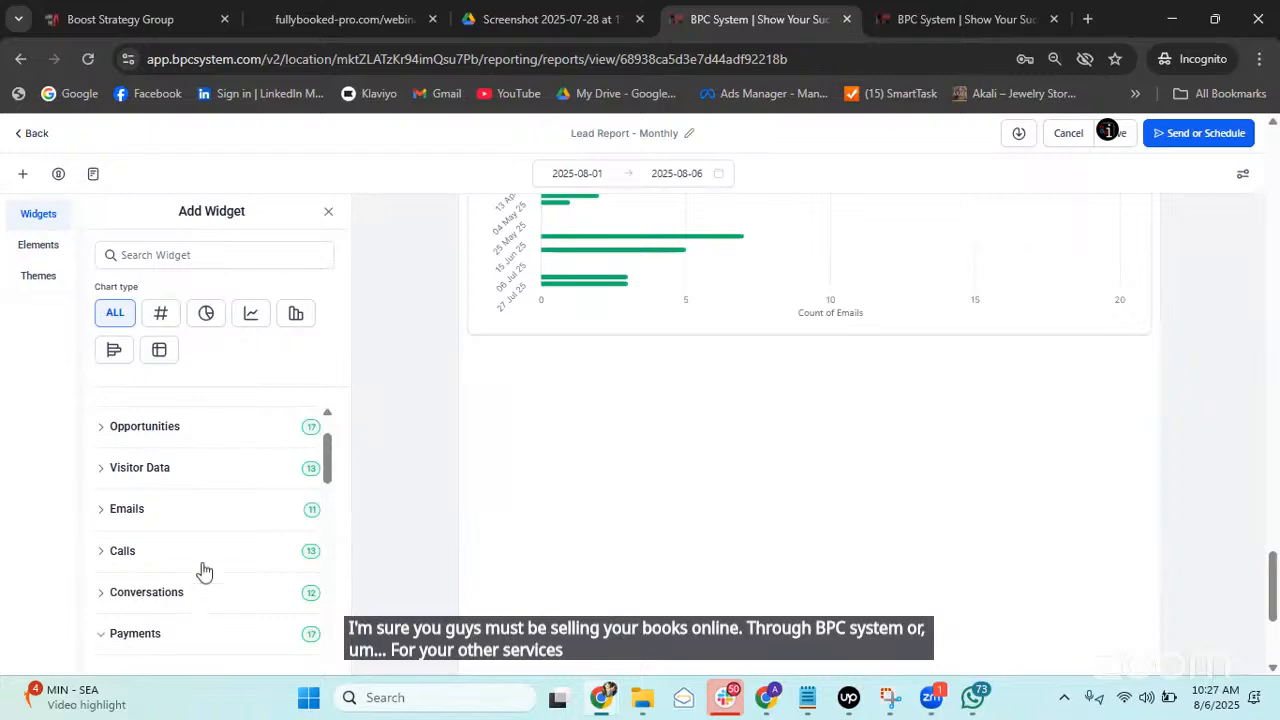
pyautogui.scroll(-2, 210, 560)
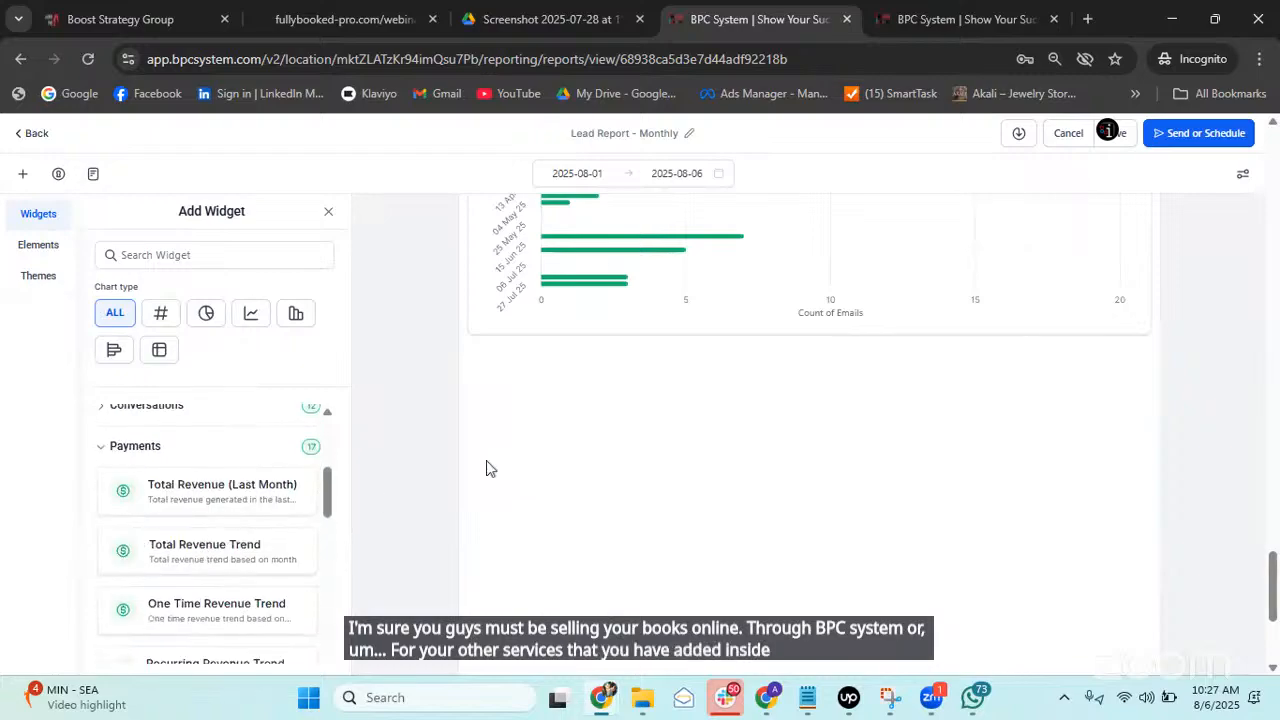
pyautogui.click(186, 506)
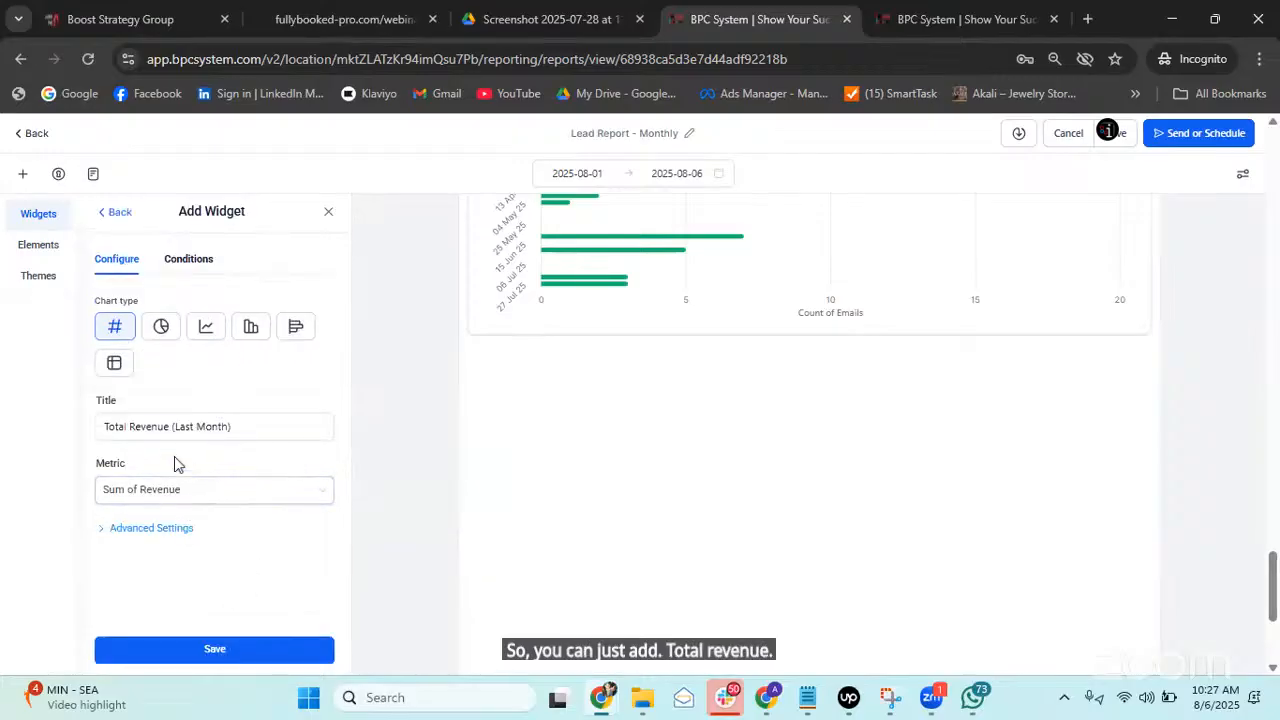
# Add the revenue widget with a Till Date range override and widen its card.
pyautogui.click(130, 427)
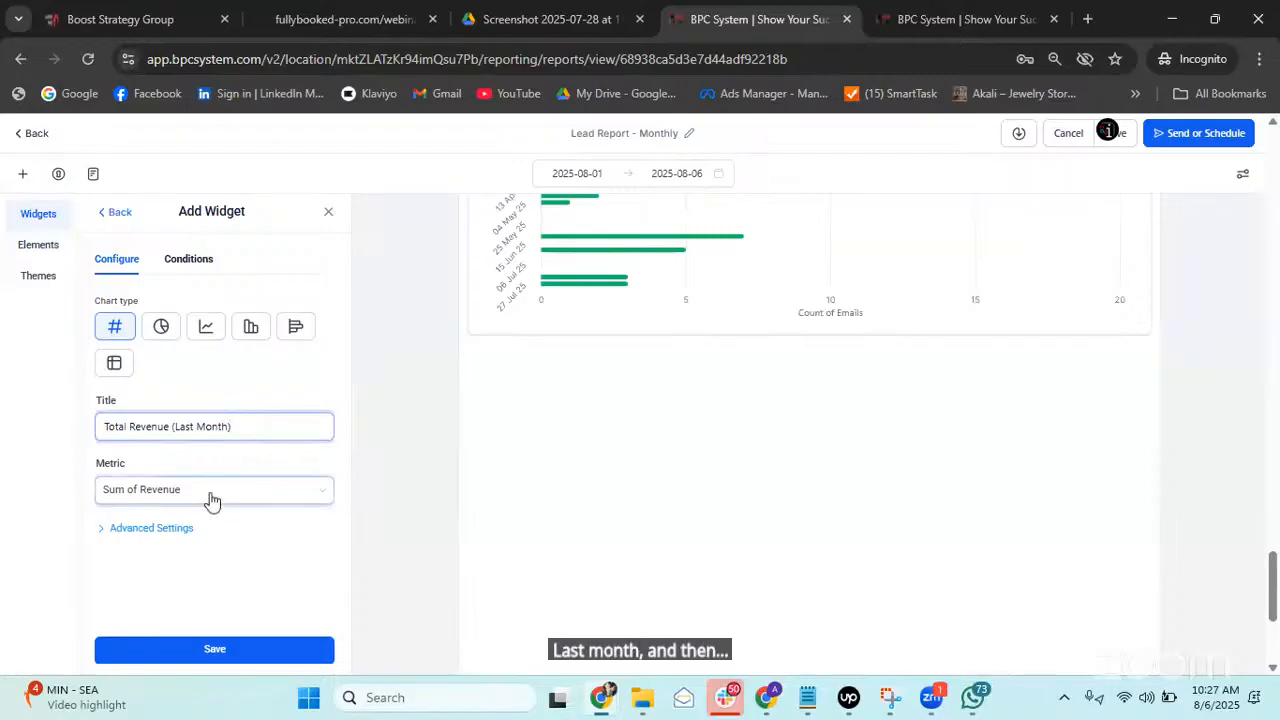
pyautogui.click(155, 528)
pyautogui.scroll(-2, 226, 518)
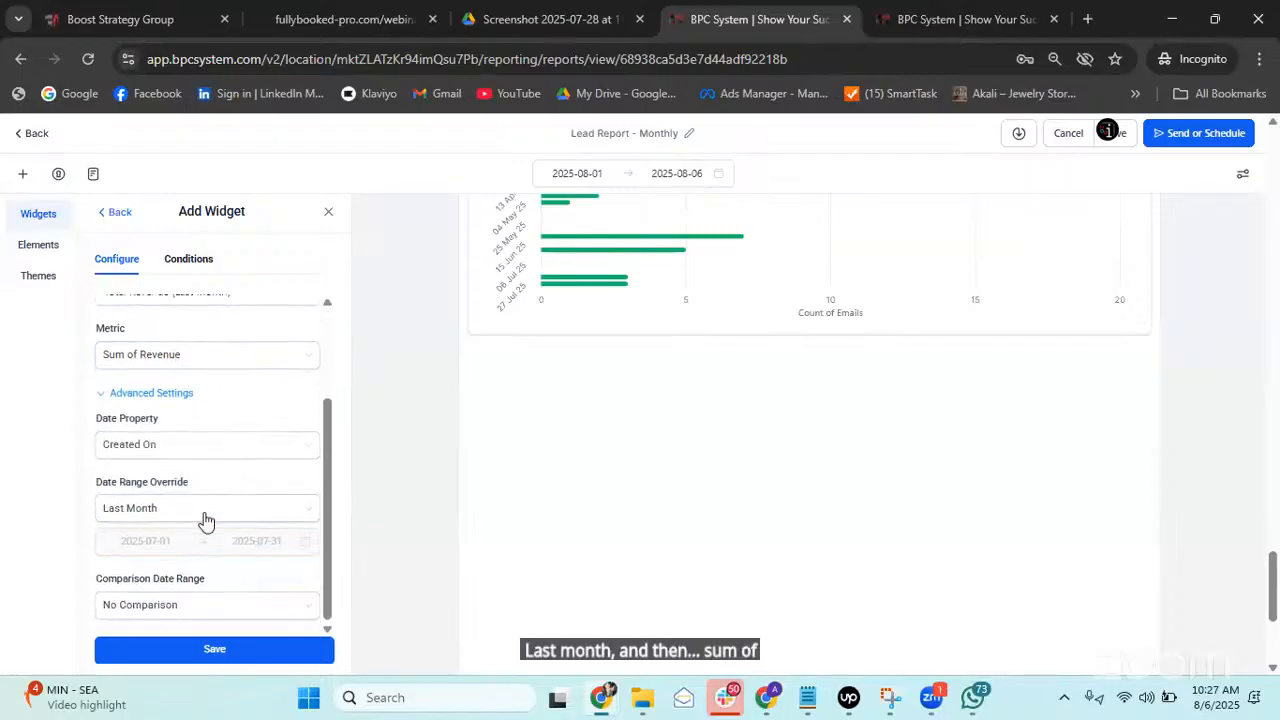
pyautogui.click(184, 514)
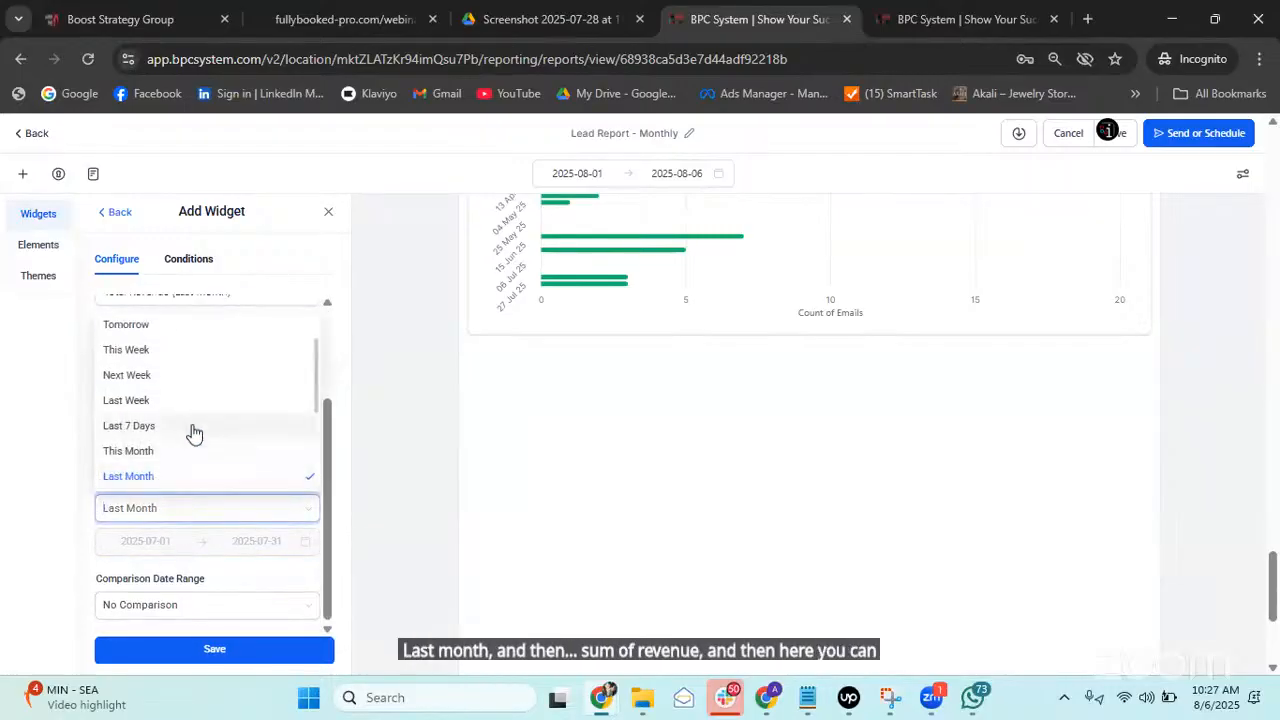
pyautogui.scroll(-3, 175, 470)
pyautogui.click(176, 456)
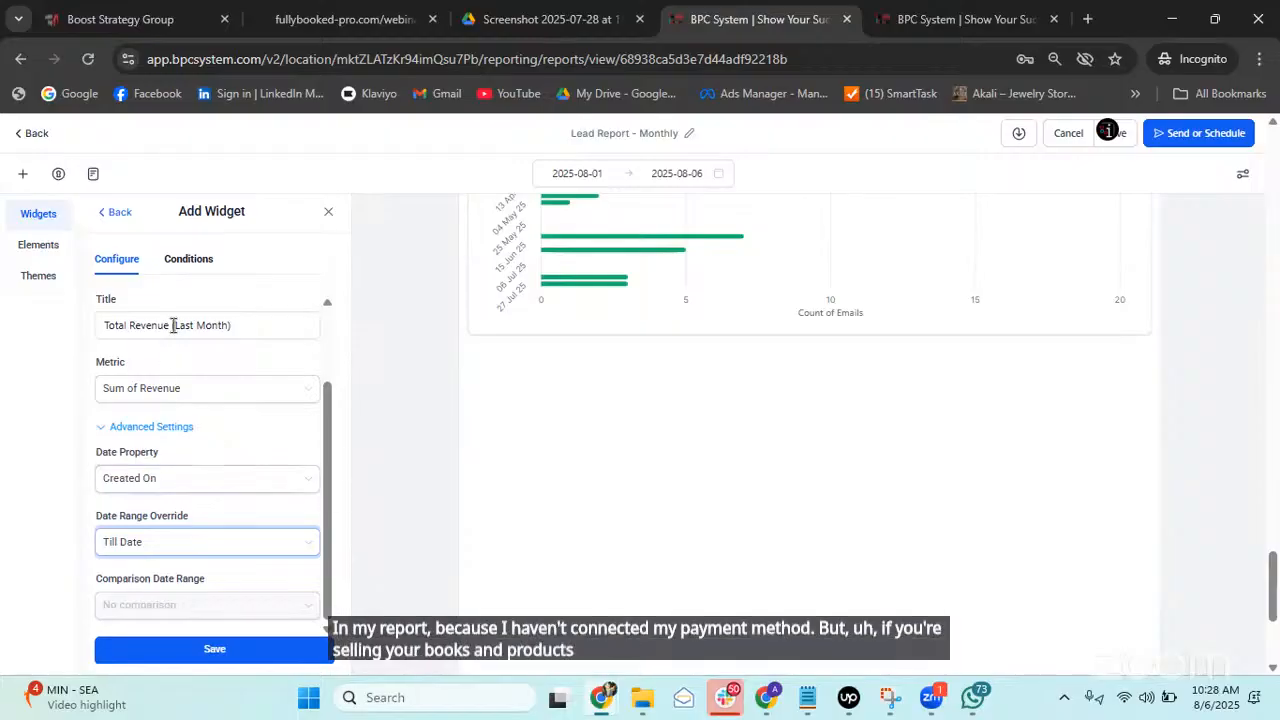
pyautogui.scroll(1, 265, 430)
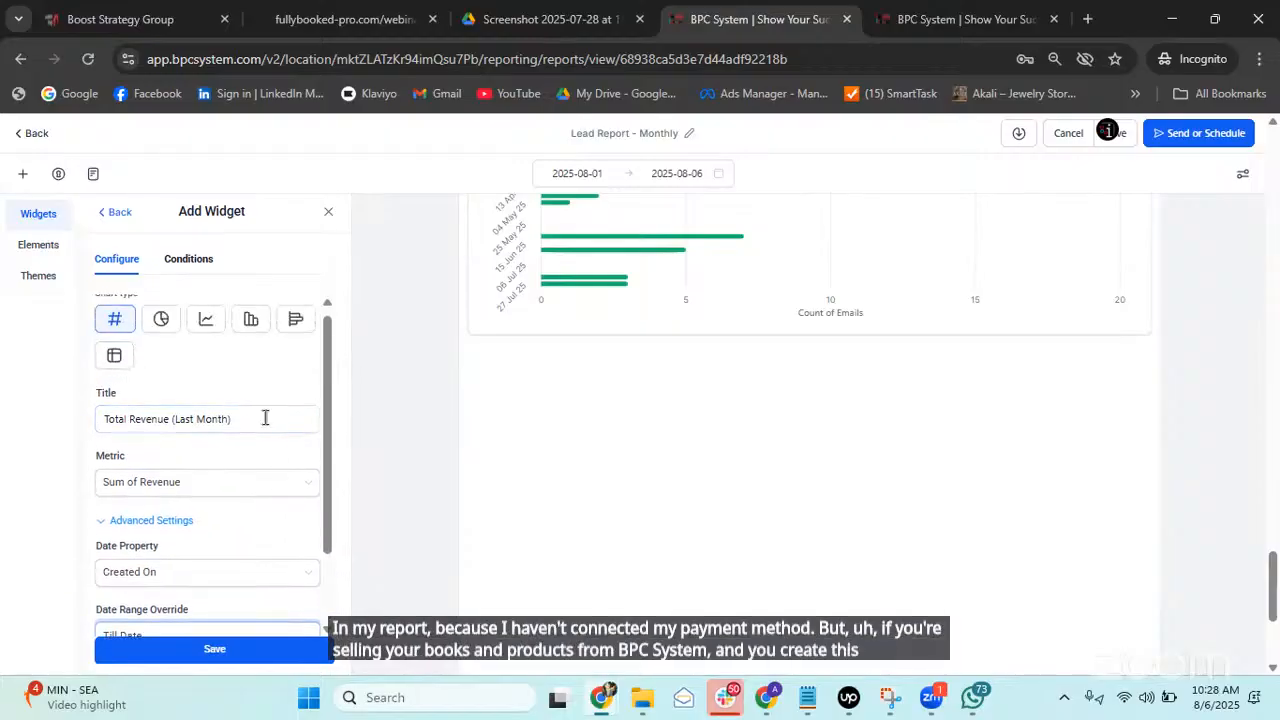
pyautogui.scroll(-1, 235, 440)
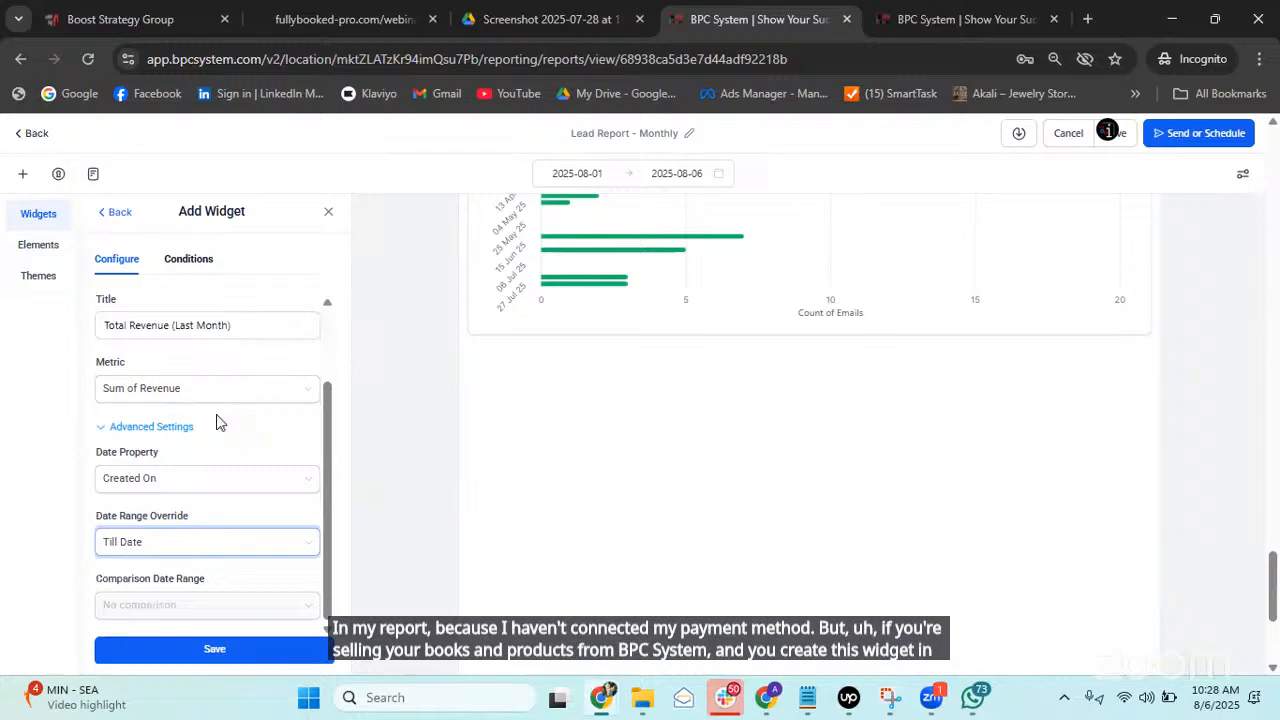
pyautogui.click(214, 649)
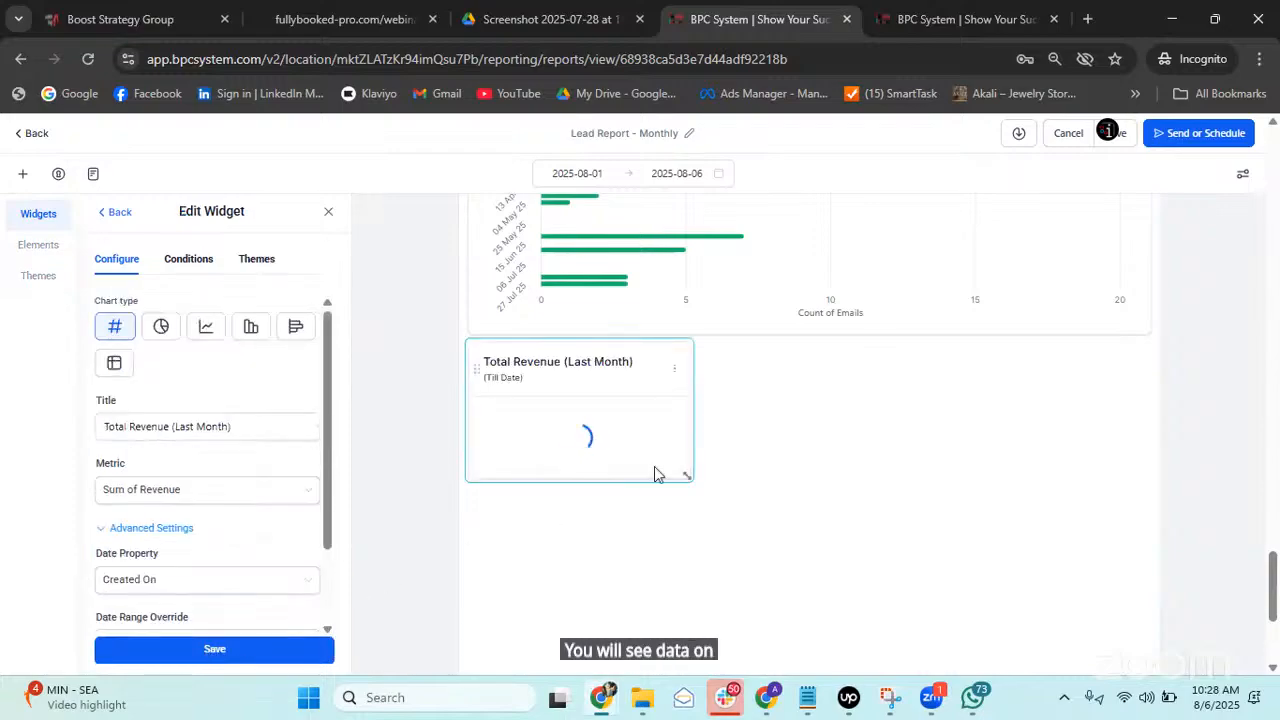
pyautogui.moveTo(688, 478); pyautogui.dragTo(1092, 594)
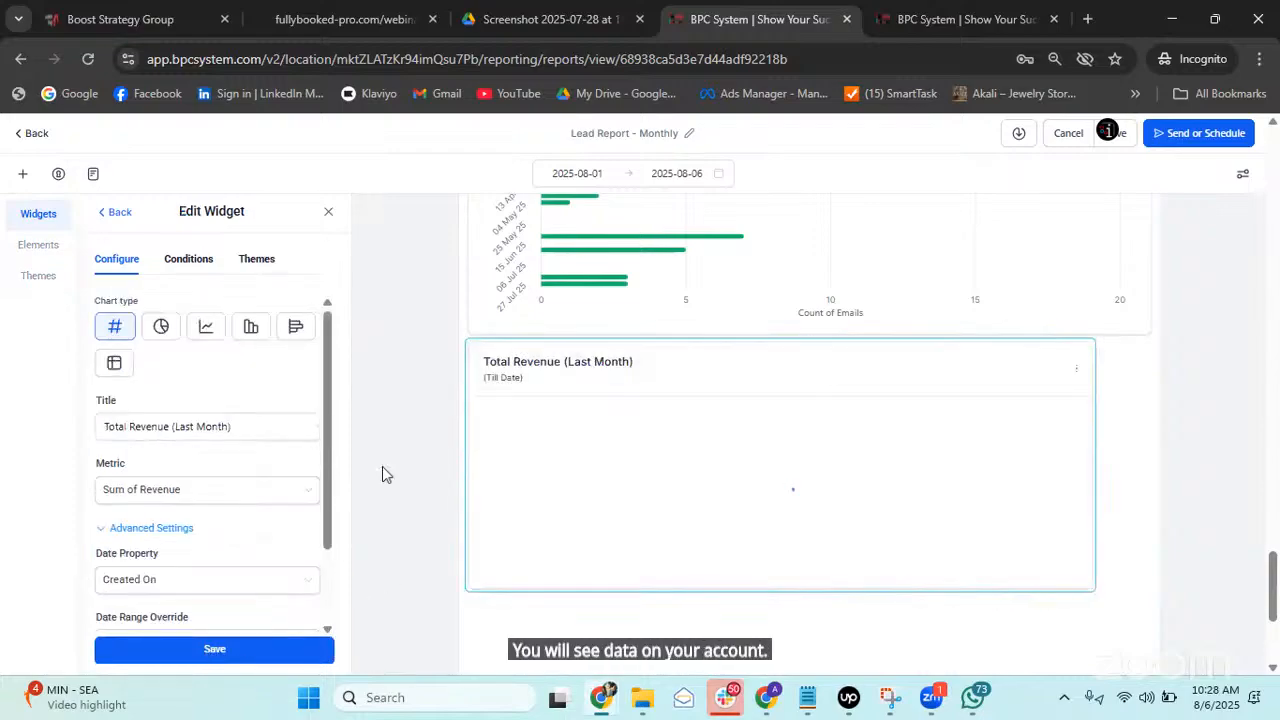
pyautogui.click(115, 213)
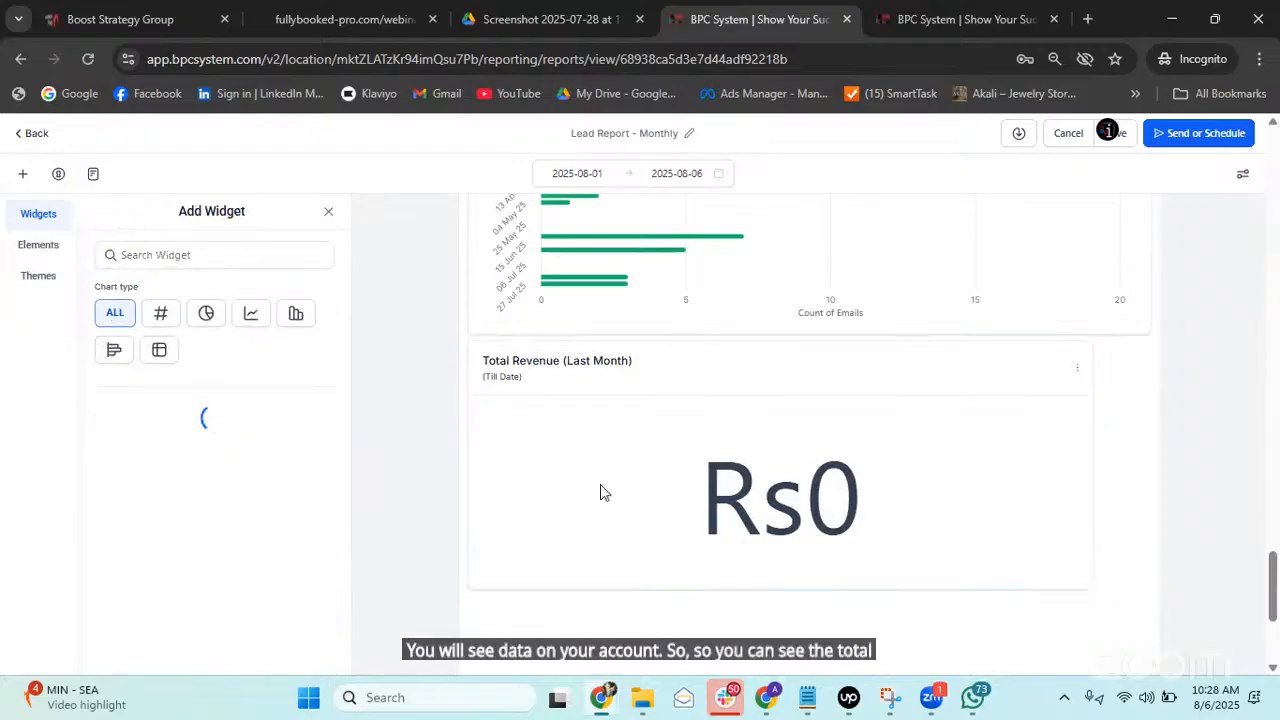
# Browse the Conversations and Calls widget categories, then collapse Calls.
pyautogui.scroll(-2, 205, 445)
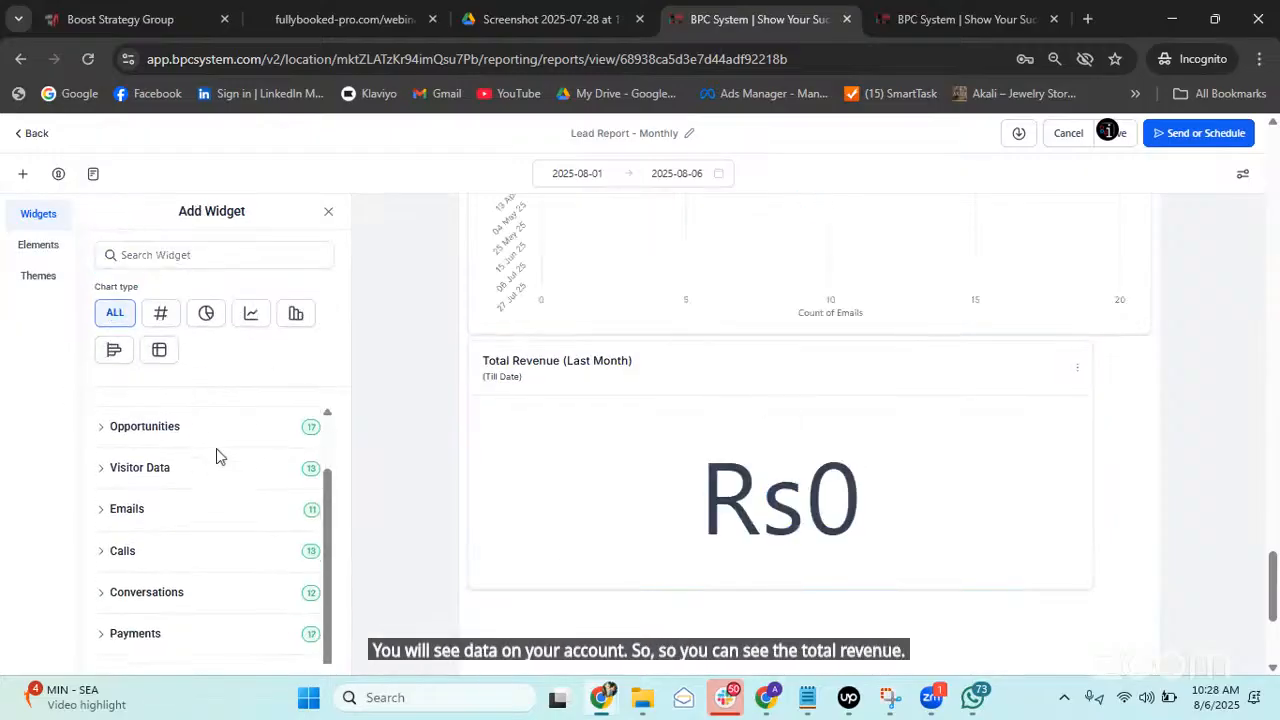
pyautogui.click(103, 593)
pyautogui.scroll(-2, 234, 530)
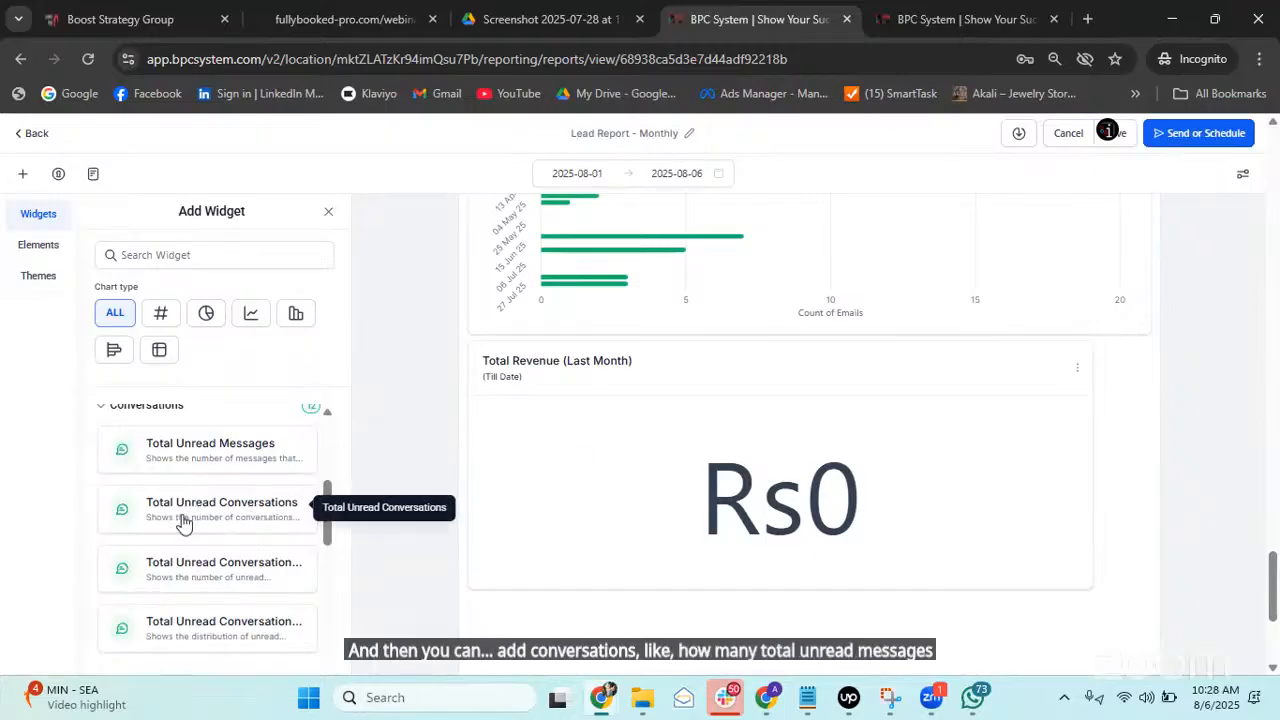
pyautogui.scroll(3, 216, 547)
pyautogui.click(120, 551)
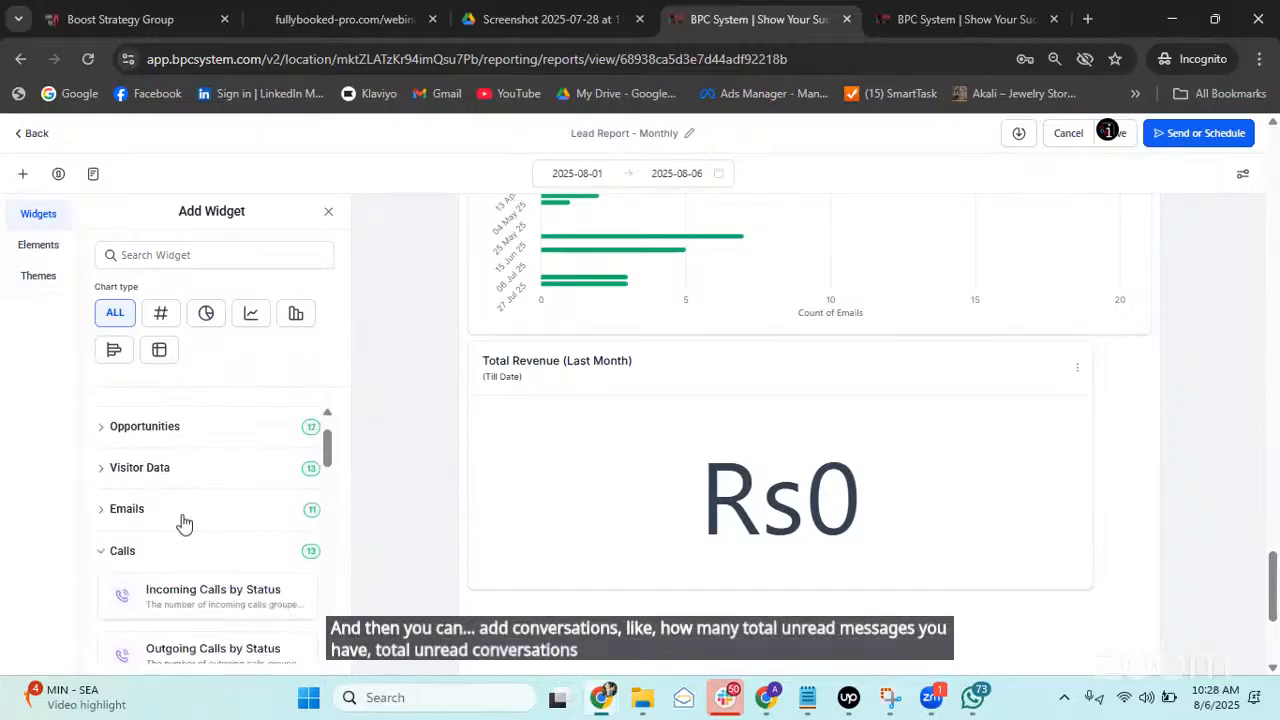
pyautogui.scroll(-1, 182, 520)
pyautogui.scroll(-1, 184, 520)
pyautogui.scroll(1, 171, 491)
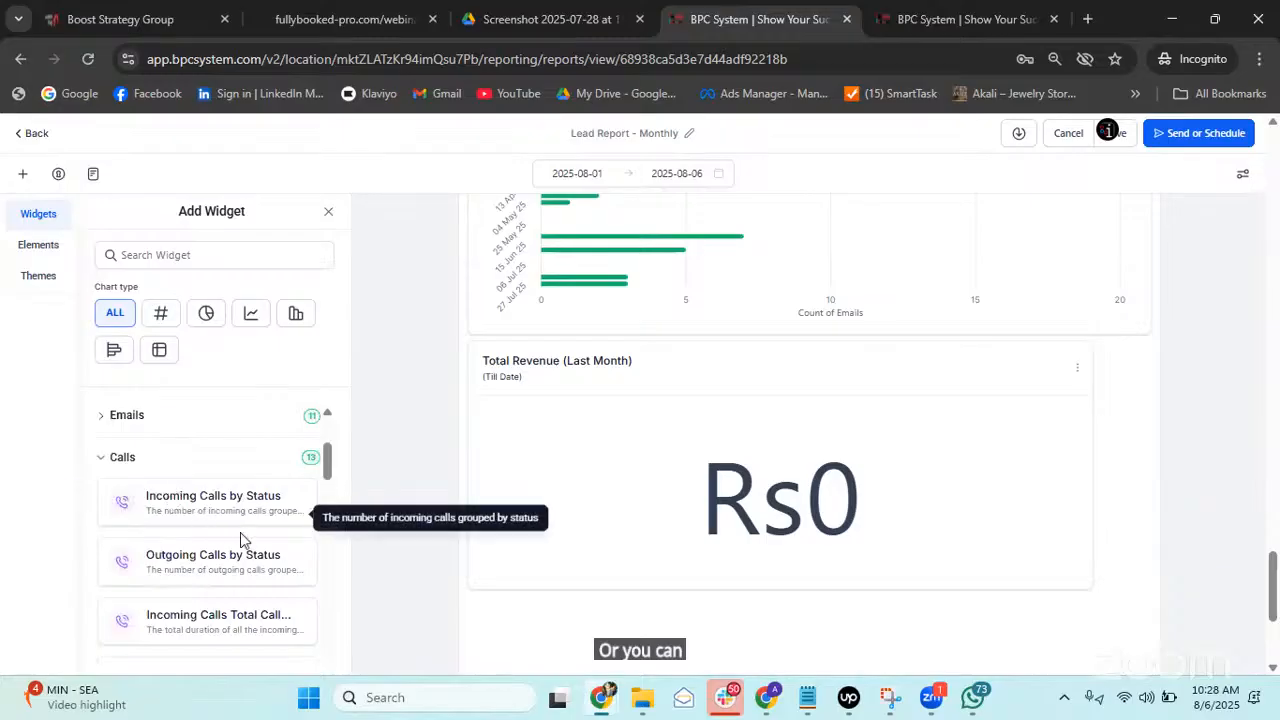
pyautogui.scroll(-1, 207, 505)
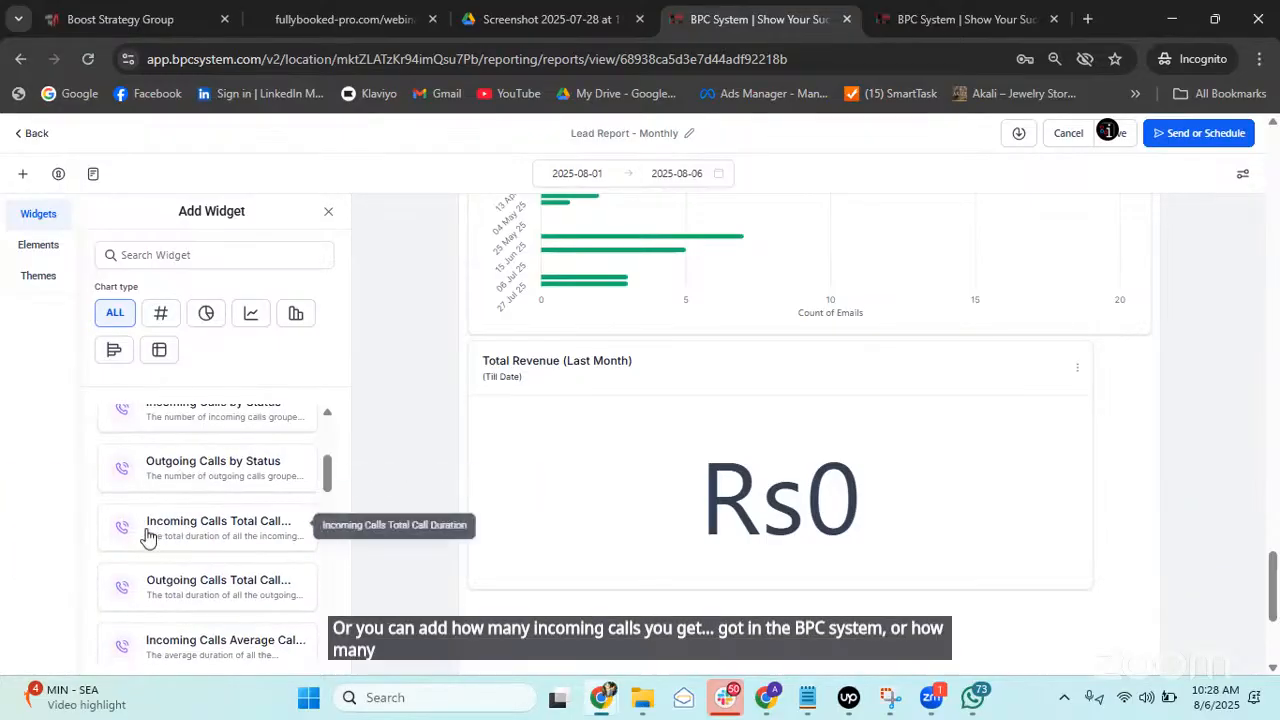
pyautogui.scroll(-1, 205, 520)
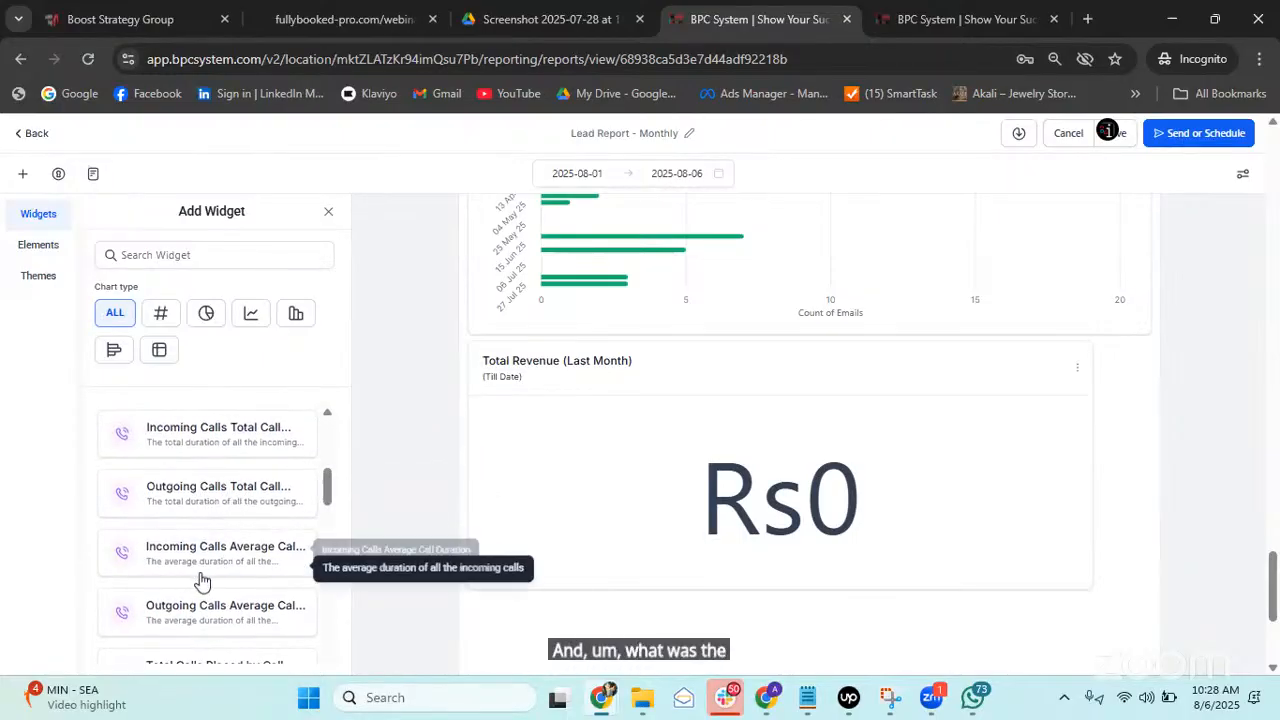
pyautogui.scroll(2, 193, 565)
pyautogui.moveTo(193, 565); pyautogui.dragTo(190, 545)
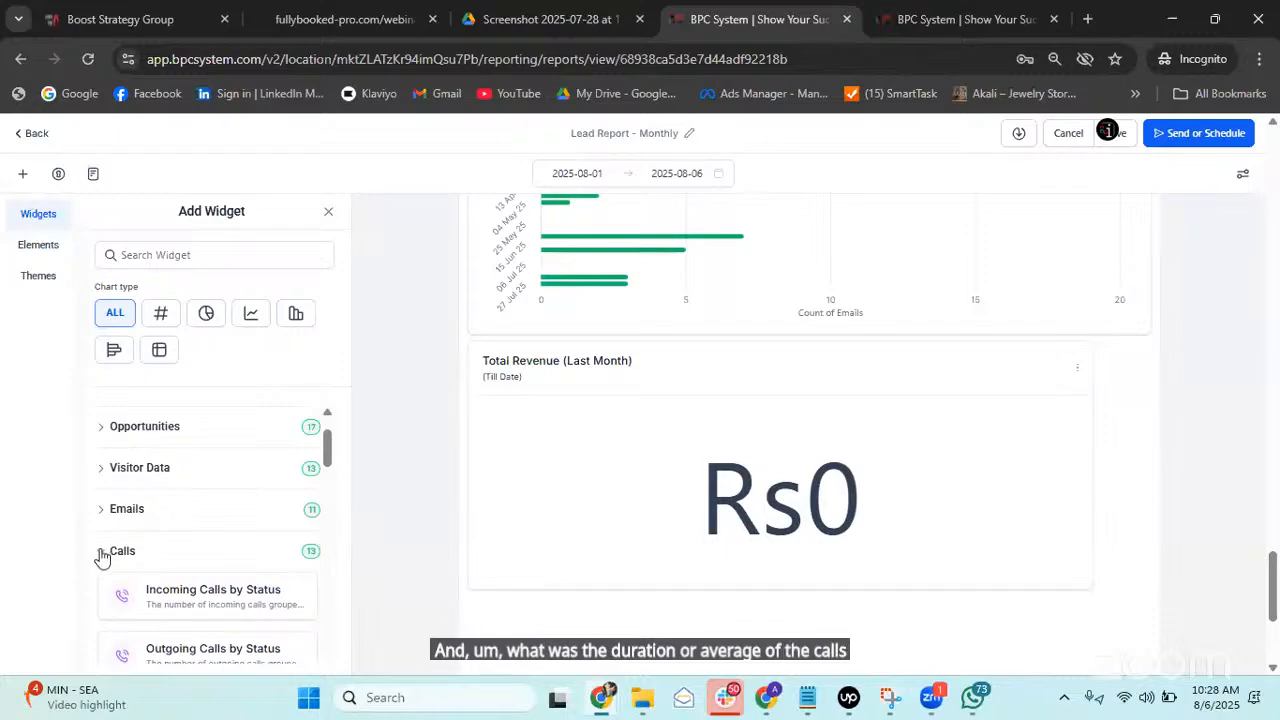
pyautogui.click(100, 550)
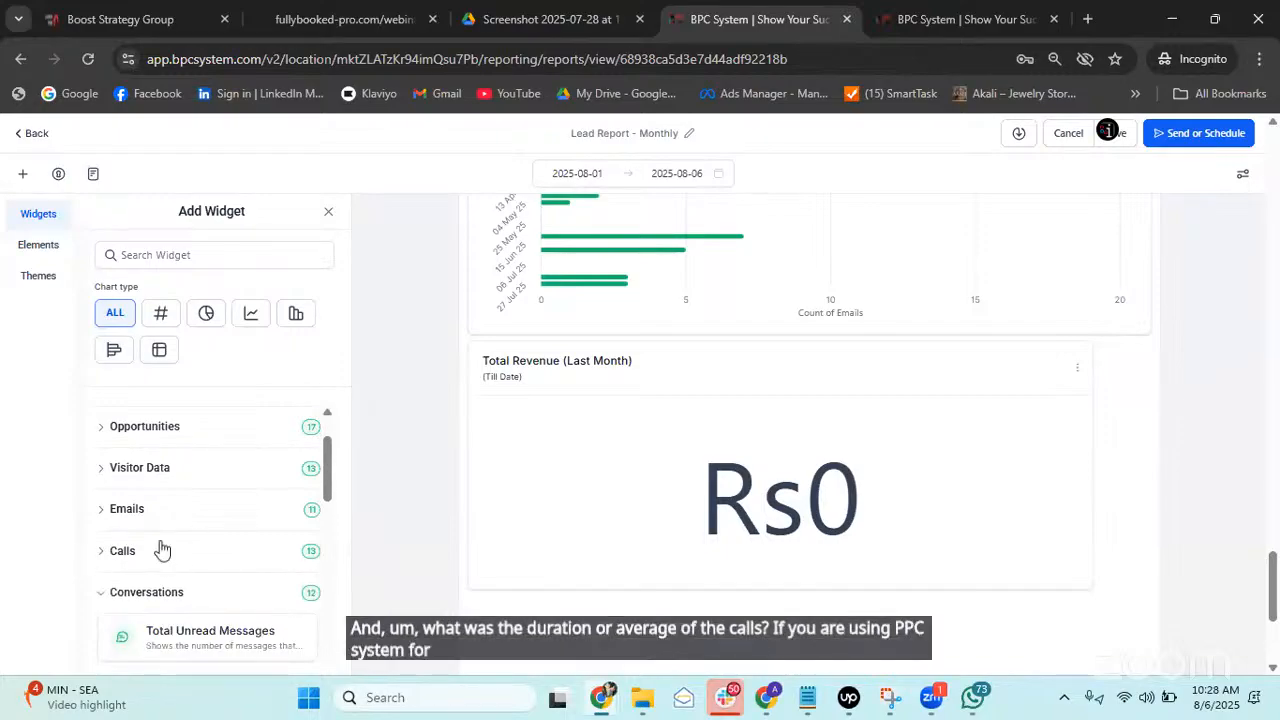
# Expand the Visitor Data category to list widgets such as Total Funnel Views.
pyautogui.scroll(2, 198, 531)
pyautogui.click(103, 541)
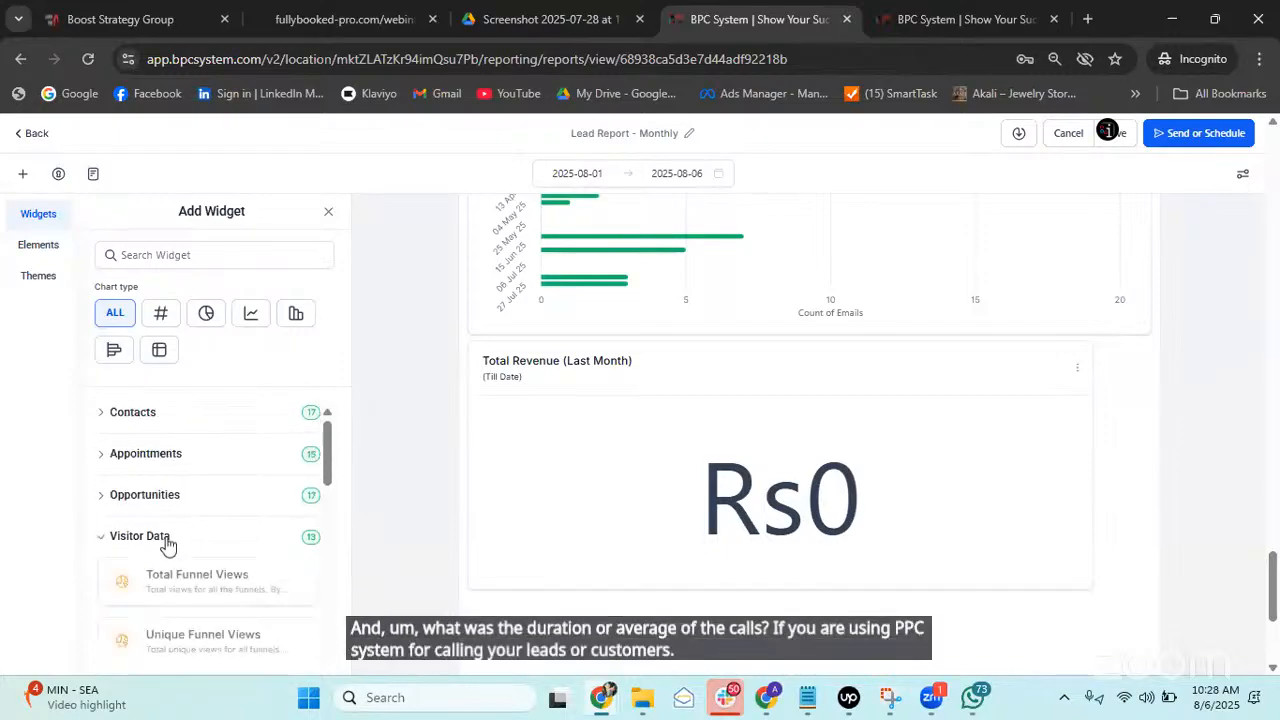
pyautogui.scroll(-2, 197, 530)
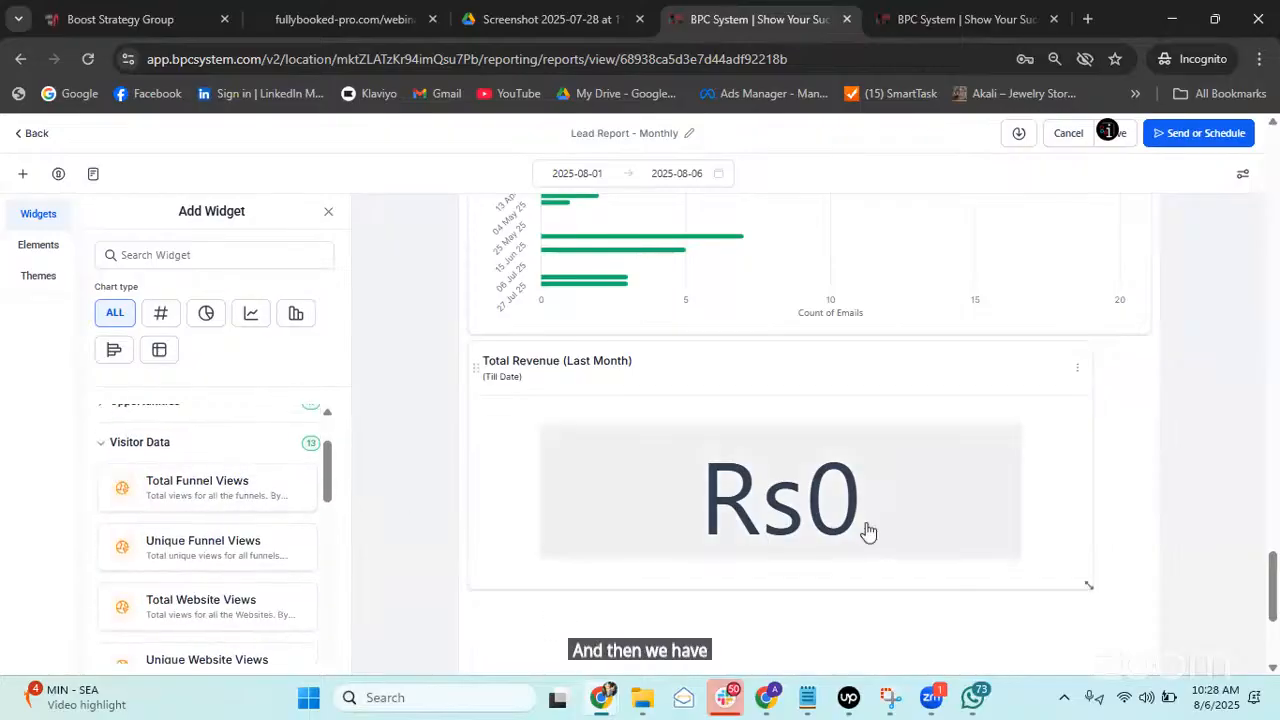
pyautogui.scroll(-3, 860, 528)
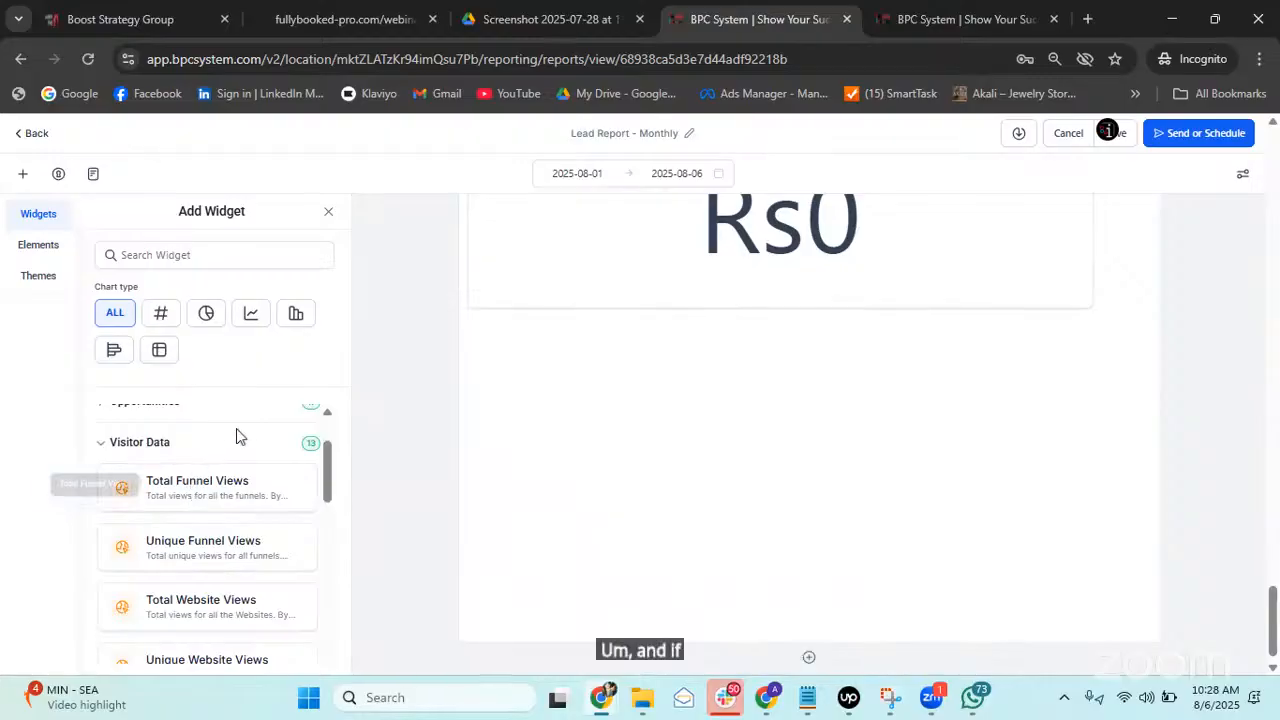
# Add a Till Date Total Funnel Views widget showing 21, widen its card, and view its filters.
pyautogui.click(176, 493)
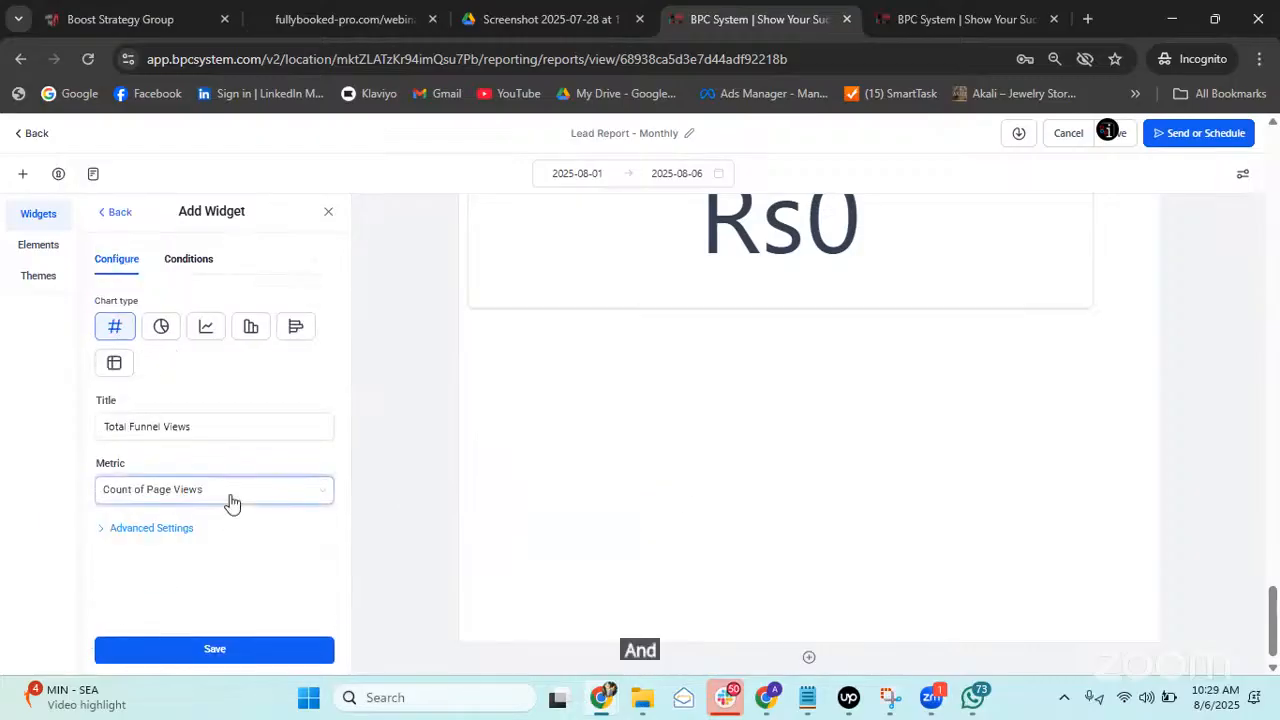
pyautogui.click(155, 529)
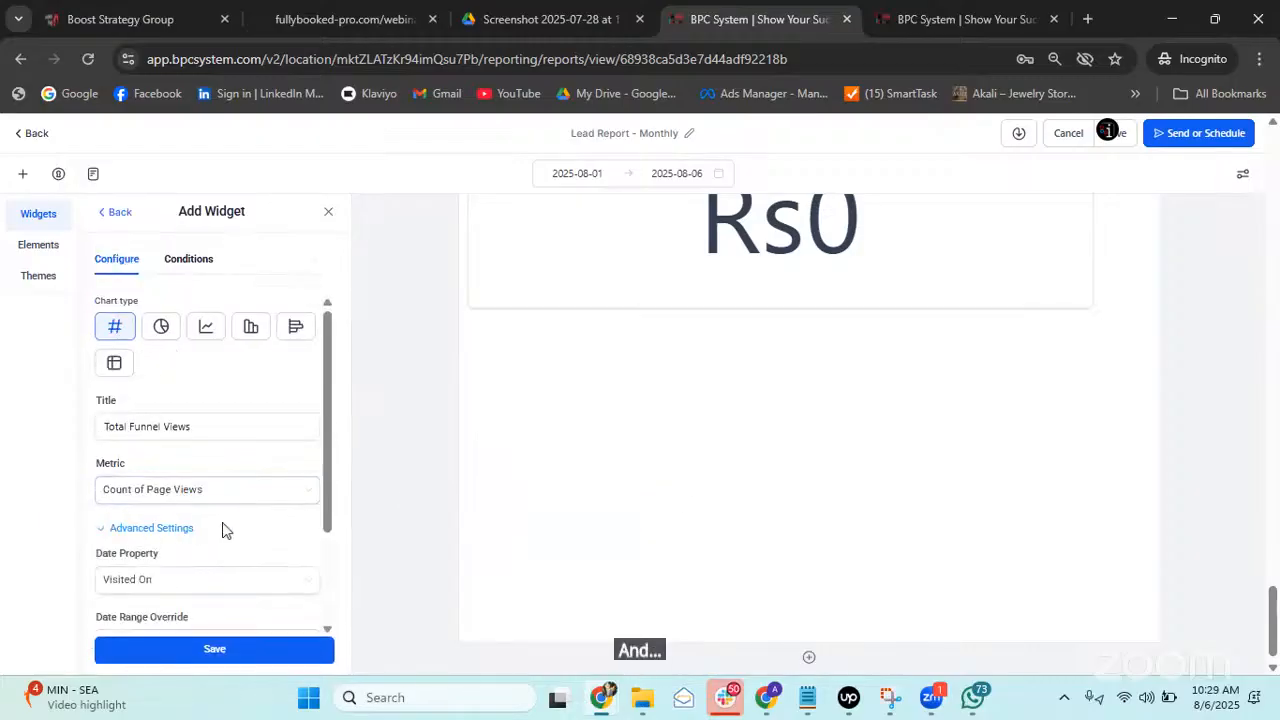
pyautogui.scroll(-1, 215, 520)
pyautogui.click(234, 556)
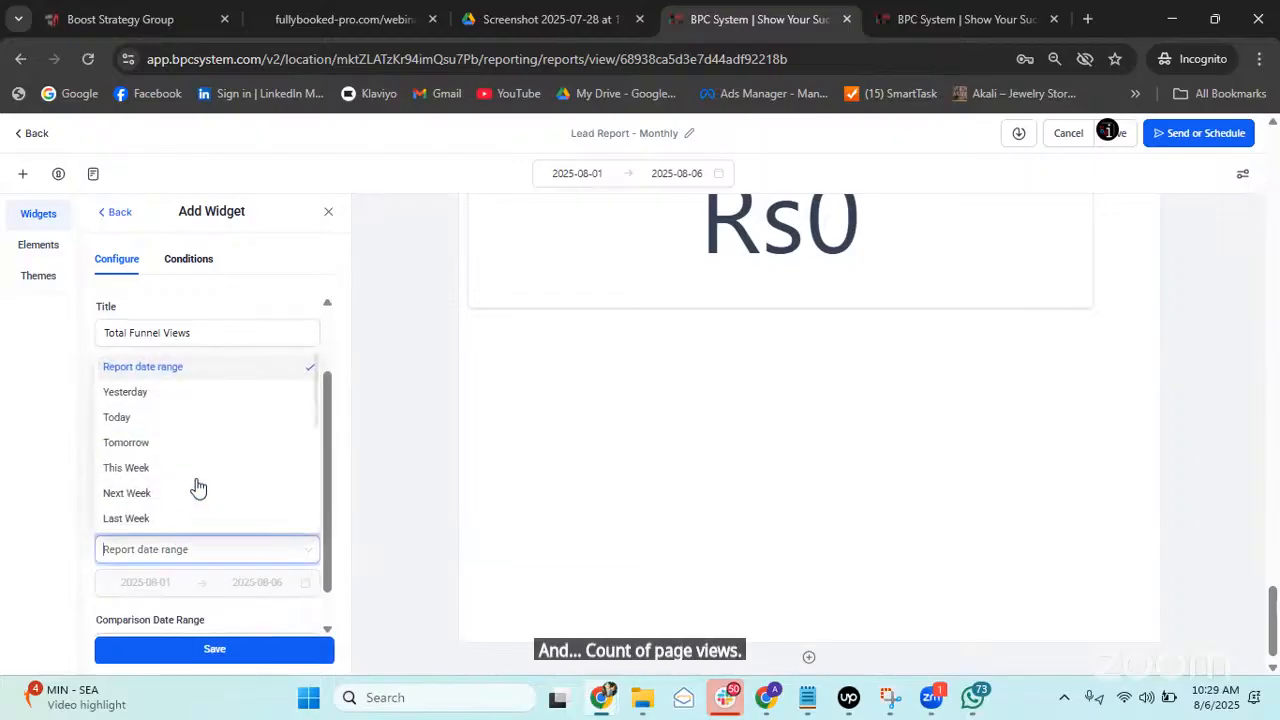
pyautogui.scroll(-3, 116, 483)
pyautogui.scroll(-2, 177, 443)
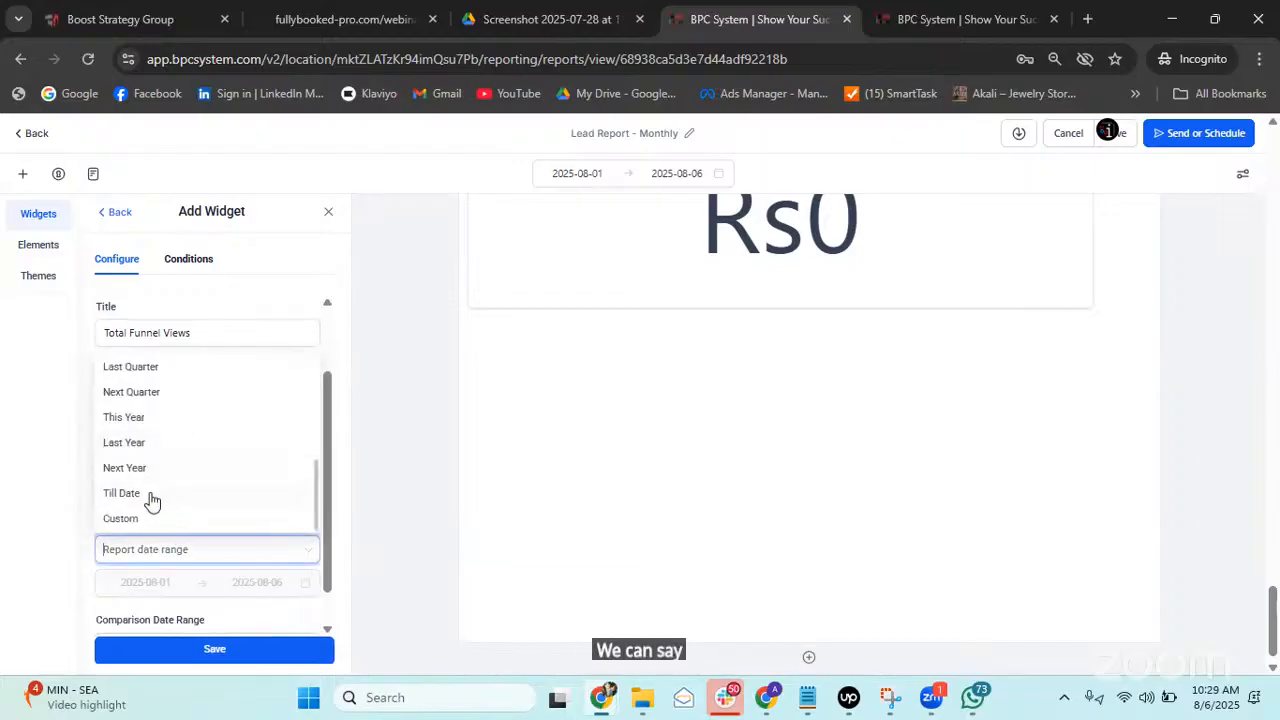
pyautogui.click(151, 493)
pyautogui.click(266, 655)
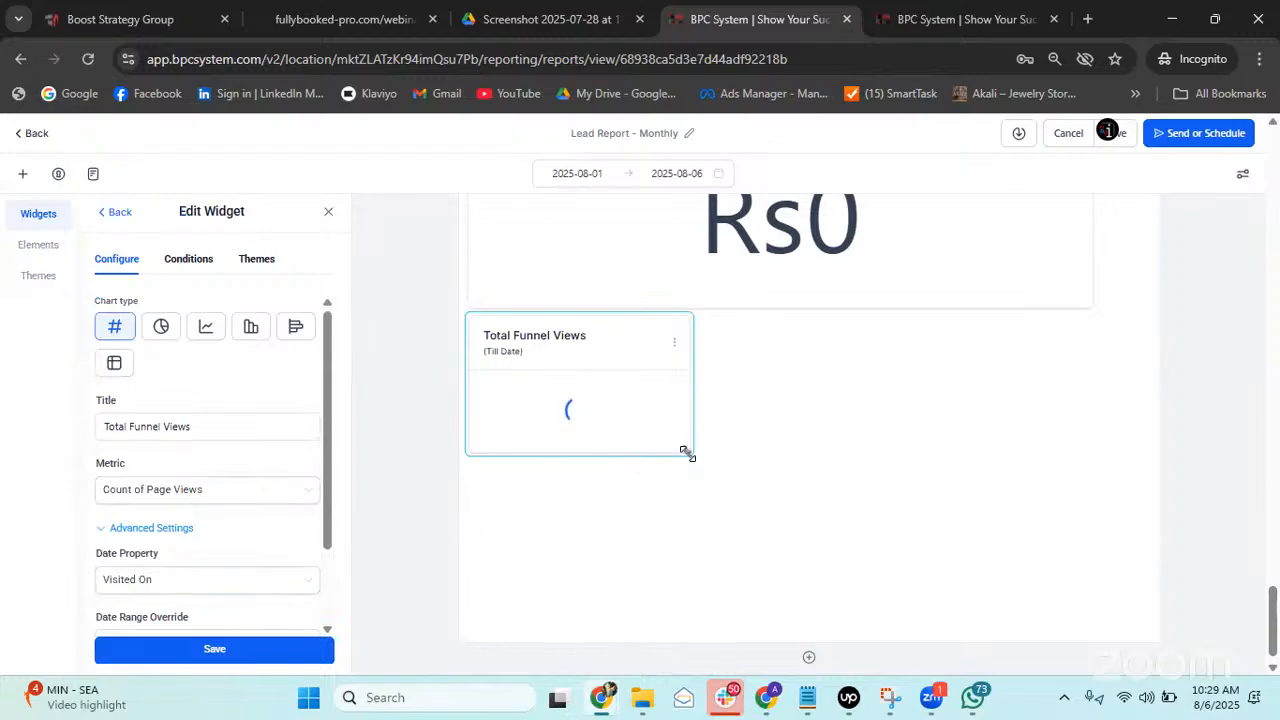
pyautogui.moveTo(687, 453); pyautogui.dragTo(1066, 597)
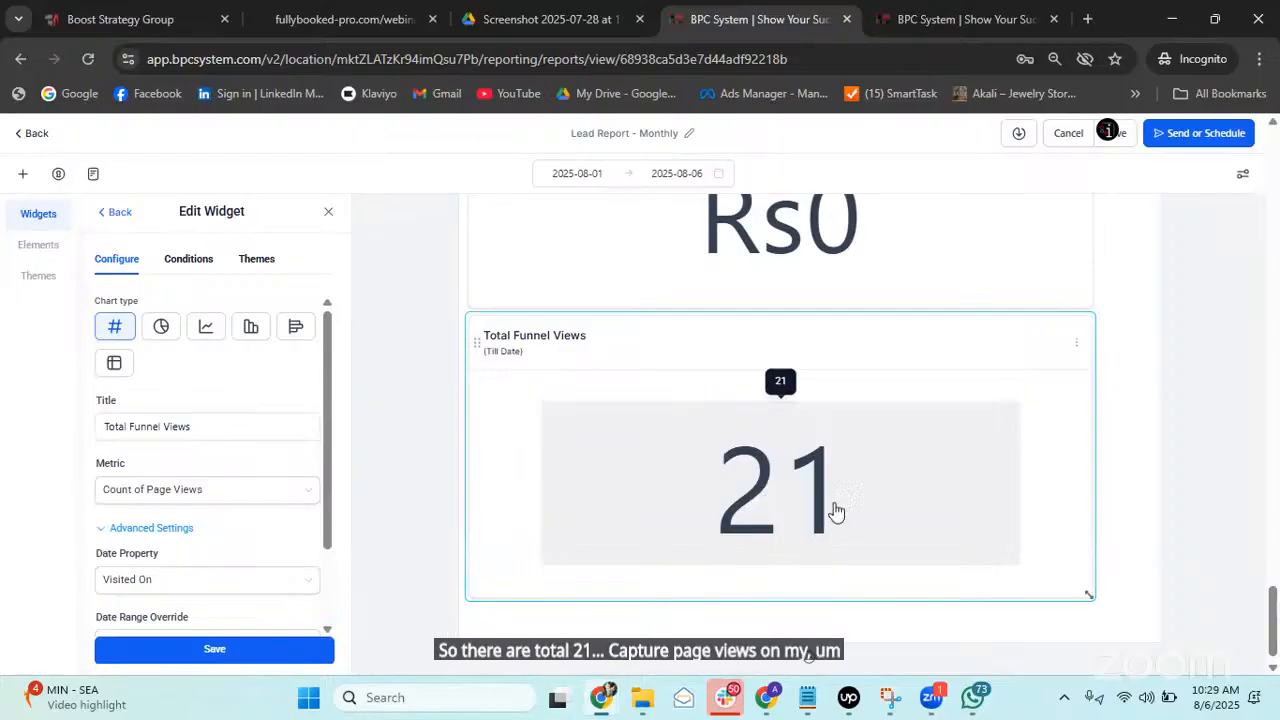
pyautogui.click(175, 266)
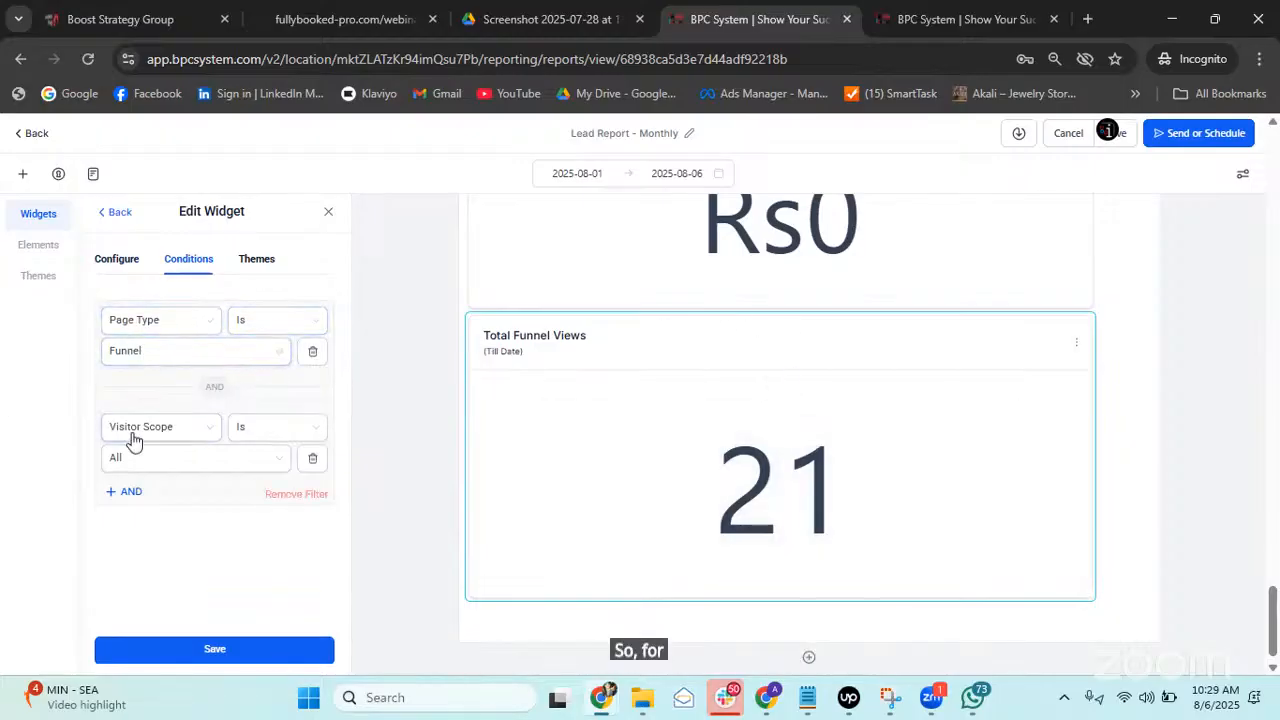
# Keep page type as Funnel and add a Funnel Is condition for the chosen funnel to Total Funnel Views.
pyautogui.click(190, 358)
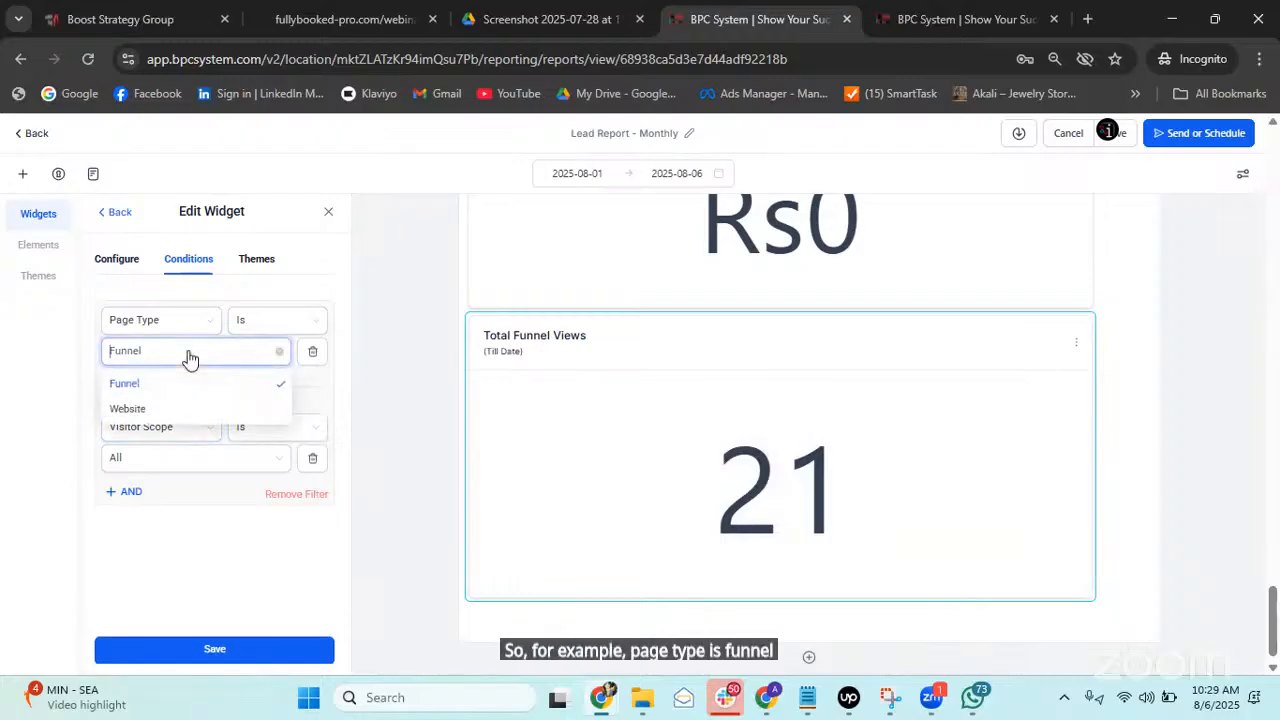
pyautogui.click(52, 400)
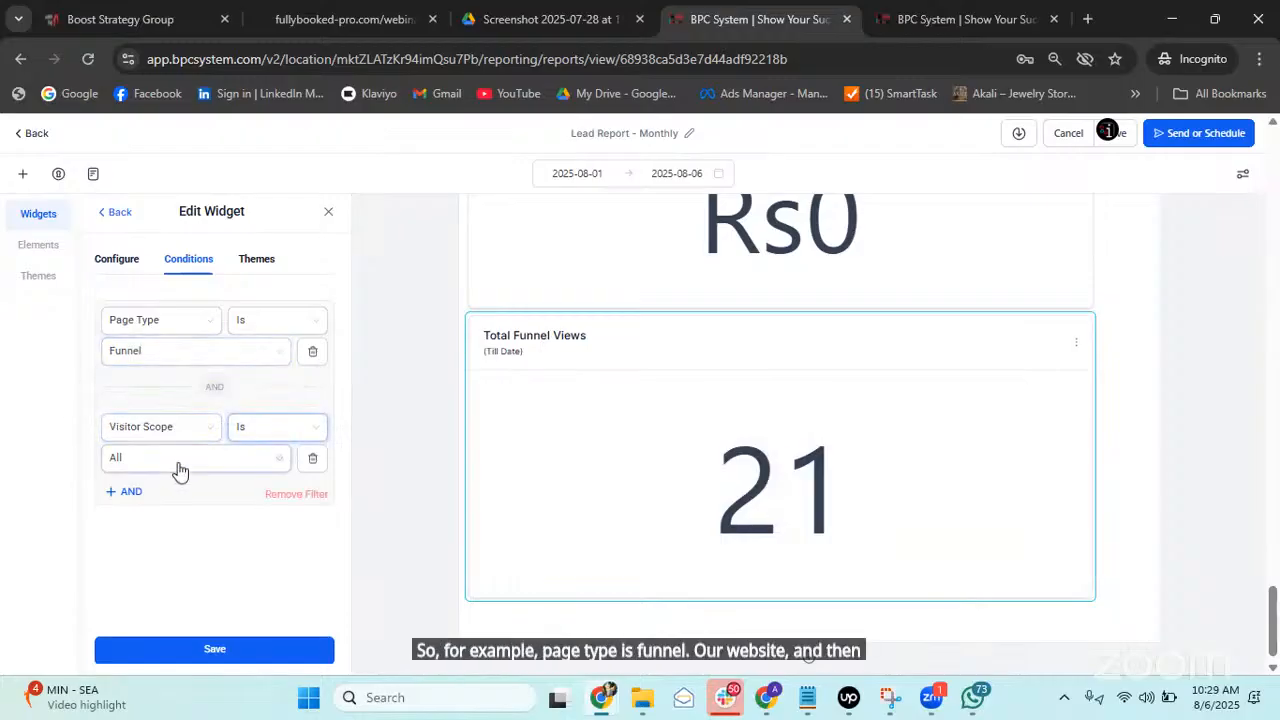
pyautogui.click(128, 491)
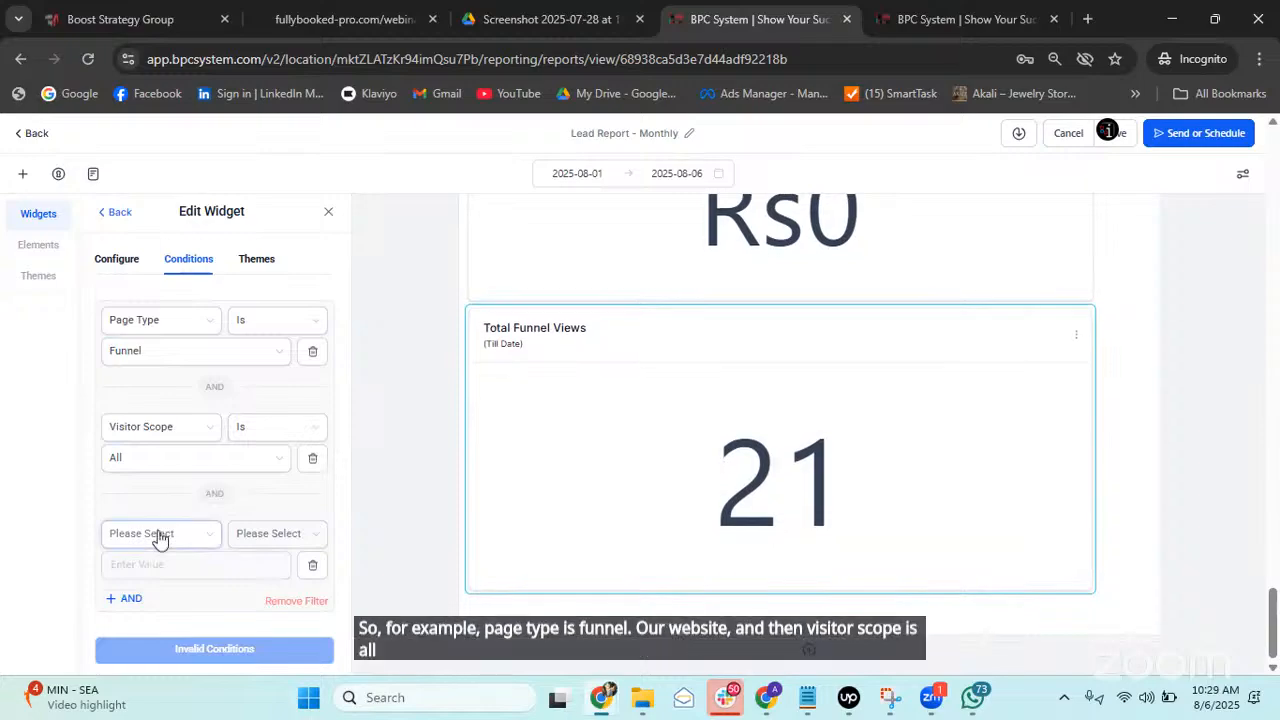
pyautogui.click(157, 533)
pyautogui.click(128, 478)
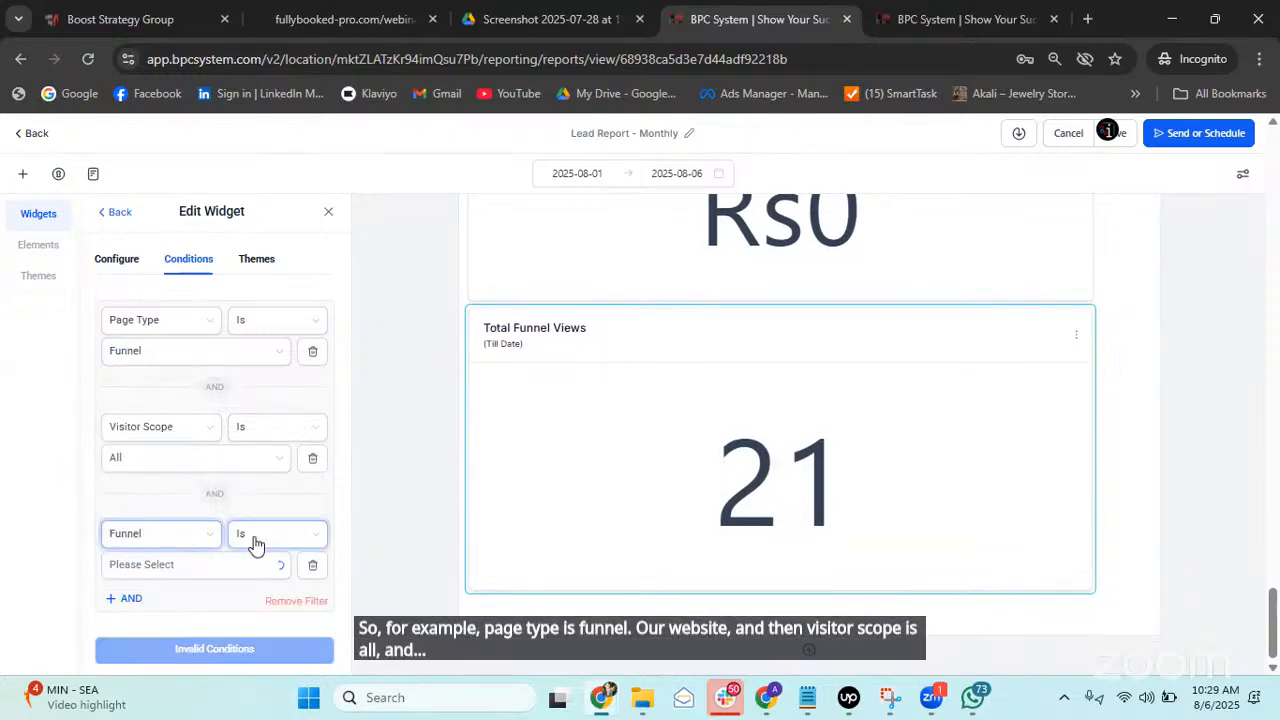
pyautogui.click(195, 566)
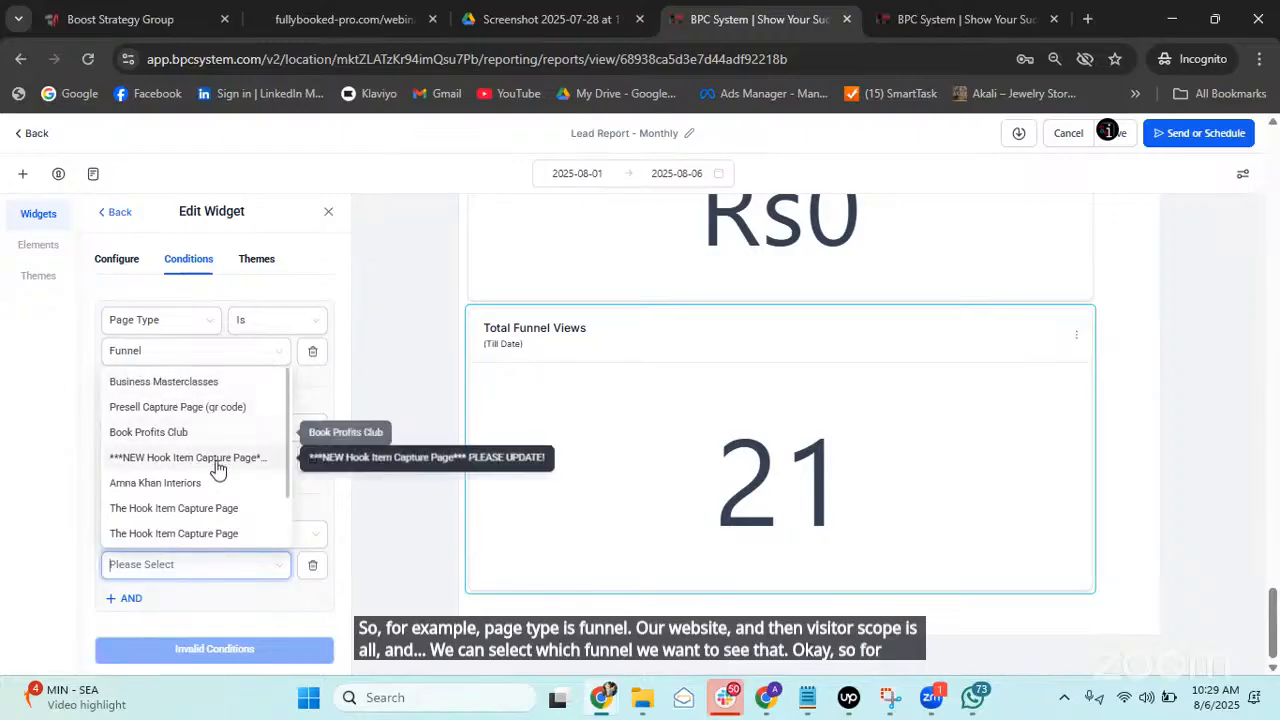
pyautogui.click(168, 484)
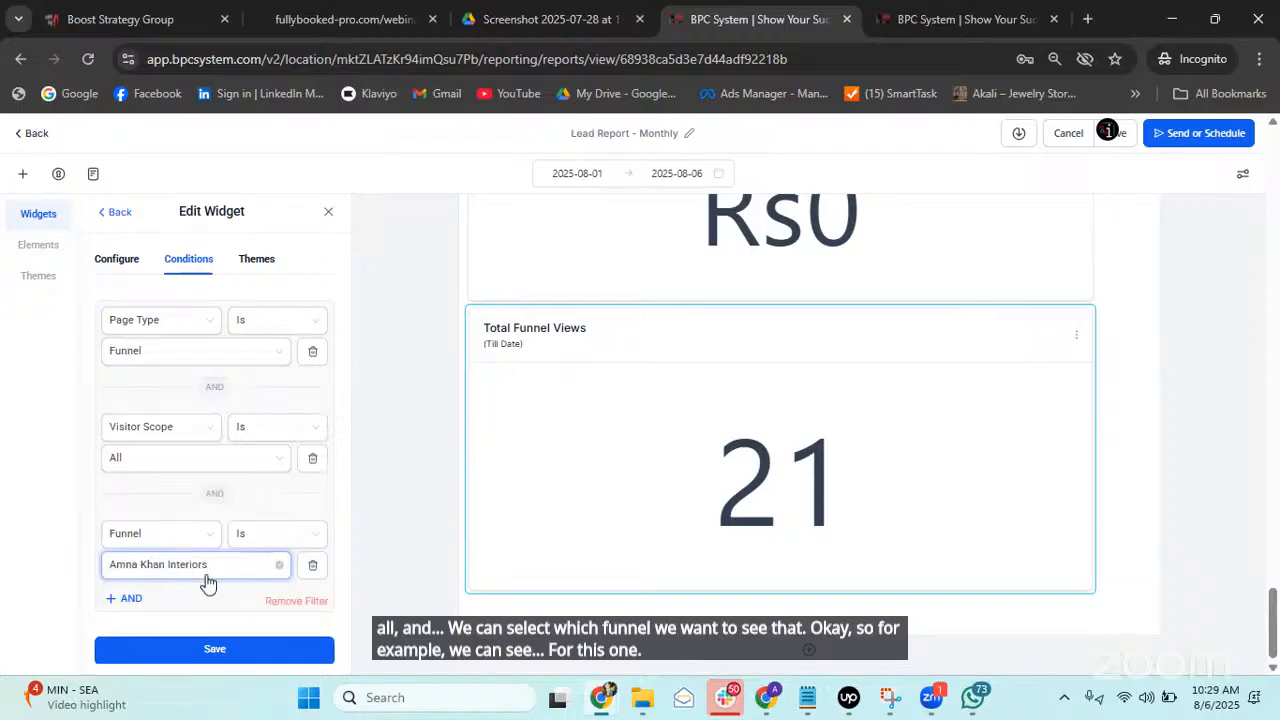
pyautogui.click(243, 651)
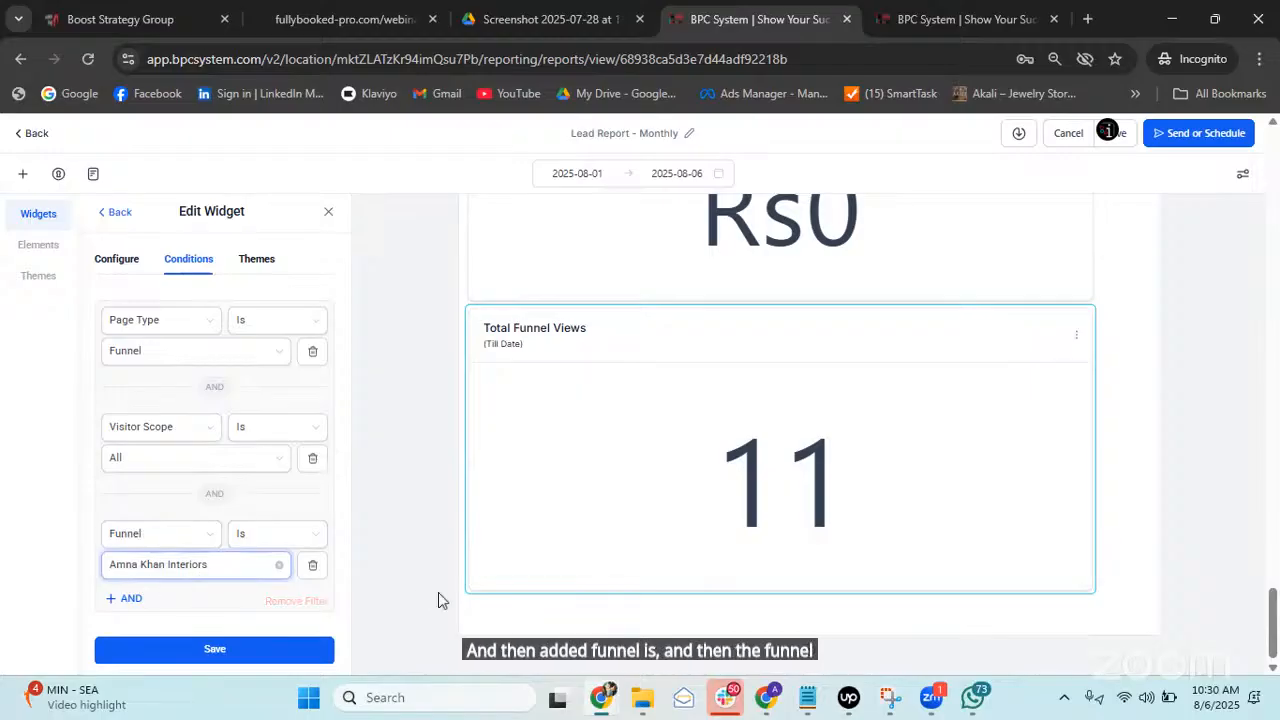
# Save the Lead Report - Monthly with the updated Total Funnel Views widget.
pyautogui.scroll(10, 866, 414)
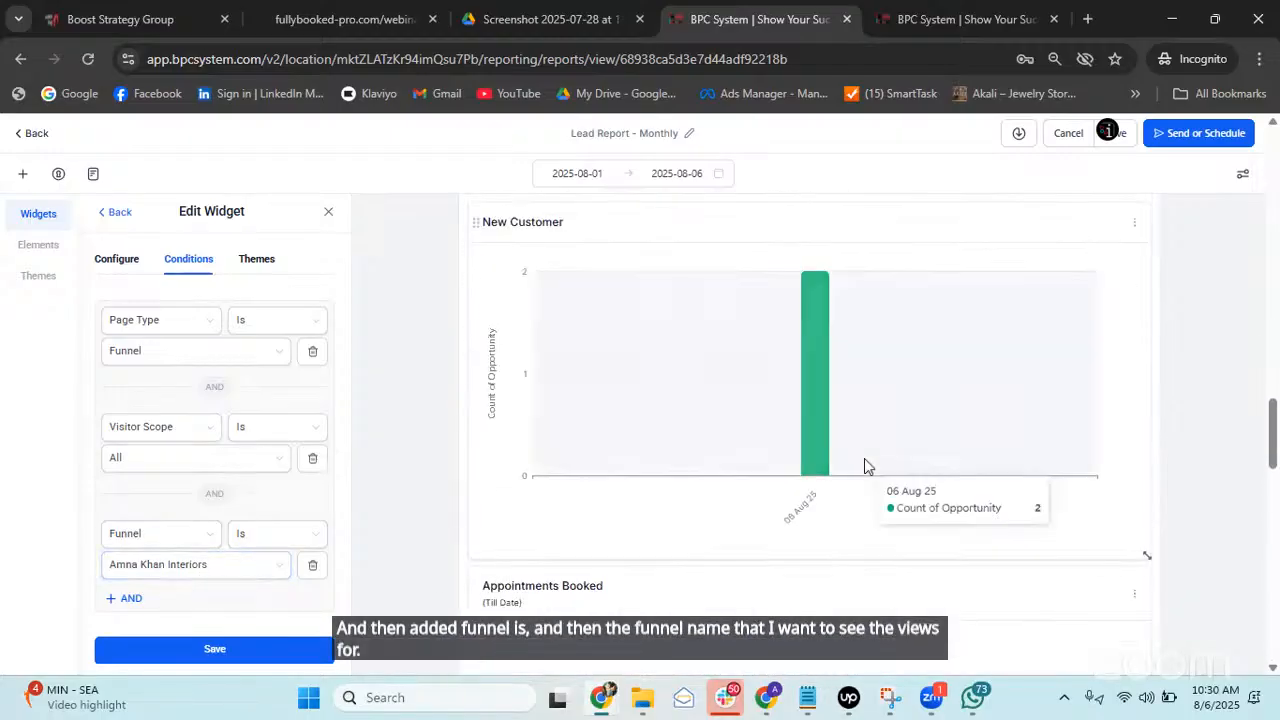
pyautogui.scroll(11, 864, 460)
pyautogui.scroll(-12, 808, 408)
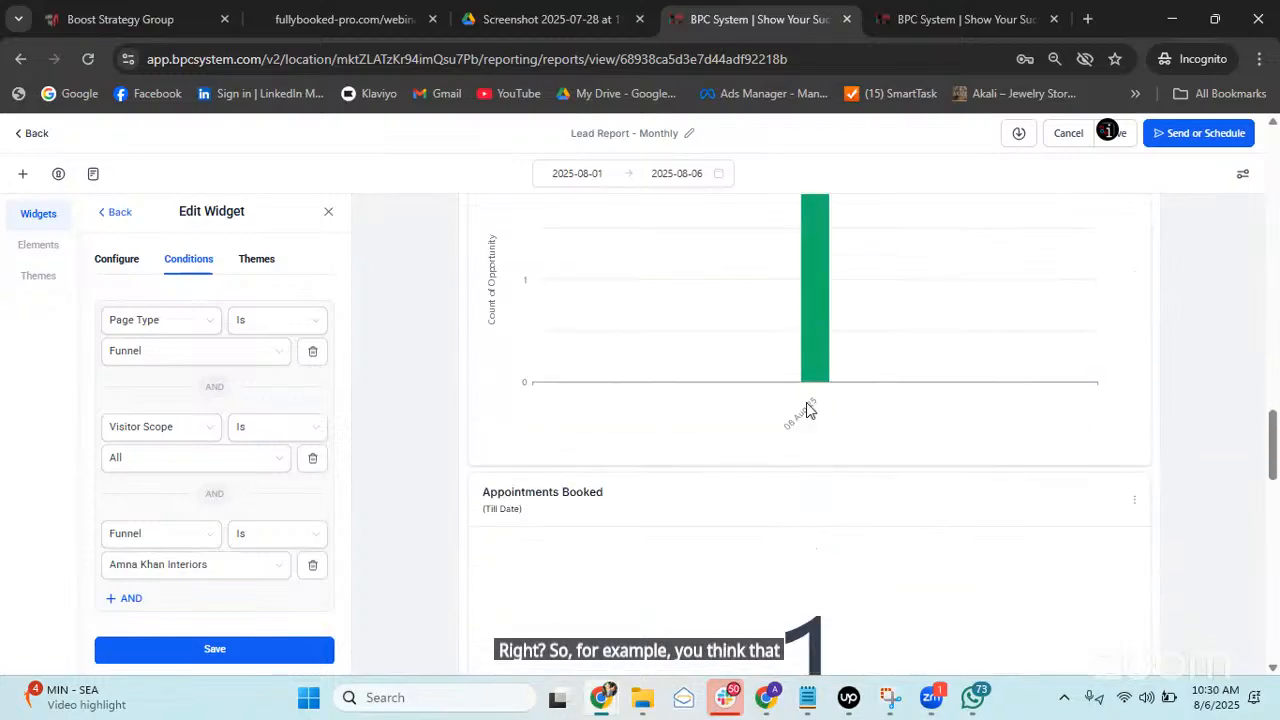
pyautogui.scroll(-15, 808, 408)
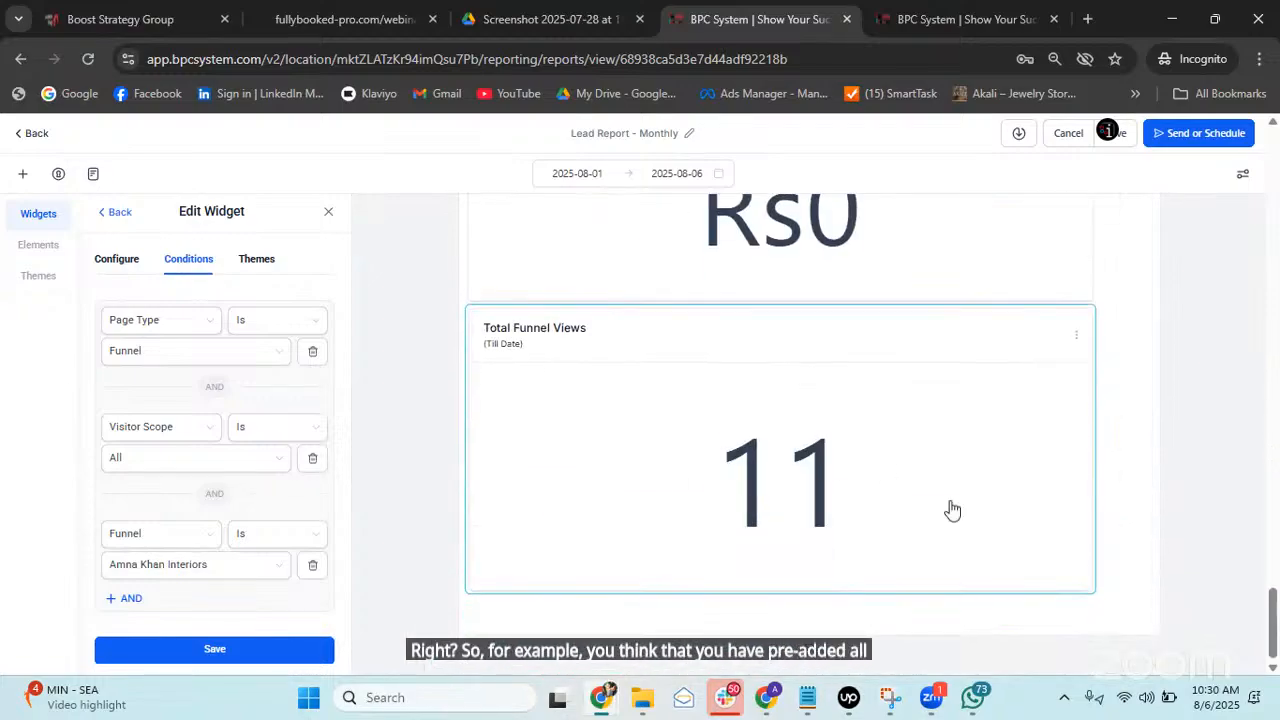
pyautogui.scroll(15, 952, 510)
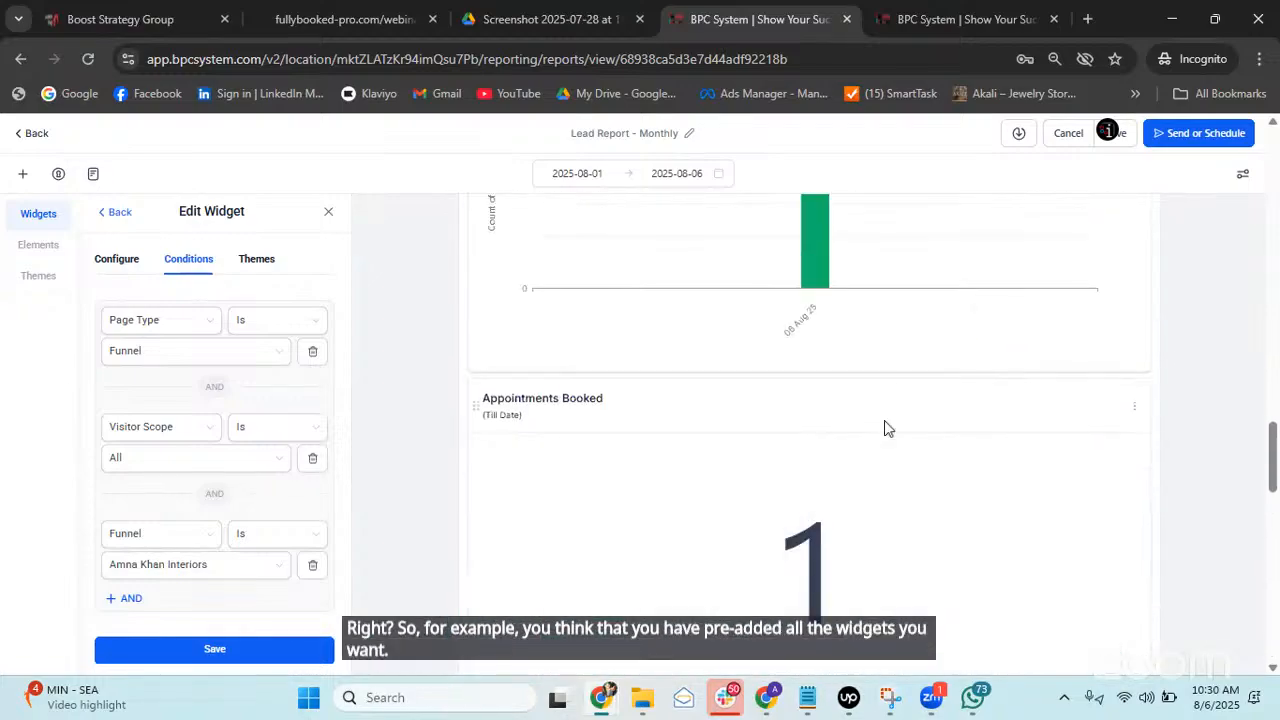
pyautogui.scroll(10, 884, 428)
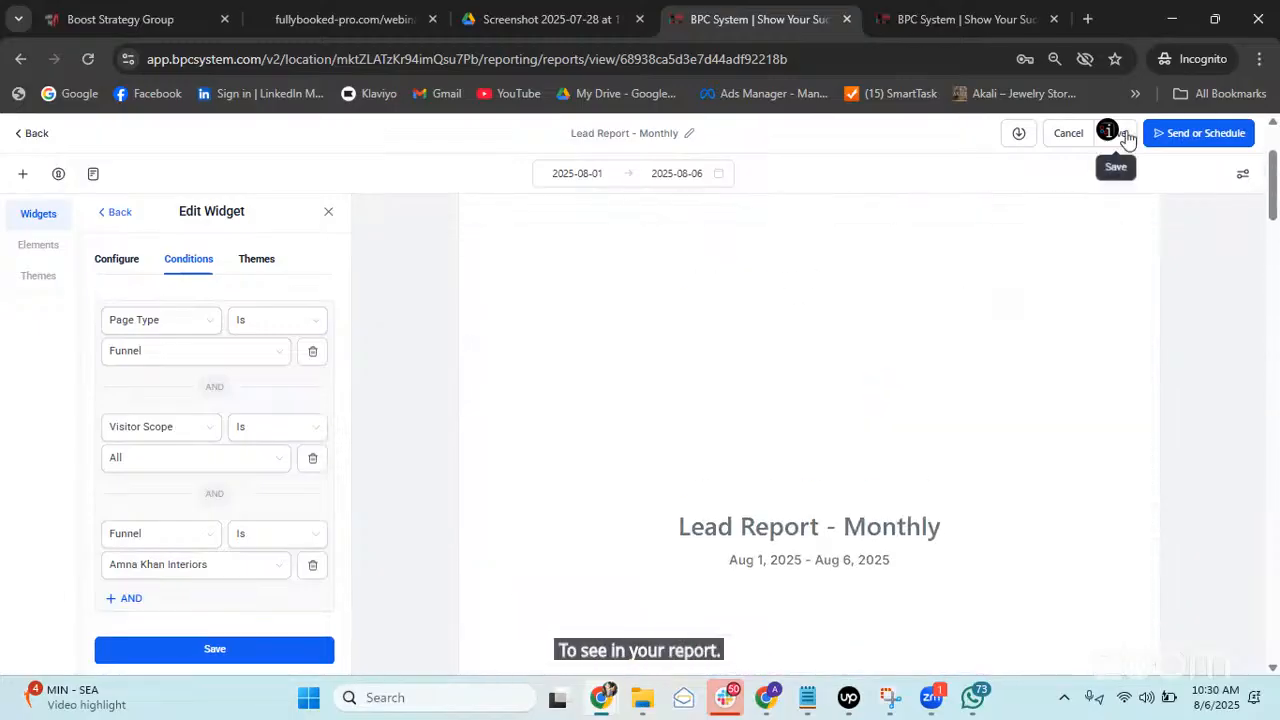
pyautogui.click(1120, 134)
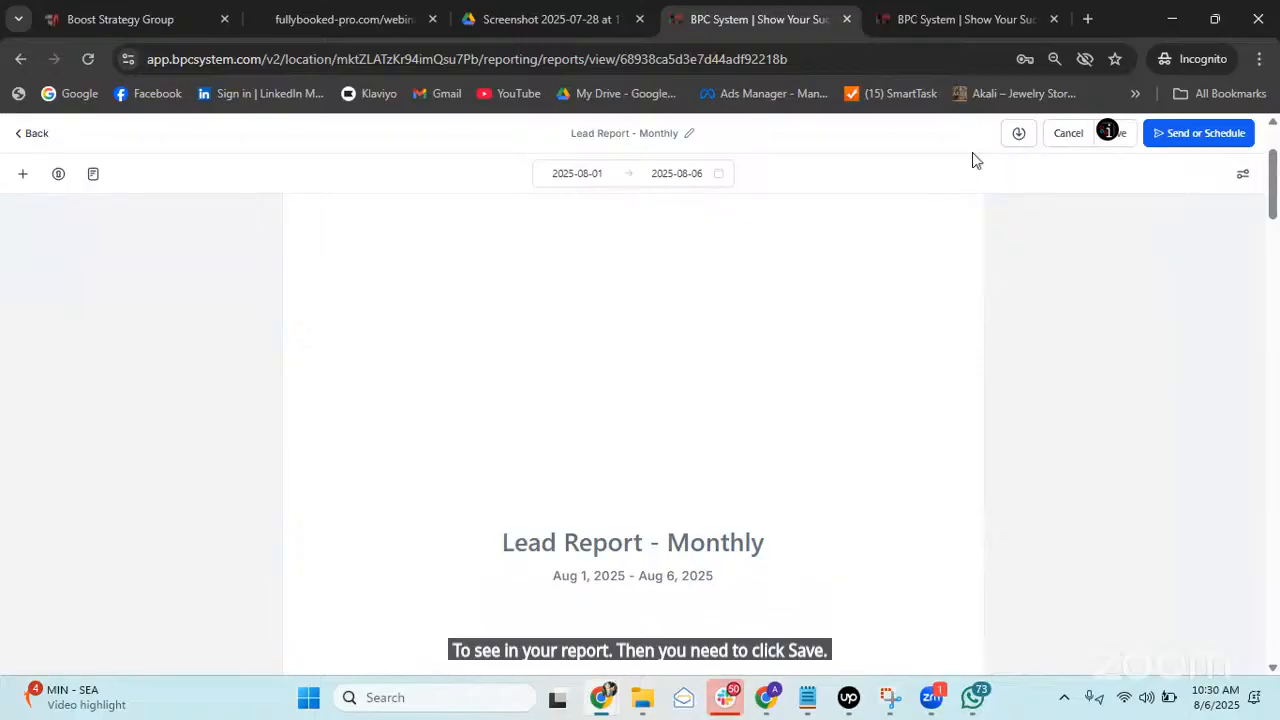
pyautogui.click(1018, 133)
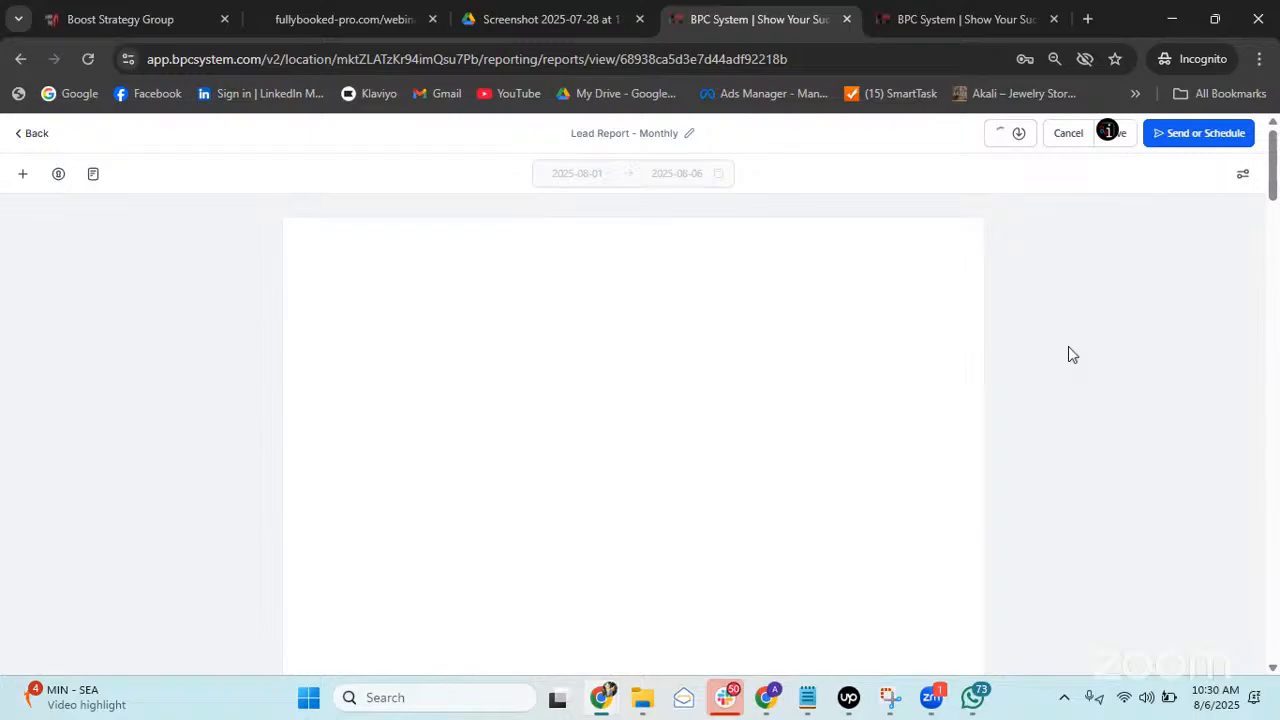
# Review the Page Properties options for title, date, divider and cover page, then save them.
pyautogui.click(1243, 180)
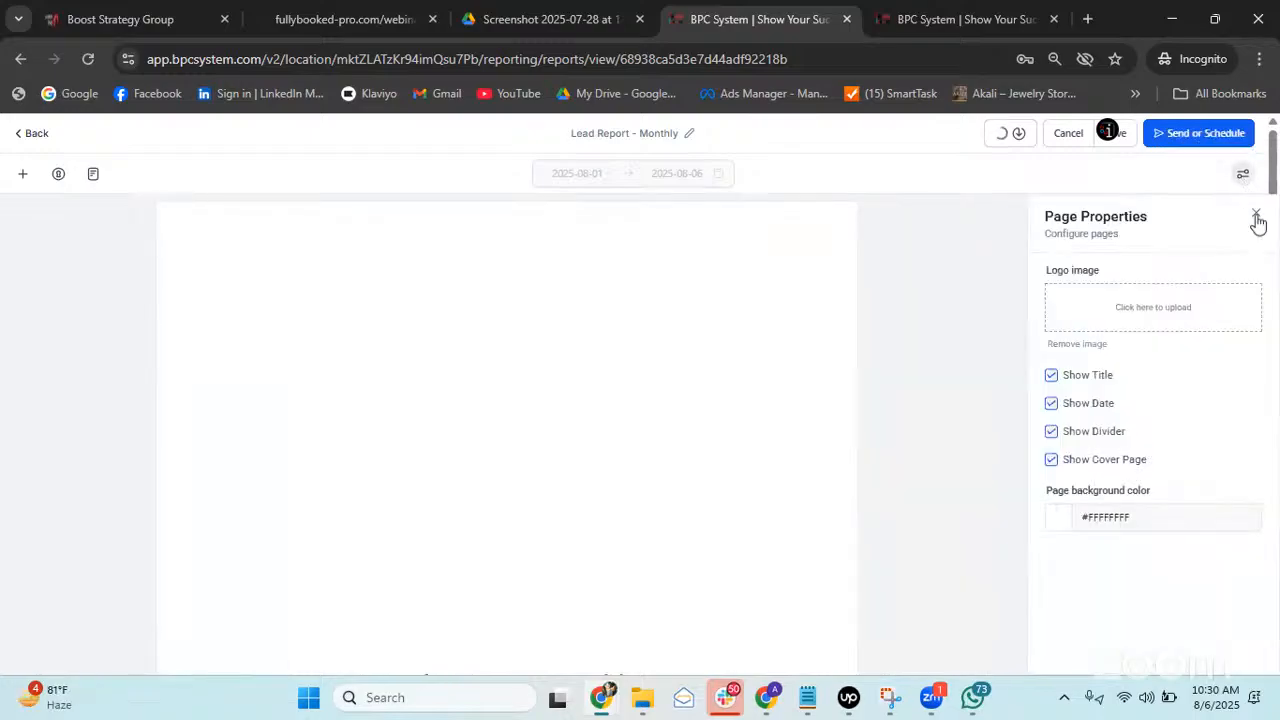
pyautogui.click(1256, 214)
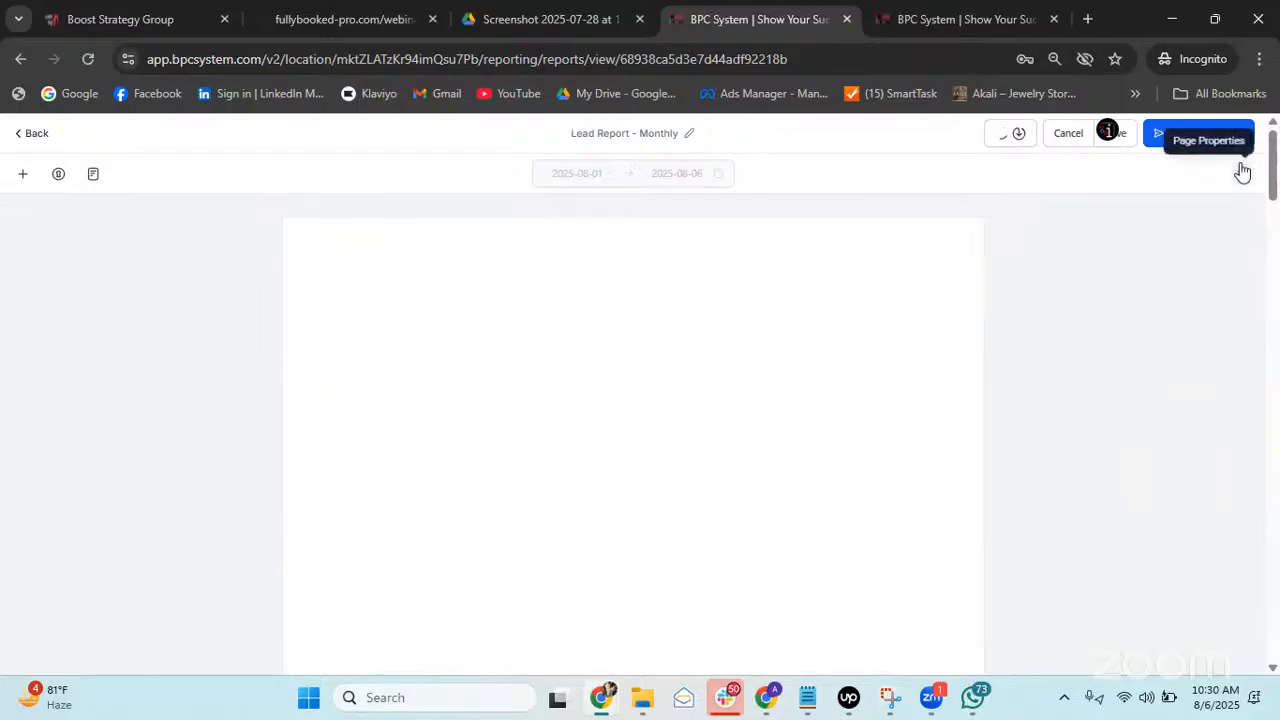
pyautogui.click(1242, 174)
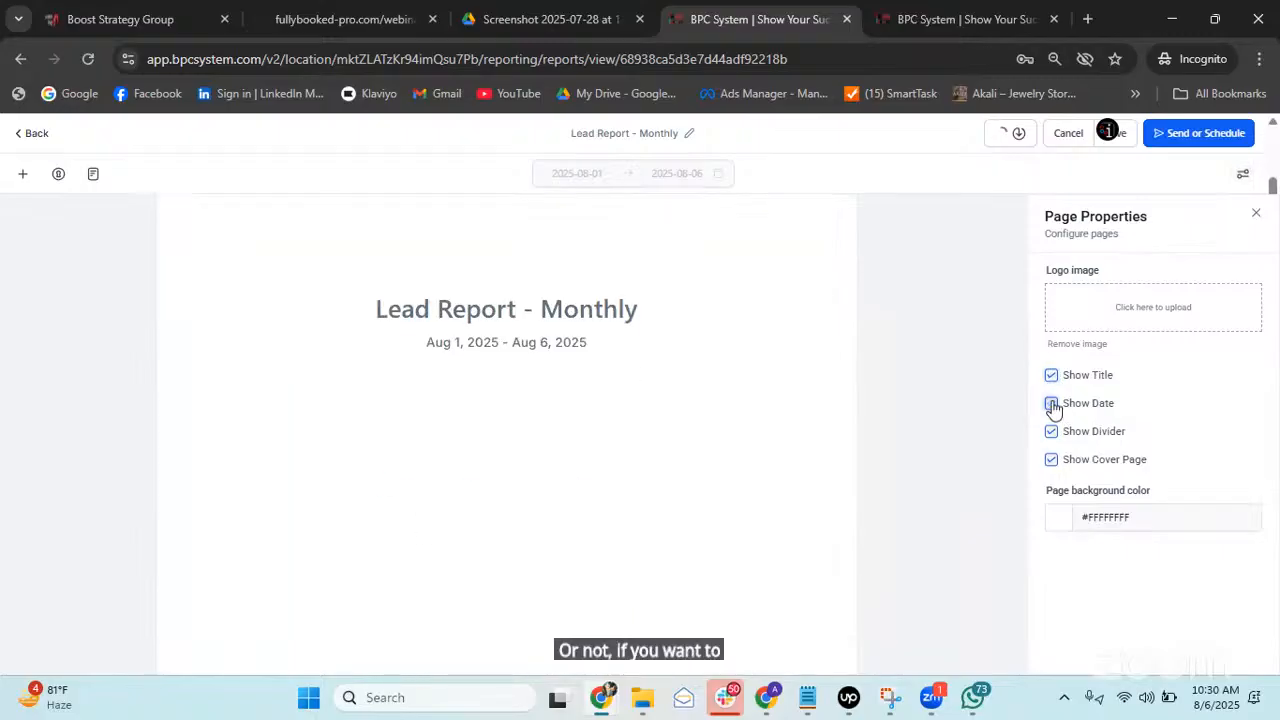
pyautogui.scroll(-7, 686, 371)
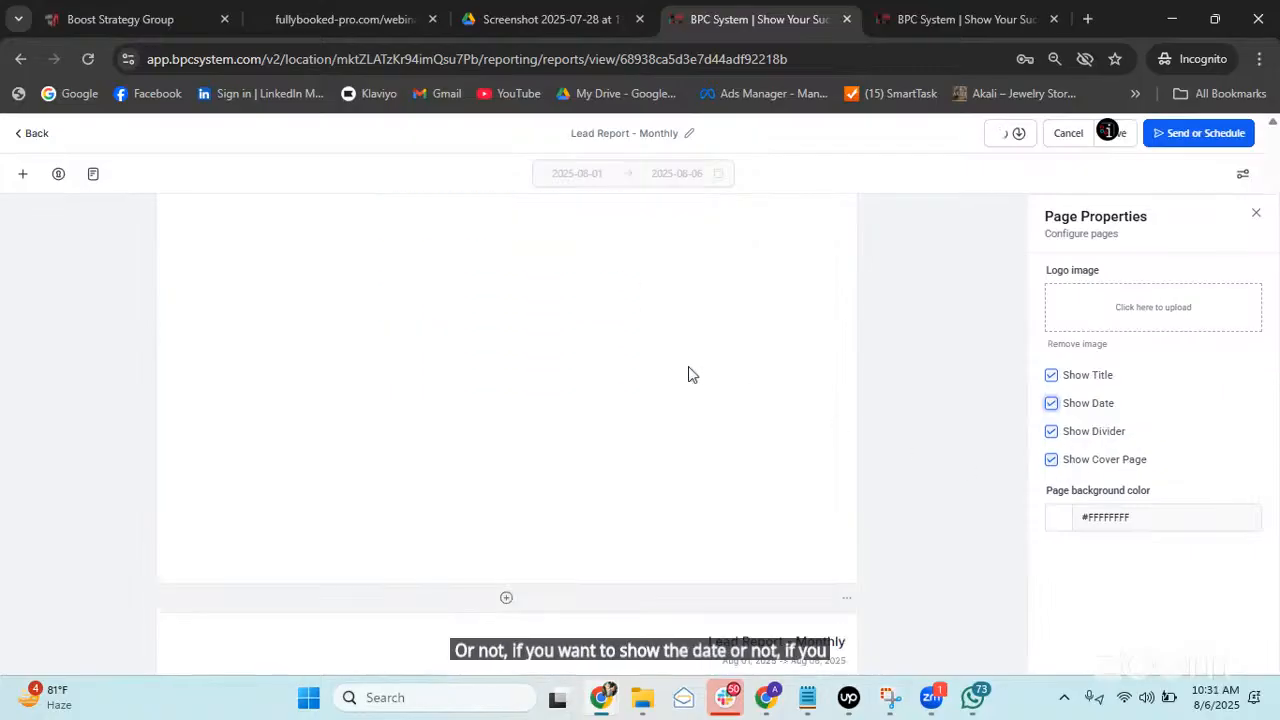
pyautogui.scroll(-1, 800, 378)
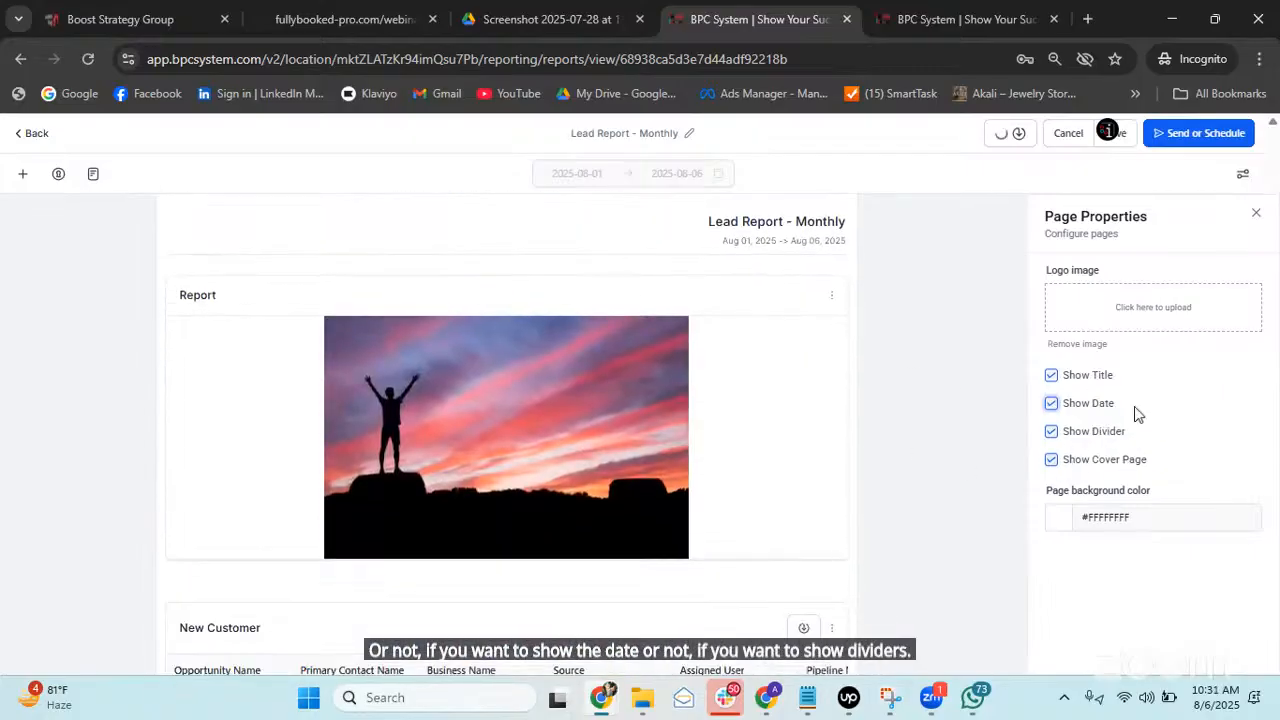
pyautogui.scroll(-1, 976, 430)
pyautogui.scroll(8, 723, 312)
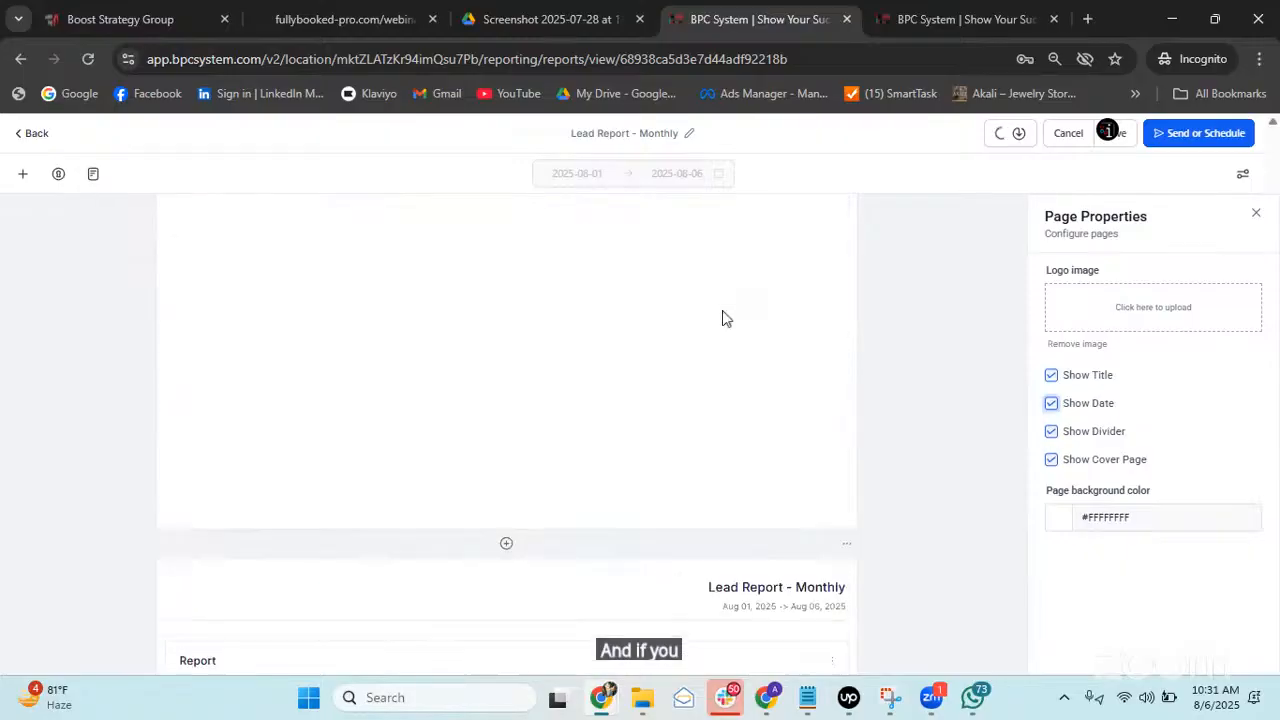
pyautogui.click(1051, 460)
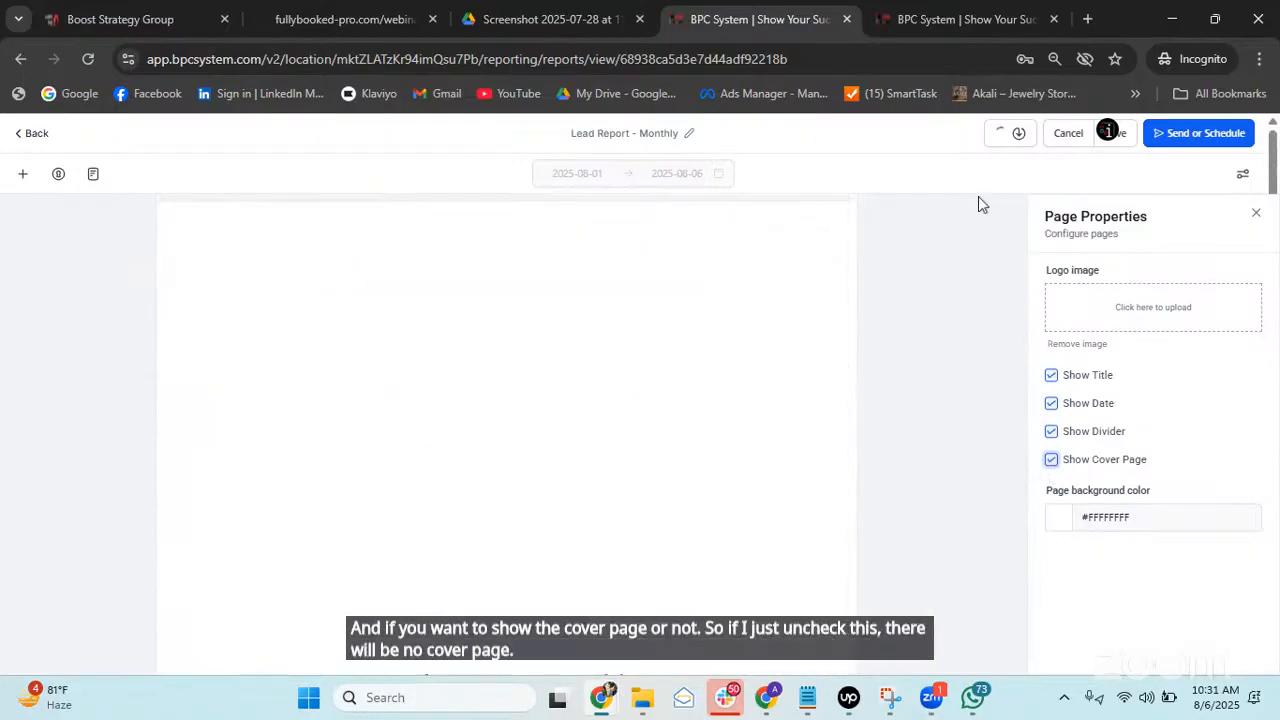
pyautogui.click(1116, 140)
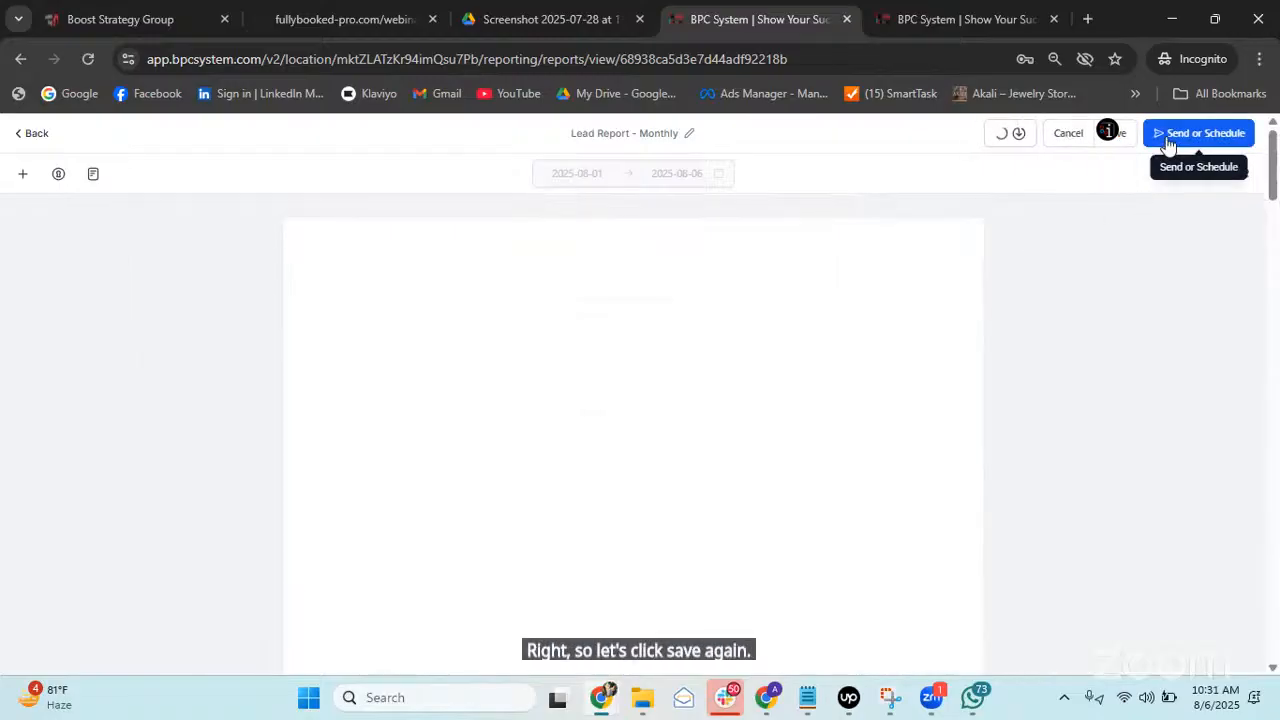
# Set the report's send frequency to Monthly, on the 1st at 10:00 AM.
pyautogui.click(1168, 140)
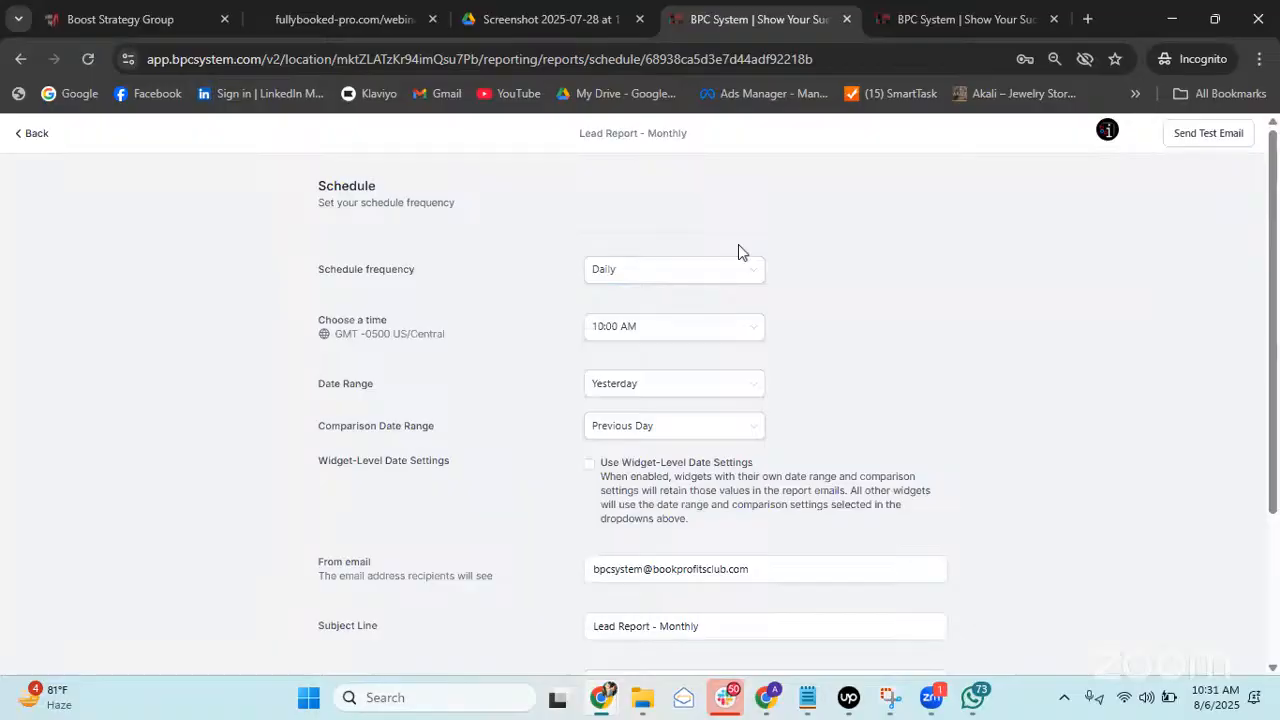
pyautogui.click(662, 279)
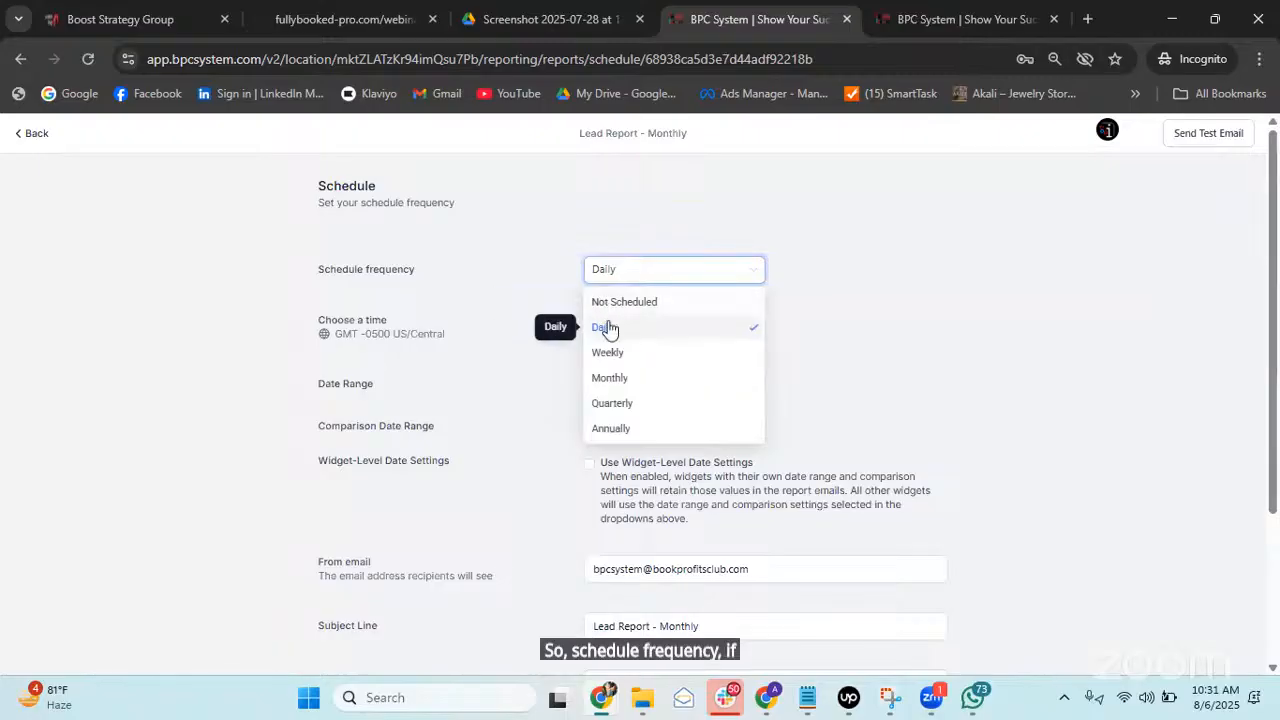
pyautogui.click(640, 380)
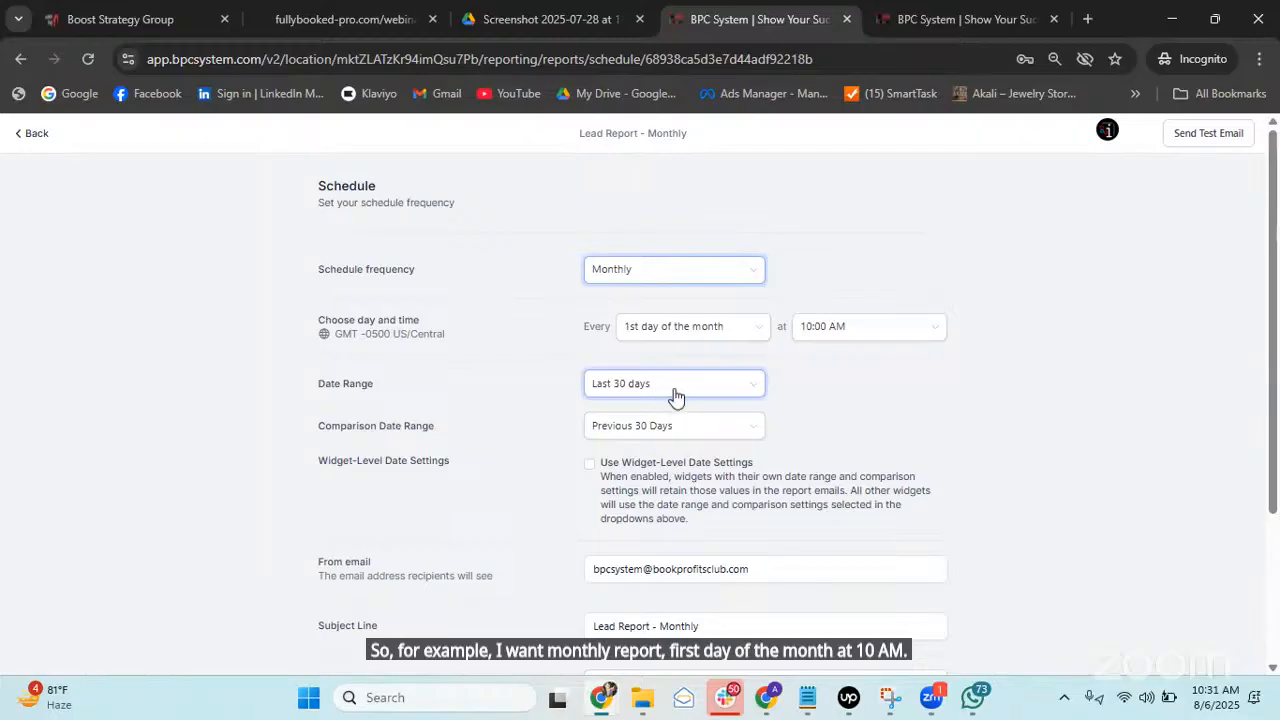
# Keep the Last 30 days range and uncheck Widget-Level Date Settings.
pyautogui.scroll(-1, 663, 395)
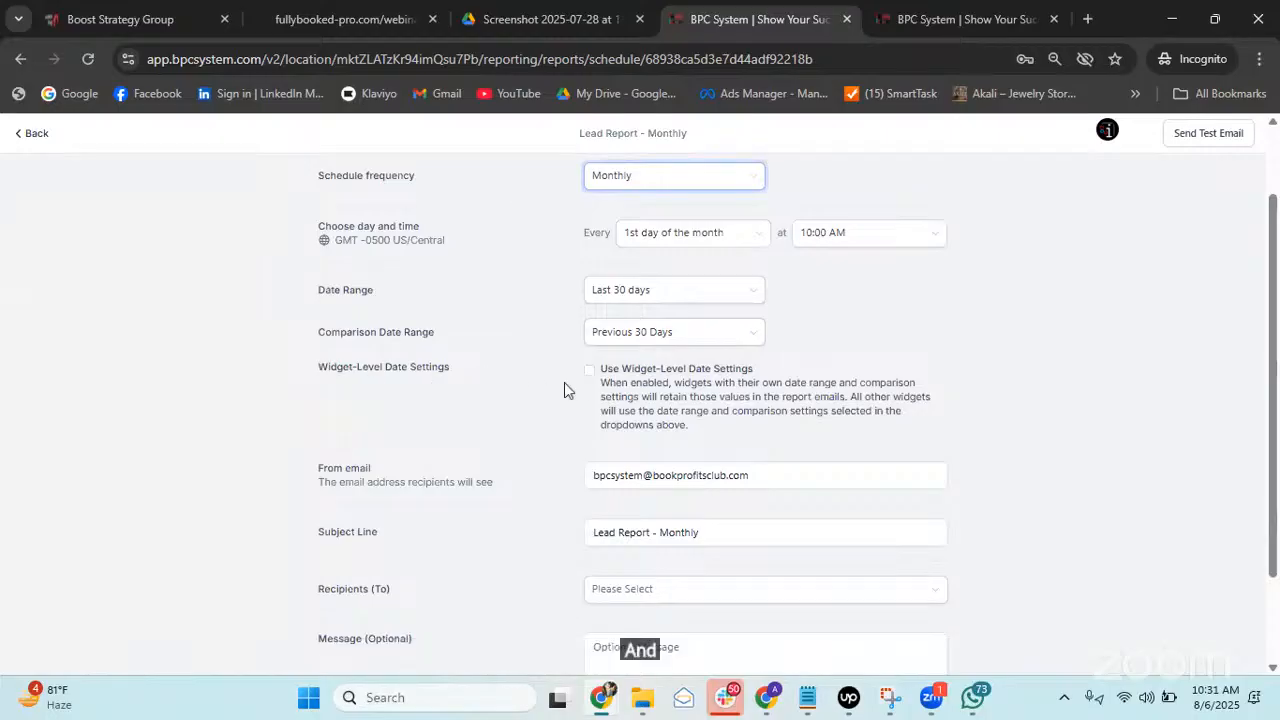
pyautogui.click(589, 372)
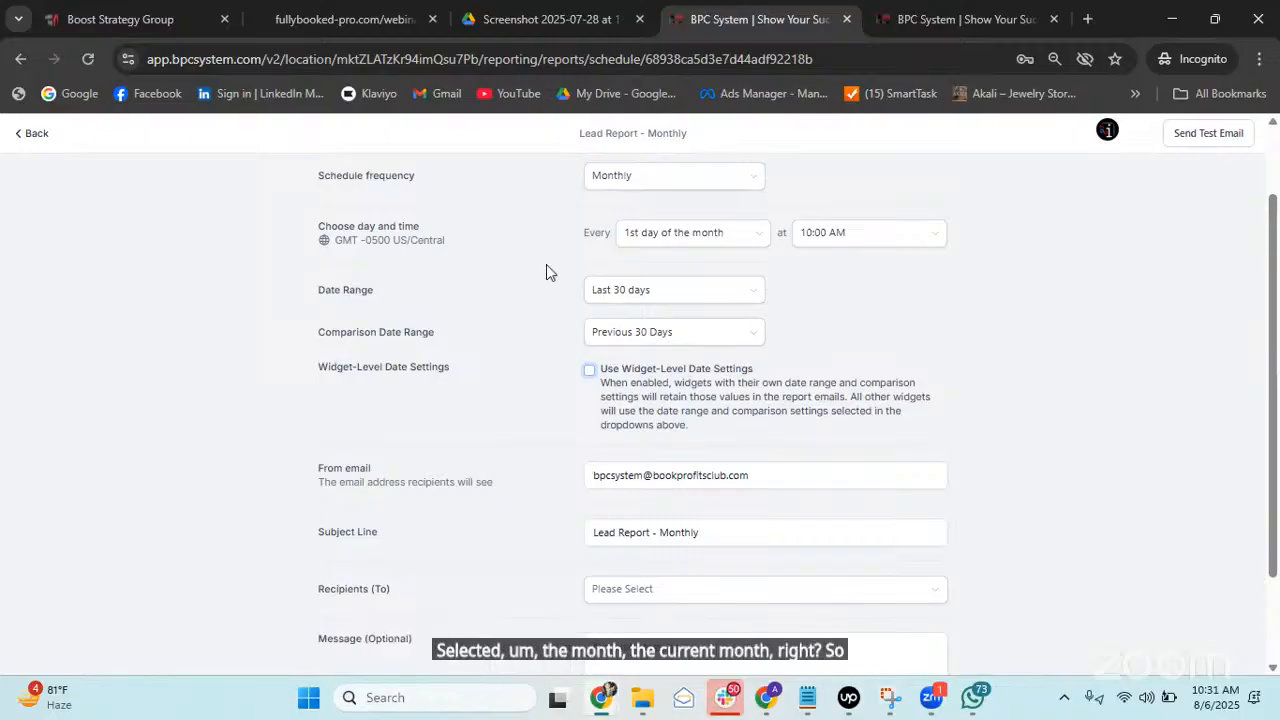
pyautogui.click(588, 370)
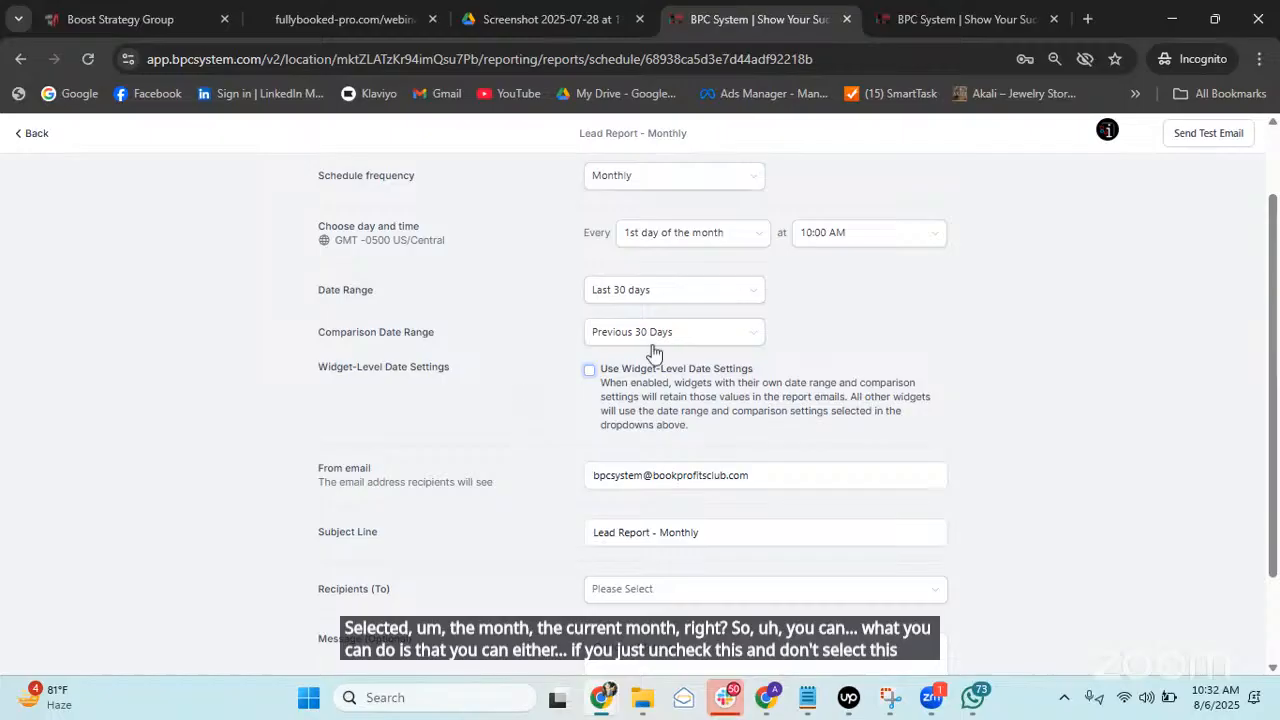
pyautogui.scroll(1, 652, 352)
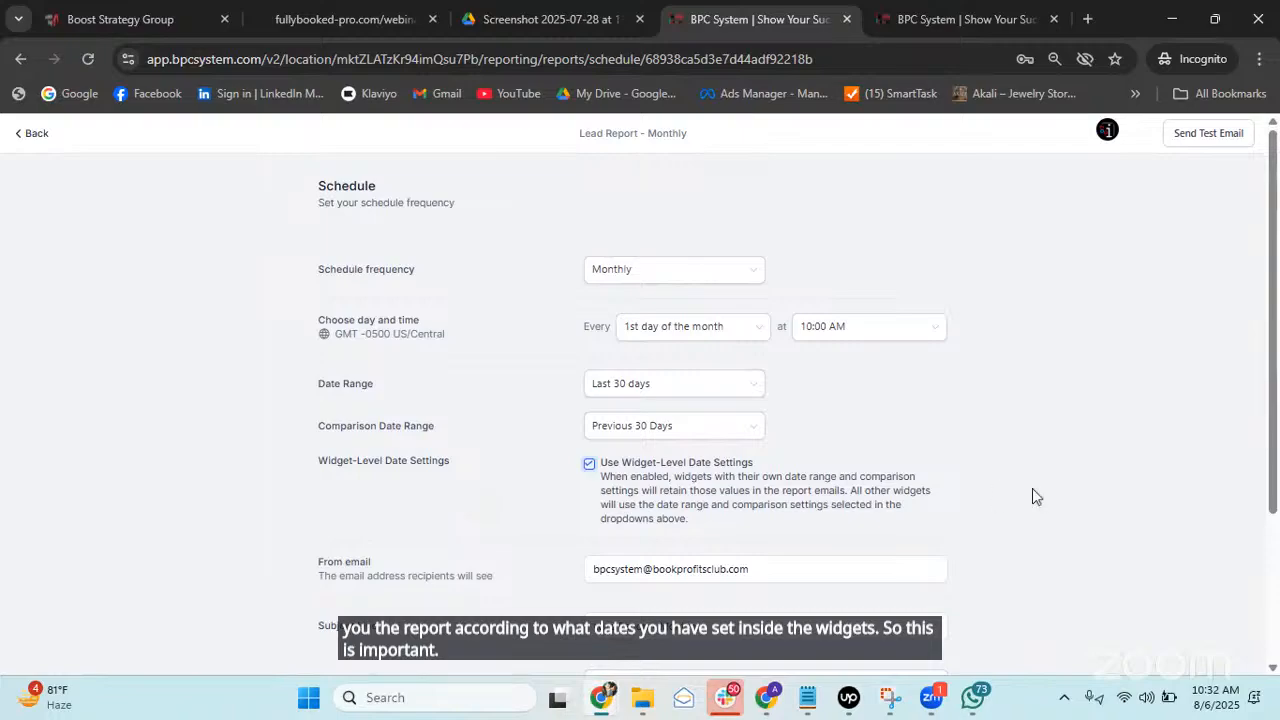
pyautogui.click(589, 464)
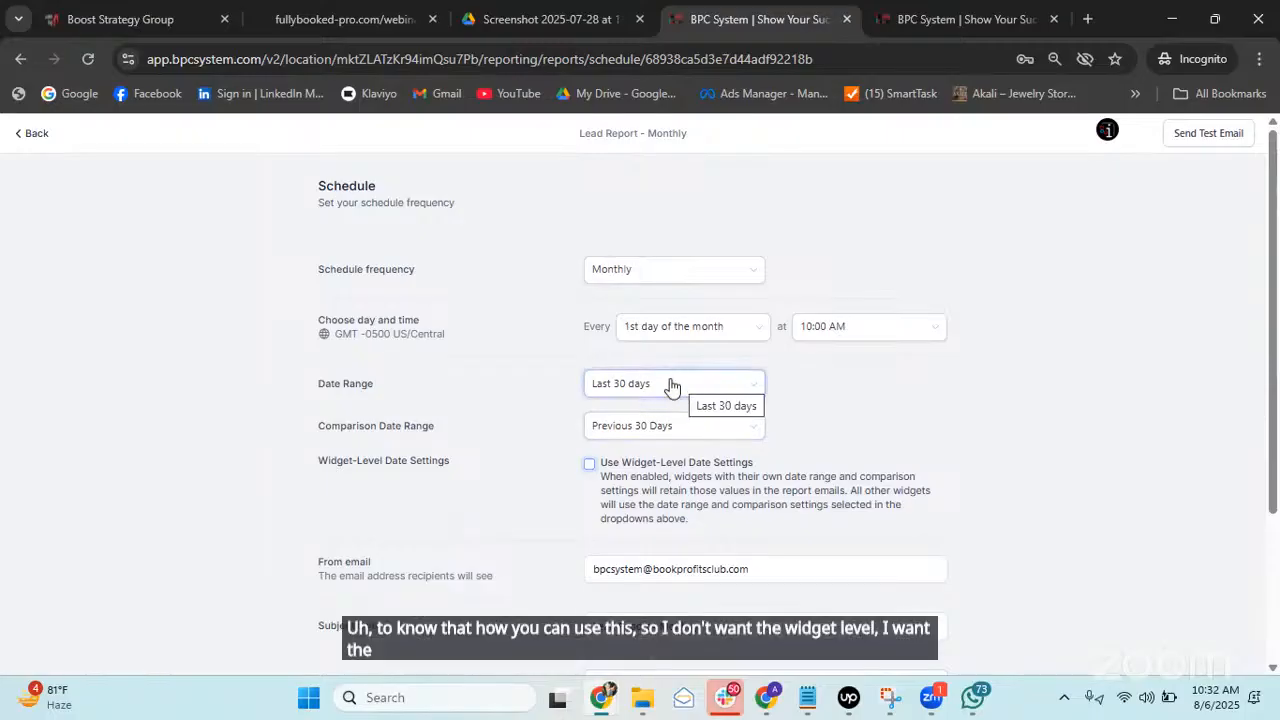
pyautogui.scroll(-3, 672, 385)
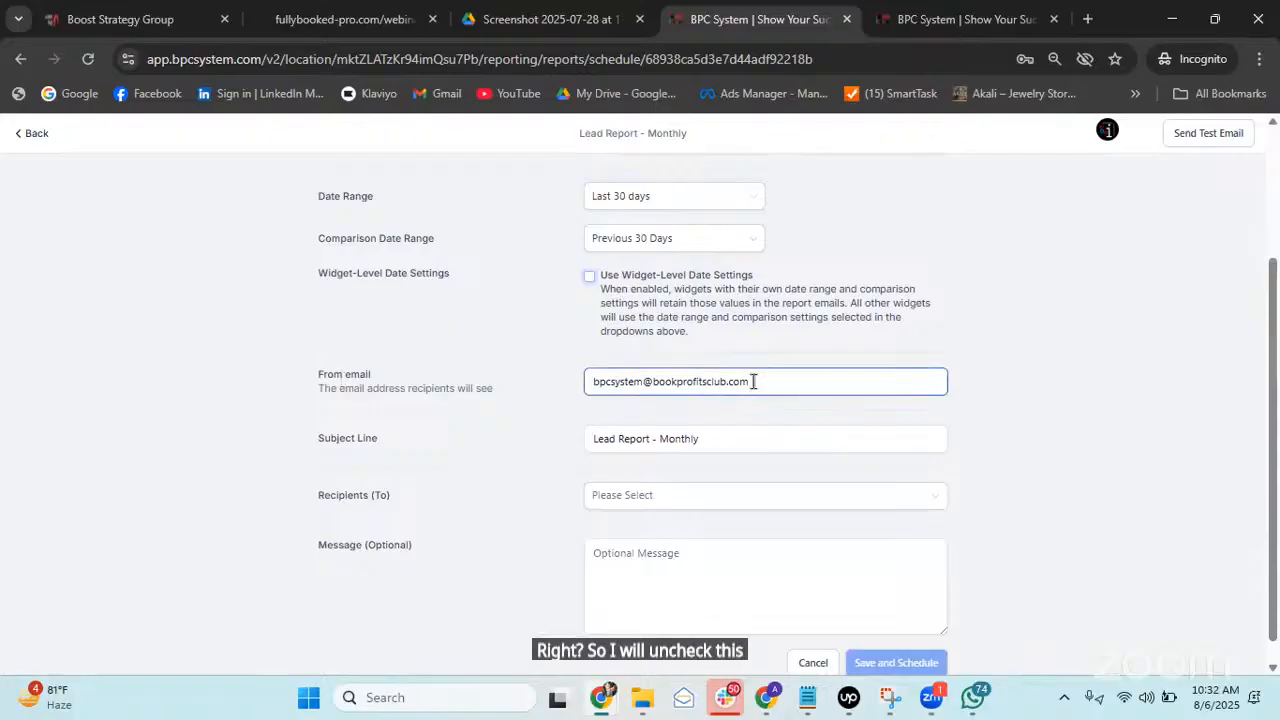
# Add the owner's email address as the report recipient in the To field.
pyautogui.click(700, 442)
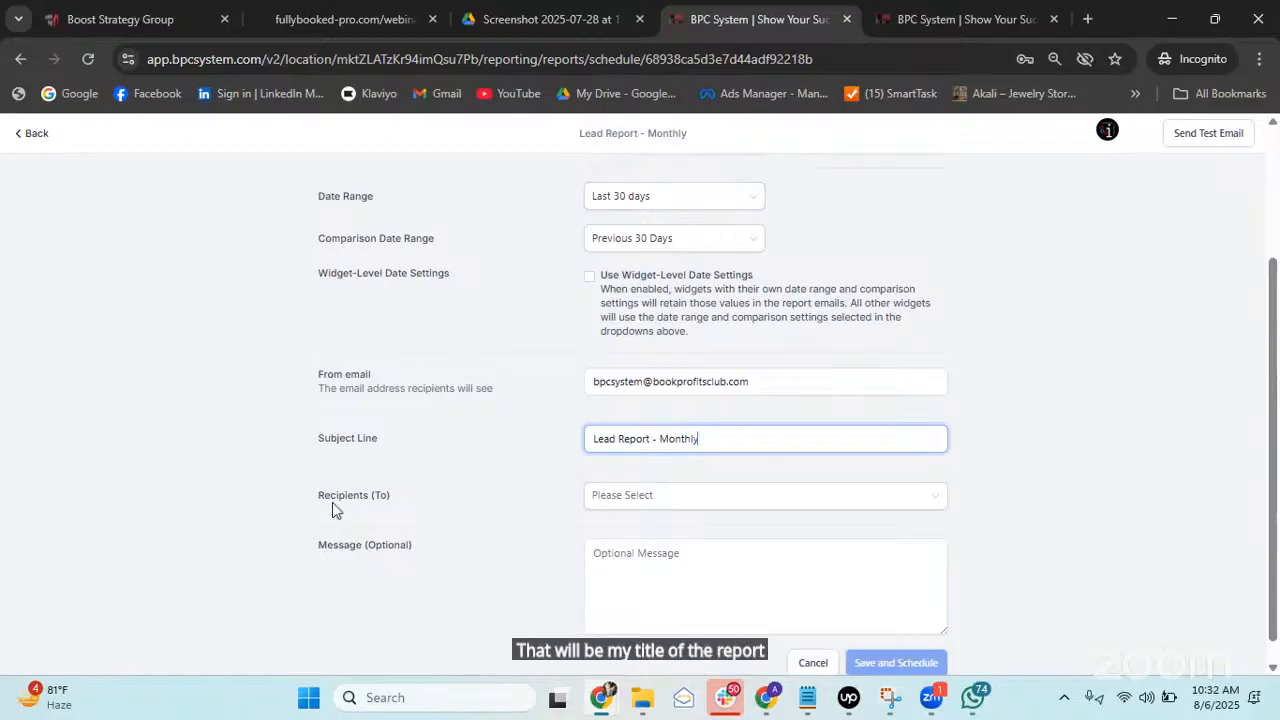
pyautogui.click(707, 496)
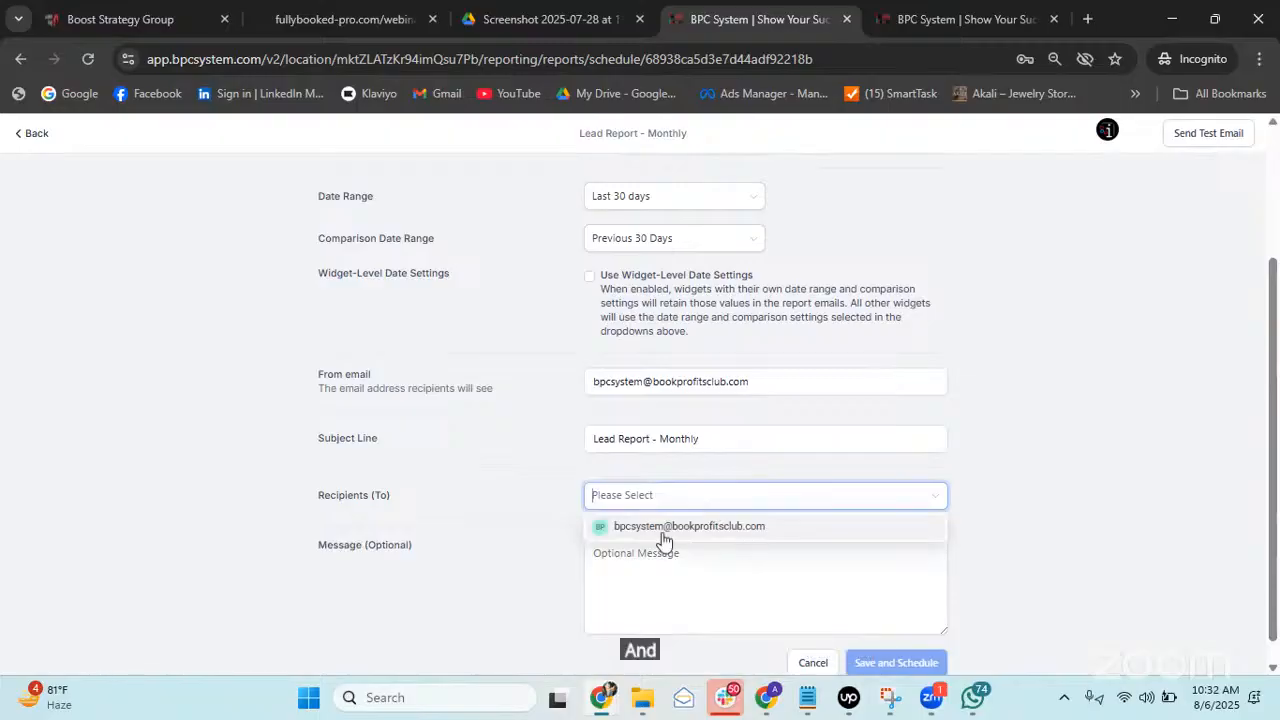
pyautogui.click(775, 527)
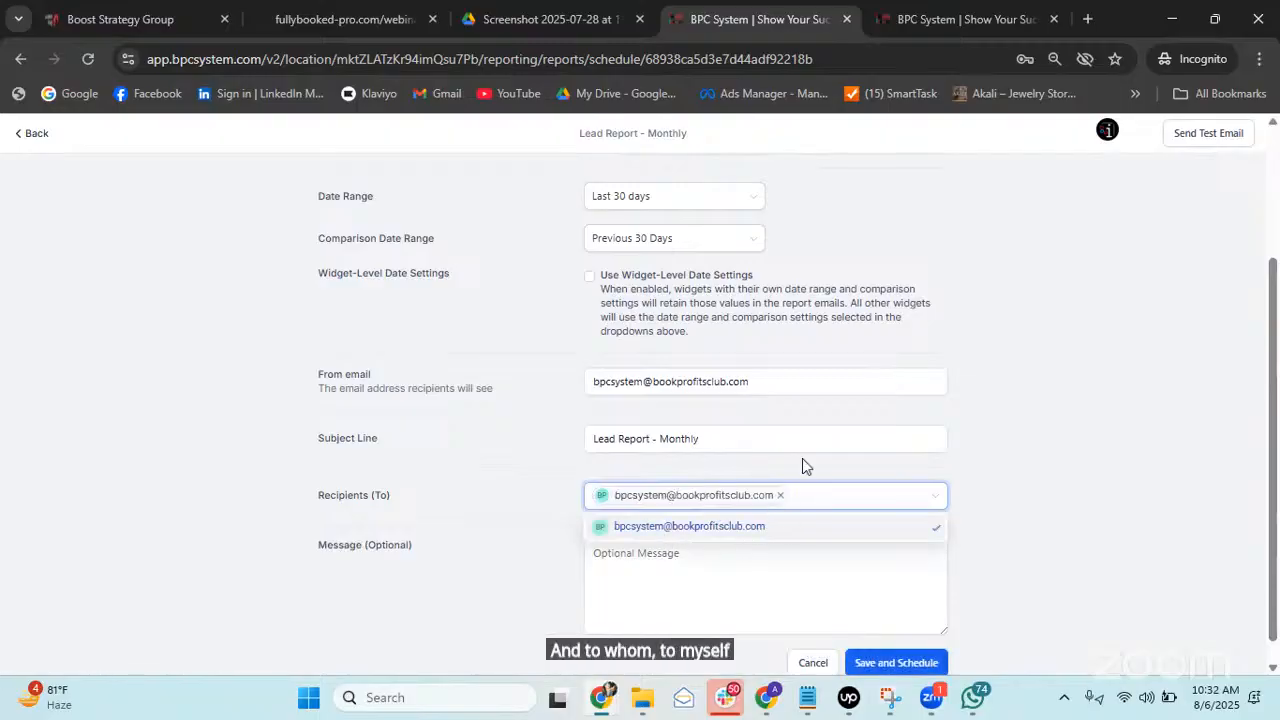
pyautogui.click(504, 575)
# Enter the message 'Here is the mothly lead report for you!' and save the schedule.
pyautogui.click(625, 555)
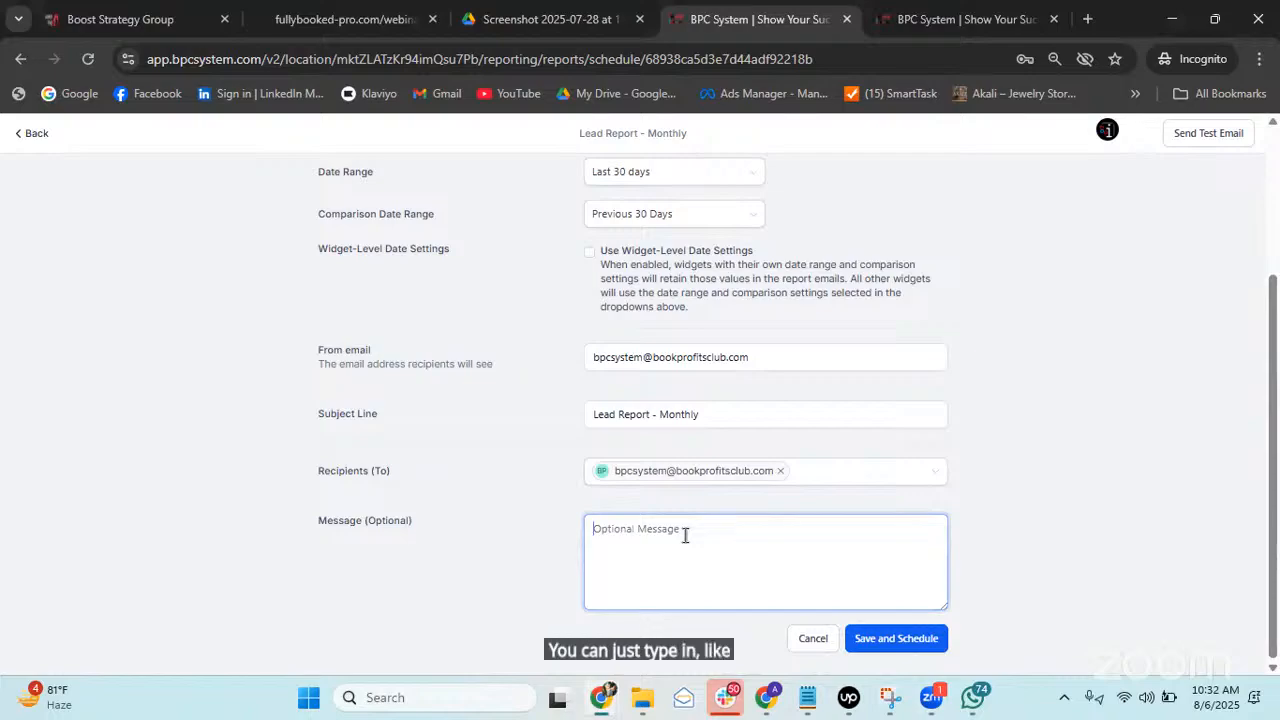
pyautogui.write('Here is th')
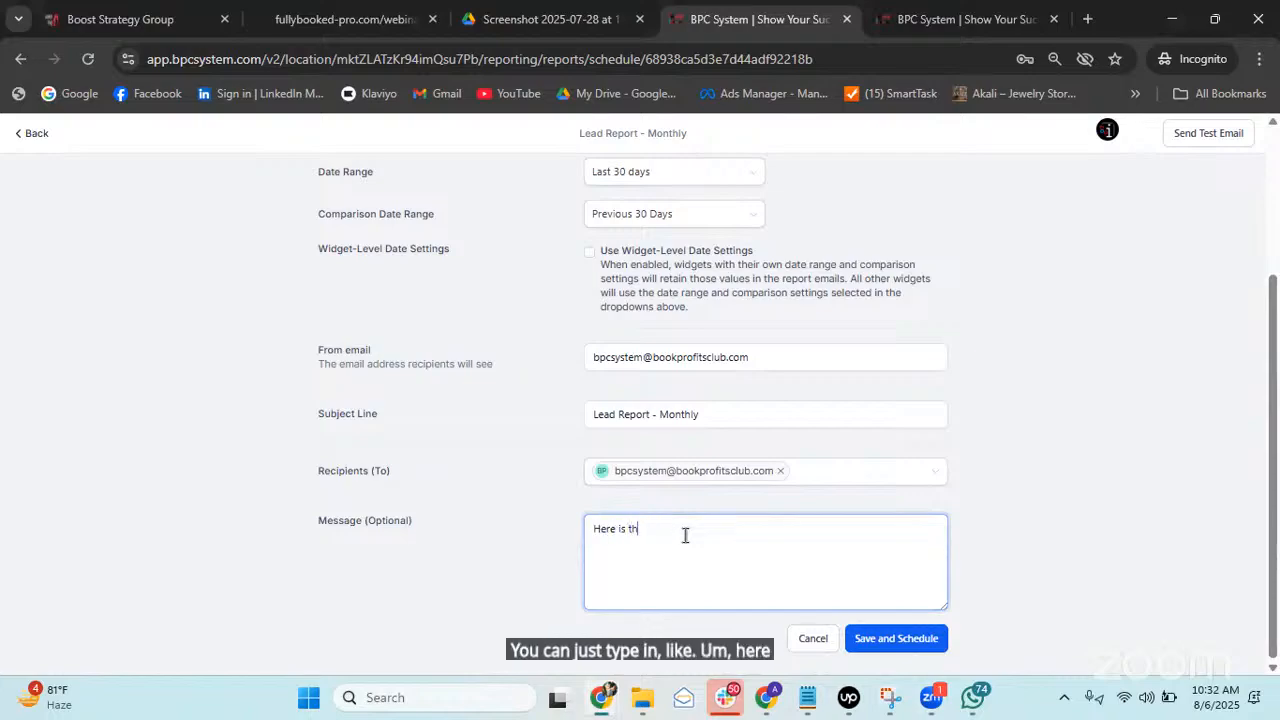
pyautogui.write('e lea')
pyautogui.press('BackSpace')
pyautogui.press('BackSpace')
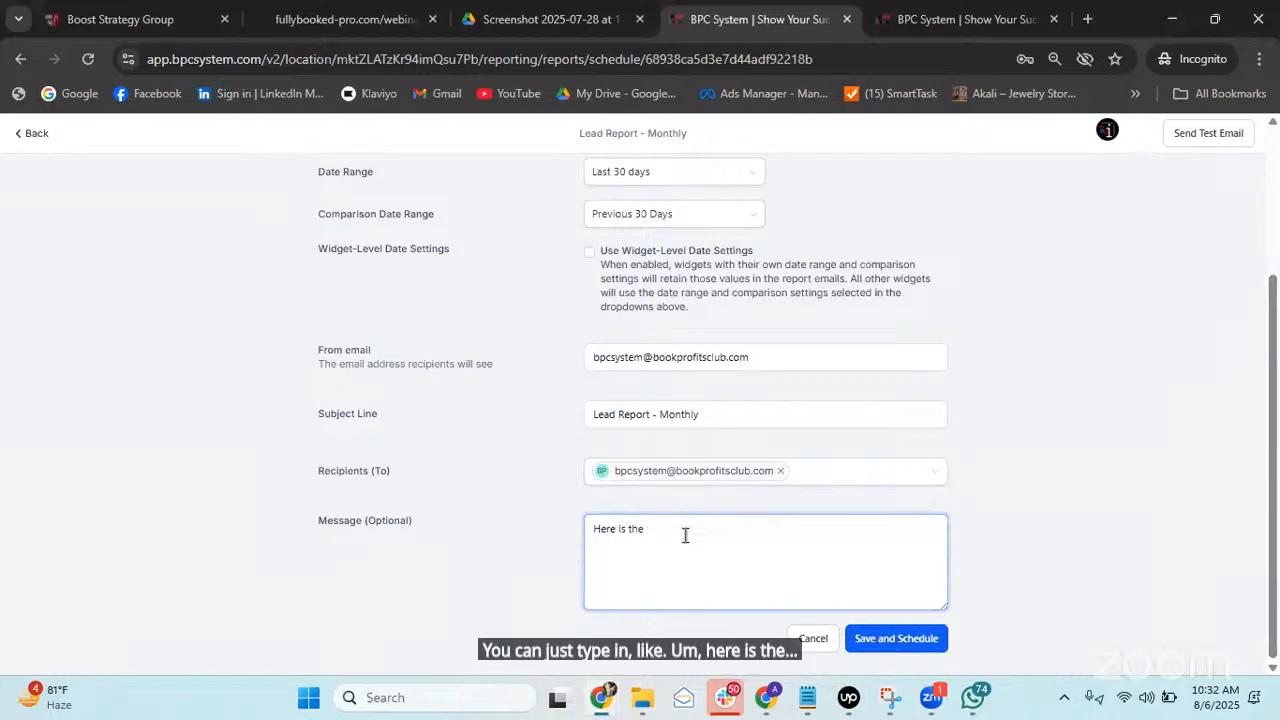
pyautogui.write('mothly l')
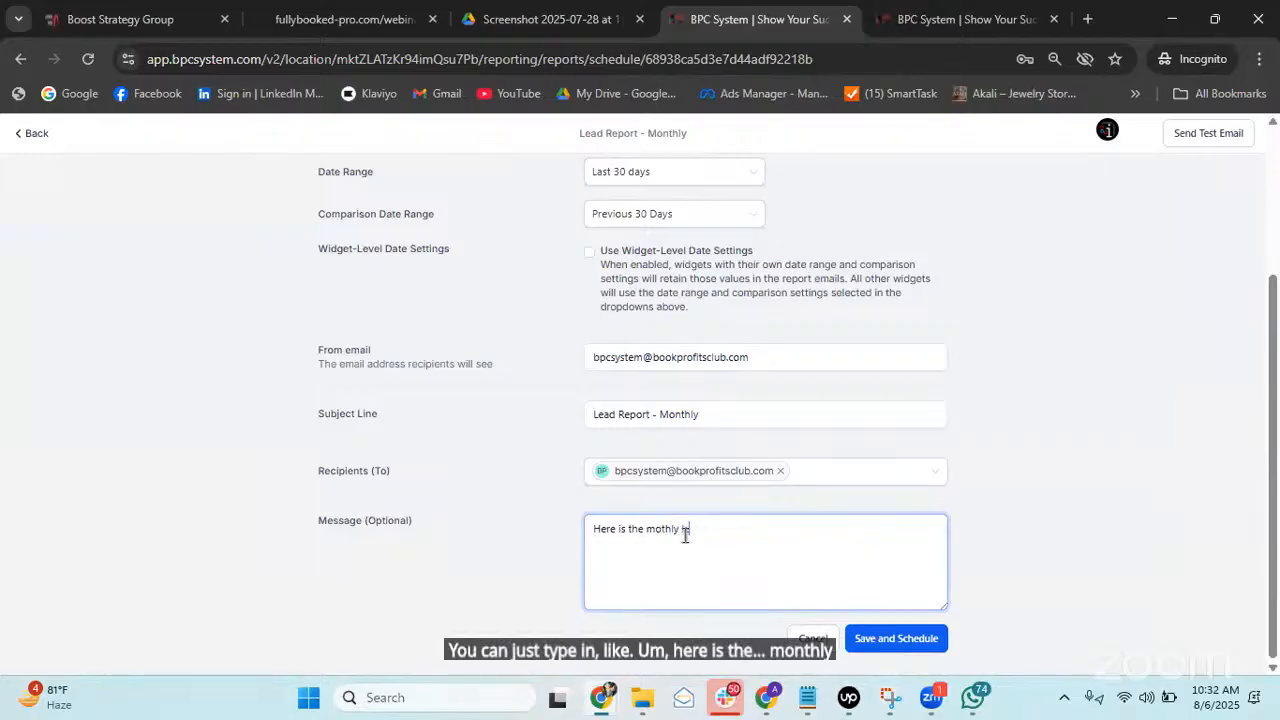
pyautogui.write('ead report for y')
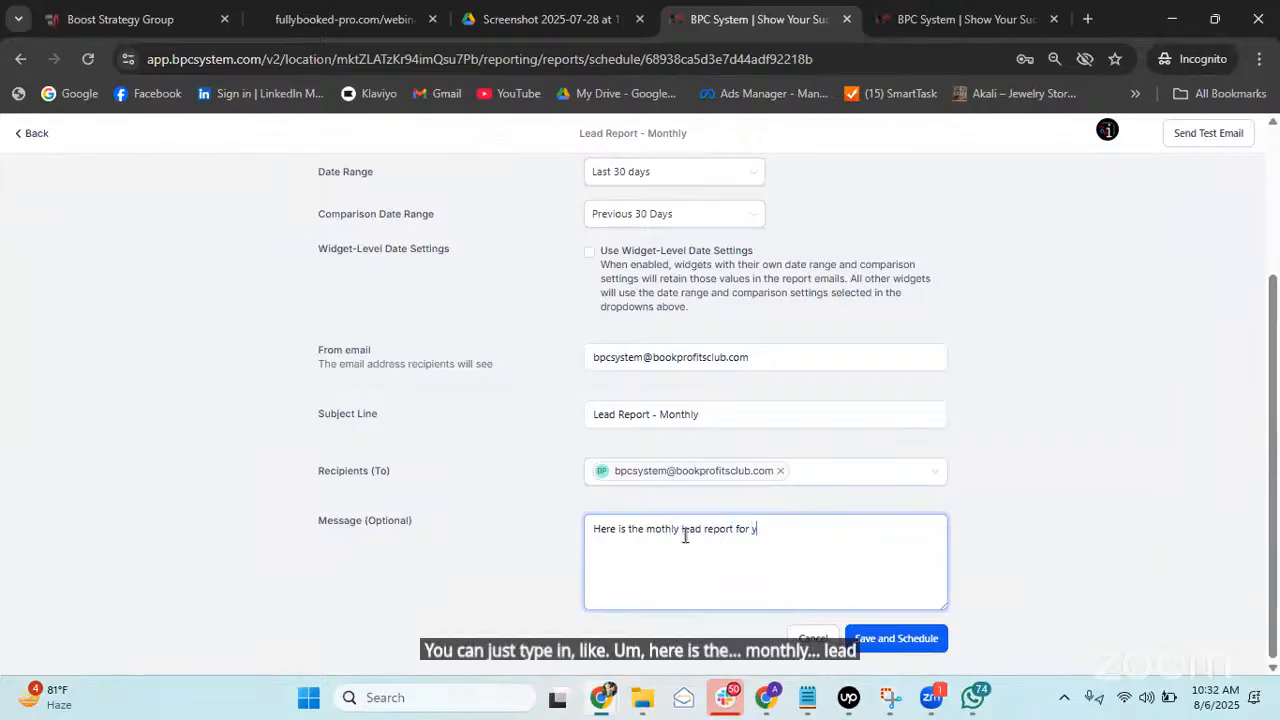
pyautogui.write('ou!')
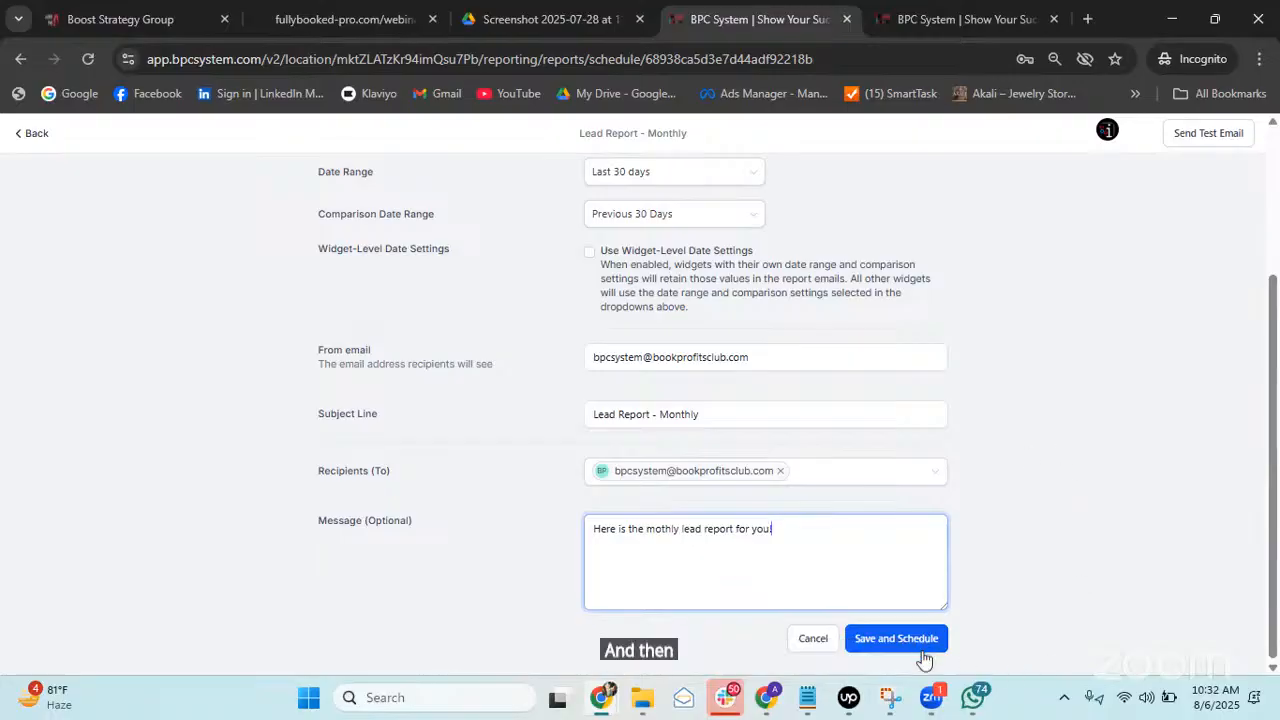
pyautogui.scroll(1, 990, 454)
pyautogui.scroll(-1, 994, 480)
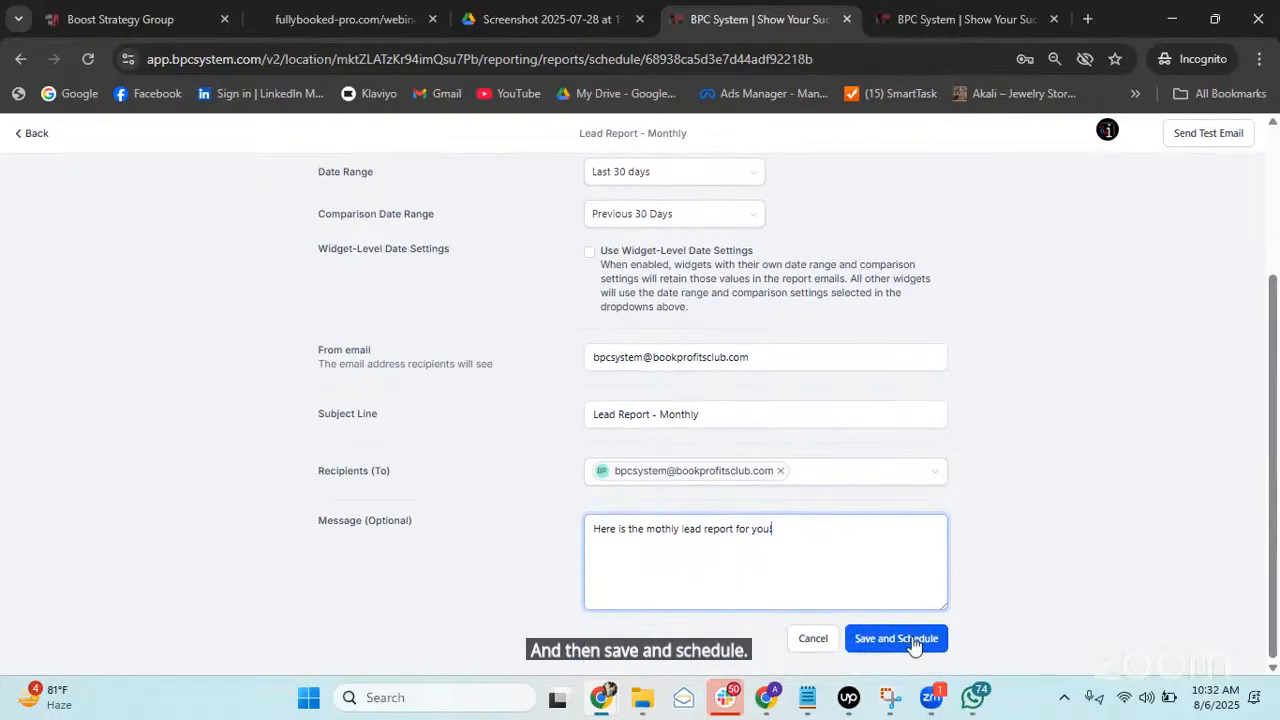
pyautogui.click(903, 638)
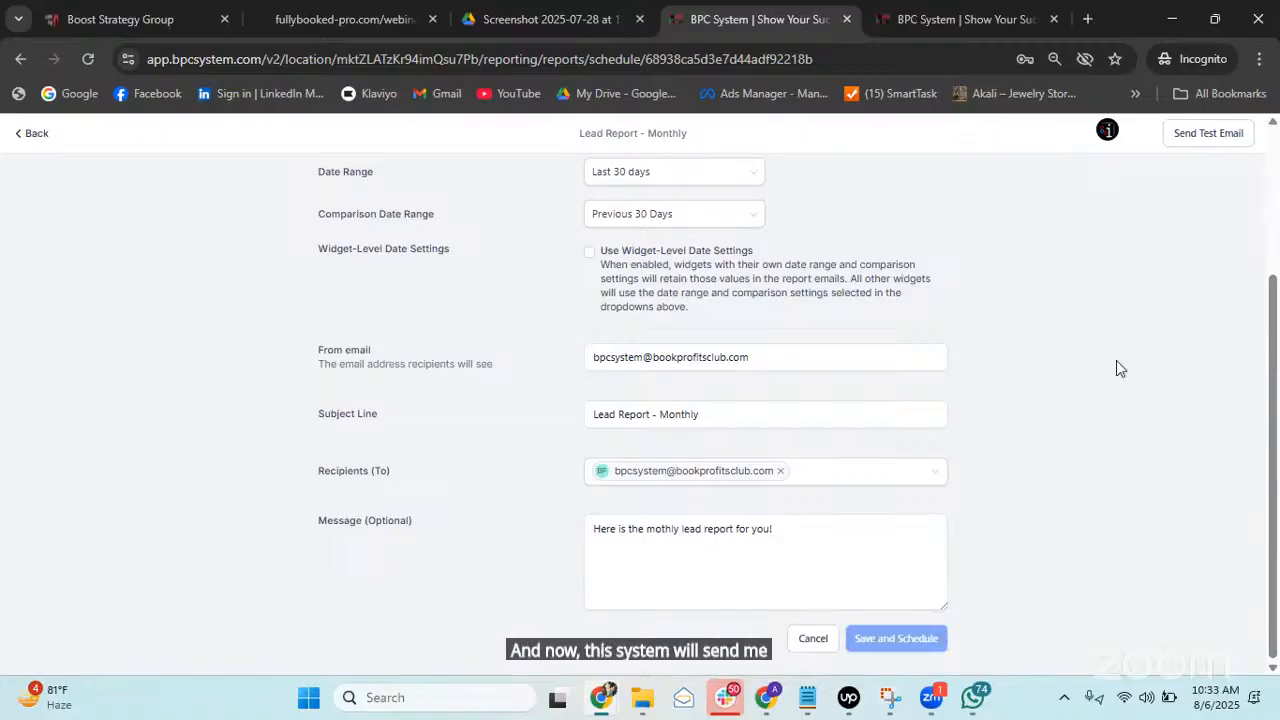
# Return to the report editor and scroll through its widgets, including Total Revenue Rs0 and Total Funnel Views 11.
pyautogui.click(29, 136)
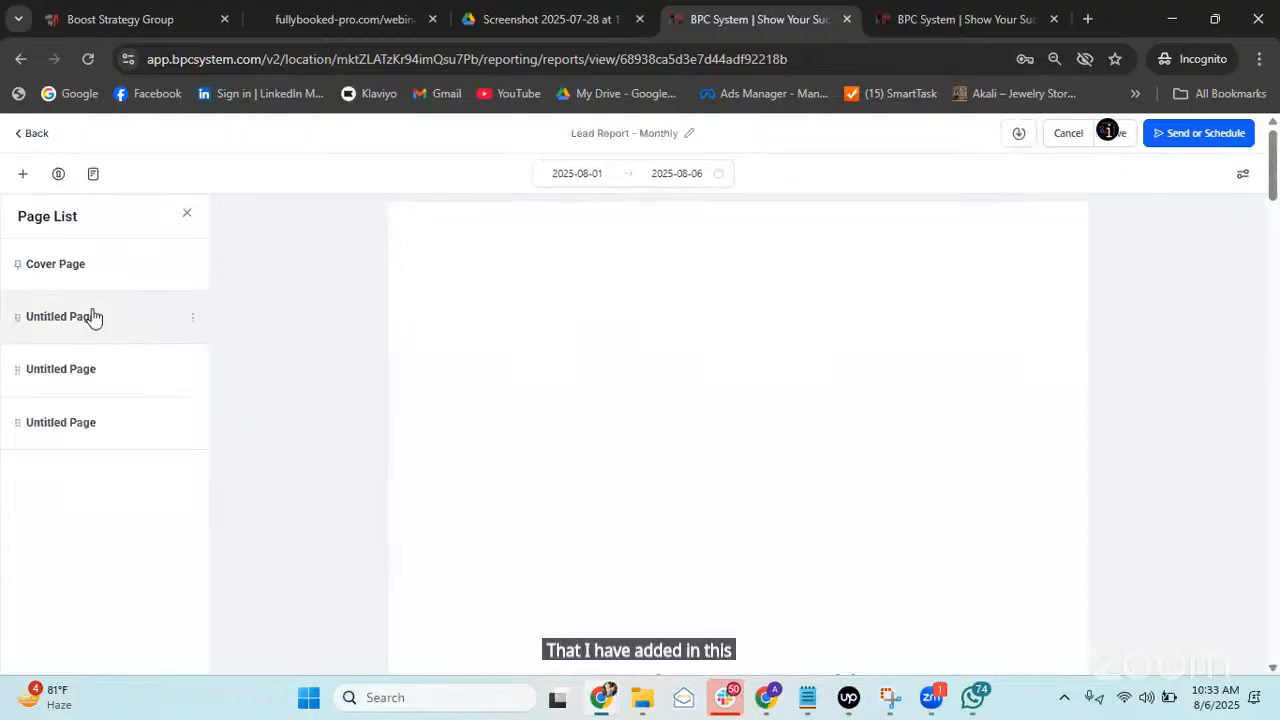
pyautogui.scroll(-10, 746, 351)
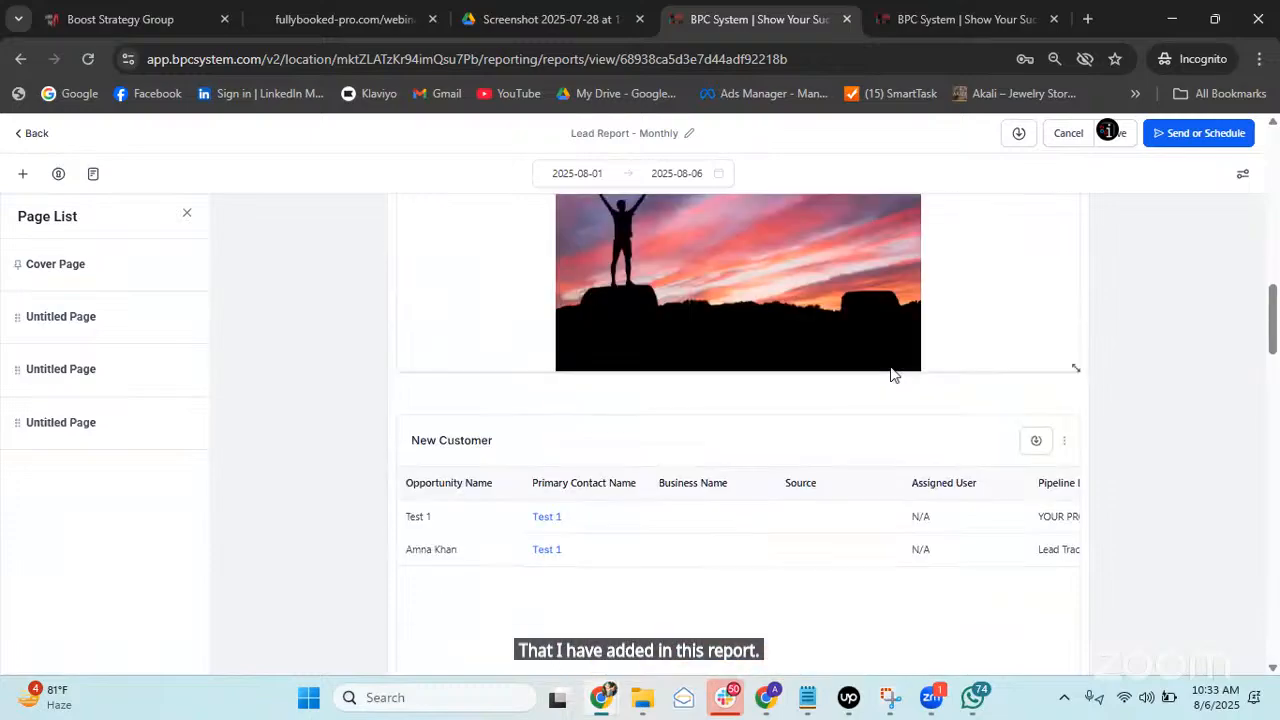
pyautogui.scroll(-6, 803, 383)
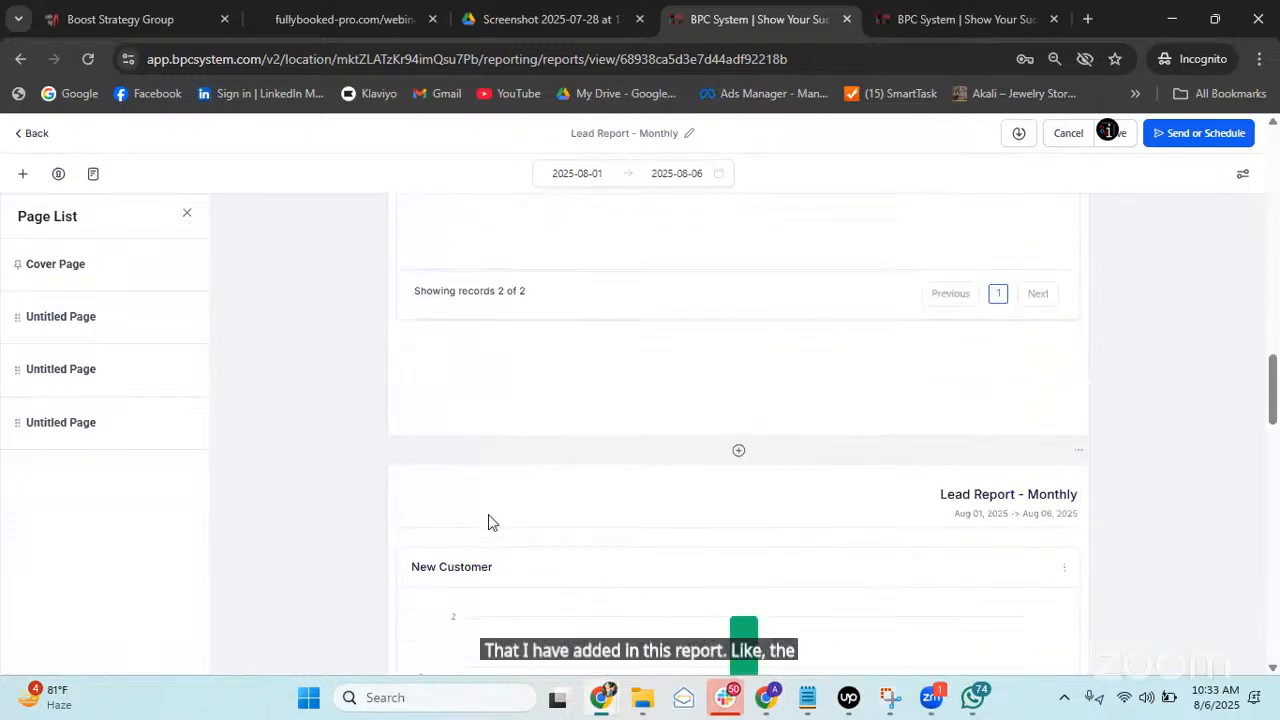
pyautogui.scroll(6, 774, 411)
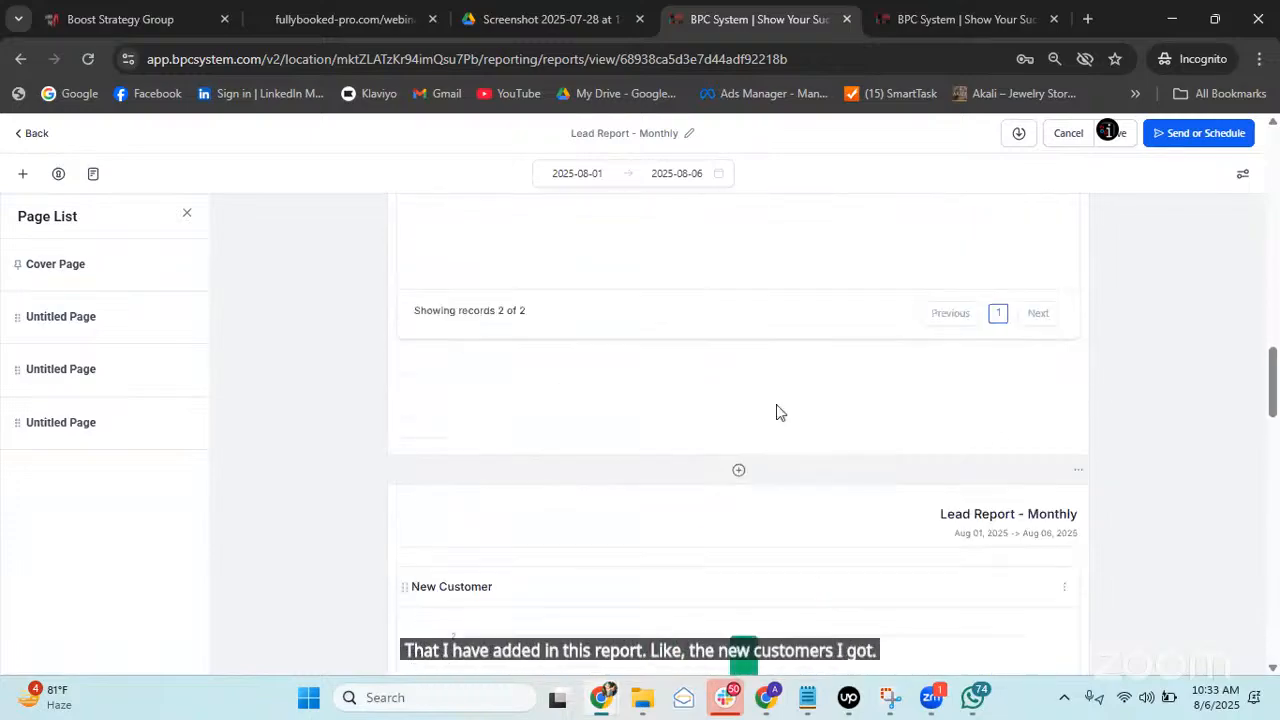
pyautogui.scroll(-5, 895, 355)
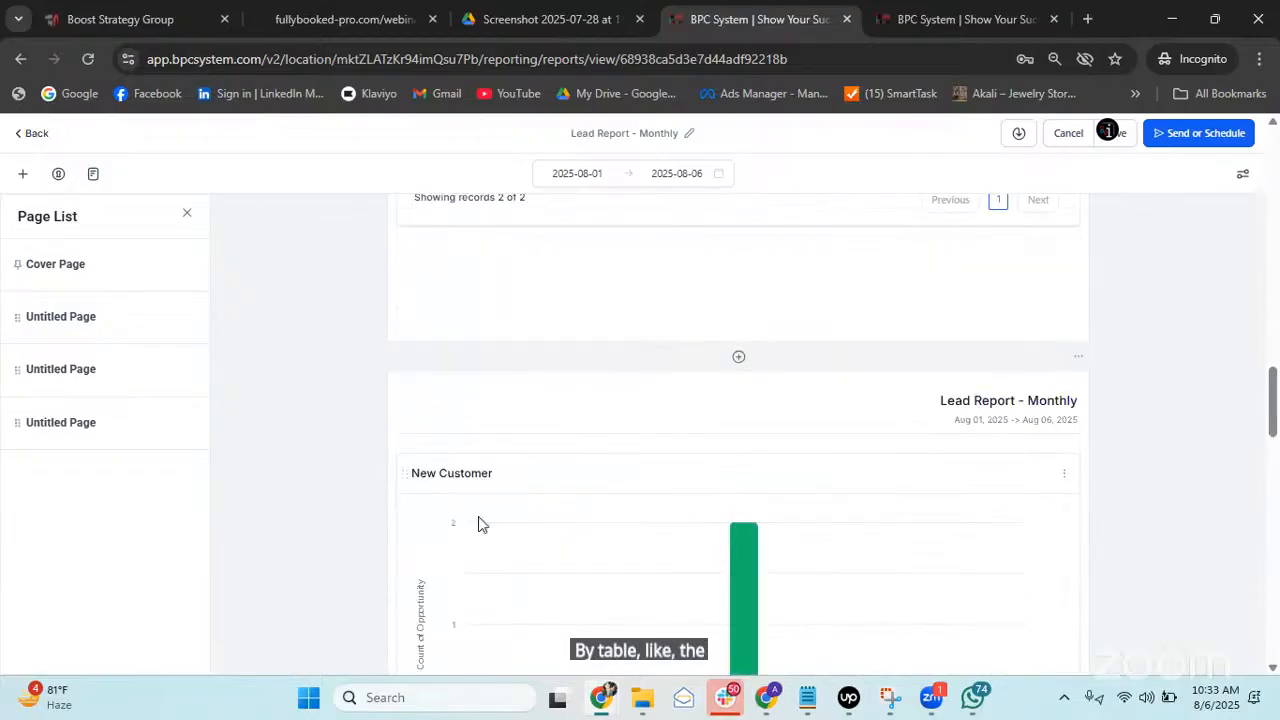
pyautogui.moveTo(714, 537)
pyautogui.scroll(-5, 731, 541)
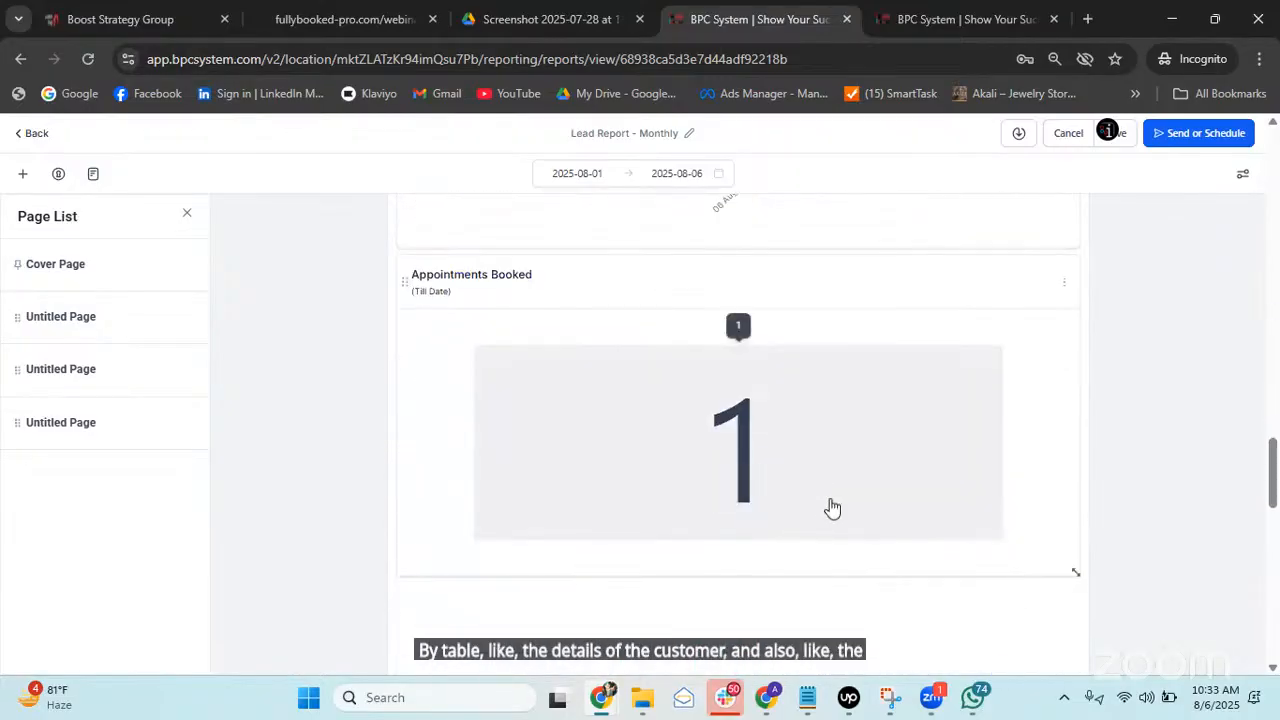
pyautogui.scroll(-10, 437, 491)
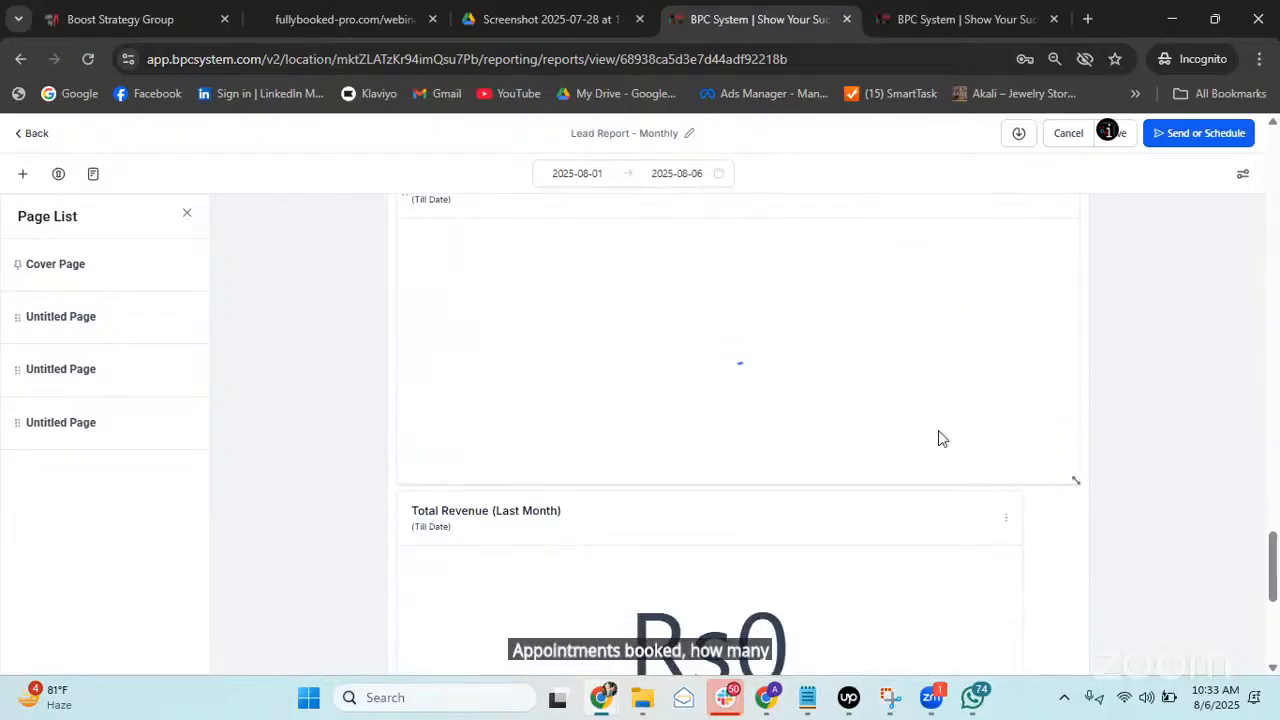
pyautogui.scroll(-2, 409, 463)
pyautogui.scroll(-3, 925, 425)
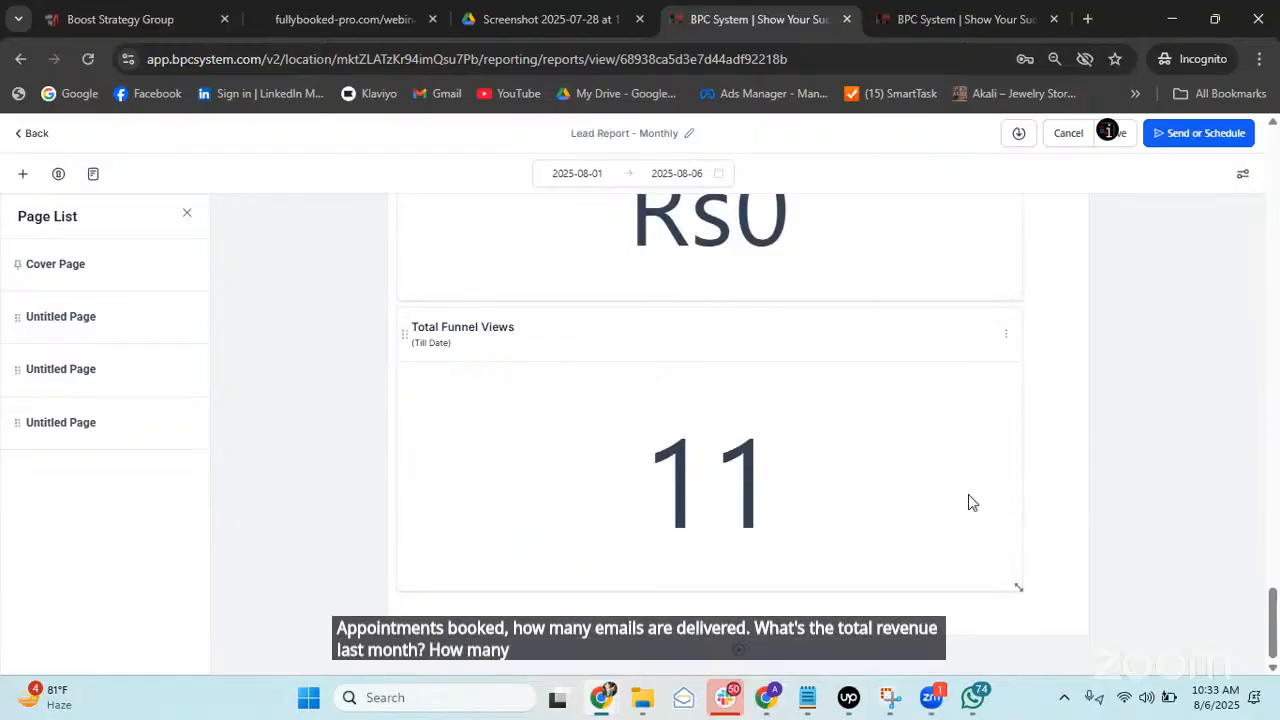
pyautogui.scroll(5, 968, 494)
pyautogui.scroll(15, 968, 494)
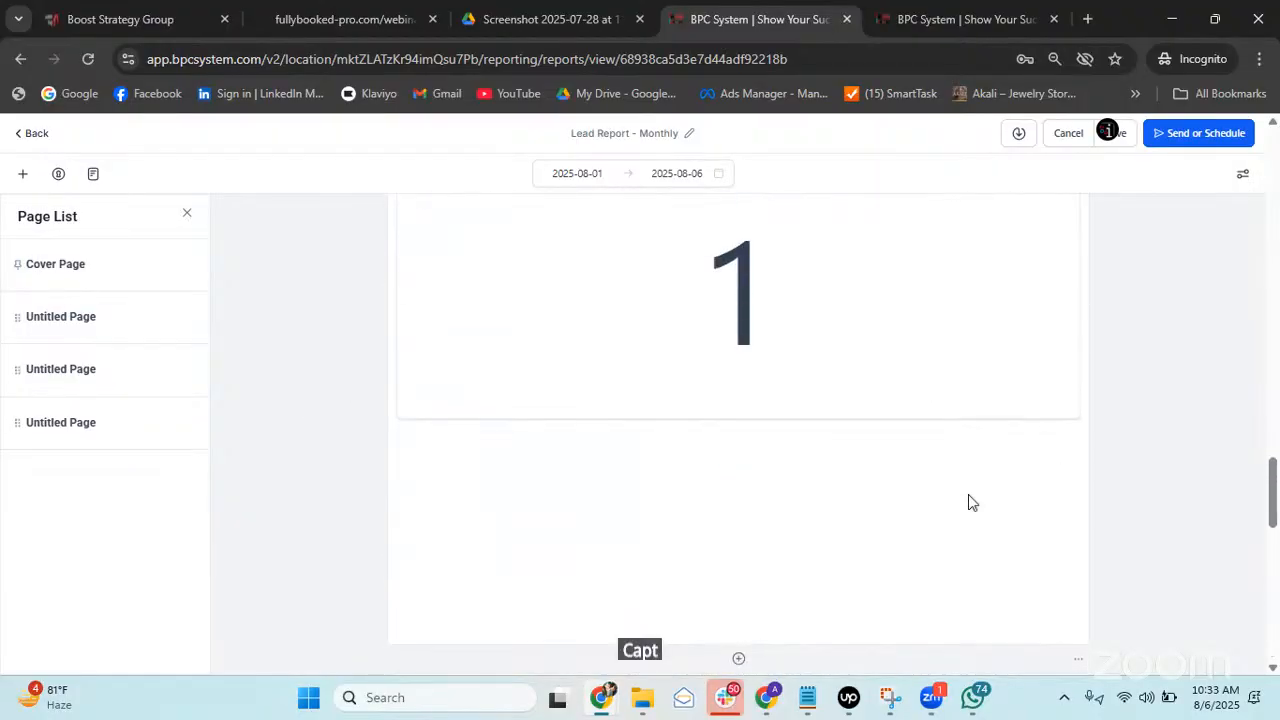
pyautogui.scroll(10, 968, 500)
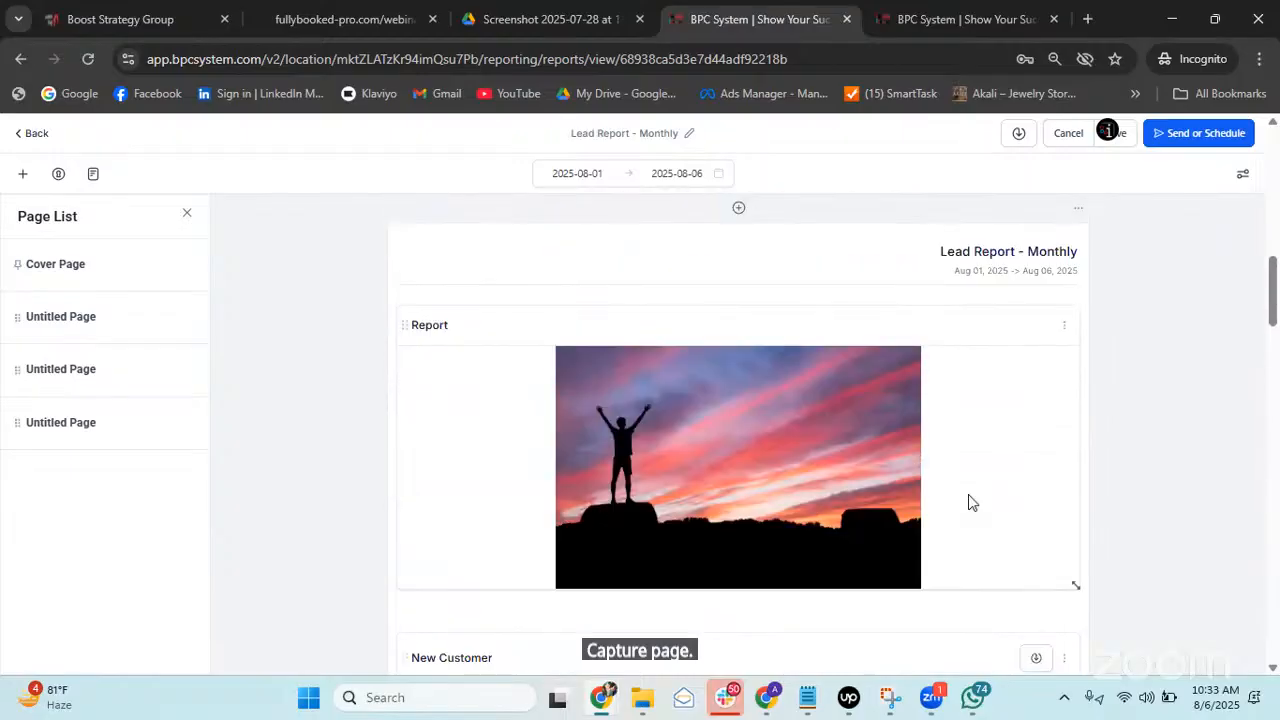
pyautogui.scroll(5, 968, 500)
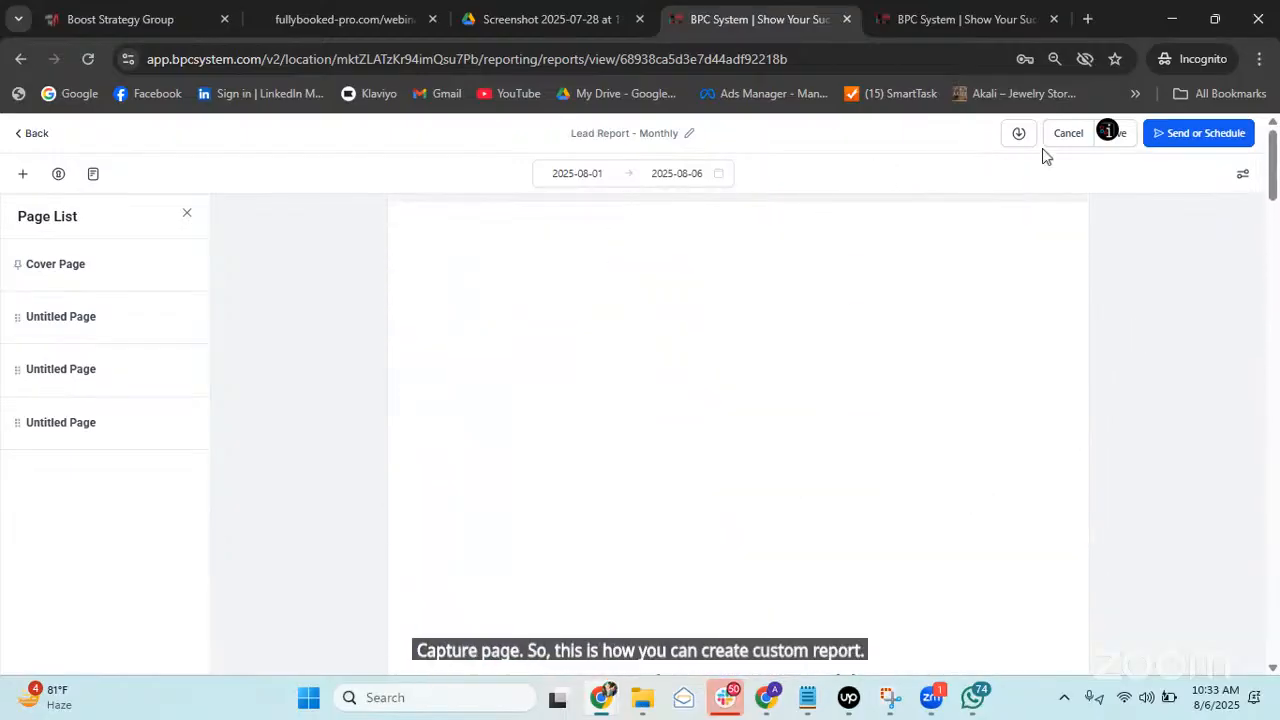
# Return to Reports Overview and bring up the Actions menu on the Lead Report - Monthly row.
pyautogui.click(30, 136)
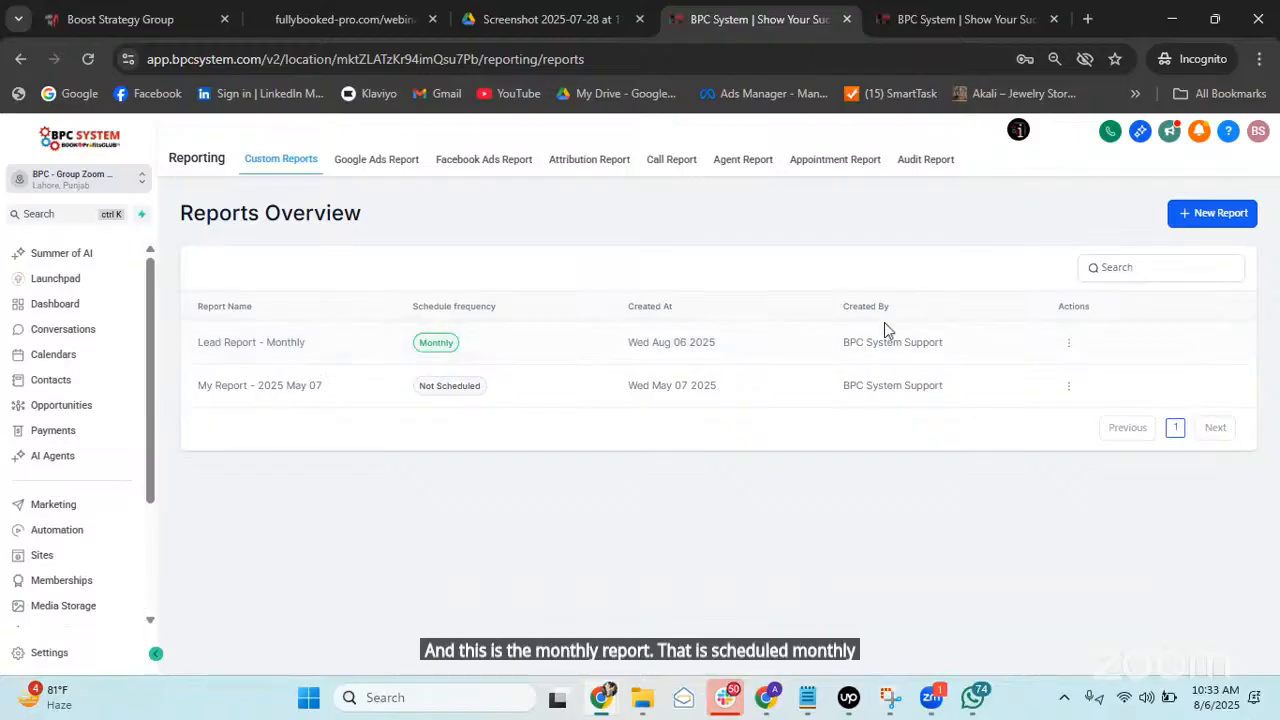
pyautogui.click(1068, 343)
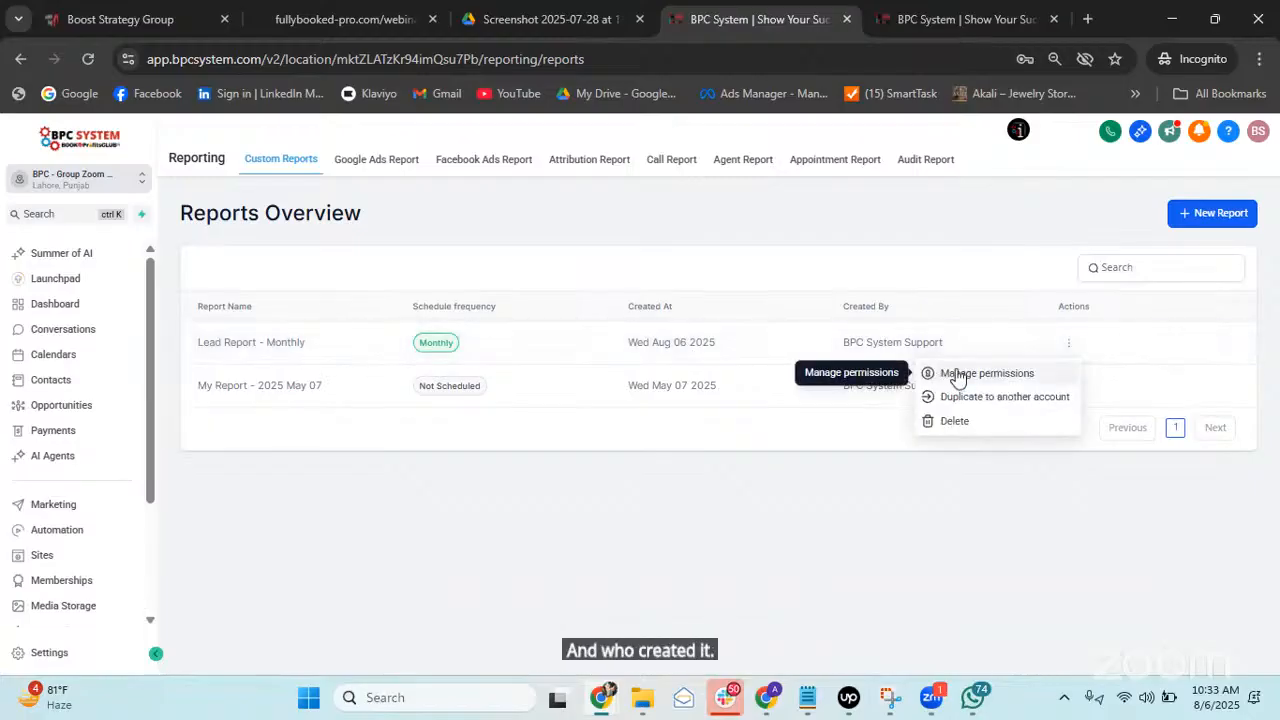
pyautogui.click(1088, 327)
pyautogui.click(1070, 346)
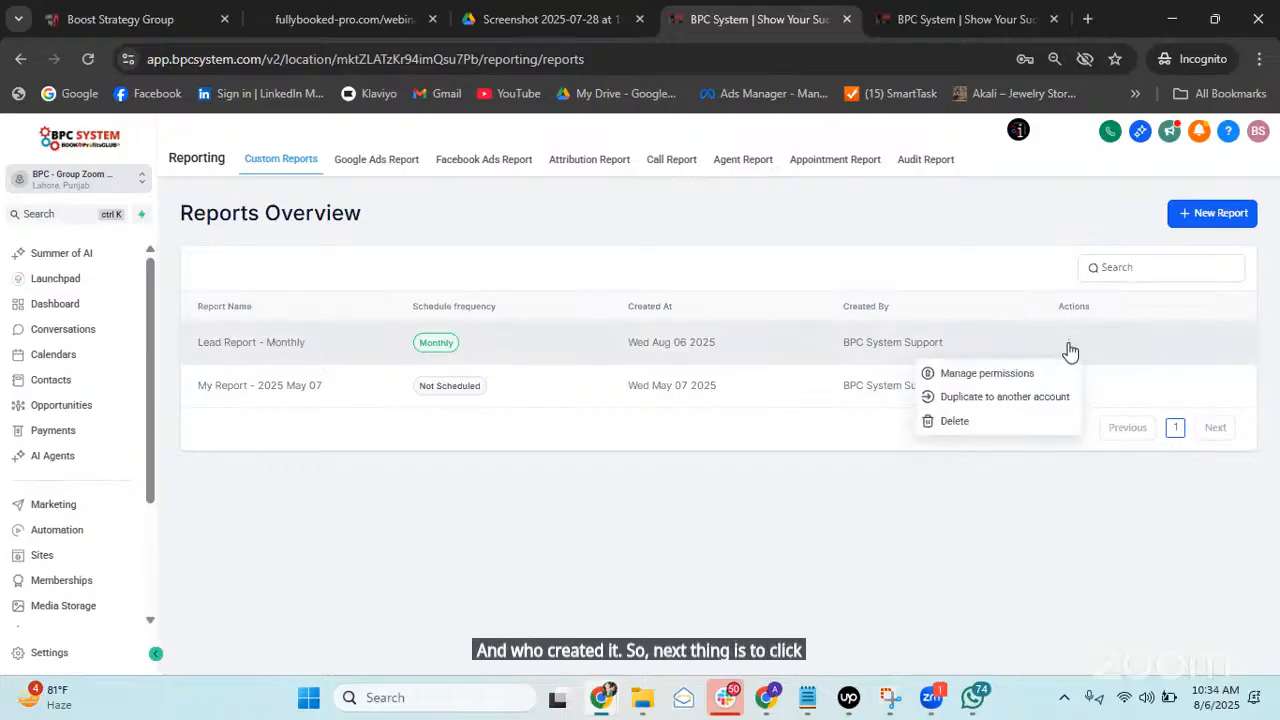
# Turn off Private Report and give Agency User, Account Admin and Account User Full access.
pyautogui.click(980, 375)
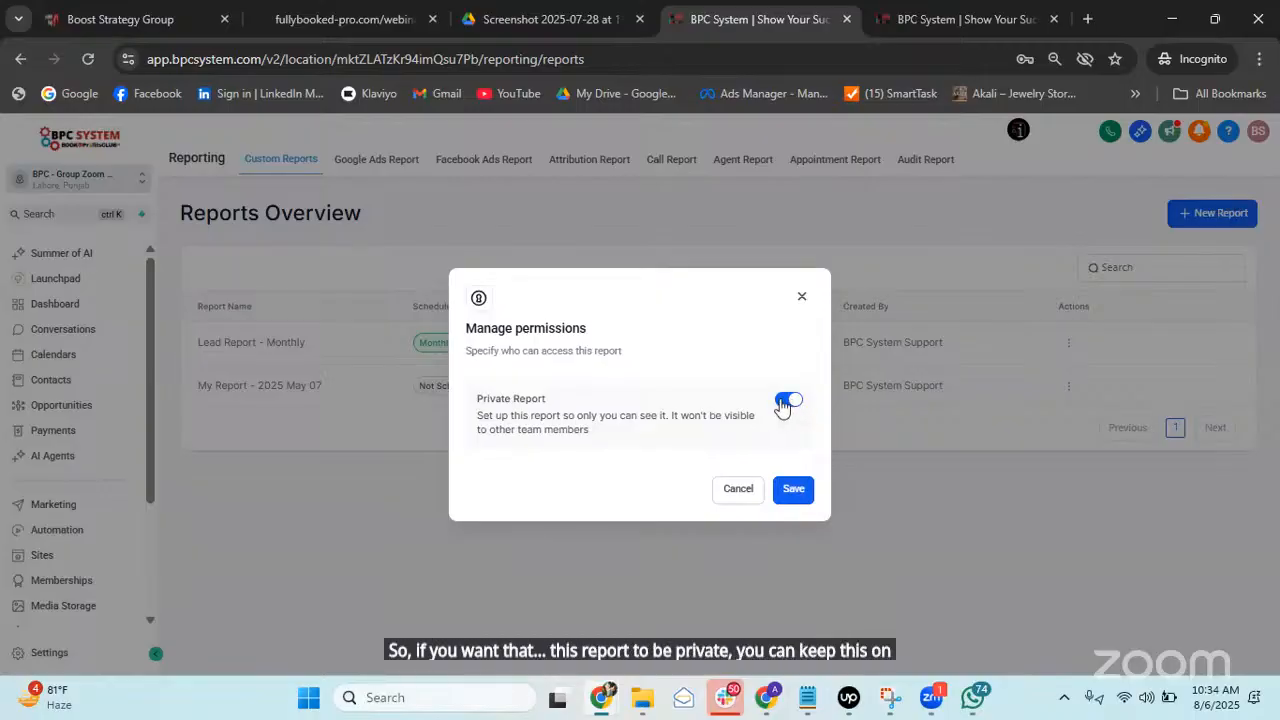
pyautogui.click(782, 403)
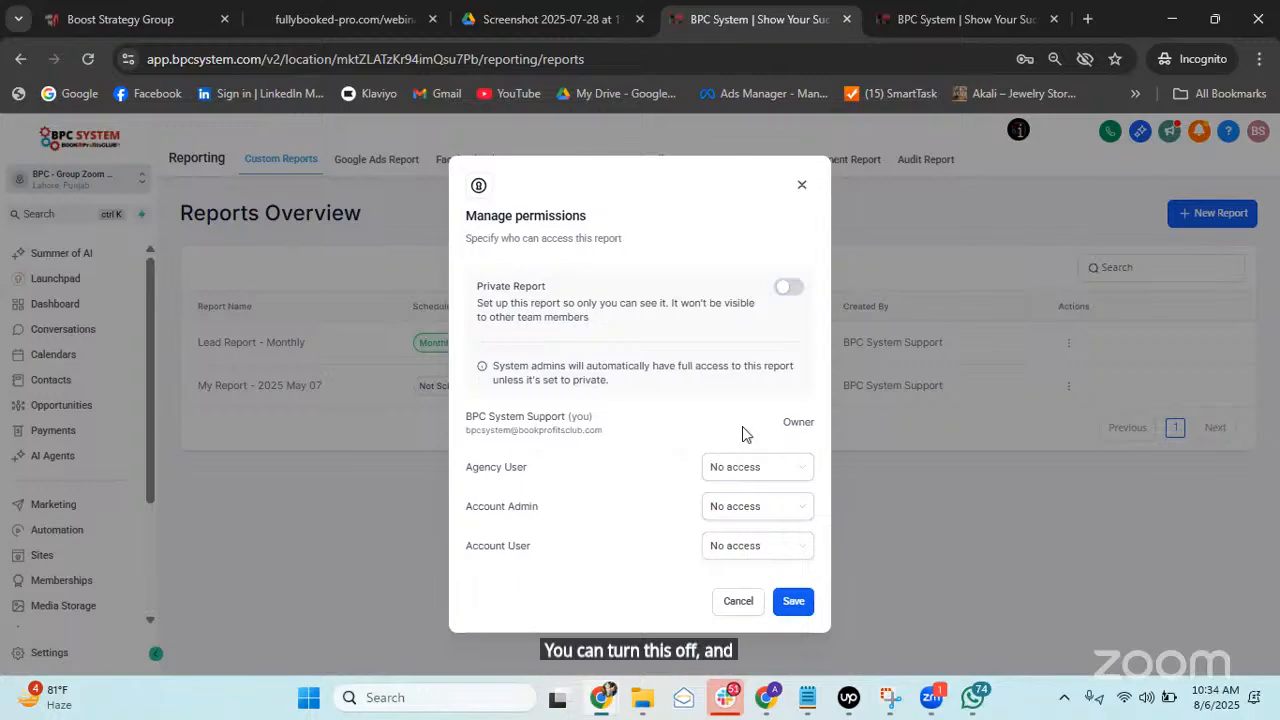
pyautogui.click(780, 468)
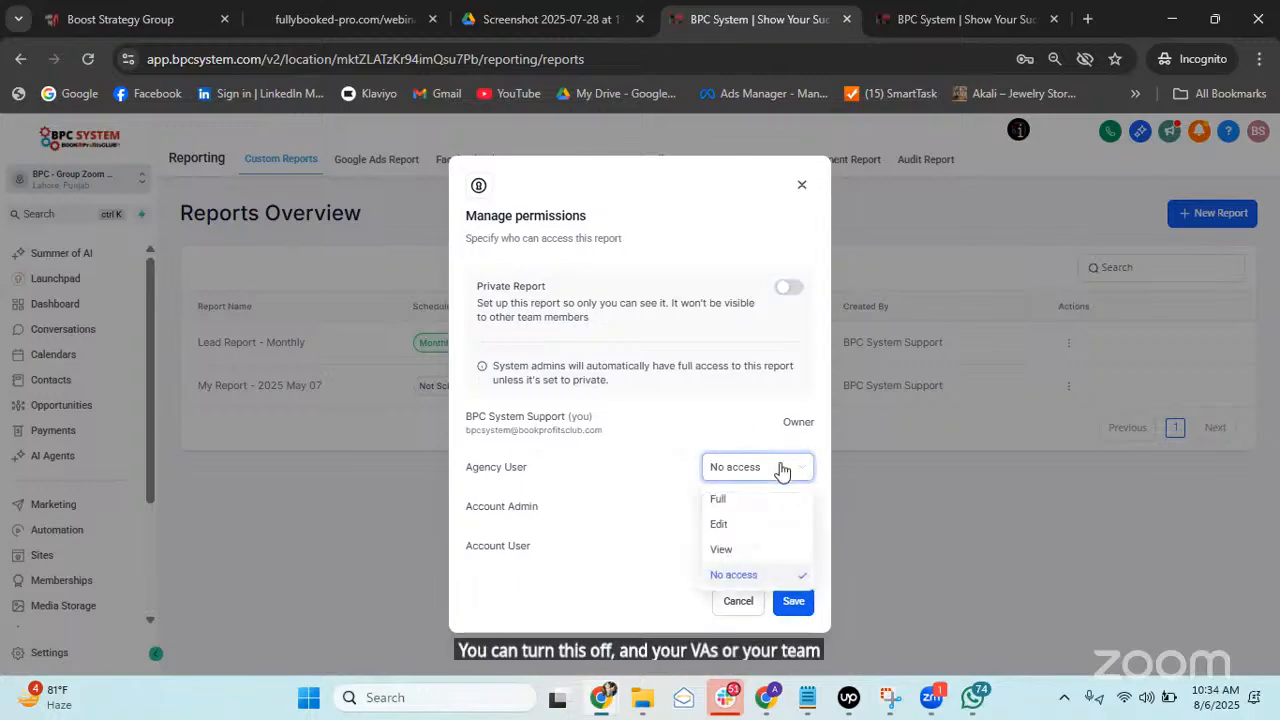
pyautogui.click(716, 498)
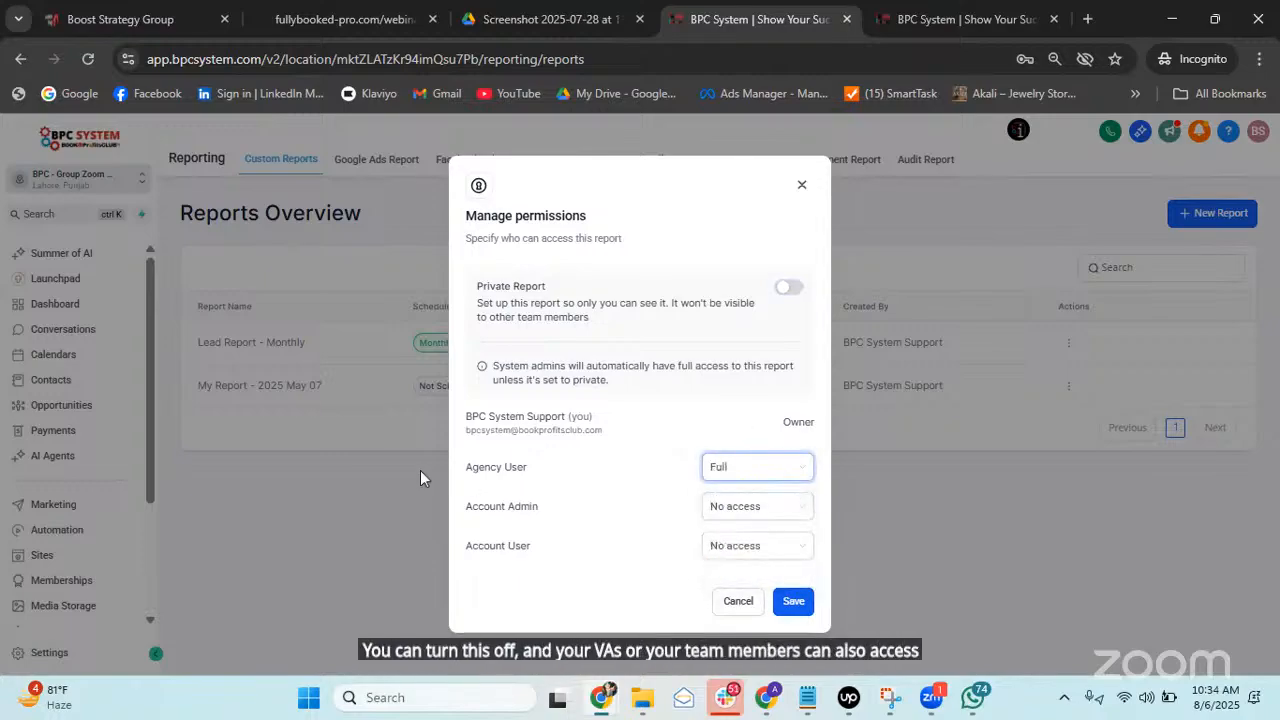
pyautogui.click(758, 508)
pyautogui.click(732, 540)
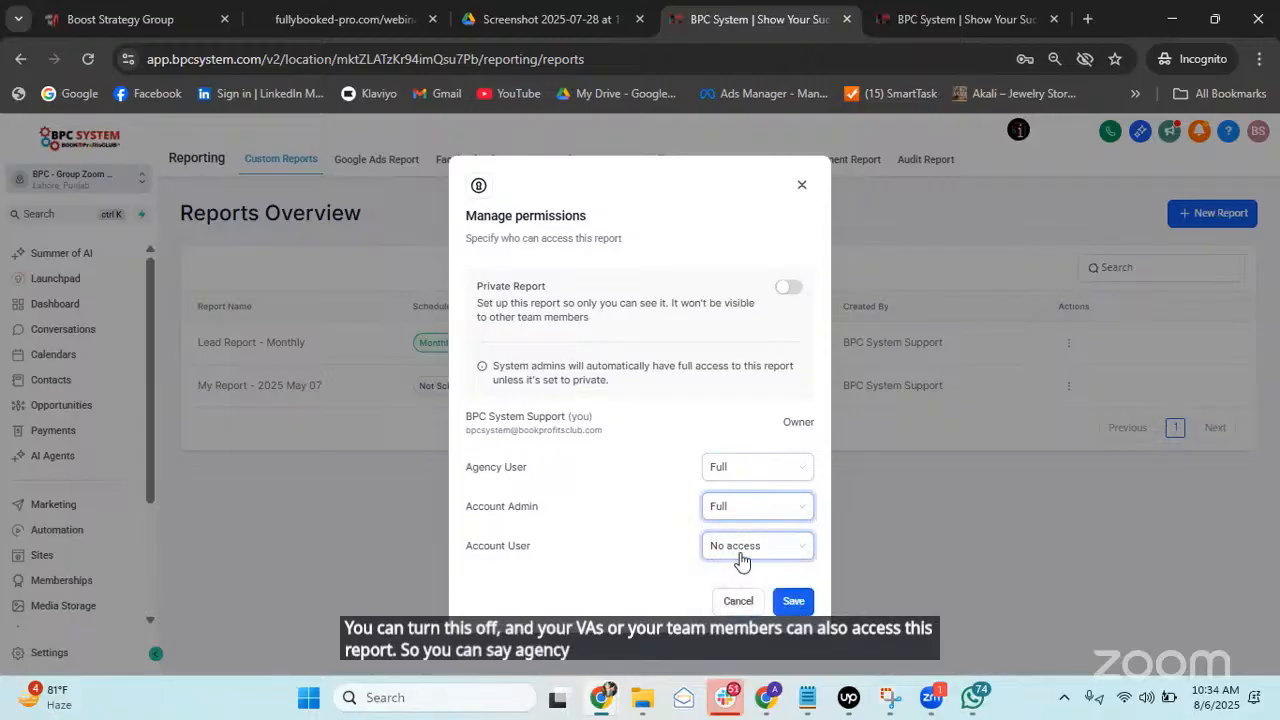
pyautogui.click(741, 560)
pyautogui.click(725, 581)
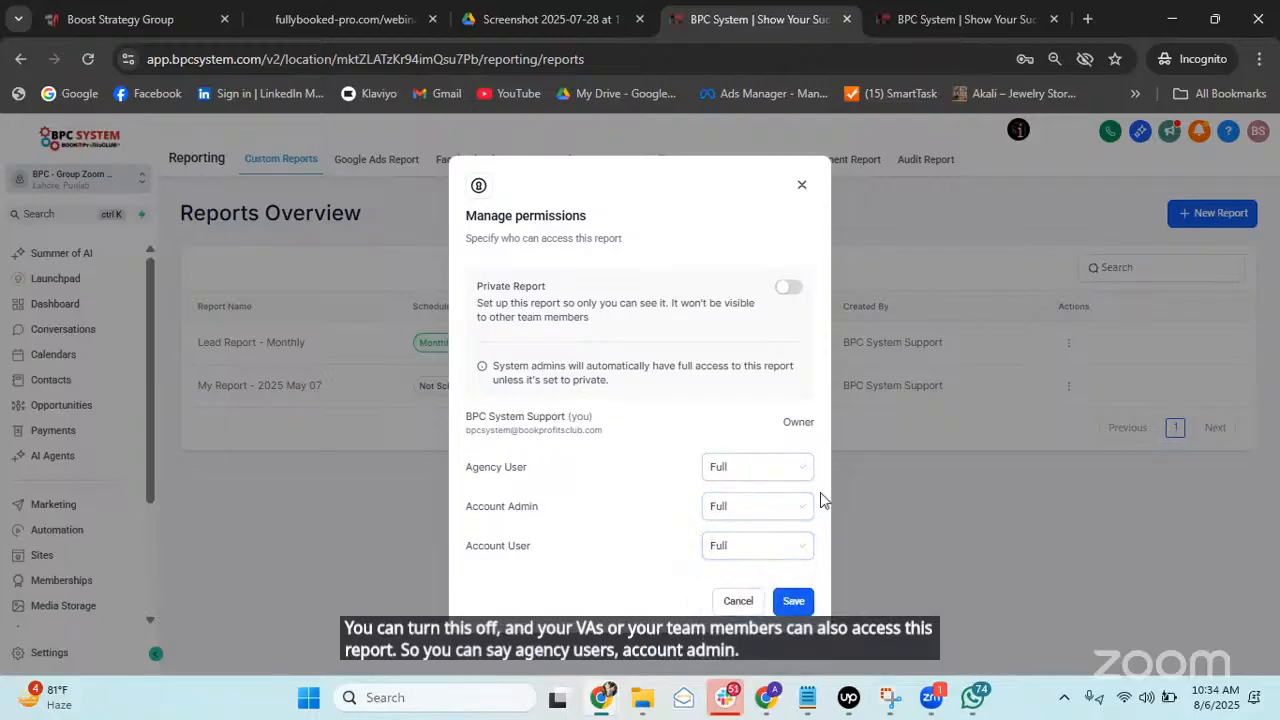
pyautogui.click(790, 601)
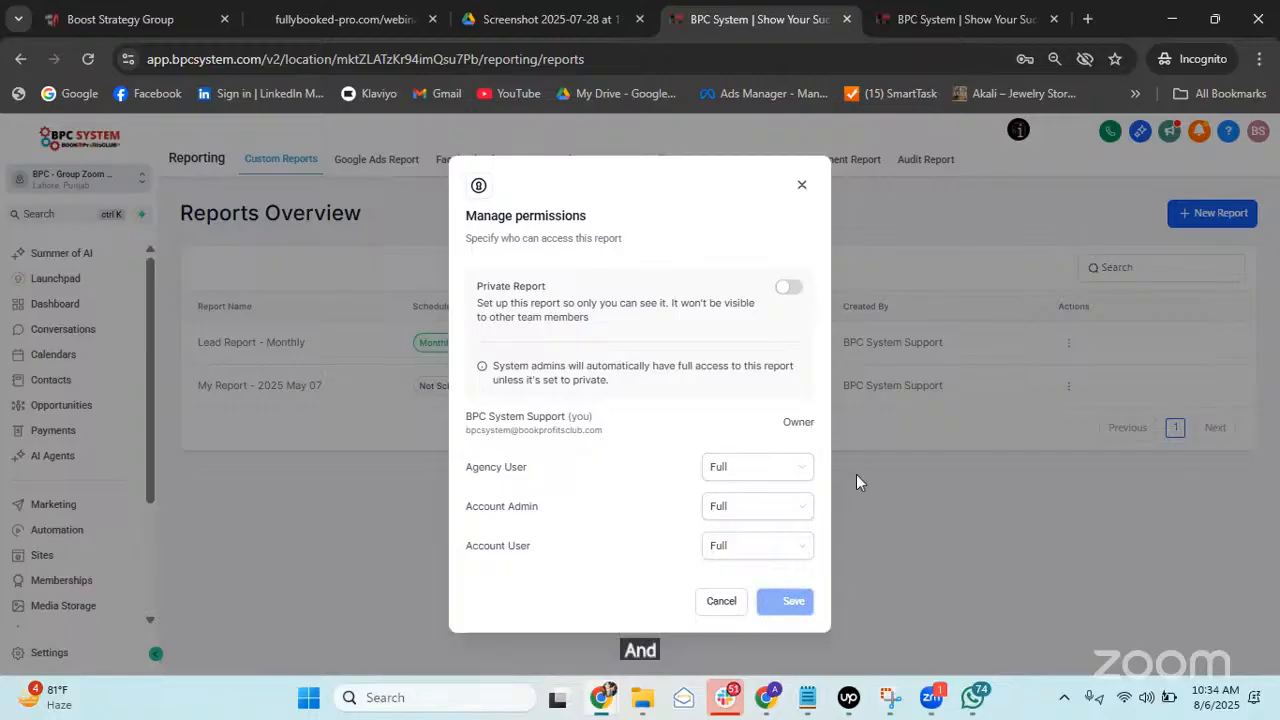
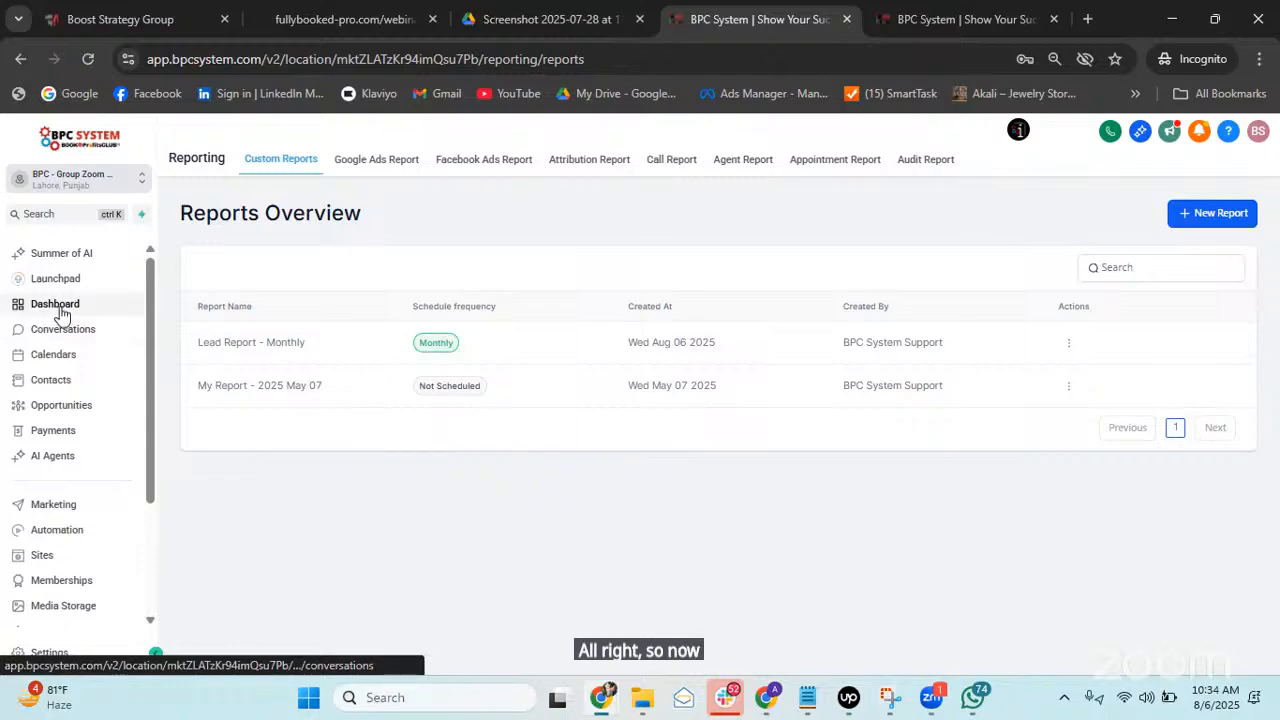
# Go to the Dashboard page, look over the current dashboard and its list, then choose Add Dashboard.
pyautogui.click(58, 306)
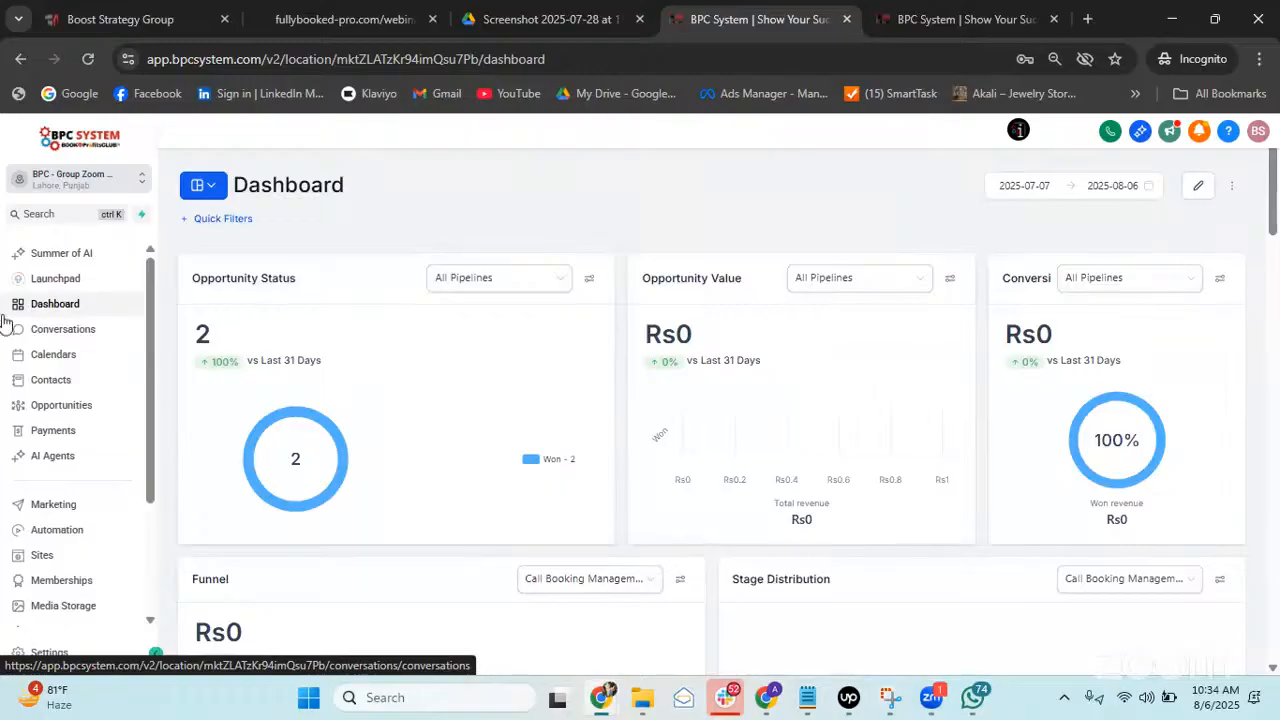
pyautogui.click(214, 200)
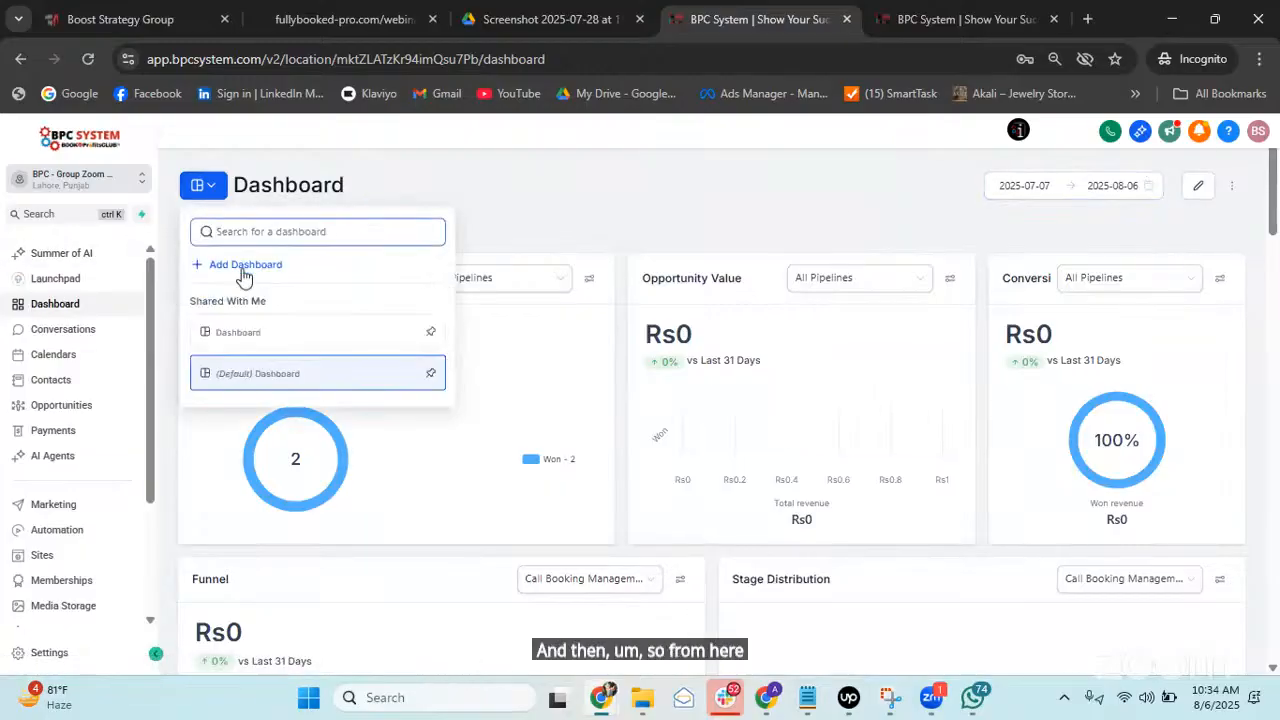
pyautogui.click(663, 258)
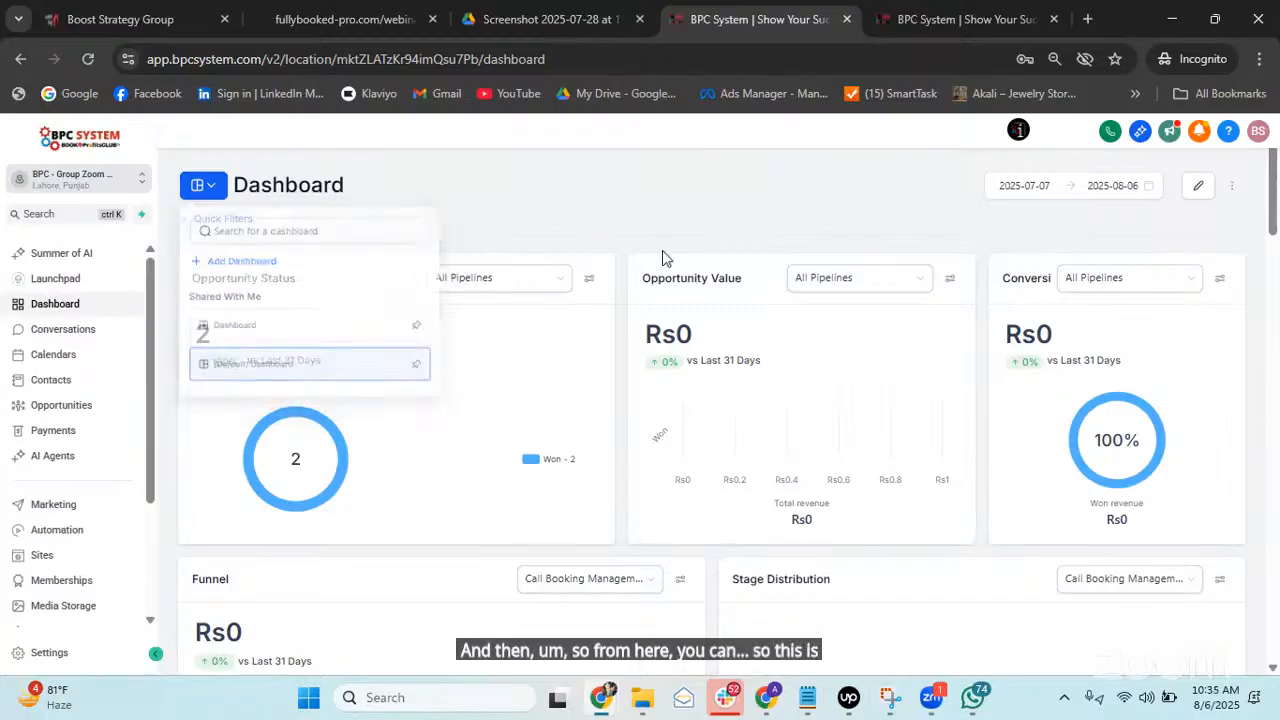
pyautogui.scroll(-10, 663, 258)
pyautogui.scroll(5, 628, 371)
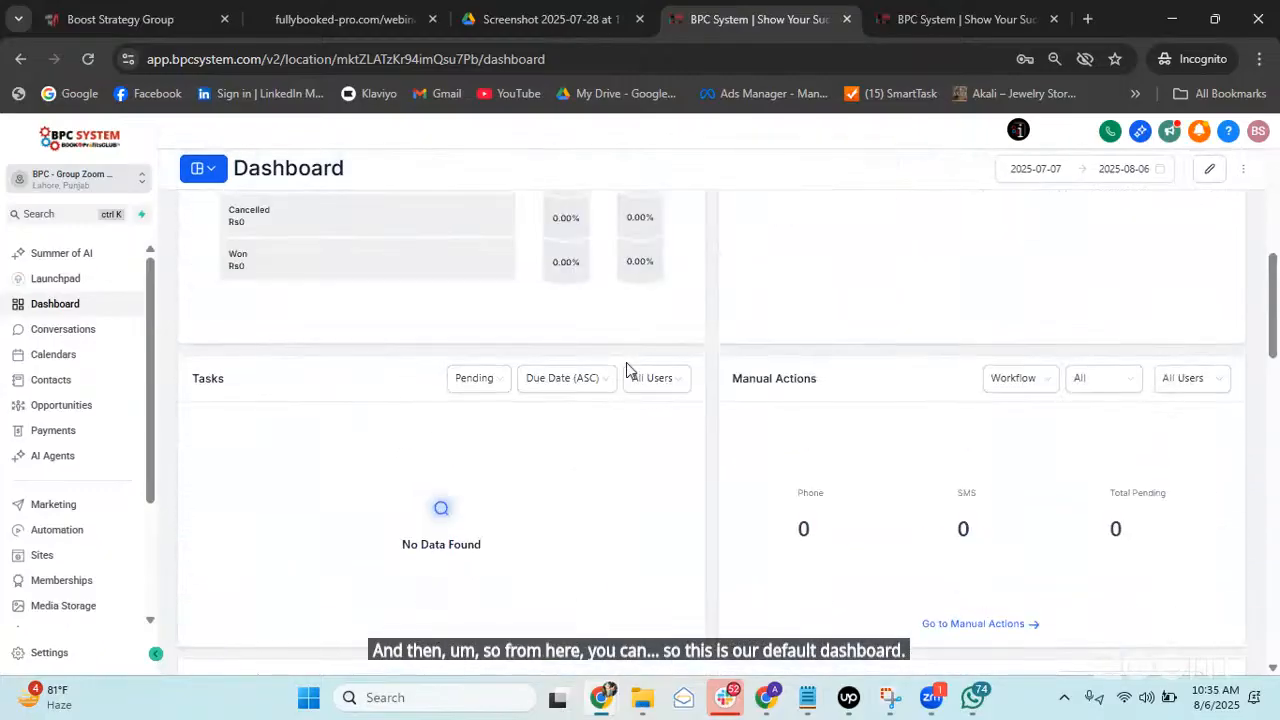
pyautogui.scroll(5, 628, 371)
pyautogui.click(212, 190)
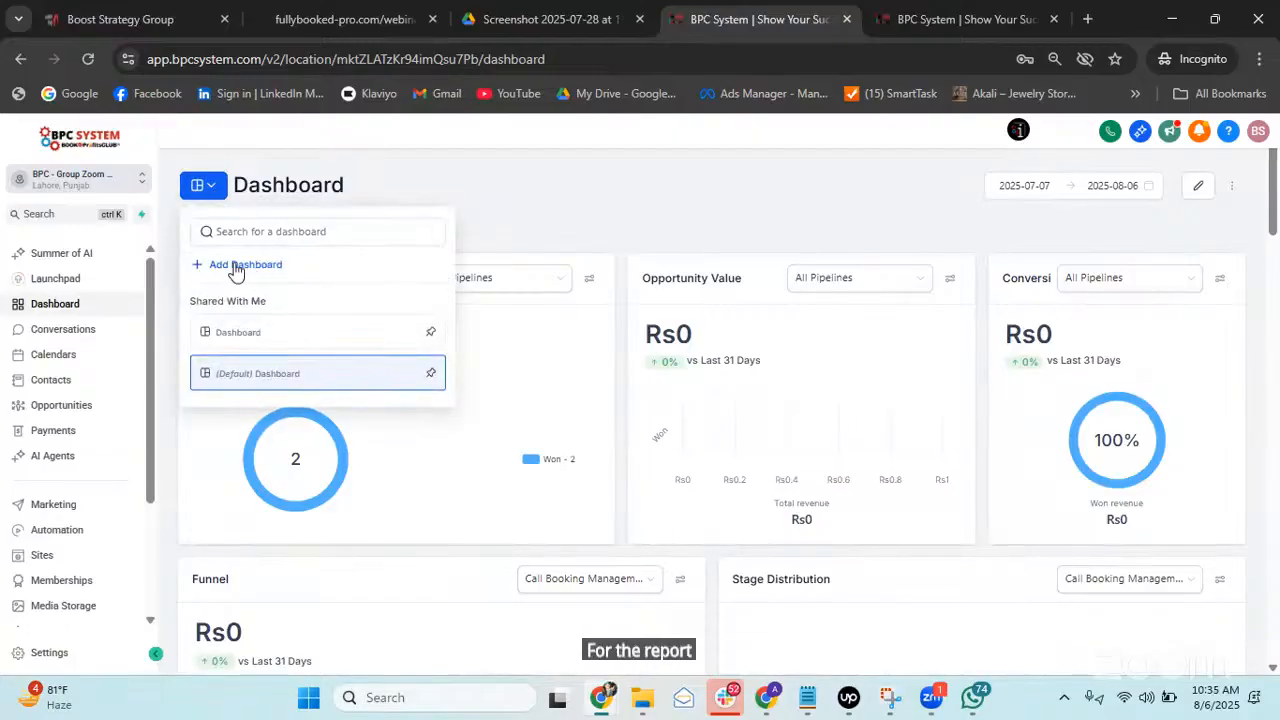
pyautogui.click(591, 280)
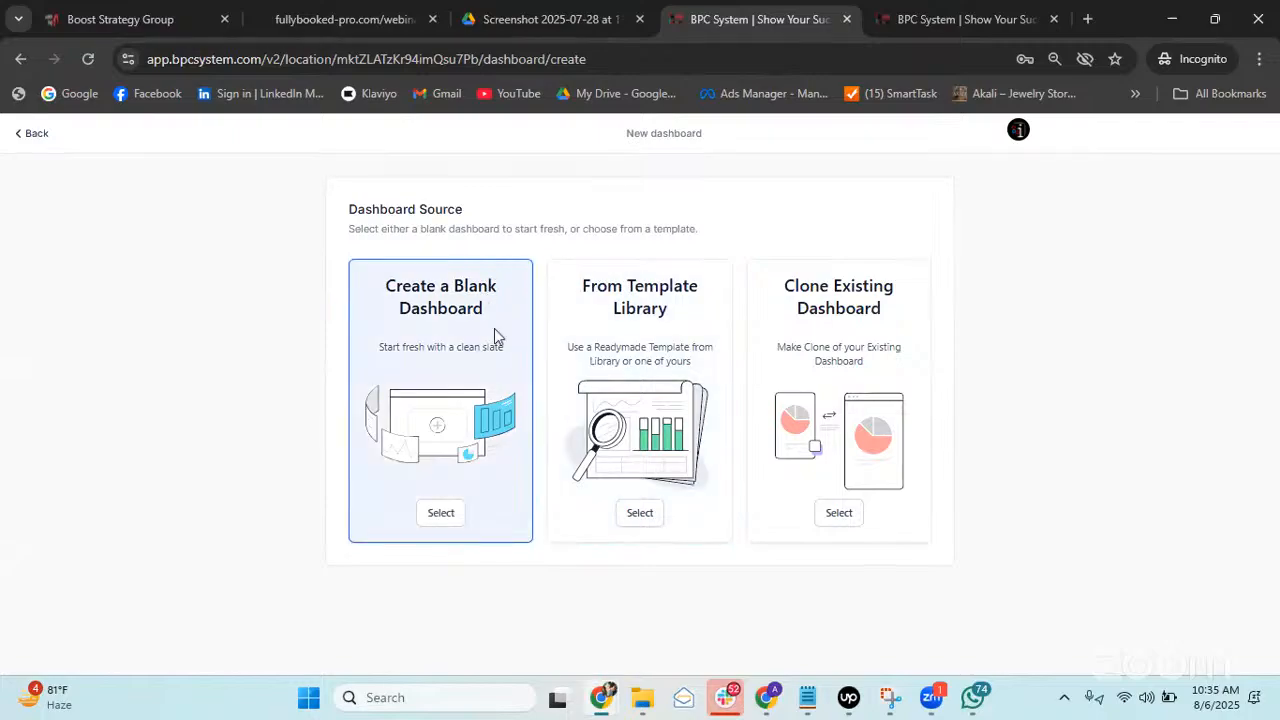
# Start a blank dashboard named 'Leads Dashboard'.
pyautogui.click(446, 515)
pyautogui.click(775, 363)
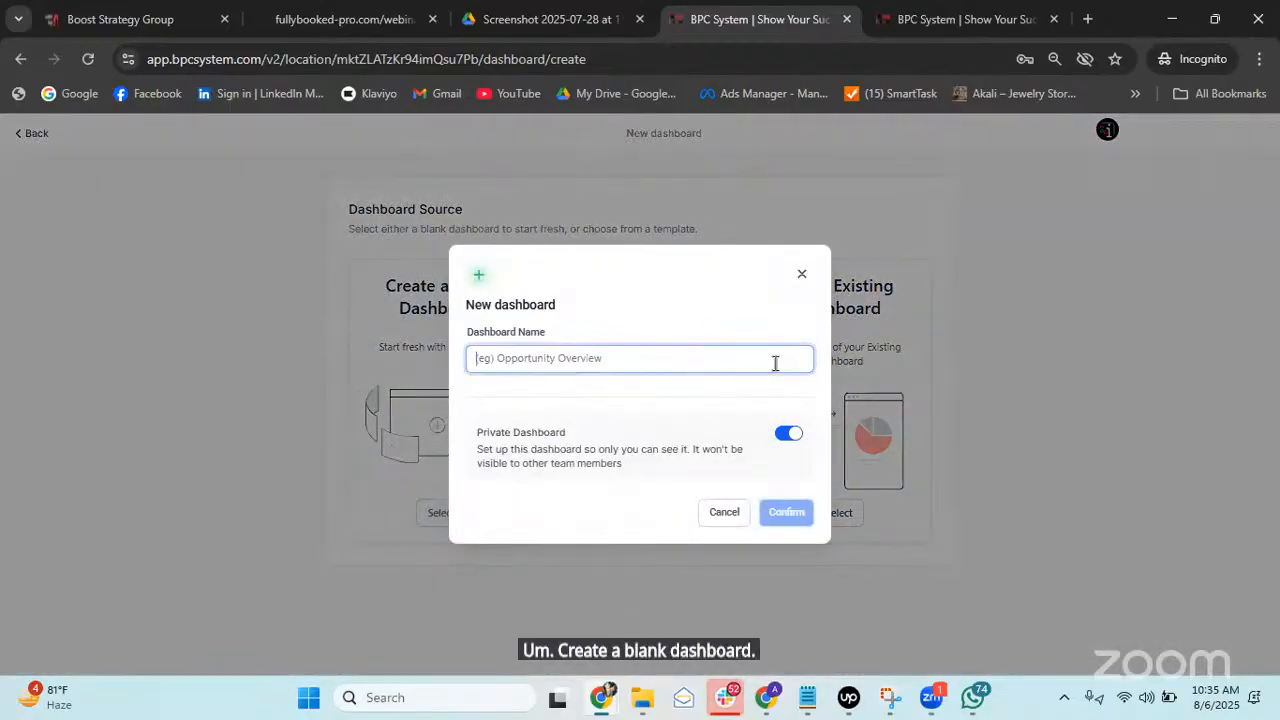
pyautogui.write('Leads D')
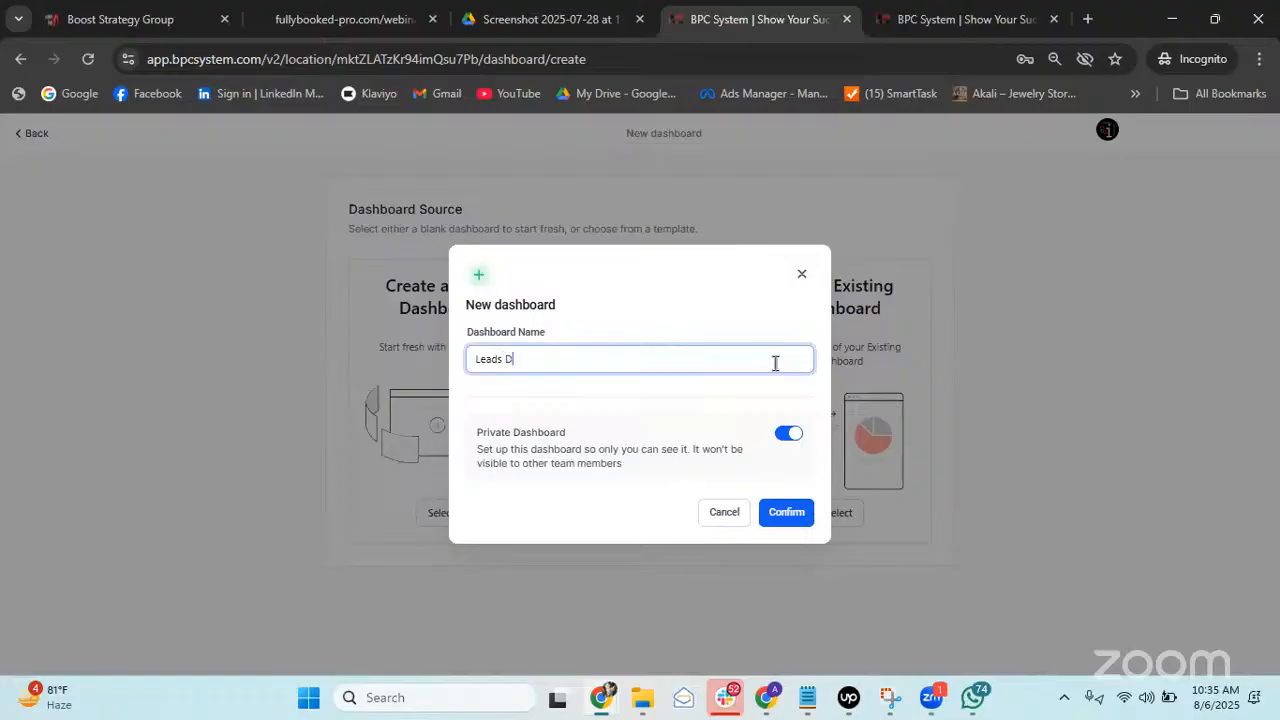
pyautogui.write('rd')
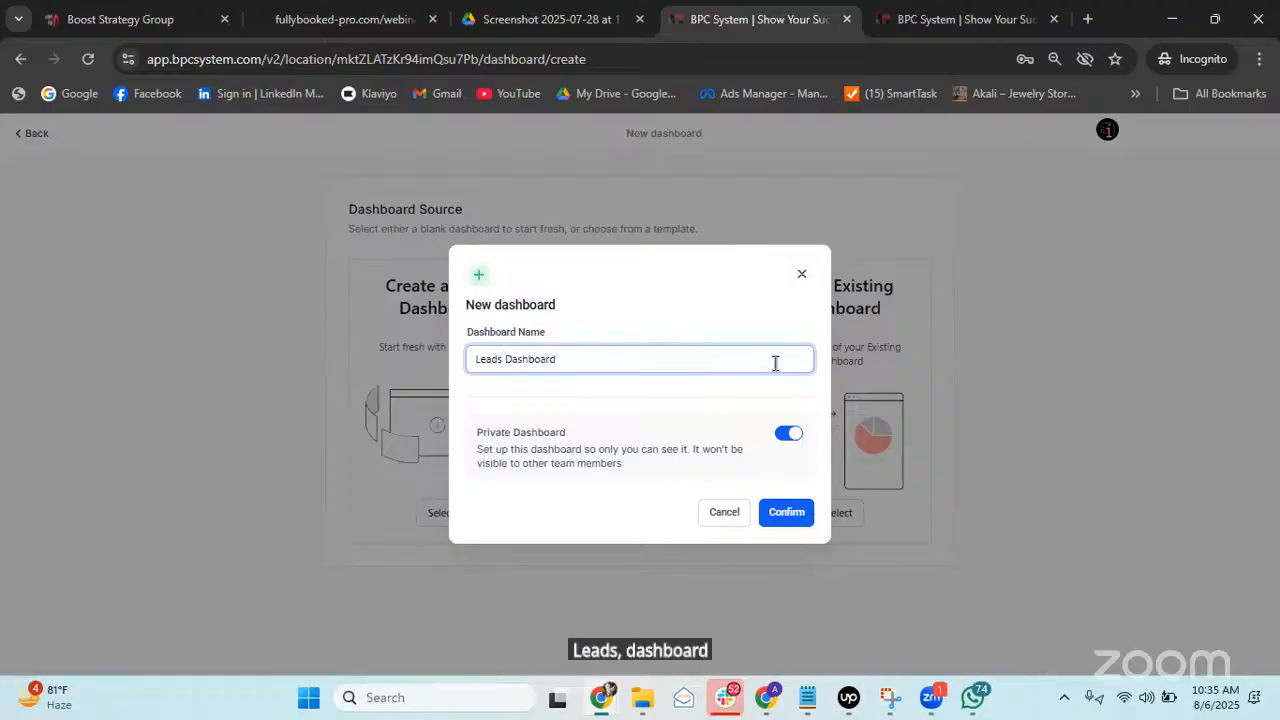
# Make it non-private with Full access for Agency User, Account Admin and Account User, and confirm.
pyautogui.click(787, 436)
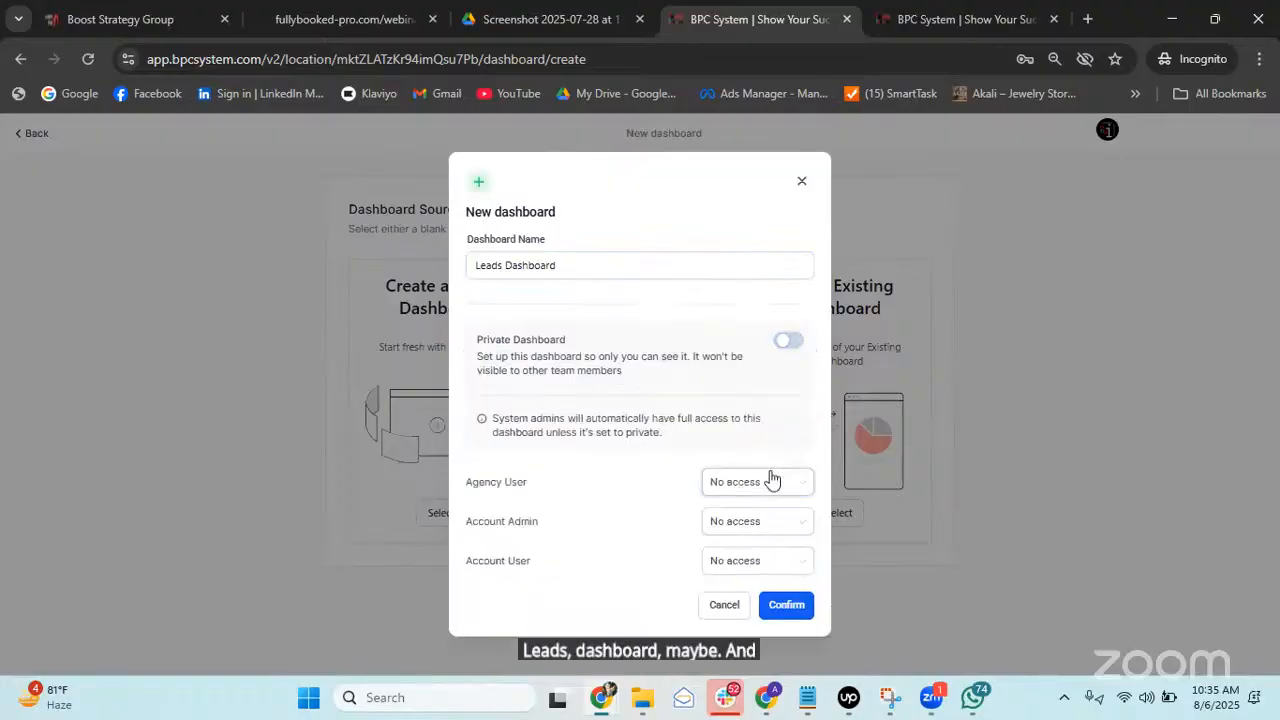
pyautogui.click(770, 481)
pyautogui.click(753, 516)
pyautogui.click(750, 521)
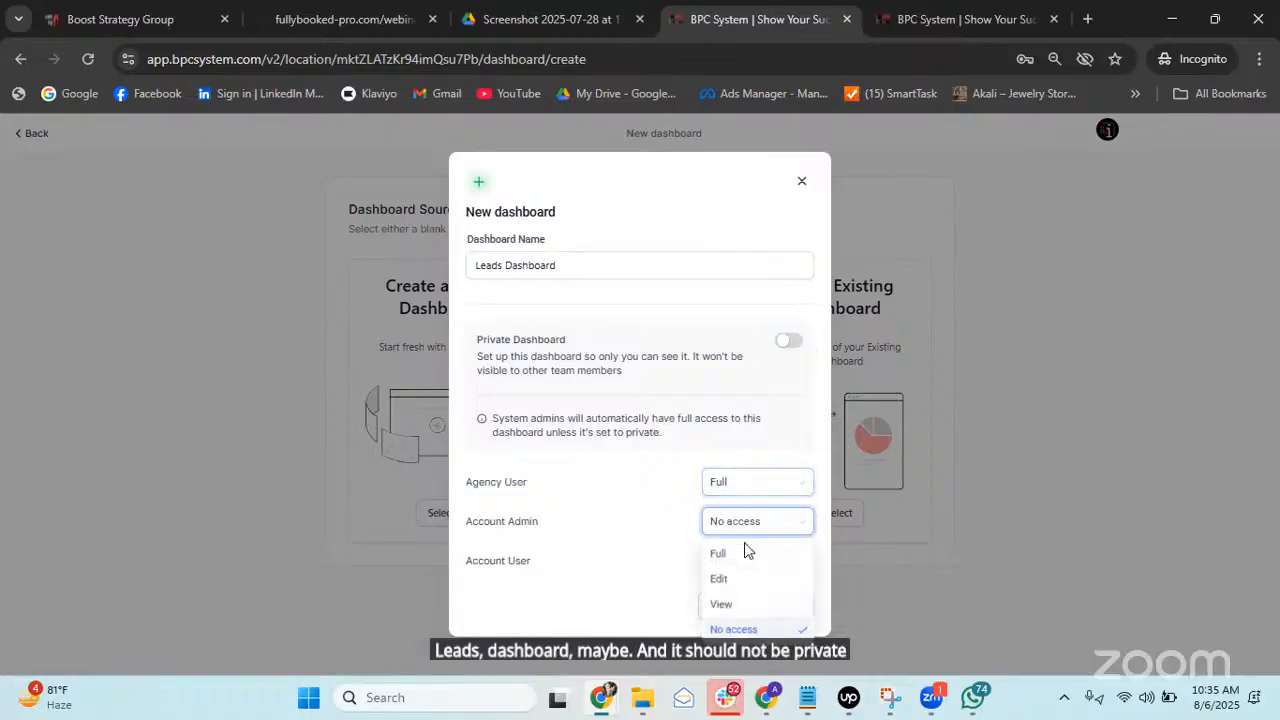
pyautogui.click(745, 554)
pyautogui.click(747, 566)
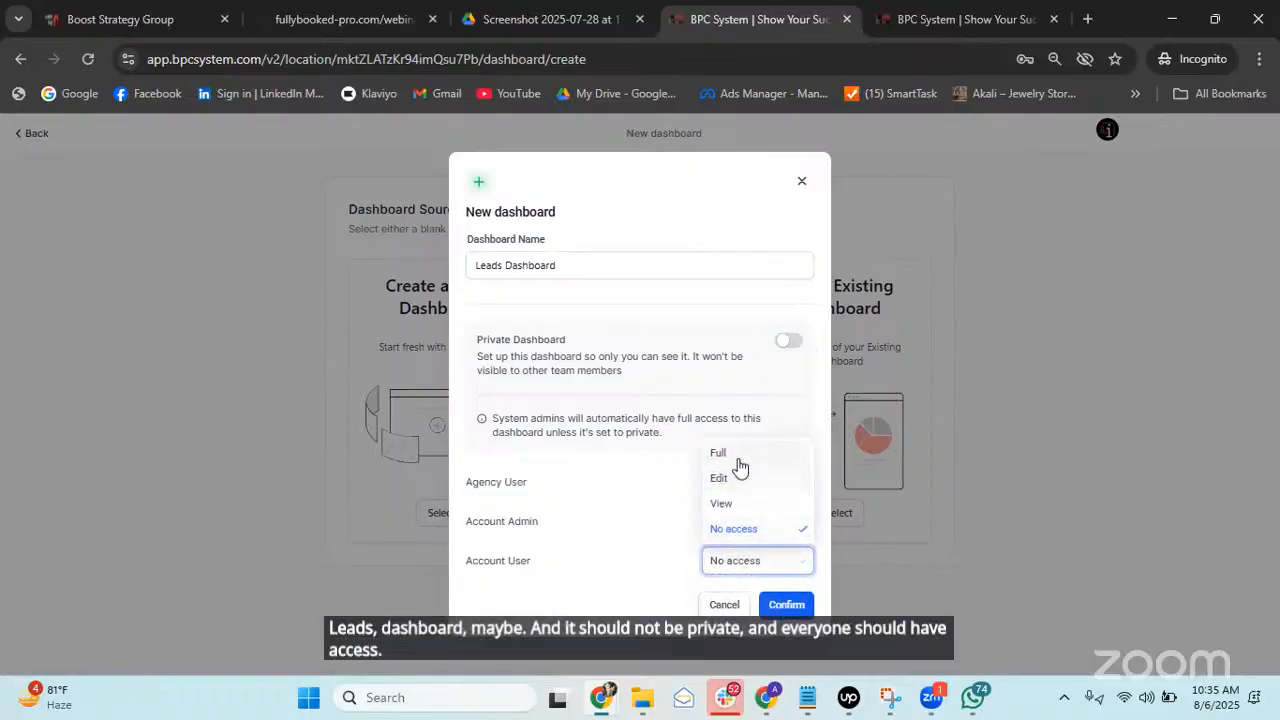
pyautogui.click(737, 456)
pyautogui.click(784, 606)
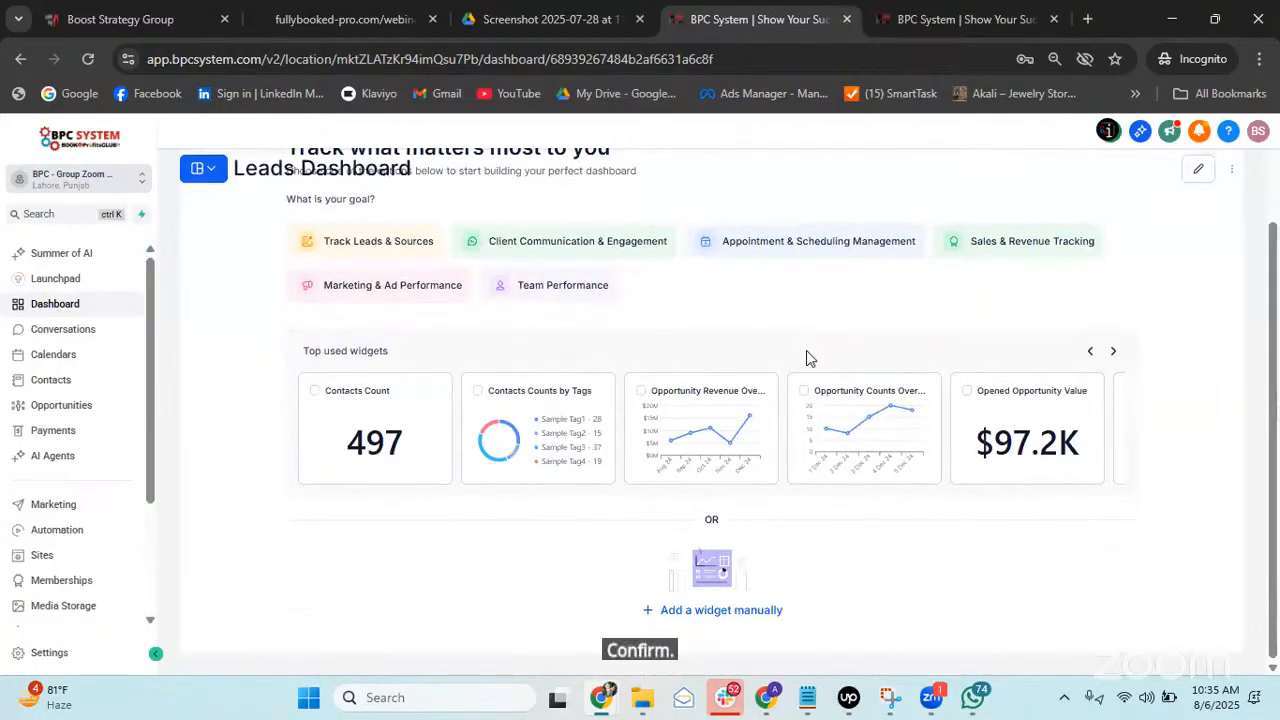
# Put Leads Dashboard into edit mode and expand the Contacts category in the Add New Widget panel.
pyautogui.scroll(-2, 914, 405)
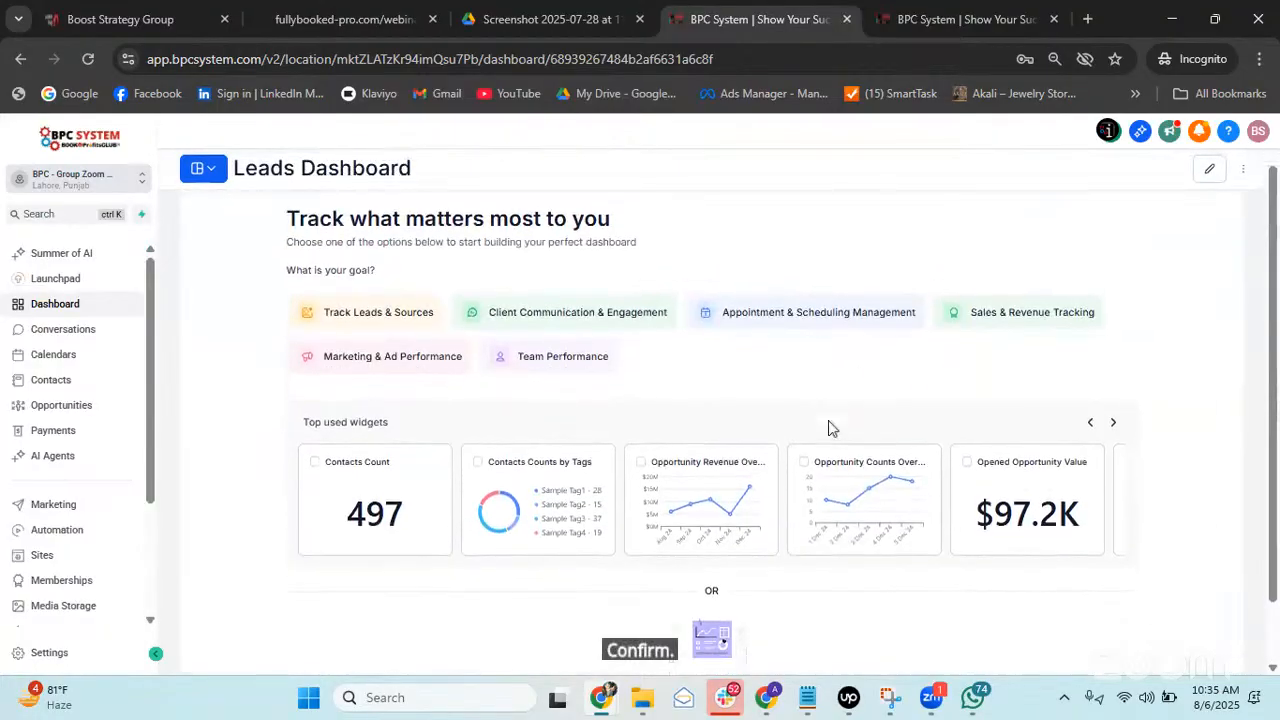
pyautogui.scroll(2, 778, 546)
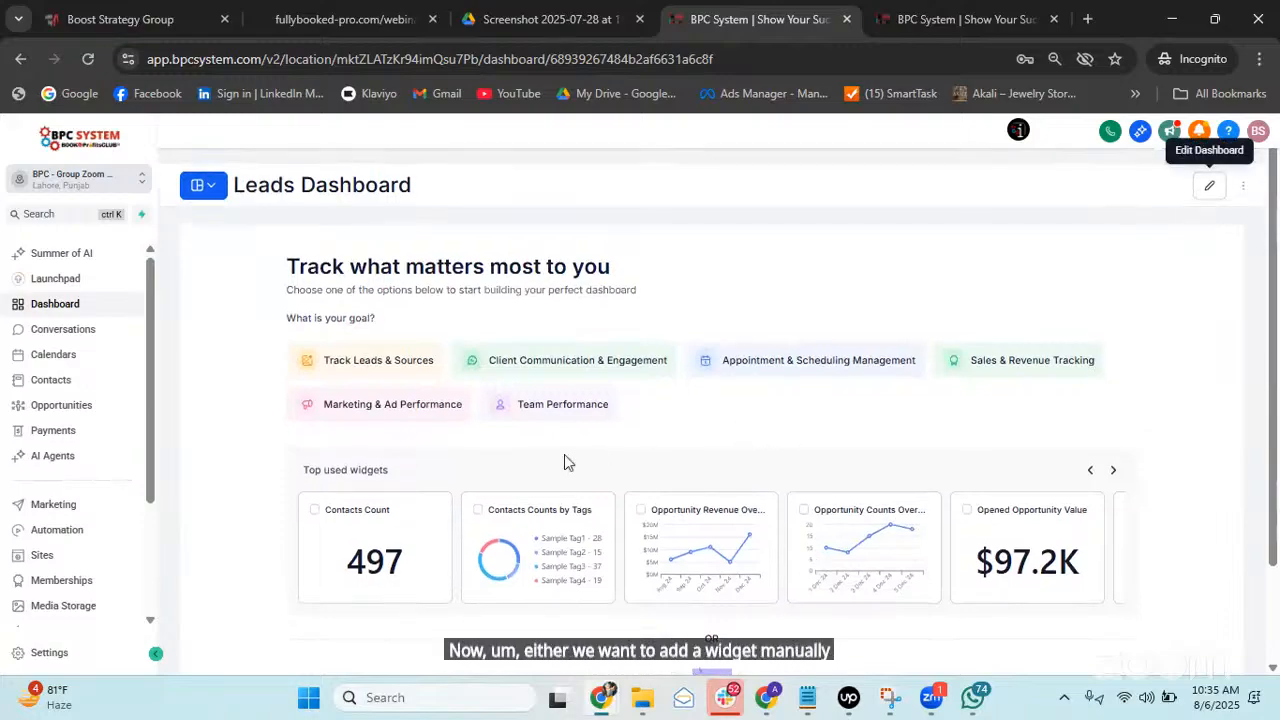
pyautogui.click(1209, 185)
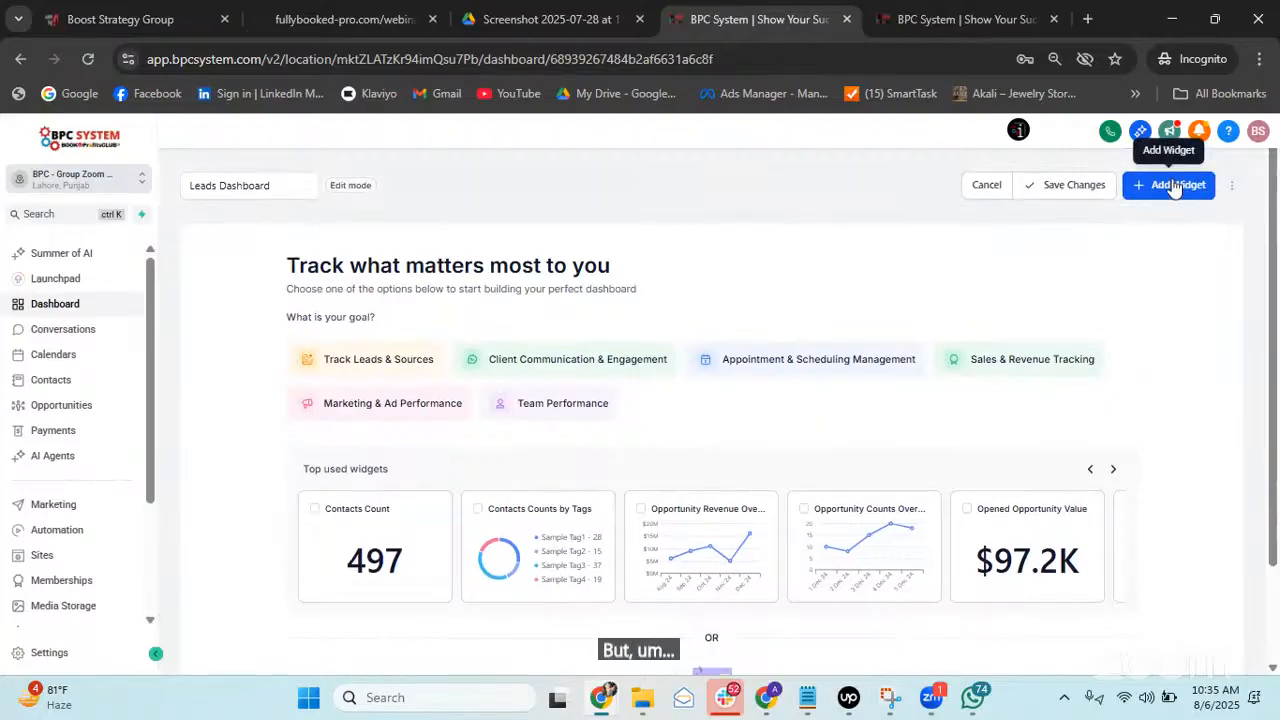
pyautogui.click(1175, 186)
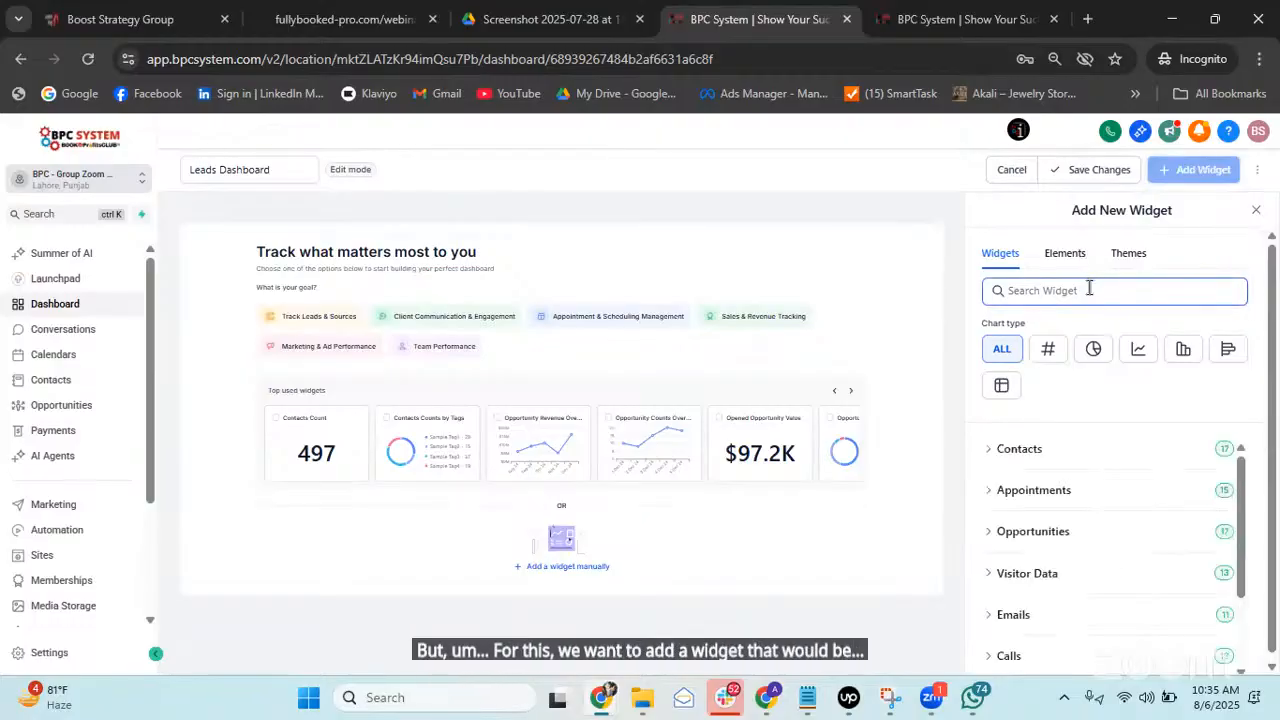
pyautogui.scroll(-1, 1119, 413)
pyautogui.scroll(1, 1075, 440)
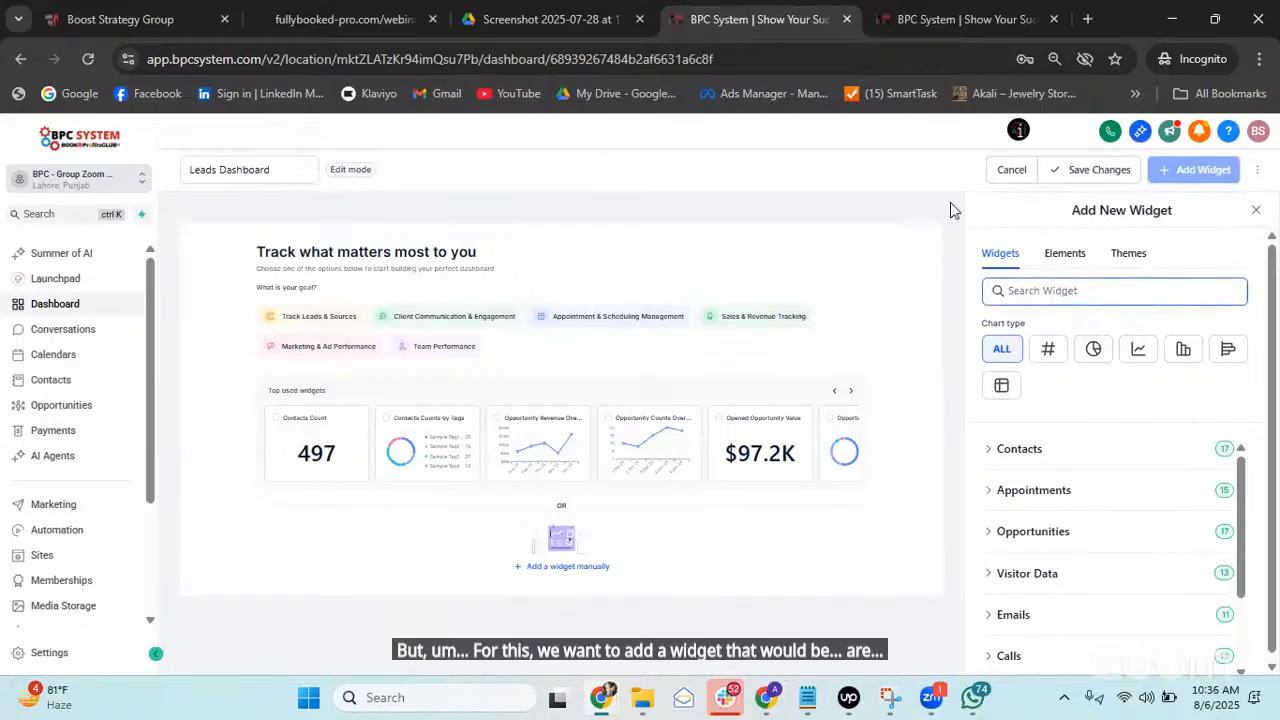
pyautogui.scroll(-3, 1120, 500)
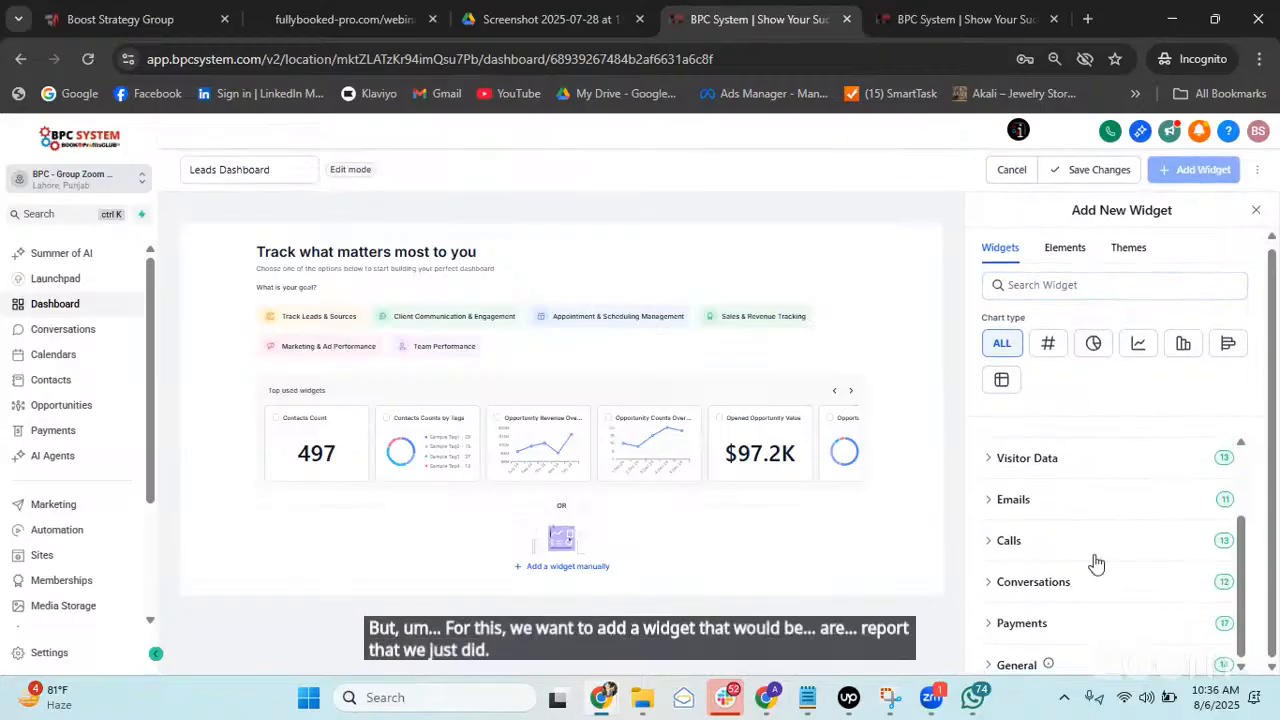
pyautogui.scroll(3, 1098, 511)
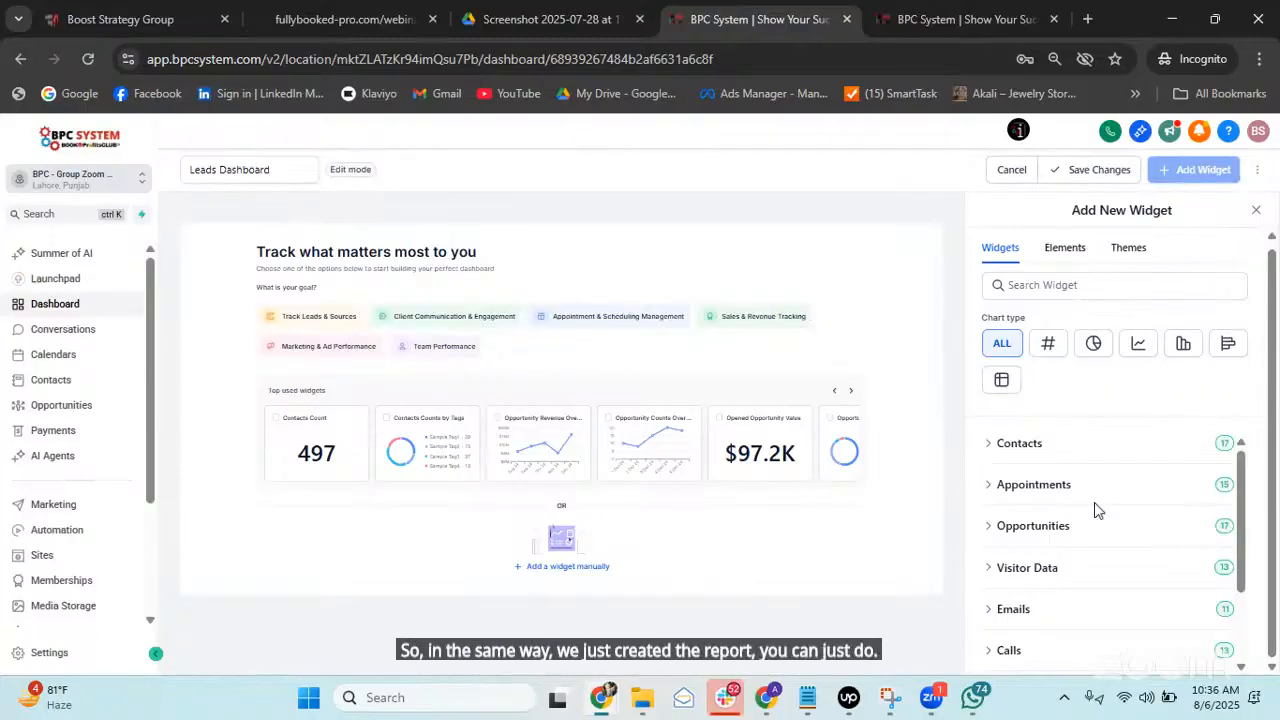
pyautogui.click(978, 444)
pyautogui.scroll(-2, 1137, 480)
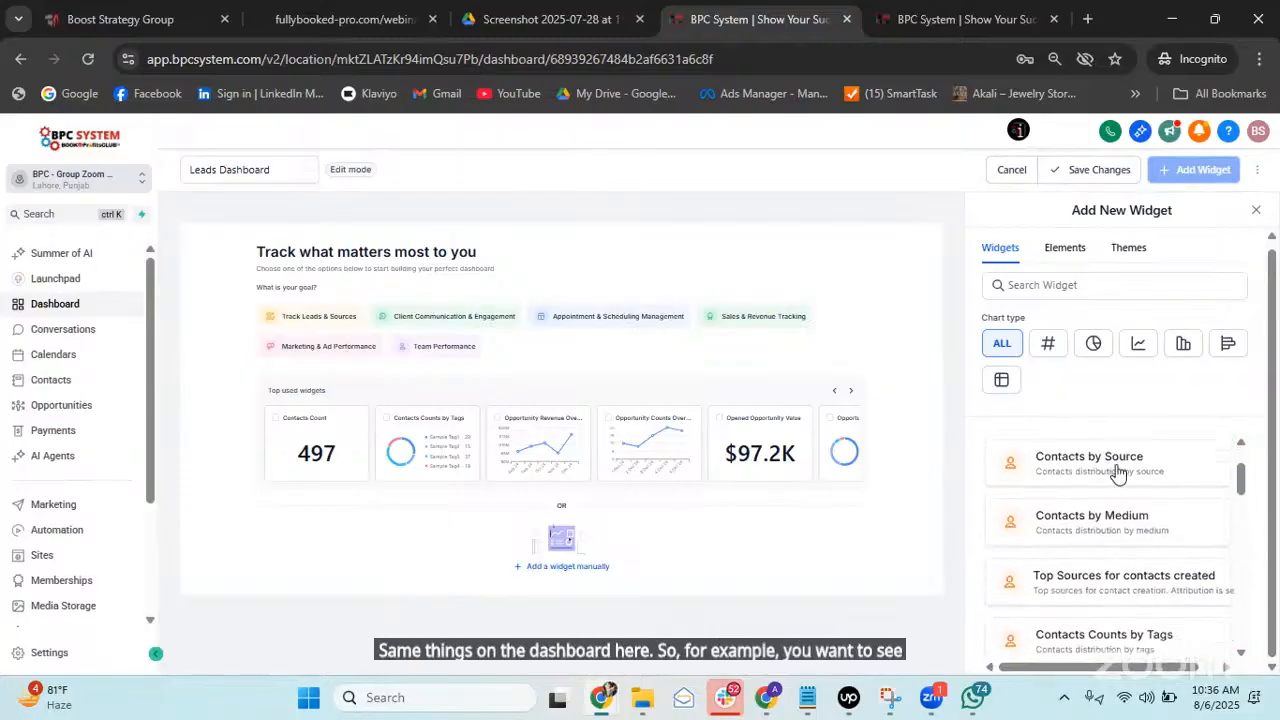
pyautogui.scroll(1, 1130, 486)
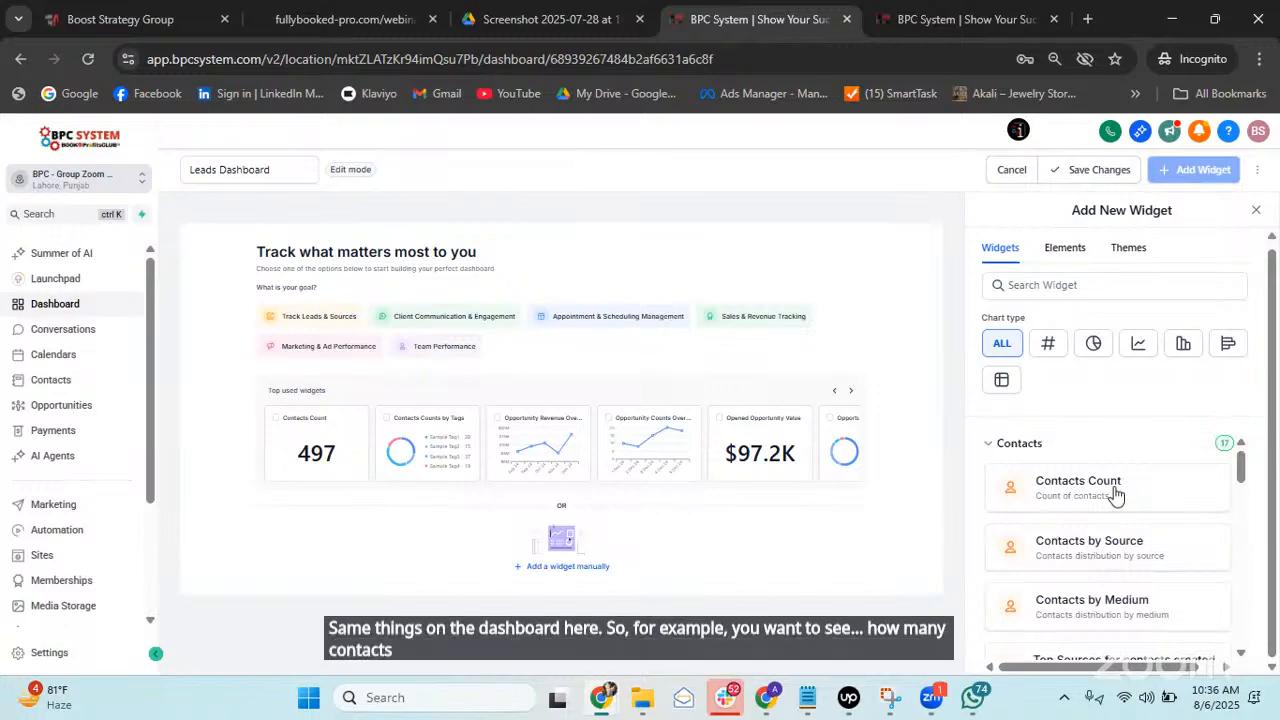
# Pick the Contacts Count widget and retitle it 'Appointments Booked'.
pyautogui.click(1116, 494)
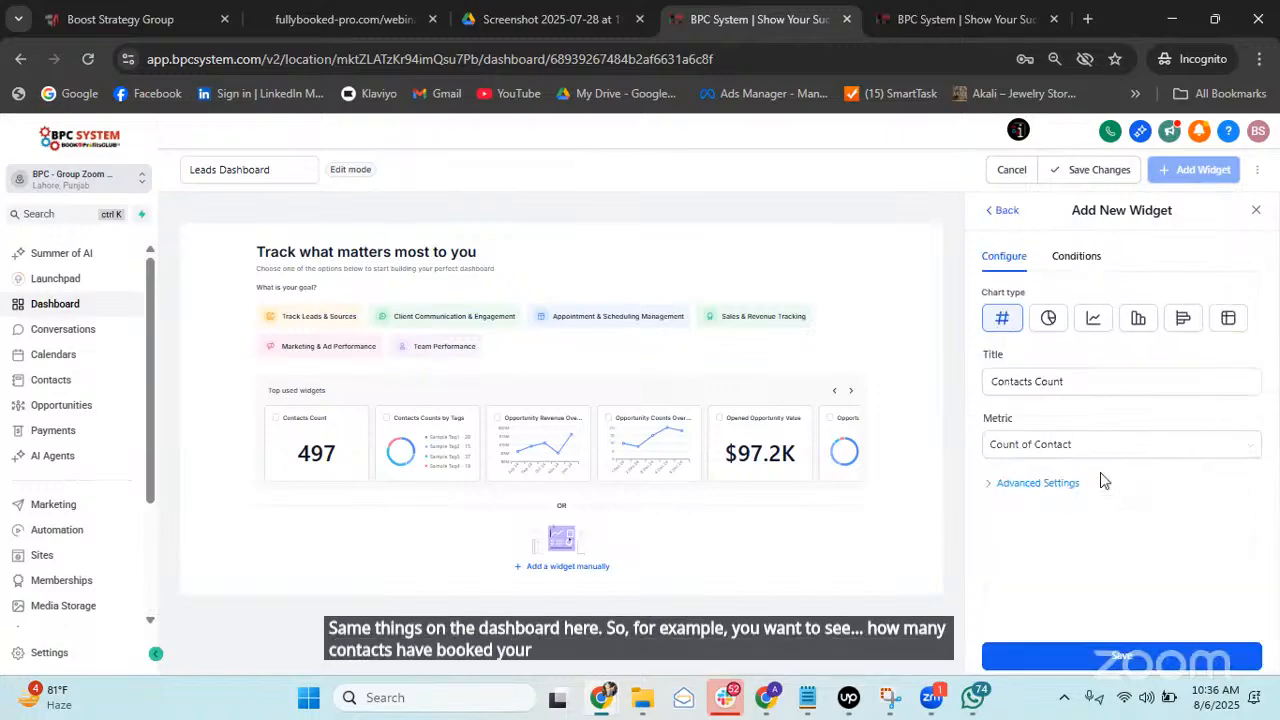
pyautogui.click(1071, 382)
pyautogui.tripleClick(1071, 388)
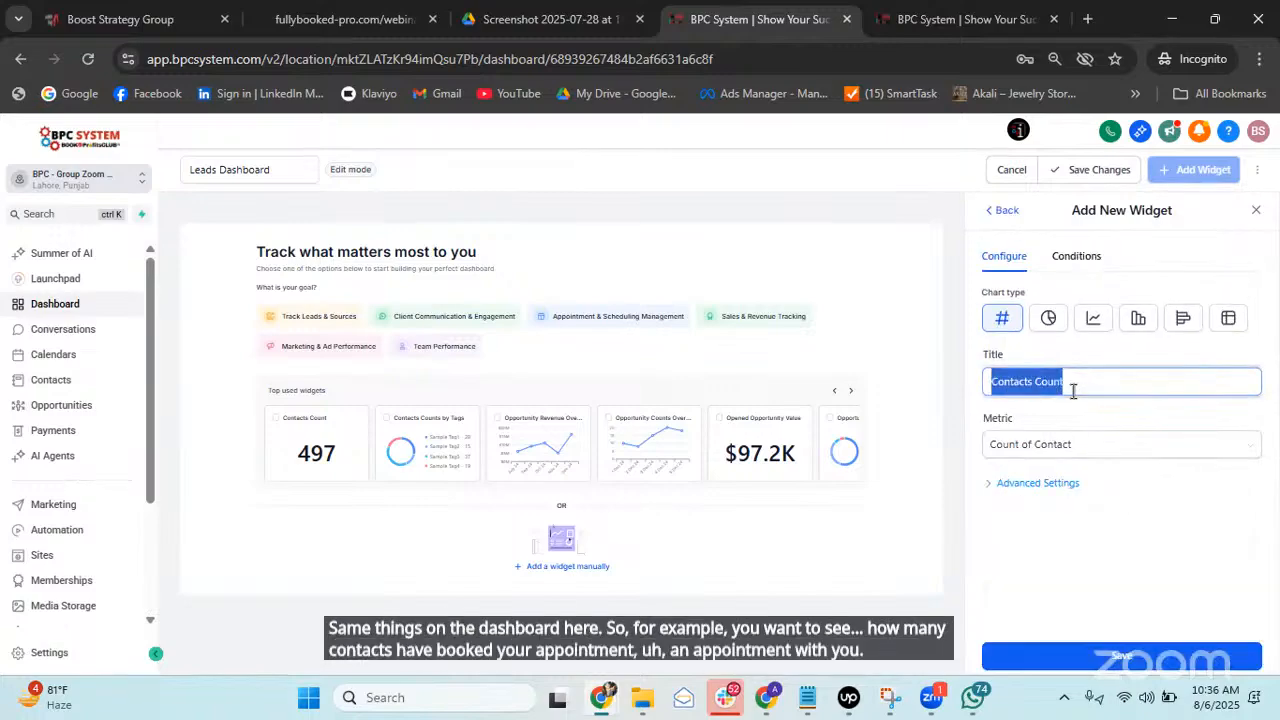
pyautogui.write('Appo')
pyautogui.press('BackSpace')
pyautogui.write('po')
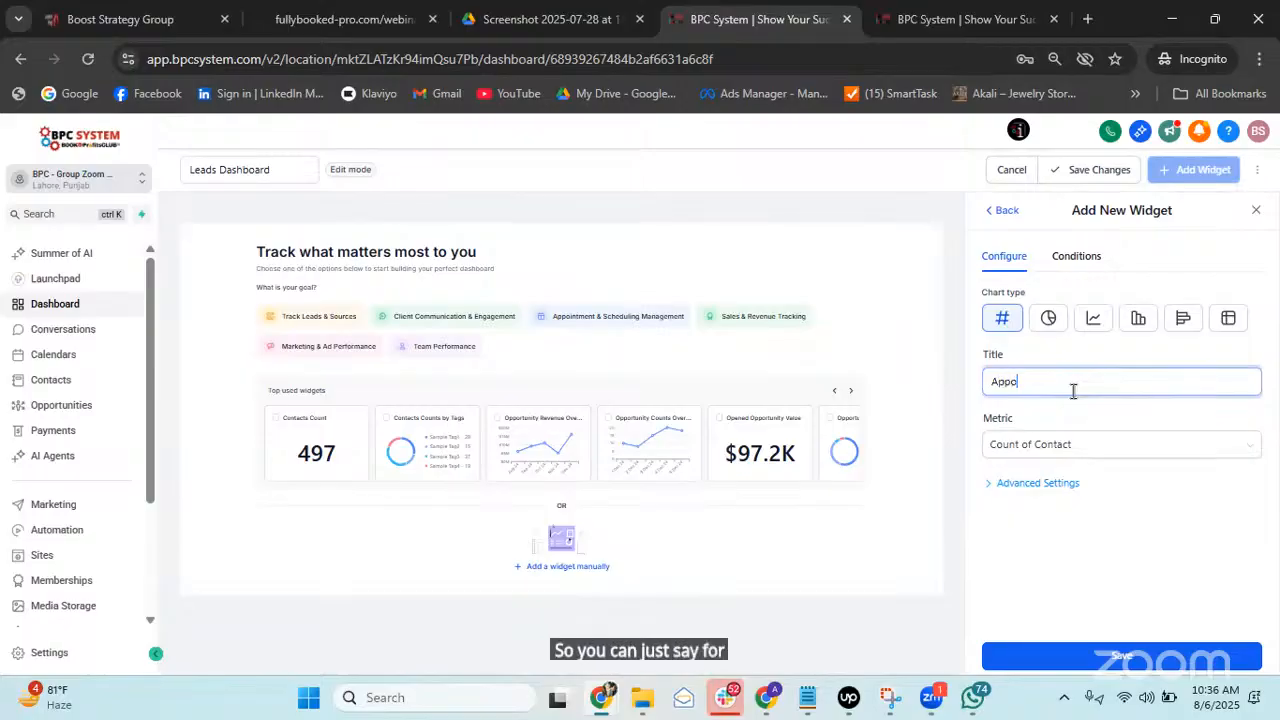
pyautogui.write('i')
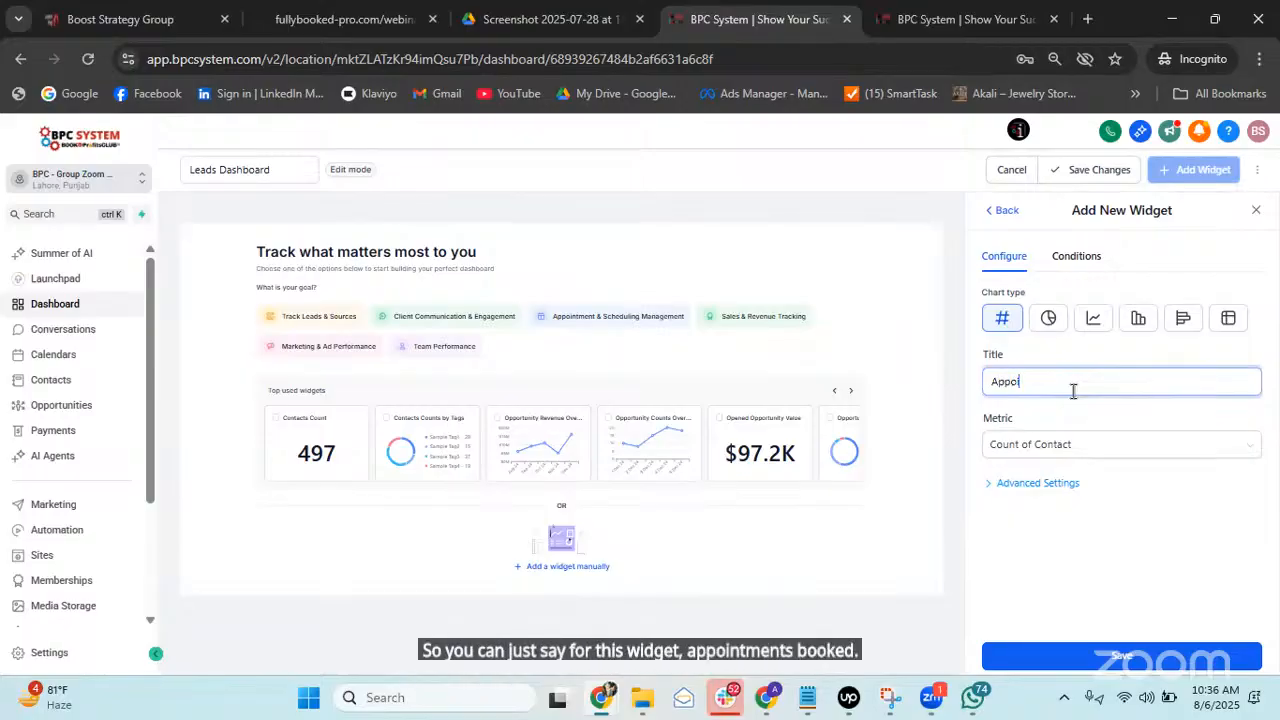
pyautogui.write('ntments Booked')
pyautogui.press('Right')
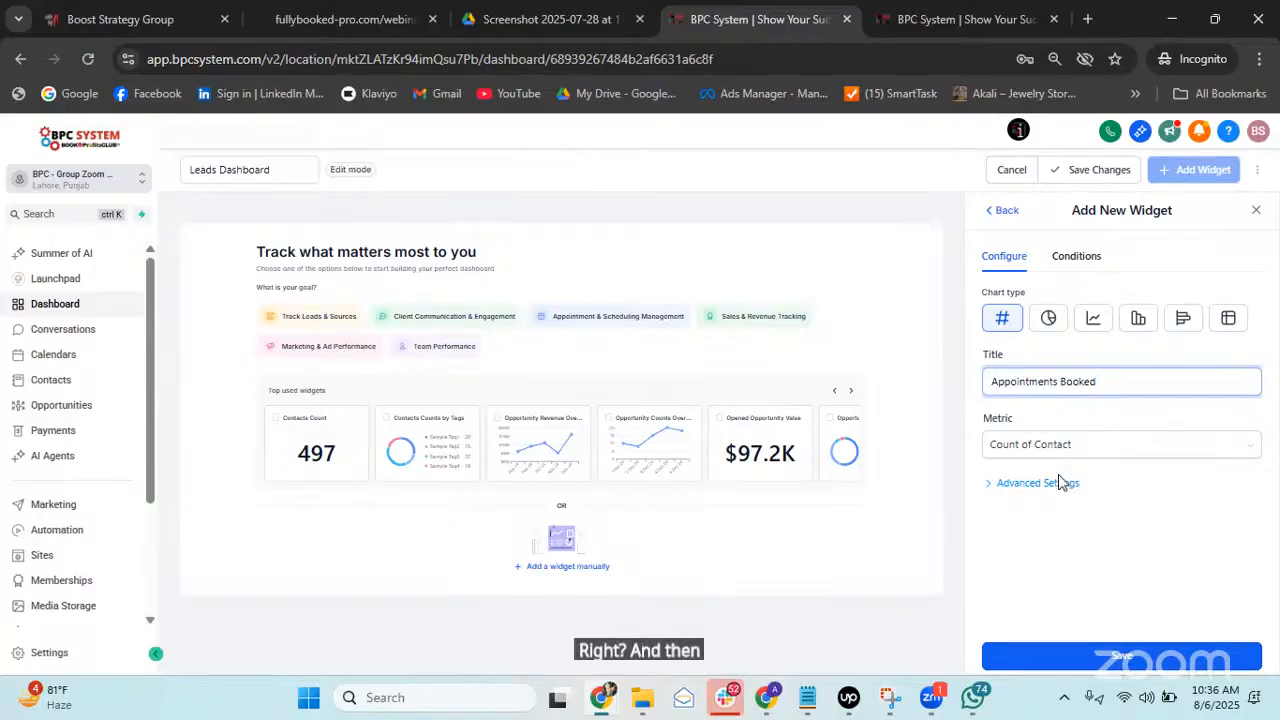
# Filter the widget to contacts where Tags is booked and add it to the dashboard.
pyautogui.click(1072, 262)
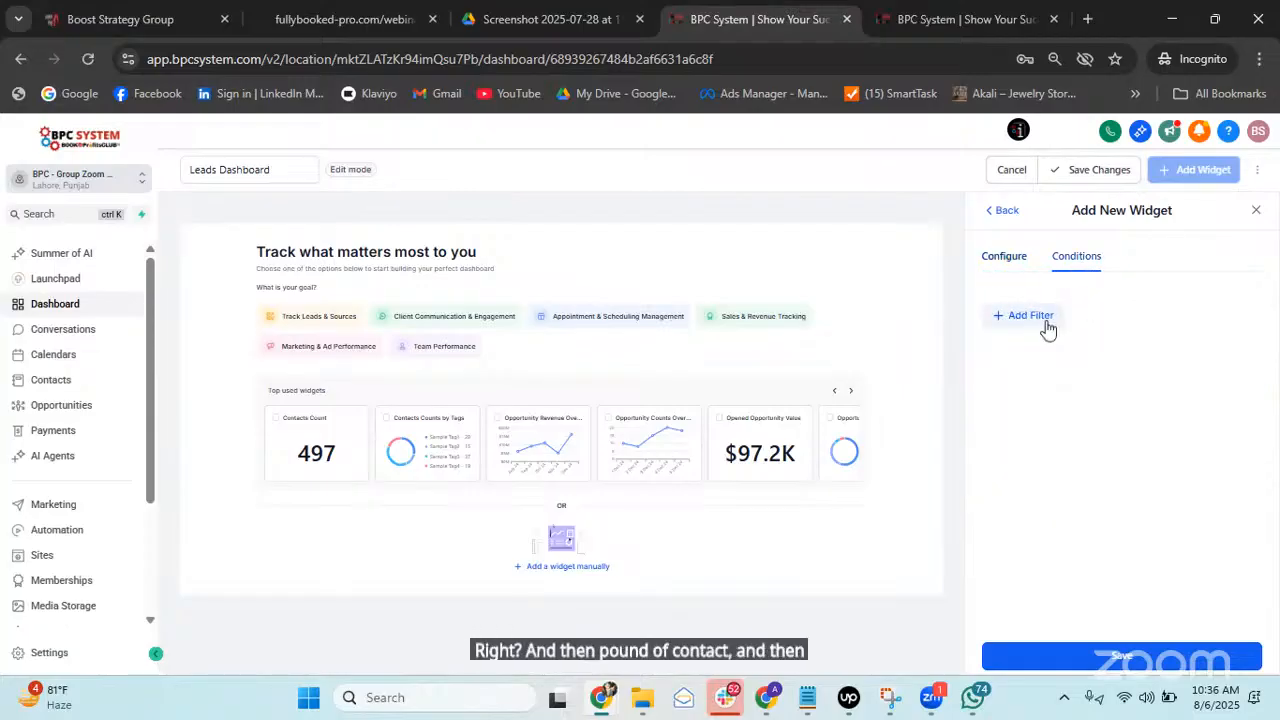
pyautogui.click(1046, 328)
pyautogui.click(1072, 326)
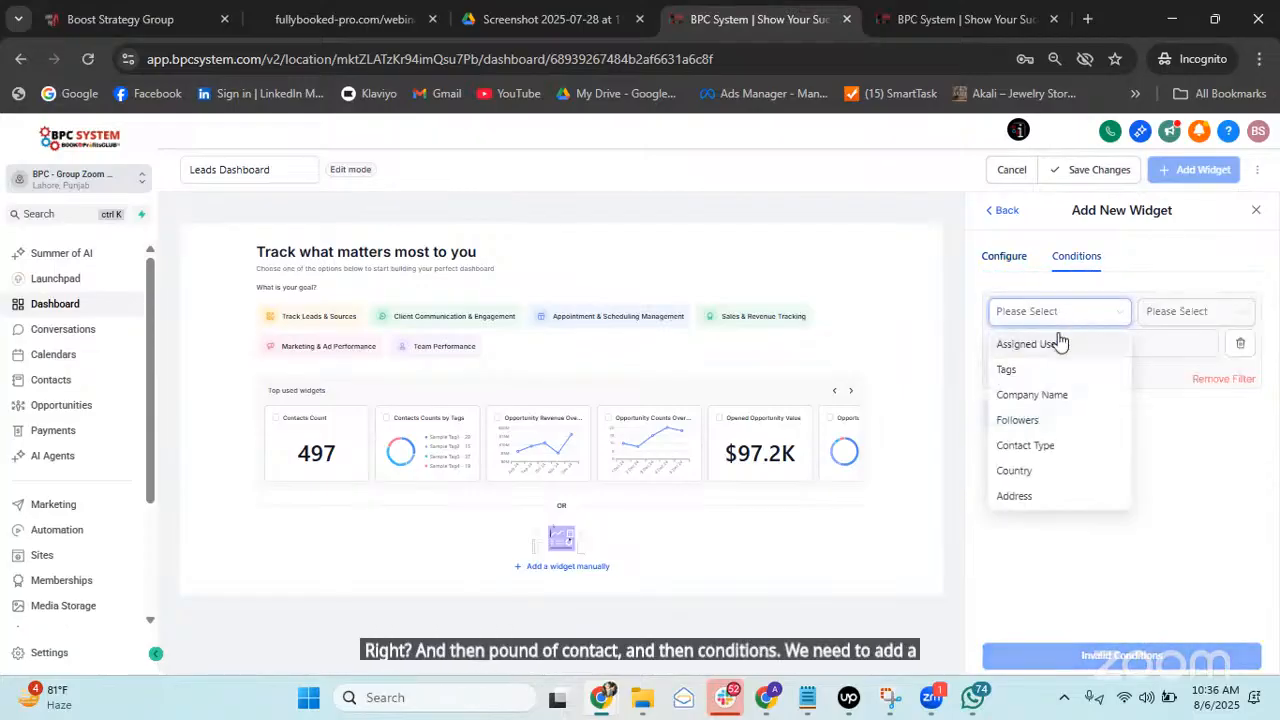
pyautogui.click(1057, 368)
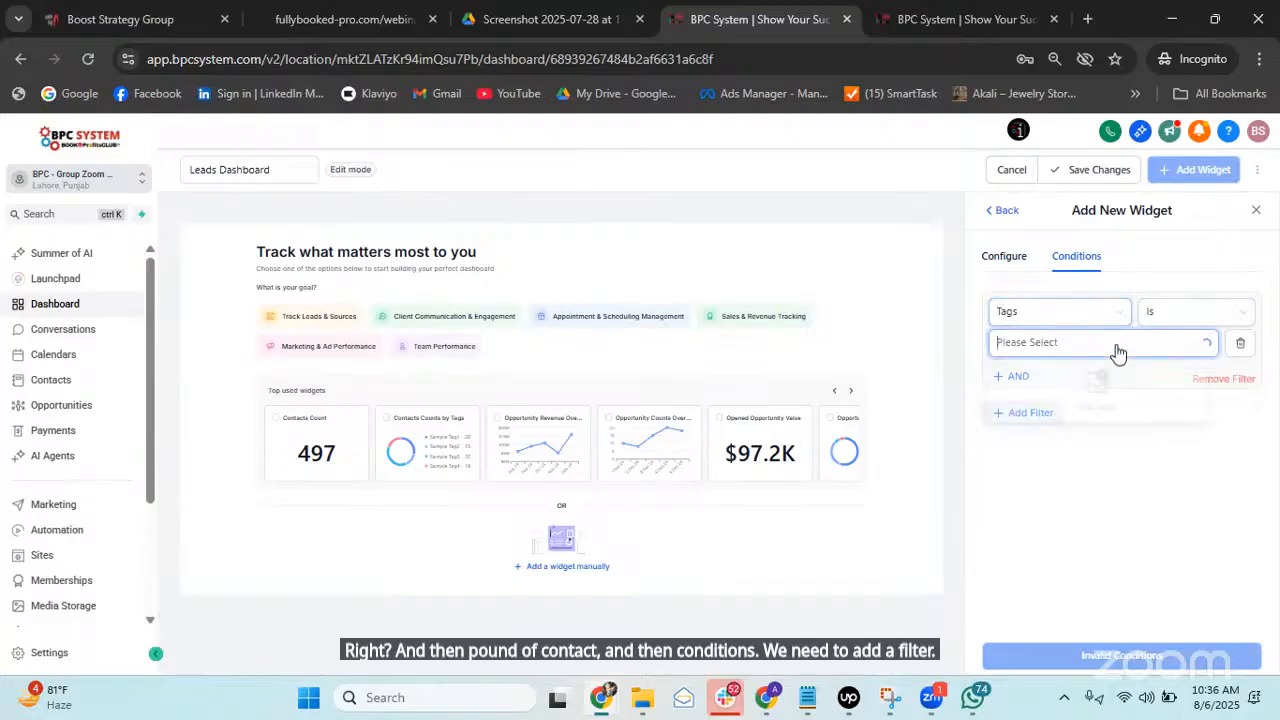
pyautogui.click(1115, 344)
pyautogui.click(1034, 478)
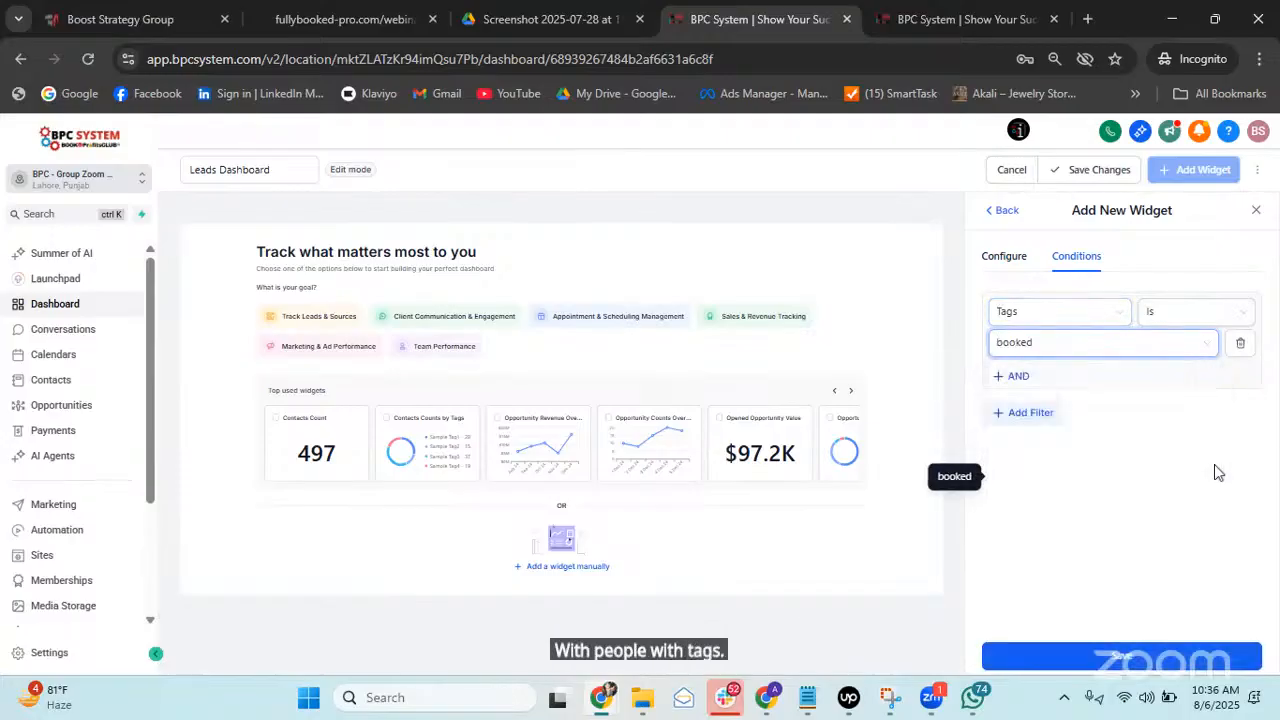
pyautogui.click(1115, 652)
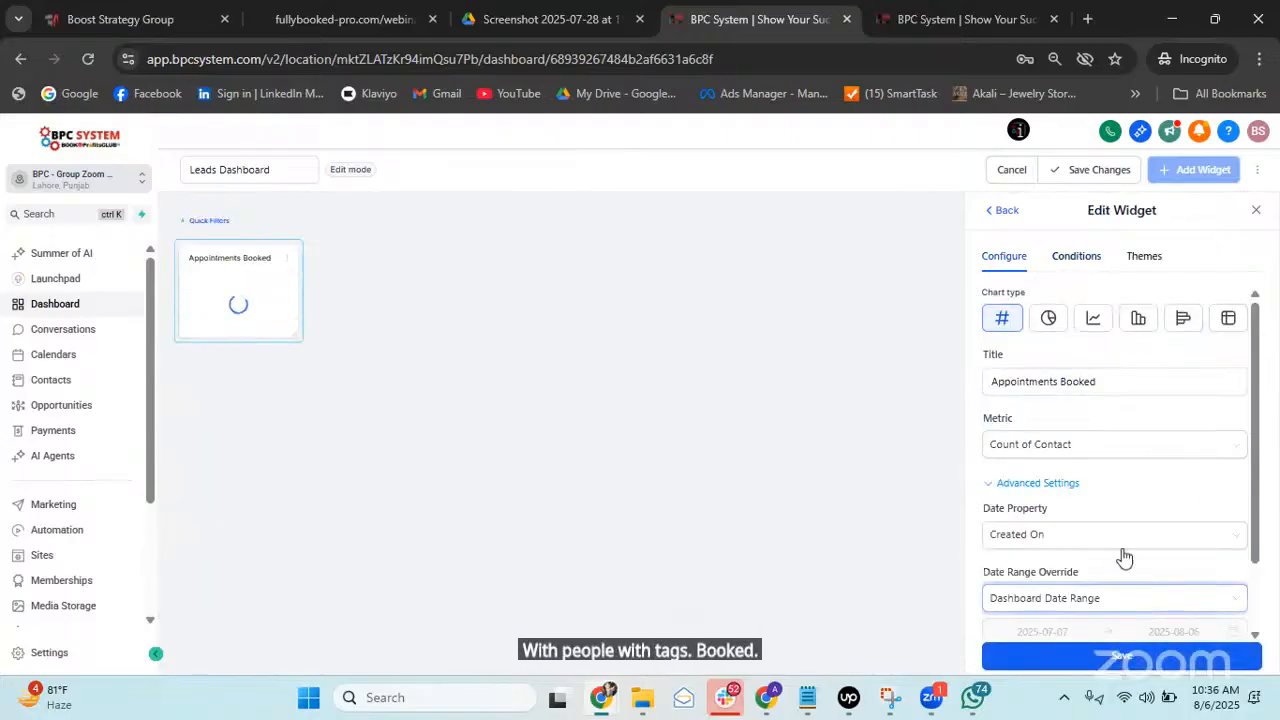
# Set the Appointments Booked date range override to Till Date, save it, and enlarge its card.
pyautogui.scroll(-1, 1094, 440)
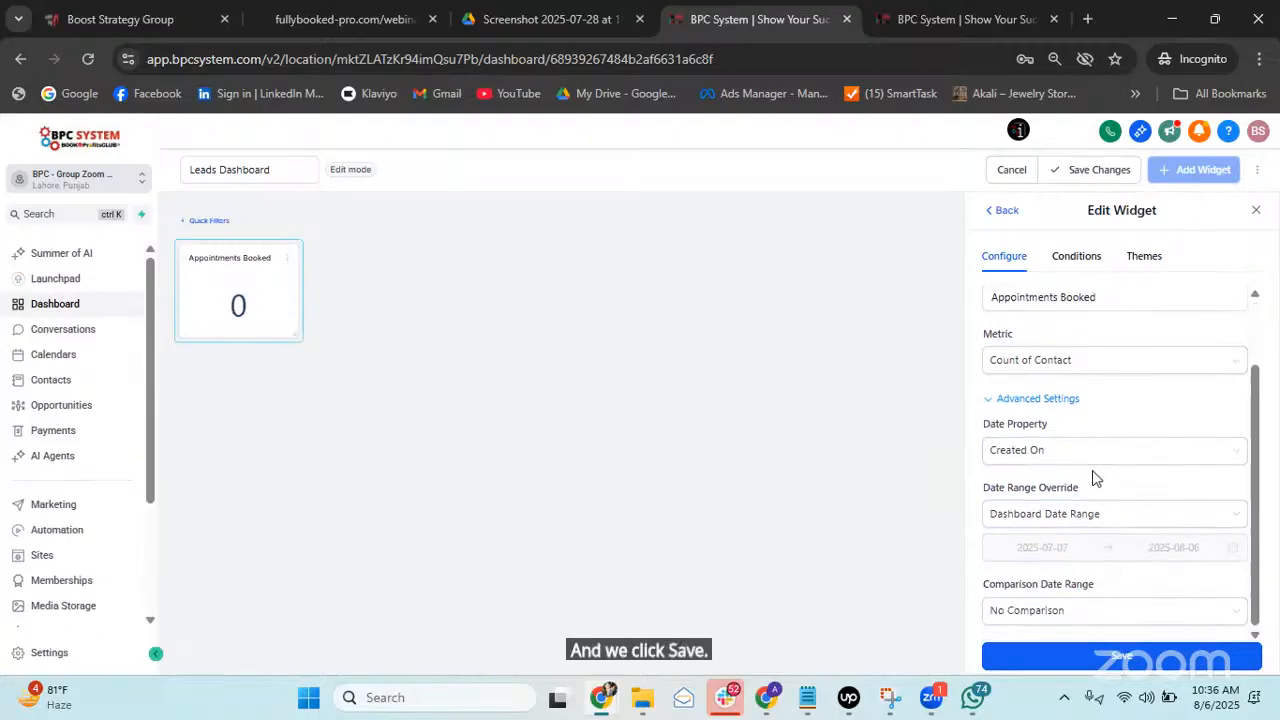
pyautogui.click(1100, 518)
pyautogui.scroll(-4, 1060, 450)
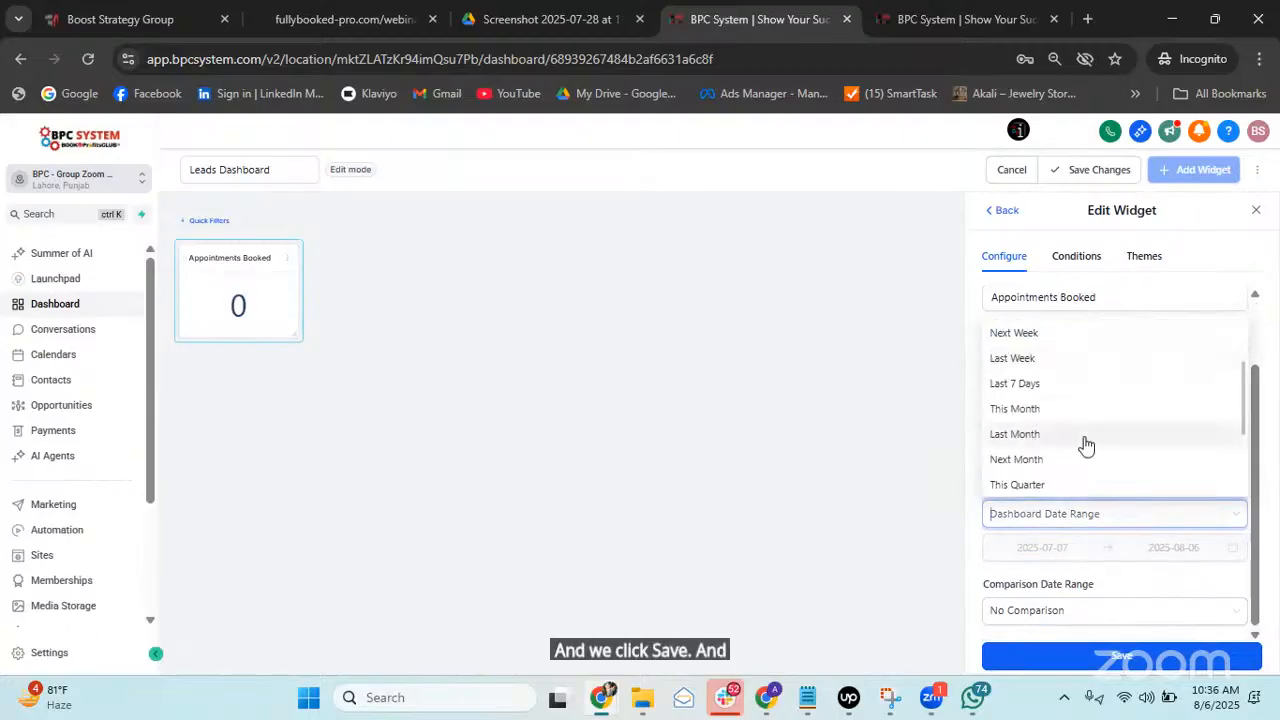
pyautogui.click(1060, 460)
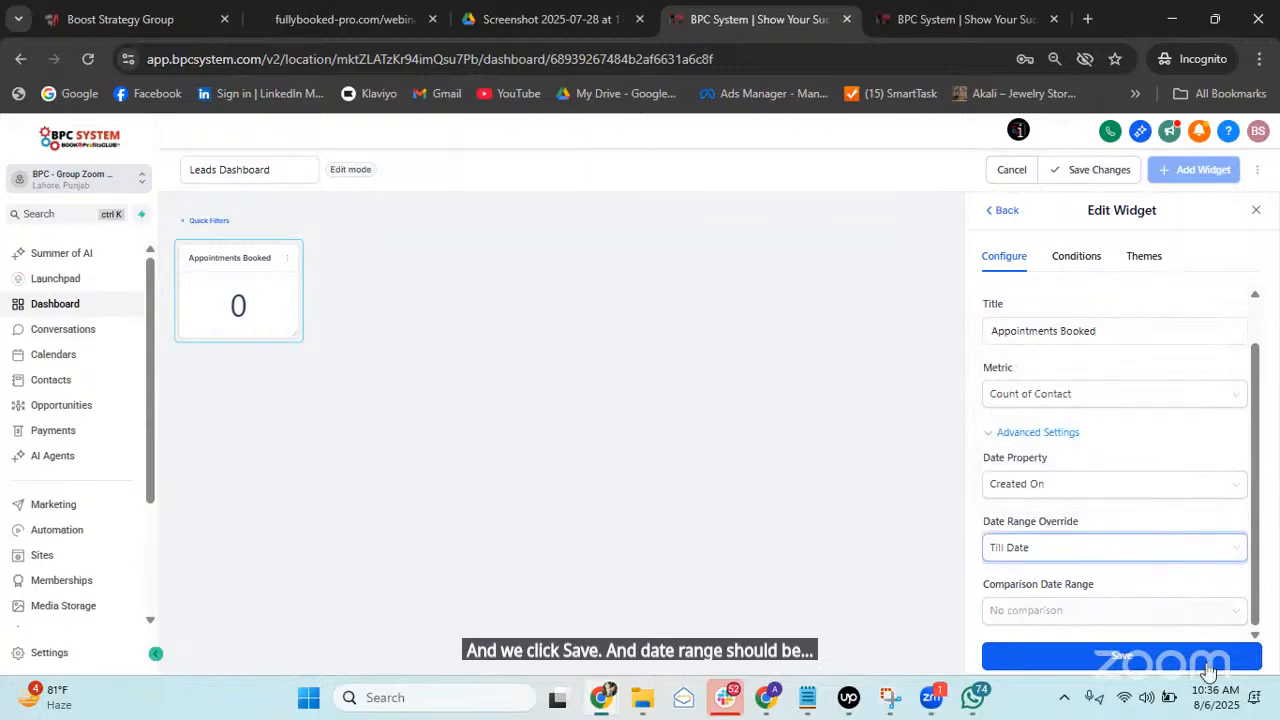
pyautogui.click(1125, 655)
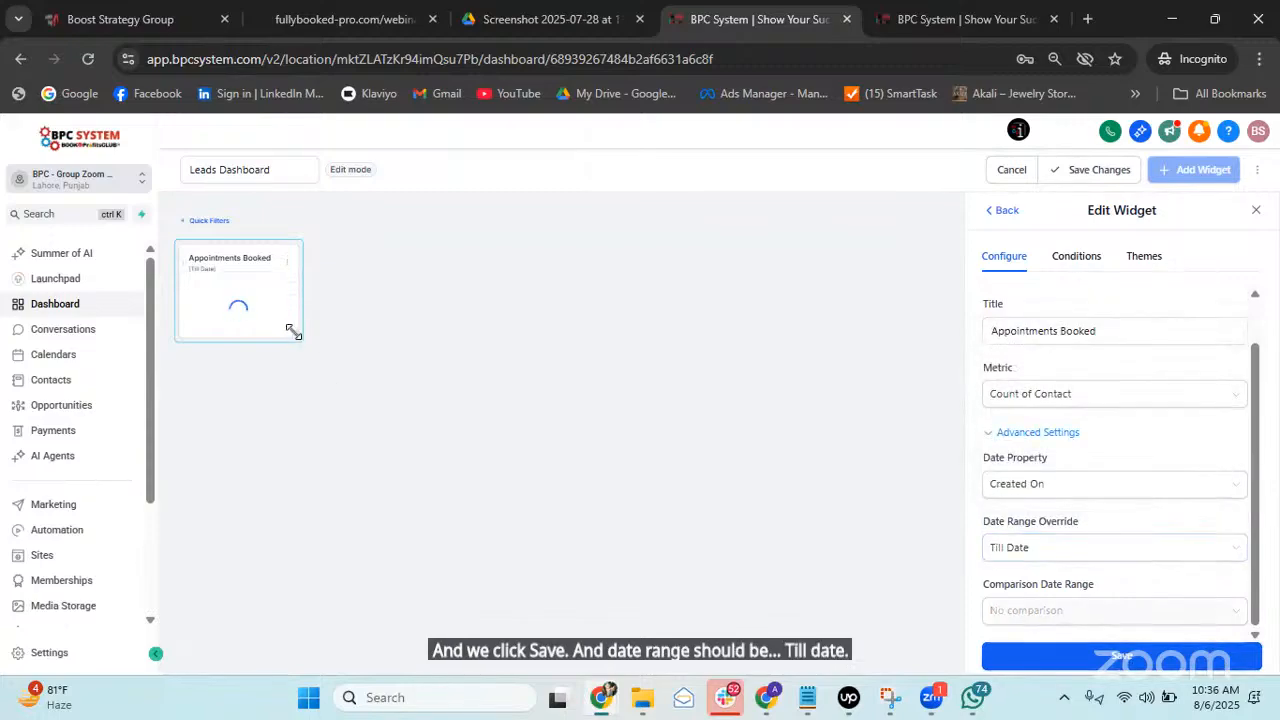
pyautogui.moveTo(293, 334); pyautogui.dragTo(495, 519)
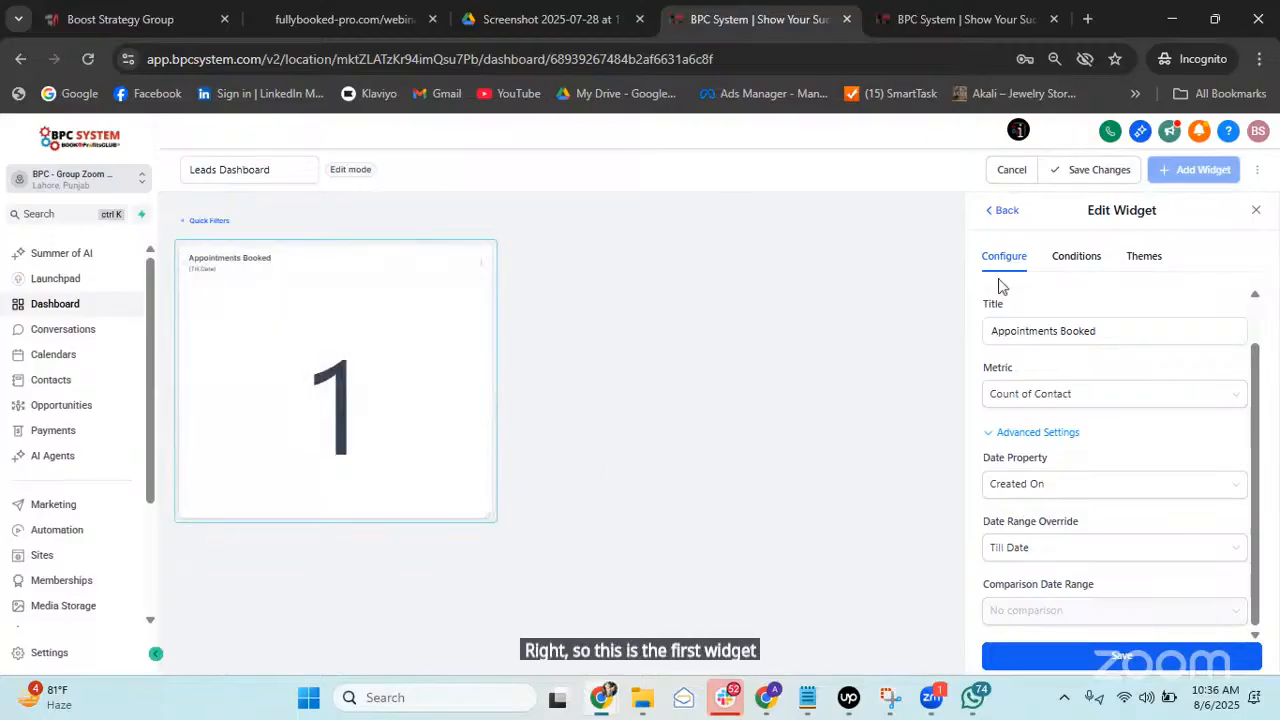
pyautogui.click(1001, 213)
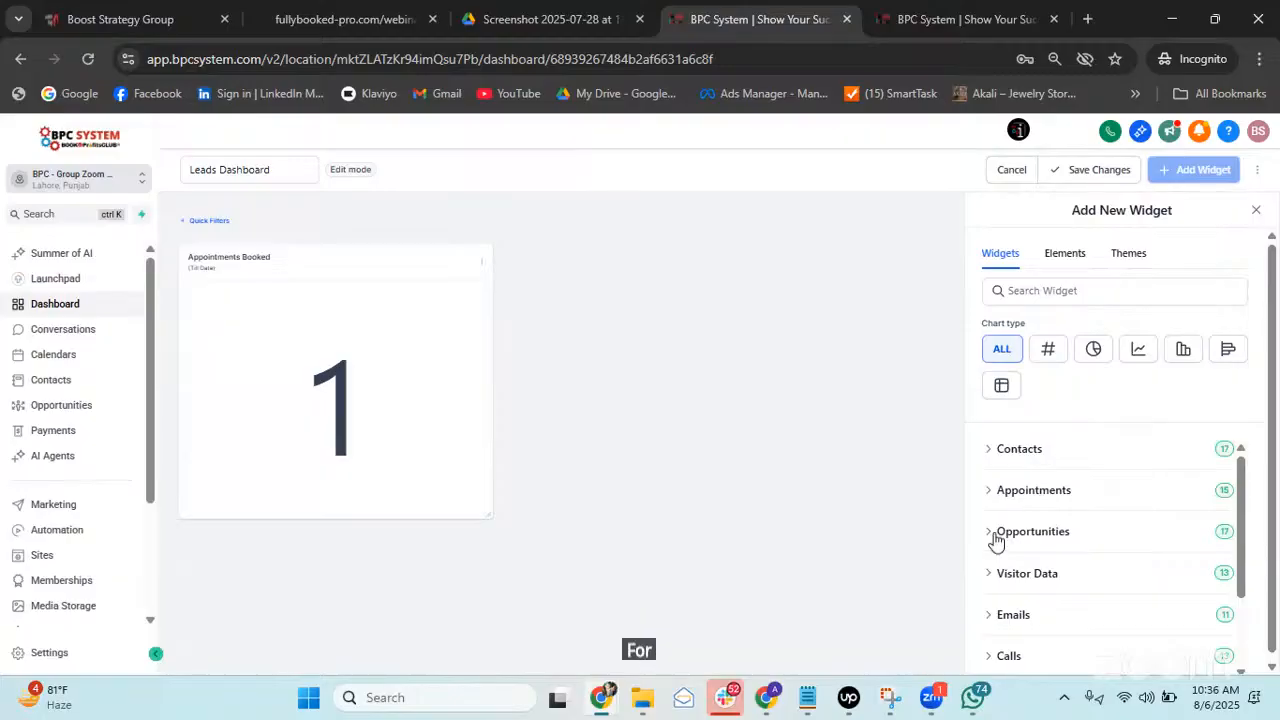
# Start a Won Opportunities widget and title it 'New Customers'.
pyautogui.click(995, 533)
pyautogui.scroll(-2, 1090, 510)
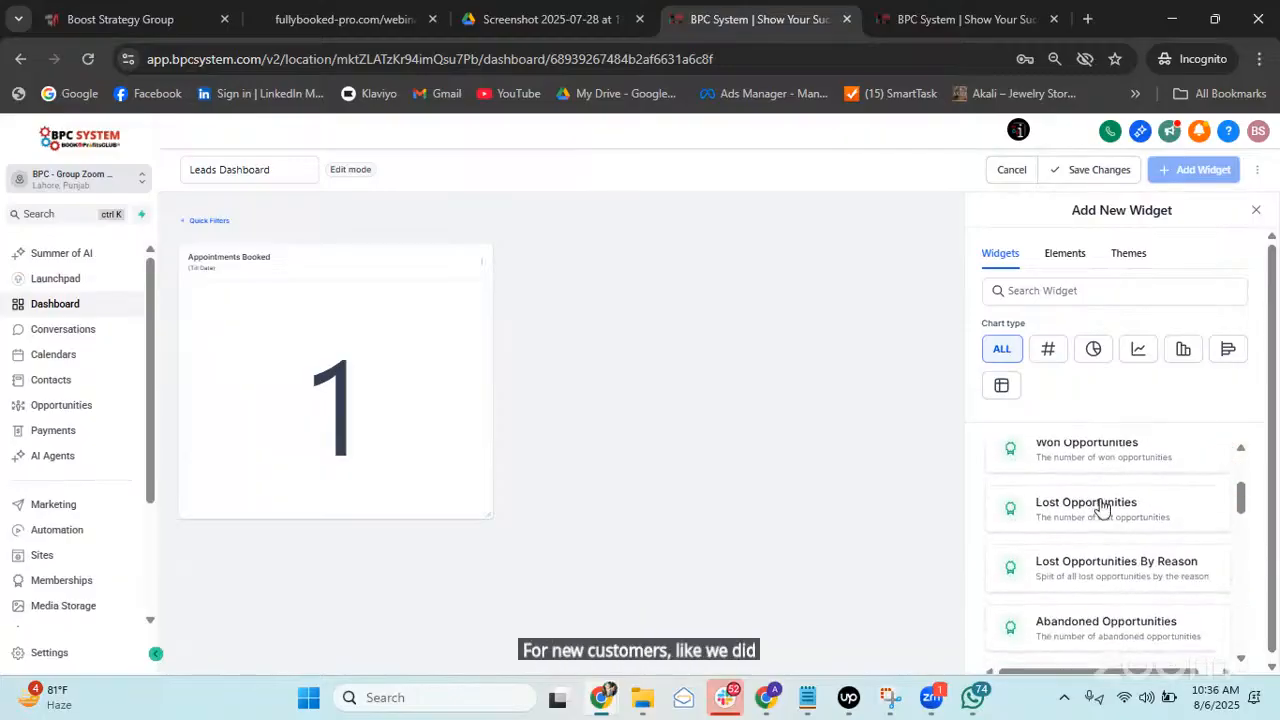
pyautogui.scroll(1, 1088, 520)
pyautogui.click(1092, 546)
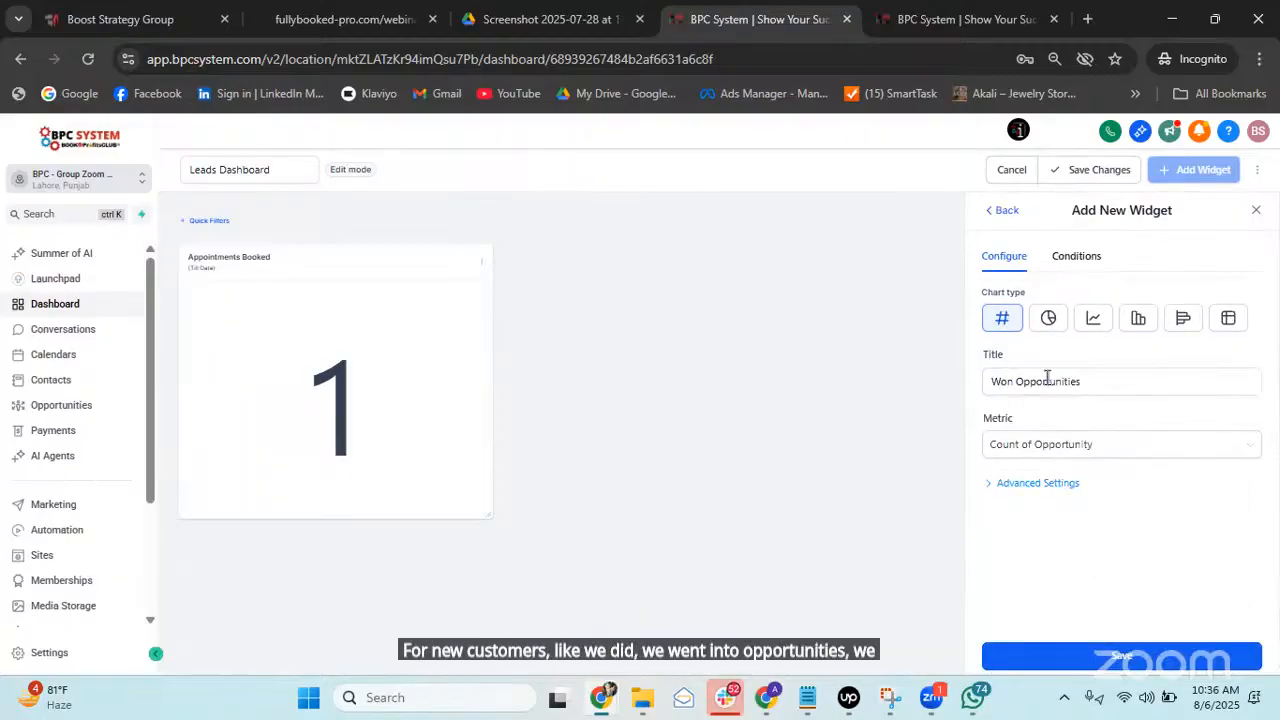
pyautogui.tripleClick(1047, 373)
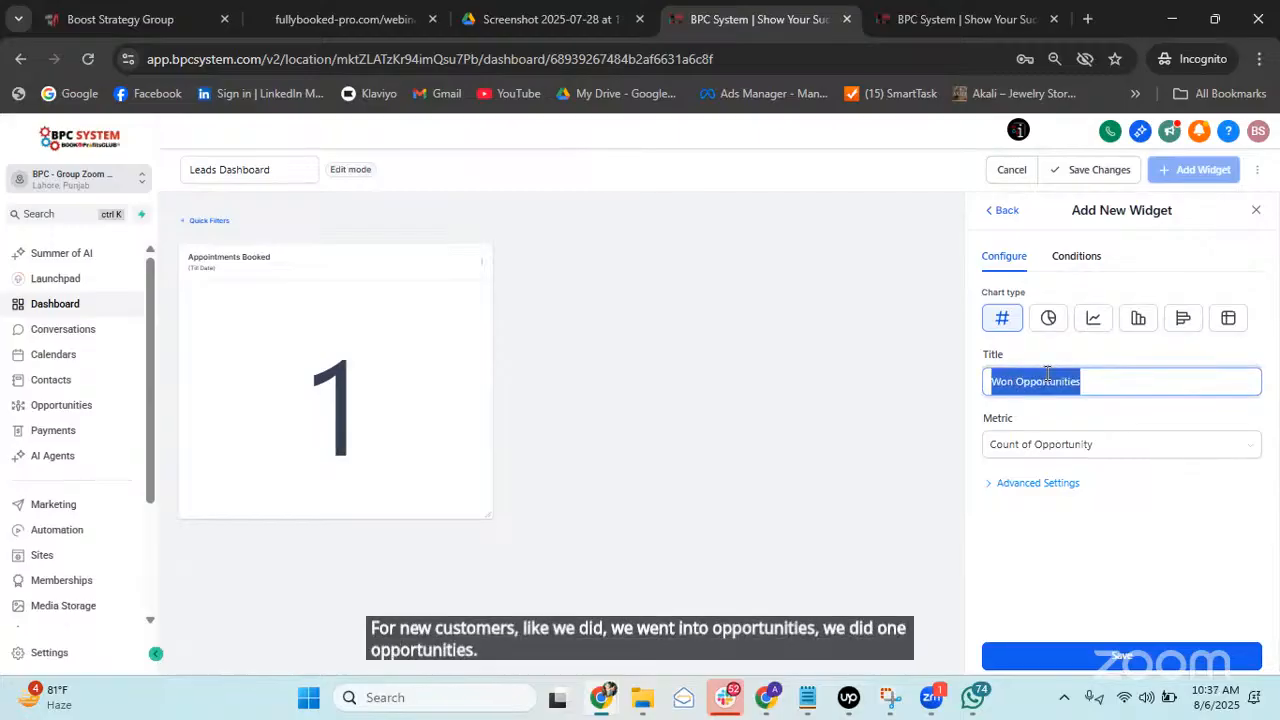
pyautogui.write('New Custm')
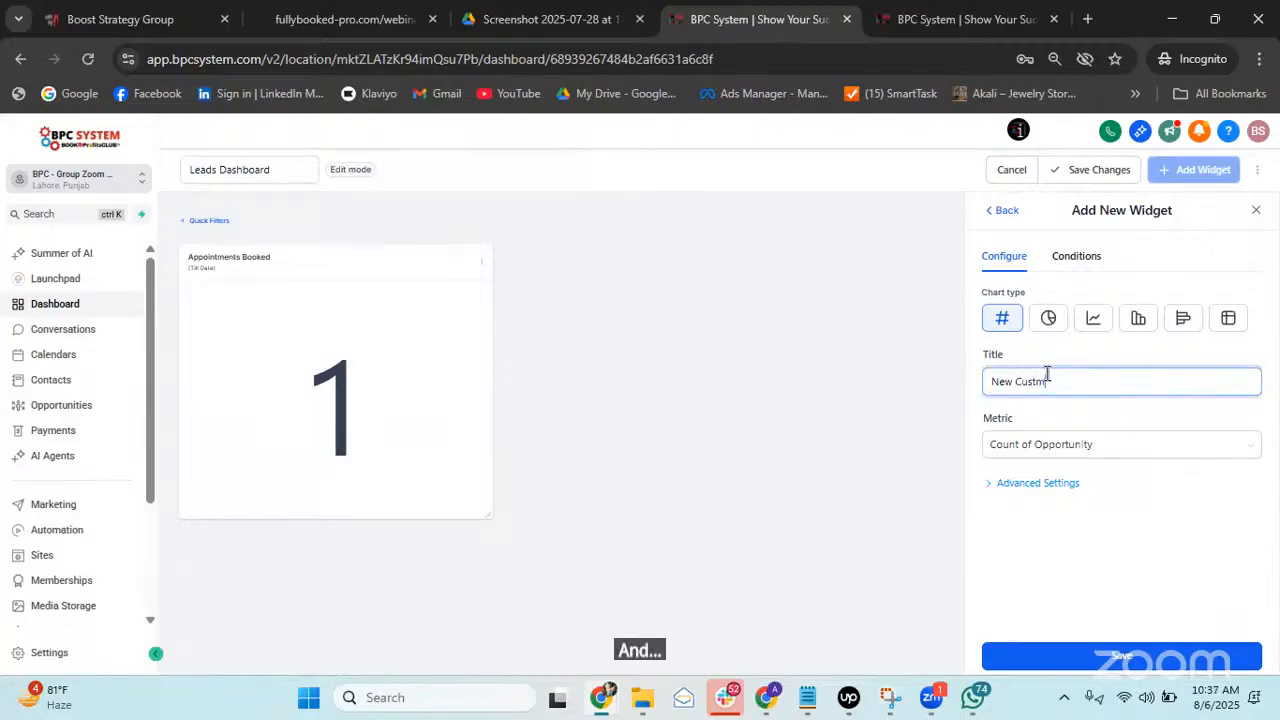
pyautogui.press('BackSpace')
pyautogui.write('omers')
pyautogui.click(1073, 258)
pyautogui.click(1004, 258)
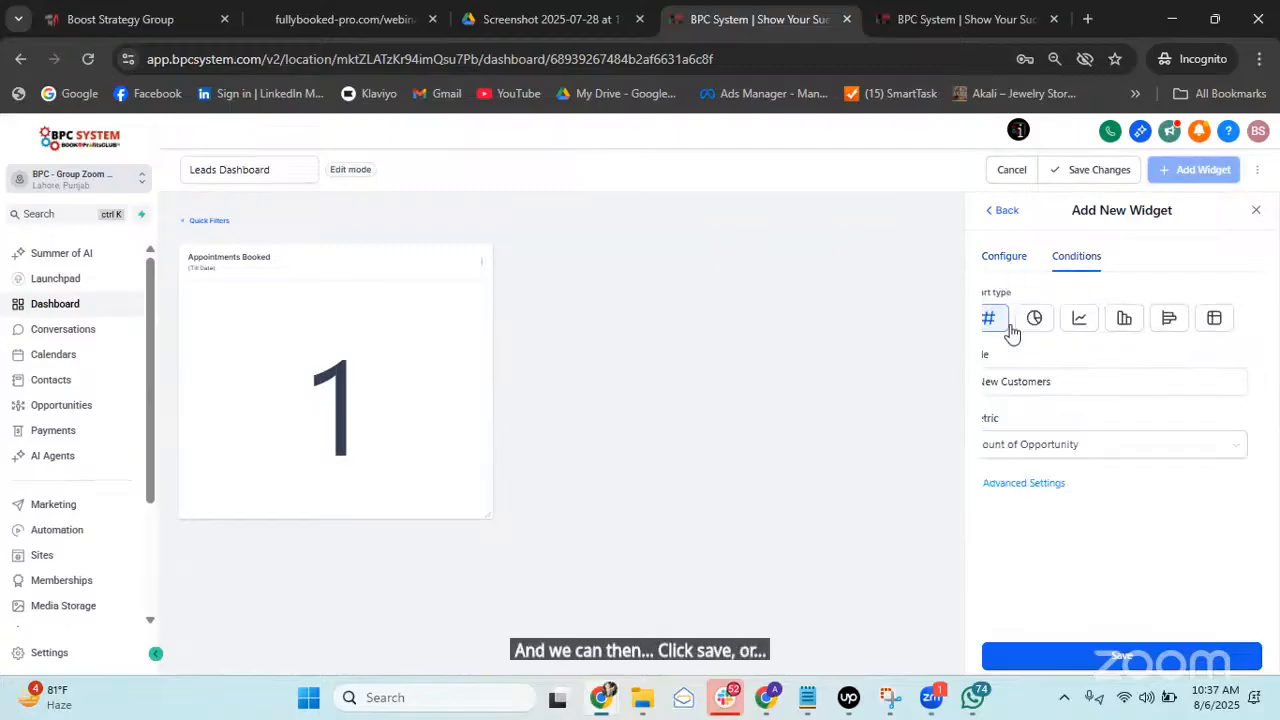
# Set the New Customers date range override to Till Date and add it to the dashboard.
pyautogui.click(1052, 482)
pyautogui.scroll(-1, 1080, 460)
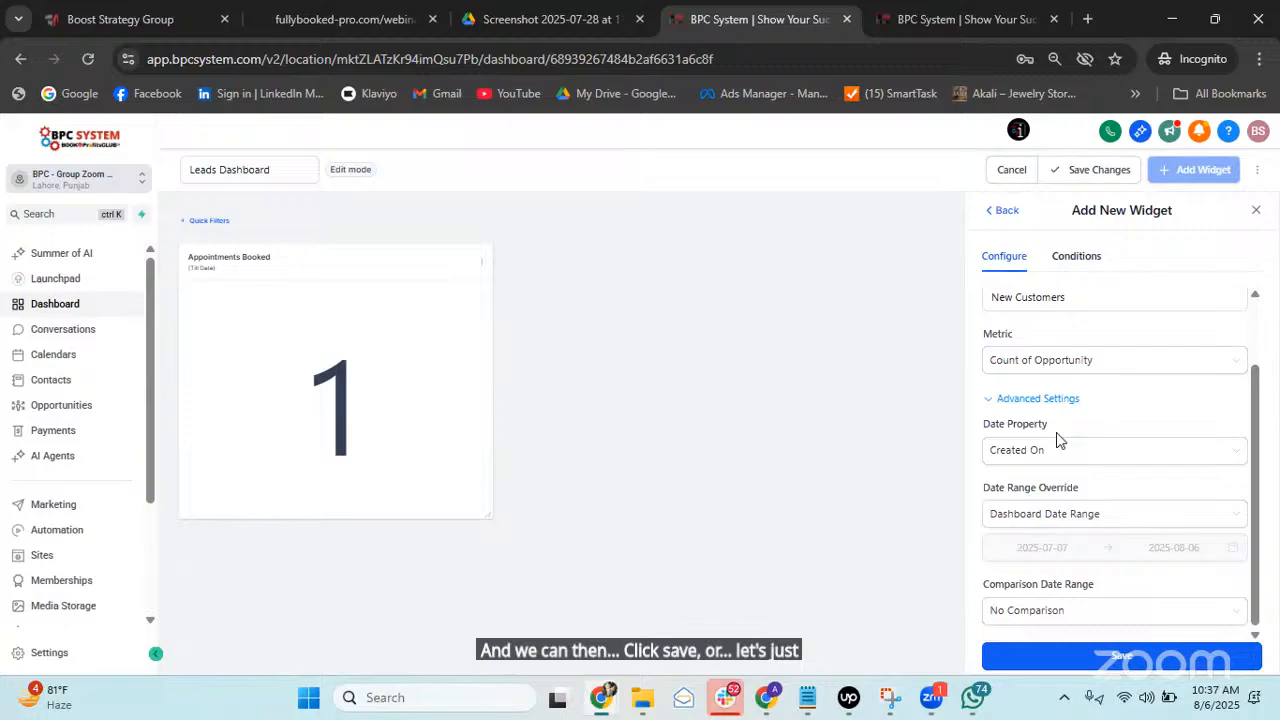
pyautogui.click(1086, 514)
pyautogui.scroll(-4, 1051, 434)
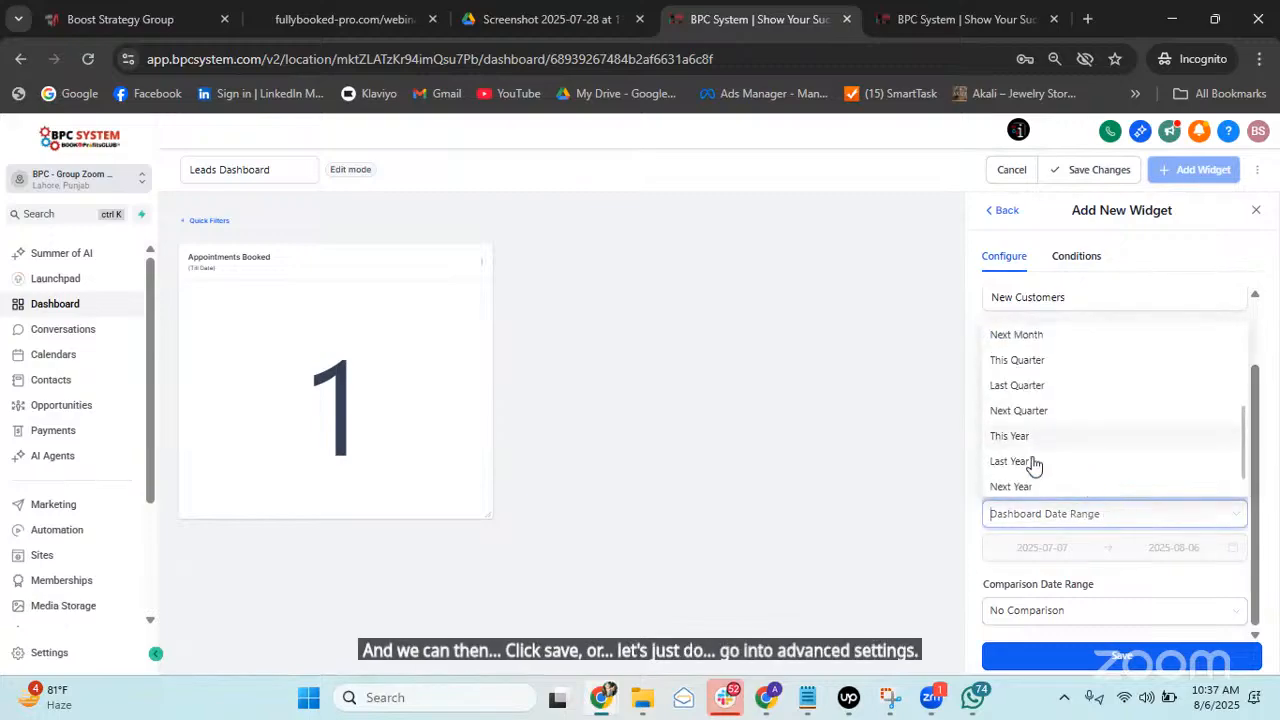
pyautogui.scroll(-1, 1049, 449)
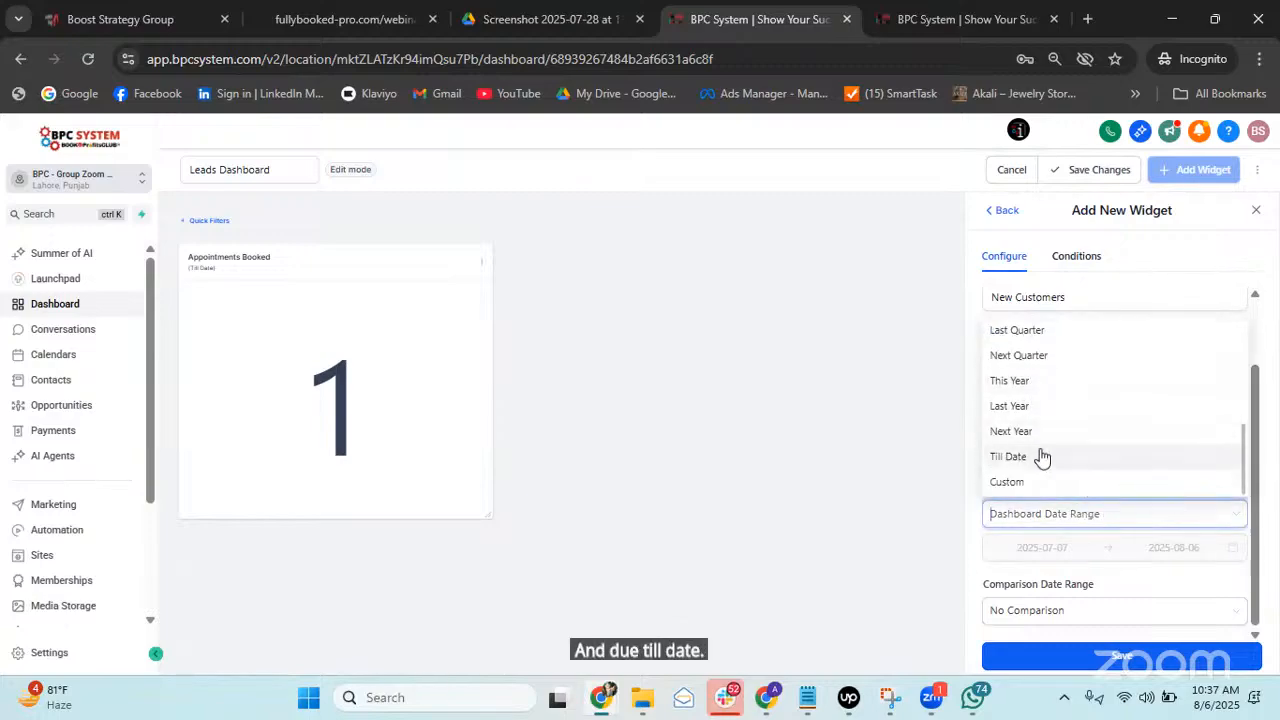
pyautogui.click(1040, 457)
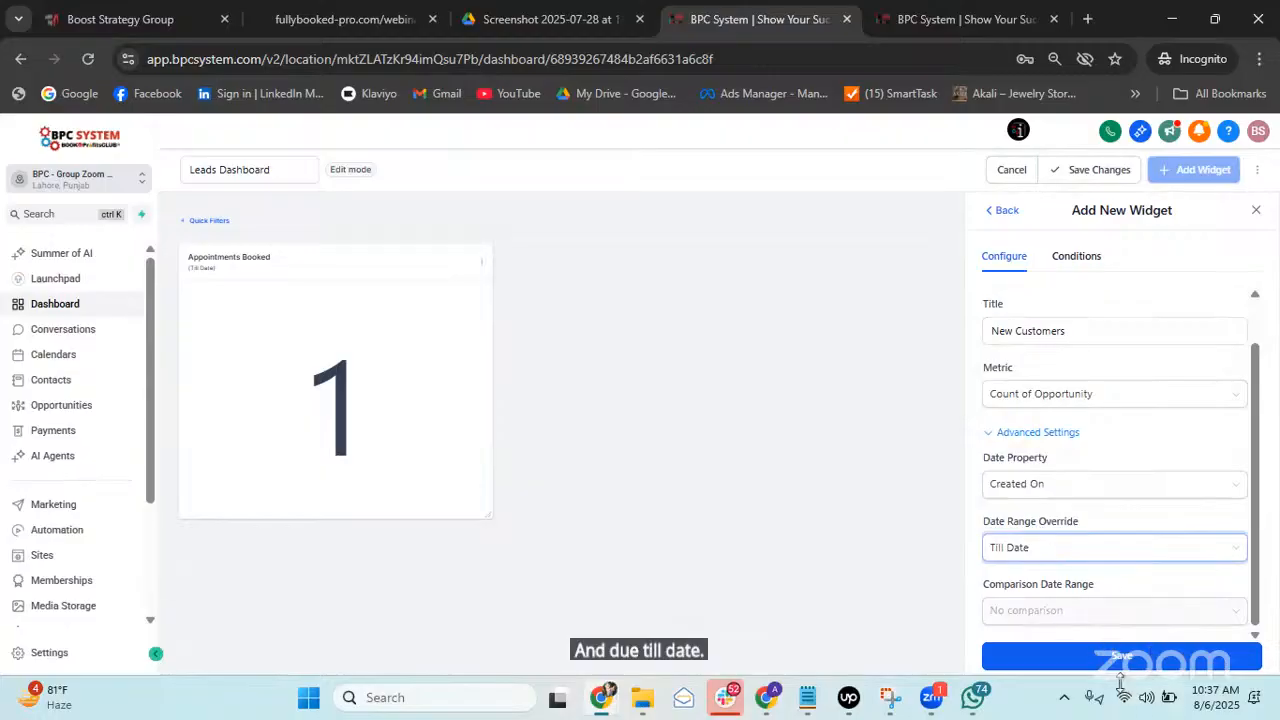
pyautogui.click(1121, 657)
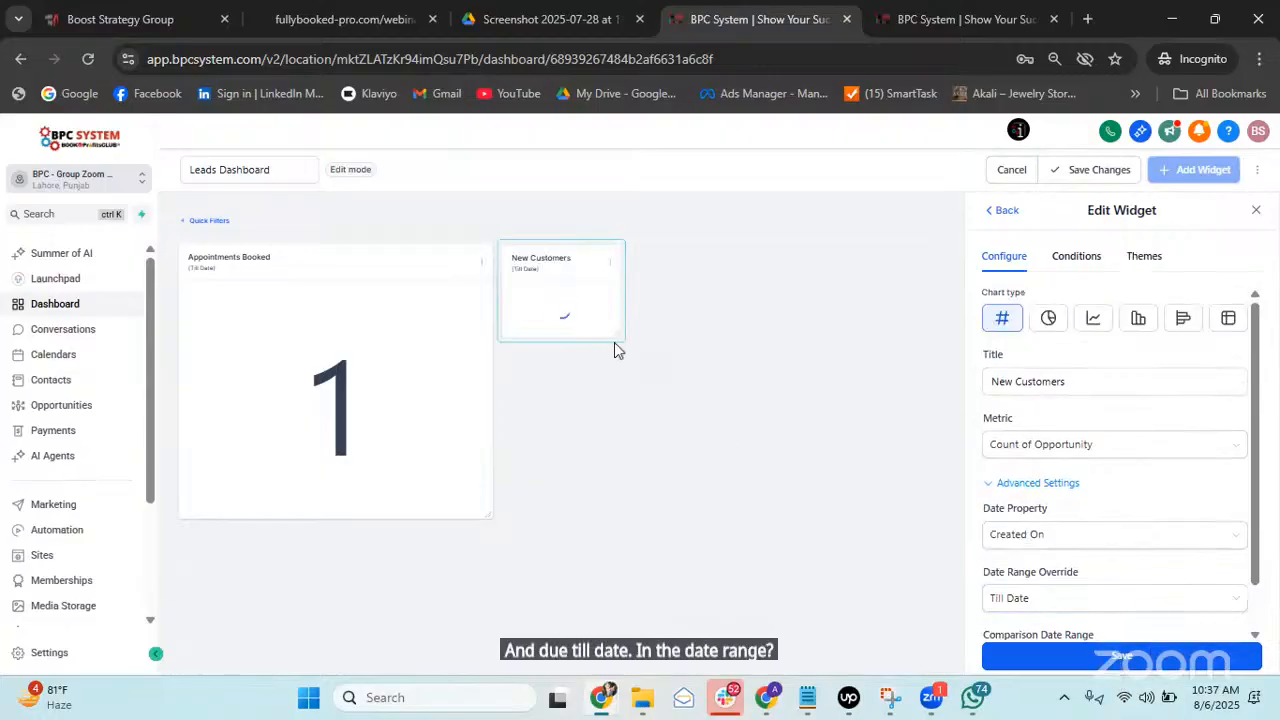
# Enlarge the New Customers card and save it as a Donut chart after trying Bar and Number.
pyautogui.moveTo(620, 335); pyautogui.dragTo(821, 516)
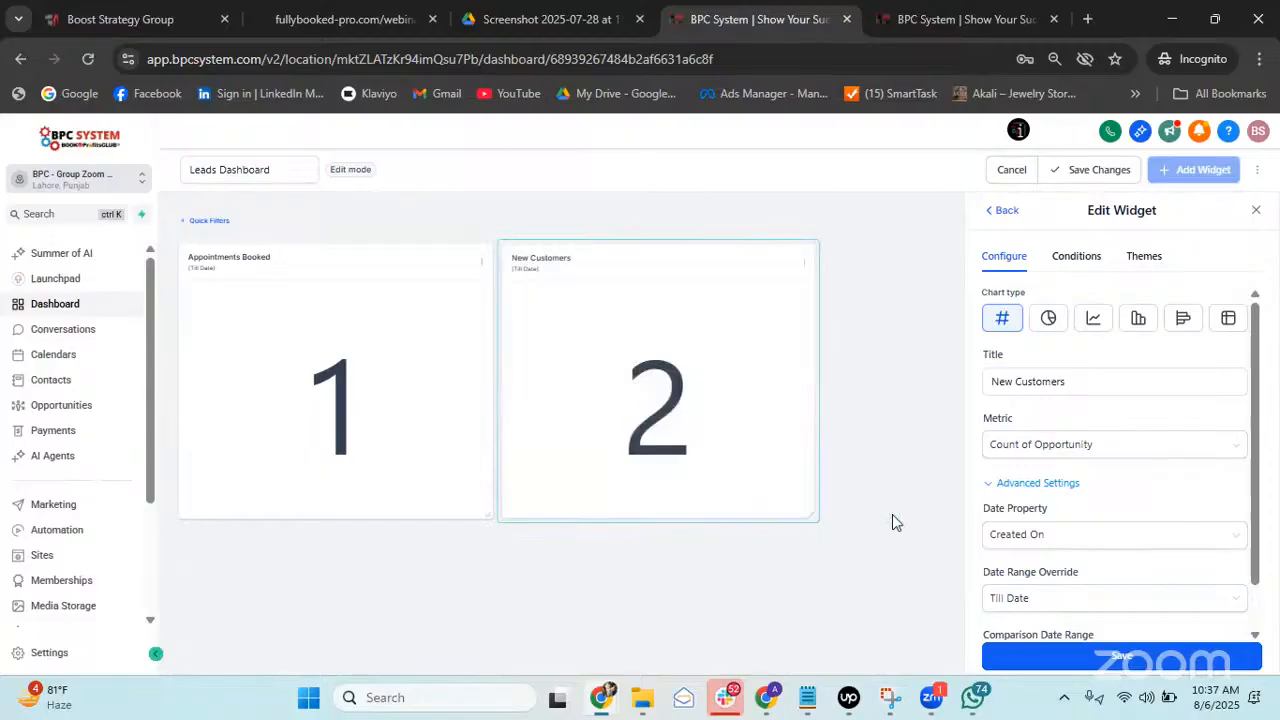
pyautogui.click(1136, 325)
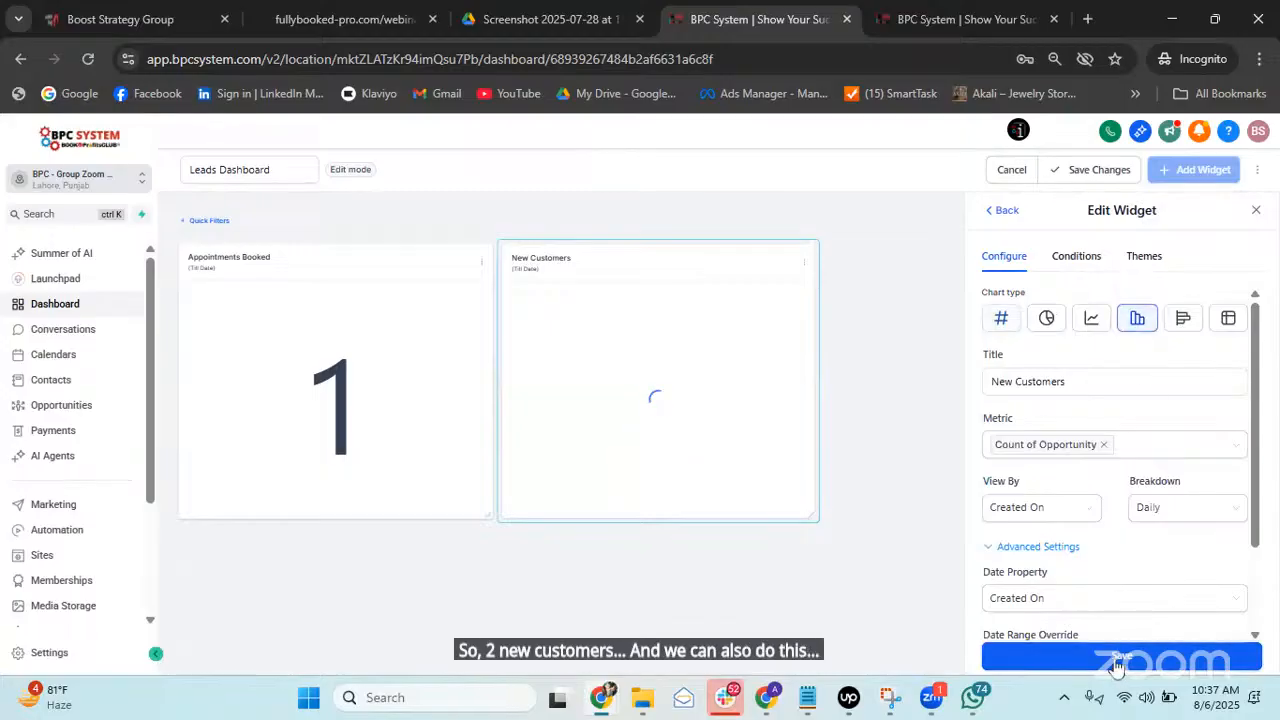
pyautogui.click(1001, 318)
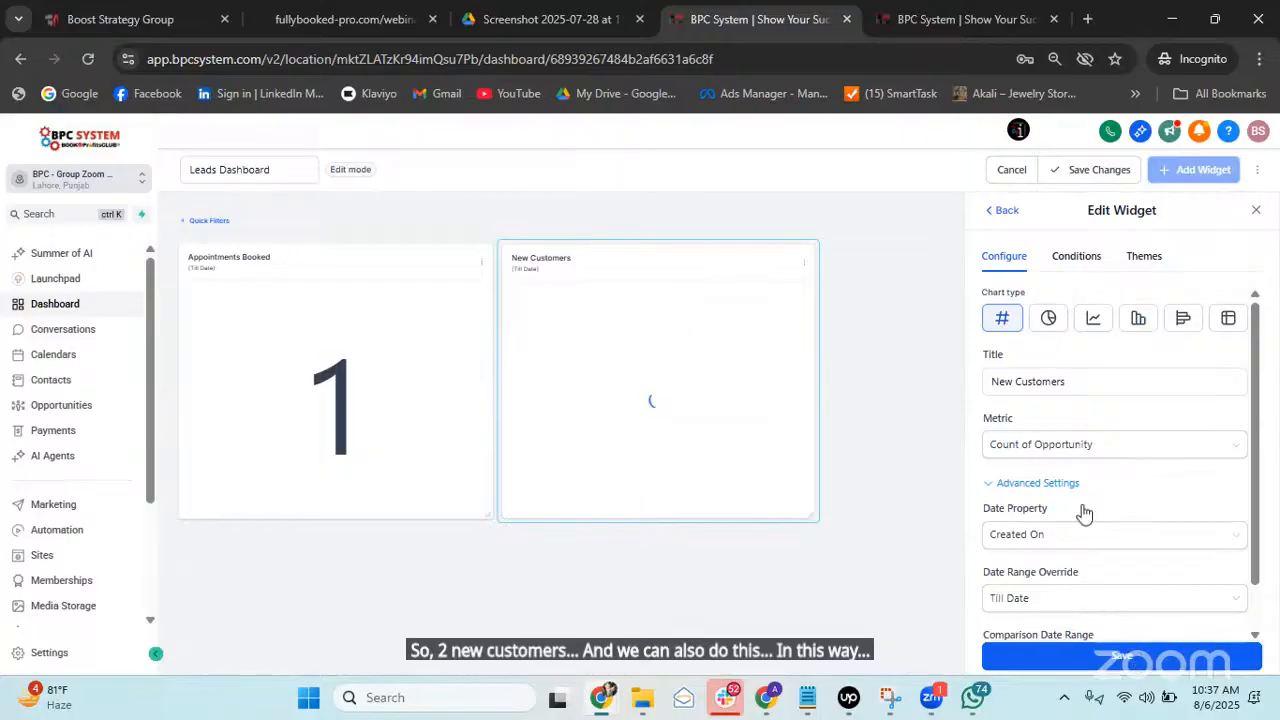
pyautogui.click(1047, 318)
pyautogui.click(1075, 665)
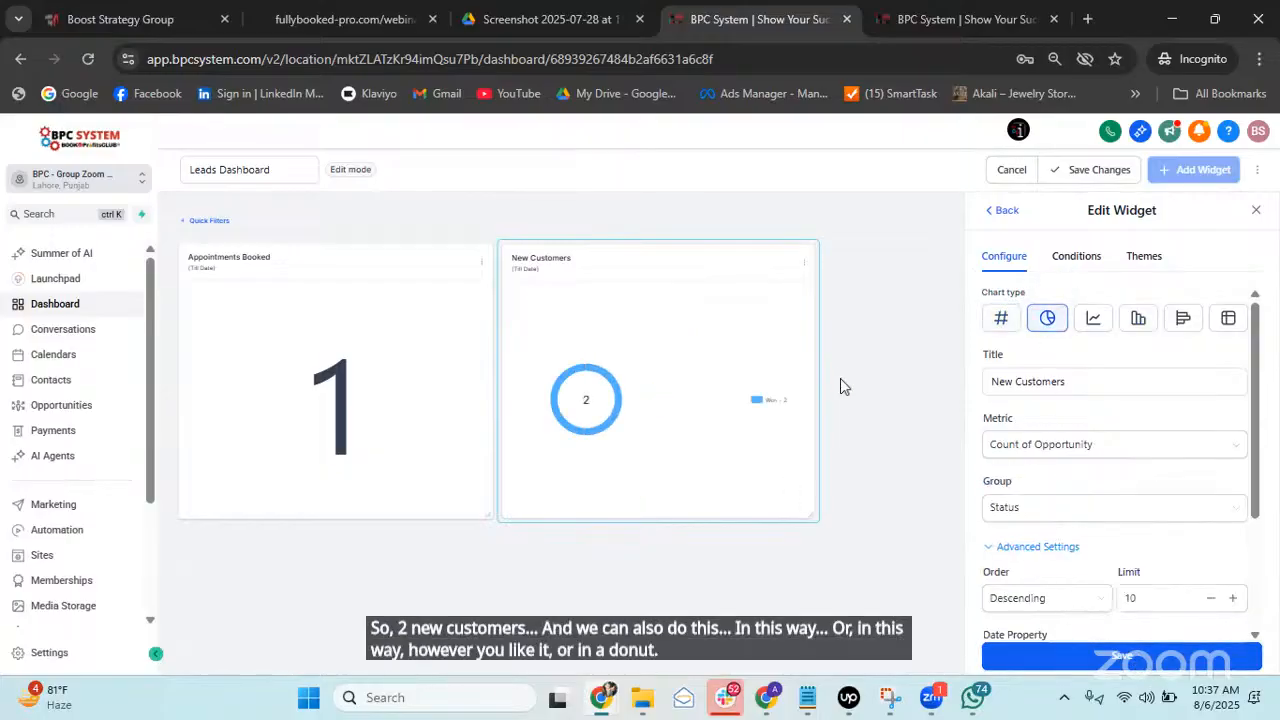
pyautogui.click(1004, 211)
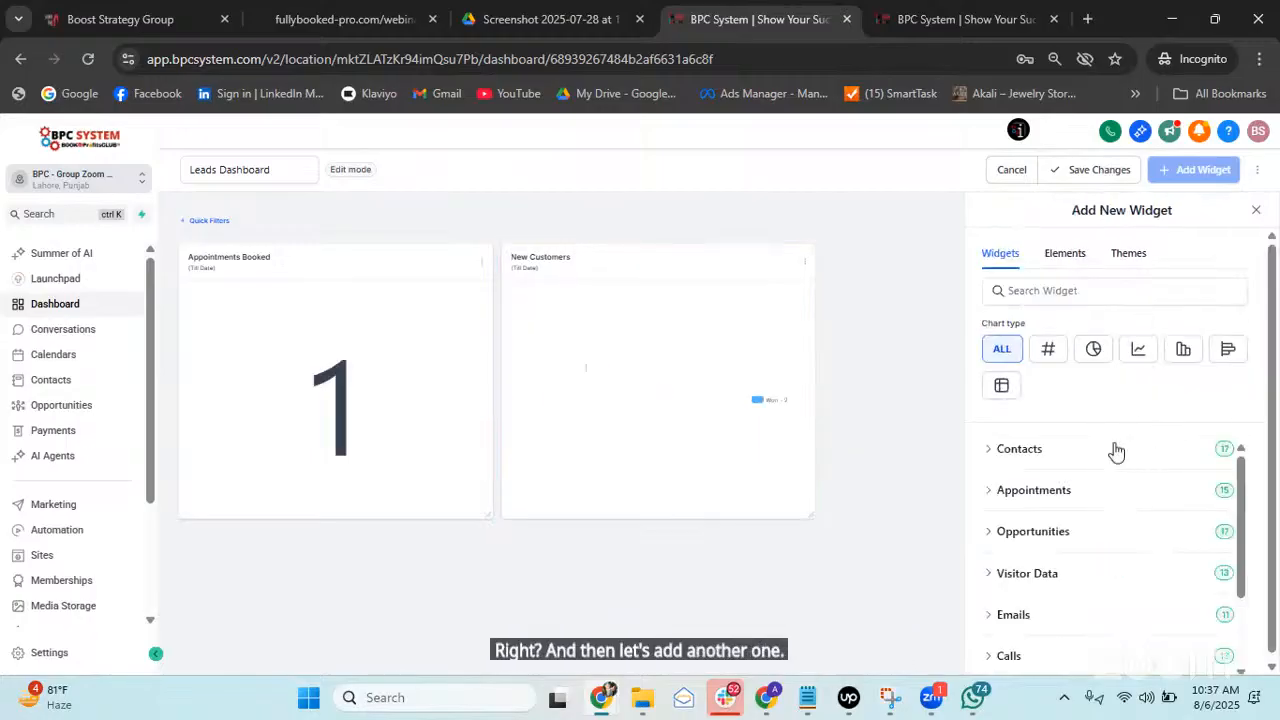
# Add the Total Revenue (Last Month) widget from the Payments category to the dashboard.
pyautogui.scroll(-3, 1120, 480)
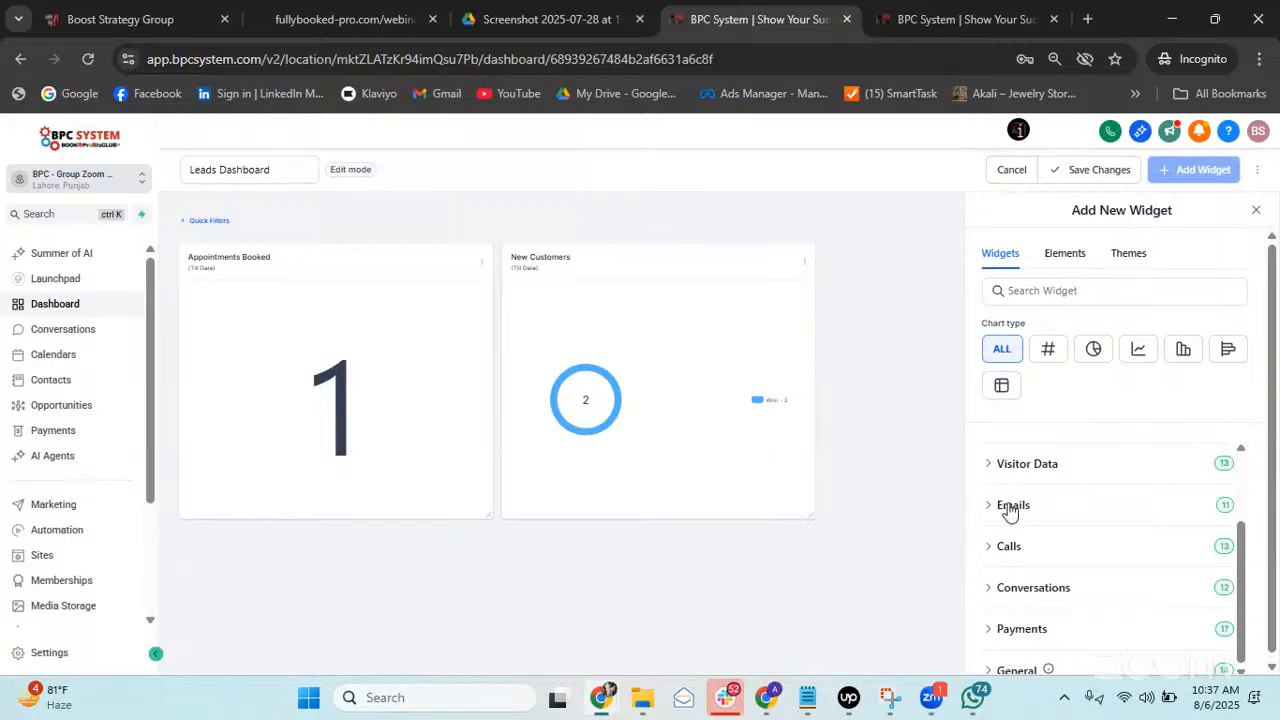
pyautogui.scroll(-1, 1068, 535)
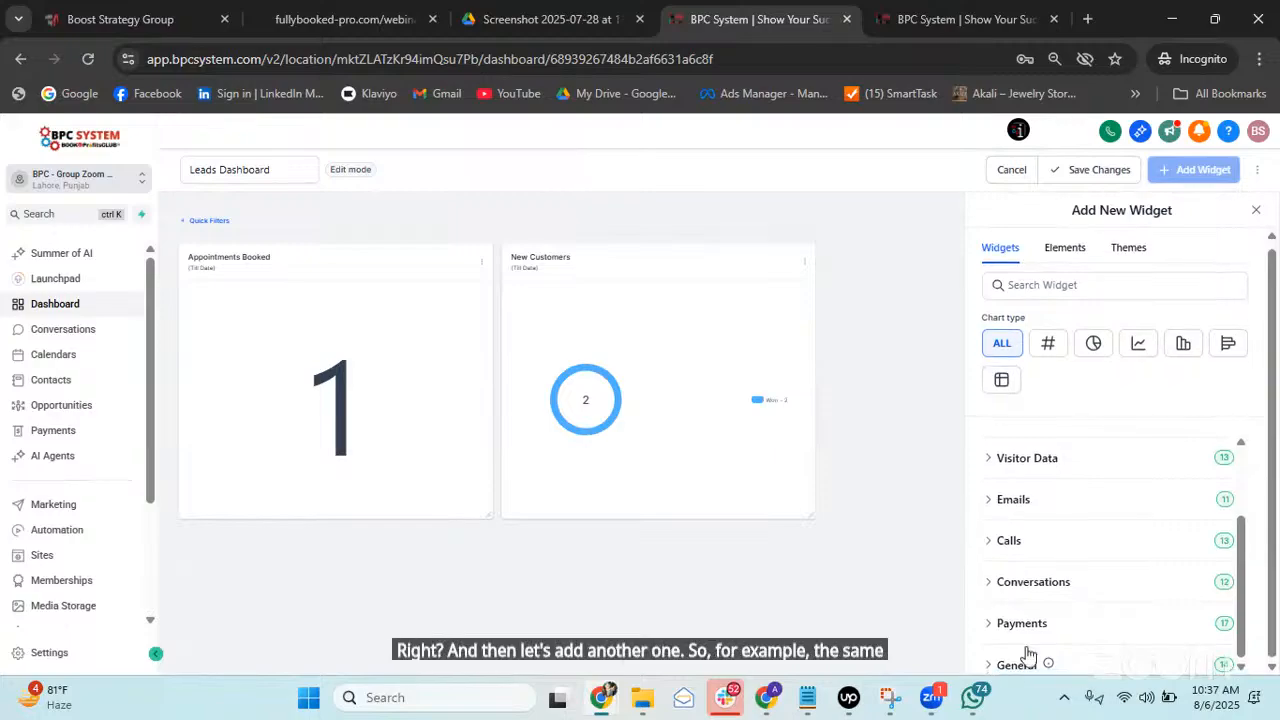
pyautogui.click(1010, 620)
pyautogui.scroll(-3, 1095, 552)
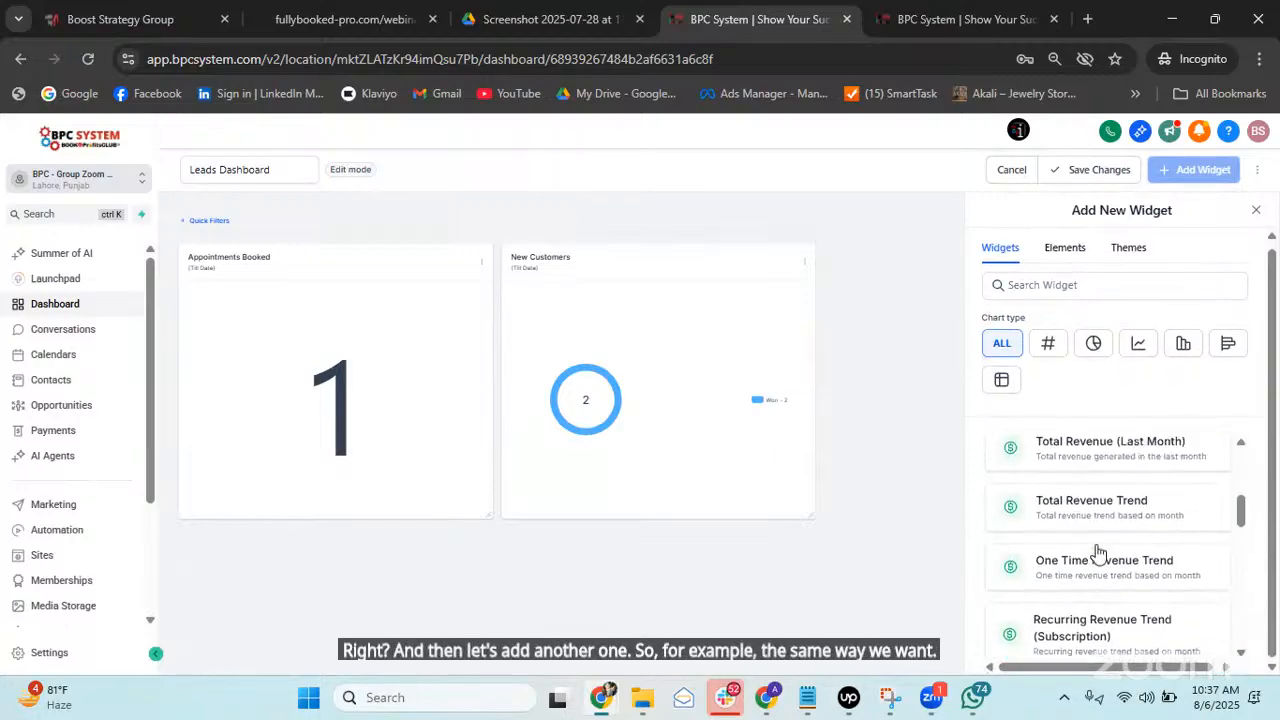
pyautogui.scroll(1, 1095, 530)
pyautogui.click(1098, 490)
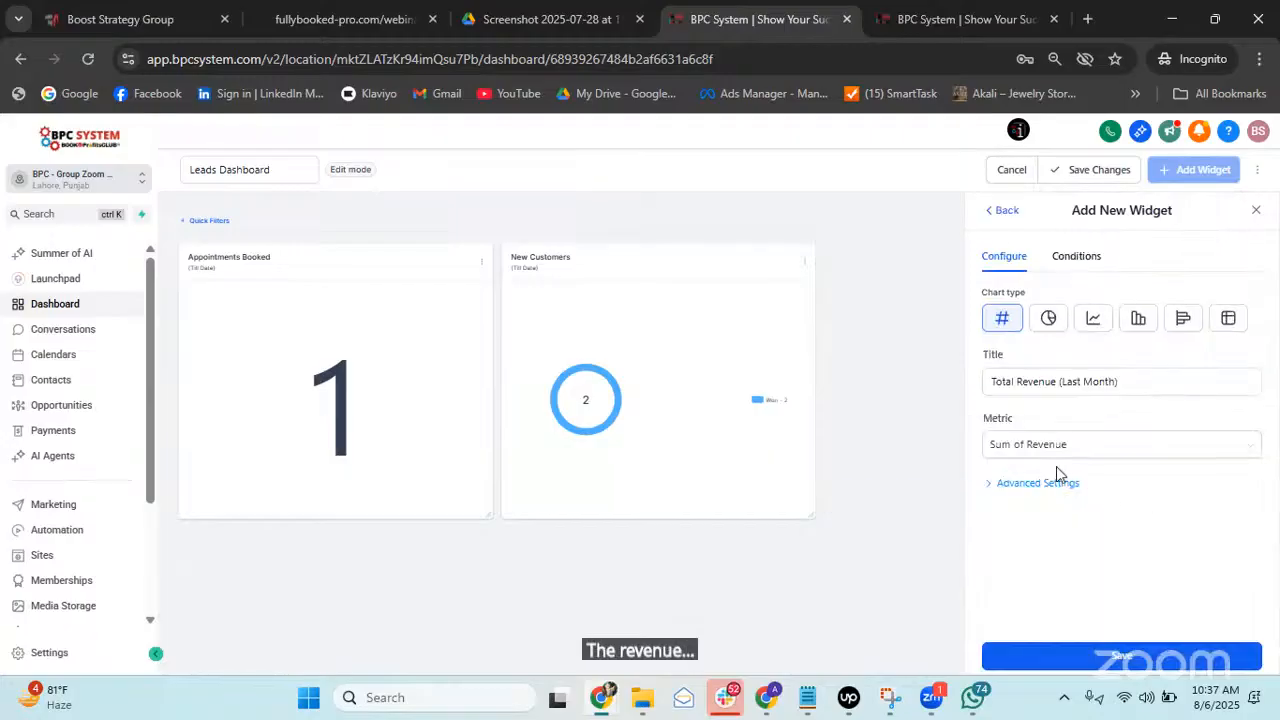
pyautogui.click(1066, 489)
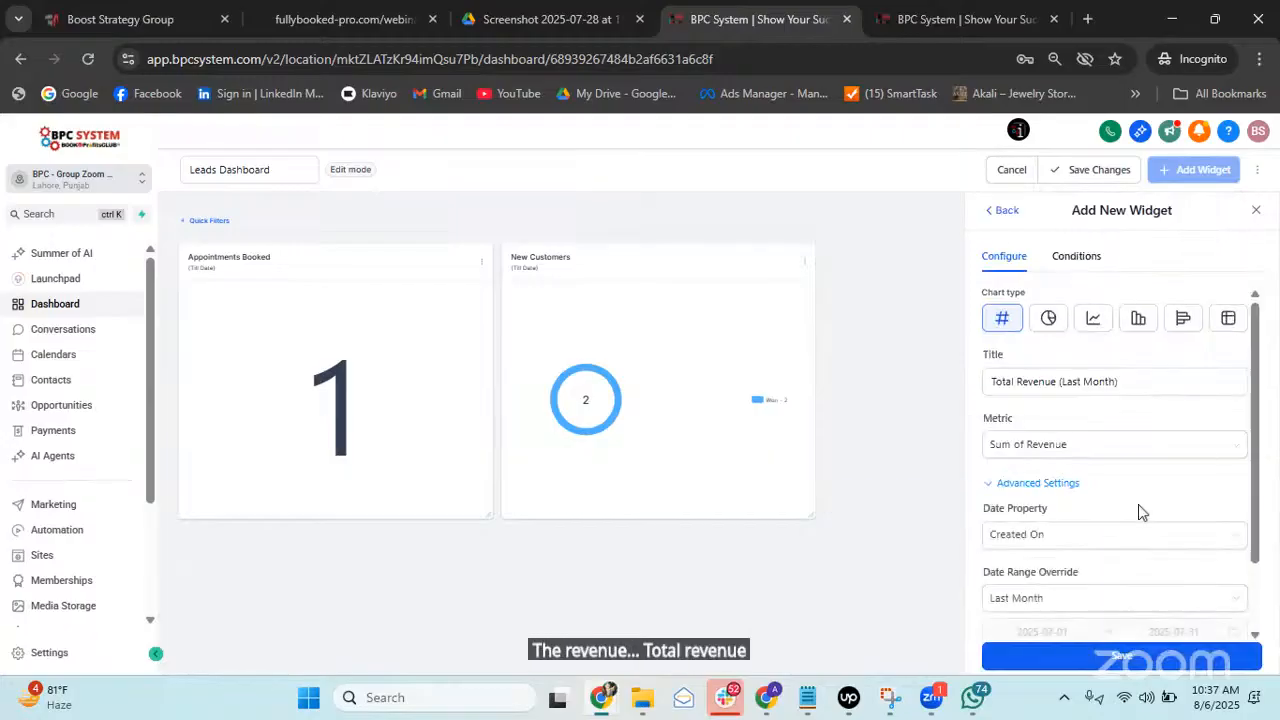
pyautogui.scroll(-1, 1108, 515)
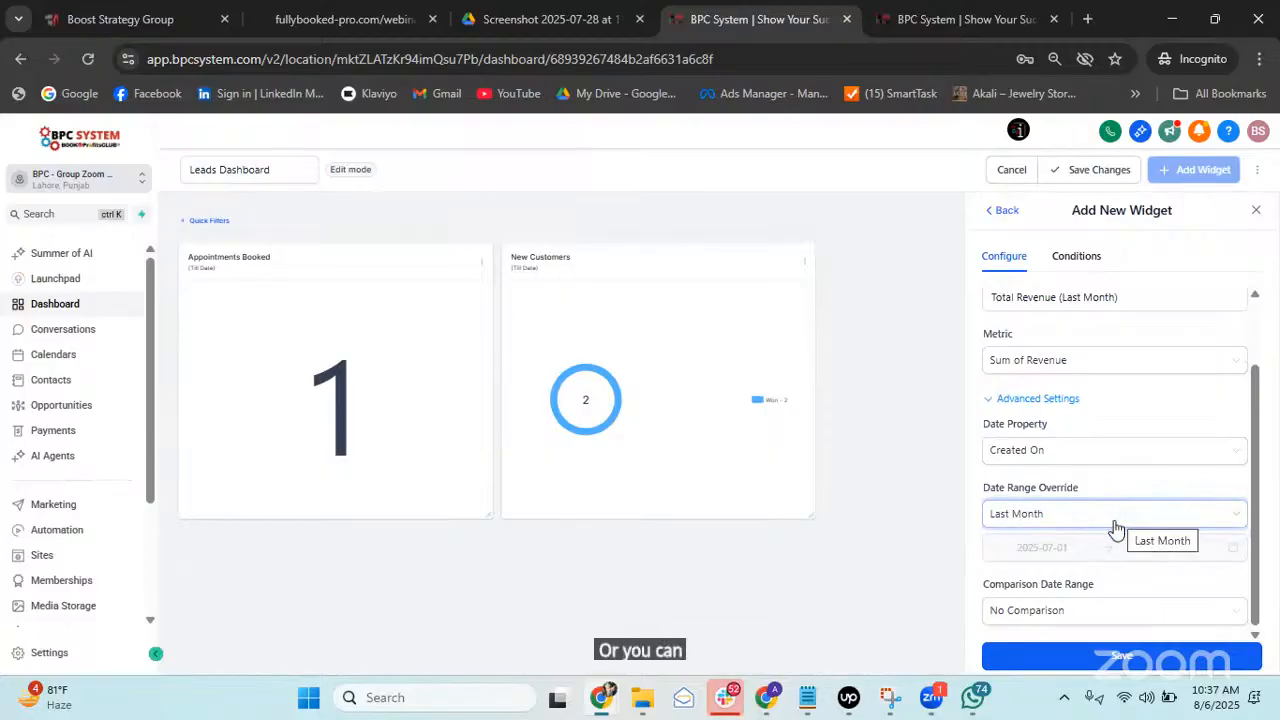
pyautogui.click(1083, 656)
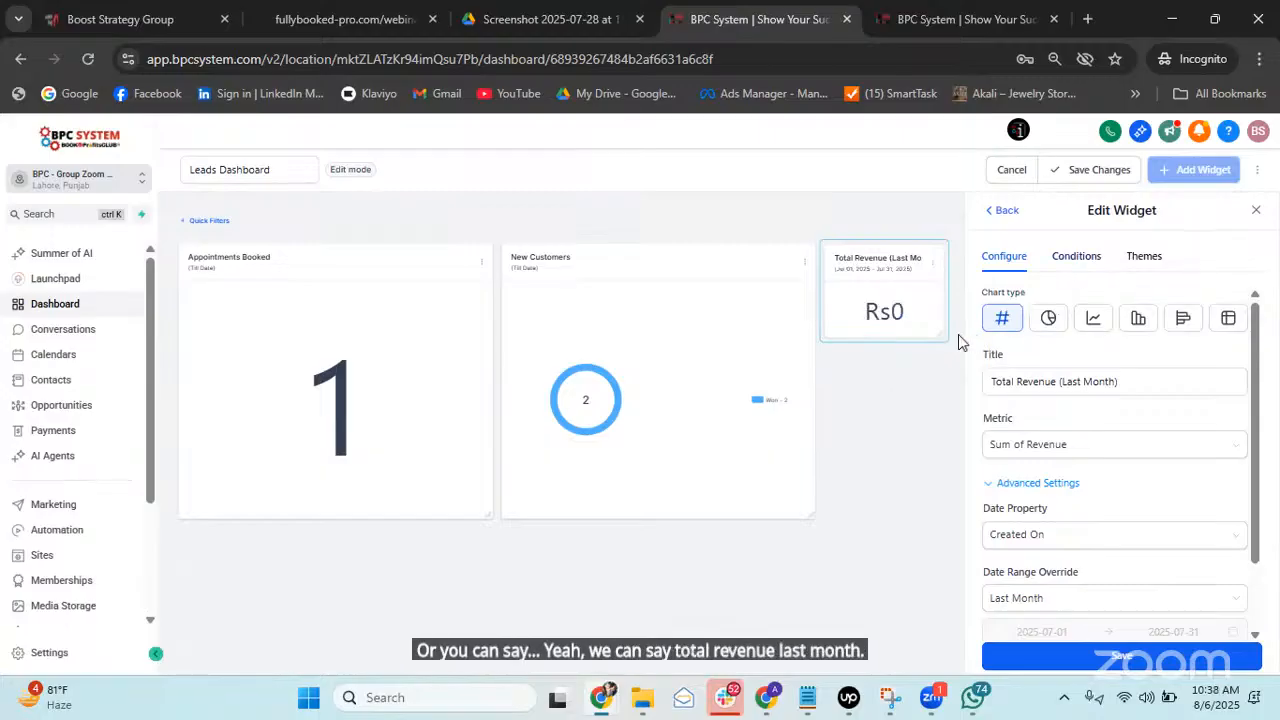
# Move Total Revenue below Appointments Booked and resize it.
pyautogui.moveTo(921, 268); pyautogui.dragTo(300, 612)
pyautogui.moveTo(478, 700); pyautogui.dragTo(486, 646)
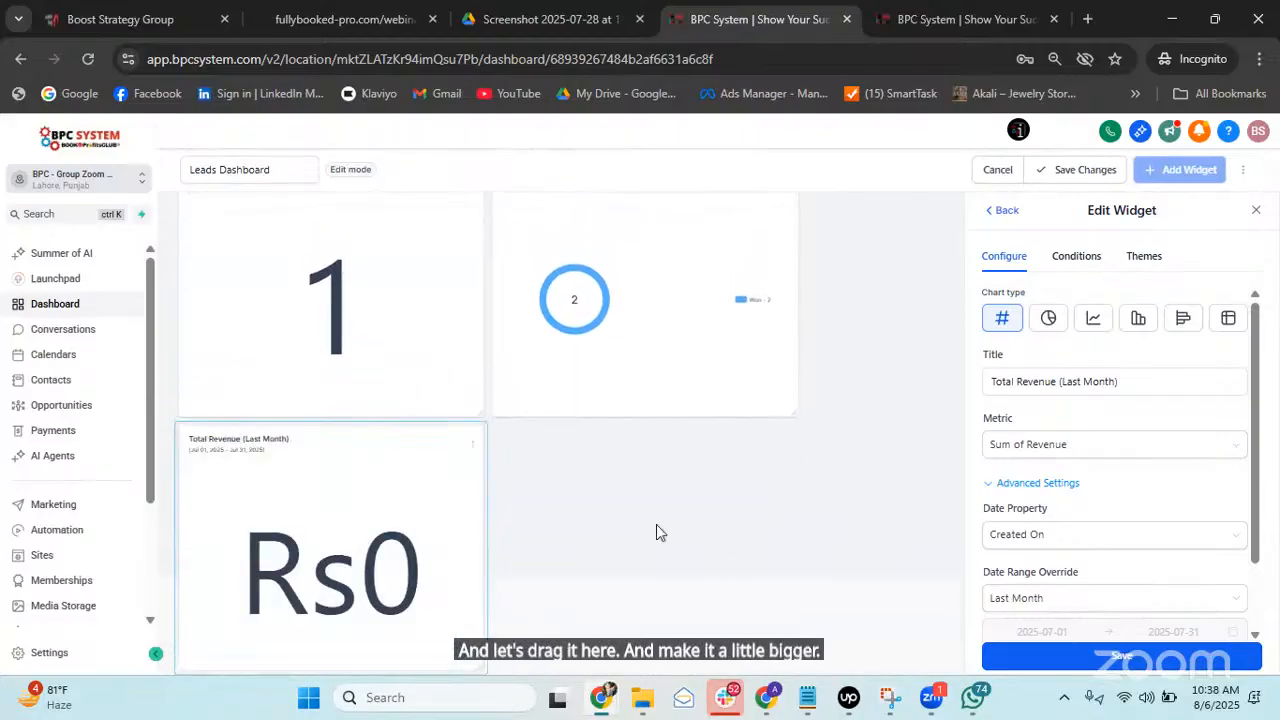
pyautogui.click(1005, 212)
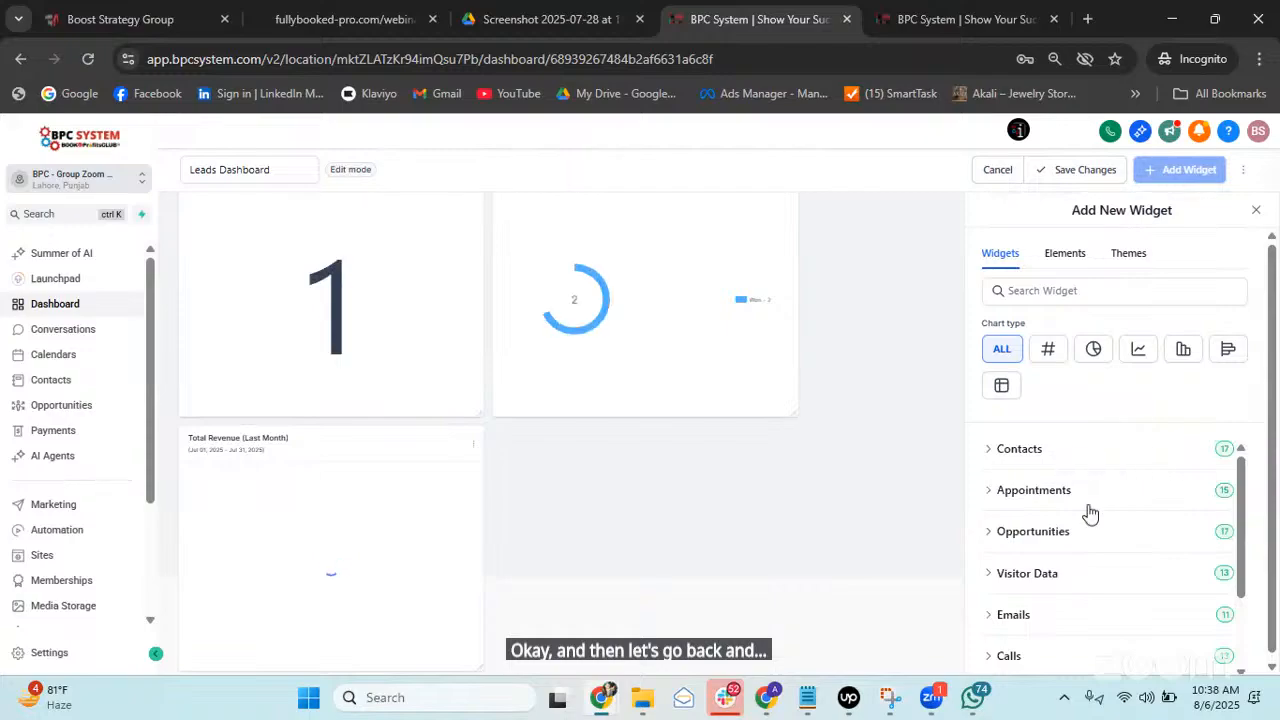
# Start a Delivered Emails widget with its date range override set to Till Date.
pyautogui.scroll(-3, 1078, 588)
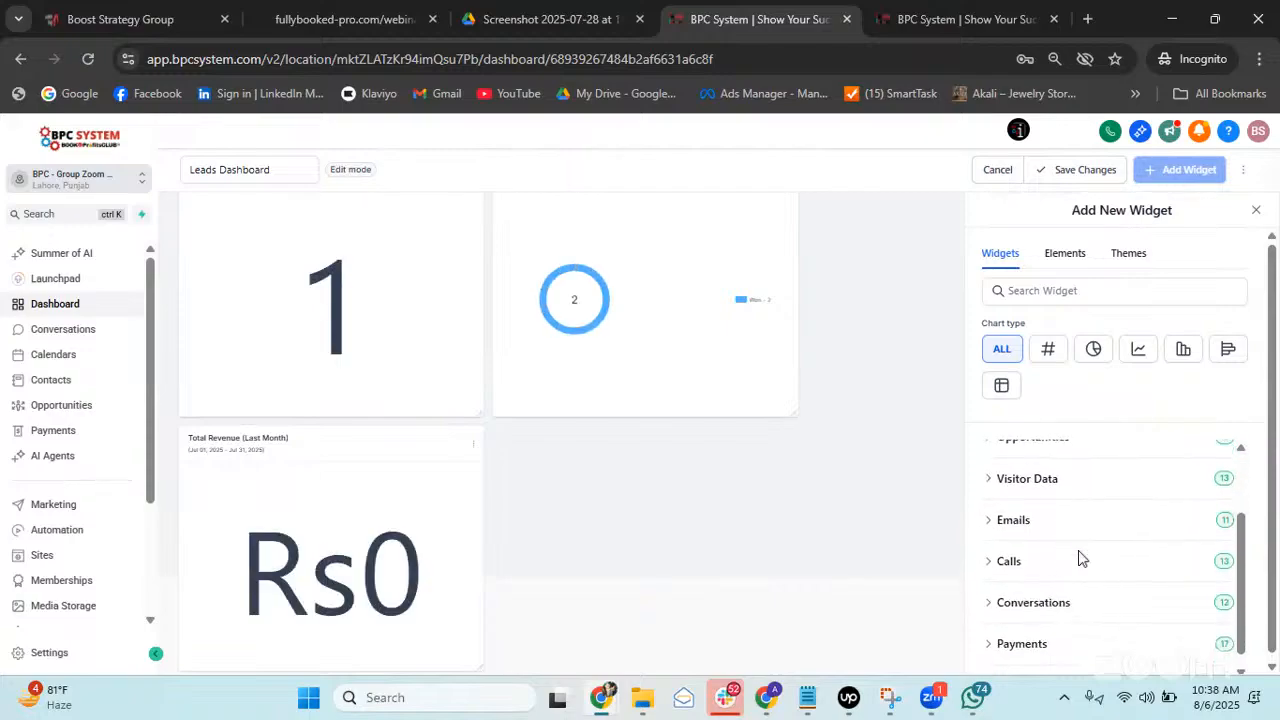
pyautogui.click(1013, 508)
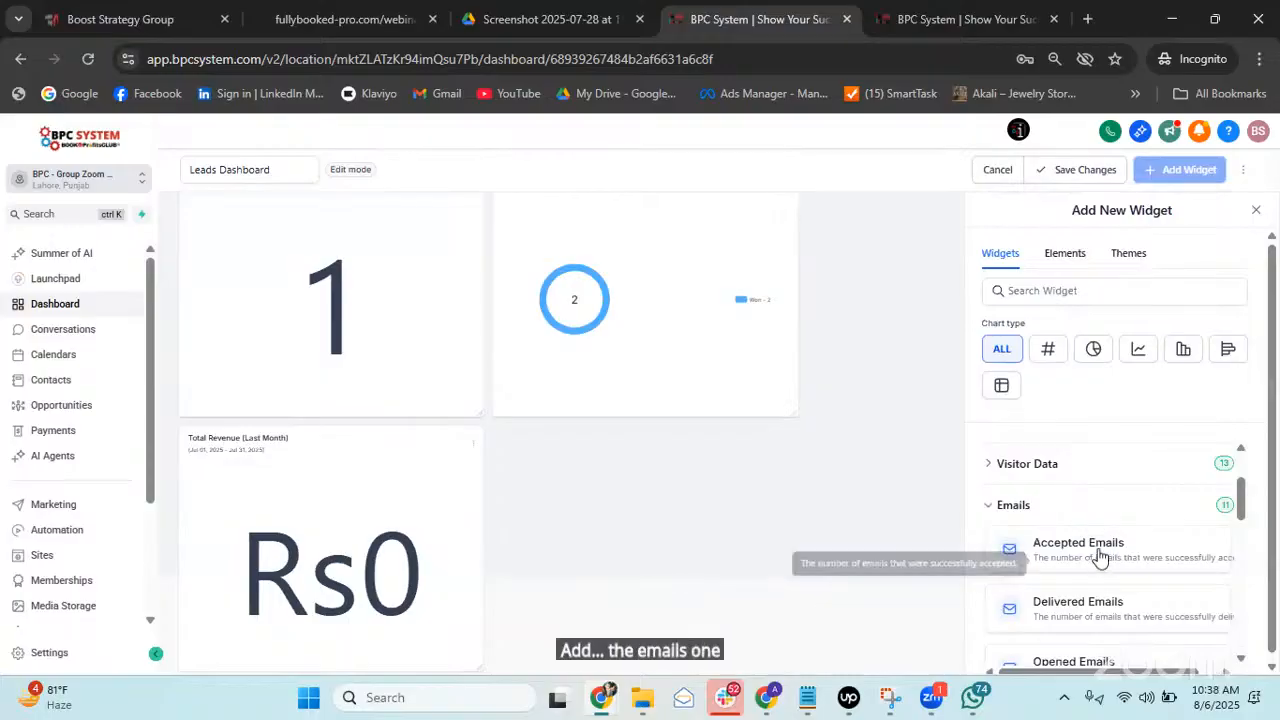
pyautogui.click(1066, 612)
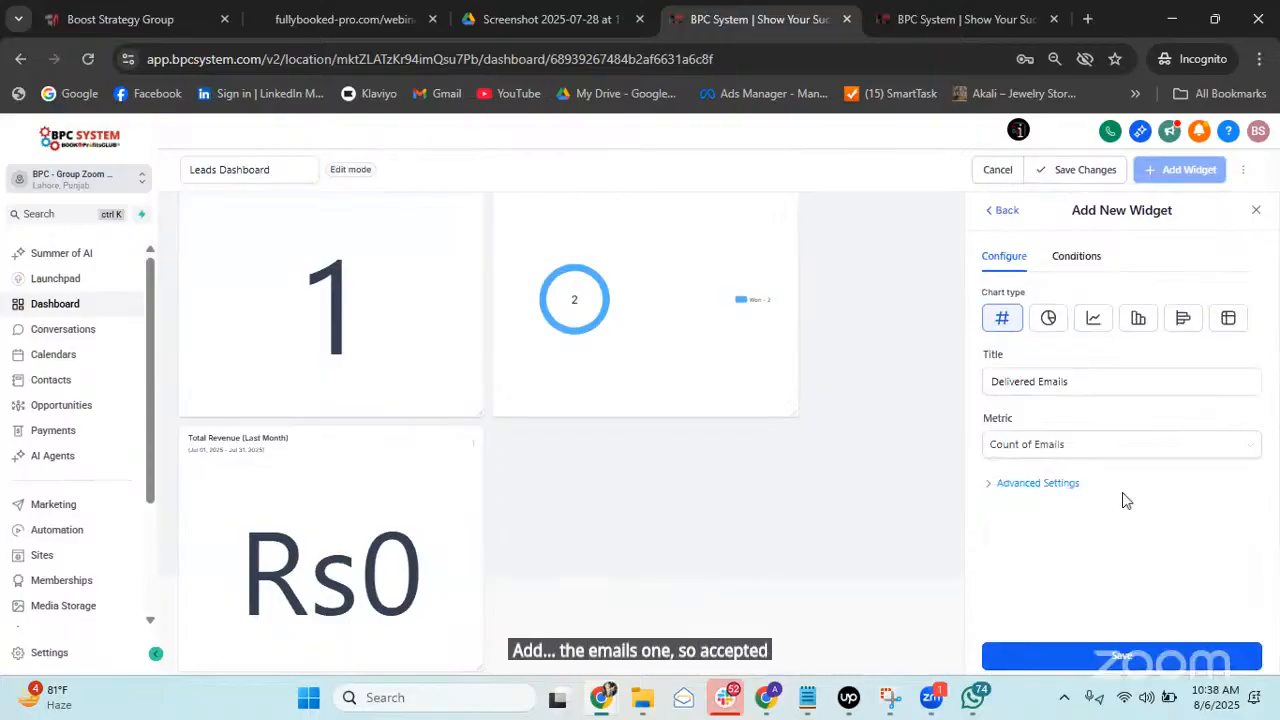
pyautogui.click(1060, 490)
pyautogui.scroll(-1, 1125, 491)
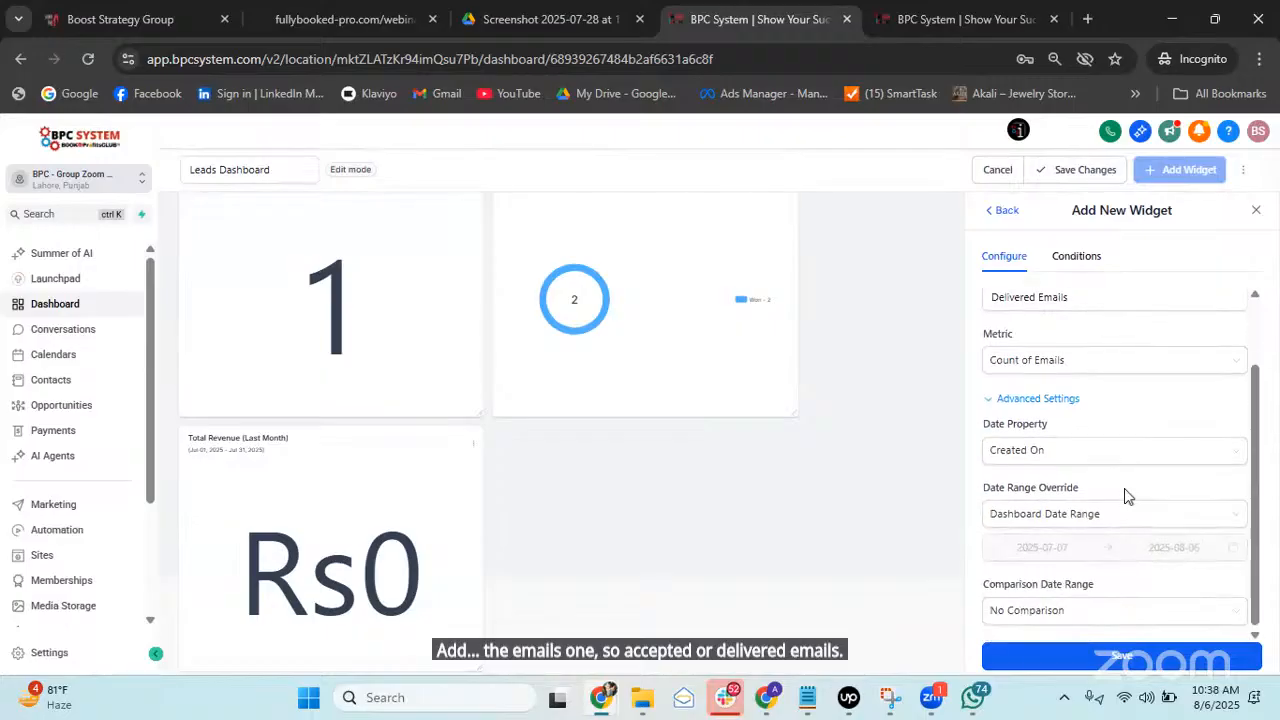
pyautogui.click(1101, 518)
pyautogui.scroll(-3, 1075, 450)
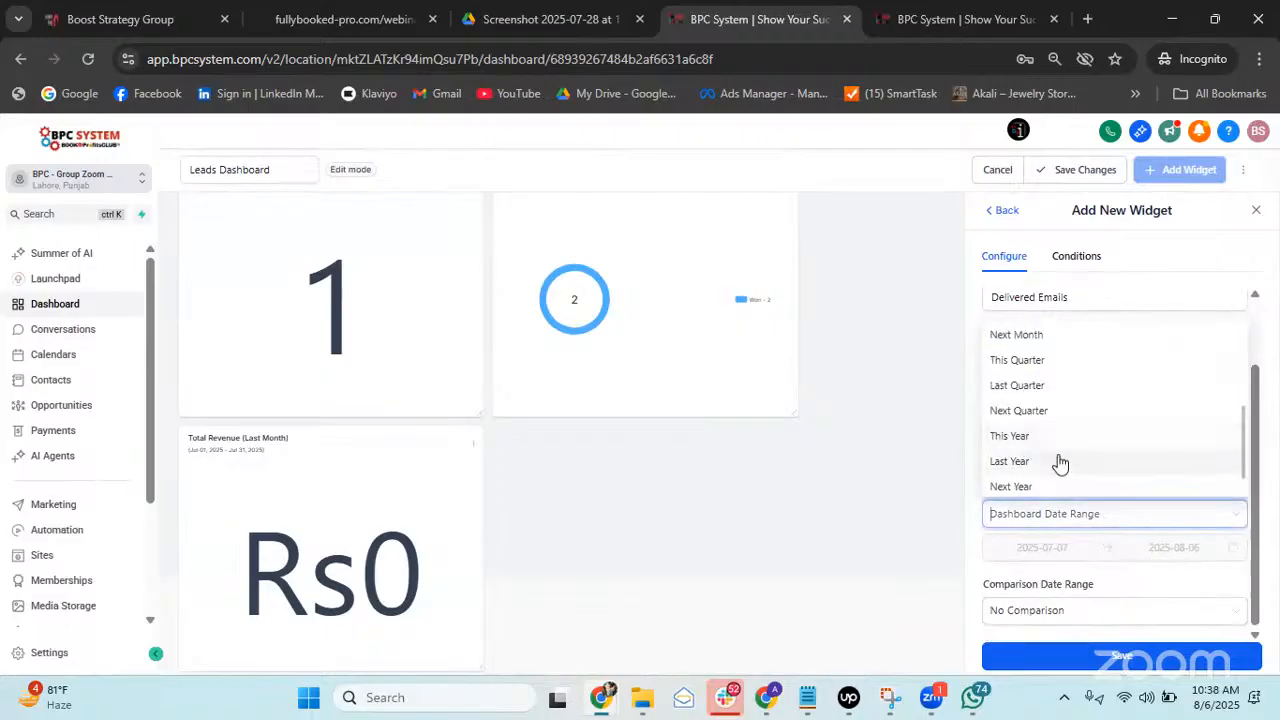
pyautogui.scroll(-1, 1059, 463)
pyautogui.click(1060, 463)
pyautogui.scroll(1, 1120, 545)
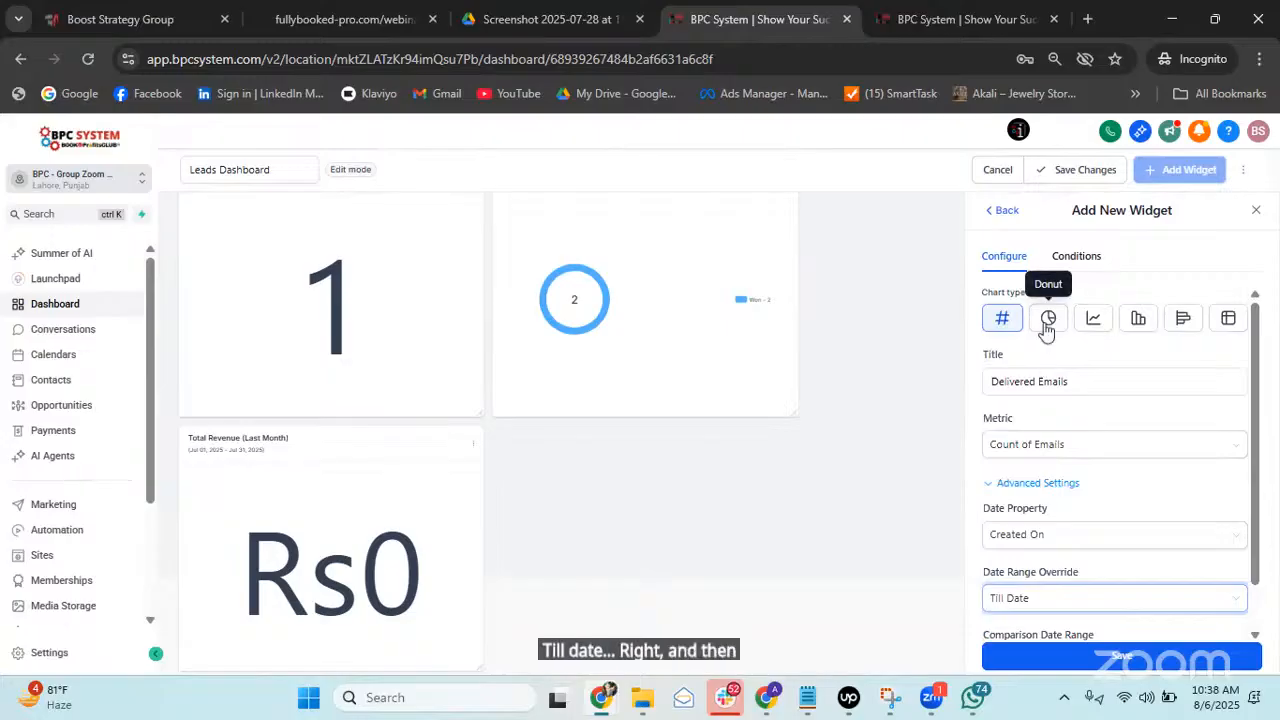
# Make Delivered Emails a line chart with weekly breakdown and add it to the dashboard.
pyautogui.click(1097, 319)
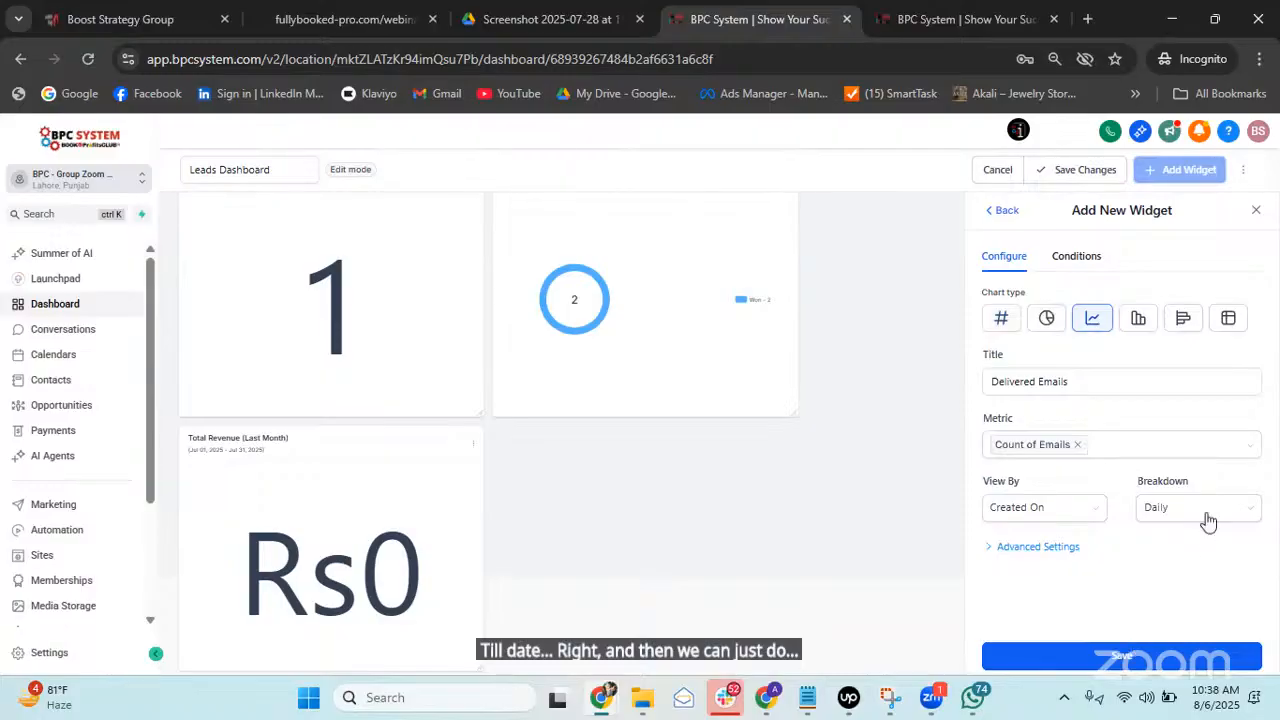
pyautogui.click(1208, 510)
pyautogui.click(1166, 566)
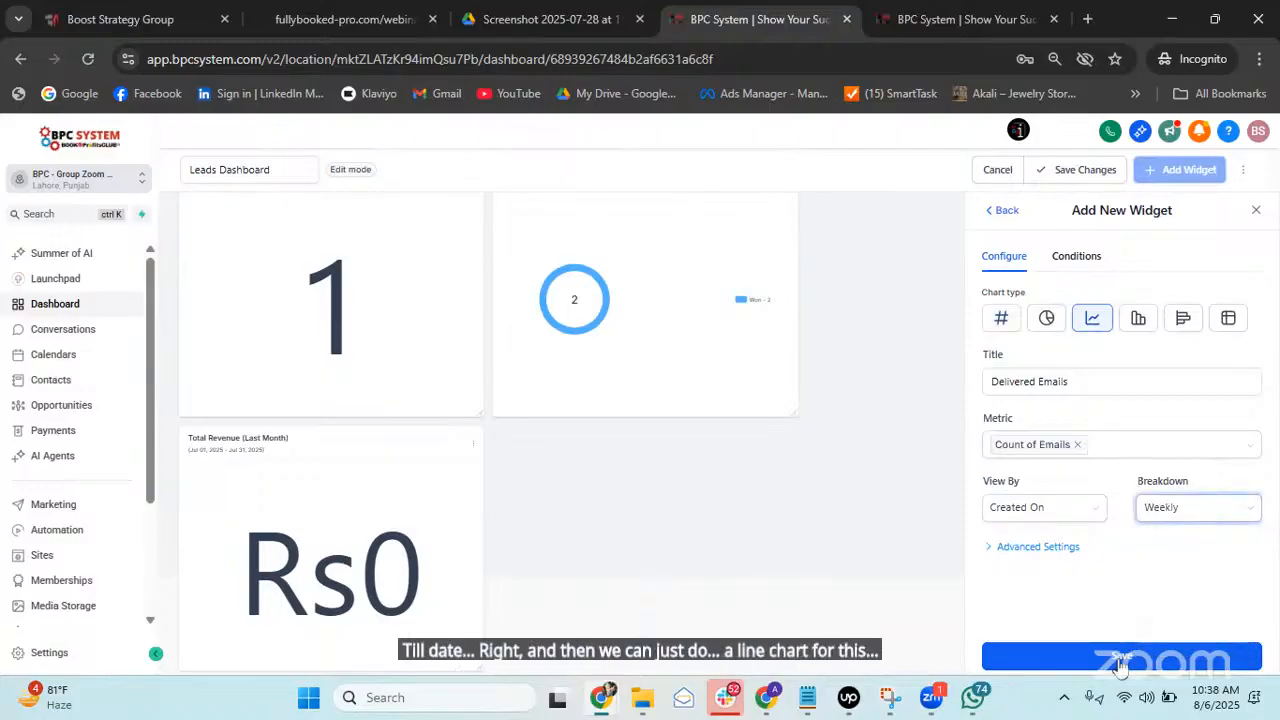
pyautogui.click(1118, 658)
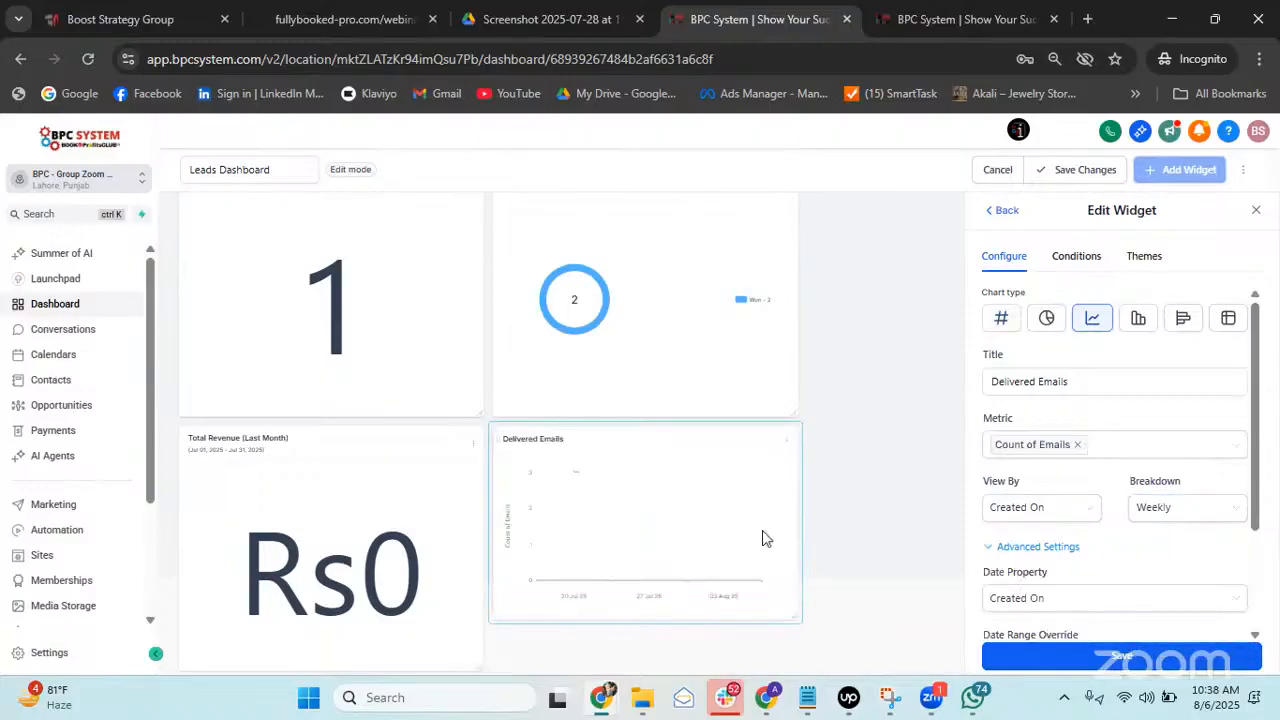
# Set the Delivered Emails chart's date range to Till Date and enlarge its card.
pyautogui.scroll(-3, 1116, 530)
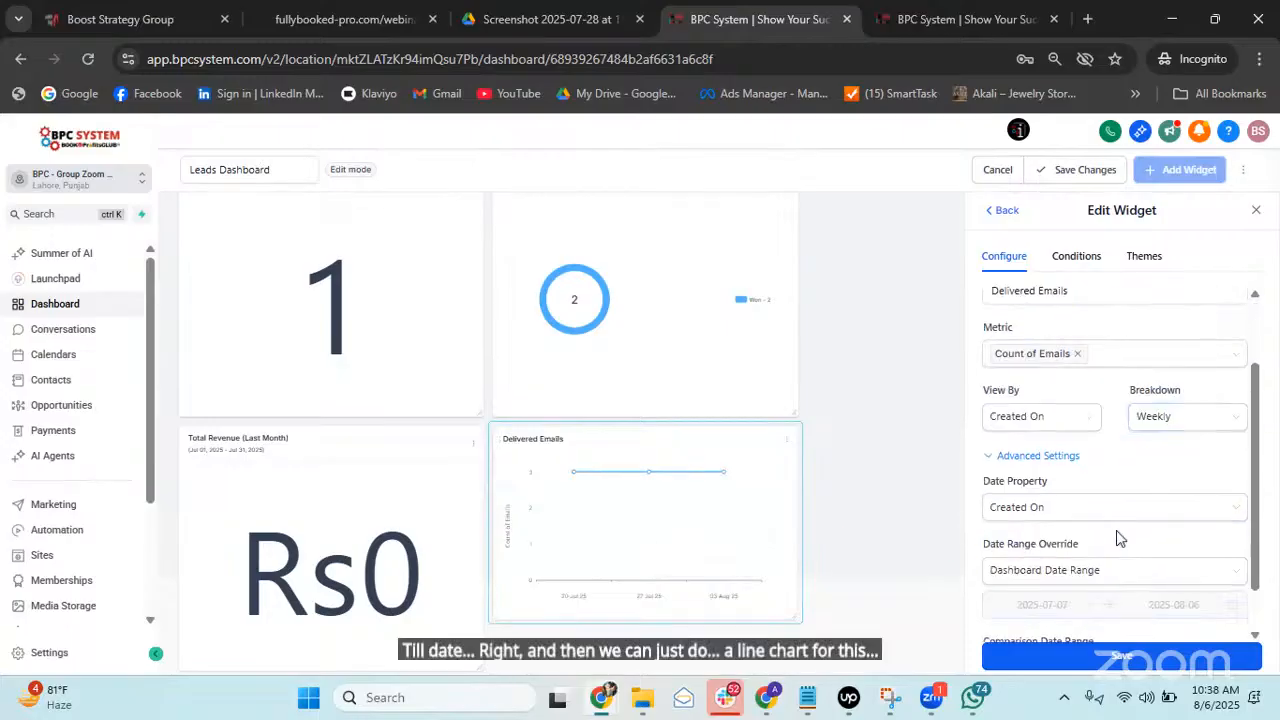
pyautogui.click(1113, 455)
pyautogui.click(1114, 450)
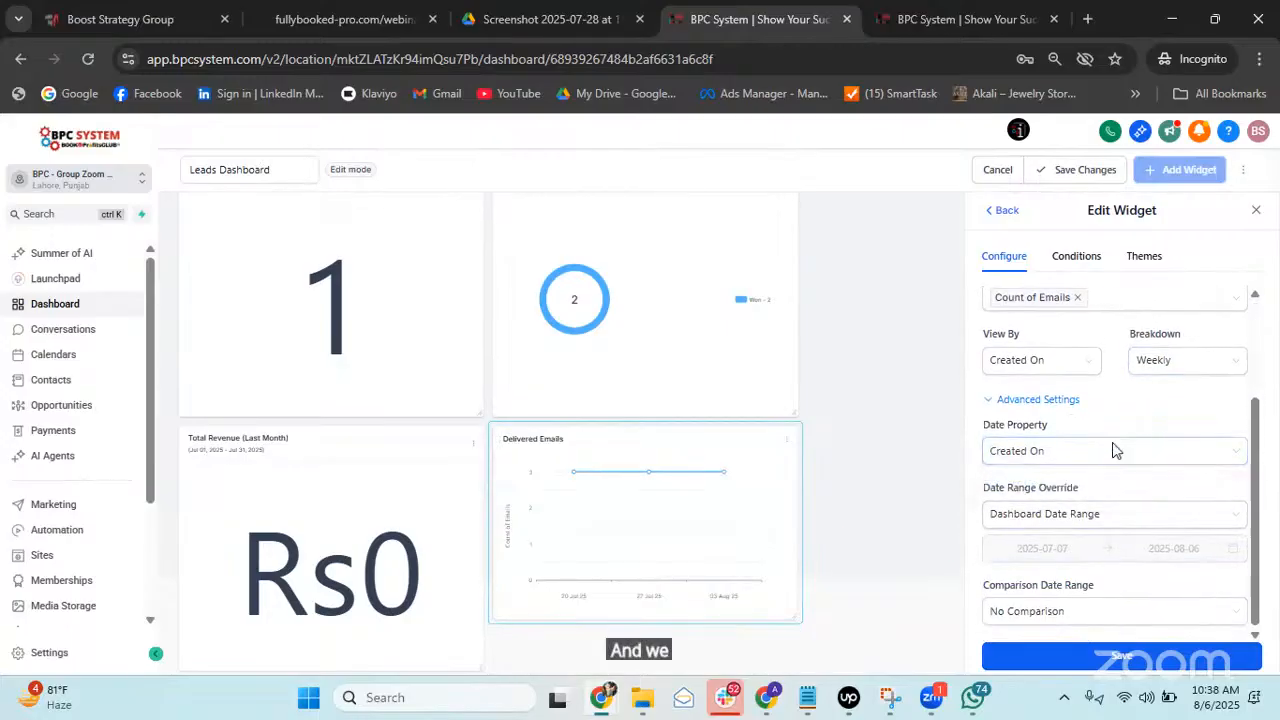
pyautogui.click(1081, 519)
pyautogui.scroll(-1, 1062, 418)
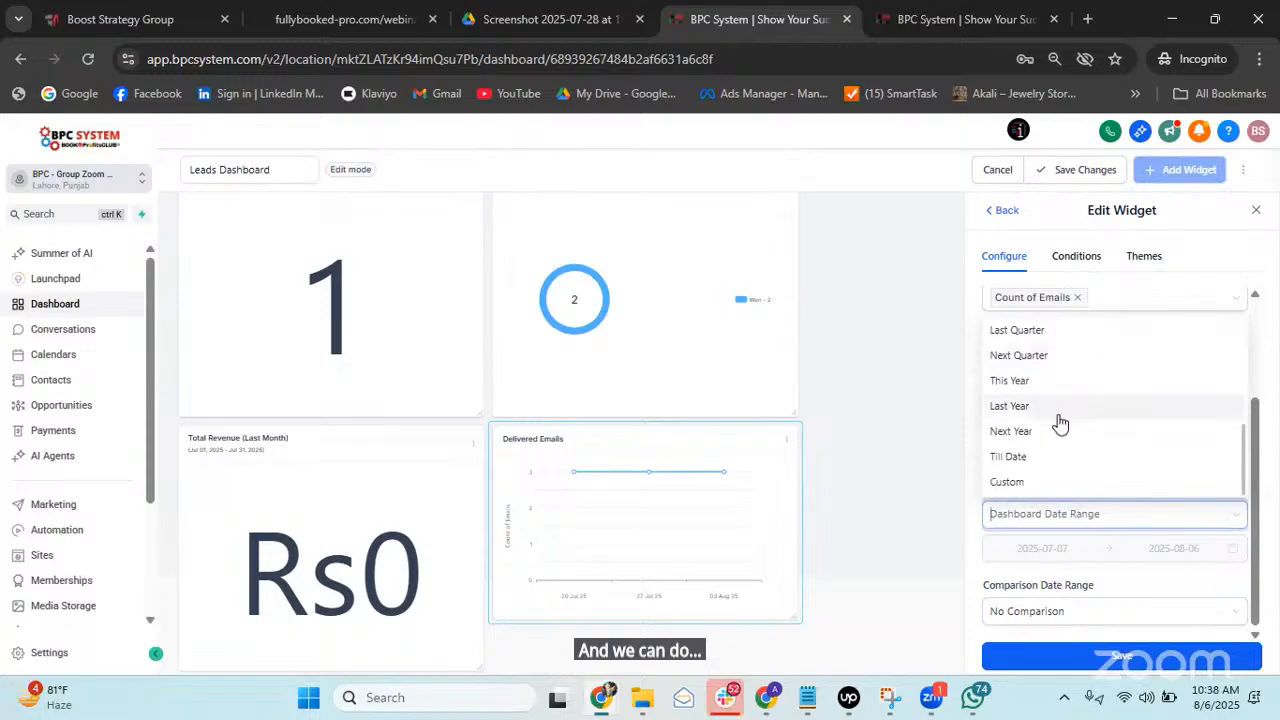
pyautogui.click(1020, 458)
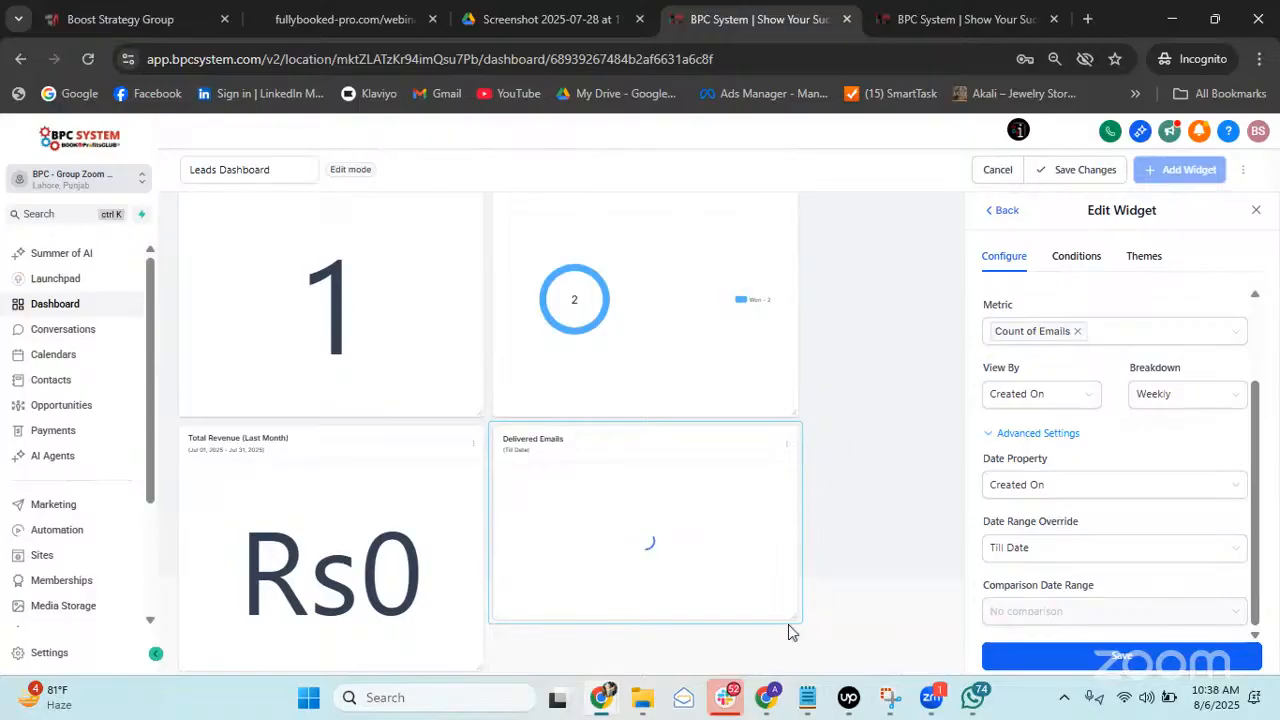
pyautogui.moveTo(797, 616); pyautogui.dragTo(866, 688)
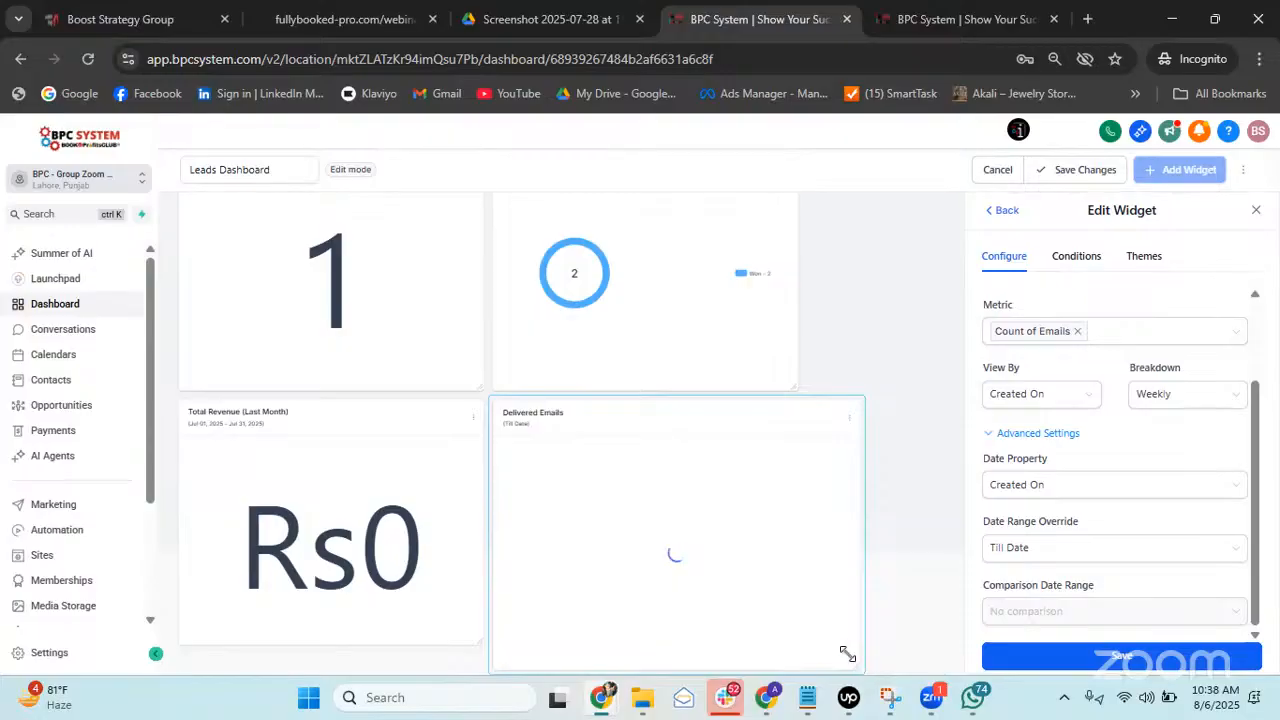
pyautogui.moveTo(848, 654)
pyautogui.mouseDown()
pyautogui.moveTo(835, 655)
pyautogui.moveTo(845, 672)
pyautogui.mouseUp()
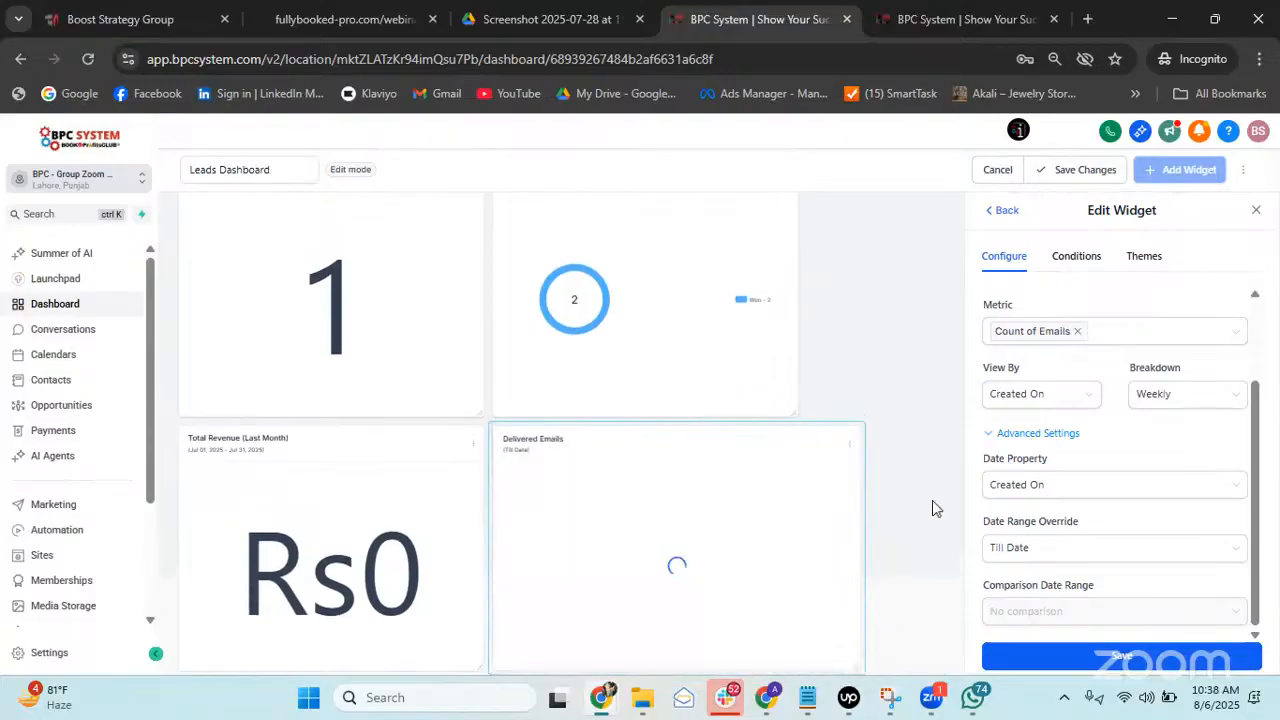
# Change the Delivered Emails breakdown from weekly to Monthly and apply it.
pyautogui.scroll(2, 1150, 460)
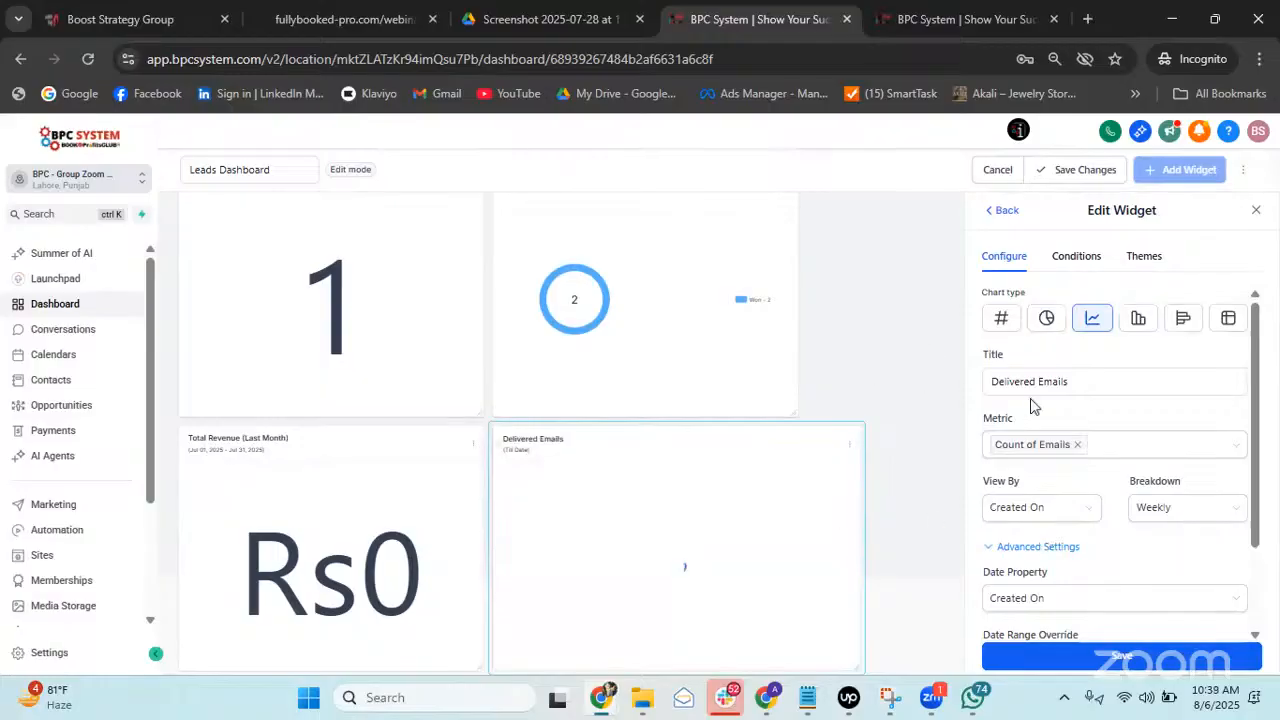
pyautogui.click(1142, 516)
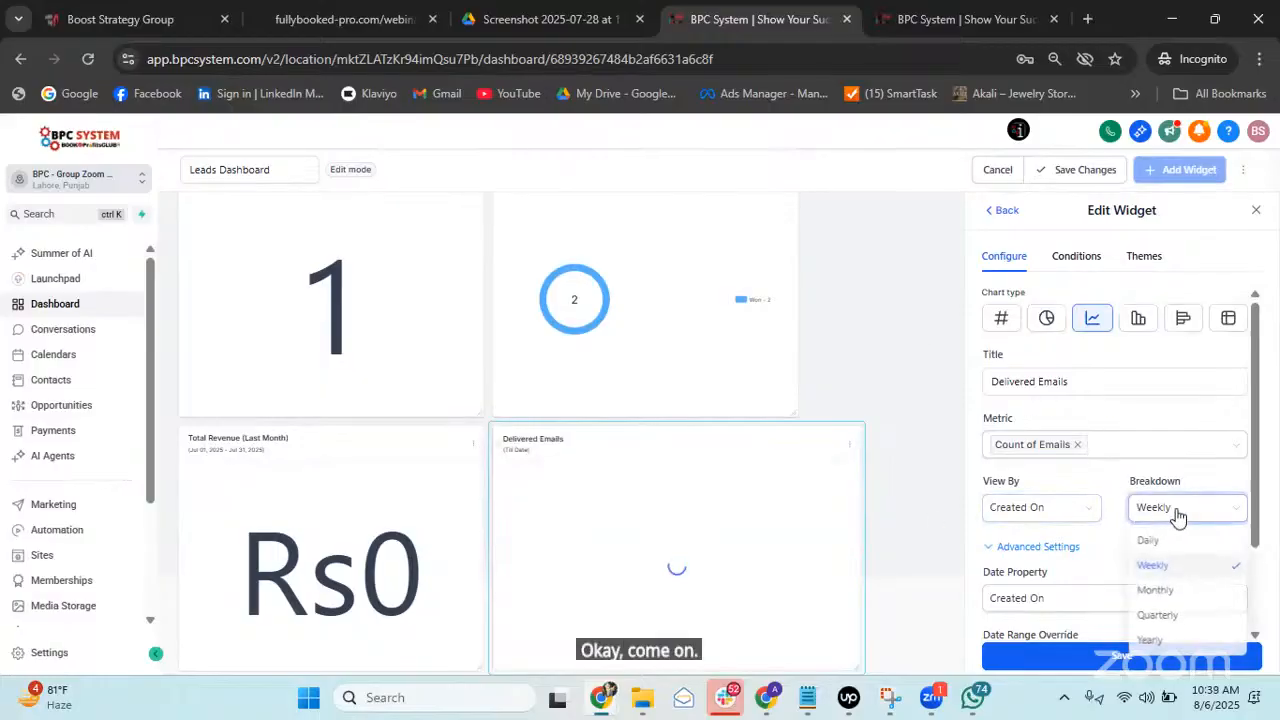
pyautogui.click(1156, 591)
pyautogui.click(1153, 662)
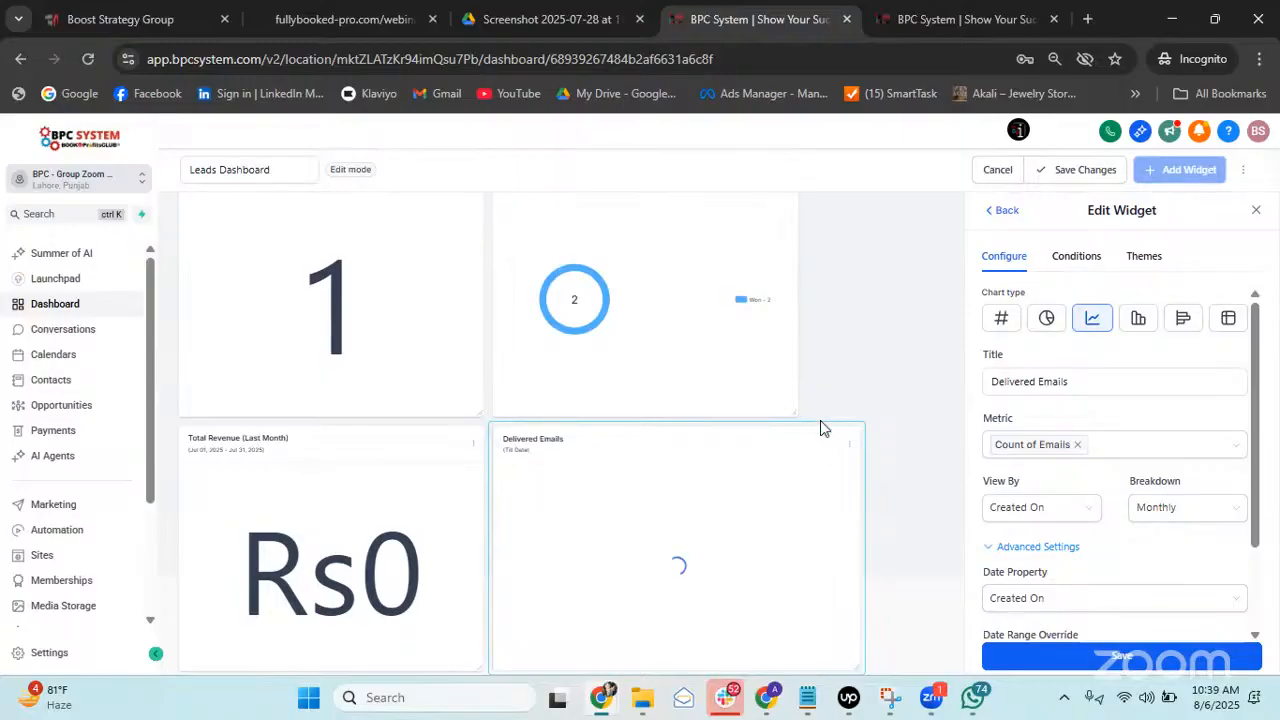
# Widen the New Customers widget and close the widget panel to view the full dashboard.
pyautogui.click(849, 447)
pyautogui.click(897, 429)
pyautogui.scroll(2, 724, 372)
pyautogui.moveTo(800, 506); pyautogui.dragTo(851, 506)
pyautogui.scroll(-2, 568, 500)
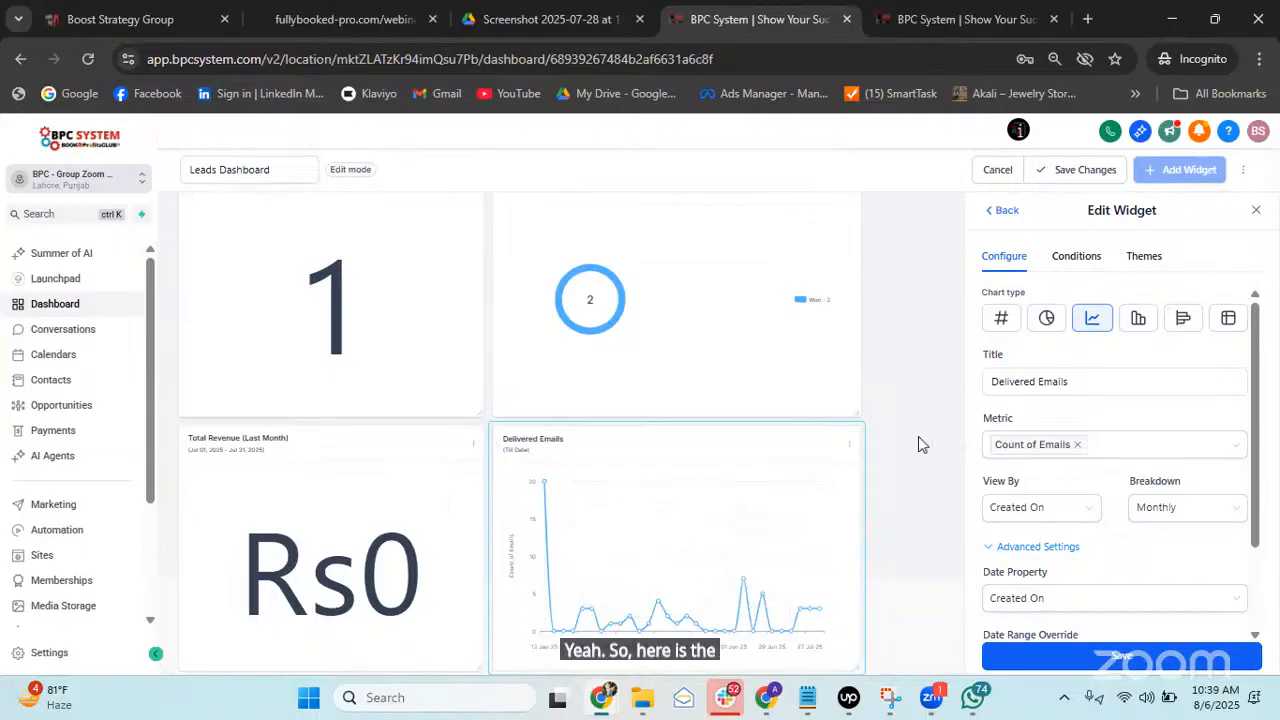
pyautogui.click(1004, 210)
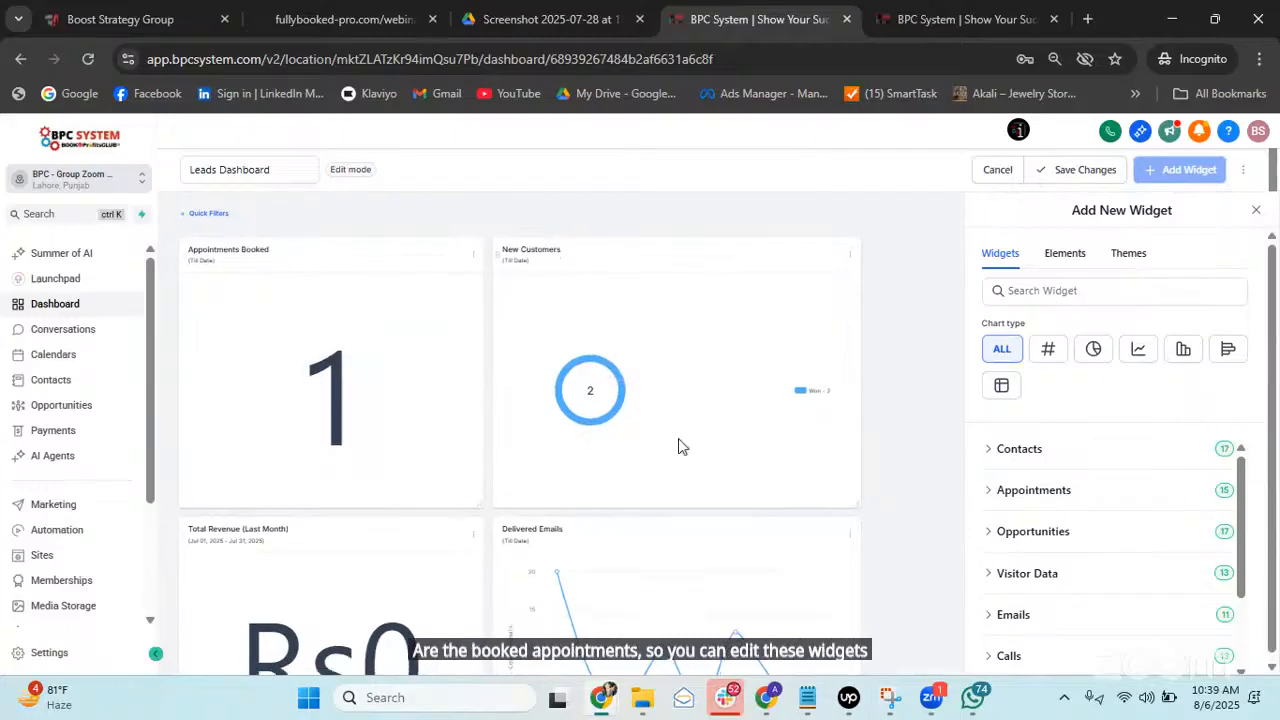
pyautogui.scroll(-1, 790, 465)
pyautogui.scroll(1, 512, 470)
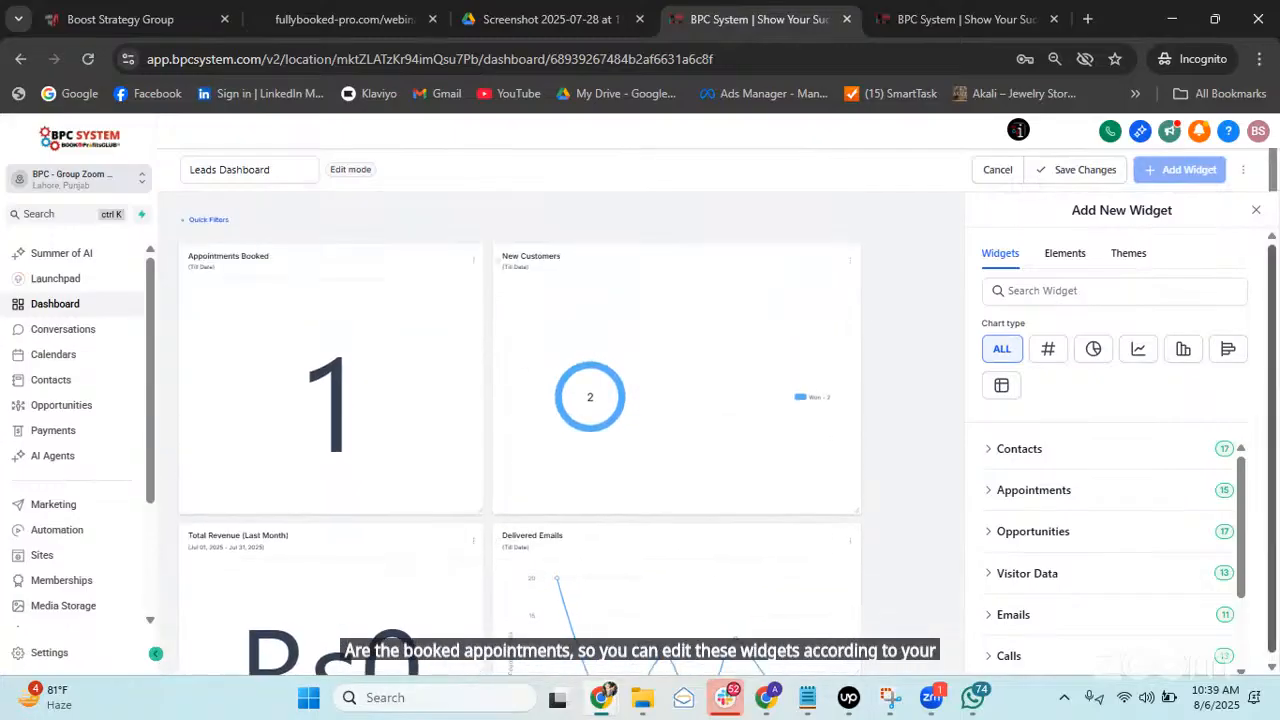
pyautogui.click(1256, 214)
# Save the Leads Dashboard with its four widgets and review the dashboard list.
pyautogui.scroll(-4, 930, 380)
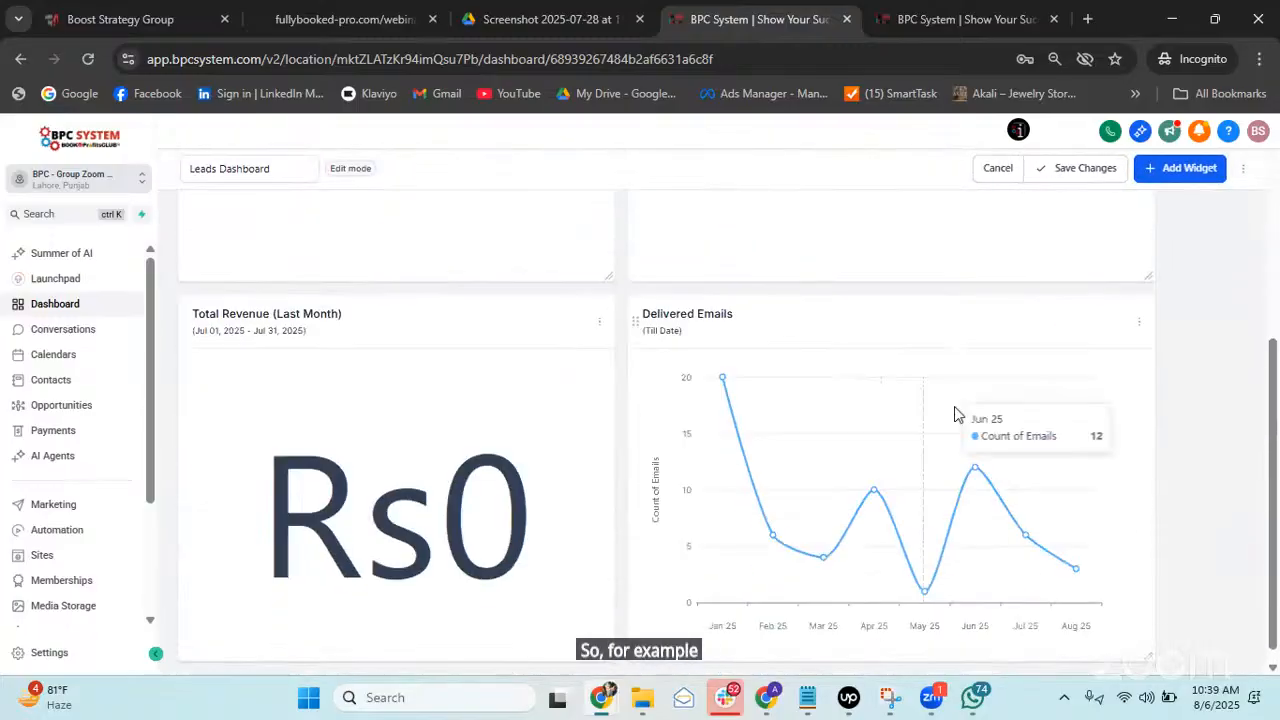
pyautogui.scroll(5, 985, 512)
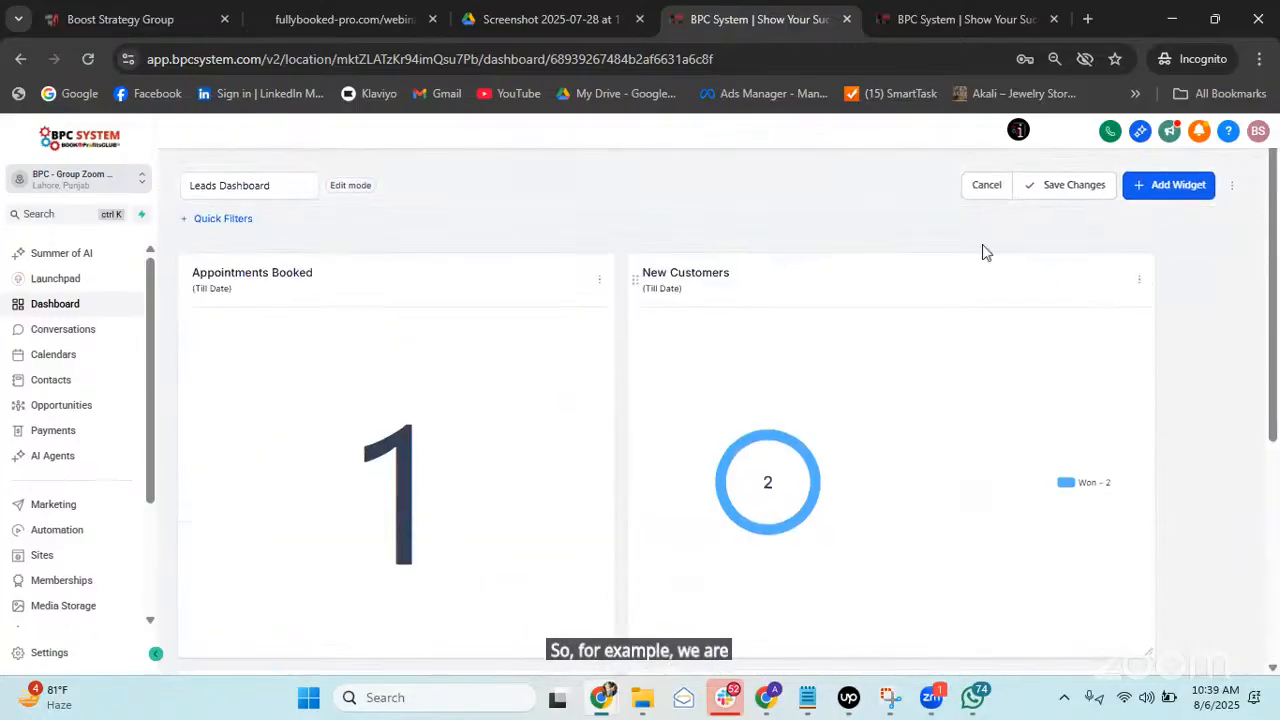
pyautogui.click(1053, 187)
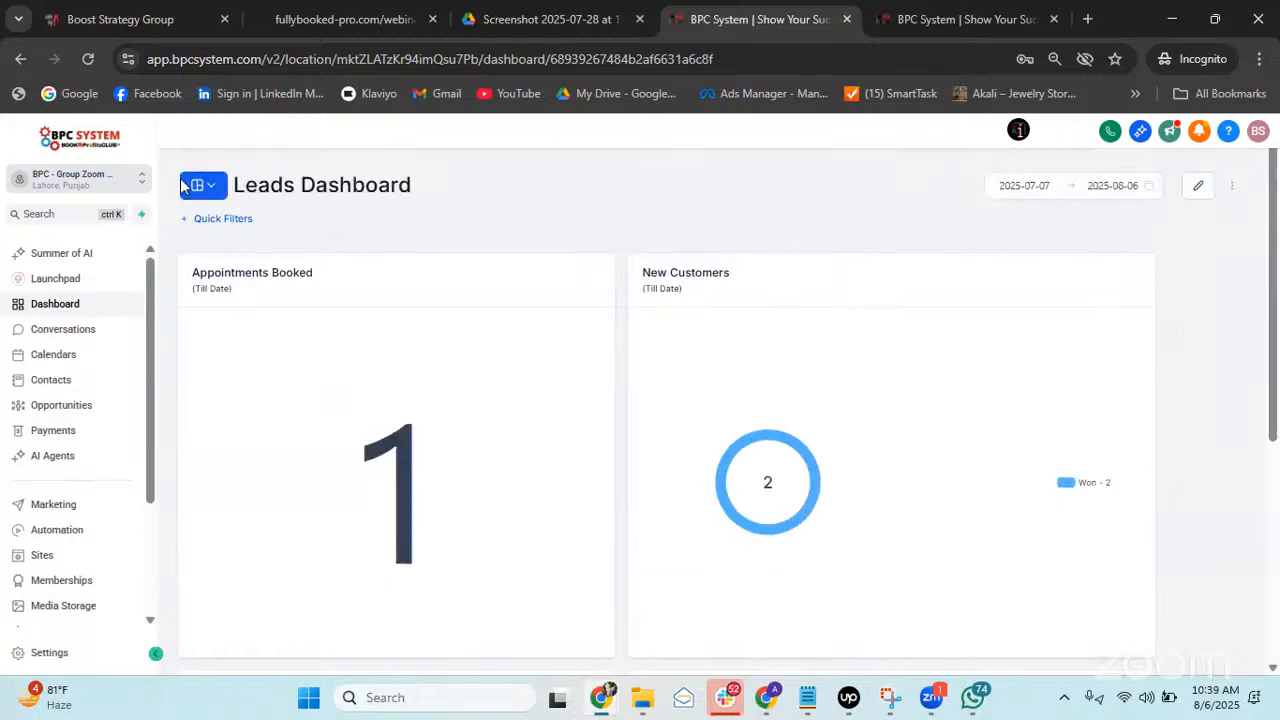
pyautogui.click(214, 187)
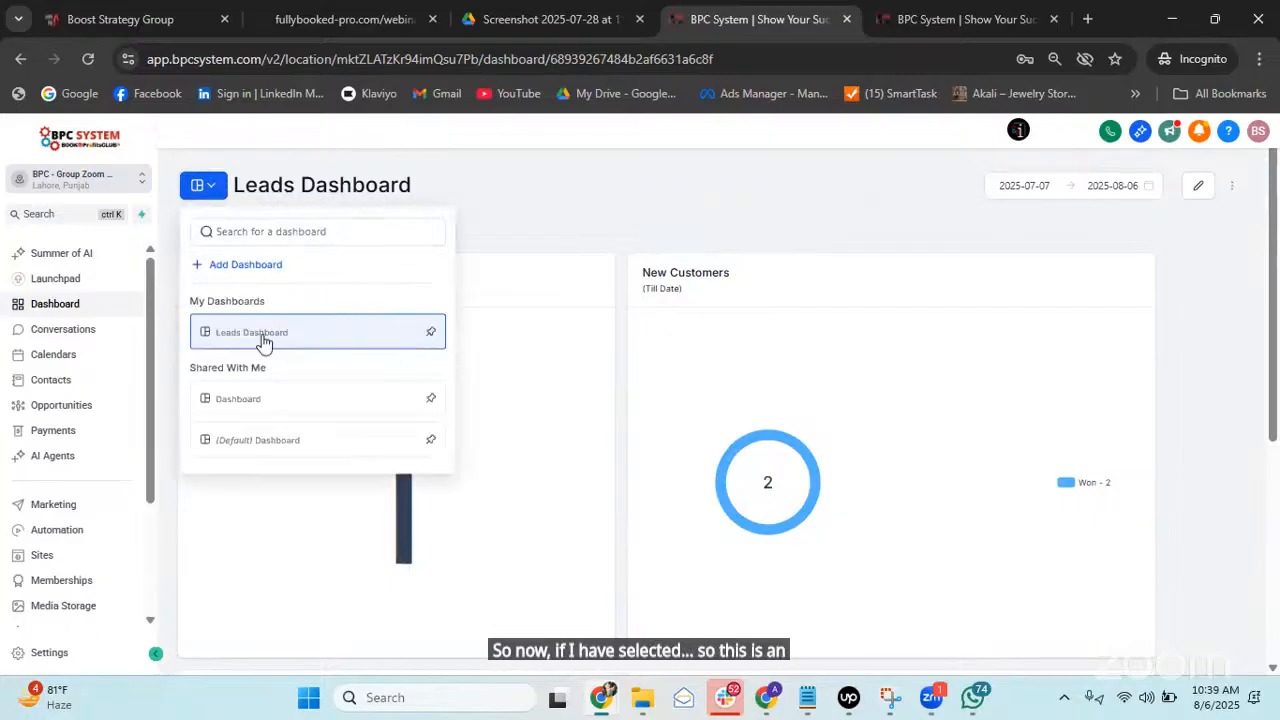
pyautogui.click(628, 208)
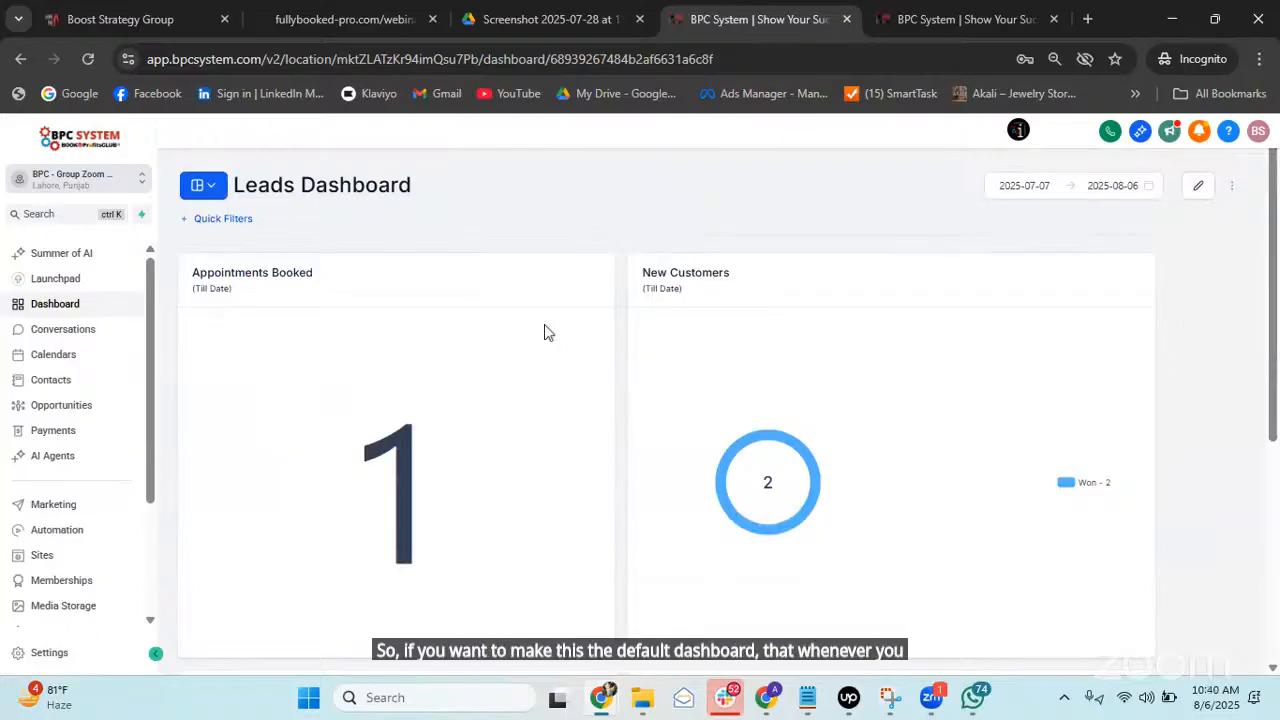
pyautogui.scroll(-3, 894, 357)
pyautogui.scroll(3, 482, 306)
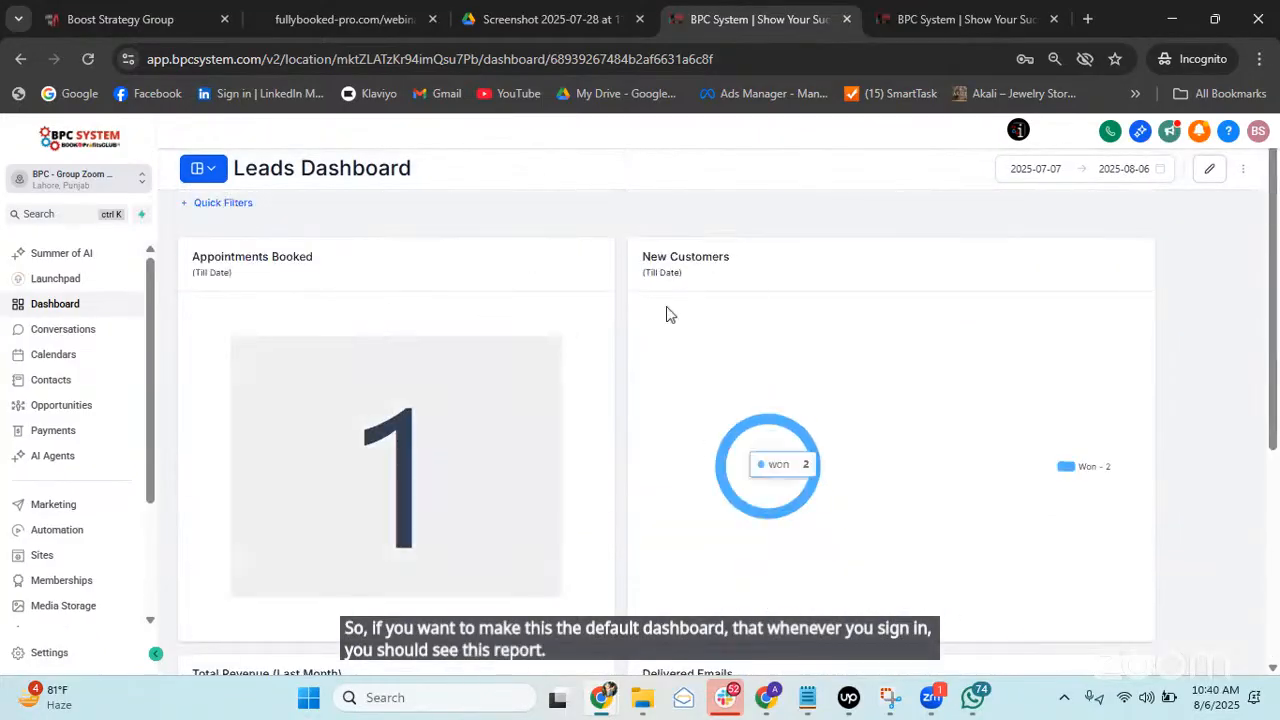
# Set Leads Dashboard as the default dashboard and verify it shows (Default) in the list.
pyautogui.click(1243, 172)
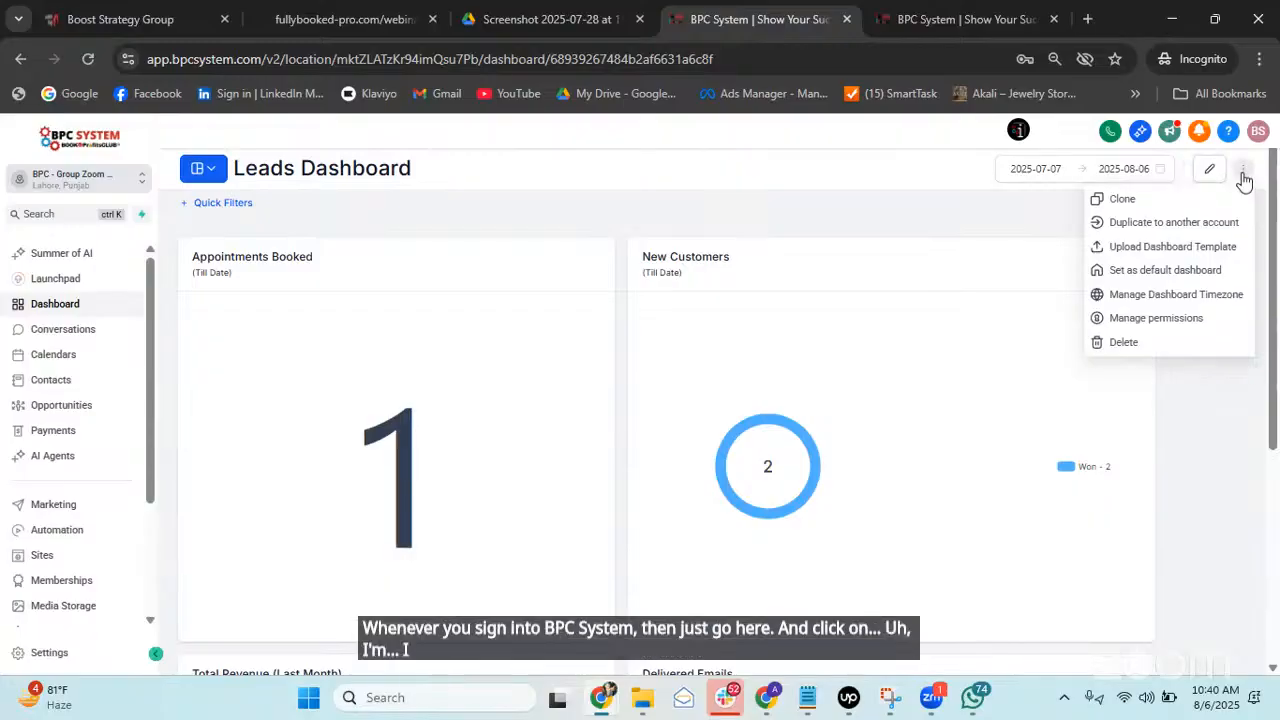
pyautogui.click(1164, 272)
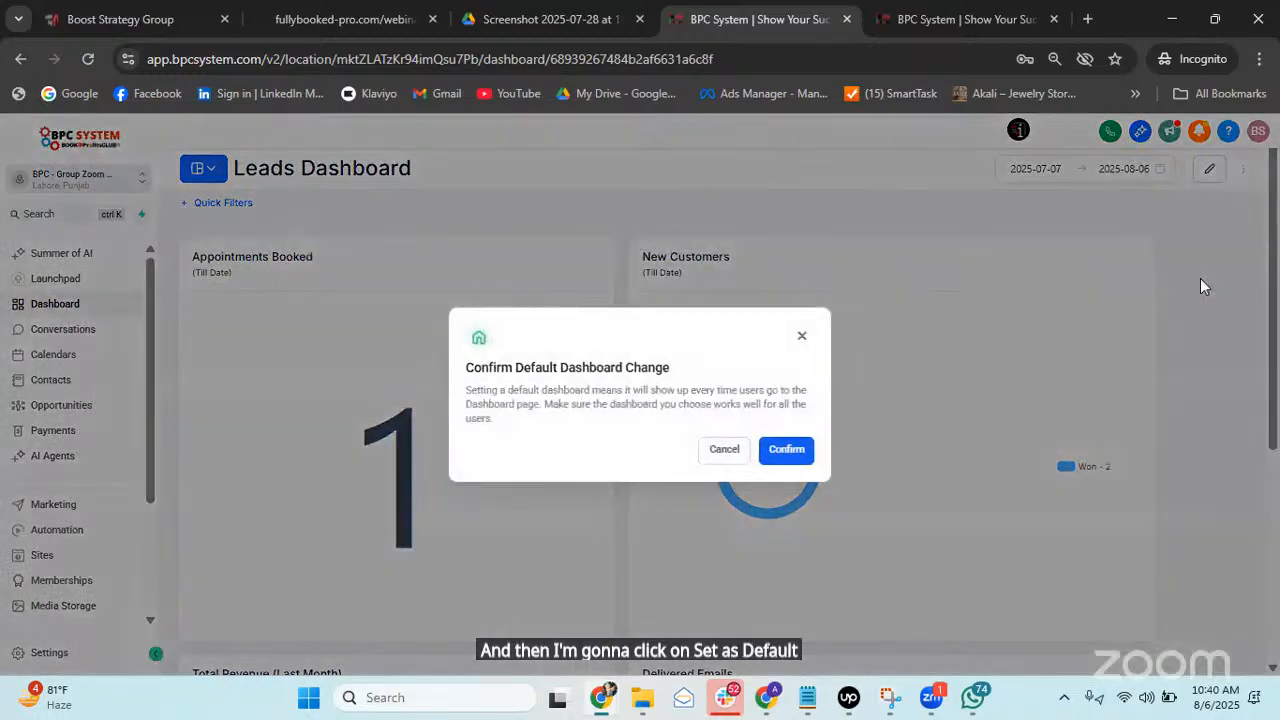
pyautogui.click(786, 451)
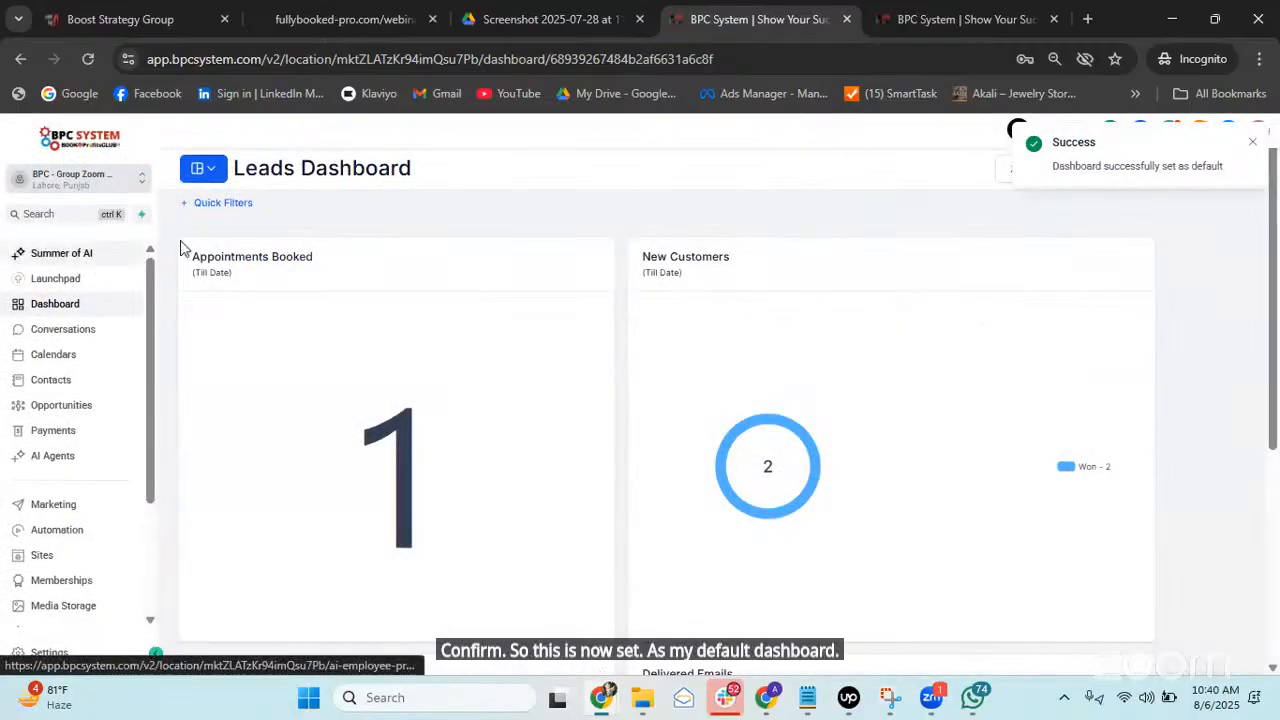
pyautogui.click(218, 185)
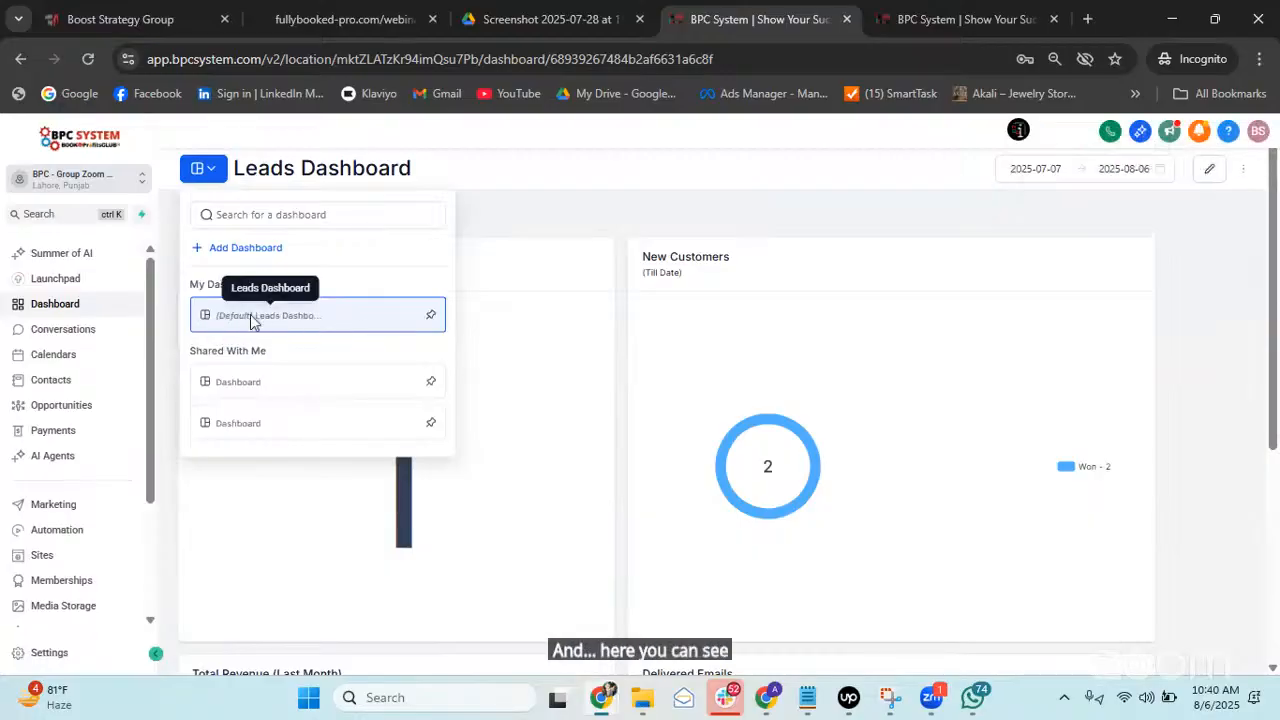
pyautogui.click(520, 232)
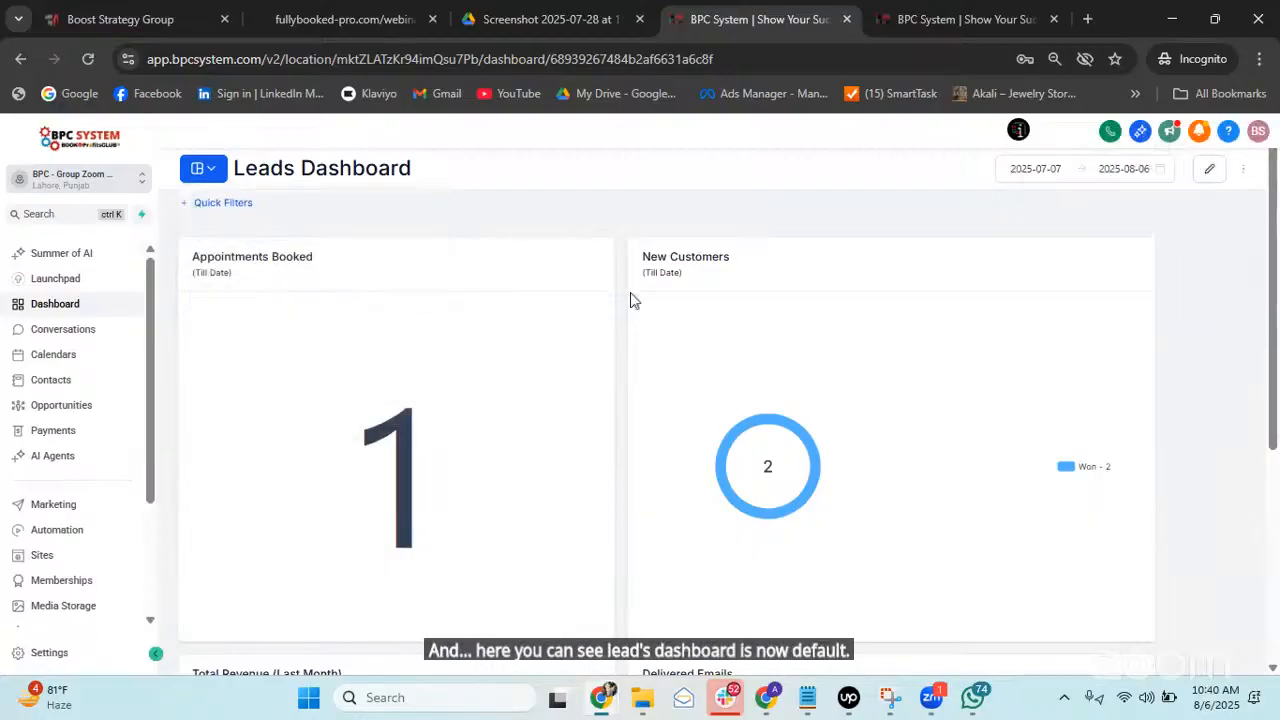
pyautogui.scroll(-4, 600, 360)
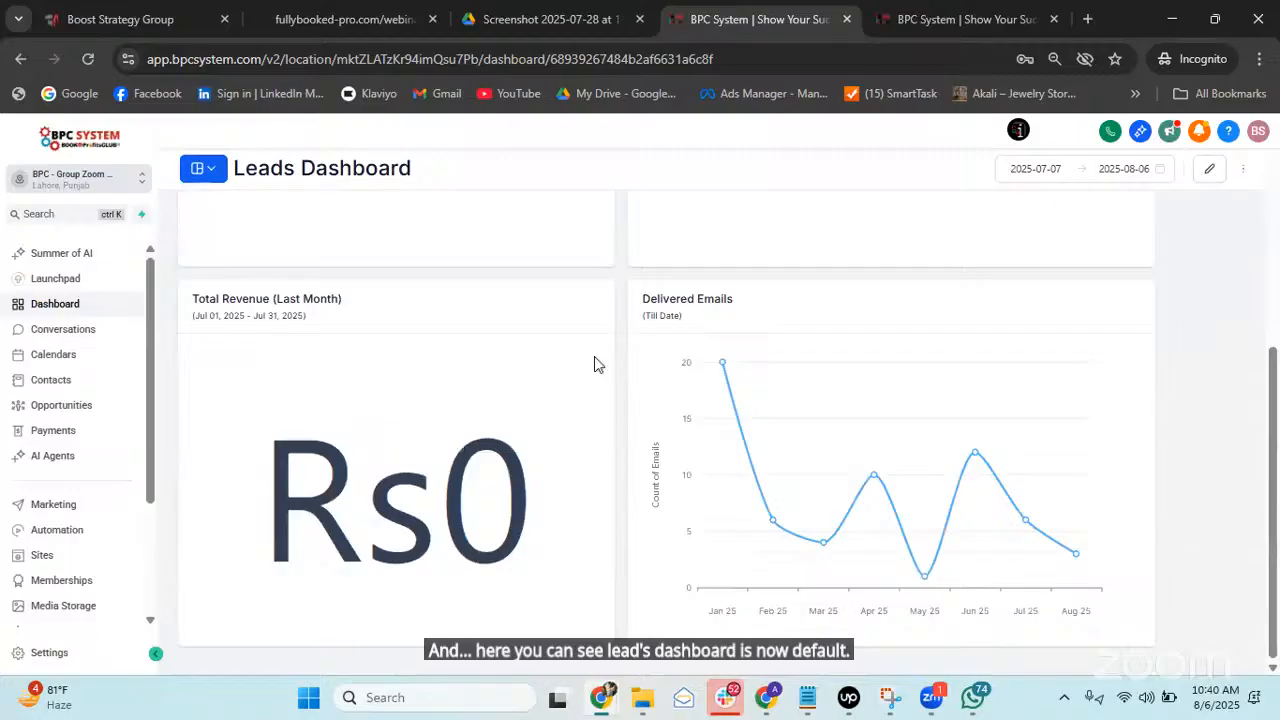
pyautogui.click(58, 358)
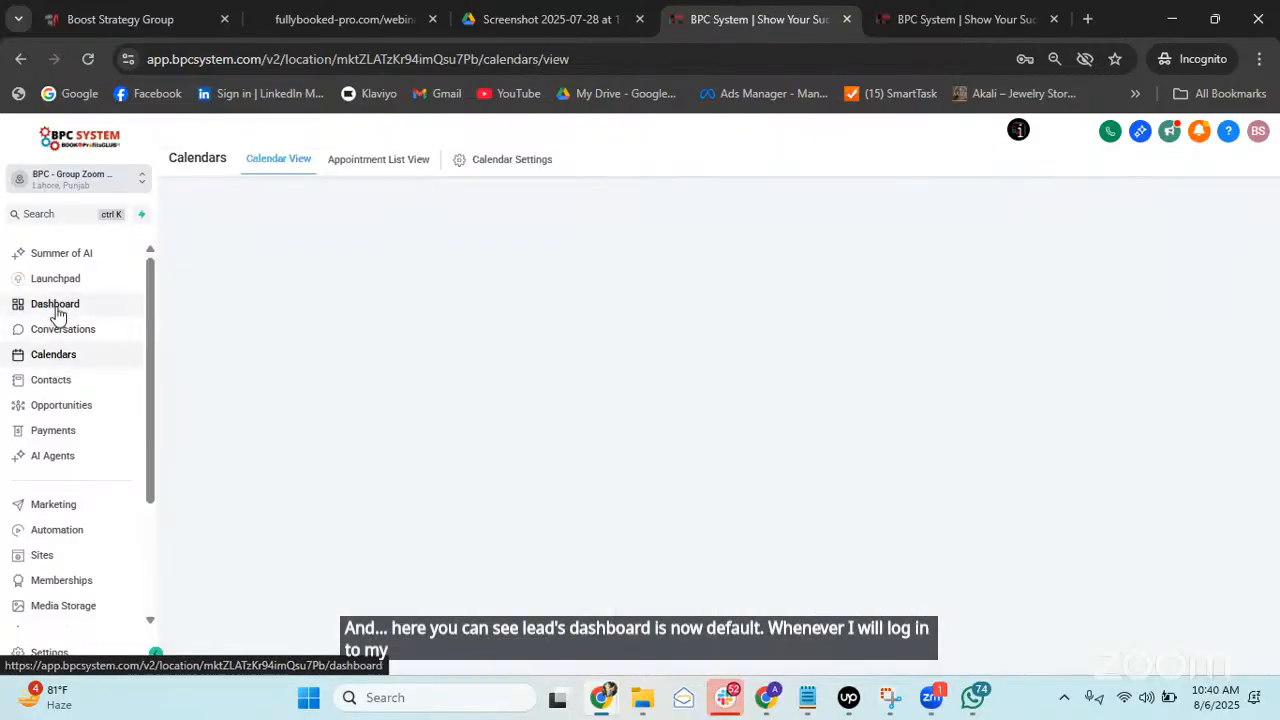
pyautogui.click(56, 312)
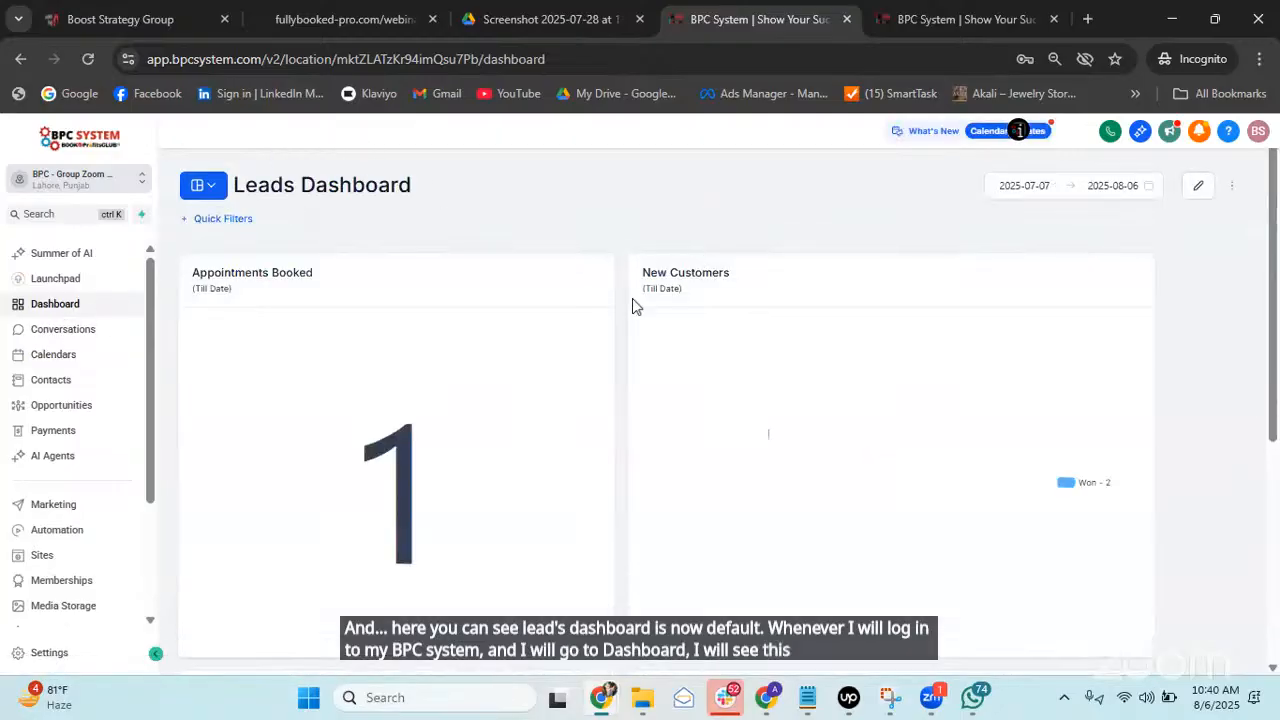
pyautogui.scroll(-3, 632, 306)
pyautogui.scroll(3, 634, 382)
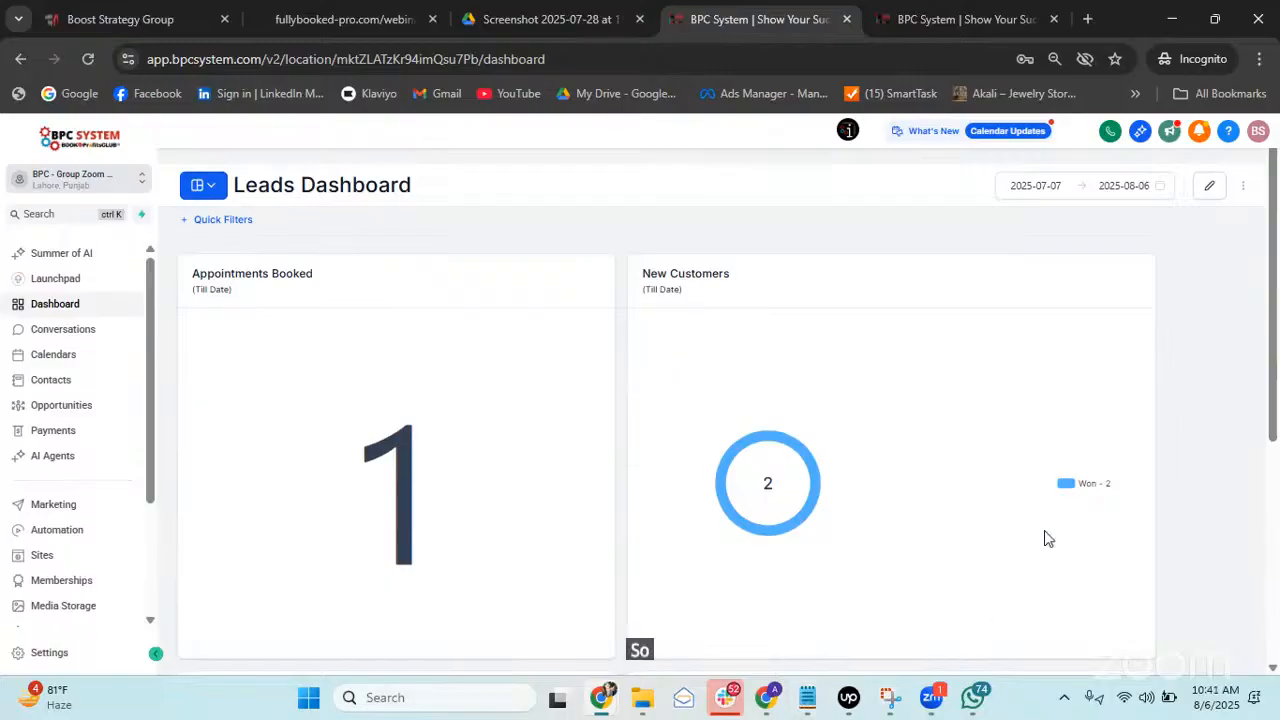
pyautogui.scroll(-5, 851, 449)
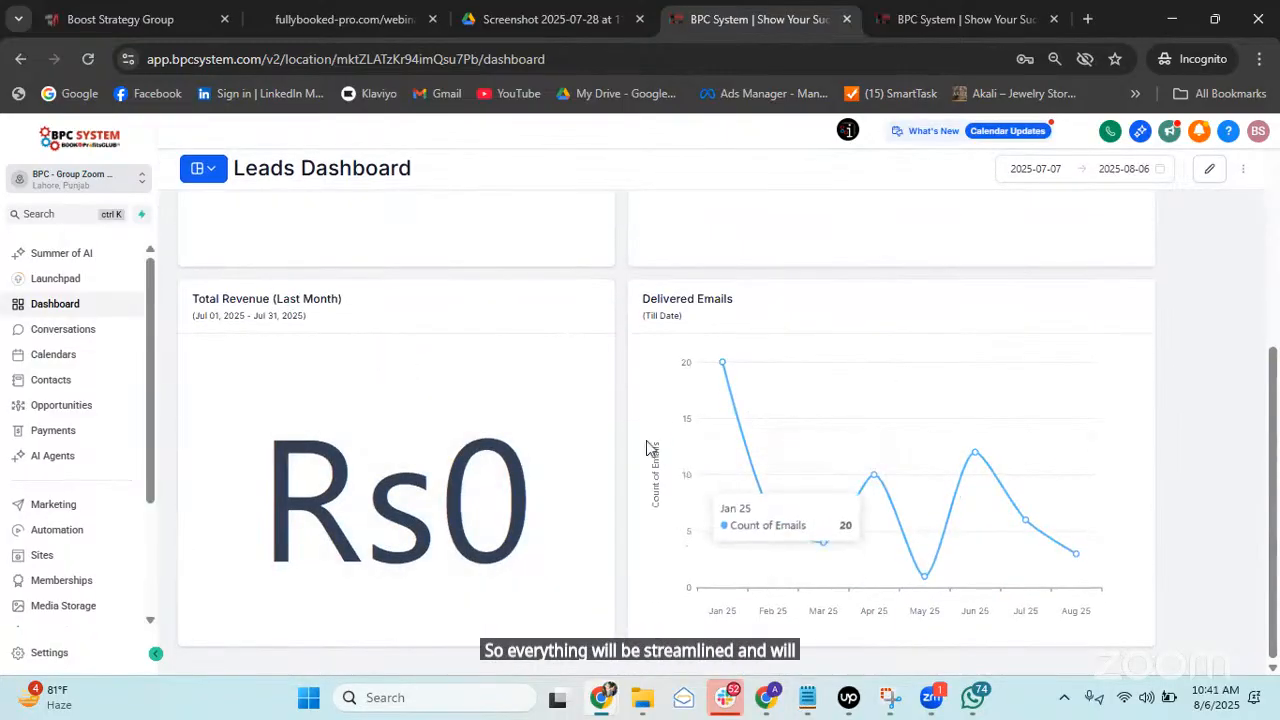
pyautogui.scroll(5, 628, 412)
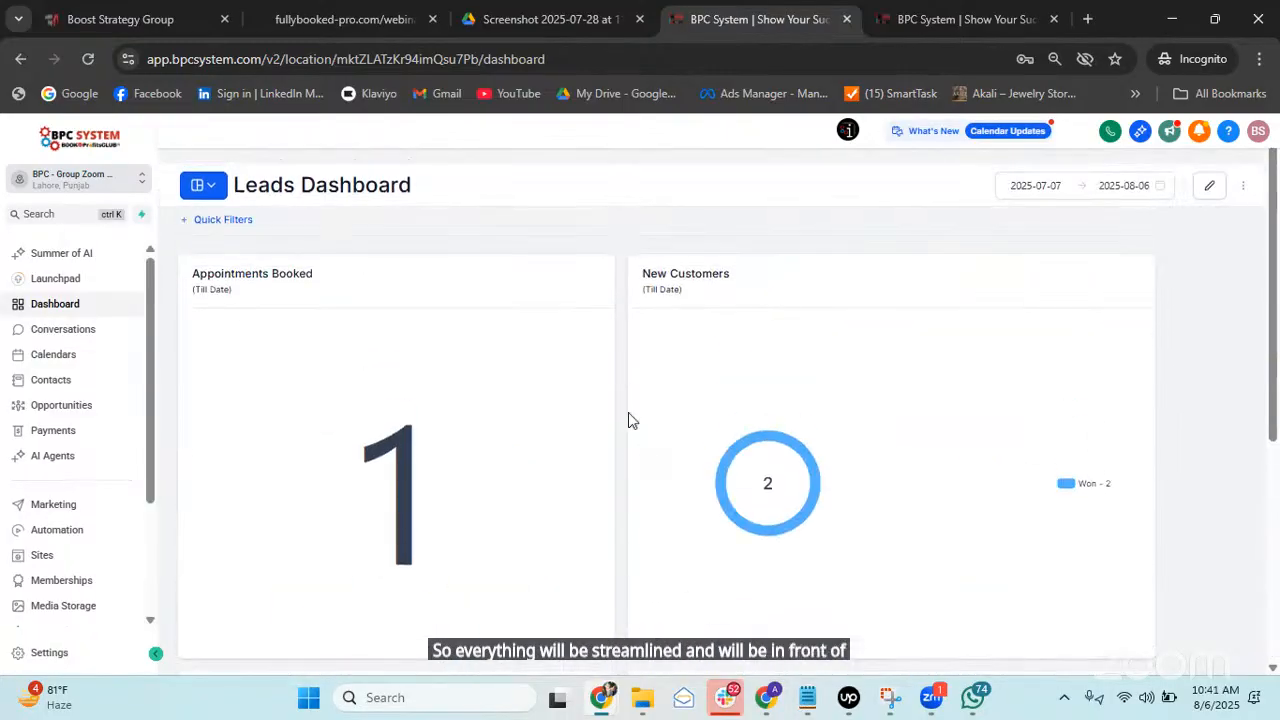
pyautogui.click(1210, 186)
pyautogui.click(1192, 190)
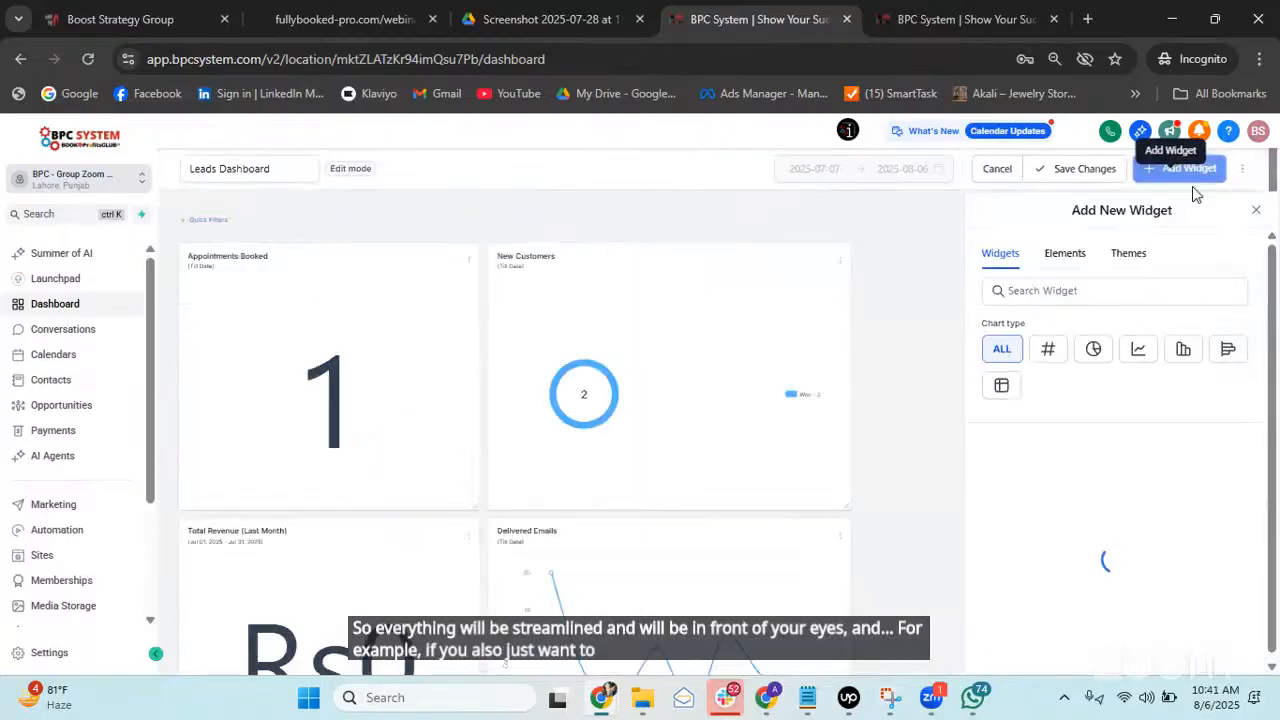
pyautogui.click(1148, 288)
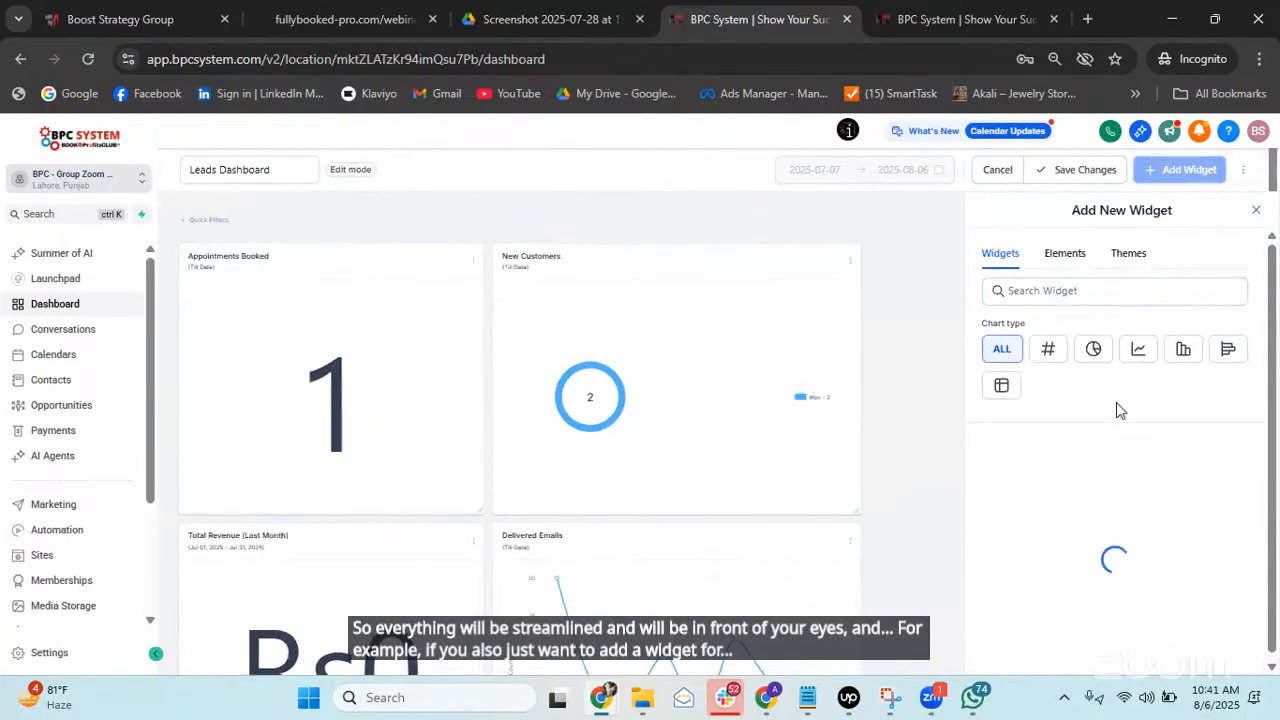
pyautogui.click(1253, 214)
pyautogui.click(982, 190)
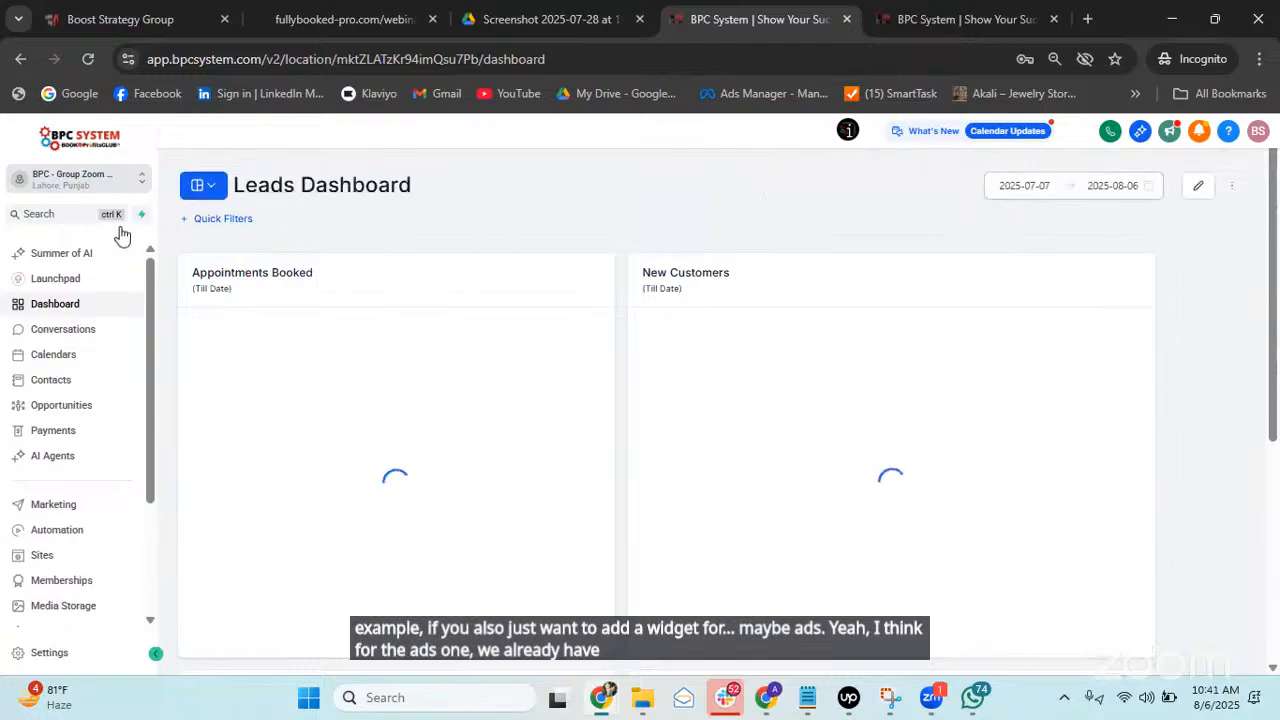
pyautogui.click(216, 188)
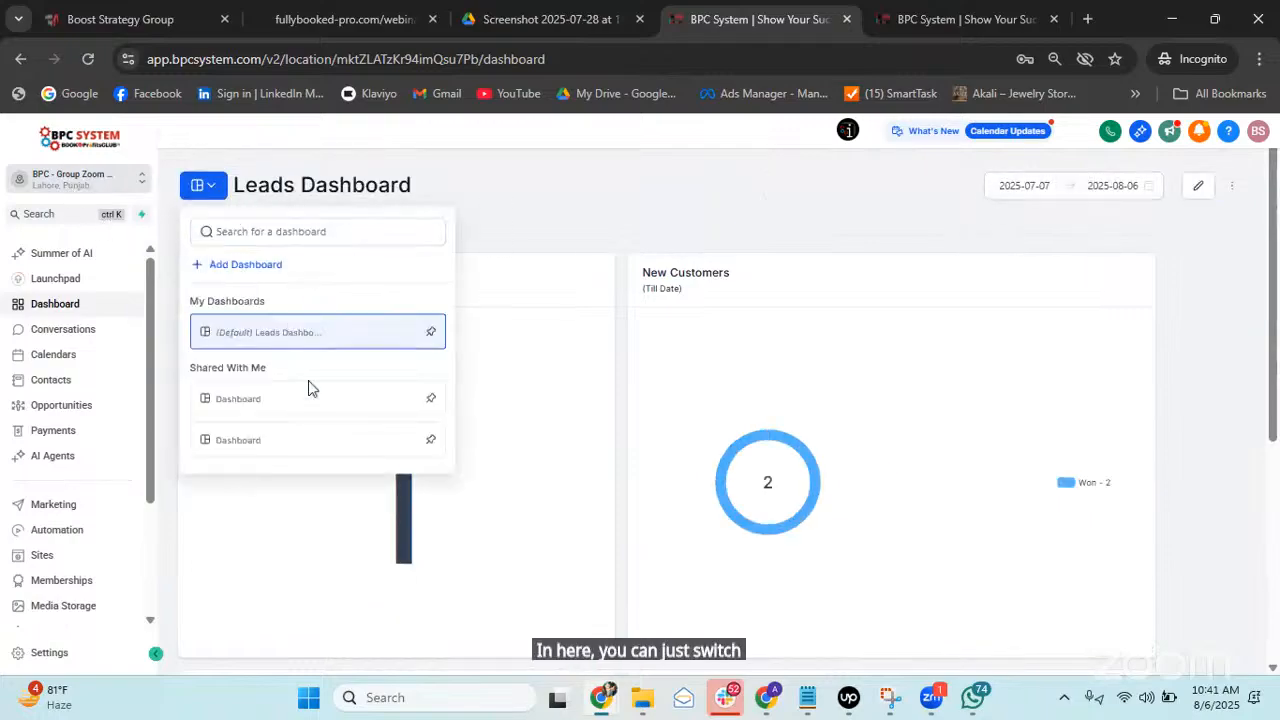
pyautogui.click(280, 445)
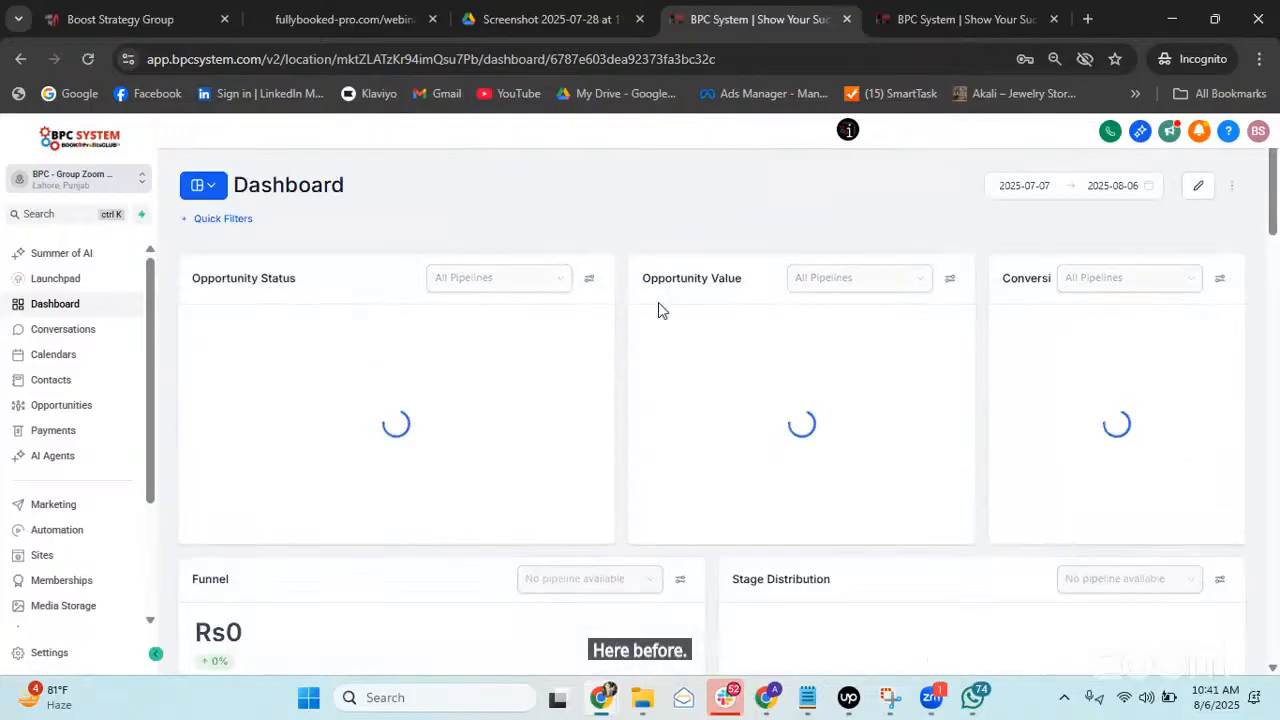
pyautogui.scroll(-10, 630, 360)
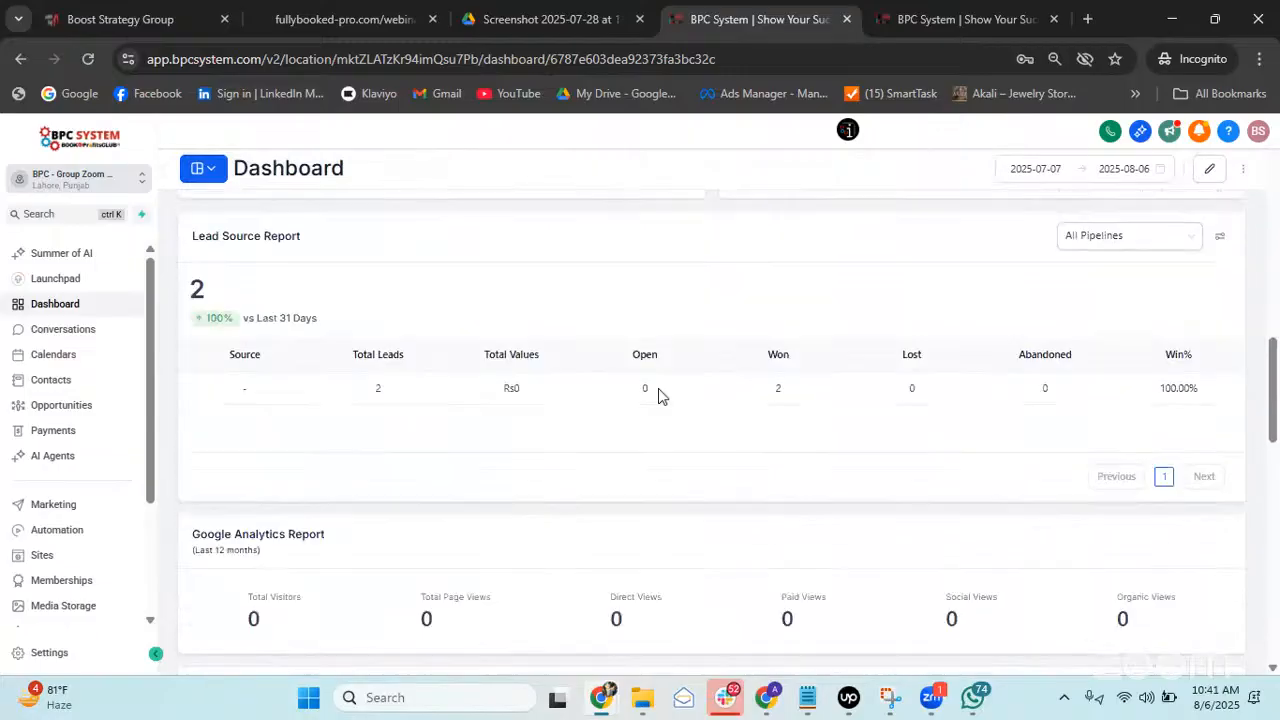
pyautogui.scroll(-9, 658, 388)
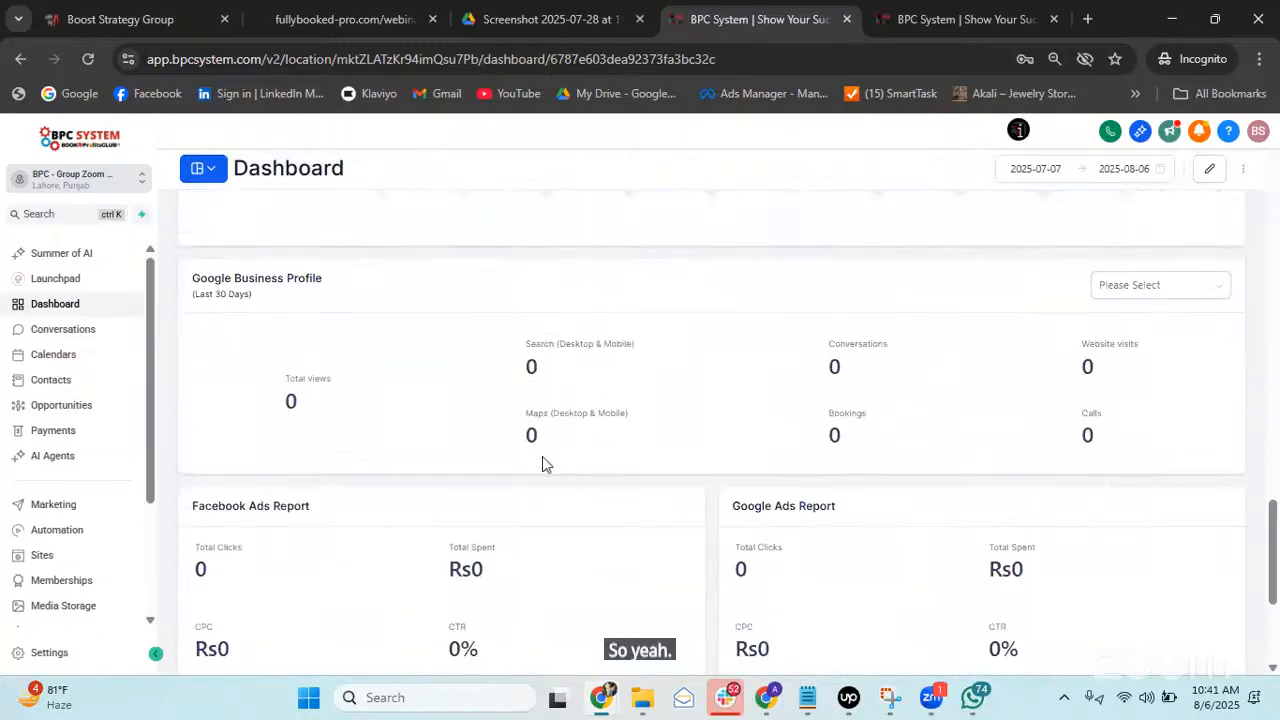
pyautogui.scroll(-3, 548, 460)
pyautogui.scroll(10, 554, 460)
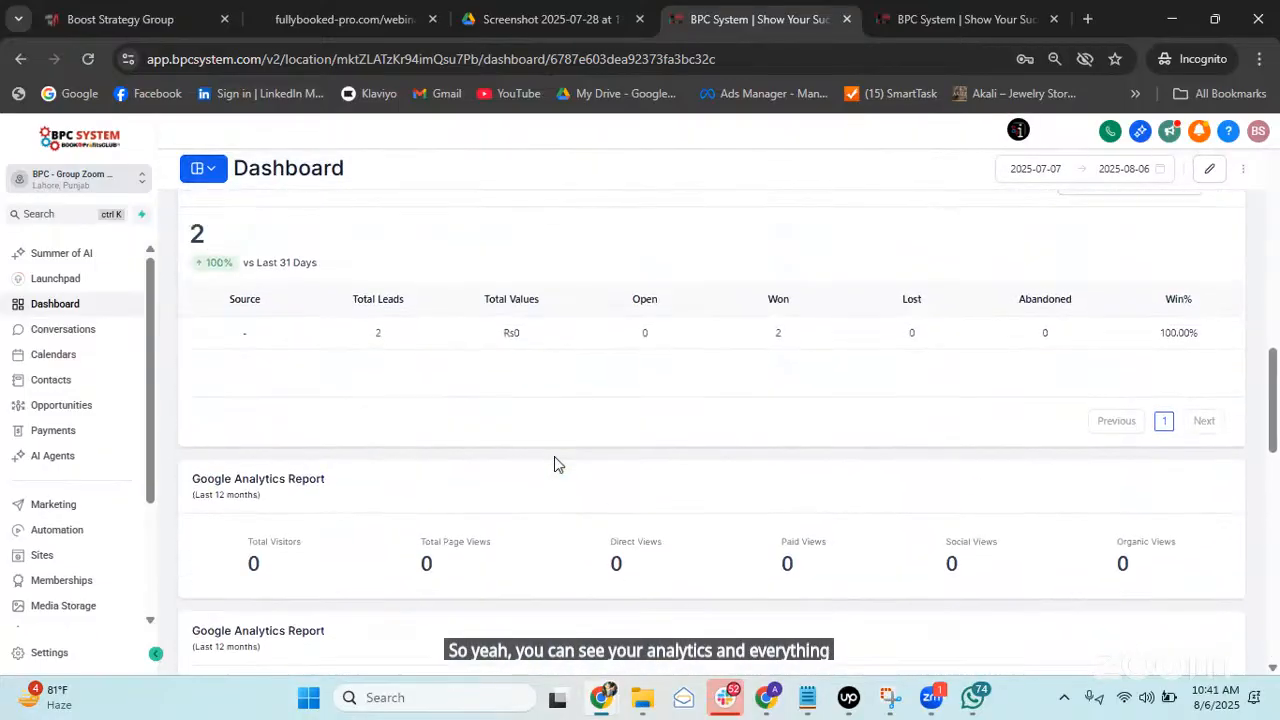
pyautogui.scroll(10, 557, 463)
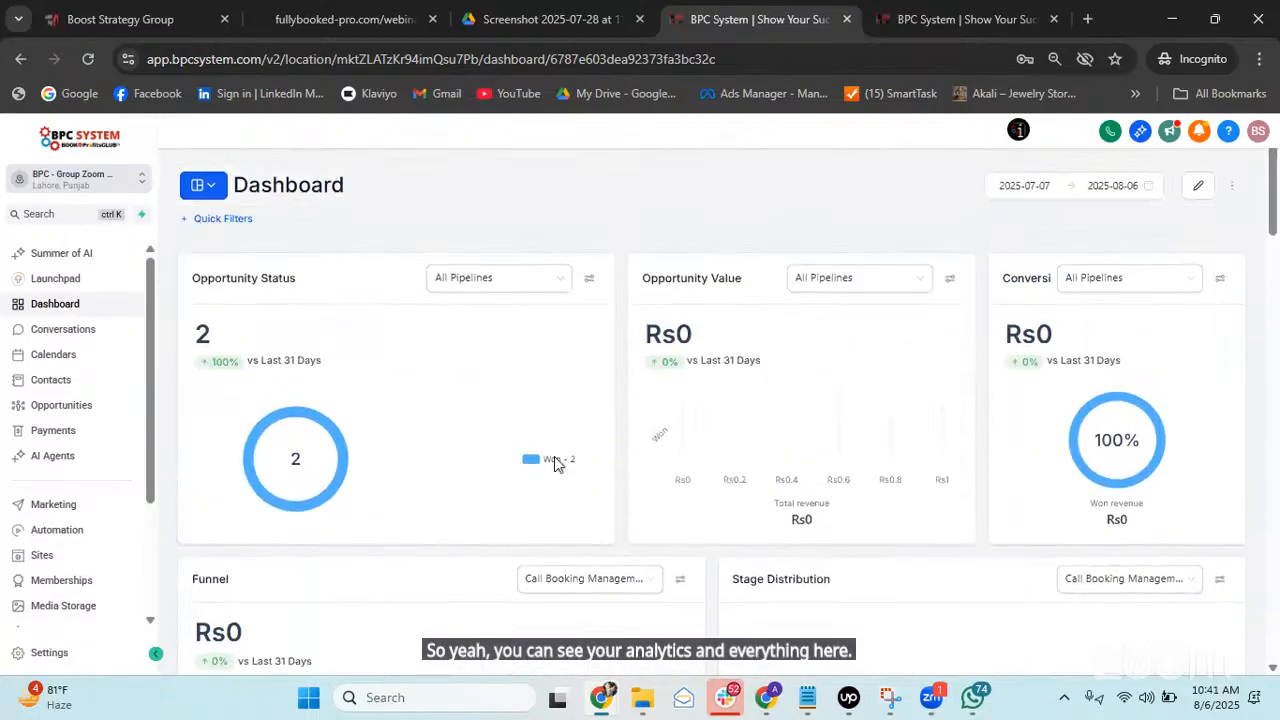
pyautogui.click(212, 190)
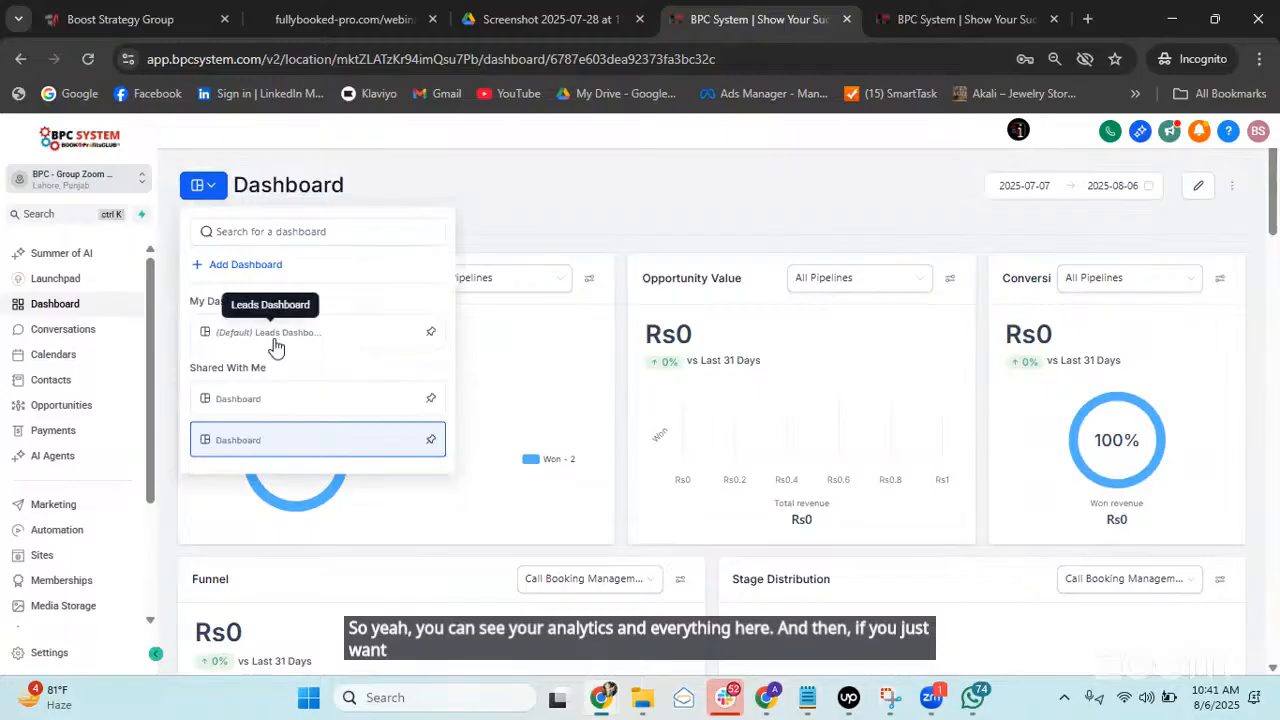
pyautogui.click(276, 338)
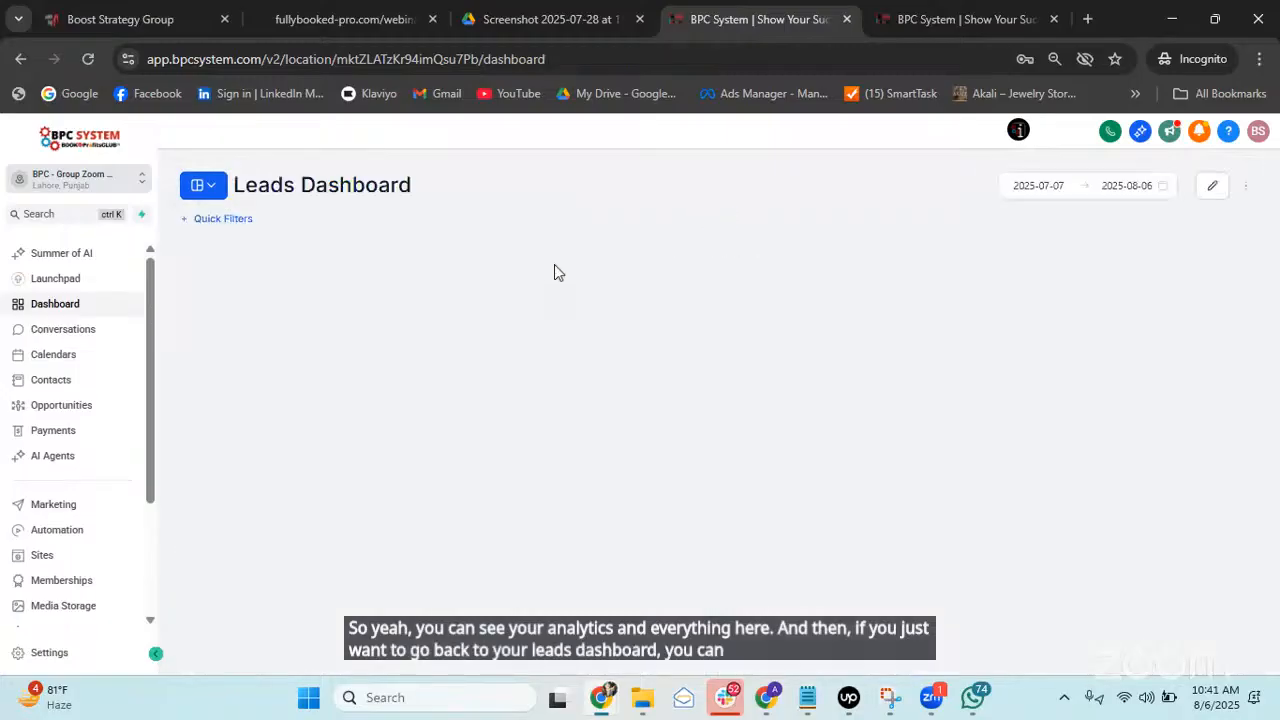